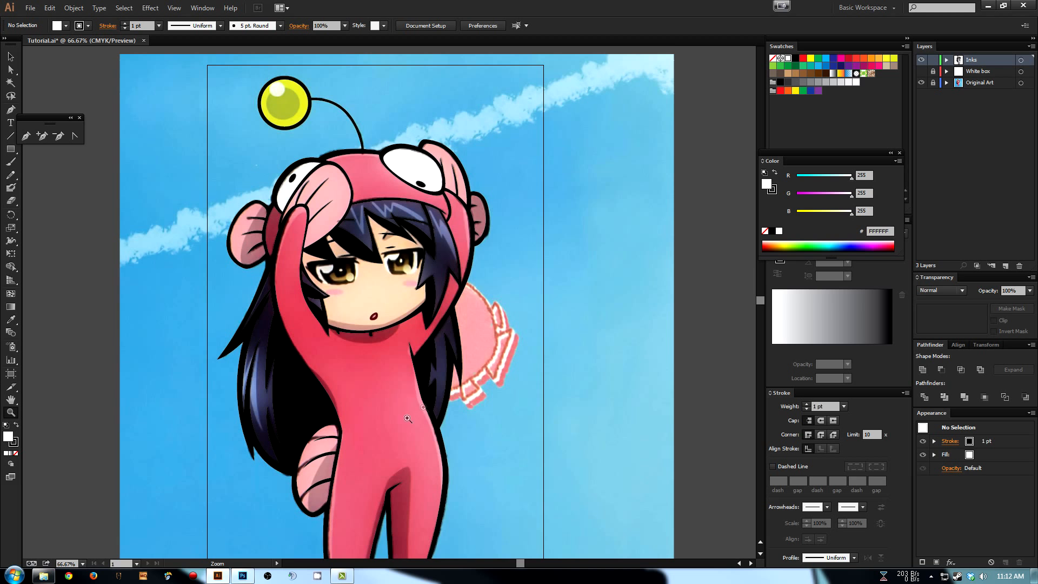
- Add a new layer named Color between the White box and Inks layers, and lock the Inks layer
{"action": "left_click_drag", "start_coordinate": [456, 398], "coordinate": [449, 349]}
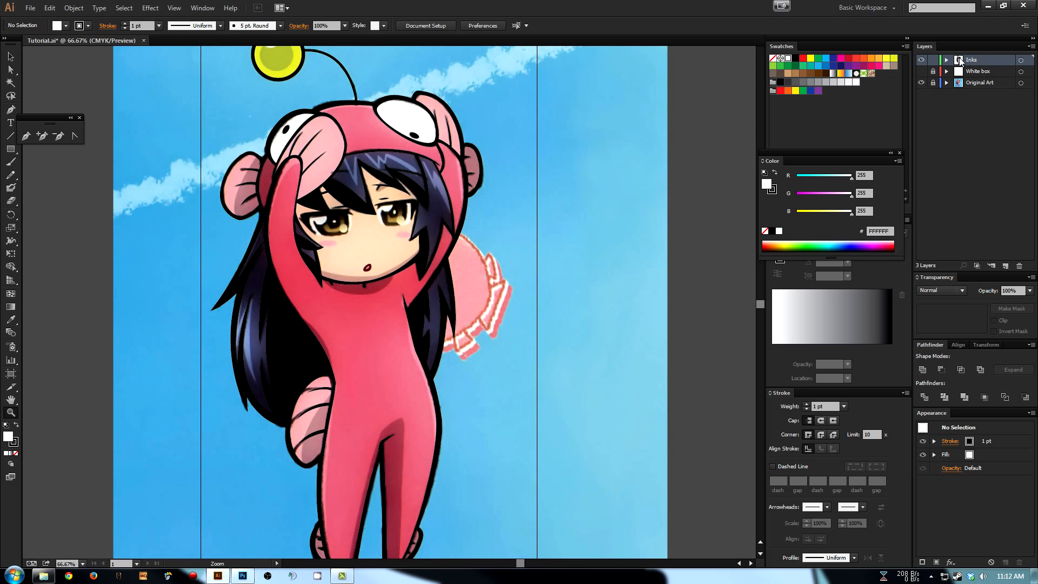
{"action": "left_click", "coordinate": [968, 72]}
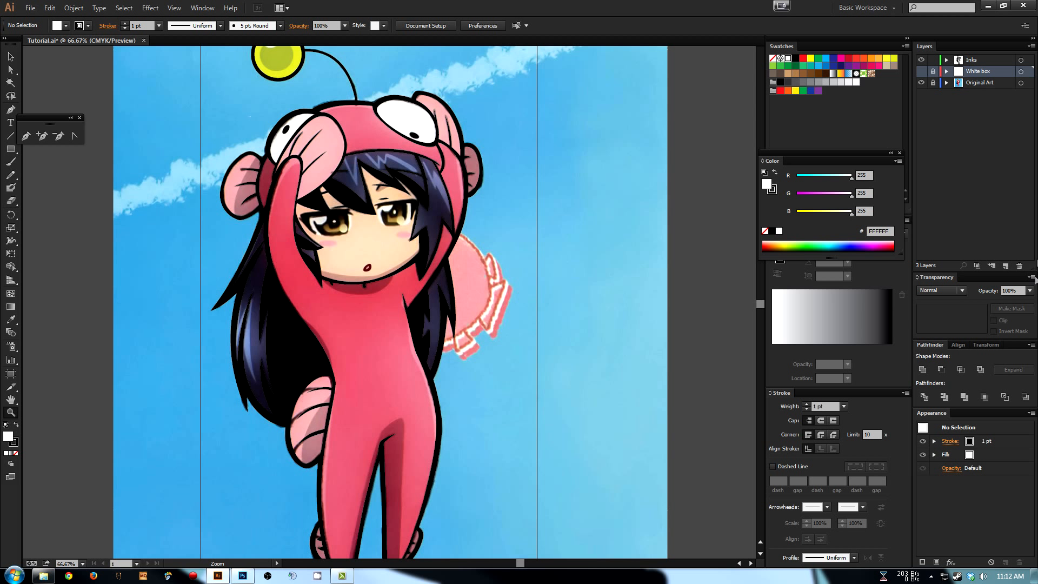
{"action": "left_click", "coordinate": [1006, 267]}
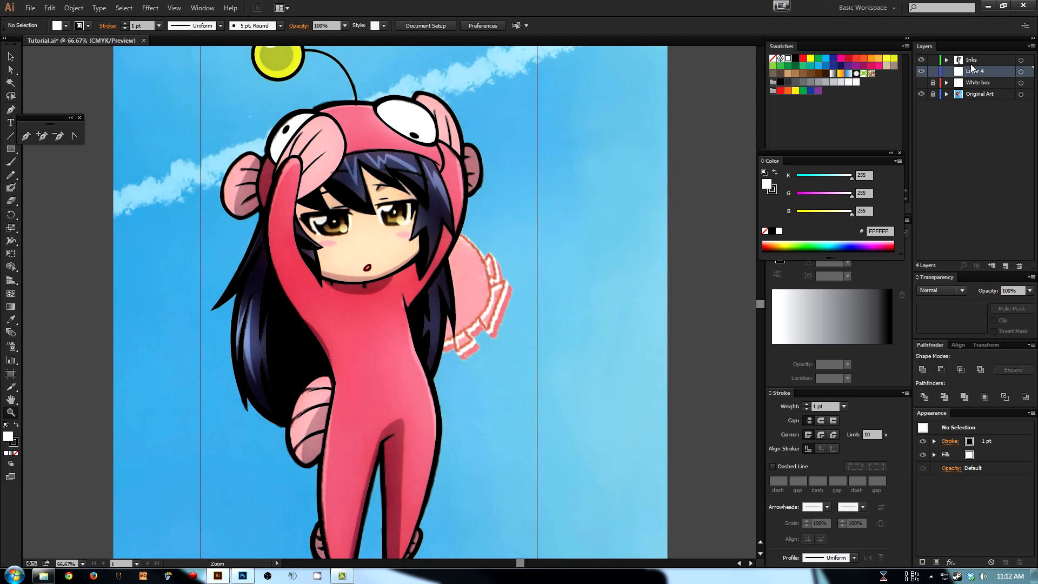
{"action": "left_click", "coordinate": [932, 60]}
{"action": "double_click", "coordinate": [989, 73]}
{"action": "type", "text": "Color"}
{"action": "key", "text": "Return"}
- Trace the left eye of the fish hood as a closed Pen path along its ink outline, then deselect it
{"action": "left_click_drag", "start_coordinate": [265, 115], "coordinate": [272, 191]}
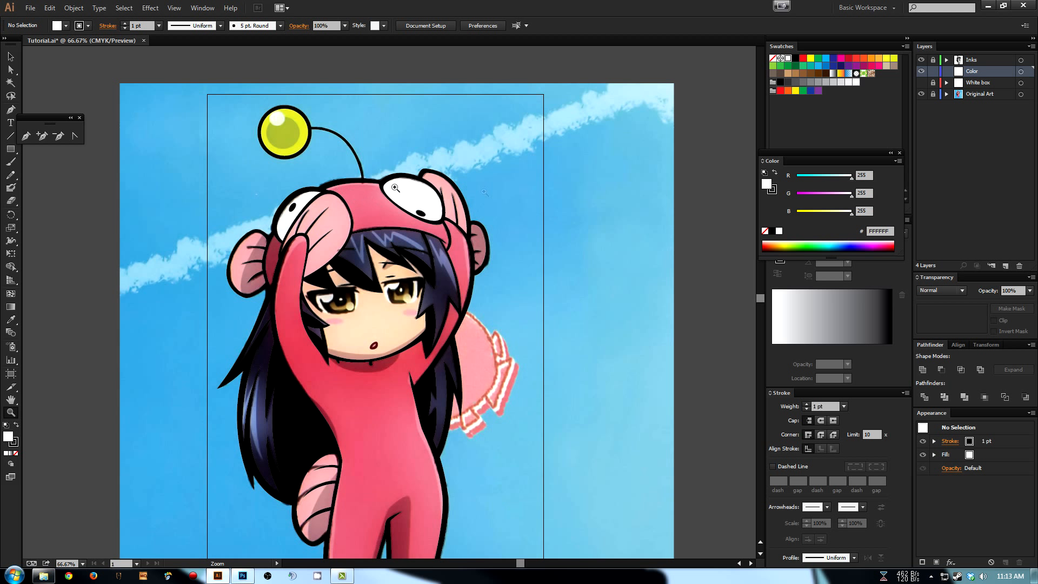
{"action": "left_click_drag", "start_coordinate": [171, 168], "coordinate": [455, 326]}
{"action": "left_click_drag", "start_coordinate": [475, 271], "coordinate": [476, 304]}
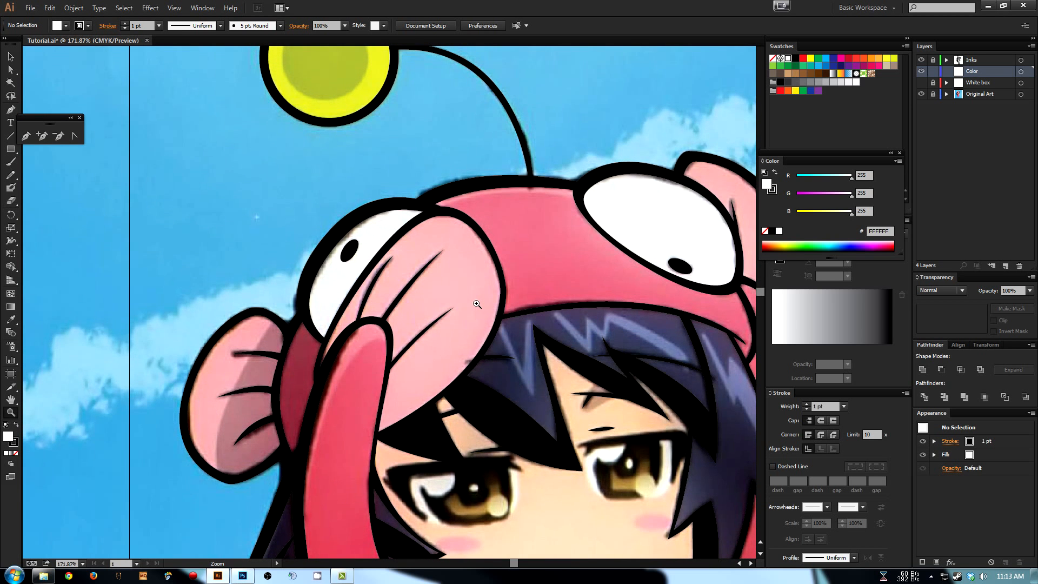
{"action": "key", "text": "p"}
{"action": "left_click", "coordinate": [325, 342]}
{"action": "left_click", "coordinate": [413, 218]}
{"action": "left_click", "coordinate": [435, 211]}
{"action": "left_click", "coordinate": [459, 204]}
{"action": "left_click_drag", "start_coordinate": [459, 204], "coordinate": [326, 183]}
{"action": "left_click_drag", "start_coordinate": [304, 278], "coordinate": [295, 293]}
{"action": "key", "text": "ctrl+z"}
{"action": "left_click", "coordinate": [303, 292]}
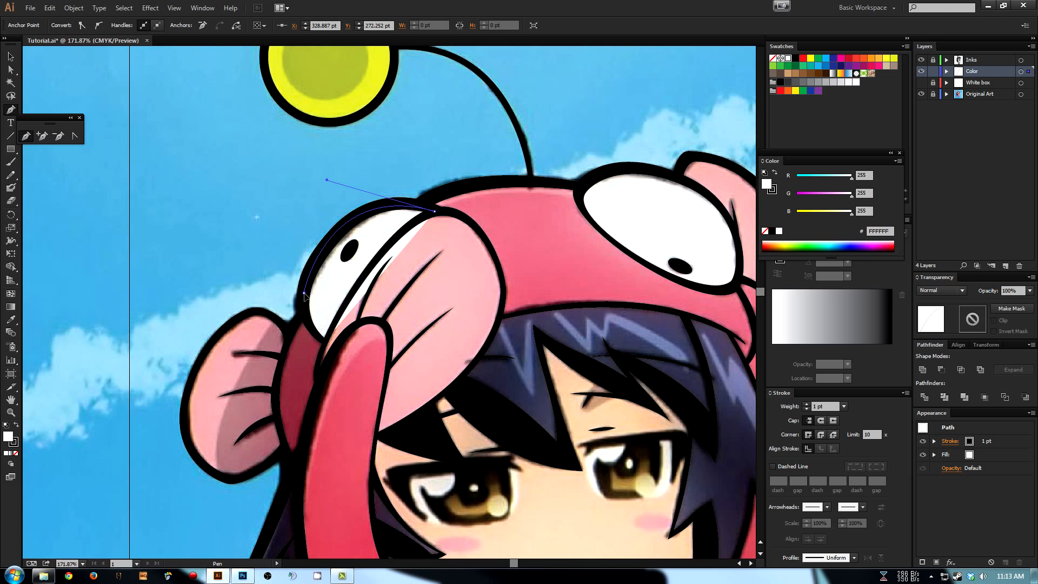
{"action": "left_click_drag", "start_coordinate": [325, 342], "coordinate": [346, 355]}
{"action": "key", "text": "a"}
{"action": "left_click", "coordinate": [295, 192]}
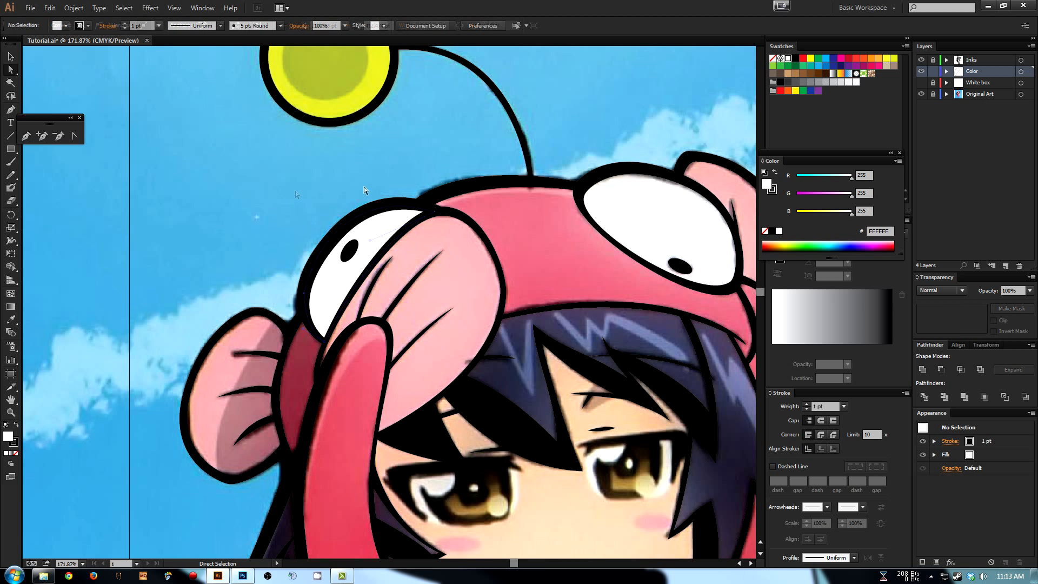
- Hide the Original Art layer to check the traced eye shape under the inks, then show the layer again
{"action": "left_click", "coordinate": [921, 94]}
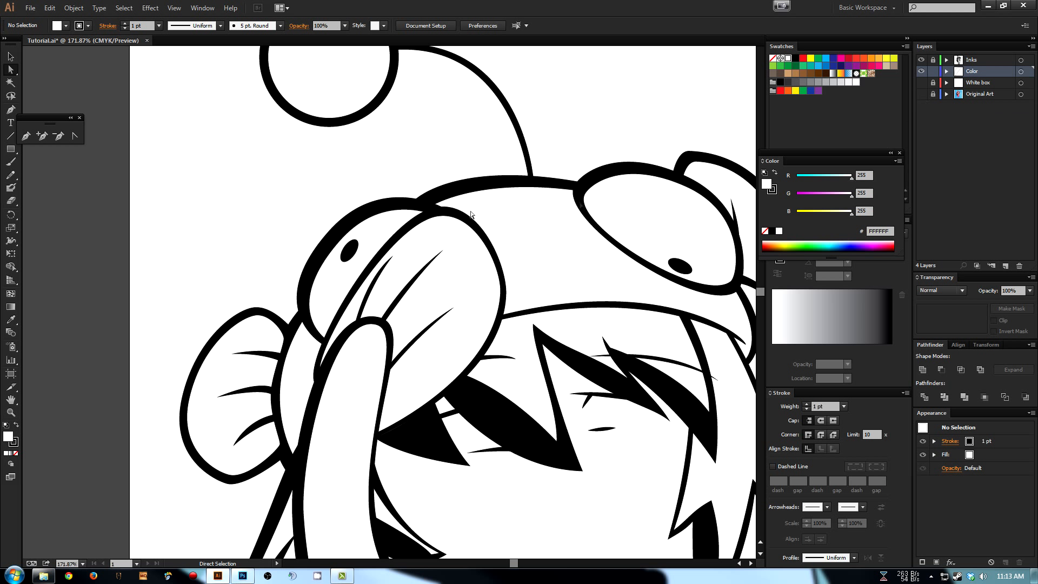
{"action": "left_click", "coordinate": [393, 226]}
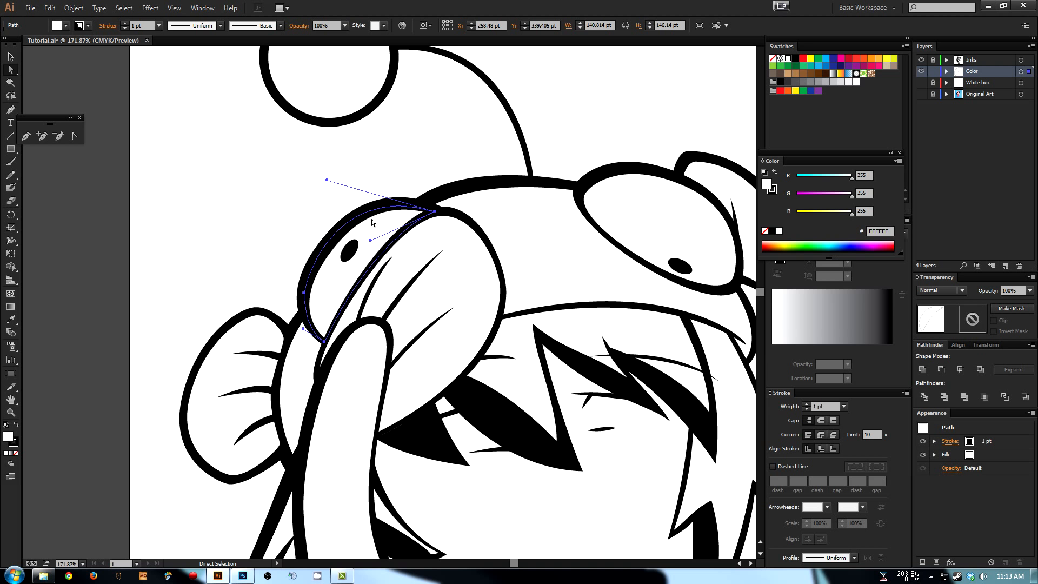
{"action": "left_click", "coordinate": [921, 95]}
- Try a black fill and a red fill on the traced left eye shape
{"action": "key", "text": "space"}
{"action": "left_click_drag", "start_coordinate": [390, 304], "coordinate": [466, 228]}
{"action": "left_click_drag", "start_coordinate": [534, 230], "coordinate": [513, 228]}
{"action": "left_click", "coordinate": [795, 59]}
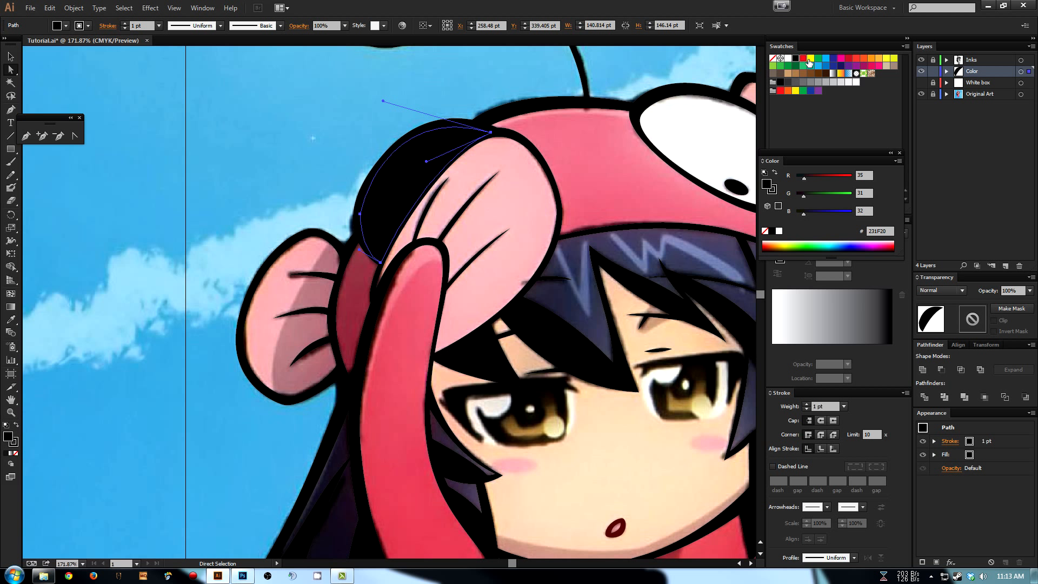
{"action": "left_click", "coordinate": [804, 59]}
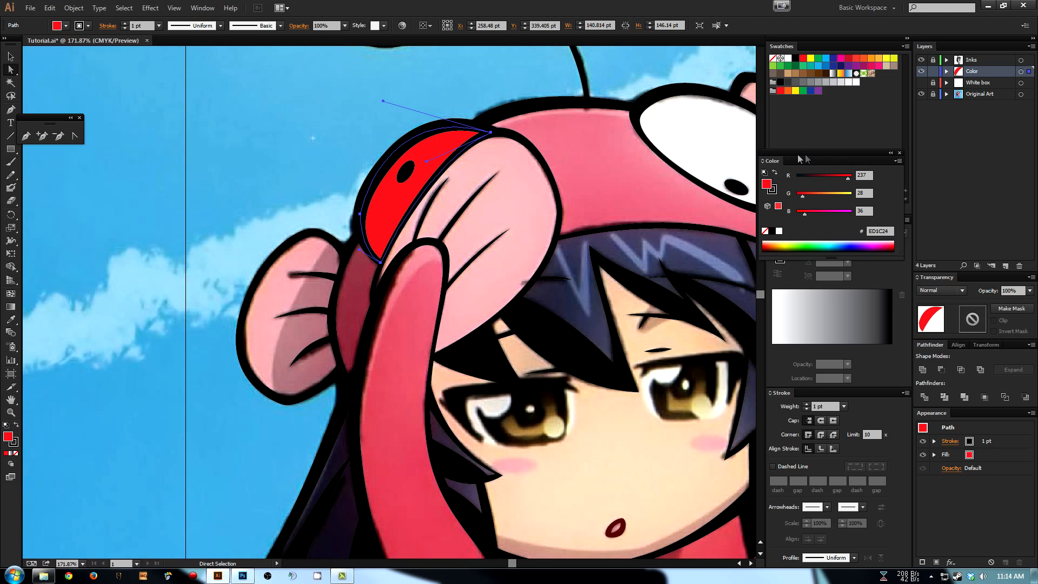
- Dock the Color panel beneath Swatches and delete every swatch except None, Registration, white and black
{"action": "left_click_drag", "start_coordinate": [767, 160], "coordinate": [792, 210]}
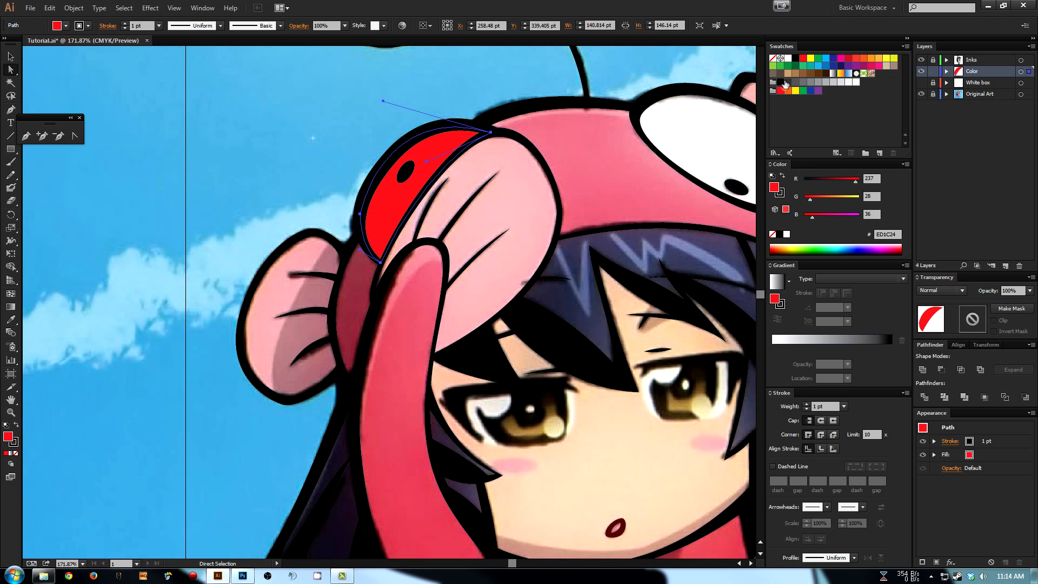
{"action": "left_click", "coordinate": [803, 59]}
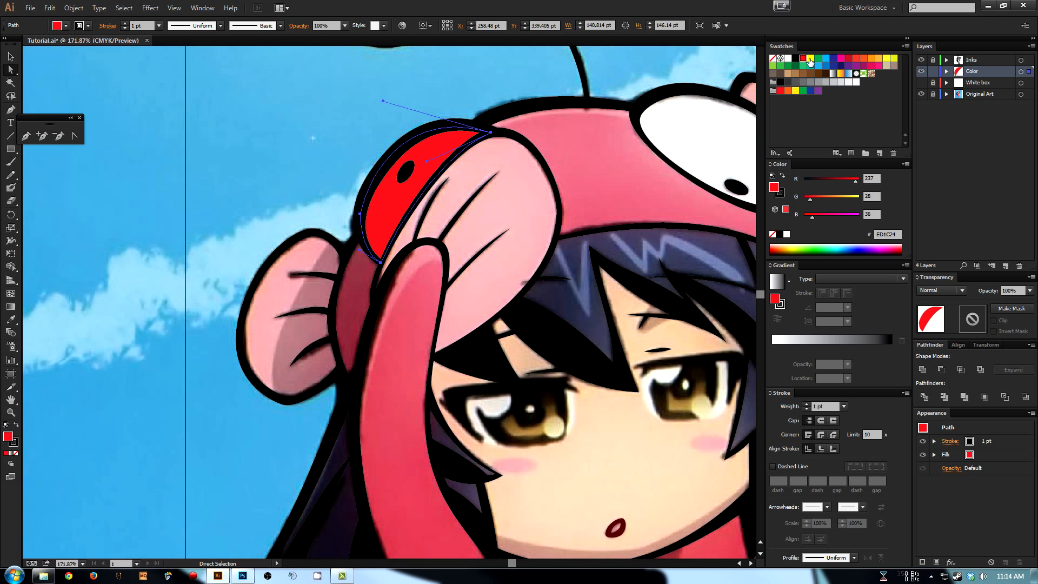
{"action": "left_click", "coordinate": [820, 90], "text": "shift"}
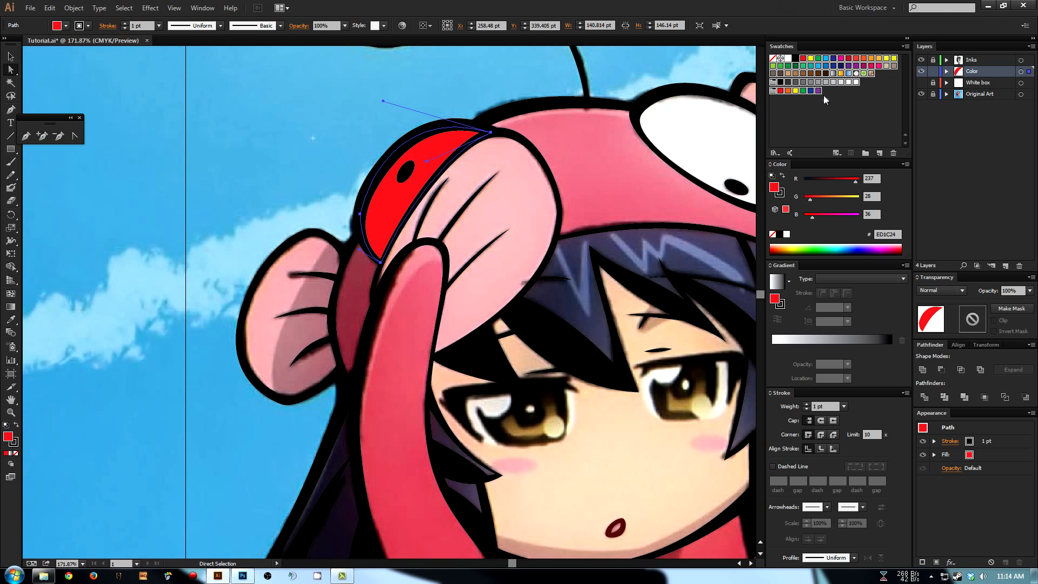
{"action": "left_click", "coordinate": [891, 152]}
{"action": "left_click", "coordinate": [507, 304]}
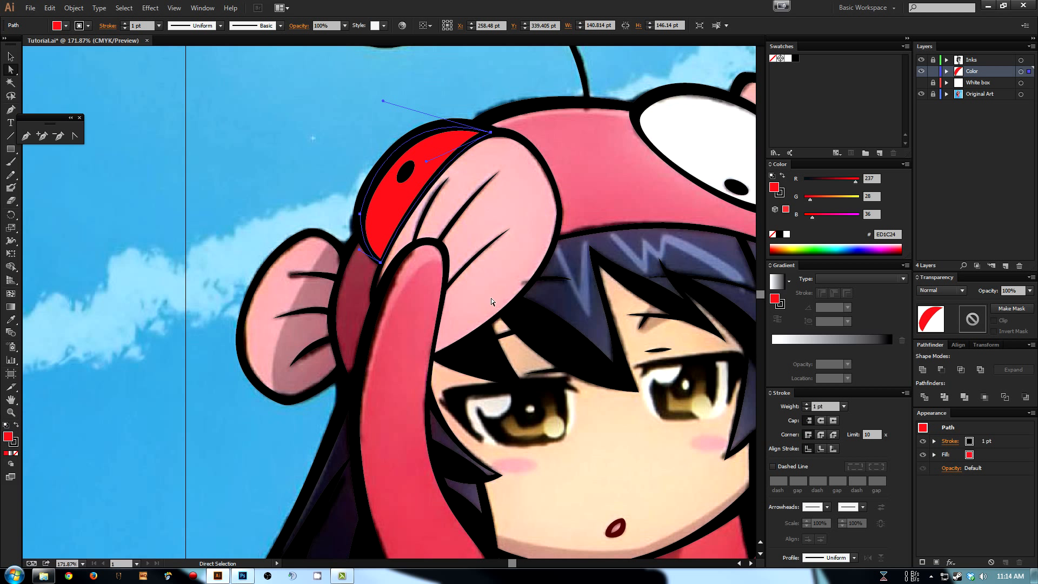
- Fill the hood's left eye shape with white and deselect it
{"action": "left_click", "coordinate": [11, 56]}
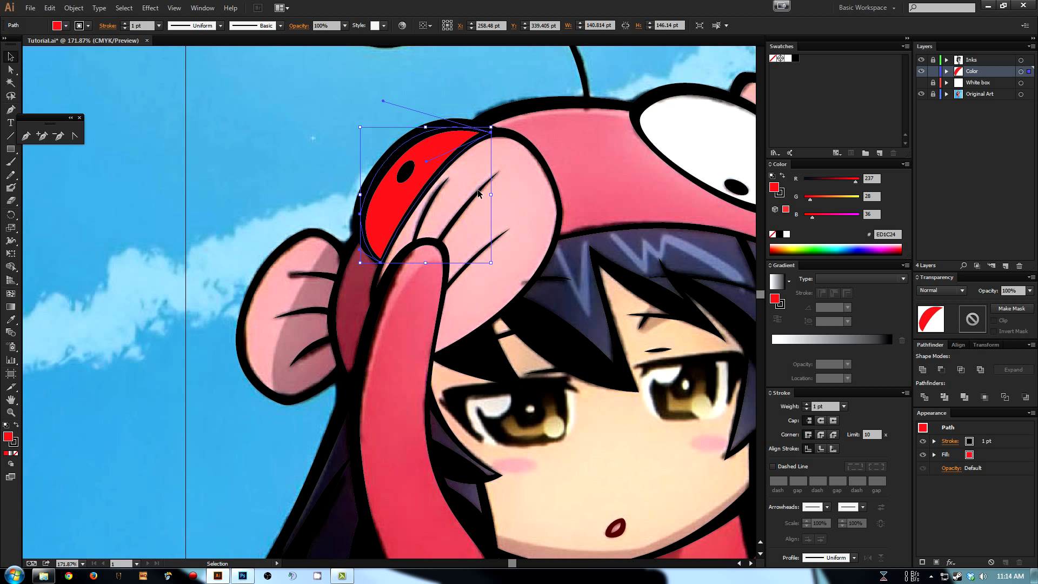
{"action": "left_click", "coordinate": [787, 58]}
{"action": "left_click_drag", "start_coordinate": [595, 116], "coordinate": [408, 150]}
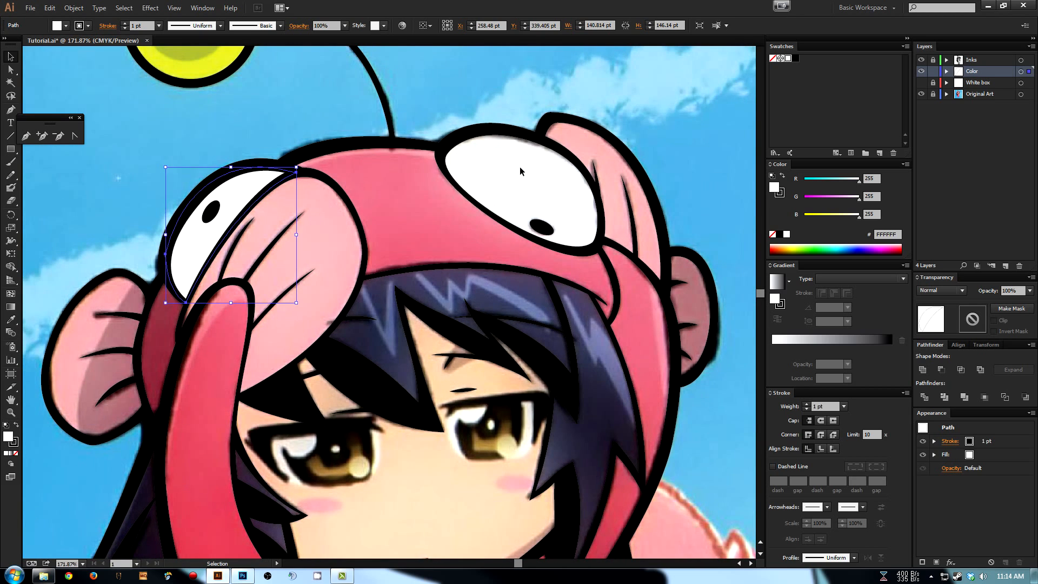
{"action": "key", "text": "ctrl+shift+a"}
- Trace the hood's right eye as a closed white-filled Pen path along its ink outline and check its anchors
{"action": "key", "text": "p"}
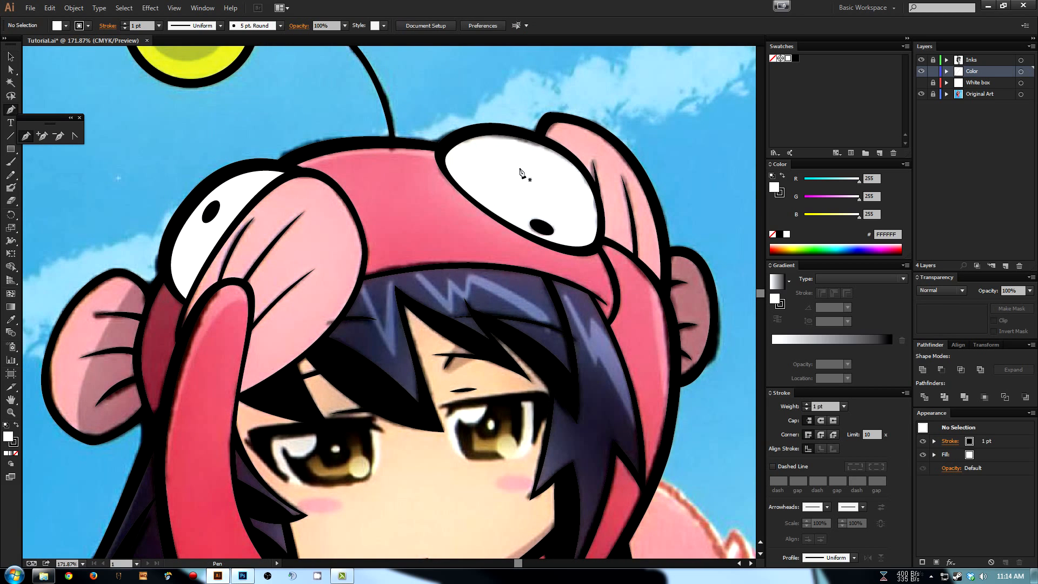
{"action": "left_click", "coordinate": [438, 154]}
{"action": "left_click_drag", "start_coordinate": [562, 150], "coordinate": [614, 183]}
{"action": "left_click_drag", "start_coordinate": [593, 249], "coordinate": [587, 251]}
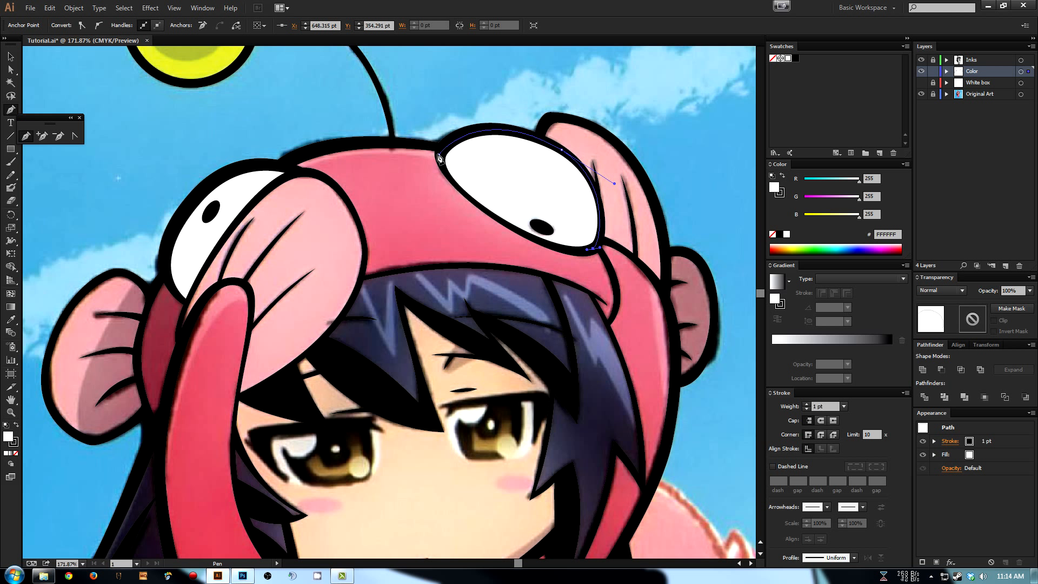
{"action": "left_click_drag", "start_coordinate": [439, 155], "coordinate": [382, 59]}
{"action": "key", "text": "ctrl+z"}
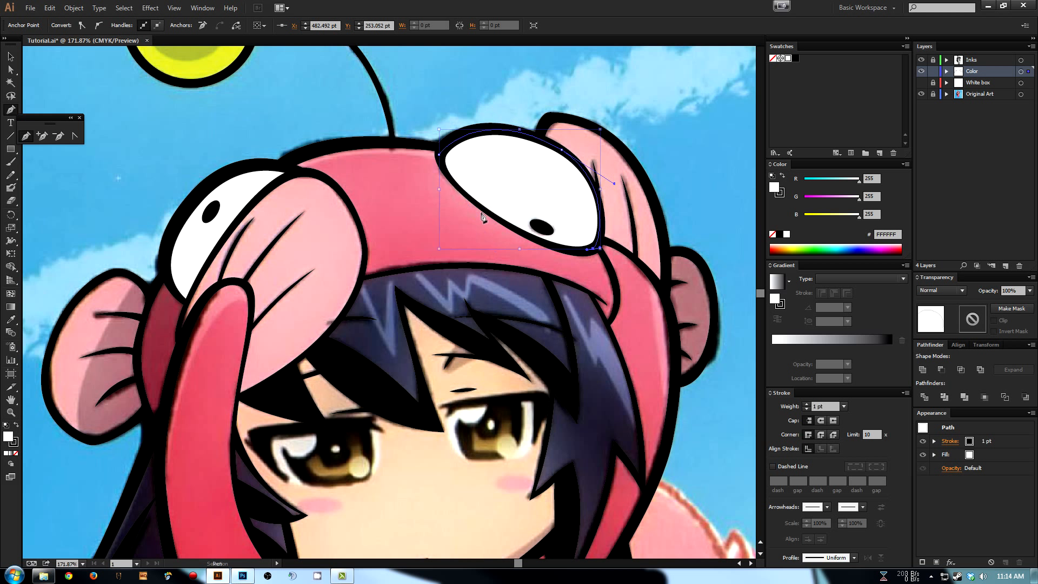
{"action": "left_click_drag", "start_coordinate": [495, 218], "coordinate": [468, 129]}
{"action": "key", "text": "a"}
{"action": "left_click", "coordinate": [526, 168]}
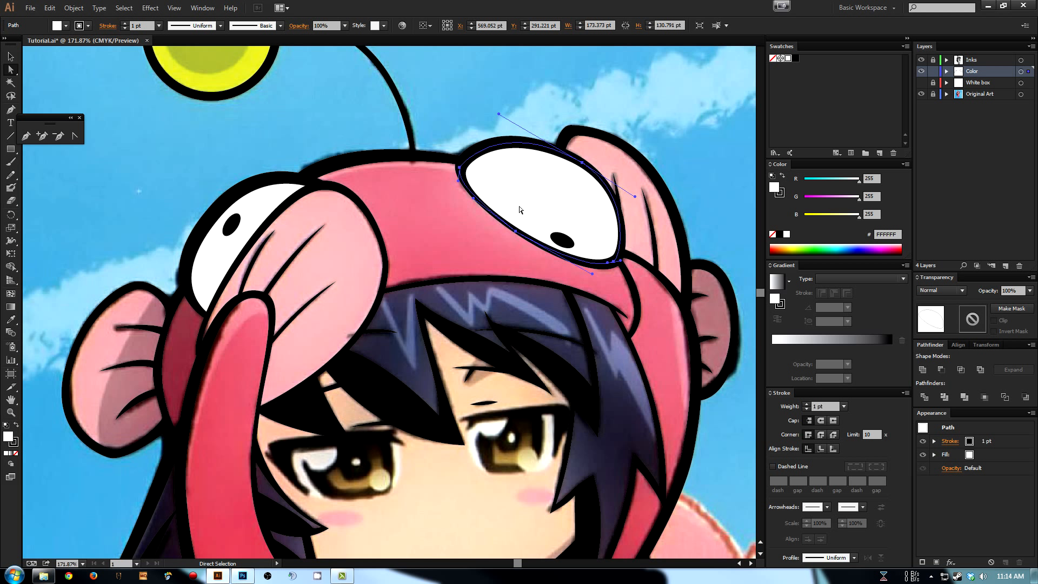
- Sample the light pink (F7B5BA) from the fin beside the hood's left eye with the Eyedropper and save it as a swatch
{"action": "left_click_drag", "start_coordinate": [434, 163], "coordinate": [457, 215]}
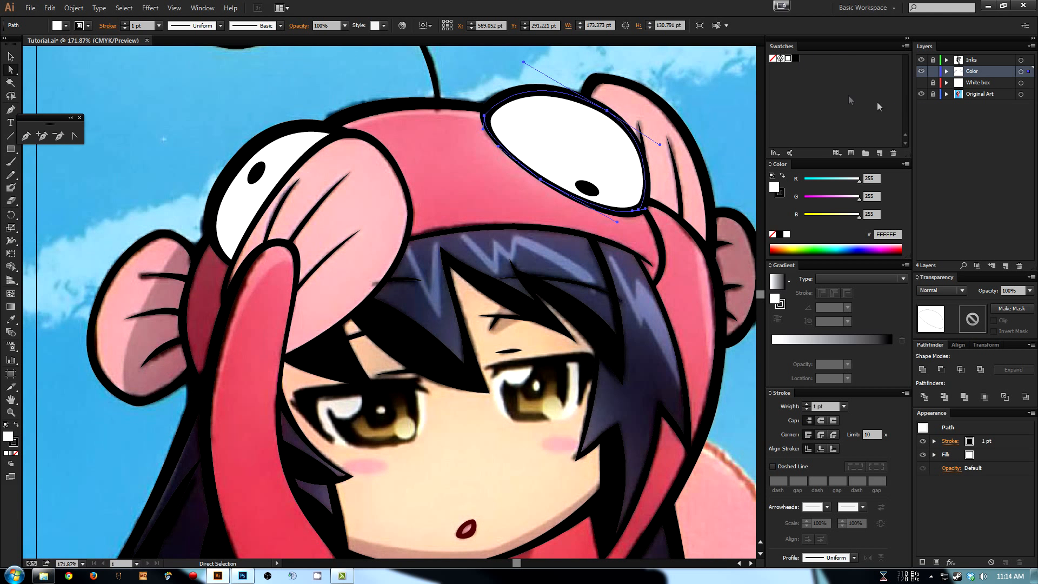
{"action": "key", "text": "ctrl+shift+a"}
{"action": "key", "text": "i"}
{"action": "left_click", "coordinate": [364, 201]}
{"action": "left_click", "coordinate": [875, 153]}
{"action": "key", "text": "Return"}
- Trace the fin beside the hood's left eye as a closed pink Pen path around the raised arm, and refine the curve at the arm's tip
{"action": "key", "text": "space"}
{"action": "left_click_drag", "start_coordinate": [351, 296], "coordinate": [375, 275]}
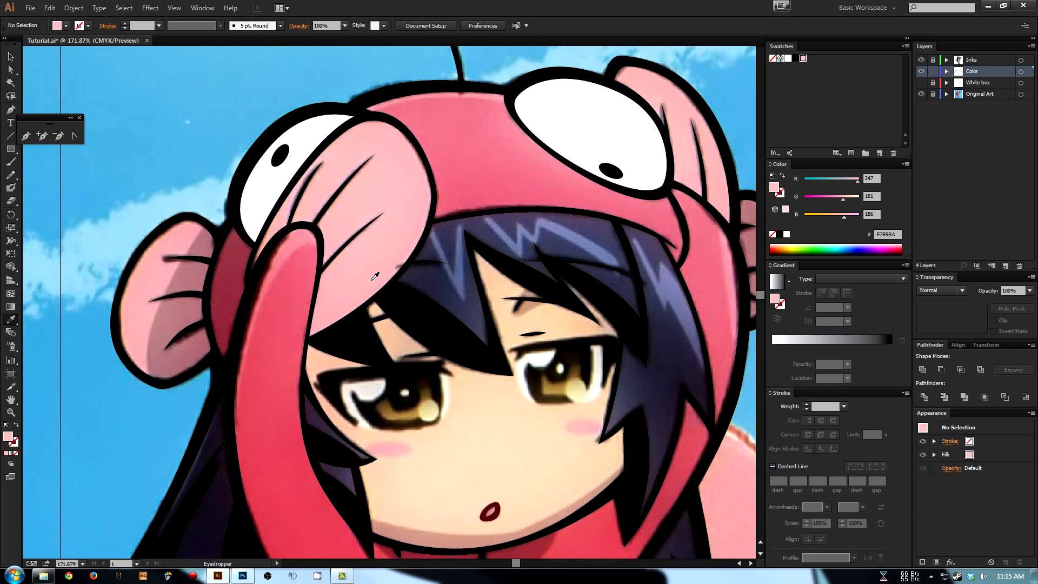
{"action": "key", "text": "p"}
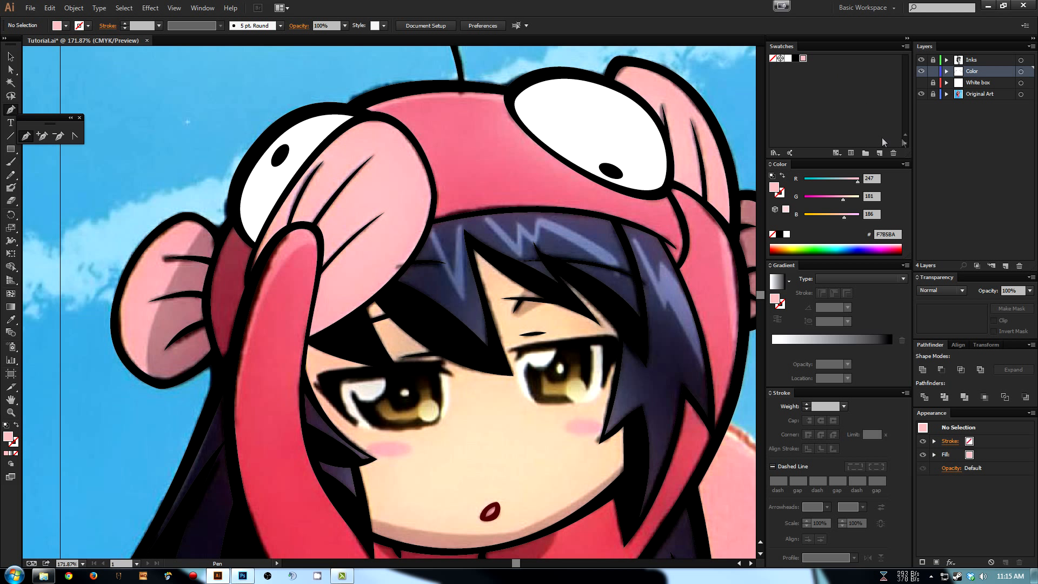
{"action": "left_click", "coordinate": [307, 342]}
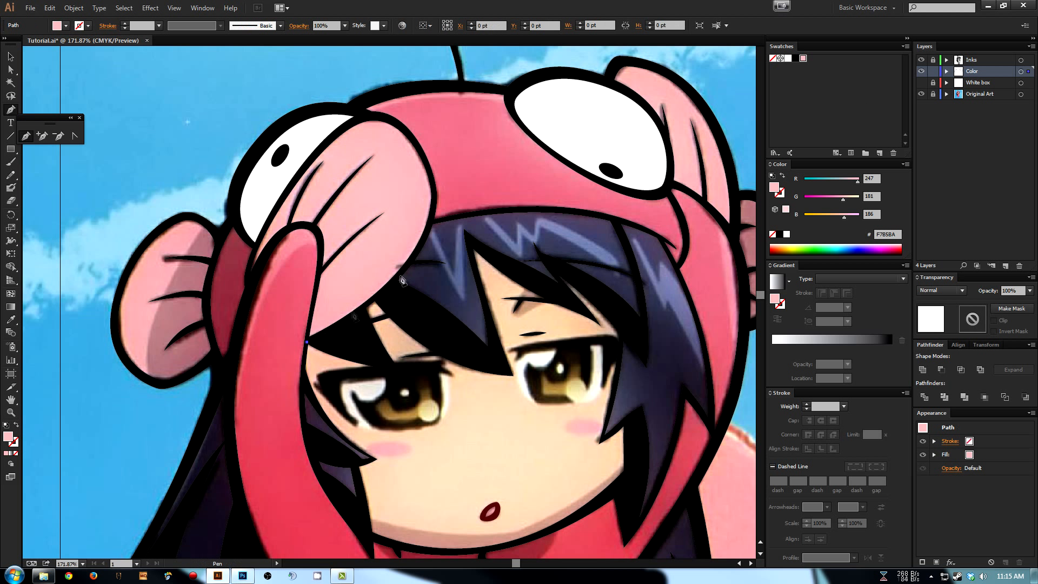
{"action": "left_click_drag", "start_coordinate": [375, 297], "coordinate": [400, 277]}
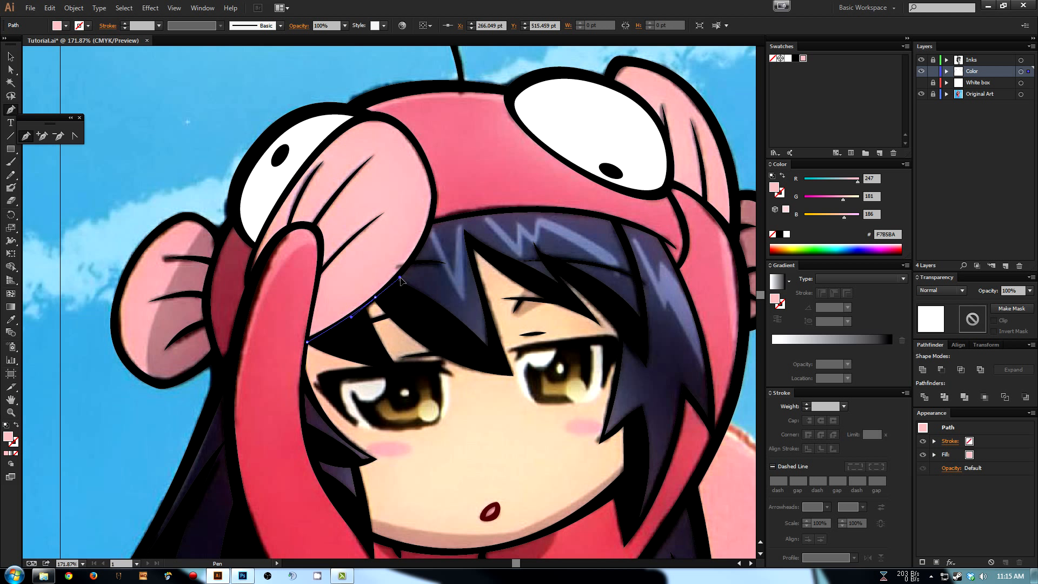
{"action": "left_click", "coordinate": [434, 193]}
{"action": "left_click_drag", "start_coordinate": [435, 195], "coordinate": [430, 155]}
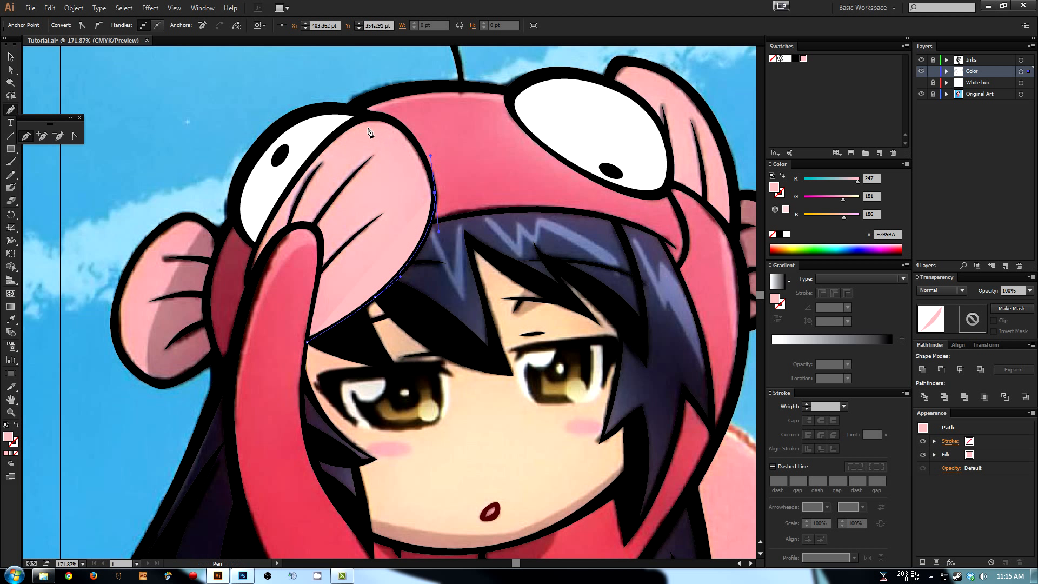
{"action": "left_click_drag", "start_coordinate": [368, 116], "coordinate": [331, 117]}
{"action": "left_click_drag", "start_coordinate": [247, 283], "coordinate": [253, 335]}
{"action": "left_click", "coordinate": [313, 226]}
{"action": "mouse_move", "coordinate": [314, 228]}
{"action": "left_mouse_down"}
{"action": "mouse_move", "coordinate": [338, 237]}
{"action": "mouse_move", "coordinate": [328, 234]}
{"action": "left_mouse_up"}
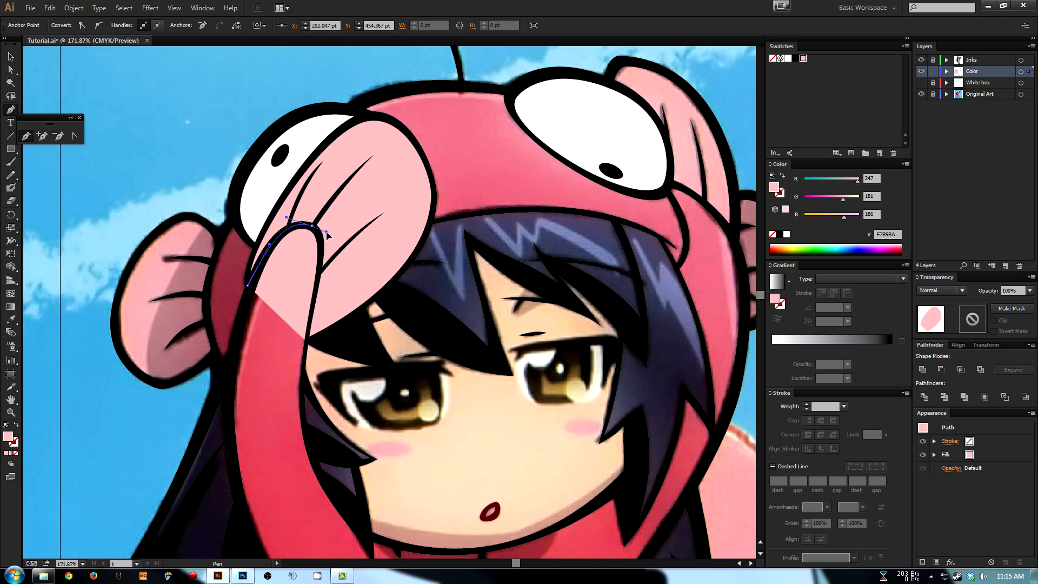
{"action": "left_click", "coordinate": [308, 343]}
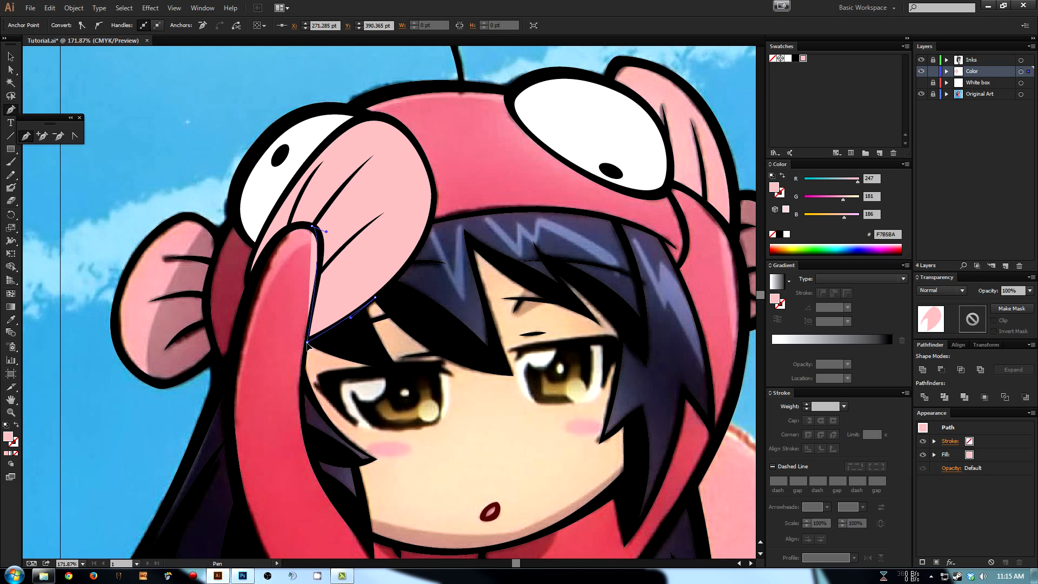
{"action": "key", "text": "a"}
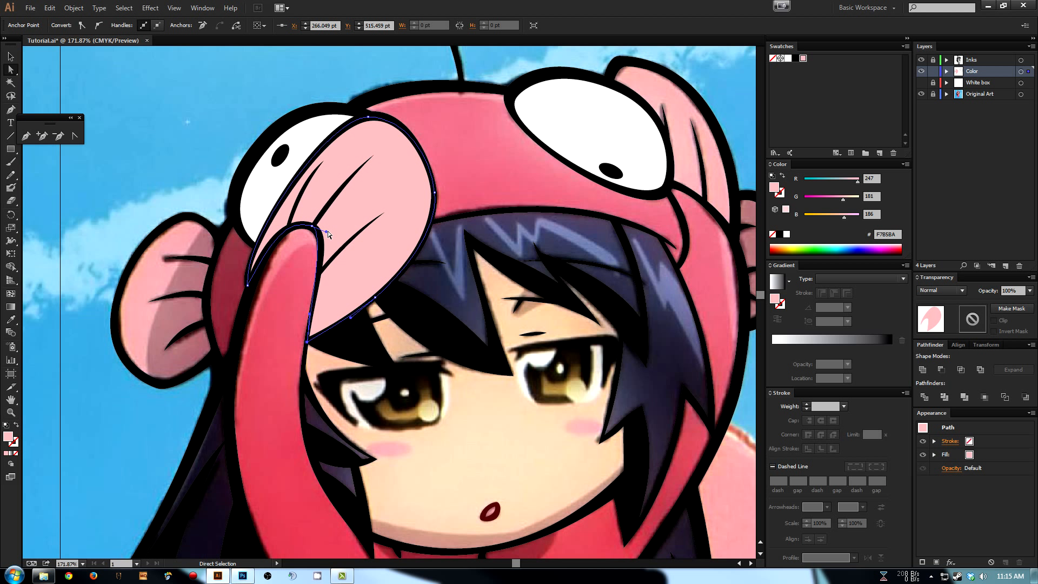
{"action": "left_click_drag", "start_coordinate": [327, 231], "coordinate": [329, 236]}
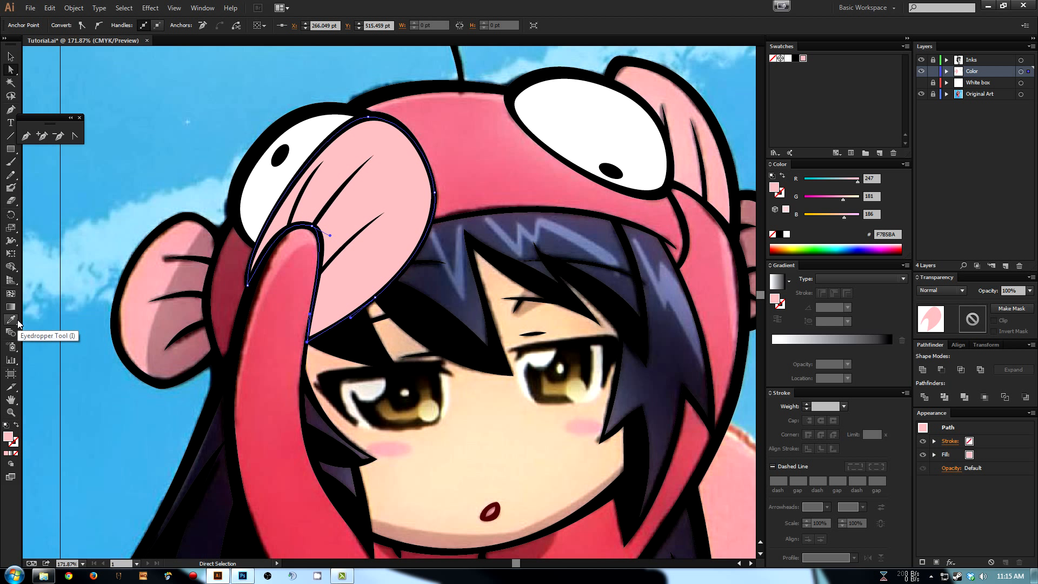
- Try other pinks sampled from the fin behind the hood's right eye on the traced fin, then reapply the saved pink swatch
{"action": "left_click", "coordinate": [18, 320]}
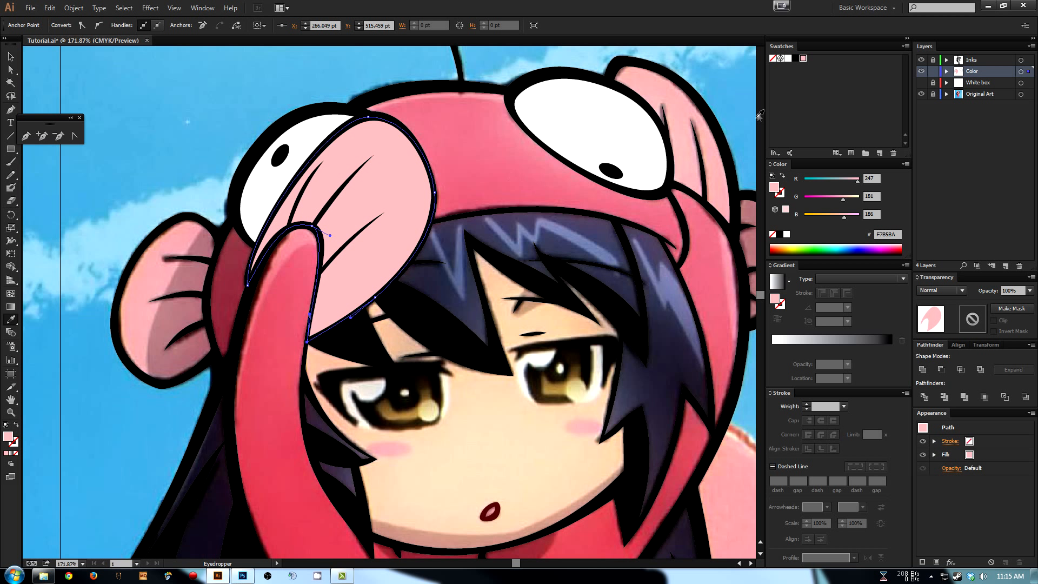
{"action": "left_click", "coordinate": [651, 95]}
{"action": "left_click", "coordinate": [683, 142]}
{"action": "left_click", "coordinate": [656, 89]}
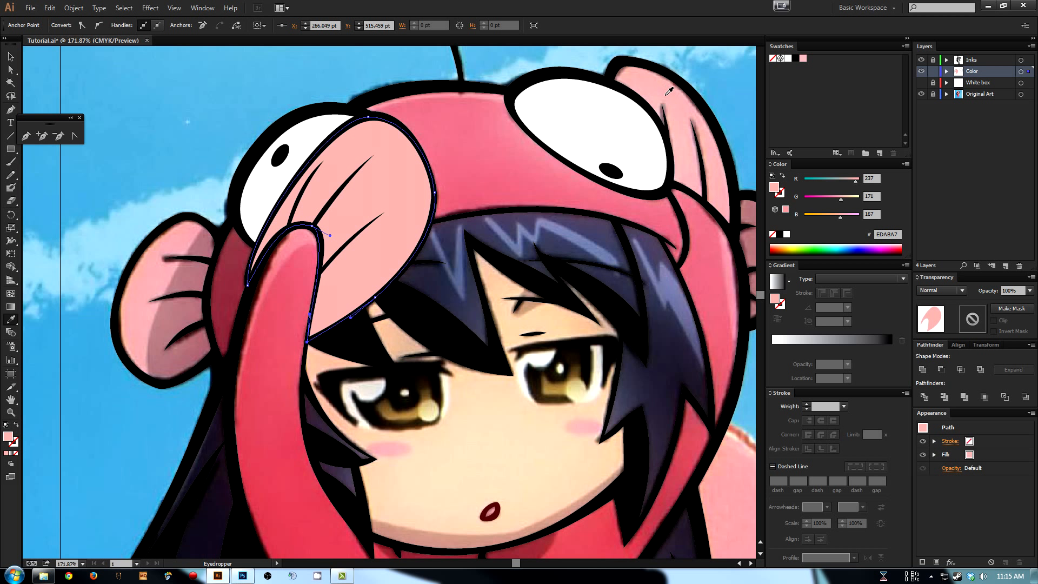
{"action": "left_click", "coordinate": [677, 118]}
{"action": "left_click", "coordinate": [801, 59]}
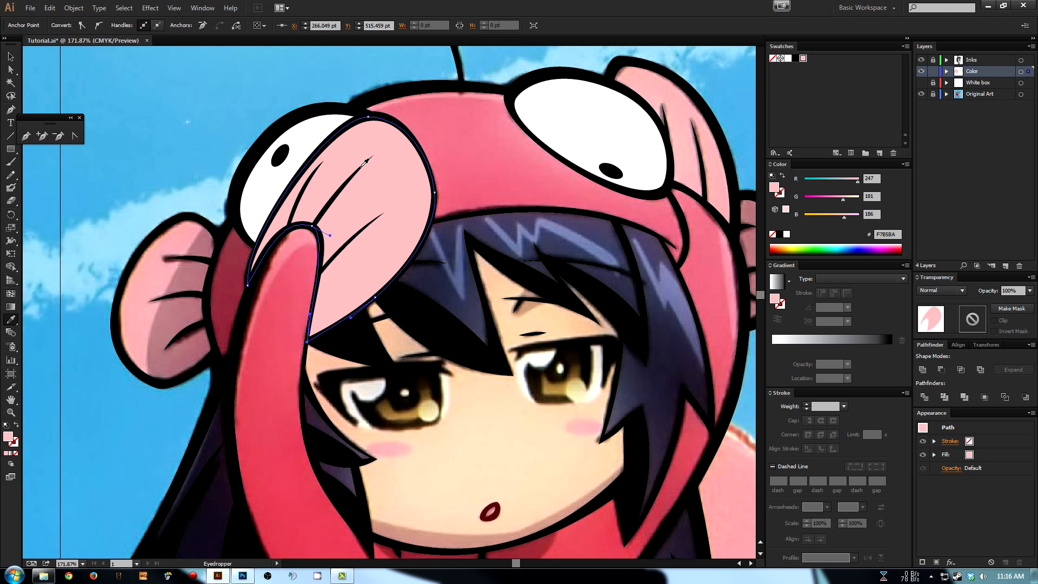
{"action": "scroll", "coordinate": [409, 156], "scroll_direction": "up", "scroll_amount": 3}
{"action": "scroll", "coordinate": [410, 156], "scroll_direction": "right", "scroll_amount": 4}
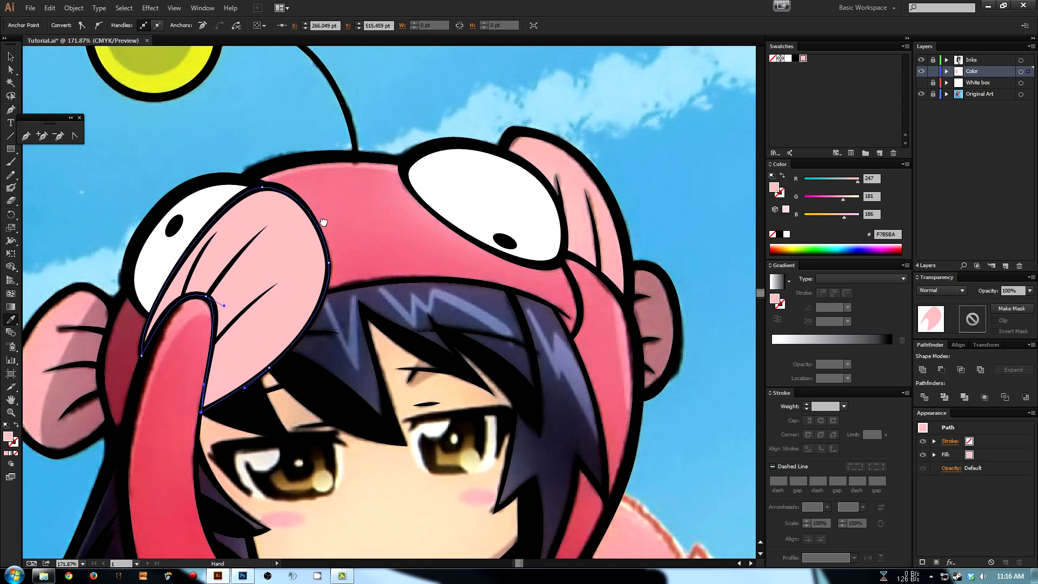
- Trace the fin behind the hood's right eye as a closed light pink (F7B5BA) Pen path along its ink outline, and deselect it
{"action": "key", "text": "p"}
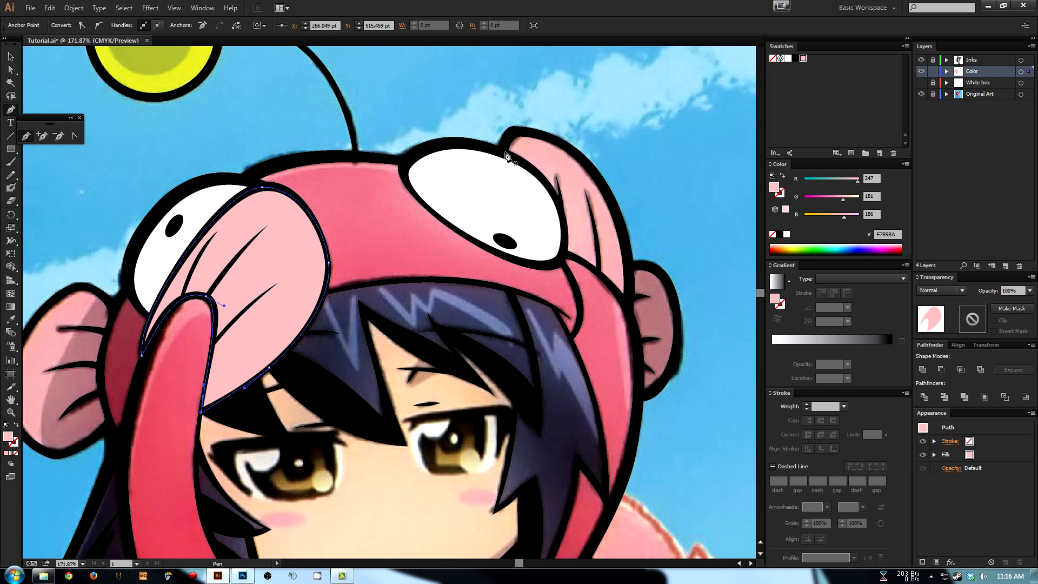
{"action": "left_click", "coordinate": [503, 152]}
{"action": "left_click_drag", "start_coordinate": [560, 209], "coordinate": [566, 239]}
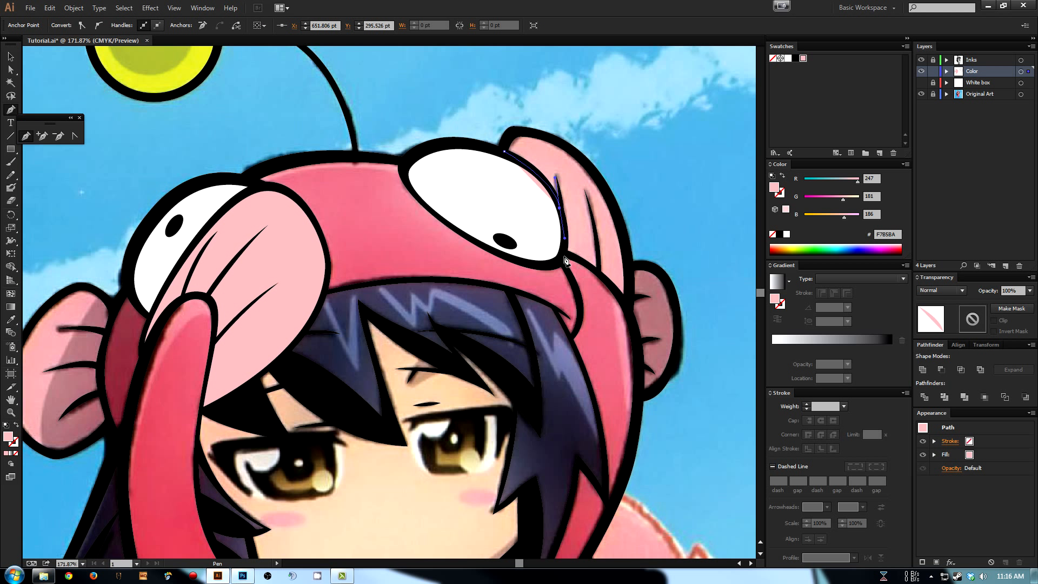
{"action": "left_click", "coordinate": [560, 250]}
{"action": "key", "text": "space"}
{"action": "left_click_drag", "start_coordinate": [572, 244], "coordinate": [537, 242]}
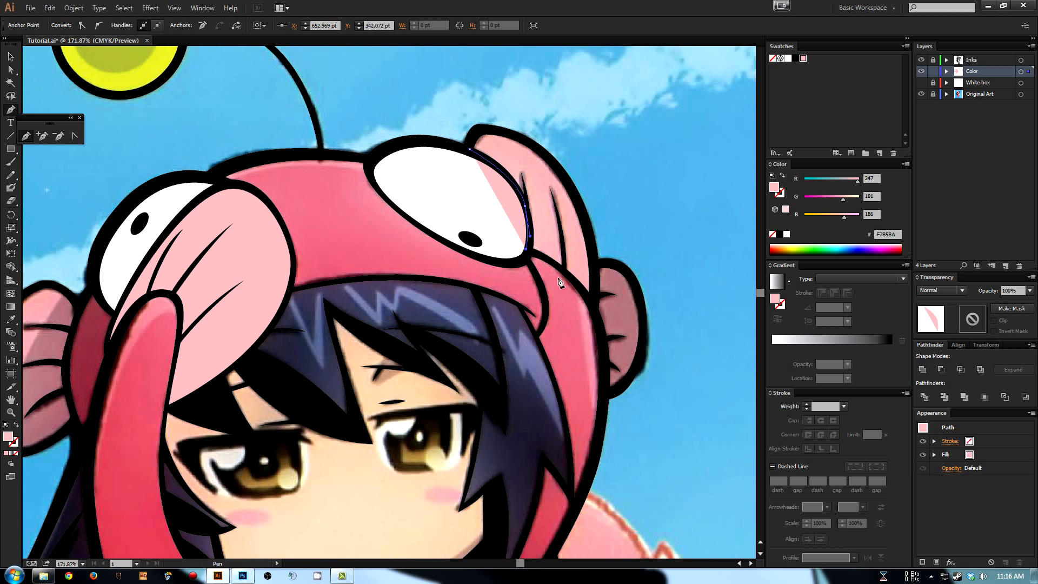
{"action": "left_click_drag", "start_coordinate": [593, 306], "coordinate": [604, 241]}
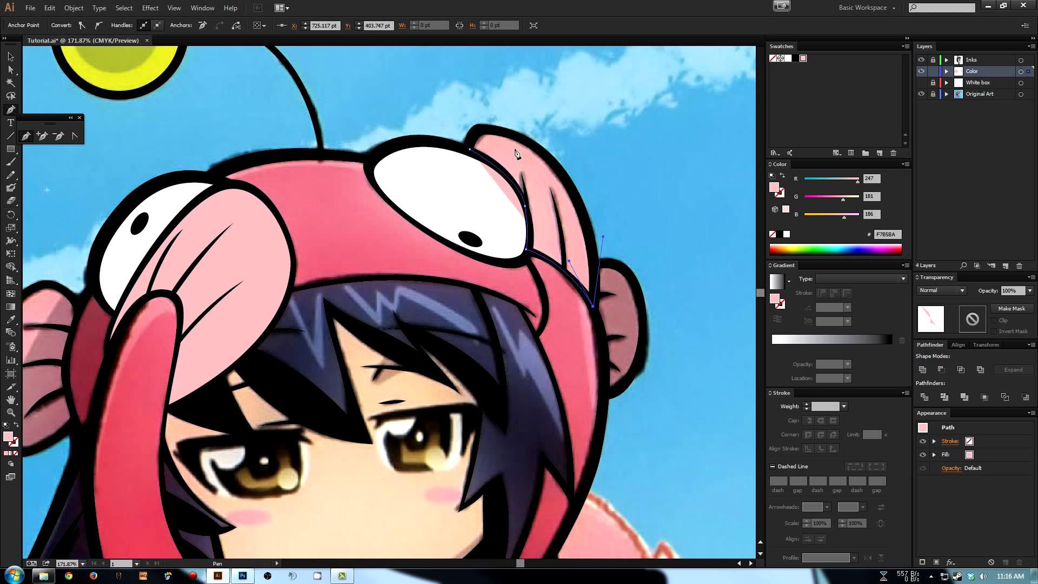
{"action": "mouse_move", "coordinate": [485, 130]}
{"action": "left_mouse_down"}
{"action": "mouse_move", "coordinate": [398, 134]}
{"action": "mouse_move", "coordinate": [472, 133]}
{"action": "left_mouse_up"}
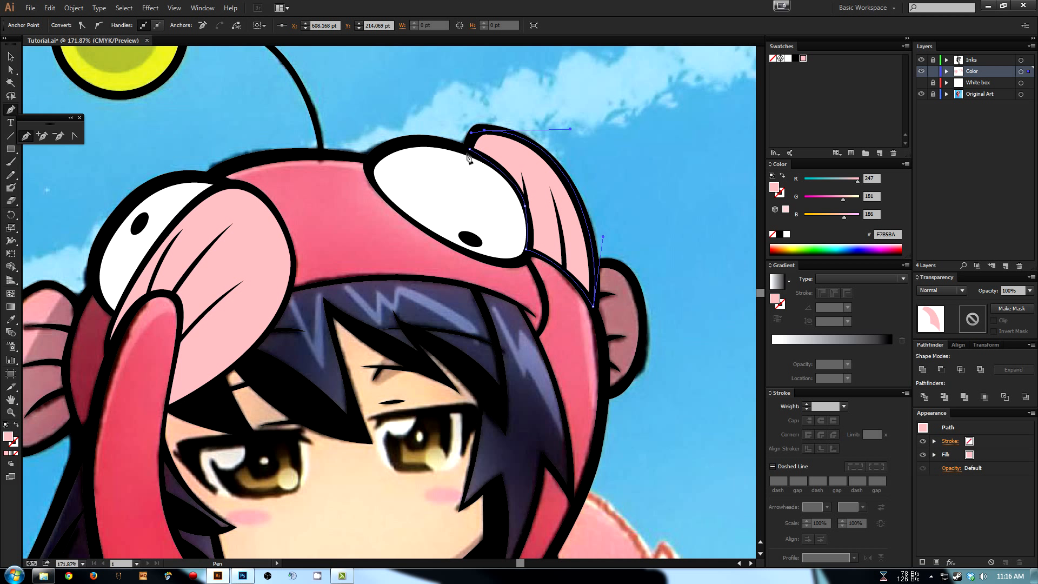
{"action": "left_click", "coordinate": [469, 150]}
{"action": "key", "text": "a"}
{"action": "left_click_drag", "start_coordinate": [469, 151], "coordinate": [497, 127]}
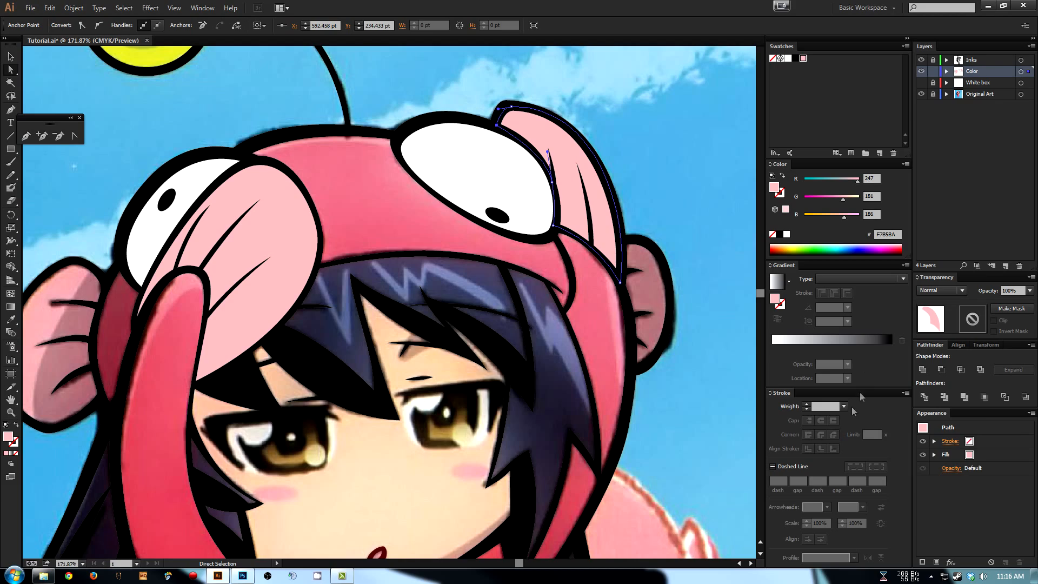
{"action": "mouse_move", "coordinate": [442, 231]}
{"action": "left_mouse_down"}
{"action": "mouse_move", "coordinate": [446, 241]}
{"action": "mouse_move", "coordinate": [426, 137]}
{"action": "mouse_move", "coordinate": [411, 173]}
{"action": "left_mouse_up"}
{"action": "left_click", "coordinate": [394, 222]}
- Trace the light area of the hood's left side fin as a closed light pink Pen path along its outer outline
{"action": "left_click_drag", "start_coordinate": [470, 202], "coordinate": [507, 177]}
{"action": "left_click_drag", "start_coordinate": [553, 78], "coordinate": [546, 99]}
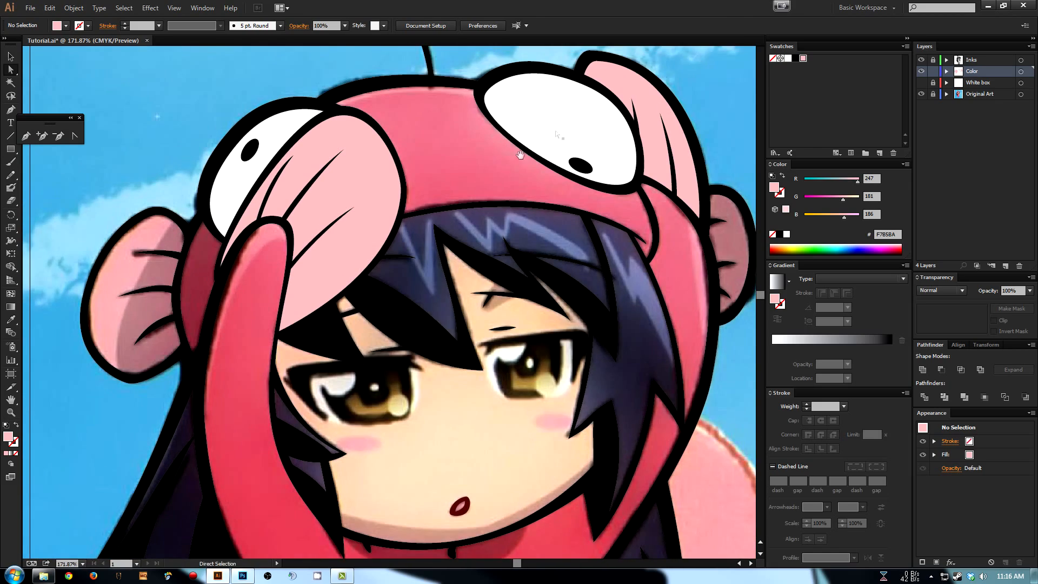
{"action": "left_click_drag", "start_coordinate": [379, 247], "coordinate": [413, 244]}
{"action": "key", "text": "p"}
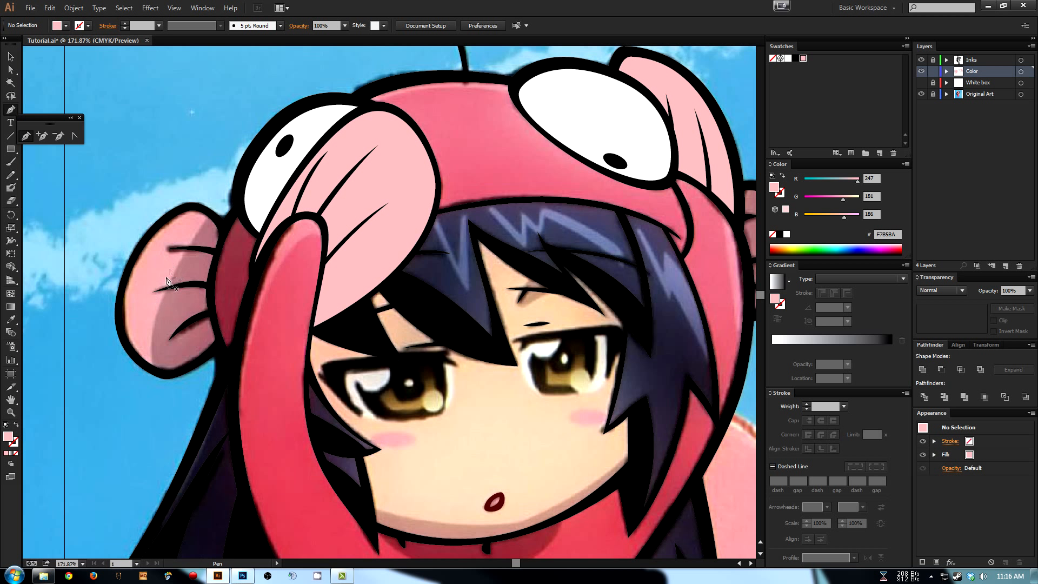
{"action": "left_click", "coordinate": [154, 372]}
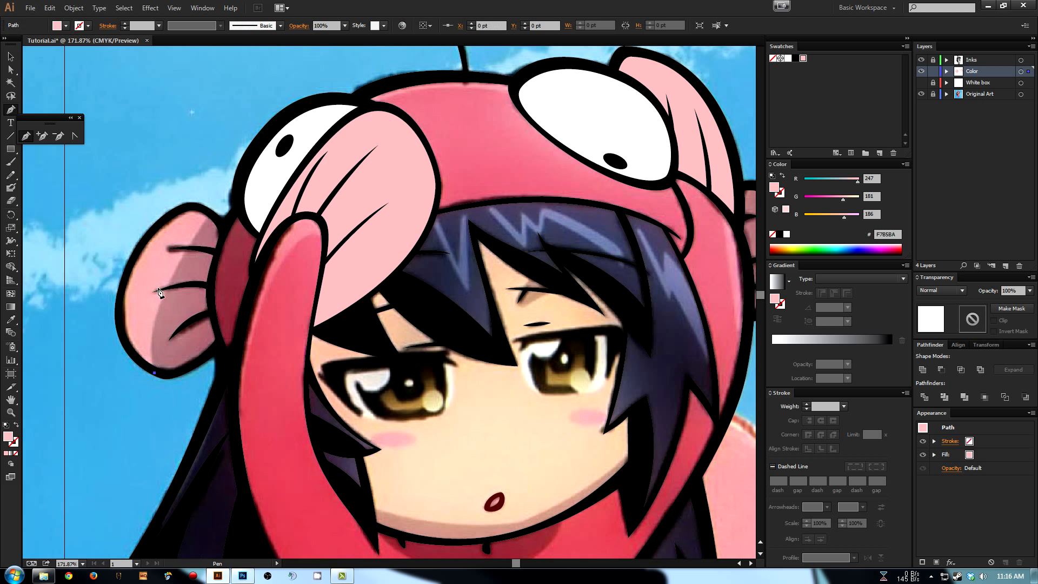
{"action": "left_click_drag", "start_coordinate": [212, 216], "coordinate": [189, 199]}
{"action": "left_click_drag", "start_coordinate": [128, 269], "coordinate": [108, 320]}
{"action": "left_click", "coordinate": [155, 373]}
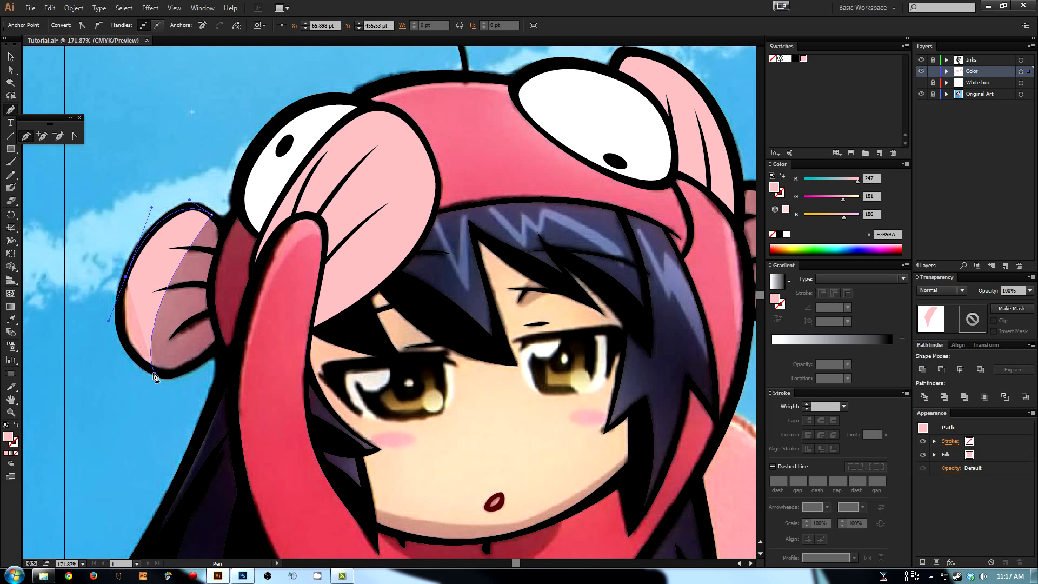
{"action": "left_click_drag", "start_coordinate": [154, 373], "coordinate": [187, 394]}
{"action": "key", "text": "a"}
{"action": "left_click", "coordinate": [195, 154]}
{"action": "left_click_drag", "start_coordinate": [198, 152], "coordinate": [278, 244]}
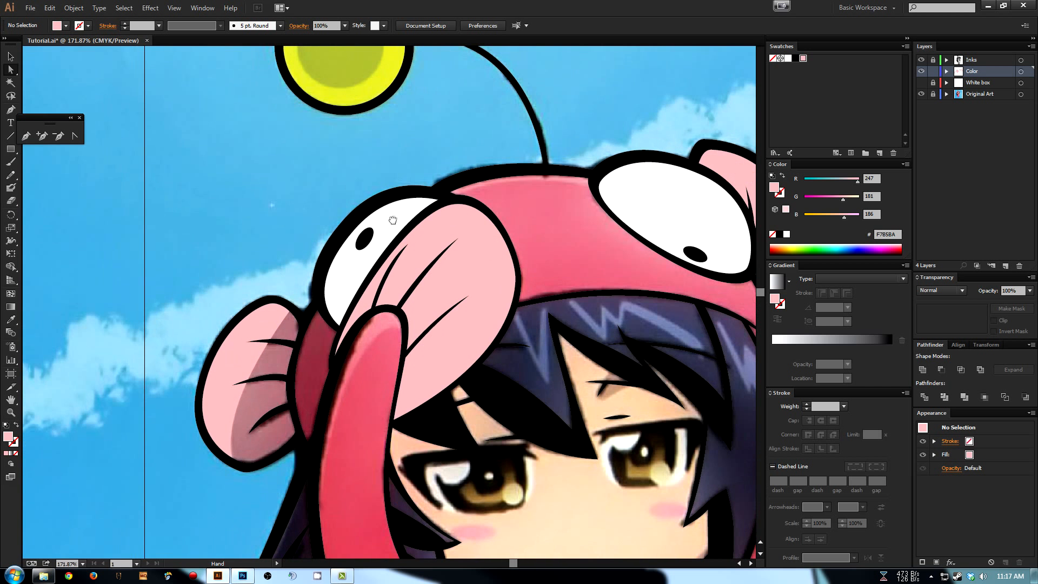
- Sample the darker pink (B57882) from the left side fin's shading and trace the shaded area as a closed Pen path
{"action": "key", "text": "i"}
{"action": "left_click", "coordinate": [267, 409]}
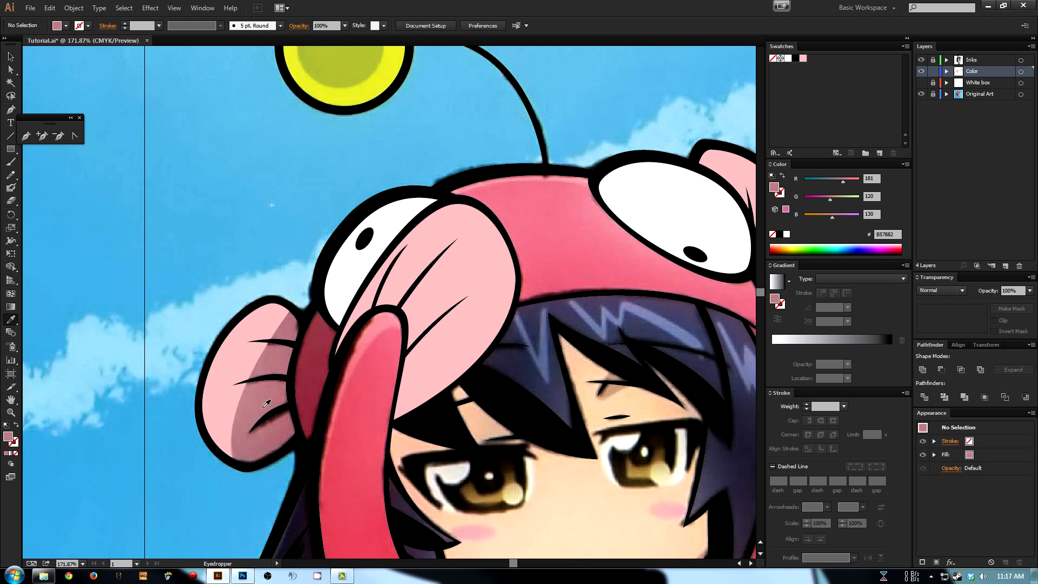
{"action": "key", "text": "p"}
{"action": "left_click", "coordinate": [222, 457]}
{"action": "left_click_drag", "start_coordinate": [301, 439], "coordinate": [290, 400]}
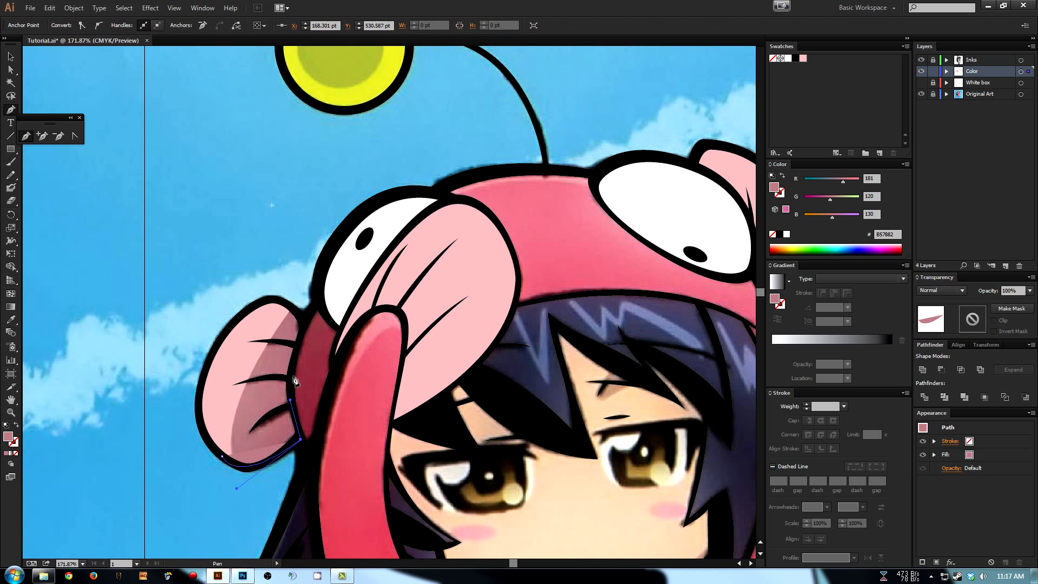
{"action": "left_click_drag", "start_coordinate": [293, 357], "coordinate": [266, 296]}
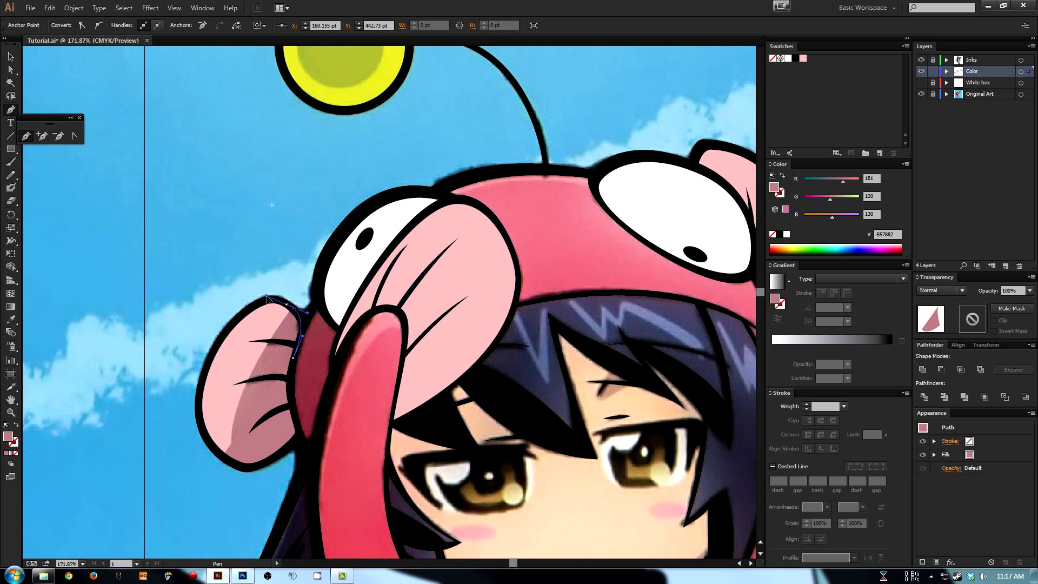
{"action": "left_click_drag", "start_coordinate": [225, 460], "coordinate": [236, 488]}
- Send the left side fin's darker shape backward behind its light pink shape, and save the darker pink as a swatch
{"action": "key", "text": "a"}
{"action": "left_click", "coordinate": [238, 337]}
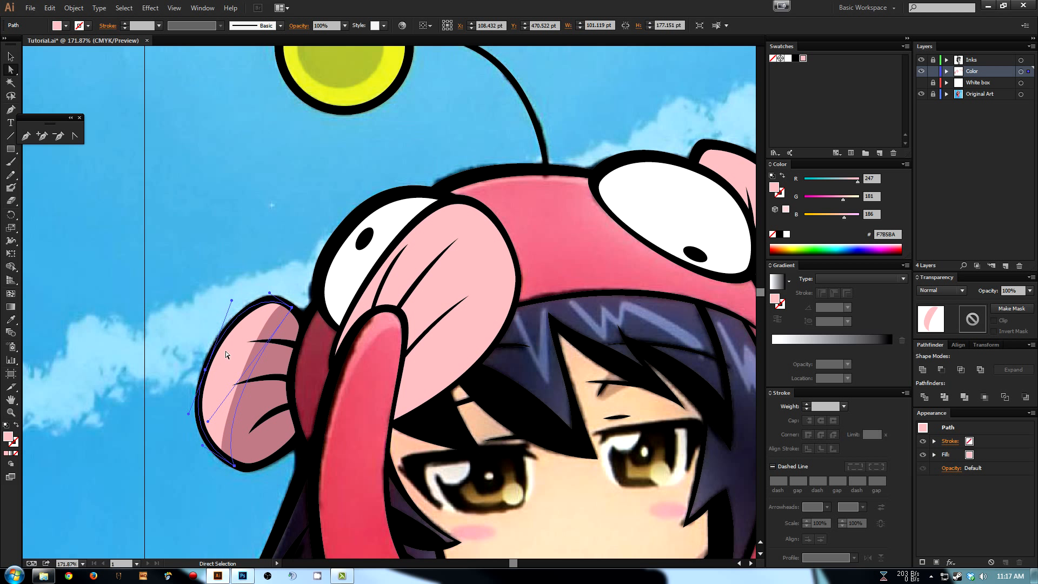
{"action": "left_click", "coordinate": [281, 355]}
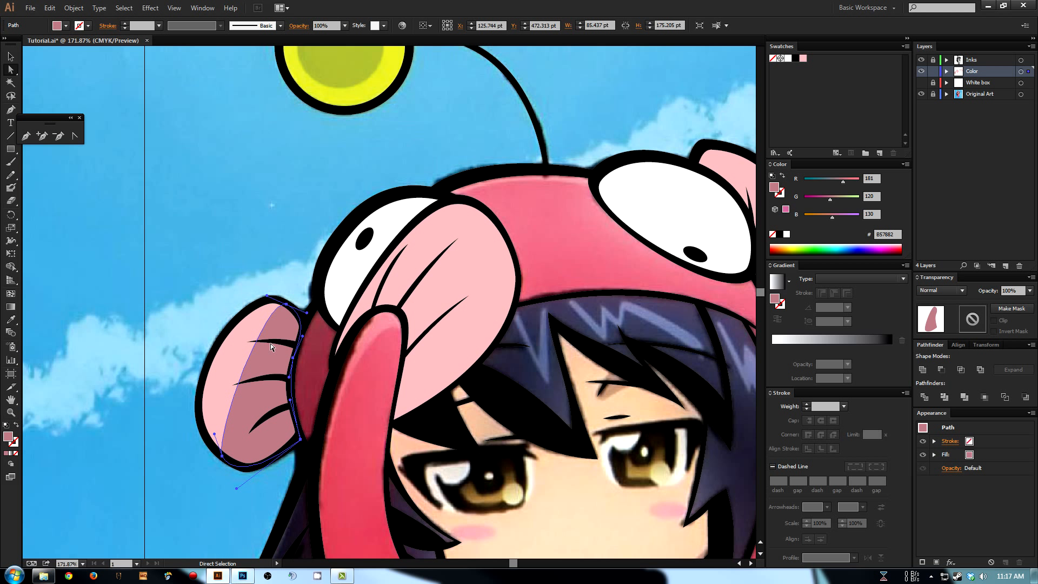
{"action": "left_click", "coordinate": [74, 7]}
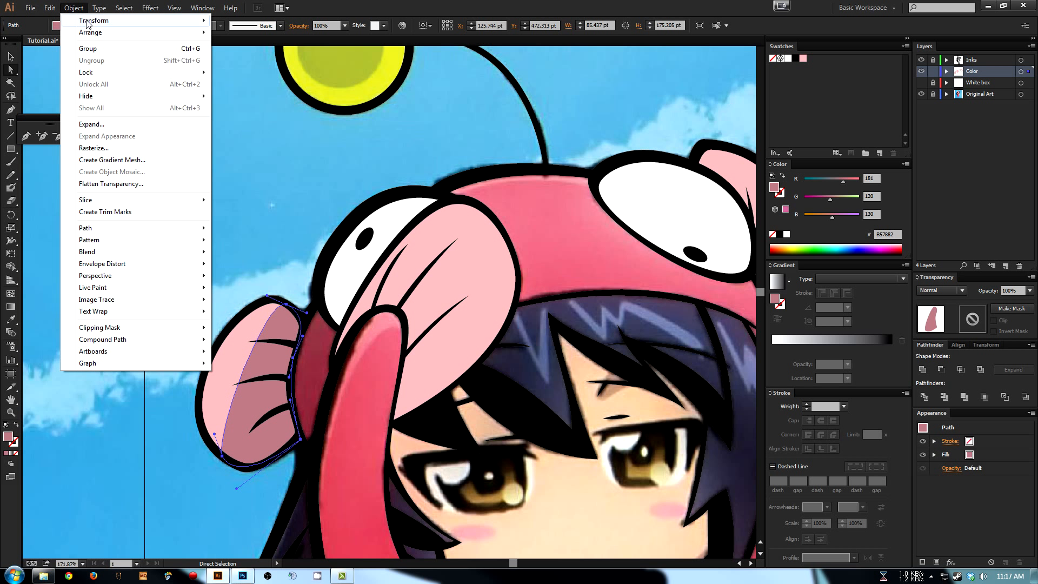
{"action": "mouse_move", "coordinate": [89, 22]}
{"action": "mouse_move", "coordinate": [135, 33]}
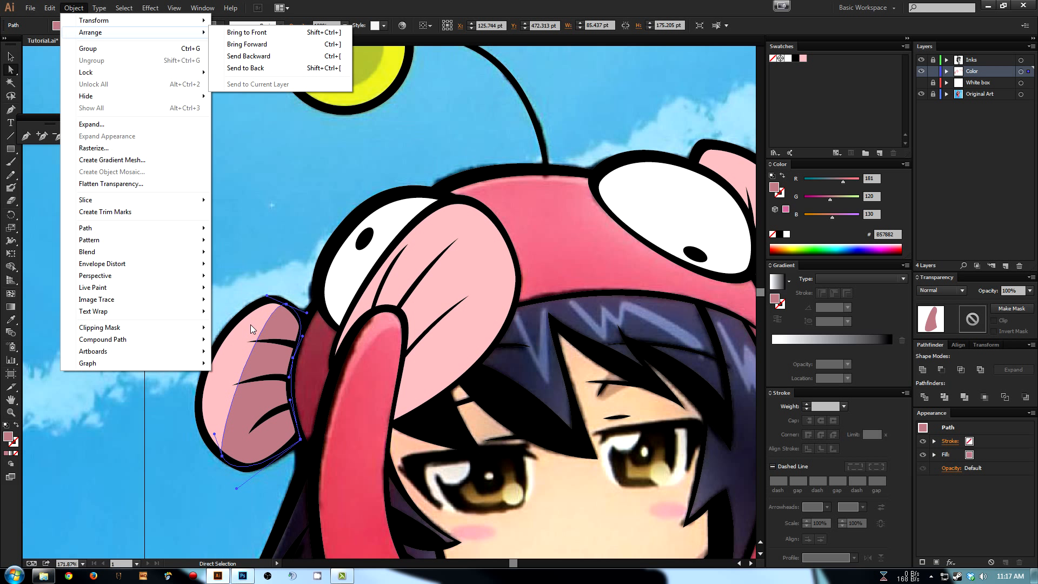
{"action": "left_click", "coordinate": [274, 351]}
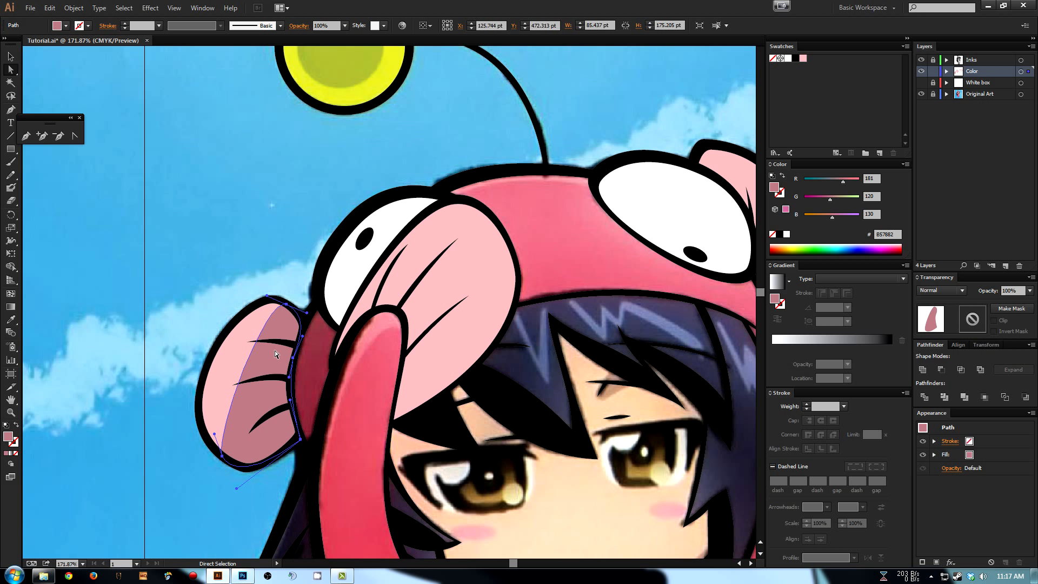
{"action": "key", "text": "ctrl+bracketleft"}
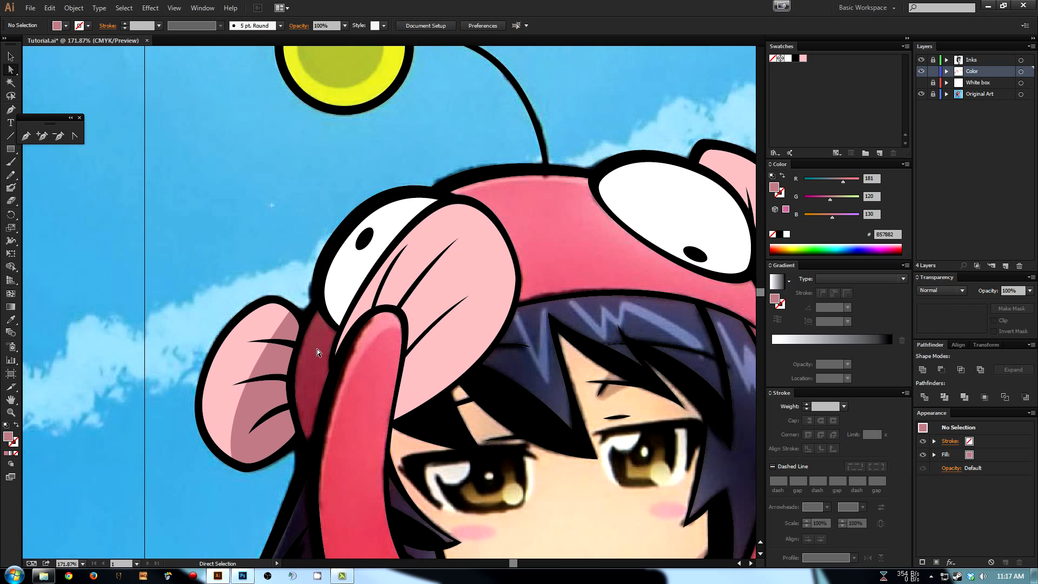
{"action": "left_click", "coordinate": [880, 153]}
{"action": "left_click", "coordinate": [83, 169]}
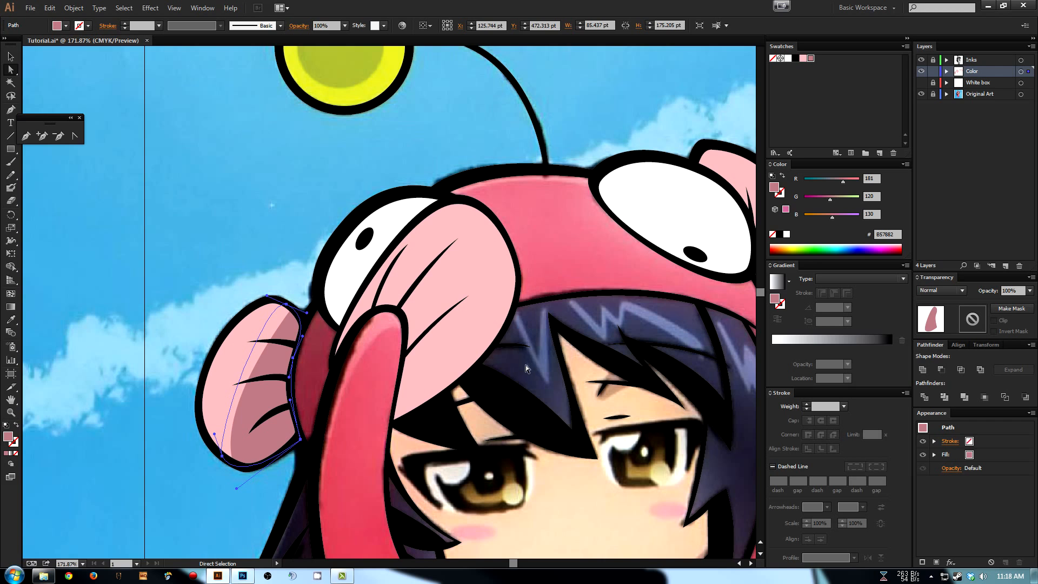
- Trace the hood's right side fin as a closed Pen path filled with the darker pink (B57882)
{"action": "left_click_drag", "start_coordinate": [539, 382], "coordinate": [518, 331]}
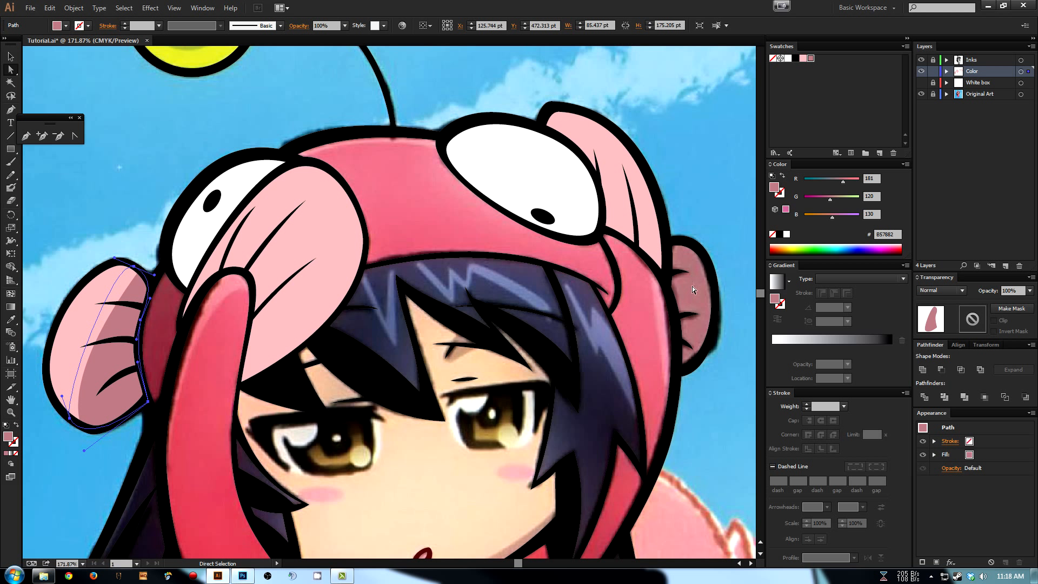
{"action": "key", "text": "p"}
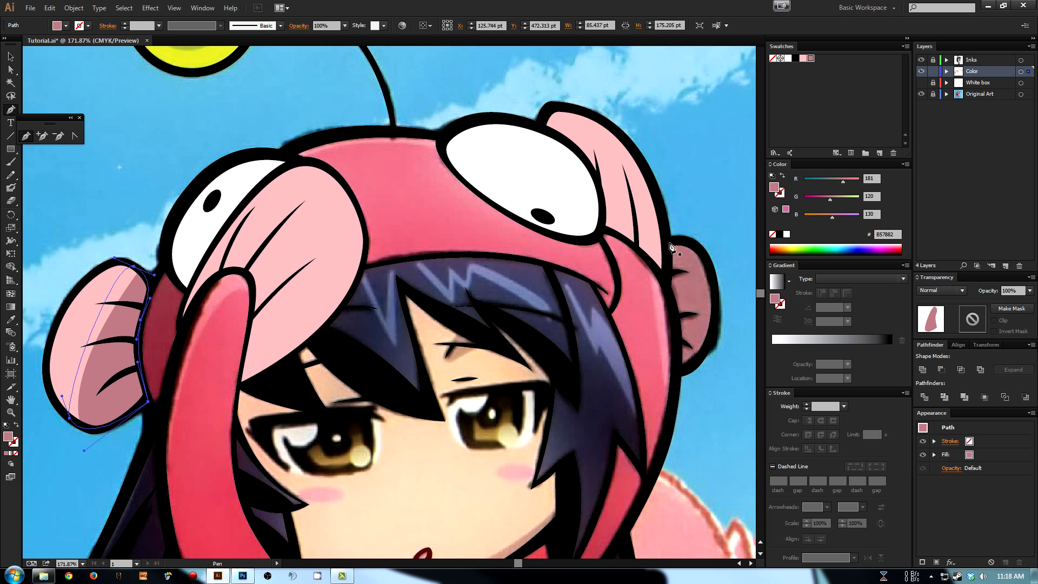
{"action": "left_click", "coordinate": [668, 242]}
{"action": "left_click", "coordinate": [666, 286]}
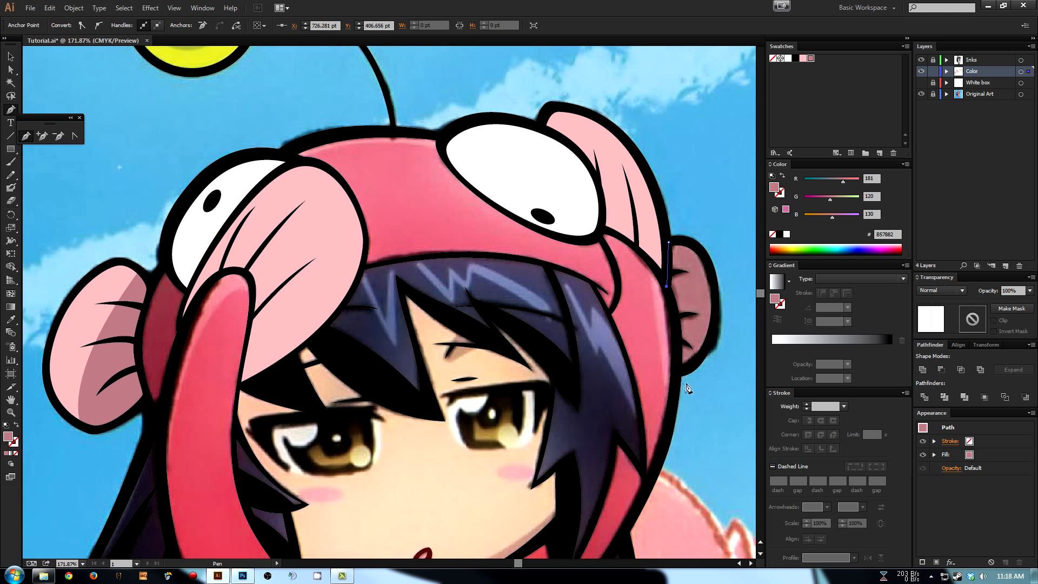
{"action": "left_click_drag", "start_coordinate": [675, 372], "coordinate": [715, 352]}
{"action": "left_click_drag", "start_coordinate": [716, 281], "coordinate": [659, 258]}
{"action": "key", "text": "v"}
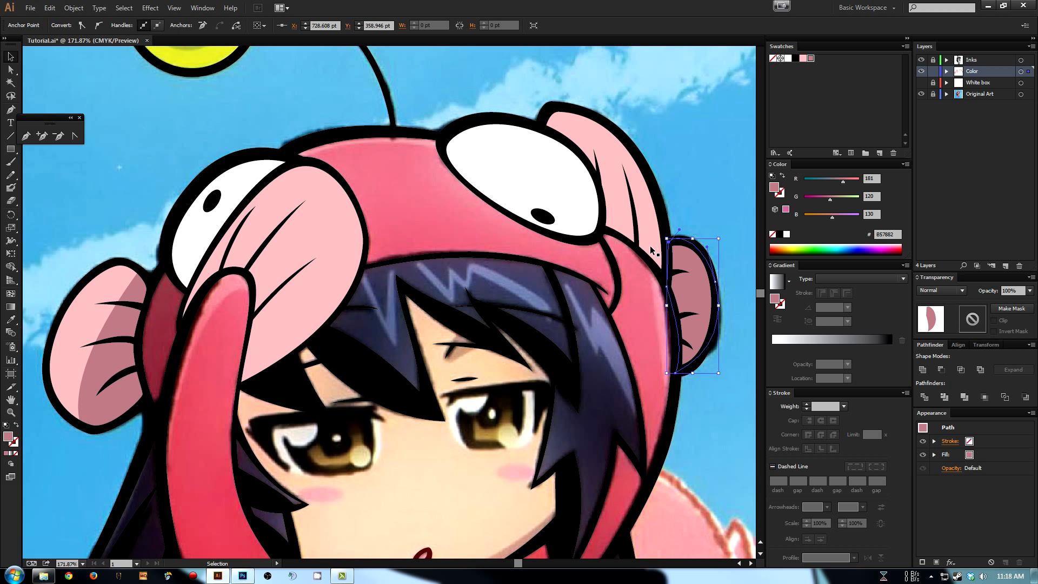
- Swap the fill and stroke of the right side fin's path, then swap them back and deselect it
{"action": "key", "text": "shift+x"}
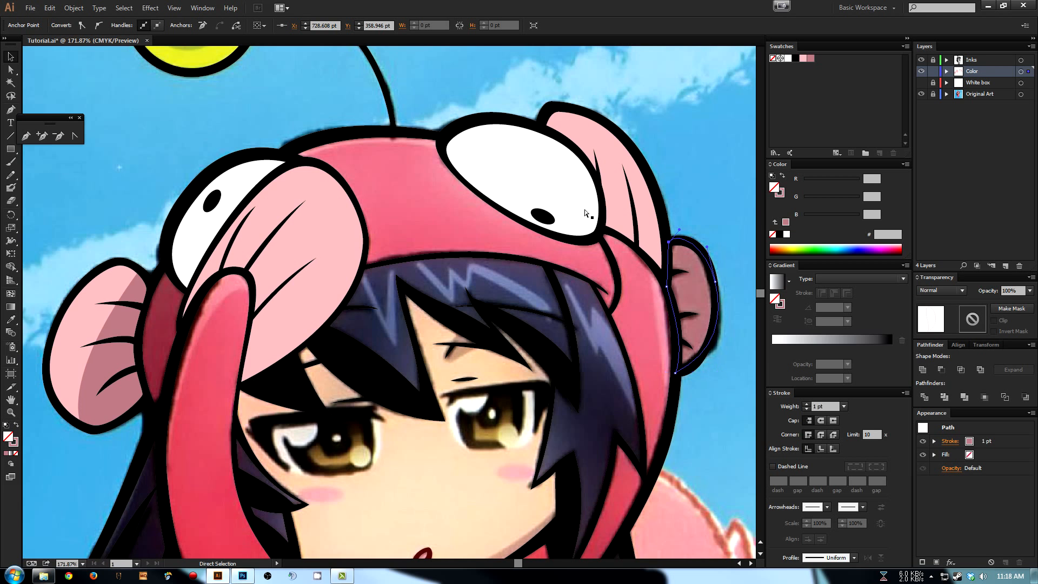
{"action": "key", "text": "ctrl+minus"}
{"action": "key", "text": "ctrl+minus"}
{"action": "key", "text": "ctrl+minus"}
{"action": "key", "text": "ctrl+minus"}
{"action": "key", "text": "ctrl+minus"}
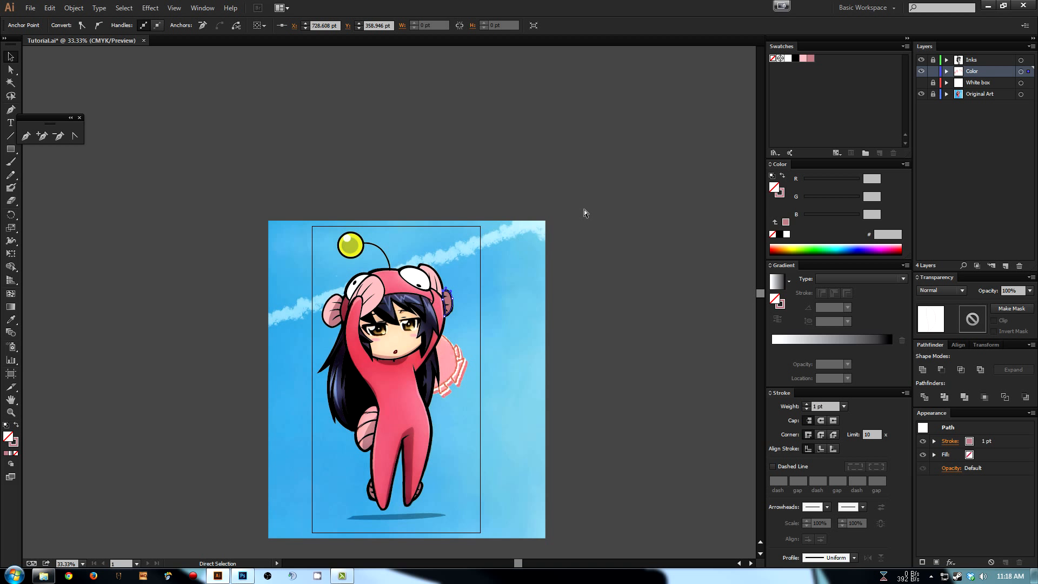
{"action": "key", "text": "ctrl+plus"}
{"action": "key", "text": "ctrl+plus"}
{"action": "key", "text": "ctrl+plus"}
{"action": "key", "text": "ctrl+plus"}
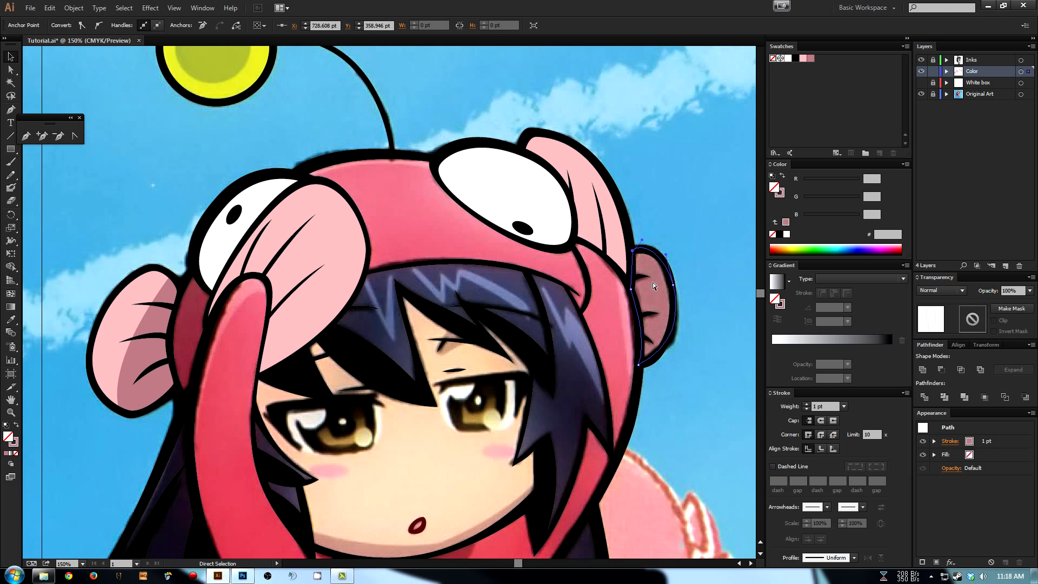
{"action": "key", "text": "v"}
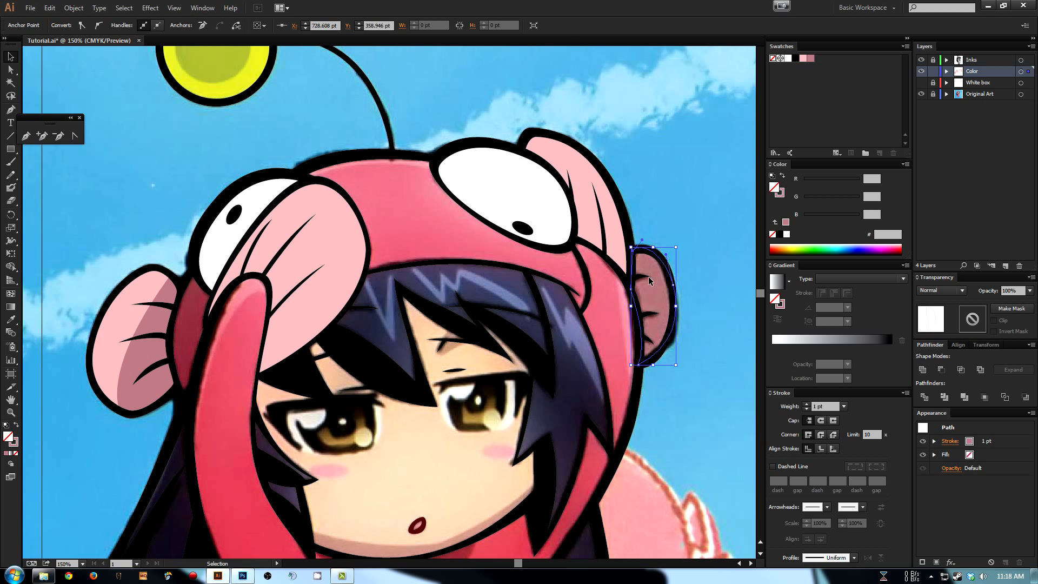
{"action": "key", "text": "shift+x"}
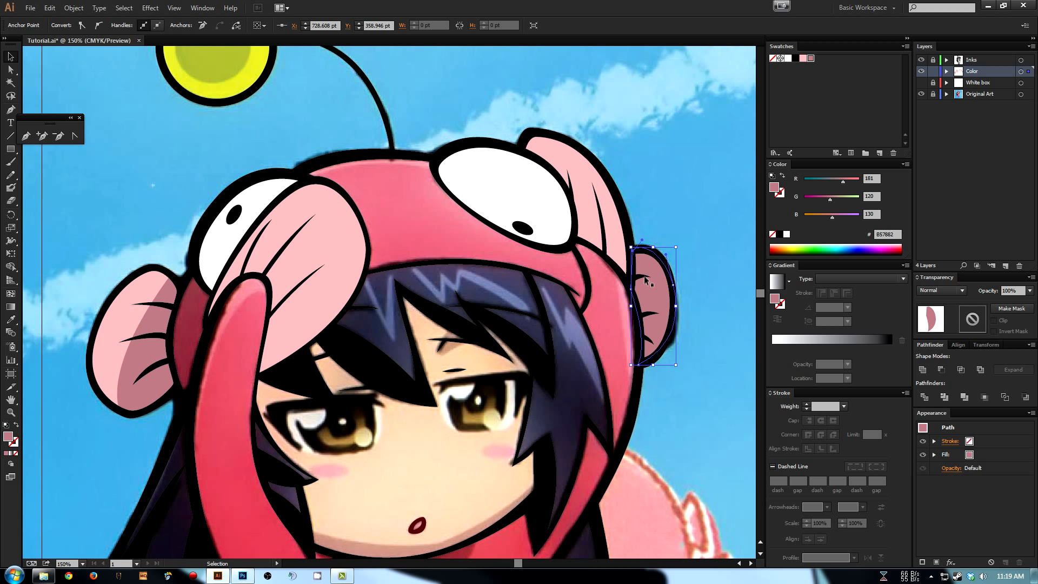
{"action": "left_click", "coordinate": [659, 200]}
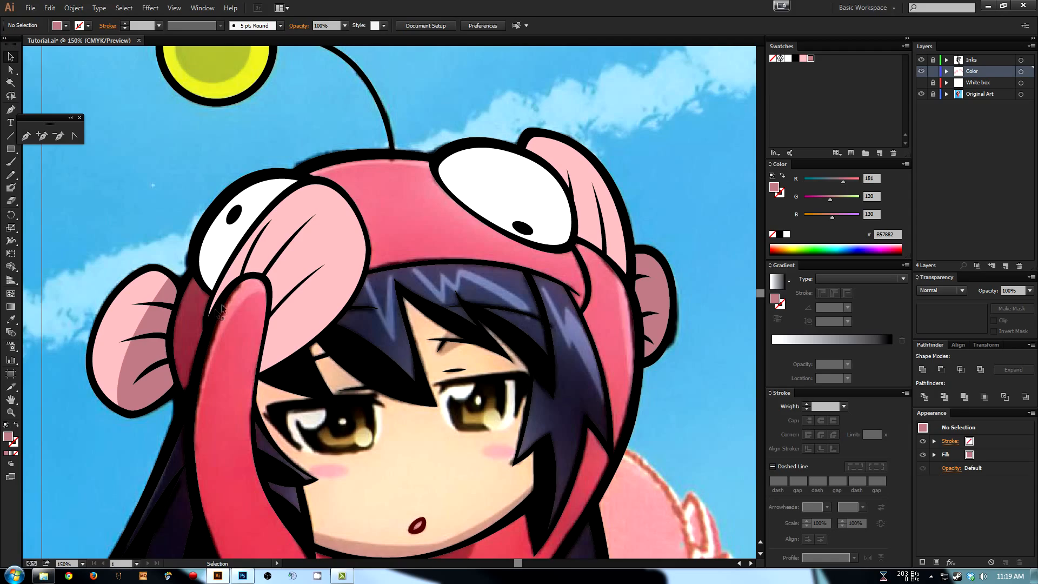
- Trace the highlight along the hood's top edge between the eyes as a closed Pen path filled with the right fin's light pink (F7B5BA)
{"action": "key", "text": "space"}
{"action": "left_click_drag", "start_coordinate": [307, 378], "coordinate": [326, 315]}
{"action": "key", "text": "space"}
{"action": "left_click_drag", "start_coordinate": [353, 215], "coordinate": [337, 255]}
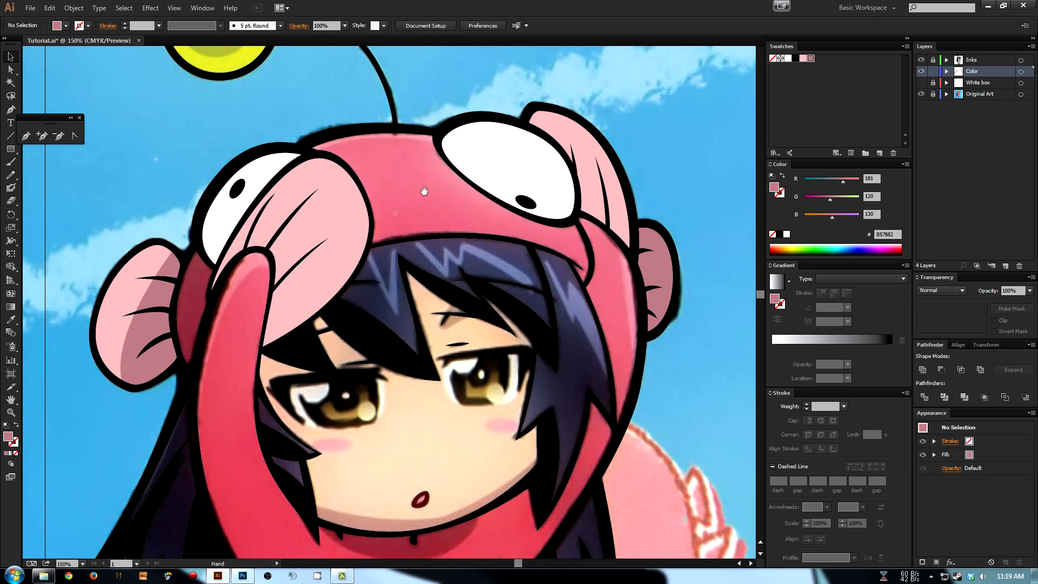
{"action": "left_click", "coordinate": [576, 135]}
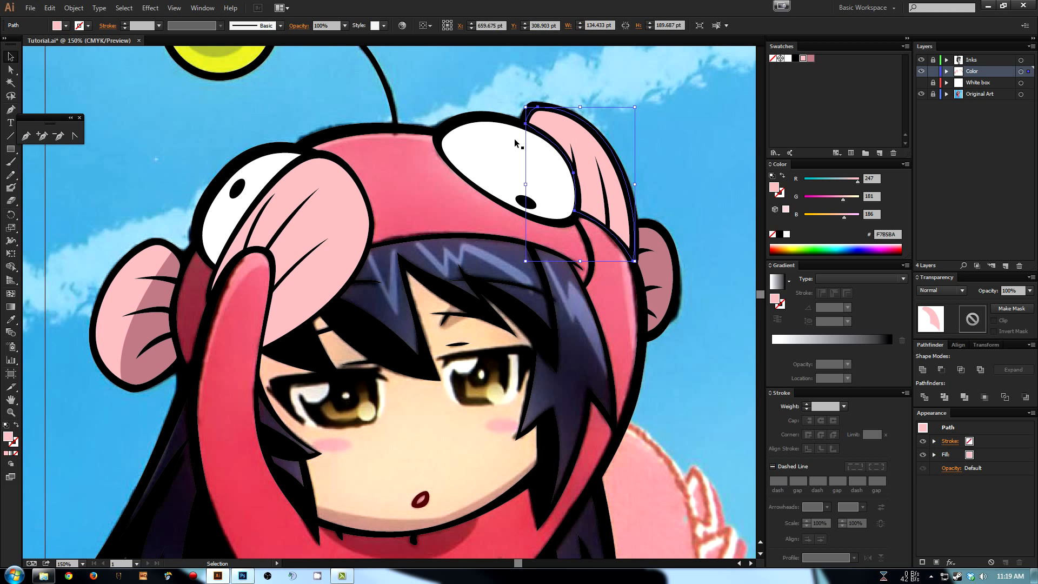
{"action": "key", "text": "p"}
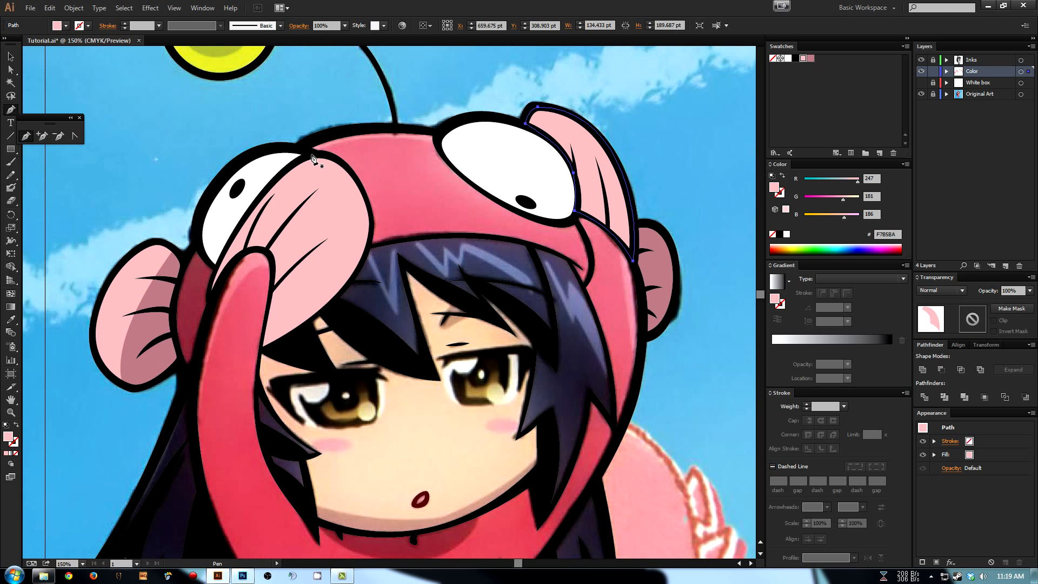
{"action": "left_click", "coordinate": [312, 153]}
{"action": "left_click_drag", "start_coordinate": [438, 145], "coordinate": [506, 167]}
{"action": "left_click", "coordinate": [437, 144]}
{"action": "left_click", "coordinate": [436, 132]}
{"action": "left_click_drag", "start_coordinate": [303, 146], "coordinate": [262, 174]}
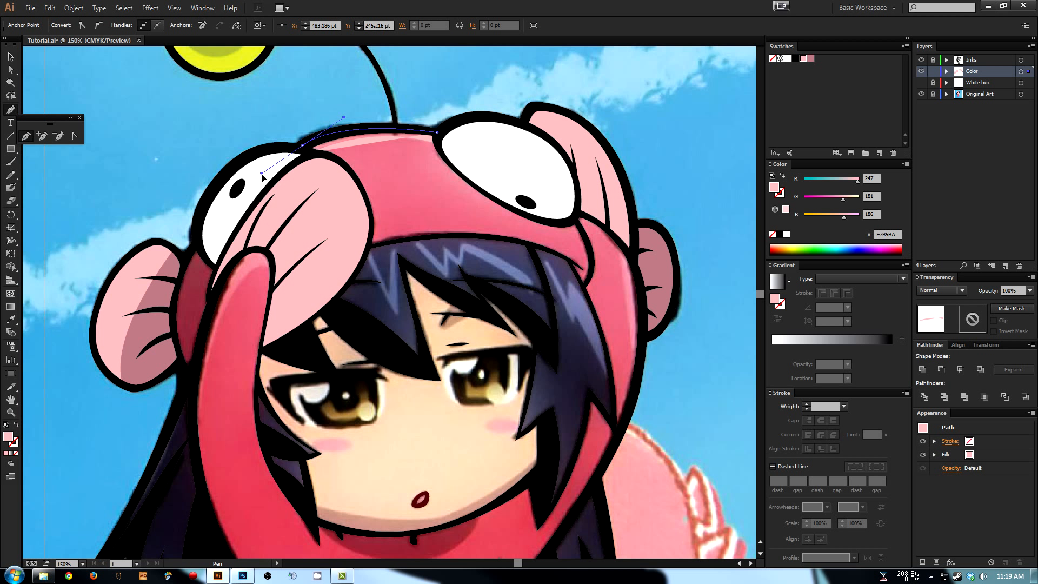
{"action": "left_click", "coordinate": [311, 154]}
{"action": "left_click", "coordinate": [328, 109], "text": "ctrl"}
- Trace the dark area of the hood between the left side fin and the raised arm as a closed Pen path
{"action": "left_click_drag", "start_coordinate": [345, 162], "coordinate": [440, 130]}
{"action": "left_click_drag", "start_coordinate": [515, 160], "coordinate": [463, 128]}
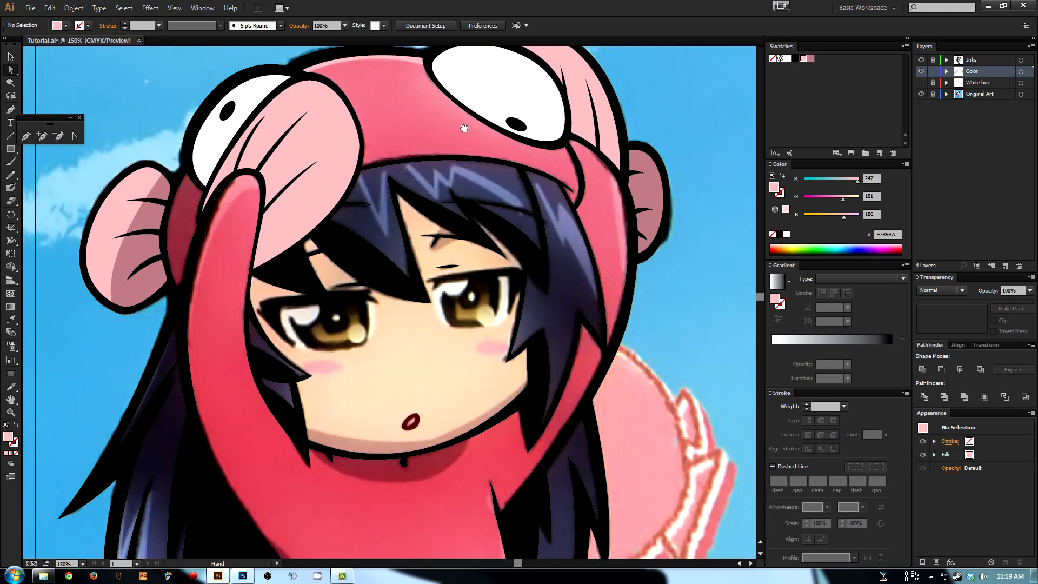
{"action": "left_click_drag", "start_coordinate": [449, 229], "coordinate": [500, 227]}
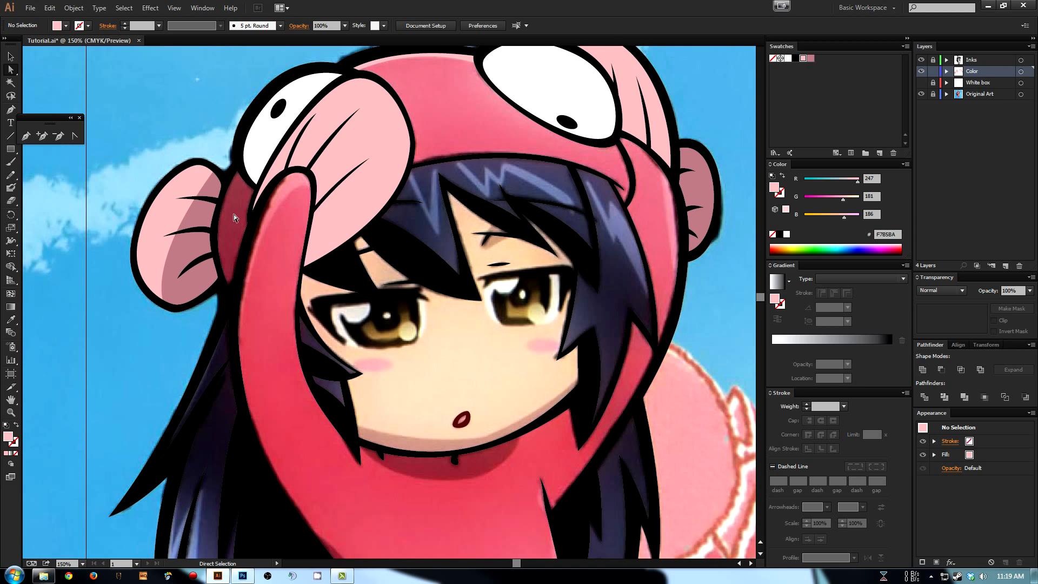
{"action": "mouse_move", "coordinate": [233, 214]}
{"action": "left_mouse_down"}
{"action": "mouse_move", "coordinate": [235, 231]}
{"action": "mouse_move", "coordinate": [251, 223]}
{"action": "left_mouse_up"}
{"action": "key", "text": "i"}
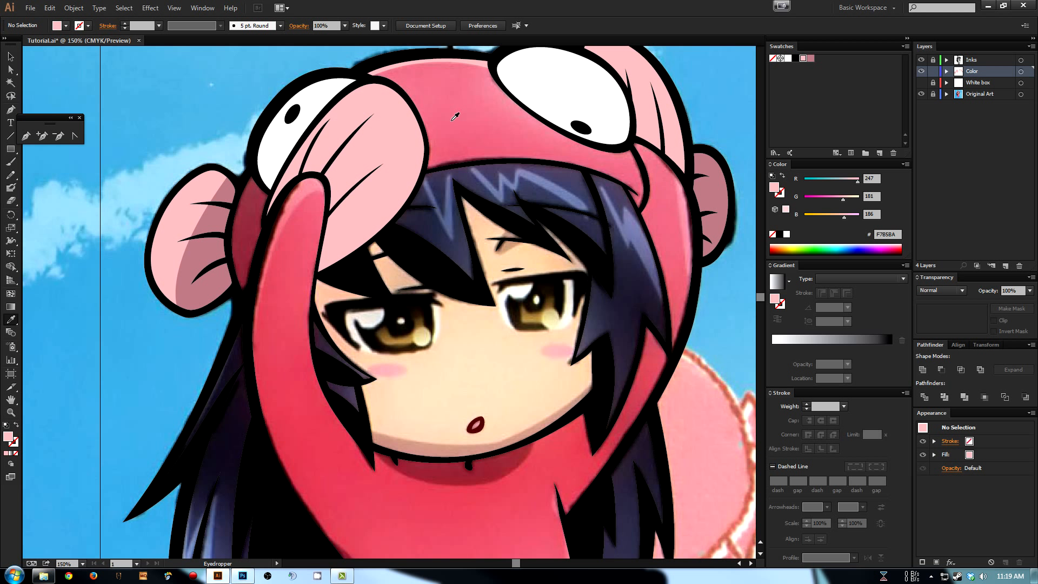
{"action": "left_click_drag", "start_coordinate": [272, 262], "coordinate": [280, 260]}
{"action": "key", "text": "p"}
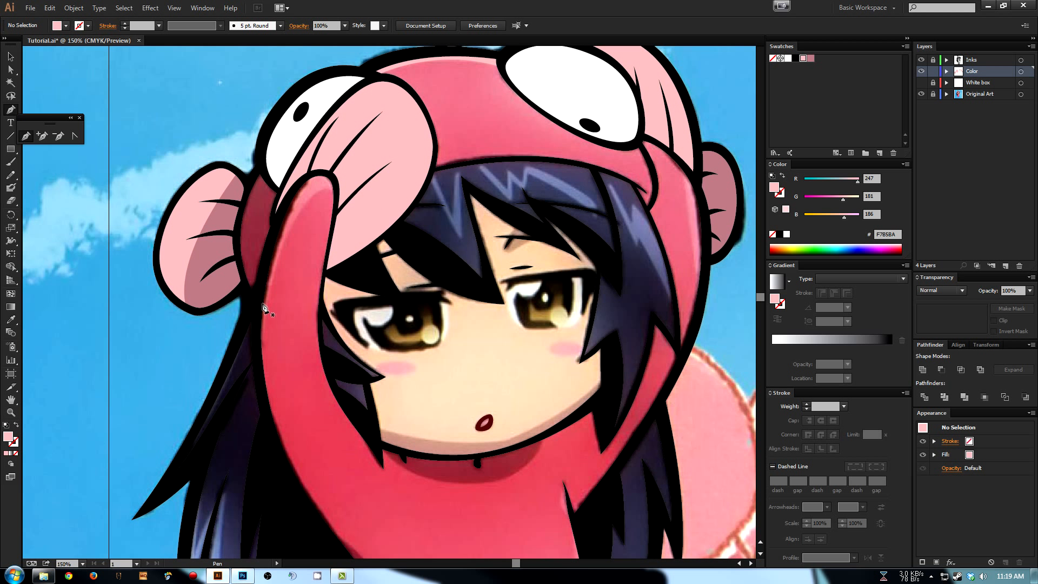
{"action": "left_click", "coordinate": [255, 301]}
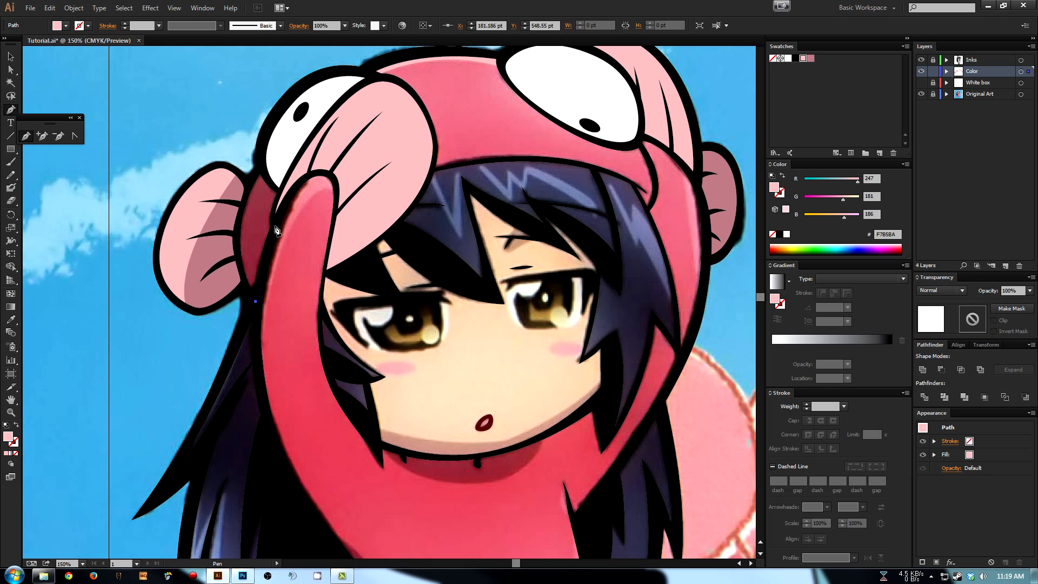
{"action": "left_click", "coordinate": [273, 229]}
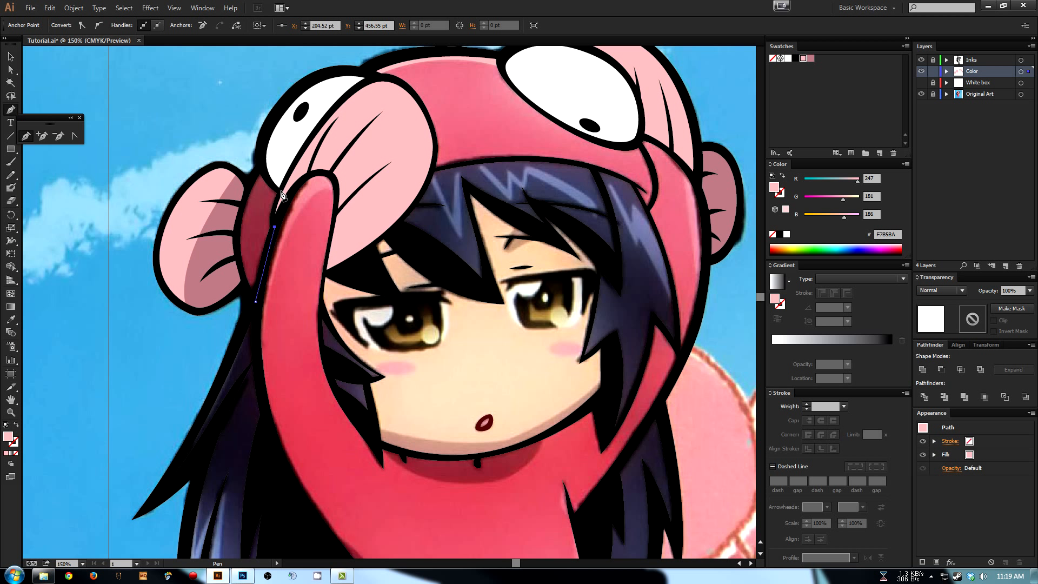
{"action": "mouse_move", "coordinate": [280, 191]}
{"action": "left_mouse_down"}
{"action": "mouse_move", "coordinate": [291, 171]}
{"action": "mouse_move", "coordinate": [267, 177]}
{"action": "left_mouse_up"}
{"action": "left_click", "coordinate": [270, 179]}
{"action": "left_click", "coordinate": [260, 166]}
{"action": "left_click_drag", "start_coordinate": [236, 231], "coordinate": [234, 260]}
{"action": "left_click", "coordinate": [252, 299]}
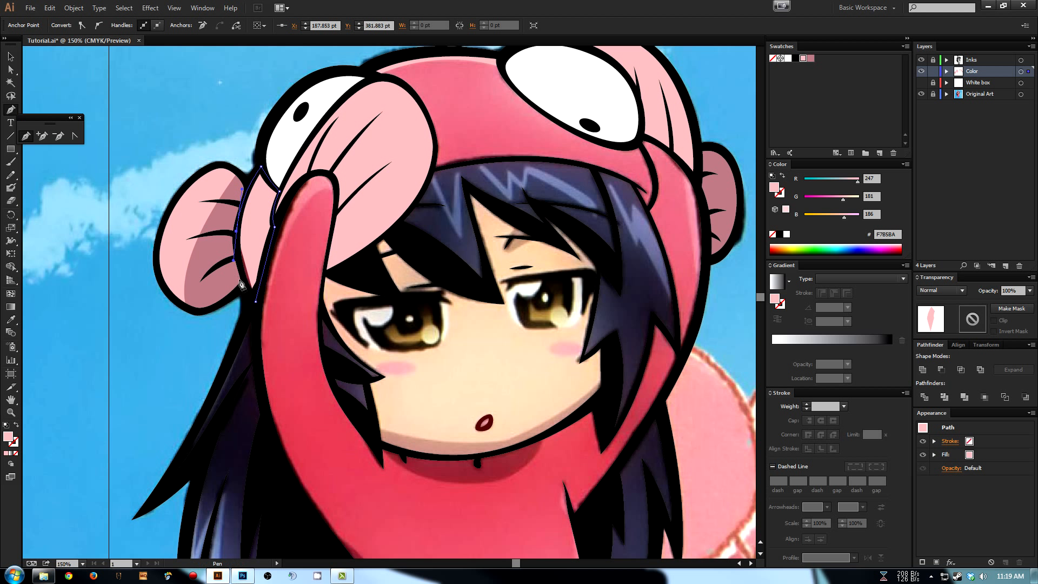
{"action": "left_click_drag", "start_coordinate": [252, 300], "coordinate": [246, 279]}
- Fill the traced hood shadow with the dark red (923344) sampled from the original, save that color as a swatch, and deselect the path
{"action": "key", "text": "shift+x"}
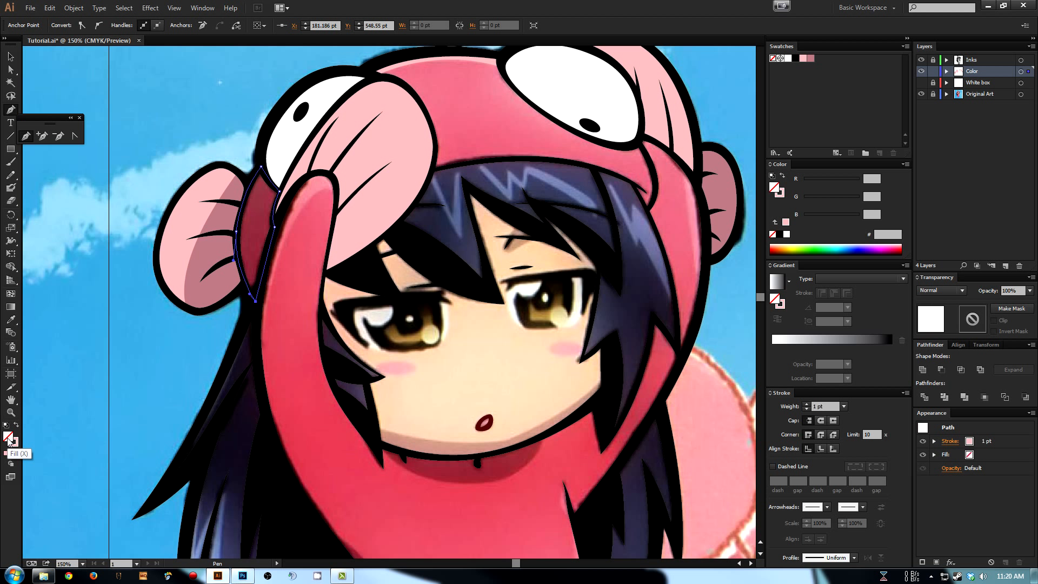
{"action": "key", "text": "i"}
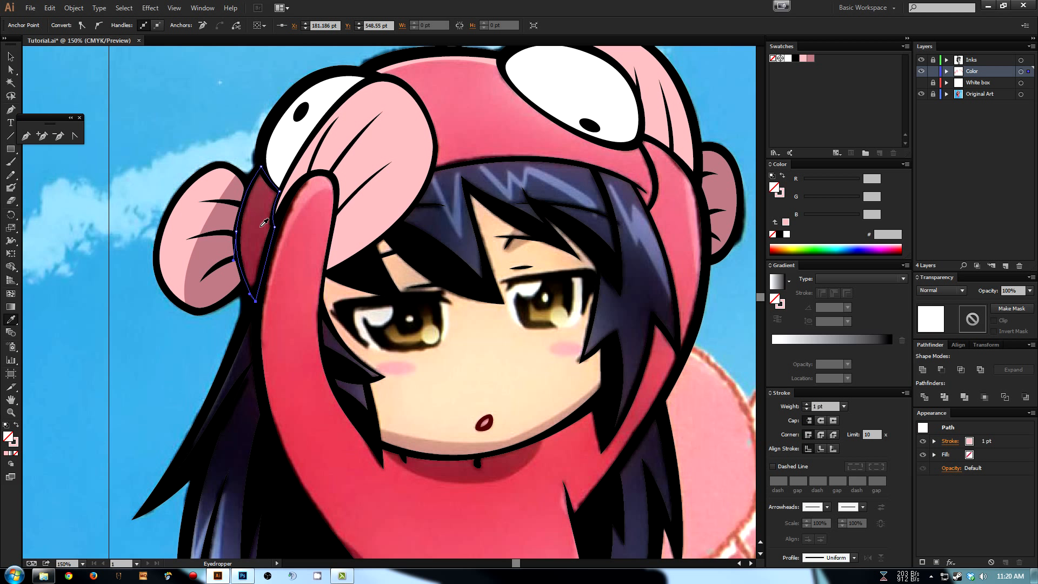
{"action": "left_click", "coordinate": [264, 222]}
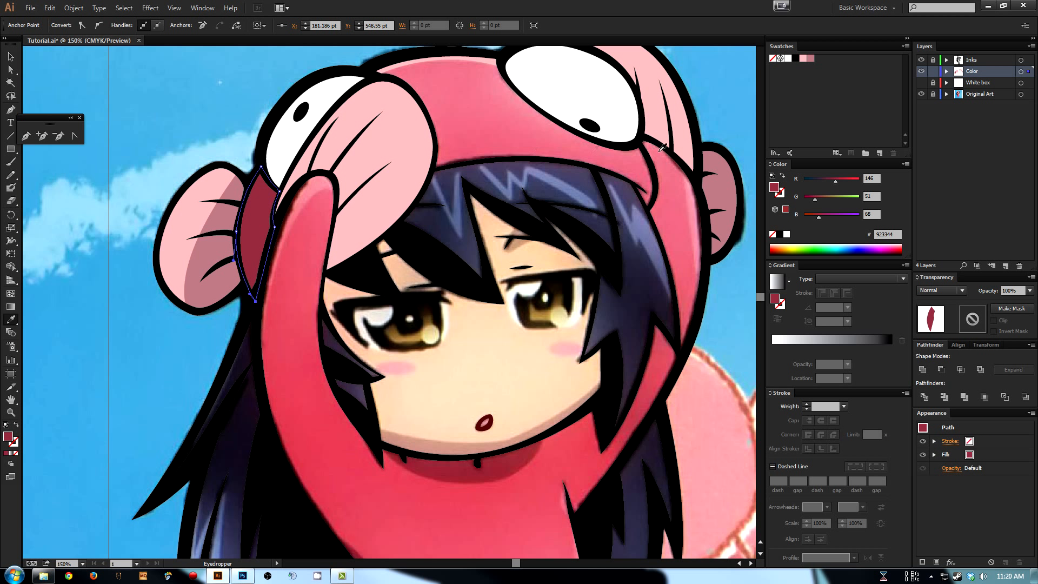
{"action": "left_click", "coordinate": [877, 150]}
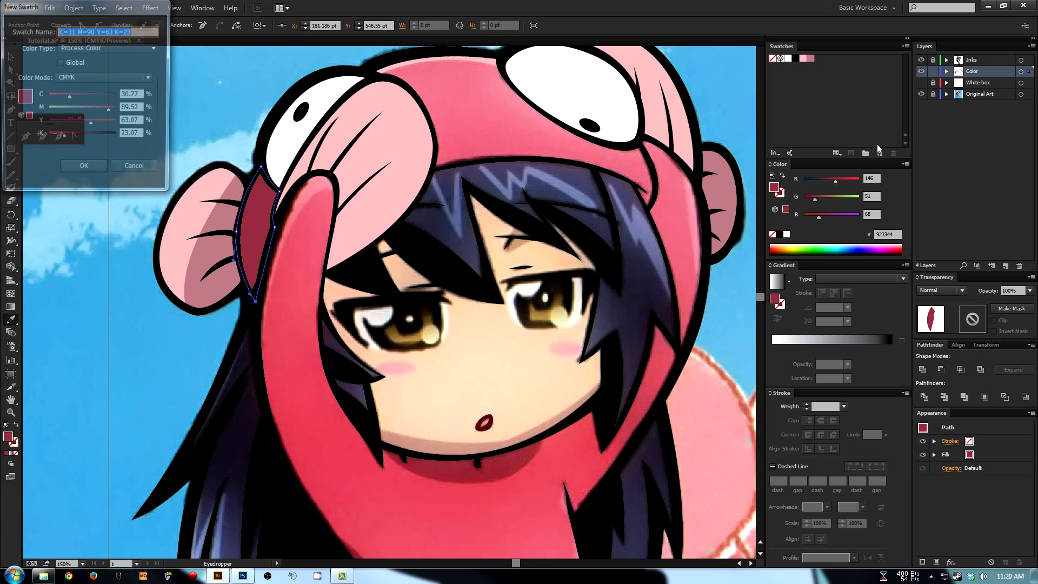
{"action": "left_click", "coordinate": [84, 172]}
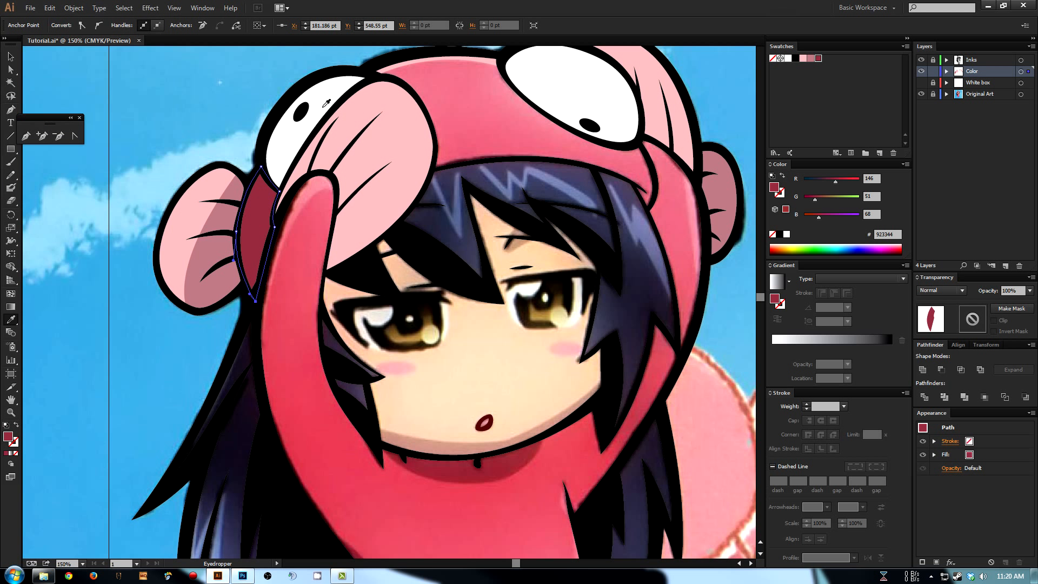
{"action": "left_click", "coordinate": [10, 56]}
{"action": "left_click", "coordinate": [63, 69]}
- Trace the neck shadow beneath the chin as a closed Pen path filled with the hood shadow's dark red (923344)
{"action": "left_click_drag", "start_coordinate": [187, 78], "coordinate": [205, 90]}
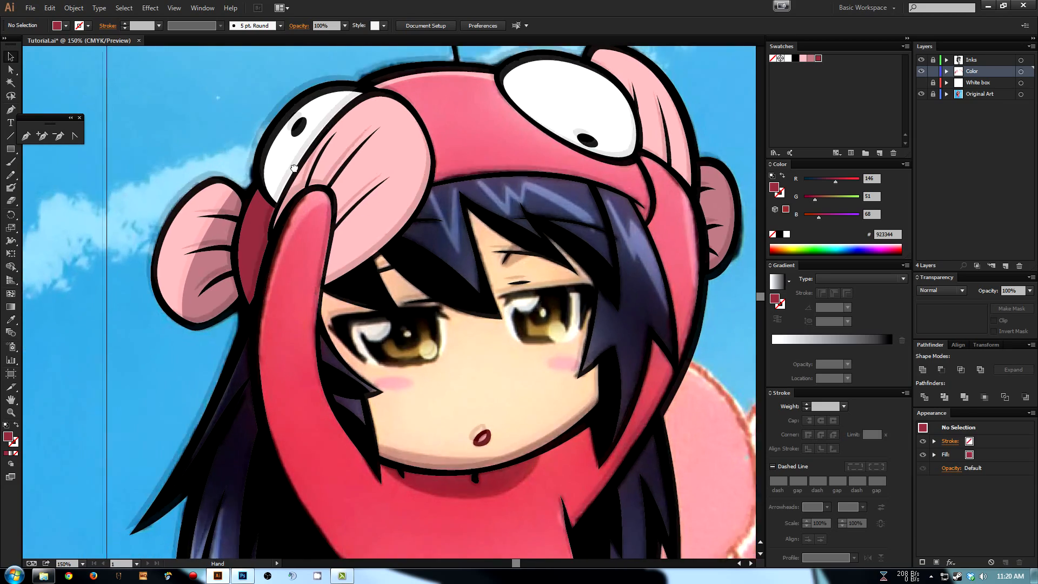
{"action": "left_click", "coordinate": [255, 230]}
{"action": "left_click_drag", "start_coordinate": [480, 281], "coordinate": [442, 206]}
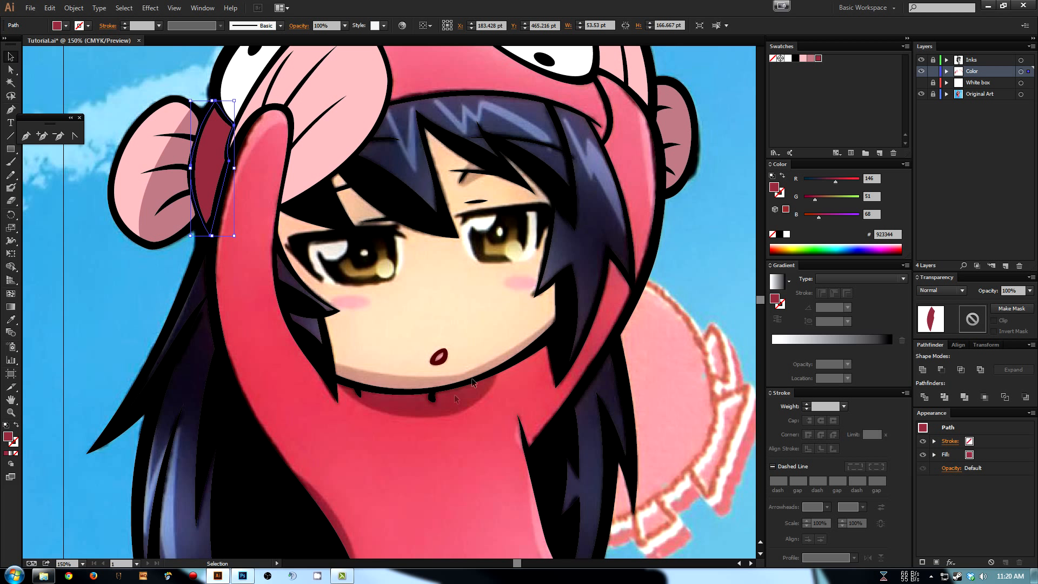
{"action": "key", "text": "p"}
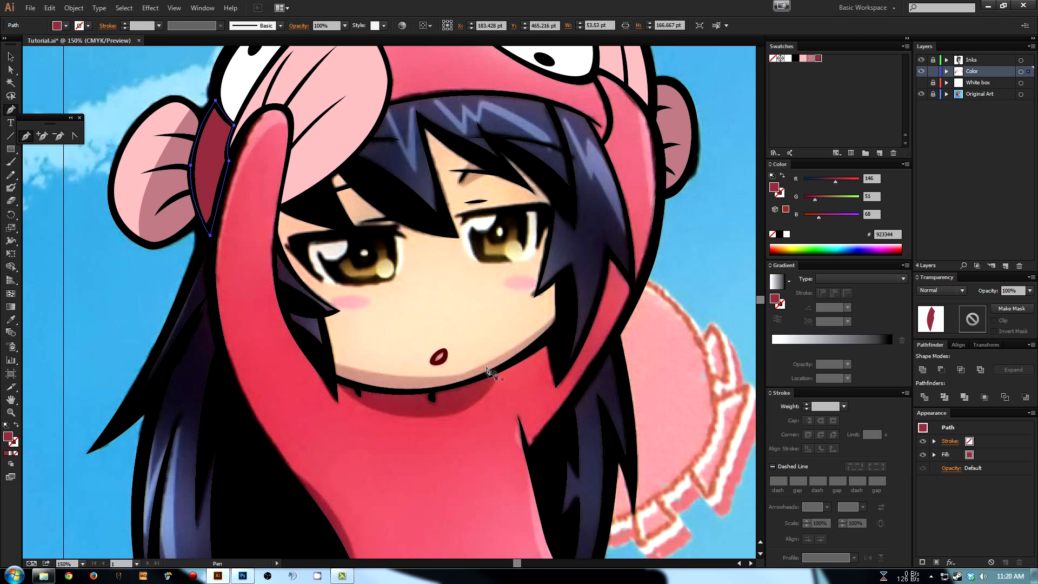
{"action": "left_click", "coordinate": [498, 372]}
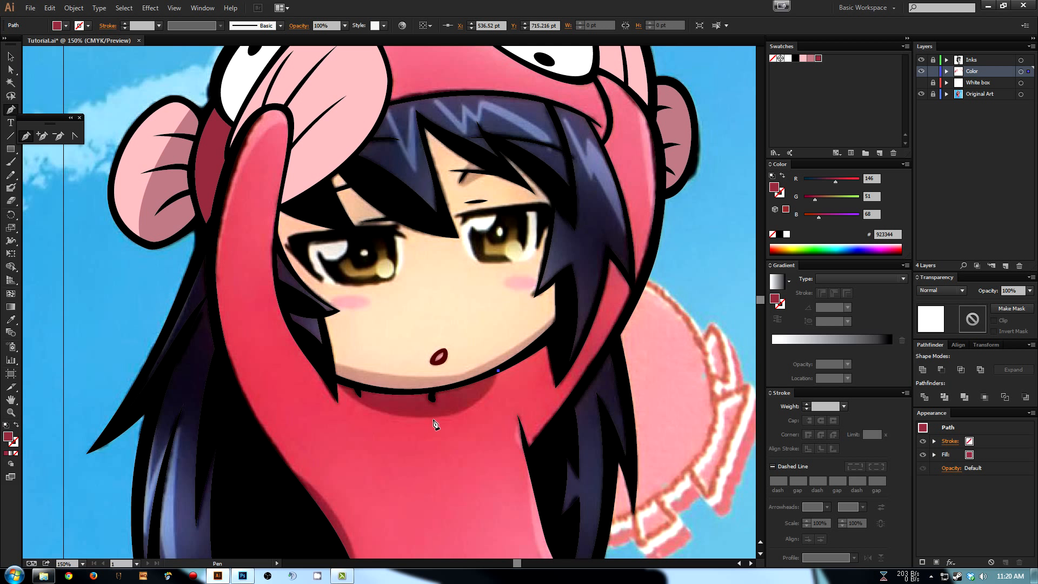
{"action": "left_click_drag", "start_coordinate": [428, 419], "coordinate": [370, 426]}
{"action": "left_click", "coordinate": [337, 381]}
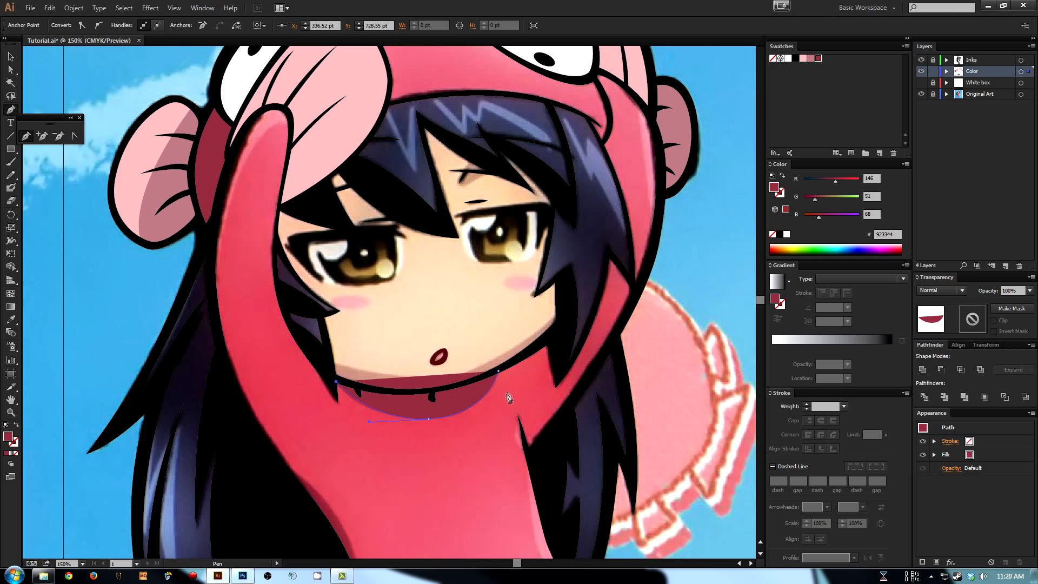
{"action": "left_click", "coordinate": [498, 371]}
{"action": "left_click_drag", "start_coordinate": [568, 355], "coordinate": [582, 333]}
{"action": "key", "text": "a"}
{"action": "left_click", "coordinate": [540, 392]}
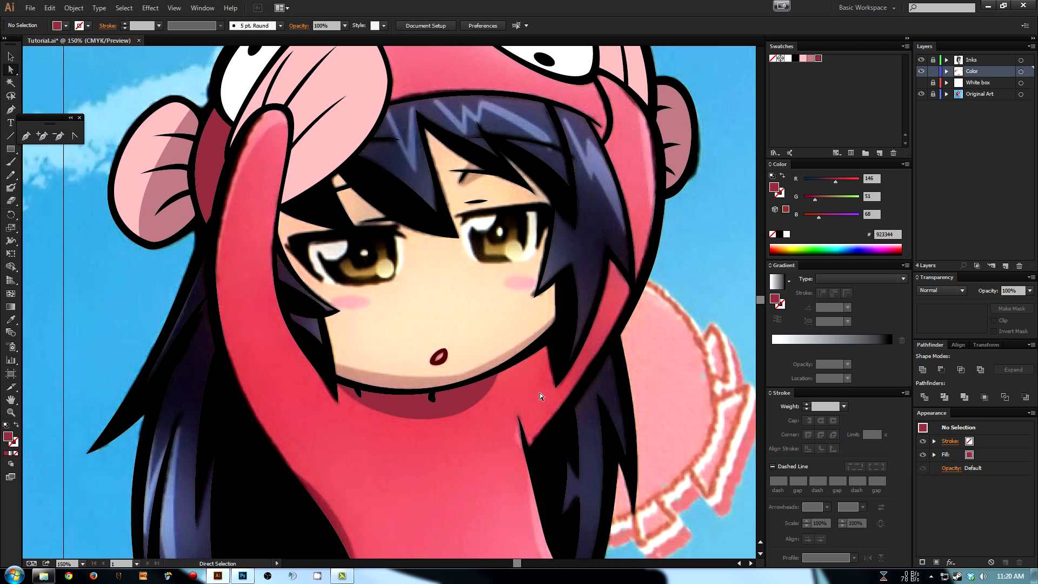
- Draw a 43 pt circle with the Ellipse tool over the white highlight on the antenna's yellow ball
{"action": "key", "text": "ctrl+minus"}
{"action": "key", "text": "ctrl+minus"}
{"action": "left_click_drag", "start_coordinate": [442, 393], "coordinate": [429, 322]}
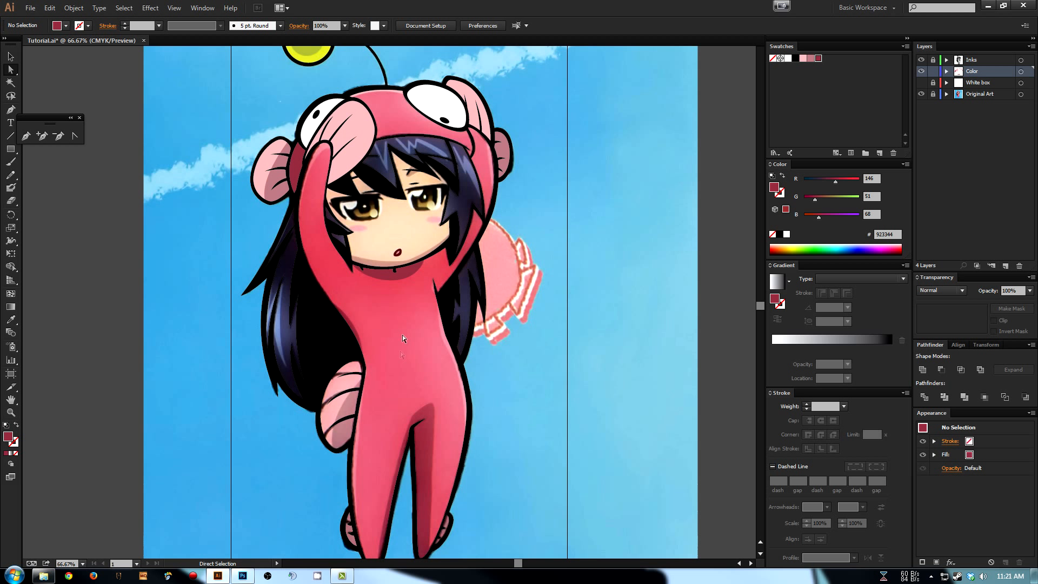
{"action": "scroll", "coordinate": [407, 426], "scroll_direction": "down", "scroll_amount": 1}
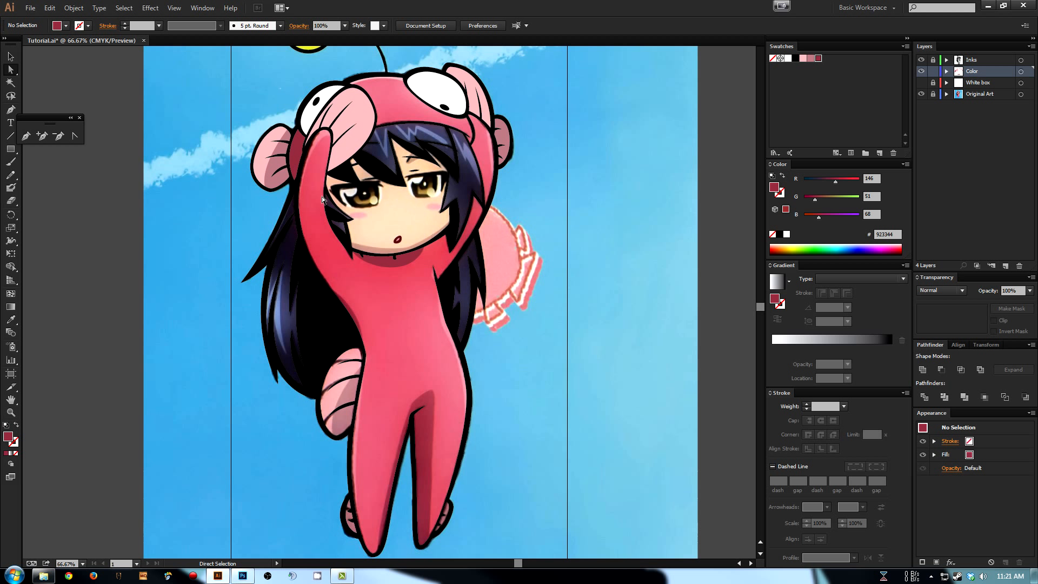
{"action": "left_click_drag", "start_coordinate": [324, 196], "coordinate": [365, 279]}
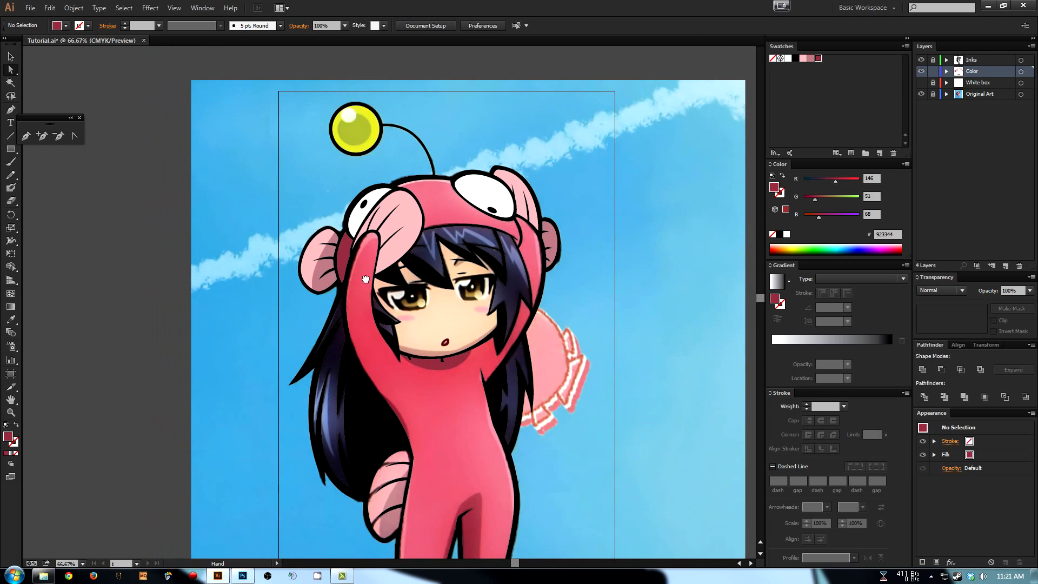
{"action": "key", "text": "c"}
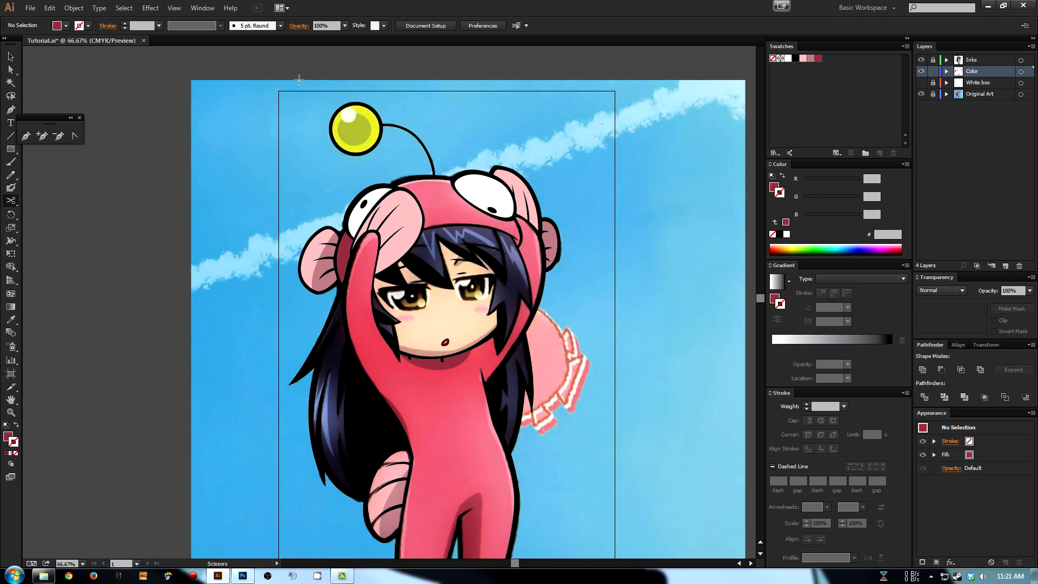
{"action": "key", "text": "z"}
{"action": "left_click_drag", "start_coordinate": [301, 84], "coordinate": [537, 212]}
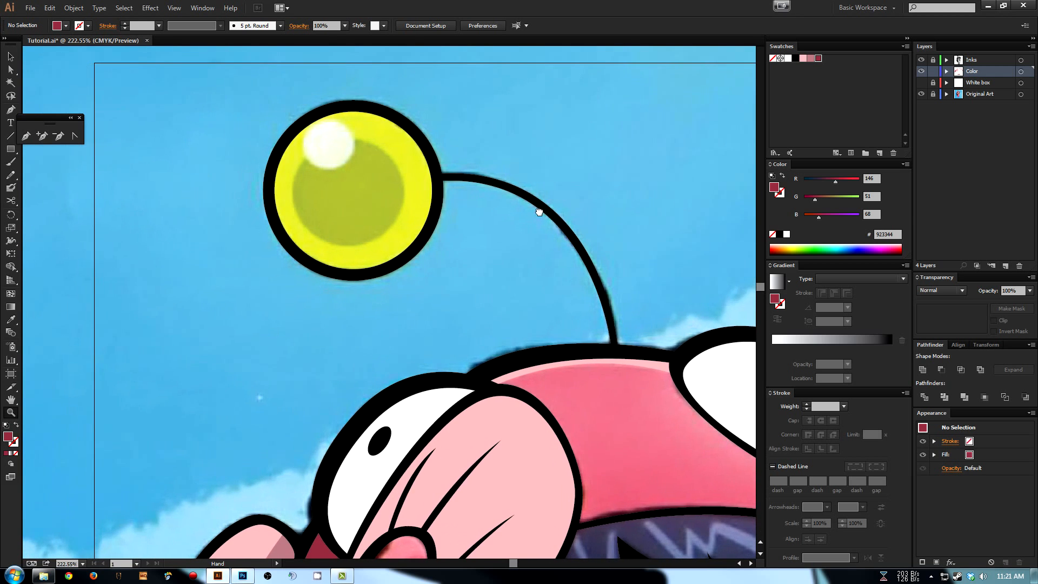
{"action": "left_click", "coordinate": [383, 153], "text": "alt"}
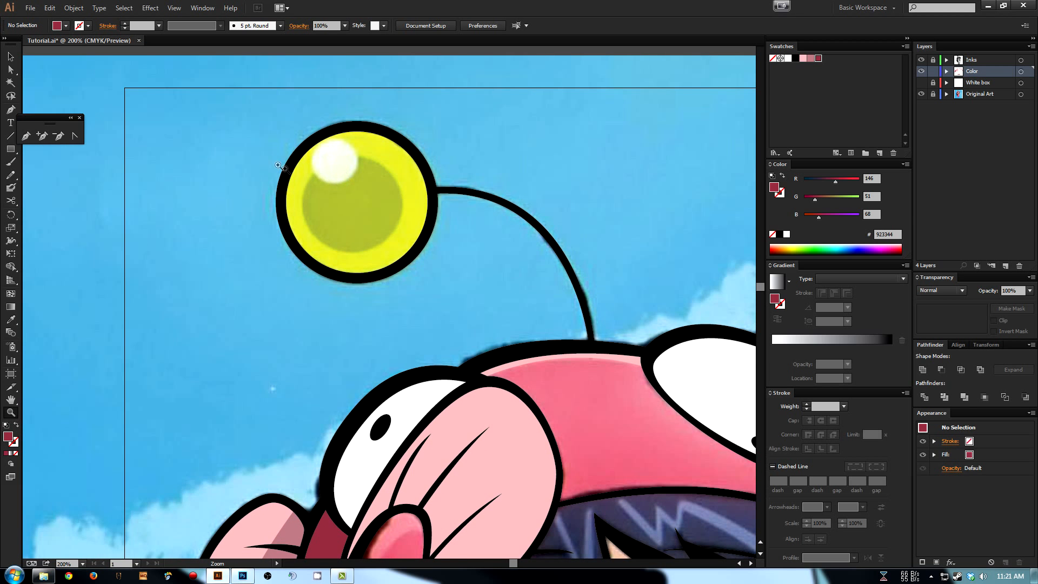
{"action": "left_click", "coordinate": [10, 149]}
{"action": "left_click", "coordinate": [56, 175]}
{"action": "left_click_drag", "start_coordinate": [334, 162], "coordinate": [362, 157]}
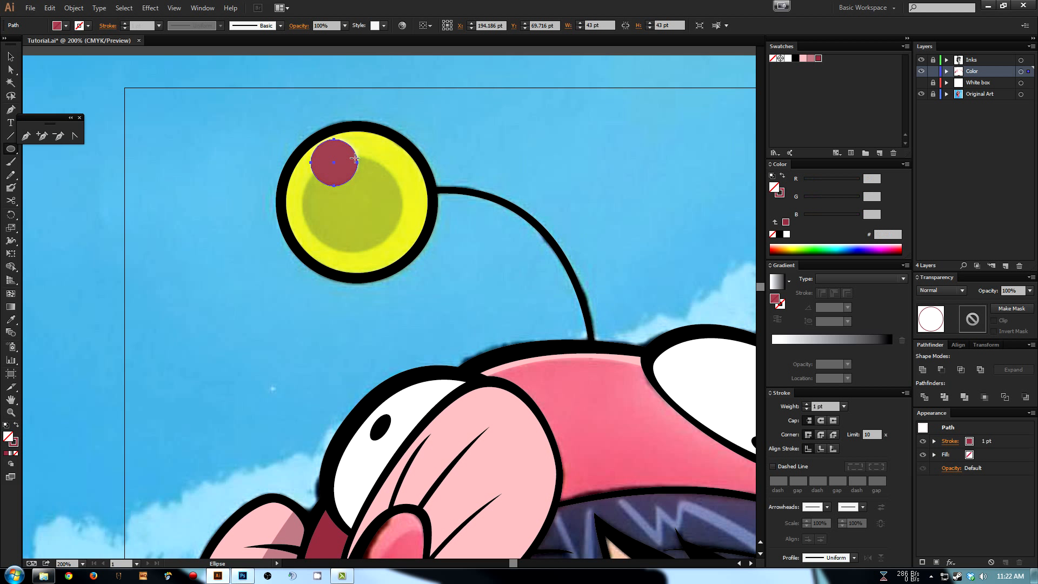
- Nudge the circle up to match the ball's highlight and fill it with the off-white (E9F0DB) sampled from the original
{"action": "key", "text": "shift+x"}
{"action": "key", "text": "v"}
{"action": "key", "text": "Up"}
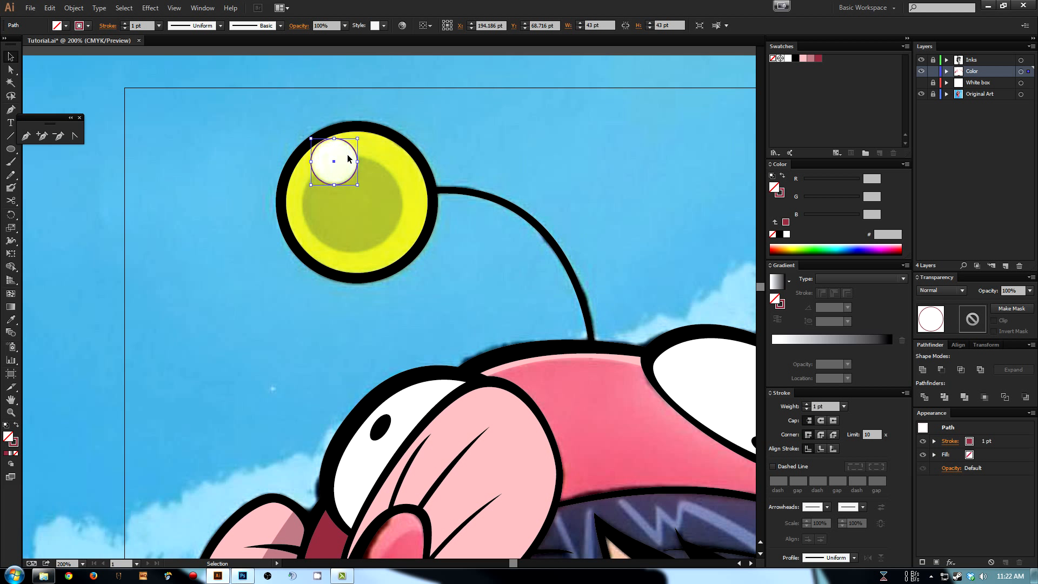
{"action": "key", "text": "Up"}
{"action": "key", "text": "Down"}
{"action": "key", "text": "i"}
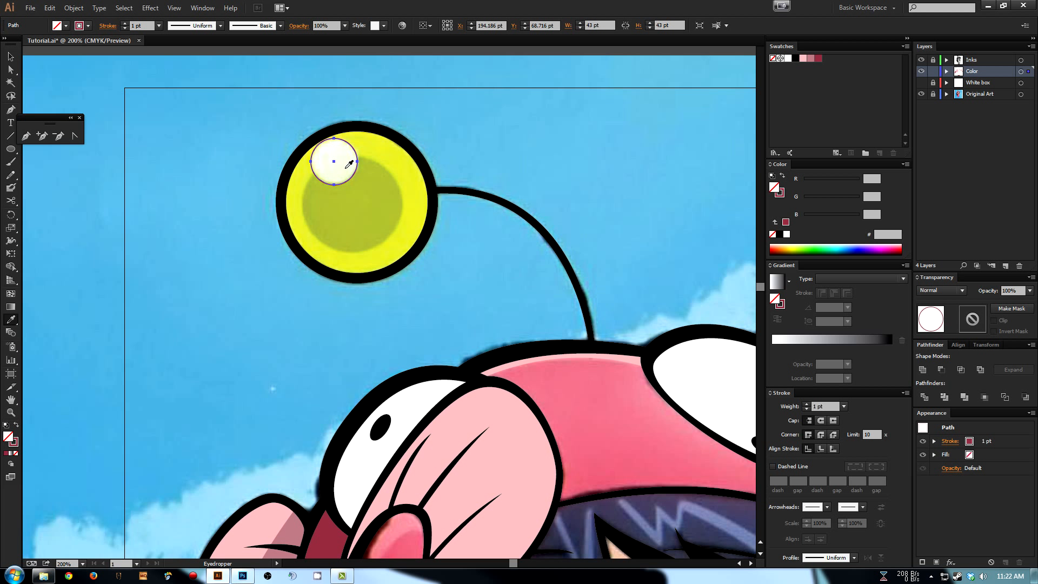
{"action": "left_click", "coordinate": [347, 166]}
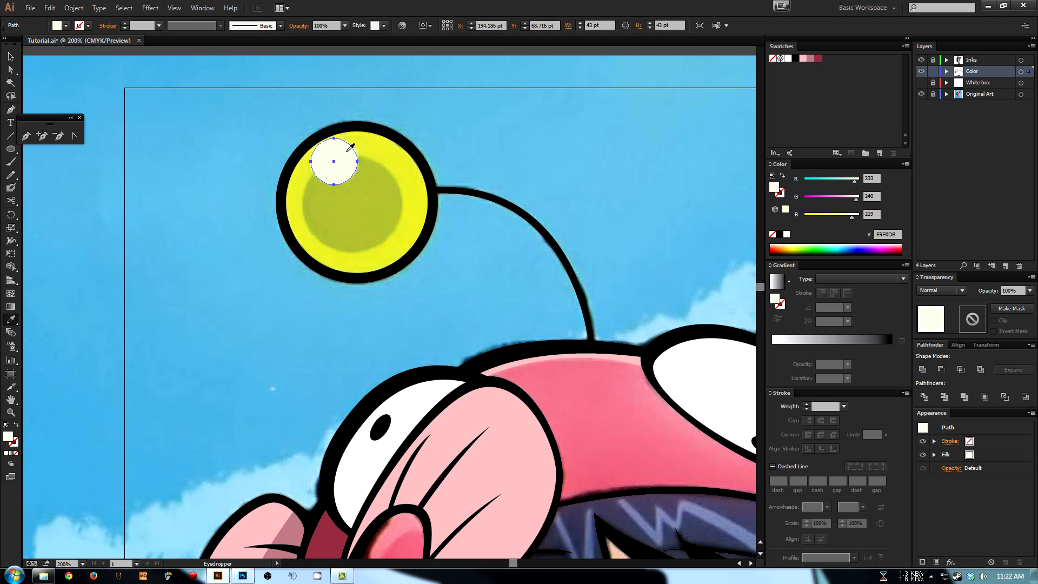
- Draw a 92.5 pt circle over the darker inner disc of the antenna ball and nudge it up and right into alignment
{"action": "left_click", "coordinate": [12, 152]}
{"action": "left_click", "coordinate": [12, 155]}
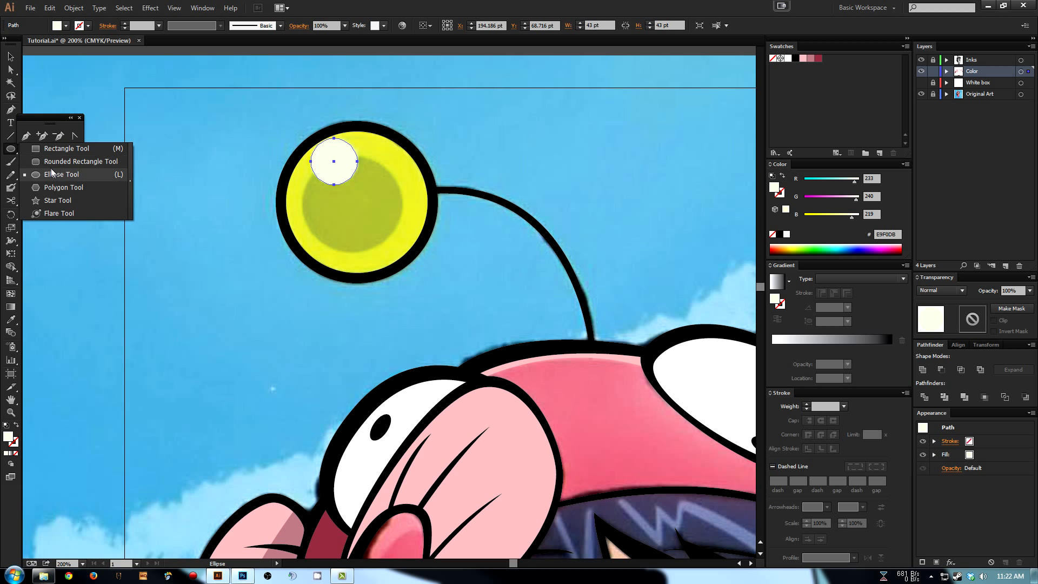
{"action": "left_click", "coordinate": [51, 173]}
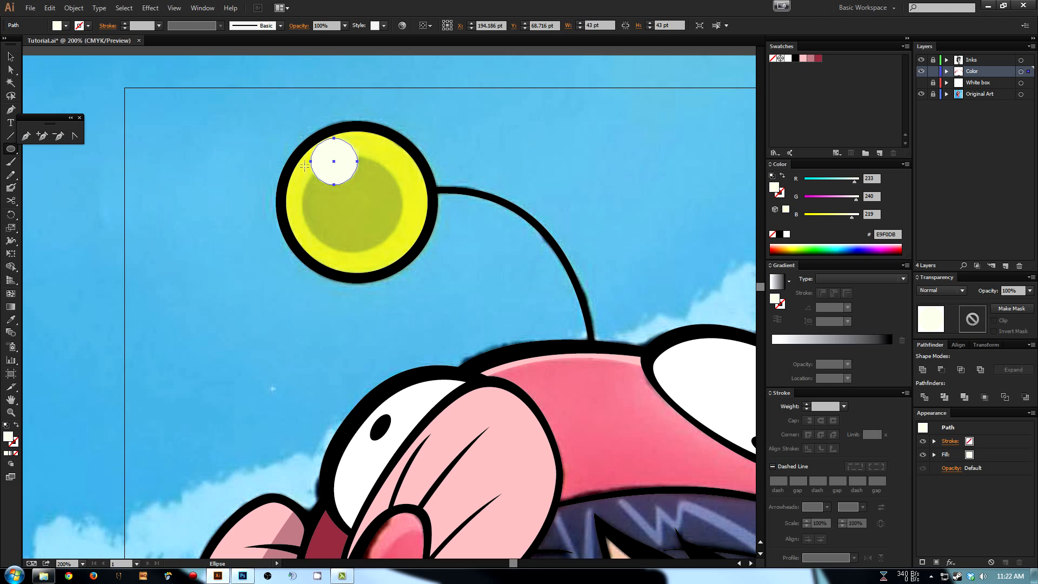
{"action": "left_click_drag", "start_coordinate": [302, 160], "coordinate": [404, 212]}
{"action": "key", "text": "Up"}
{"action": "key", "text": "Up"}
{"action": "key", "text": "Up"}
{"action": "key", "text": "Up"}
{"action": "key", "text": "Right"}
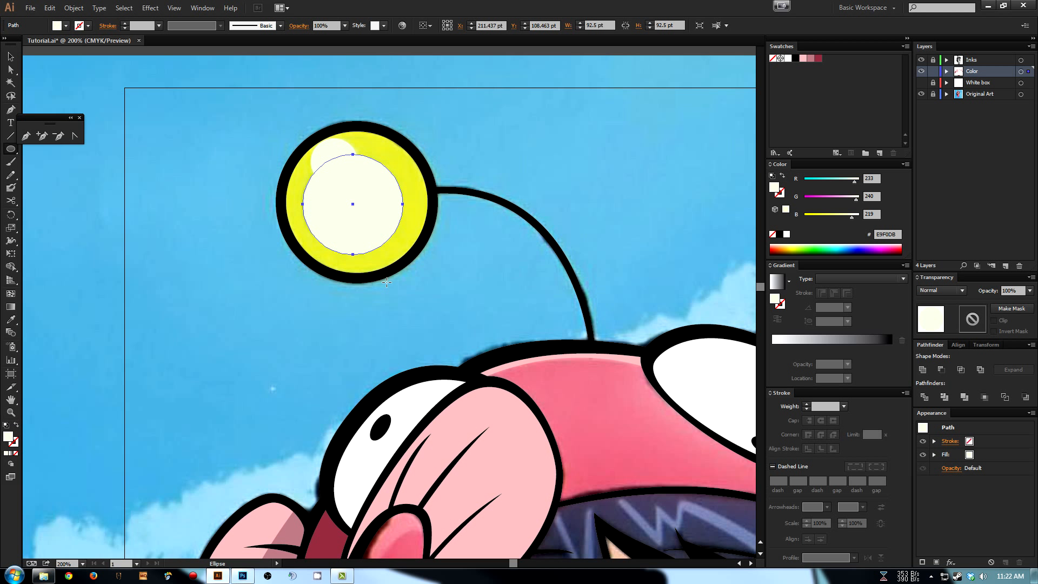
- Fill the antenna ball's inner disc with the olive green (AAB837) sampled from the original and send it behind the highlight circle
{"action": "key", "text": "shift+x"}
{"action": "key", "text": "i"}
{"action": "left_click", "coordinate": [375, 215]}
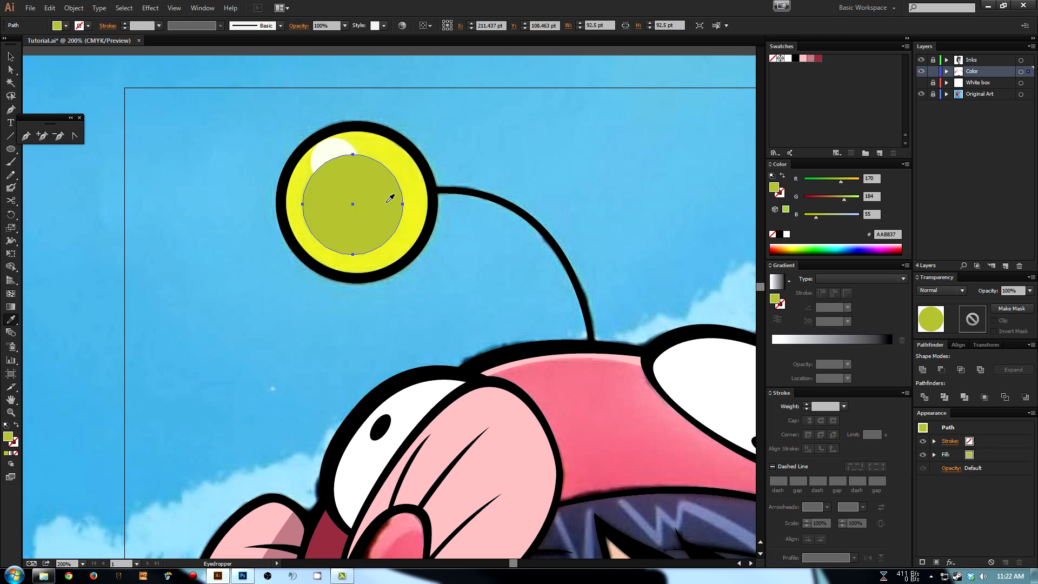
{"action": "key", "text": "ctrl"}
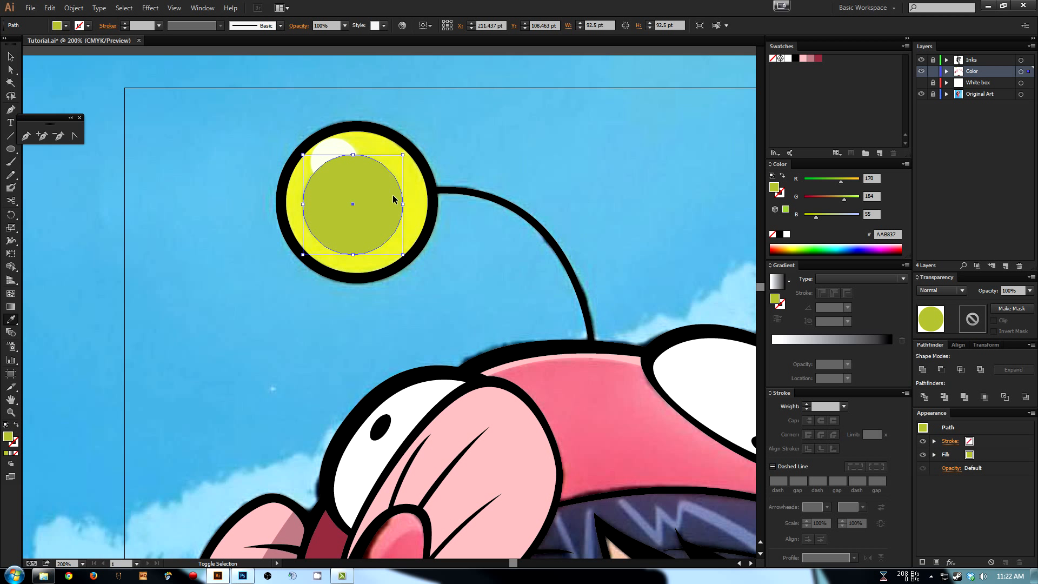
{"action": "key", "text": "ctrl+bracketleft"}
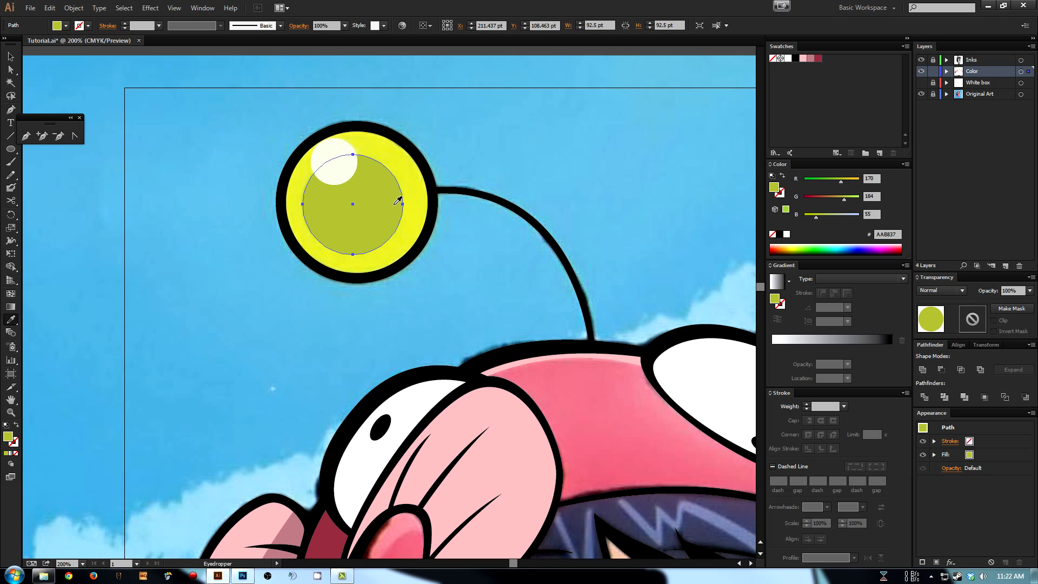
{"action": "key", "text": "a"}
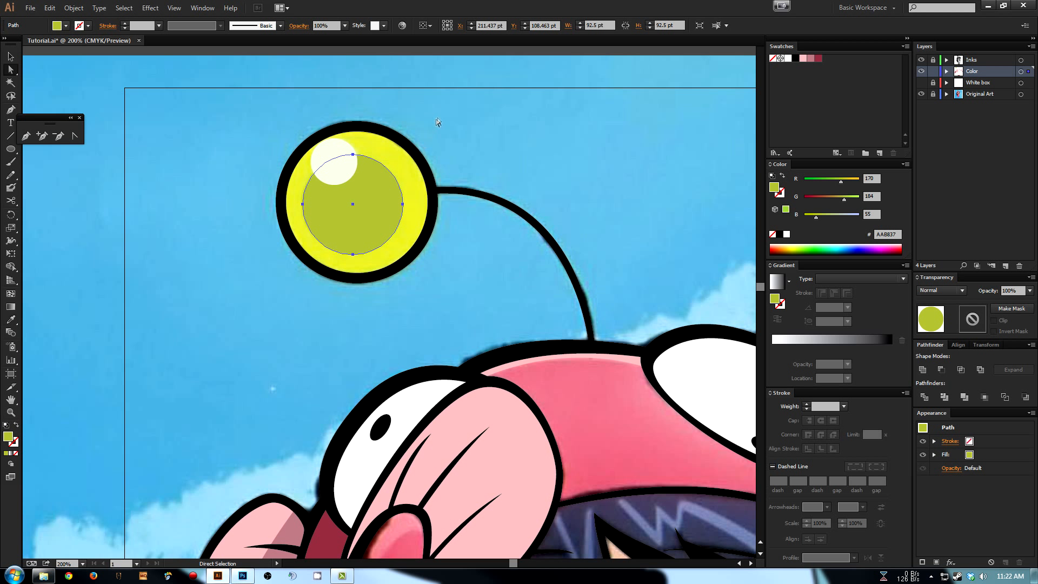
{"action": "left_click", "coordinate": [416, 144]}
- Draw a 141 pt circle over the whole antenna ball and nudge it left and up until it sits within the ink outline
{"action": "key", "text": "l"}
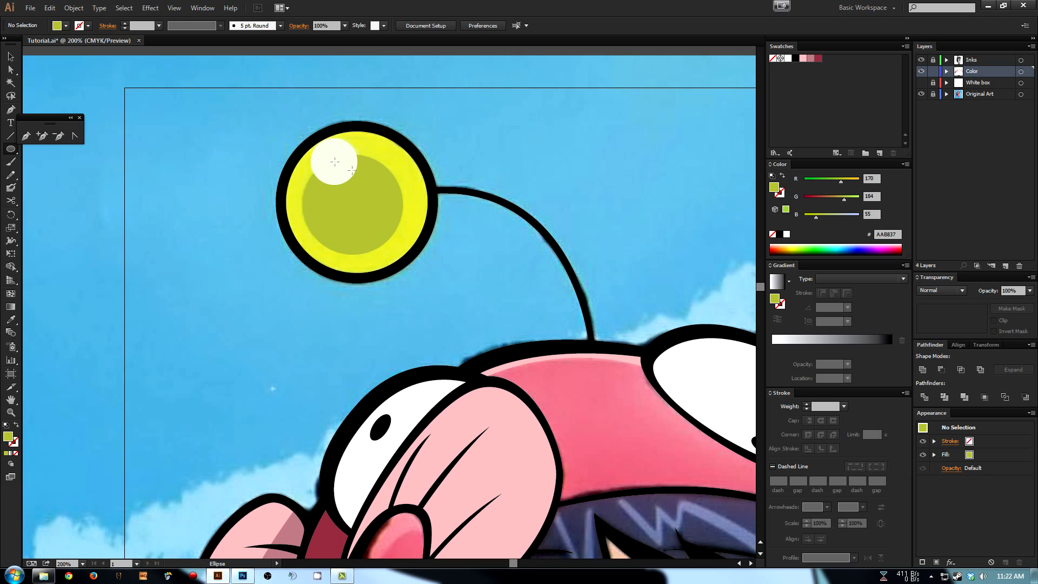
{"action": "left_click_drag", "start_coordinate": [361, 206], "coordinate": [440, 178]}
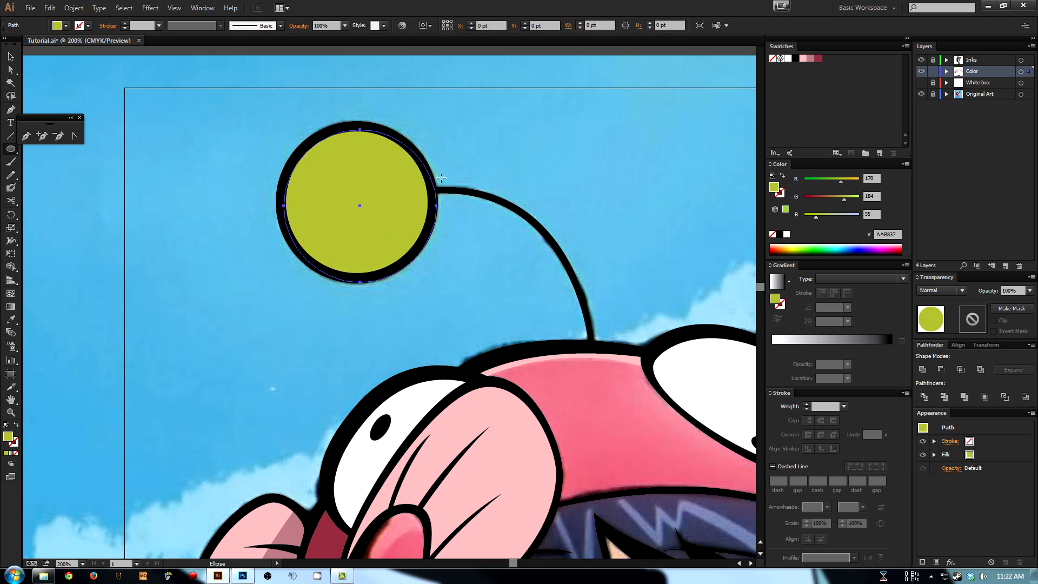
{"action": "key", "text": "Left"}
{"action": "key", "text": "Left"}
{"action": "key", "text": "Up"}
{"action": "key", "text": "Up"}
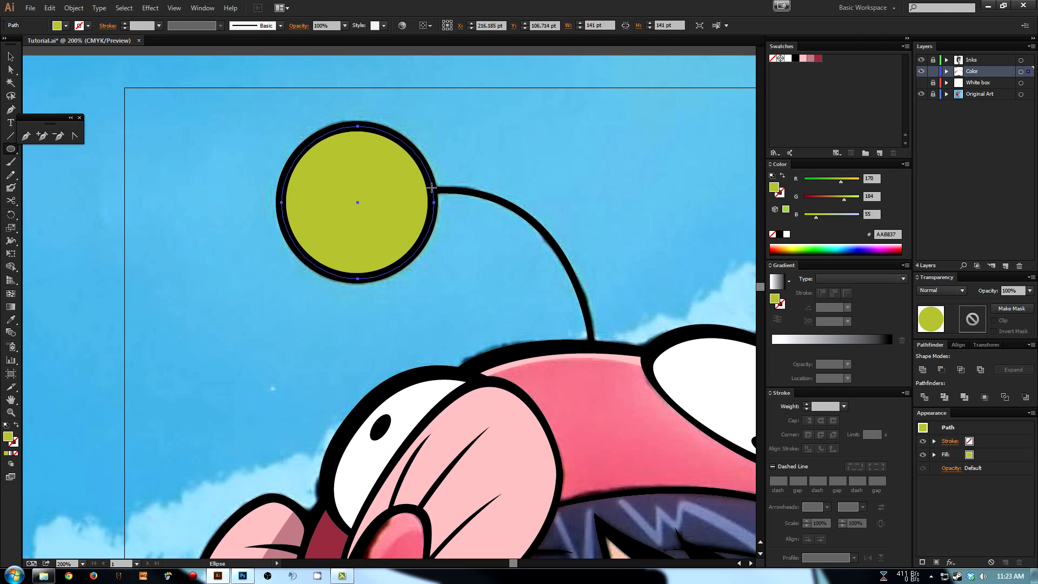
- Fill the large circle with the ball's sampled yellow (DDE22C) and send it behind the inner disc and highlight
{"action": "key", "text": "shift+x"}
{"action": "key", "text": "i"}
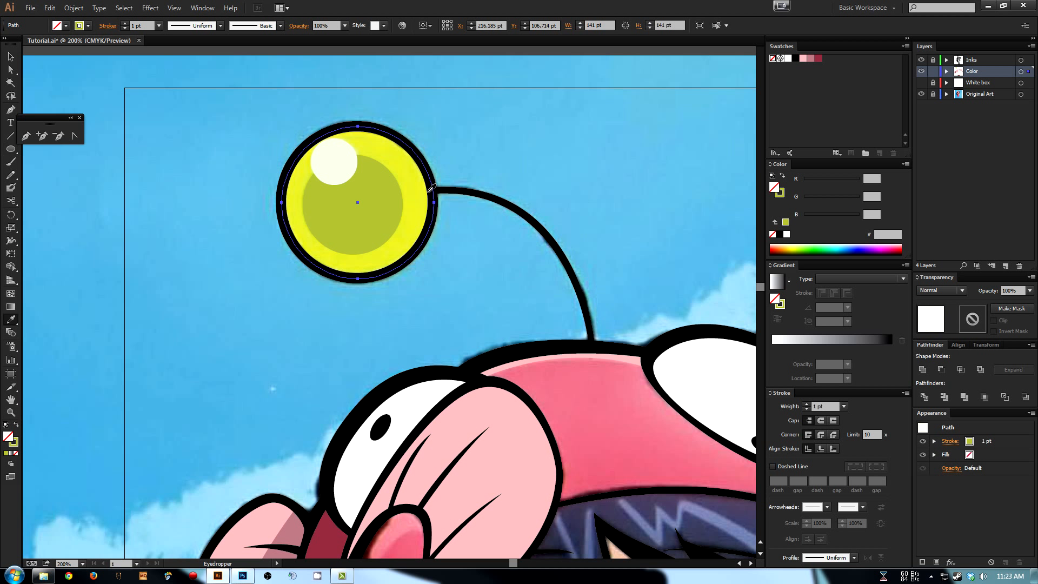
{"action": "left_click", "coordinate": [414, 179]}
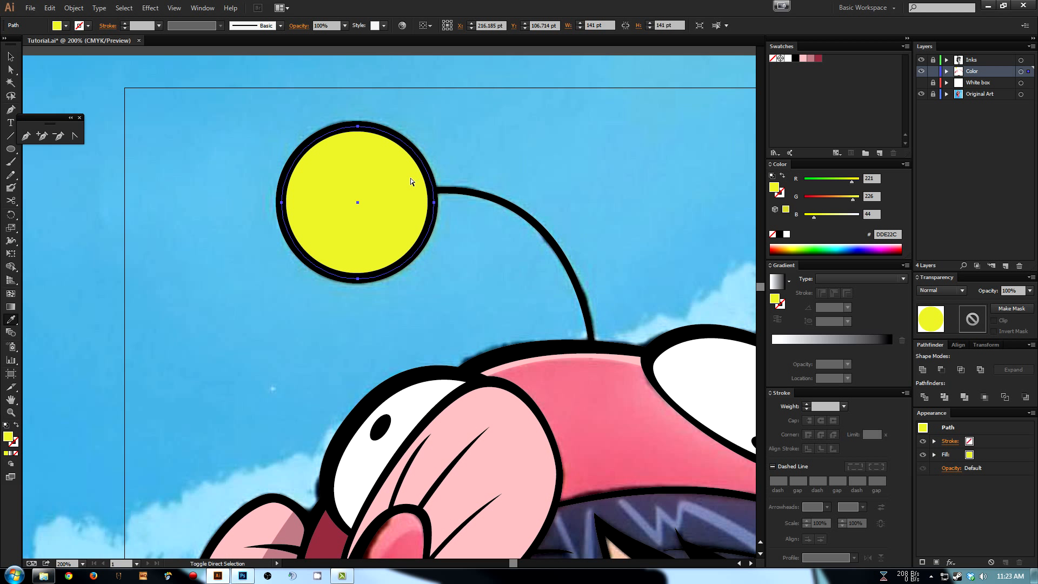
{"action": "key", "text": "v"}
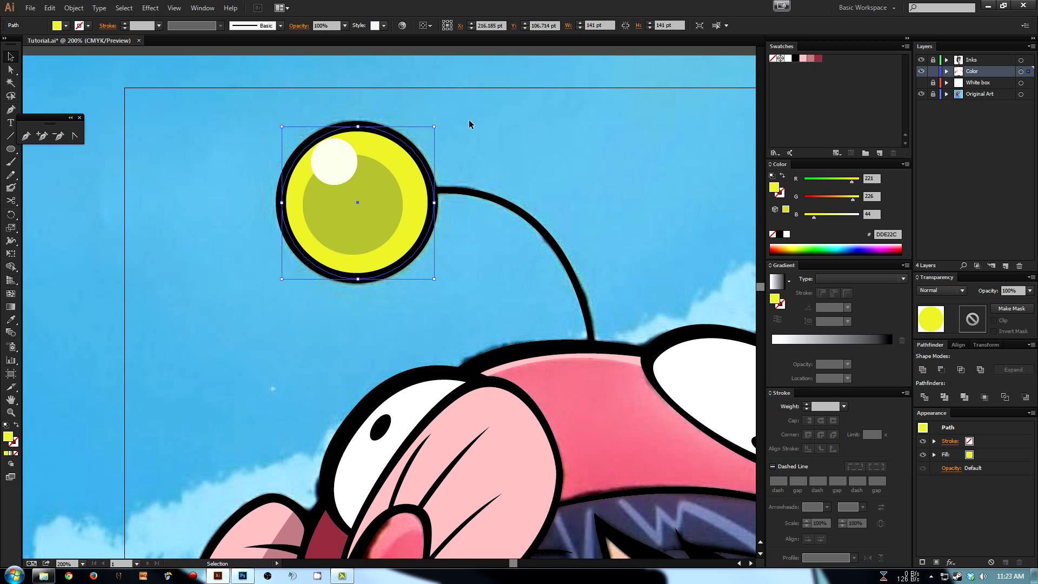
{"action": "left_click", "coordinate": [468, 120]}
- Hide the Original Art layer and examine the coloring done so far across the character
{"action": "scroll", "coordinate": [469, 130], "scroll_direction": "down", "scroll_amount": 2}
{"action": "scroll", "coordinate": [468, 140], "scroll_direction": "down", "scroll_amount": 3}
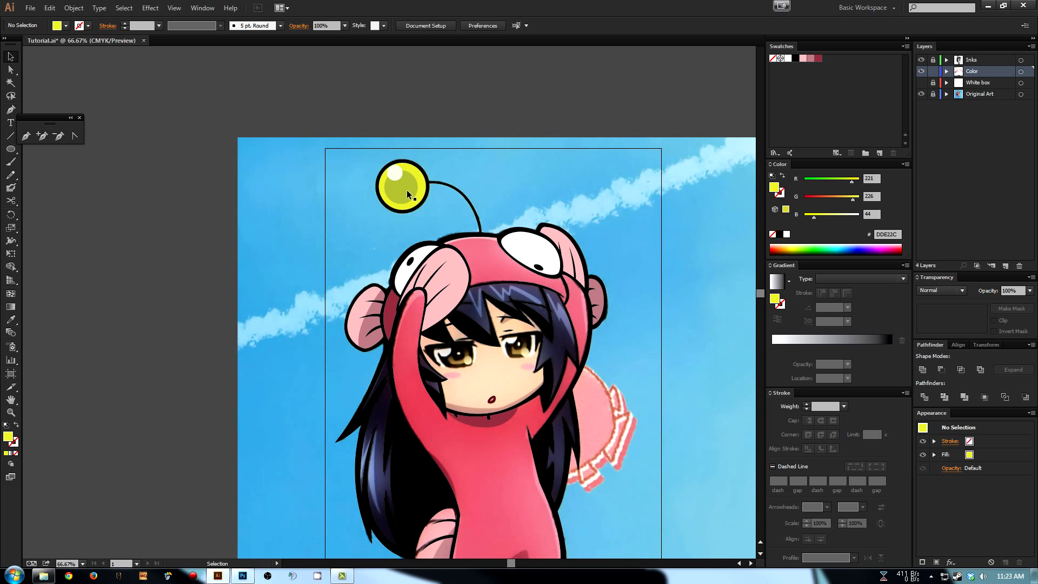
{"action": "left_click", "coordinate": [921, 94]}
{"action": "left_click_drag", "start_coordinate": [531, 374], "coordinate": [521, 274]}
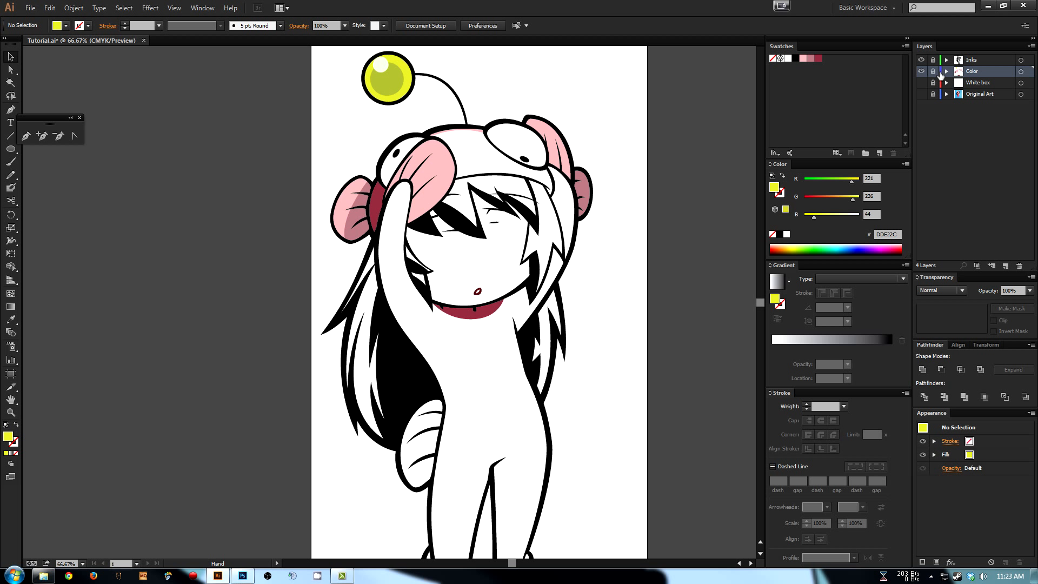
- Lock the Color layer, make the White box layer visible and unlocked, and select its rectangle
{"action": "left_click", "coordinate": [932, 70]}
{"action": "left_click", "coordinate": [970, 84]}
{"action": "left_click", "coordinate": [921, 83]}
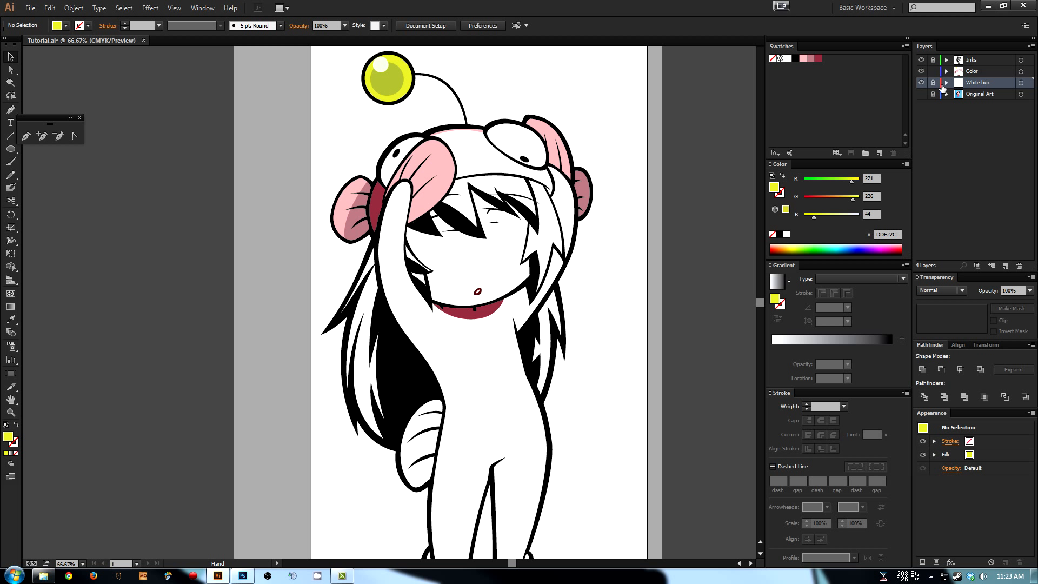
{"action": "left_click", "coordinate": [934, 83]}
{"action": "left_click", "coordinate": [934, 84]}
{"action": "left_click", "coordinate": [614, 93]}
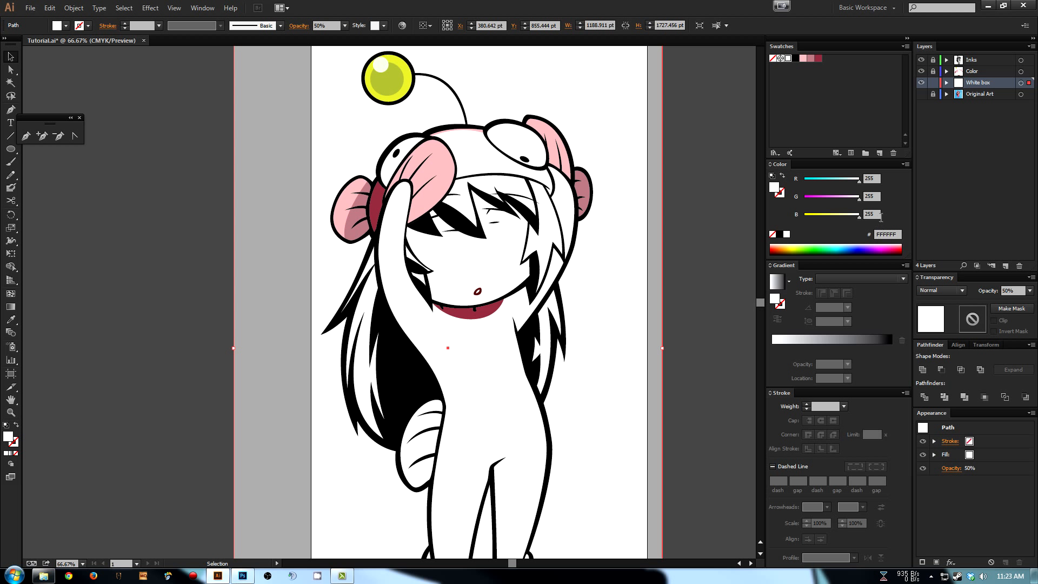
- Show the Original Art layer again and change the box to bright green (45FF6D) at 100% opacity
{"action": "left_click", "coordinate": [921, 94]}
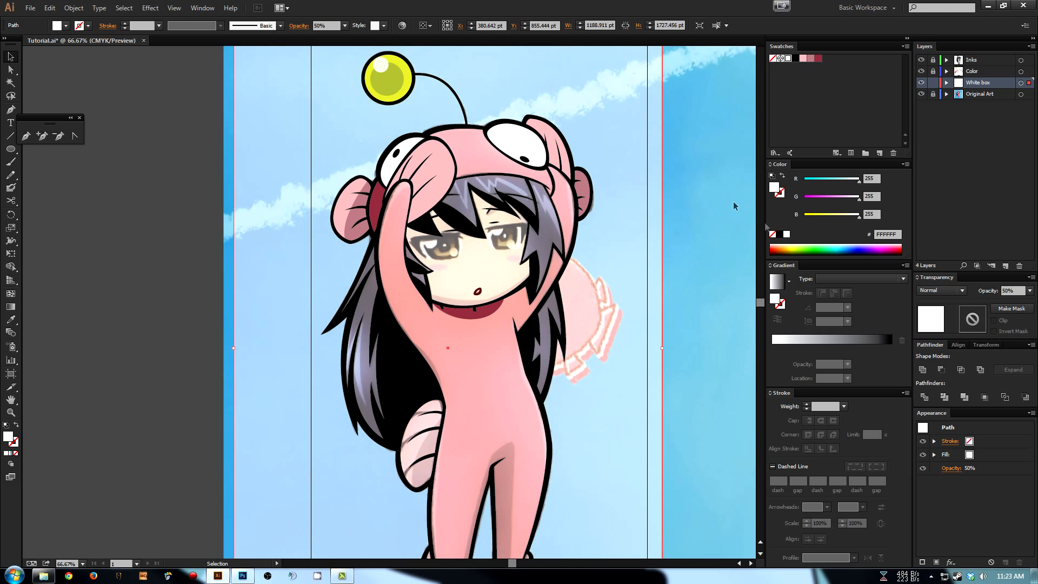
{"action": "left_click_drag", "start_coordinate": [827, 252], "coordinate": [820, 252]}
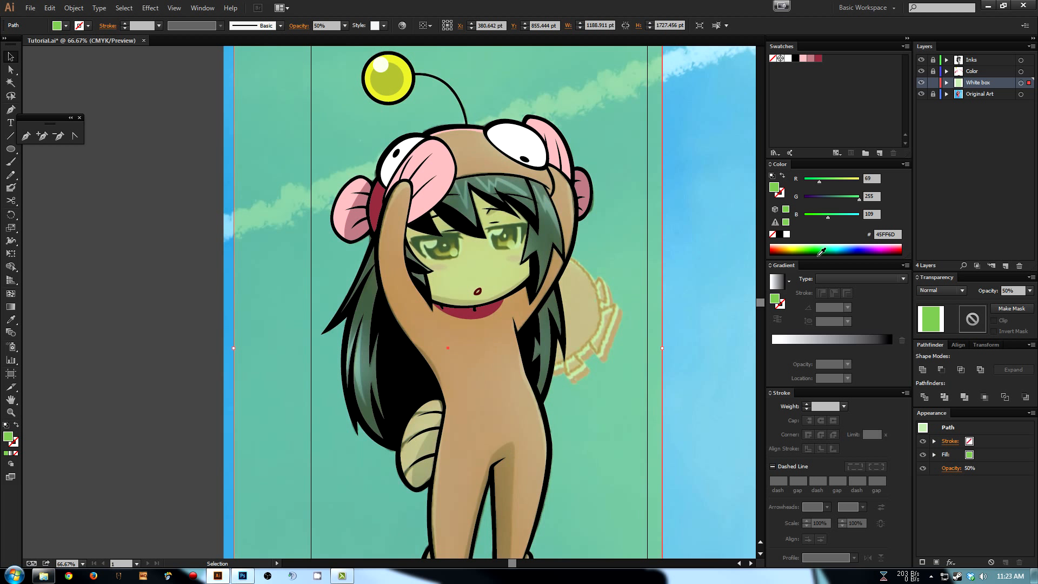
{"action": "left_click", "coordinate": [1029, 290]}
{"action": "left_click", "coordinate": [1016, 425]}
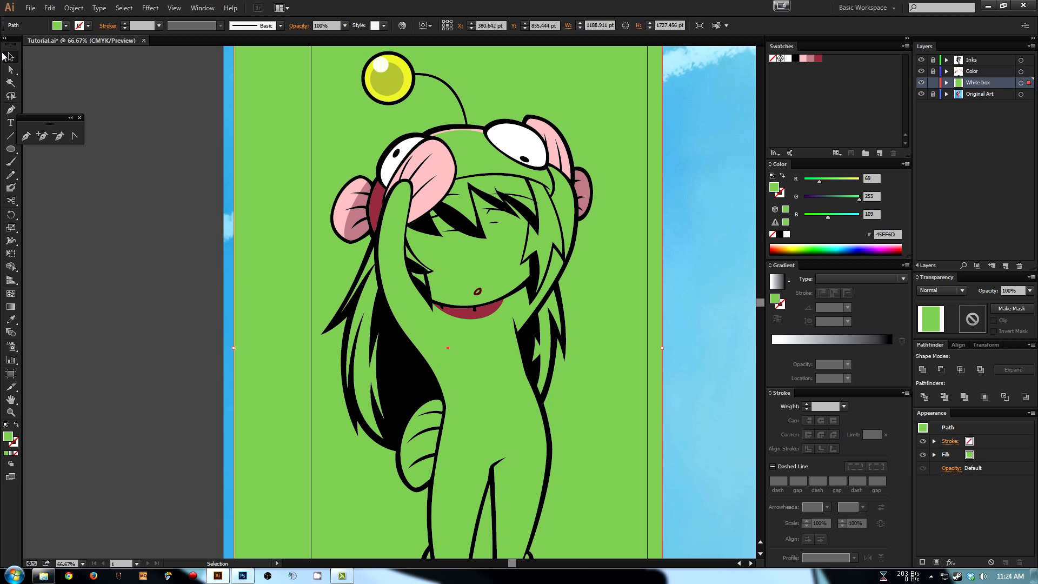
- Lock the White box layer and unlock the Color layer for checking the hood's right eye up close
{"action": "left_click", "coordinate": [181, 146]}
{"action": "key", "text": "space"}
{"action": "left_click_drag", "start_coordinate": [450, 185], "coordinate": [452, 195]}
{"action": "key", "text": "z"}
{"action": "left_click_drag", "start_coordinate": [437, 99], "coordinate": [625, 246]}
{"action": "key", "text": "a"}
{"action": "left_click", "coordinate": [357, 223]}
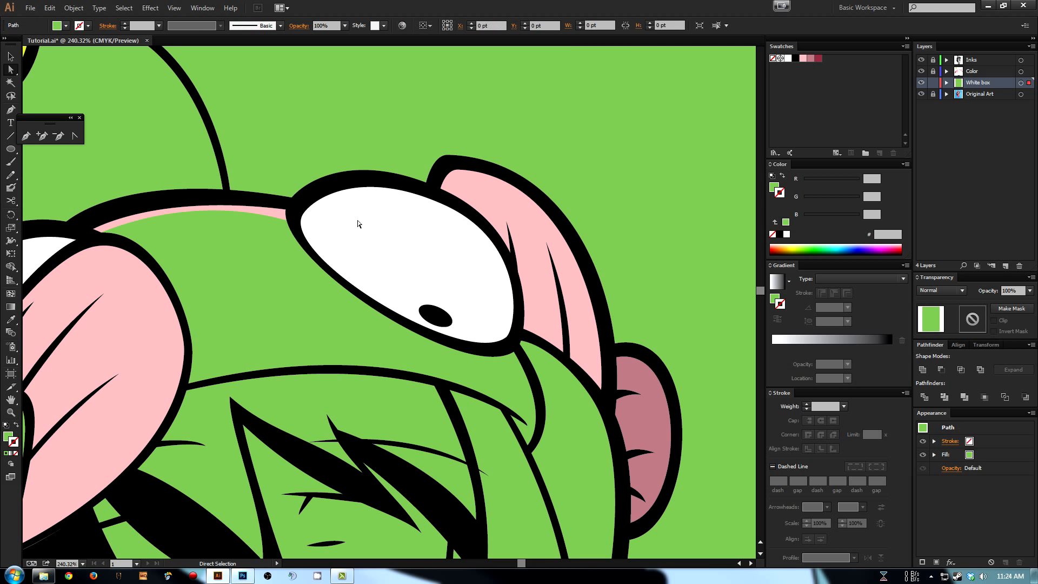
{"action": "left_click", "coordinate": [933, 82]}
{"action": "left_click", "coordinate": [932, 71]}
- Move the left anchor of the right hood eye's white shape inward, leaving a gap inside the ink line
{"action": "left_click", "coordinate": [395, 225]}
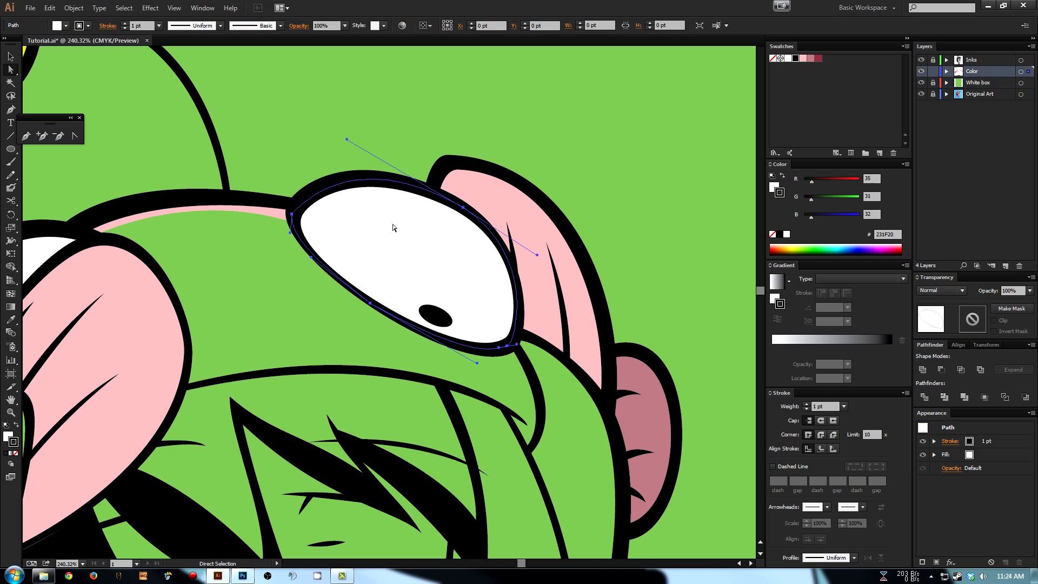
{"action": "left_click_drag", "start_coordinate": [291, 214], "coordinate": [300, 222]}
{"action": "left_click", "coordinate": [317, 136]}
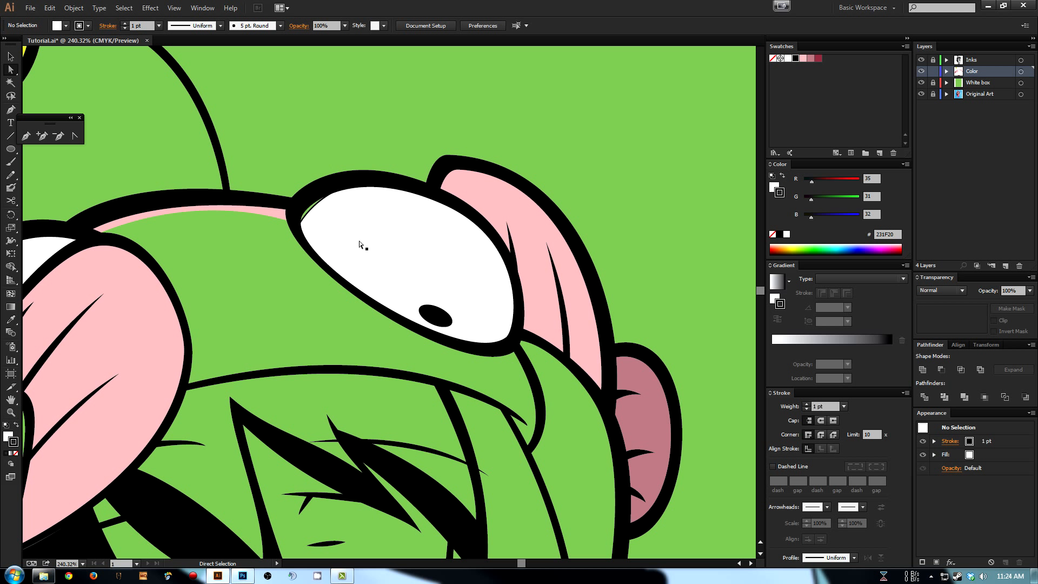
- Remove the stroke from the white shape of the hood's right eye
{"action": "left_click", "coordinate": [361, 242]}
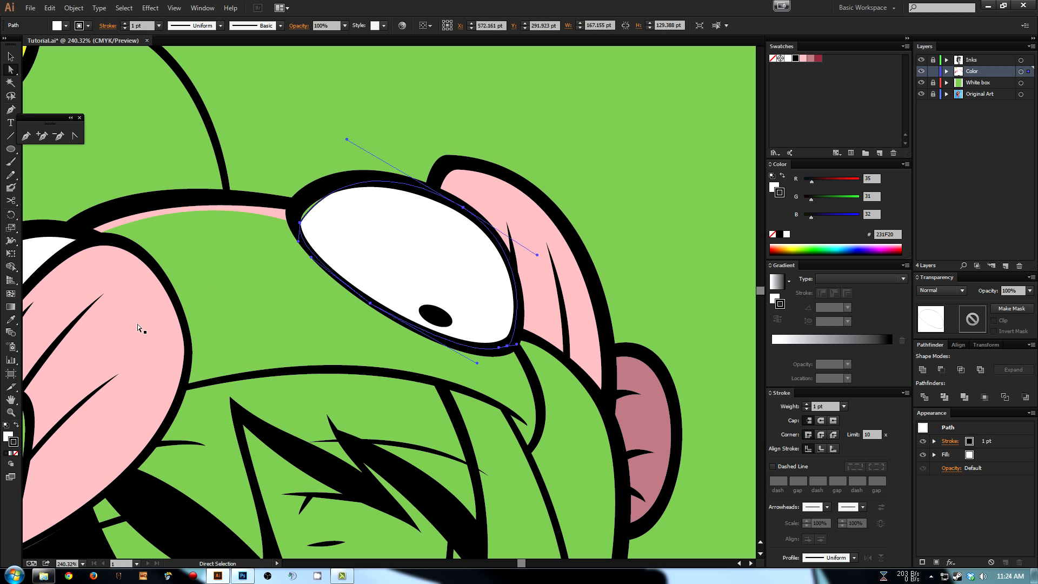
{"action": "left_click", "coordinate": [17, 452]}
{"action": "left_click", "coordinate": [298, 159]}
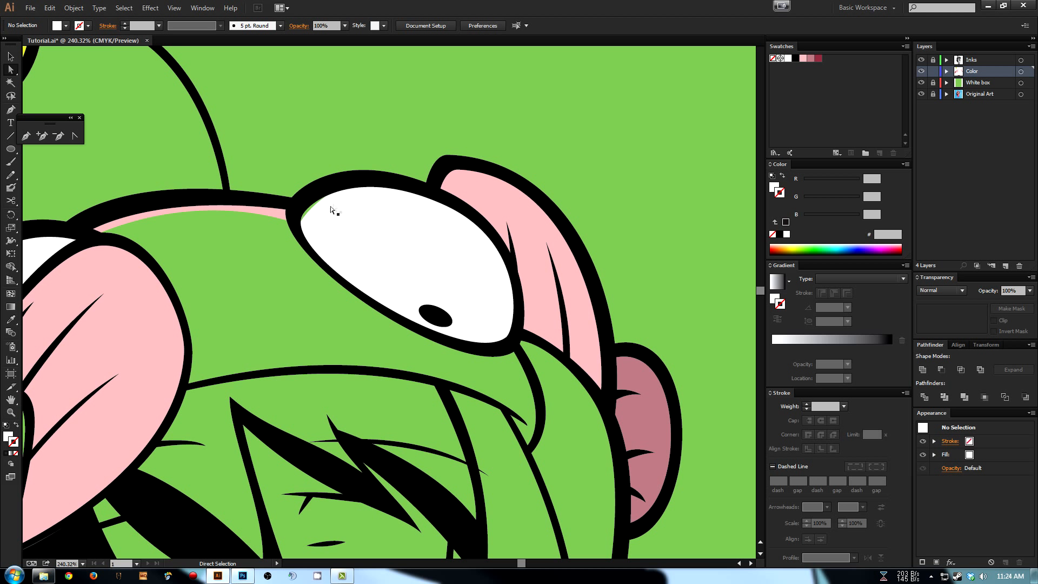
- Move the left anchor of the right hood eye's white shape back outward beneath the ink line to close the gap
{"action": "left_click_drag", "start_coordinate": [313, 222], "coordinate": [338, 216]}
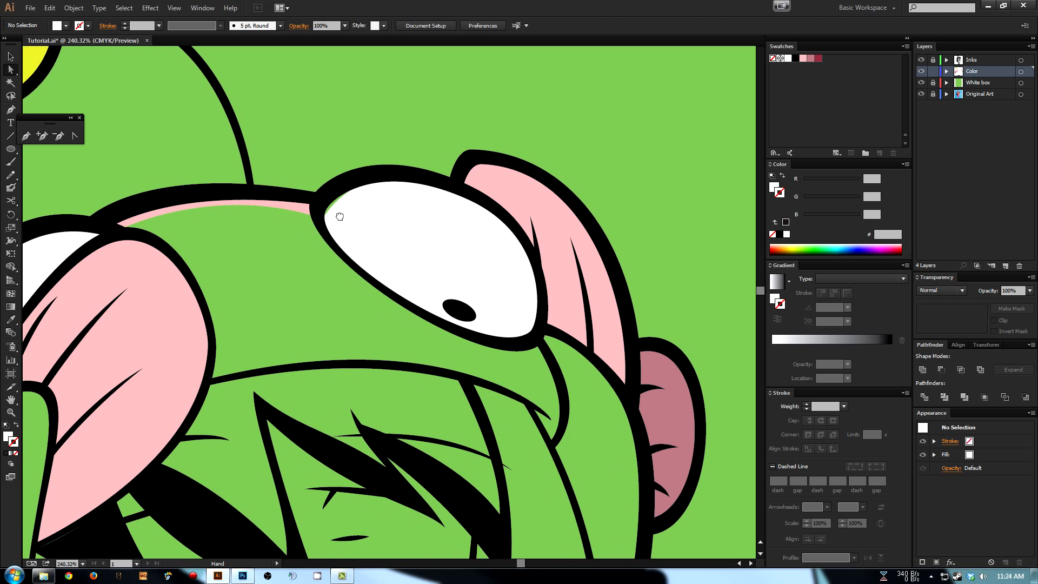
{"action": "left_click", "coordinate": [977, 84]}
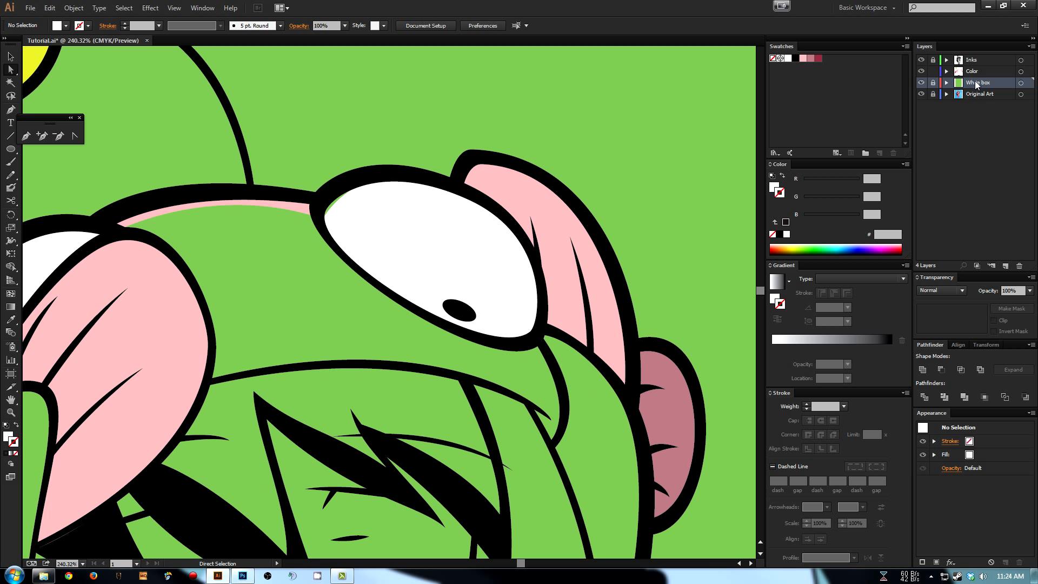
{"action": "left_click_drag", "start_coordinate": [264, 207], "coordinate": [468, 217]}
{"action": "left_click", "coordinate": [607, 208]}
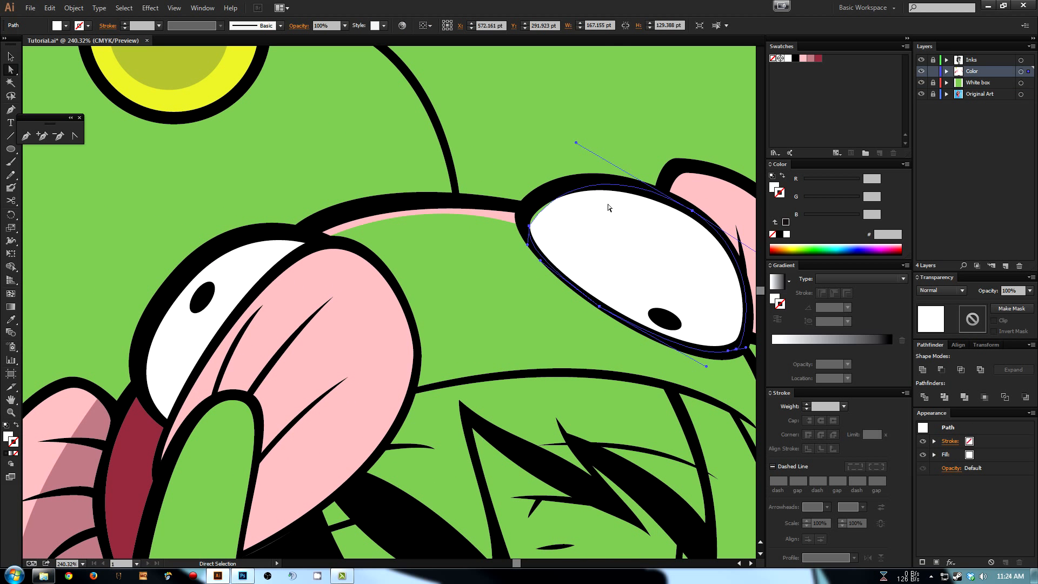
{"action": "left_click_drag", "start_coordinate": [529, 226], "coordinate": [523, 220]}
{"action": "left_click_drag", "start_coordinate": [268, 167], "coordinate": [433, 169]}
{"action": "left_click_drag", "start_coordinate": [319, 373], "coordinate": [597, 395]}
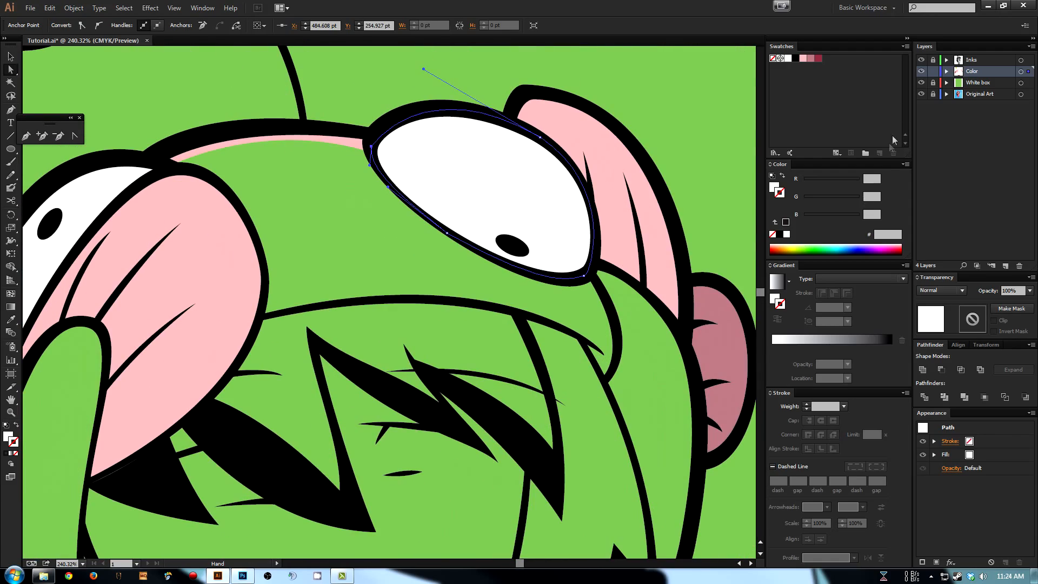
{"action": "left_click", "coordinate": [634, 101]}
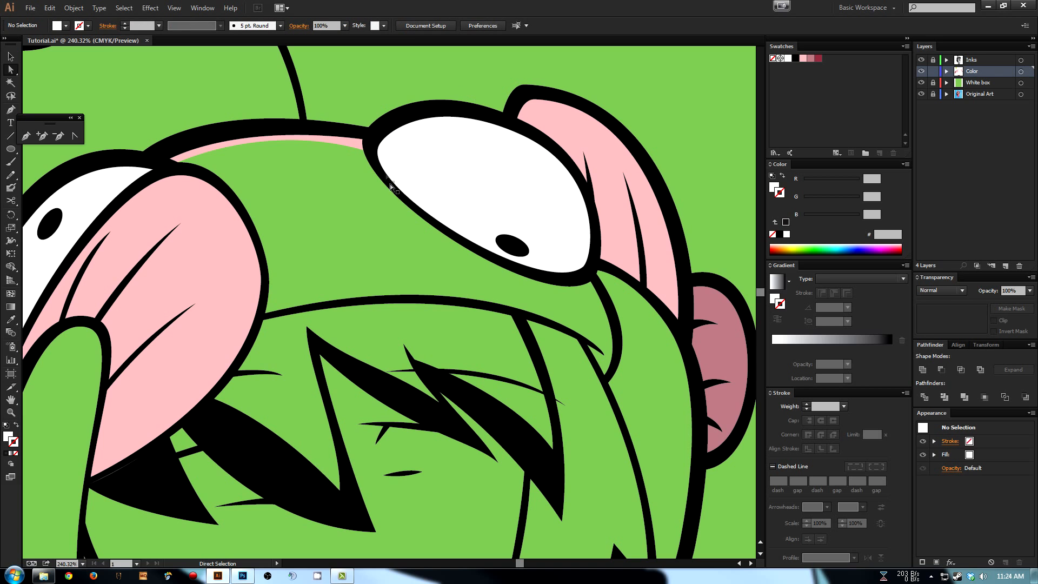
- Hide and lock the White box layer, keeping the Color layer unlocked for drawing
{"action": "left_click_drag", "start_coordinate": [419, 343], "coordinate": [451, 378]}
{"action": "left_click_drag", "start_coordinate": [498, 242], "coordinate": [491, 256]}
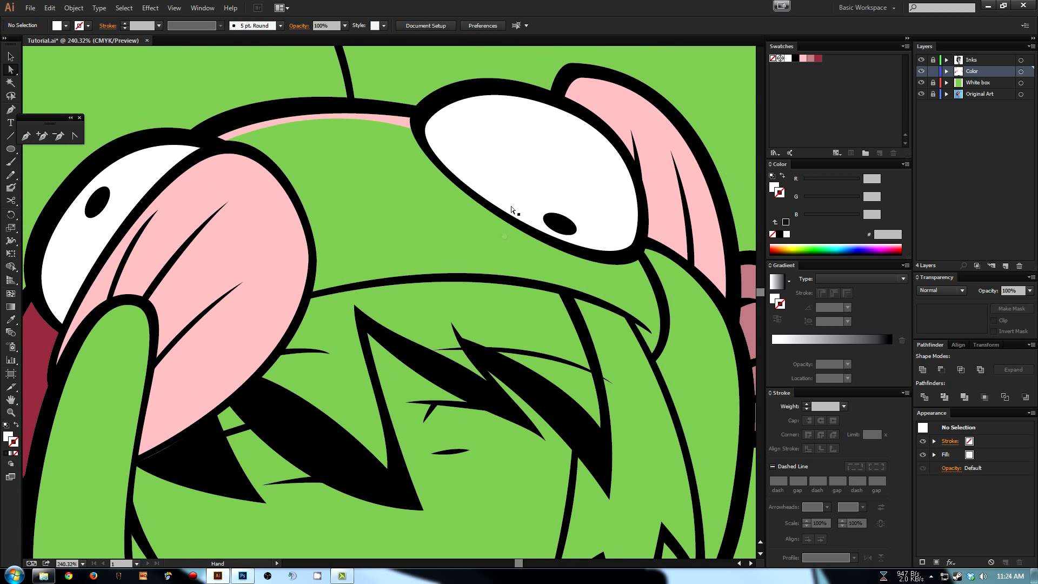
{"action": "left_click", "coordinate": [934, 71]}
{"action": "left_click", "coordinate": [933, 83]}
{"action": "left_click", "coordinate": [922, 82]}
{"action": "left_click", "coordinate": [932, 82]}
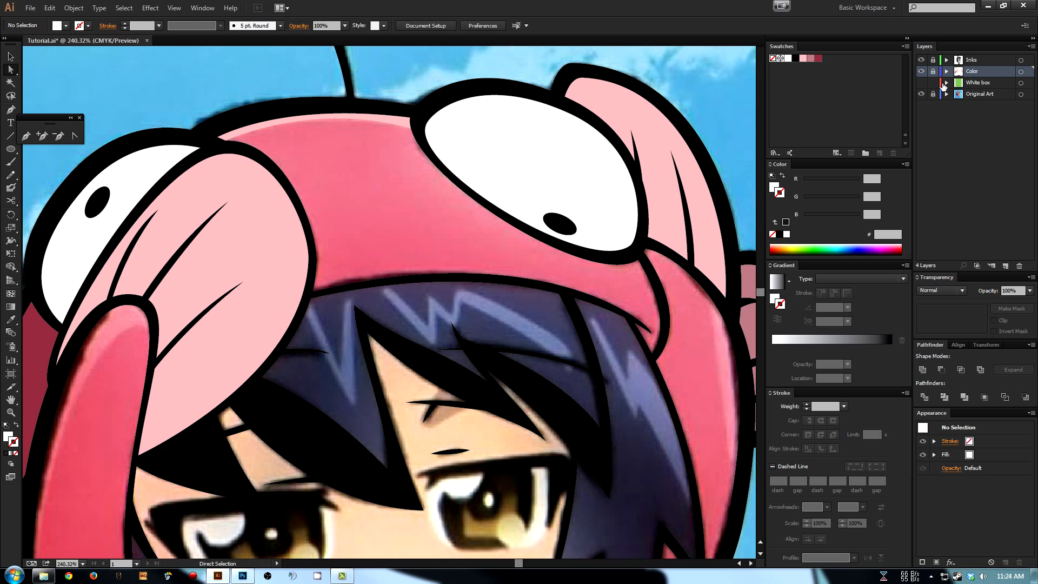
{"action": "left_click", "coordinate": [934, 71]}
- Sample the light blue-violet hair highlight color (7B85AE) from the original as the fill for the Pen tool
{"action": "left_click_drag", "start_coordinate": [508, 239], "coordinate": [546, 124]}
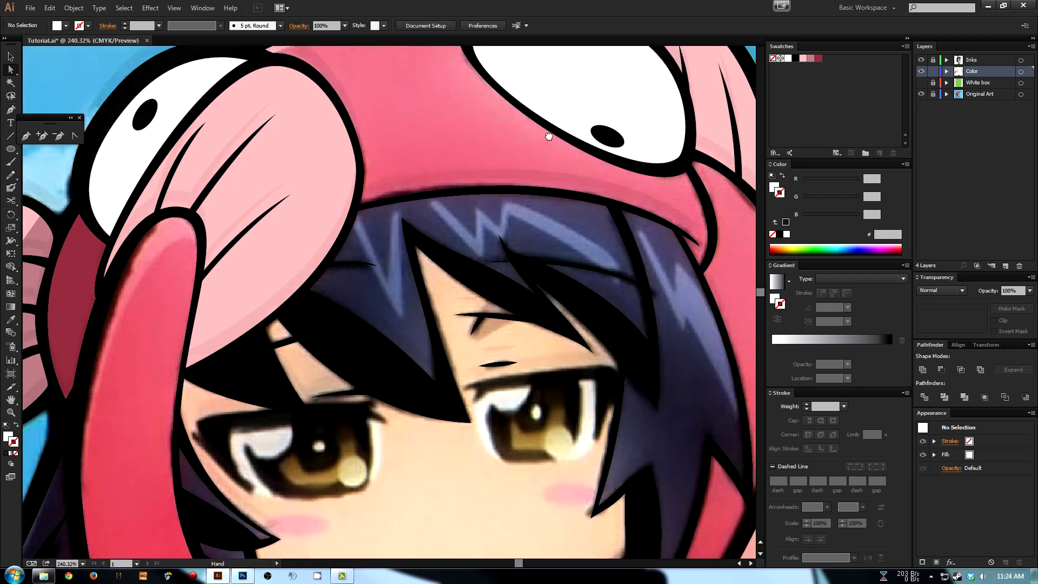
{"action": "left_click_drag", "start_coordinate": [545, 251], "coordinate": [514, 241]}
{"action": "key", "text": "ctrl+minus"}
{"action": "key", "text": "i"}
{"action": "left_click", "coordinate": [556, 246]}
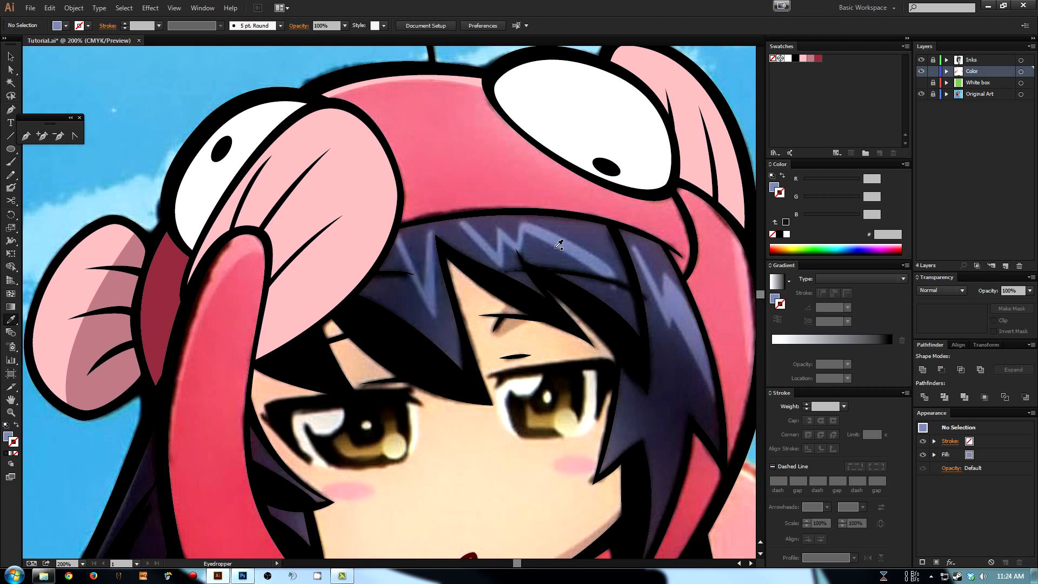
{"action": "key", "text": "p"}
- Draw the outer edges of the V-shaped hair highlight beside the hood's overlapping fin with the Pen tool, curving up beneath the fin's ink line
{"action": "left_click_drag", "start_coordinate": [585, 281], "coordinate": [508, 243]}
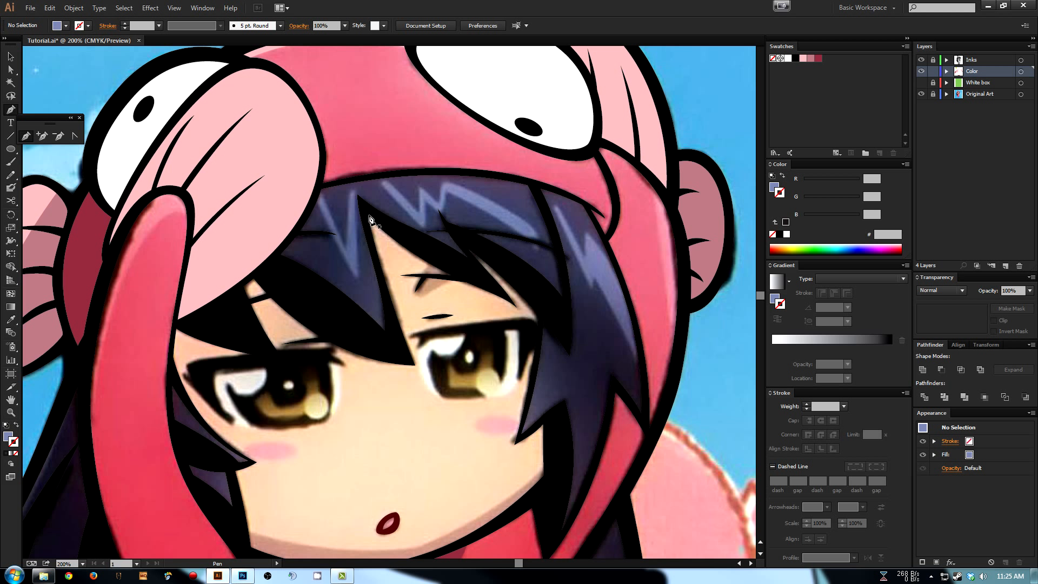
{"action": "left_click", "coordinate": [354, 185]}
{"action": "left_click", "coordinate": [357, 270]}
{"action": "left_click", "coordinate": [355, 280]}
{"action": "left_click", "coordinate": [354, 292]}
{"action": "left_click_drag", "start_coordinate": [355, 294], "coordinate": [324, 261]}
{"action": "left_click", "coordinate": [316, 241]}
{"action": "left_click", "coordinate": [315, 199]}
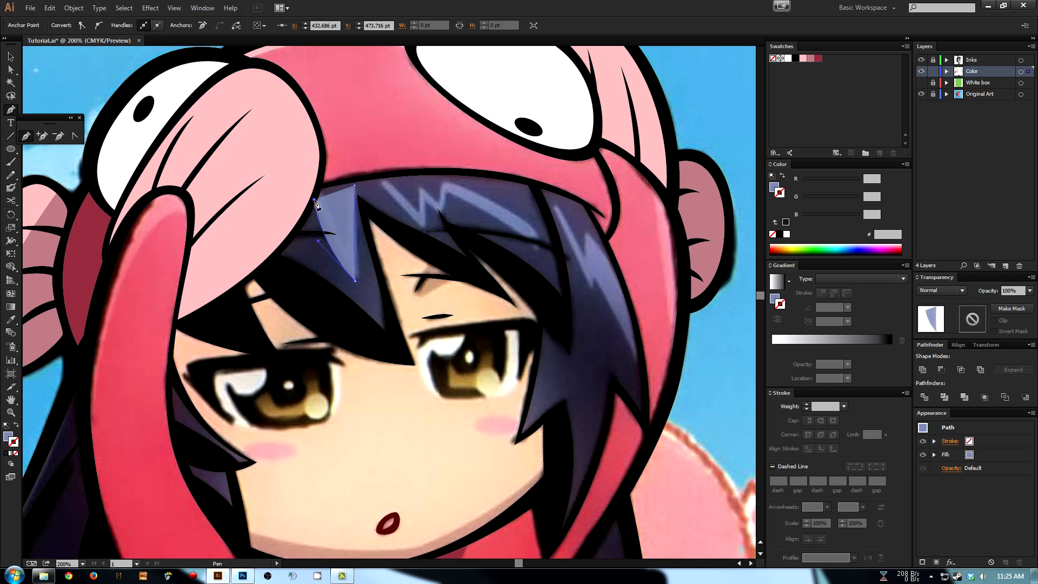
{"action": "left_click", "coordinate": [318, 192]}
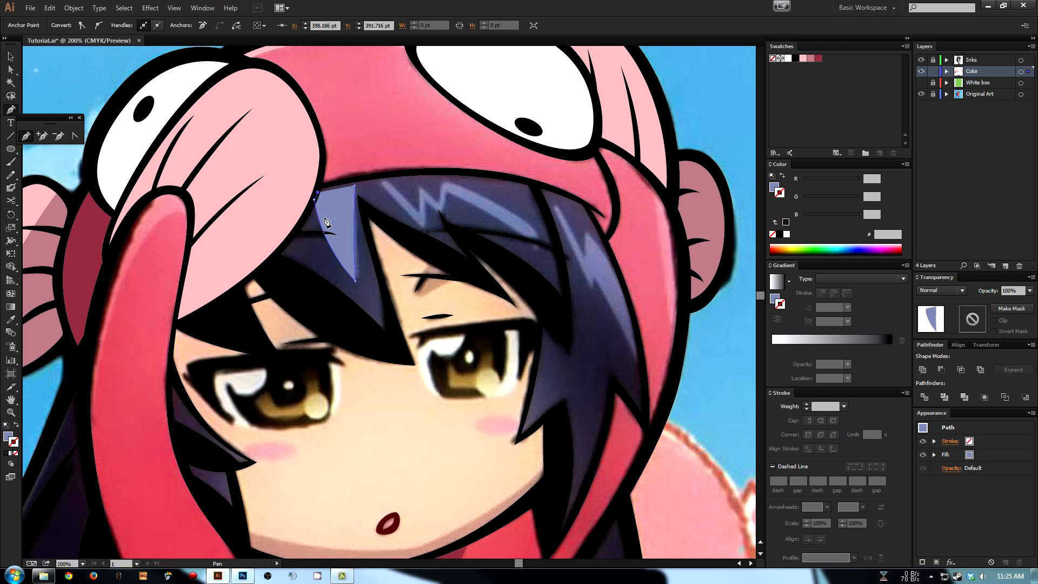
- Swap the color to the stroke, close the V highlight along its inner edge, refine its lower curve, and swap the color back to the fill
{"action": "key", "text": "shift+x"}
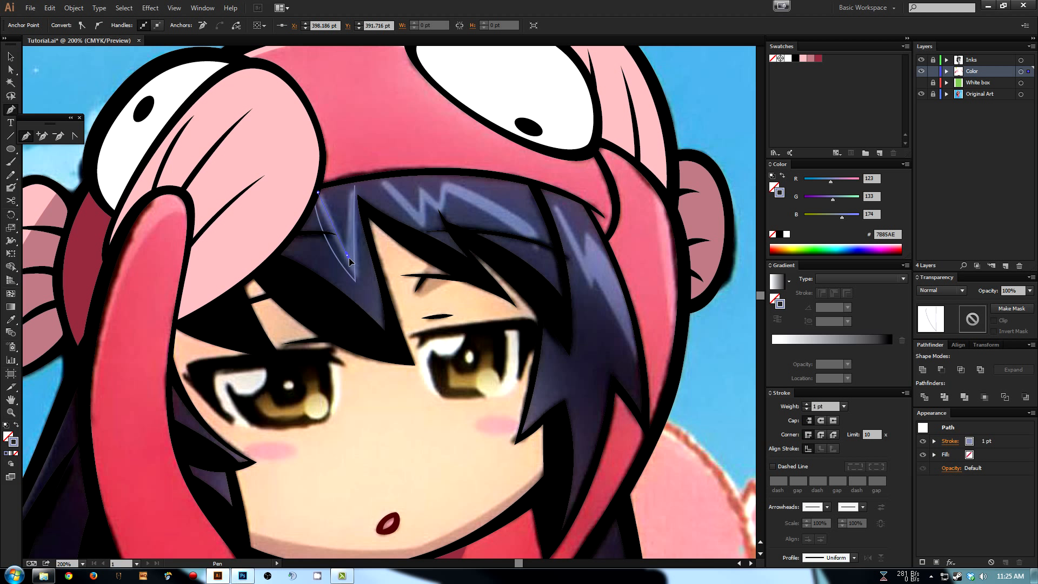
{"action": "left_click", "coordinate": [341, 219]}
{"action": "left_click_drag", "start_coordinate": [342, 209], "coordinate": [344, 209]}
{"action": "left_click", "coordinate": [355, 186]}
{"action": "key", "text": "a"}
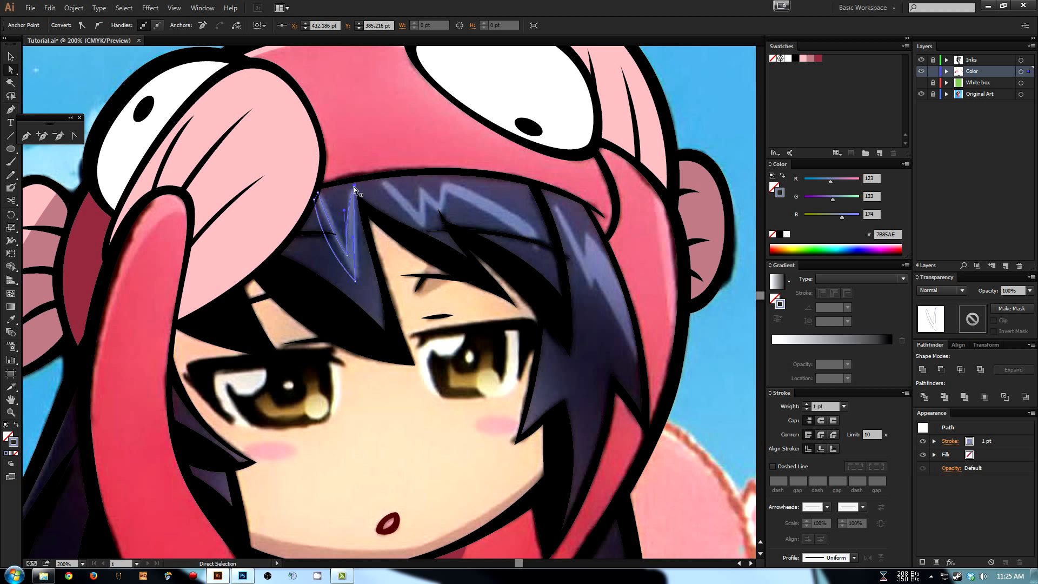
{"action": "left_click", "coordinate": [347, 219]}
{"action": "left_click", "coordinate": [354, 281]}
{"action": "left_click_drag", "start_coordinate": [318, 240], "coordinate": [321, 239]}
{"action": "key", "text": "shift+x"}
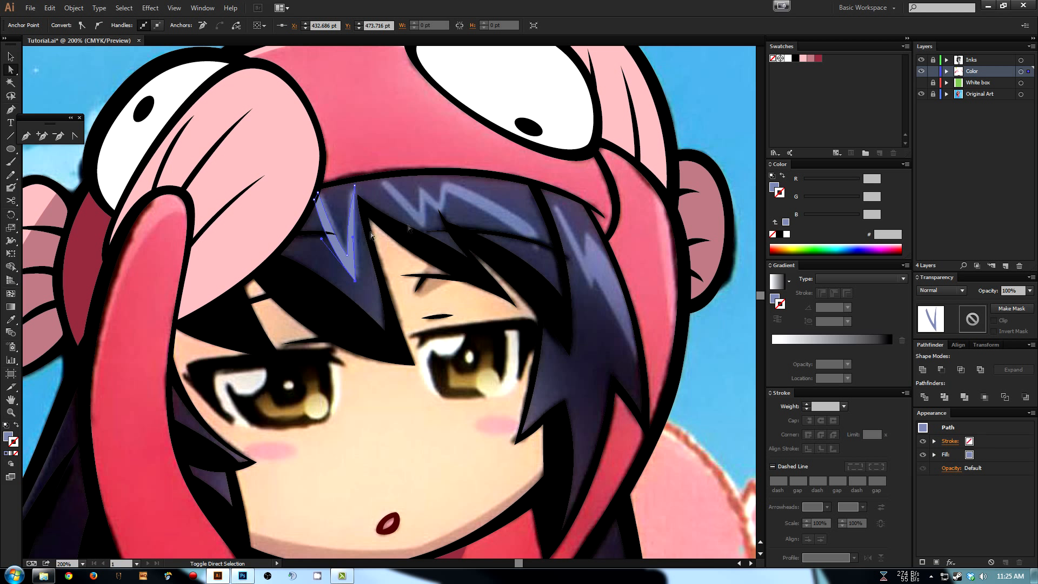
- Check the V-shaped hair highlight against the green White box layer, and hide that layer again
{"action": "left_click", "coordinate": [921, 82]}
{"action": "left_click", "coordinate": [392, 144]}
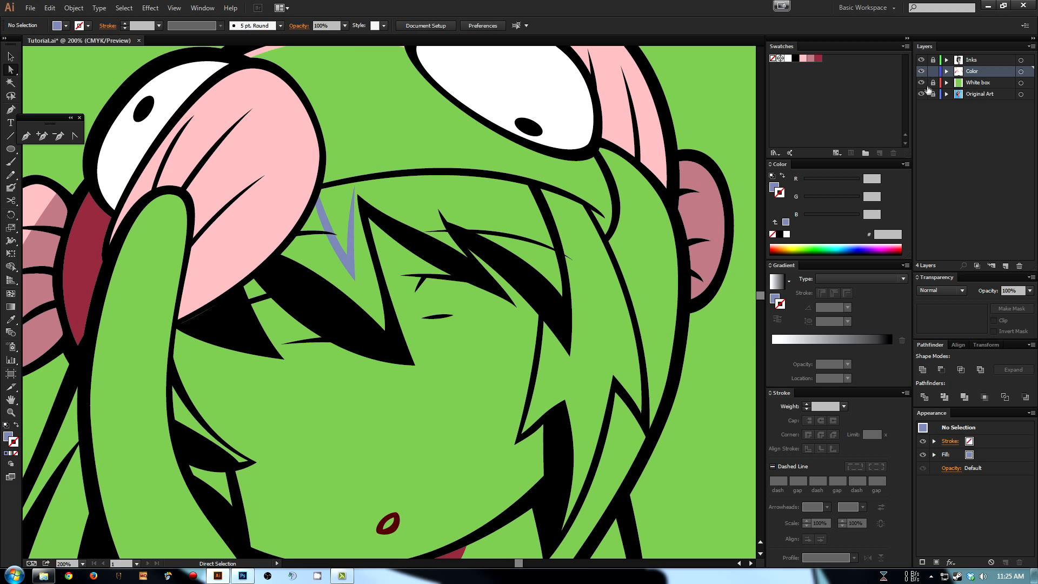
{"action": "left_click", "coordinate": [921, 82]}
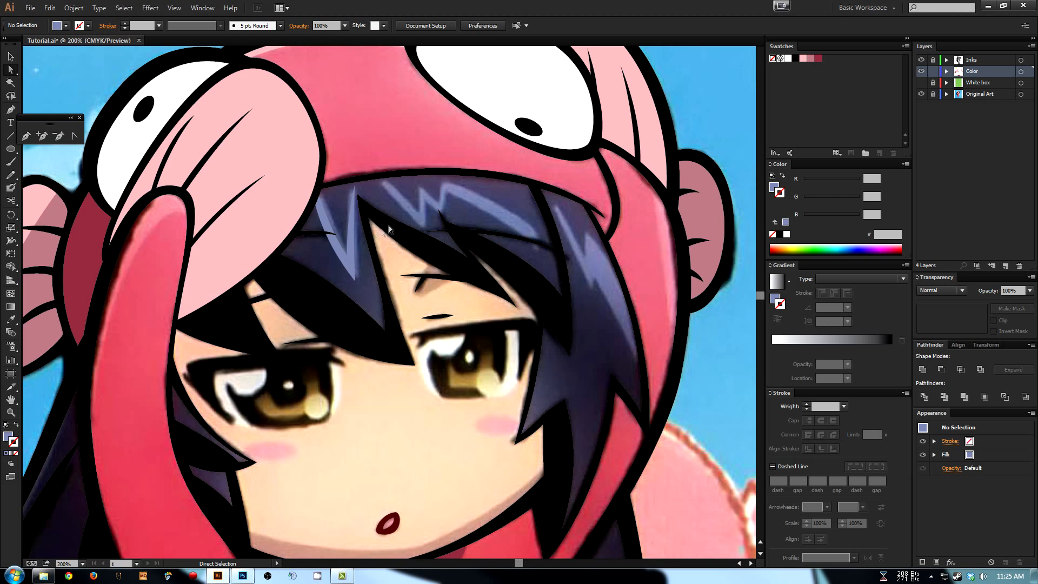
- Draw the zigzag highlight on the central bangs with the Pen tool, along its lower edge to the tapered tip and back to the tall peak
{"action": "left_click_drag", "start_coordinate": [380, 202], "coordinate": [381, 212]}
{"action": "key", "text": "p"}
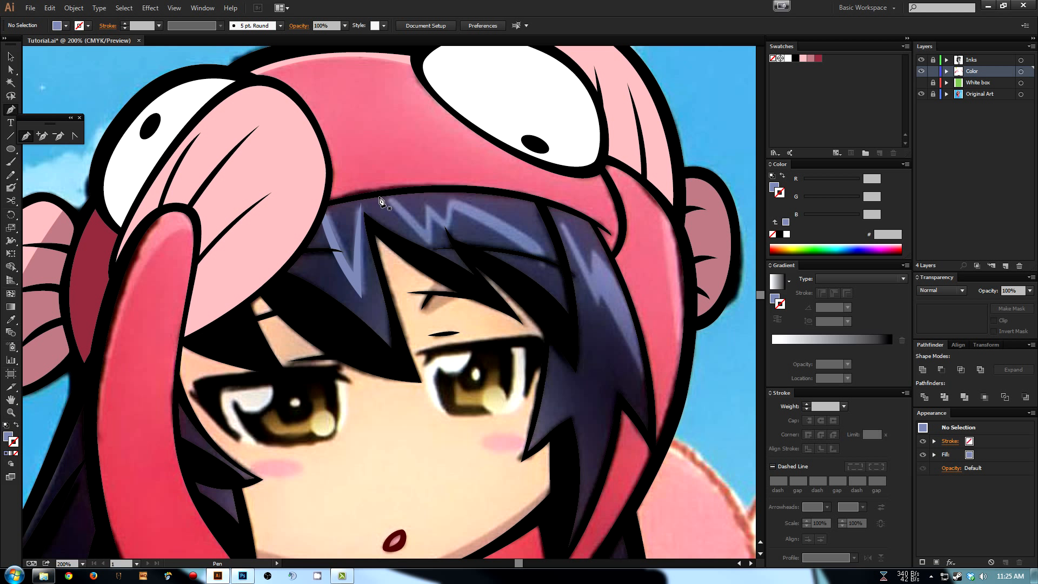
{"action": "left_click", "coordinate": [379, 196]}
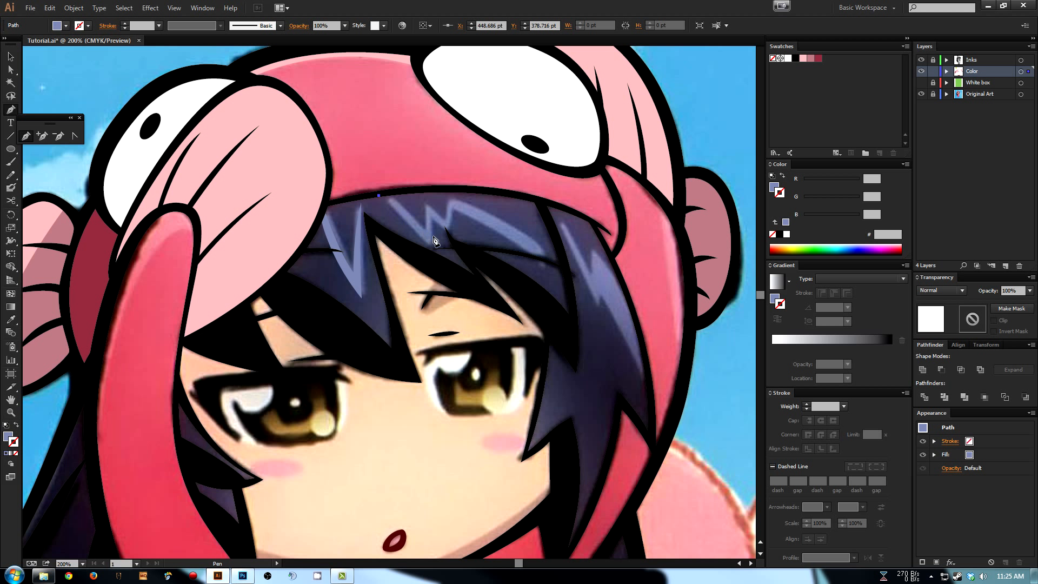
{"action": "left_click_drag", "start_coordinate": [432, 248], "coordinate": [436, 254]}
{"action": "left_click", "coordinate": [431, 246]}
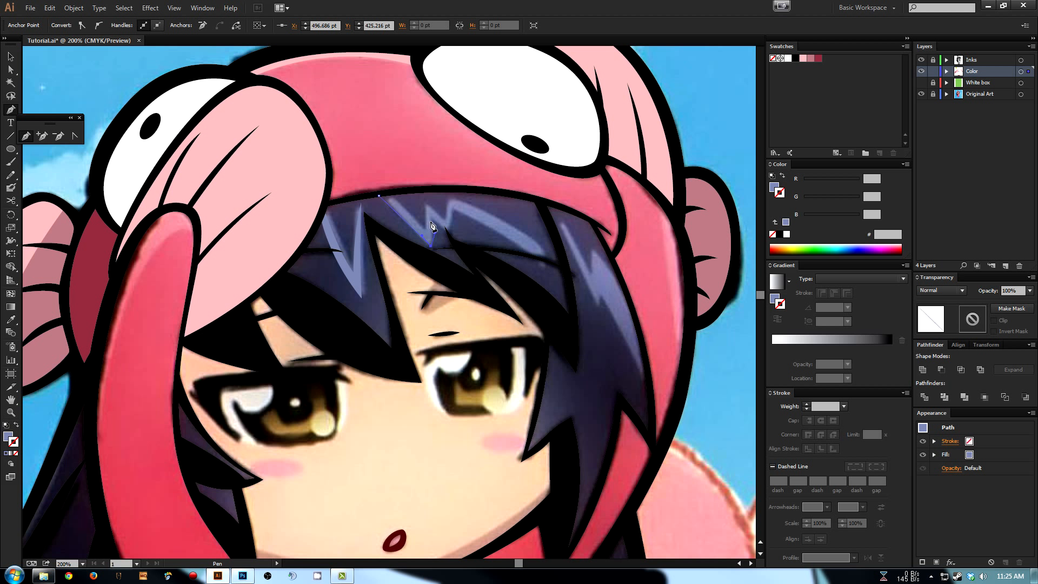
{"action": "left_click", "coordinate": [430, 218]}
{"action": "left_click", "coordinate": [450, 233]}
{"action": "left_click", "coordinate": [452, 210]}
{"action": "left_click", "coordinate": [501, 227]}
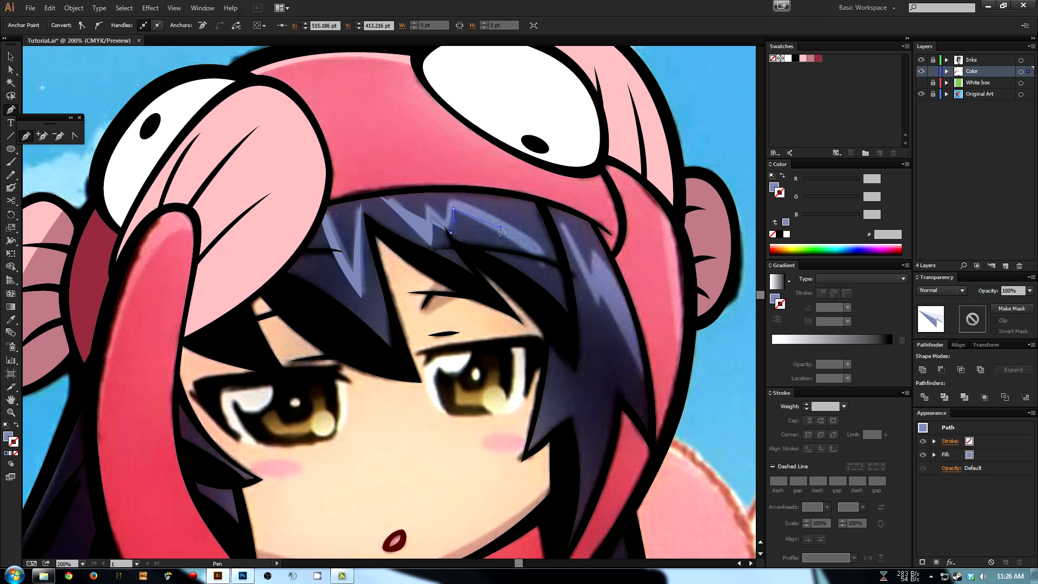
{"action": "left_click", "coordinate": [547, 267]}
{"action": "mouse_move", "coordinate": [453, 198]}
{"action": "left_mouse_down"}
{"action": "mouse_move", "coordinate": [371, 153]}
{"action": "mouse_move", "coordinate": [448, 200]}
{"action": "left_mouse_up"}
- With the color on the stroke, raise the zigzag's peak to the hood line, close its upper edge, and return the color to the fill
{"action": "key", "text": "shift+x"}
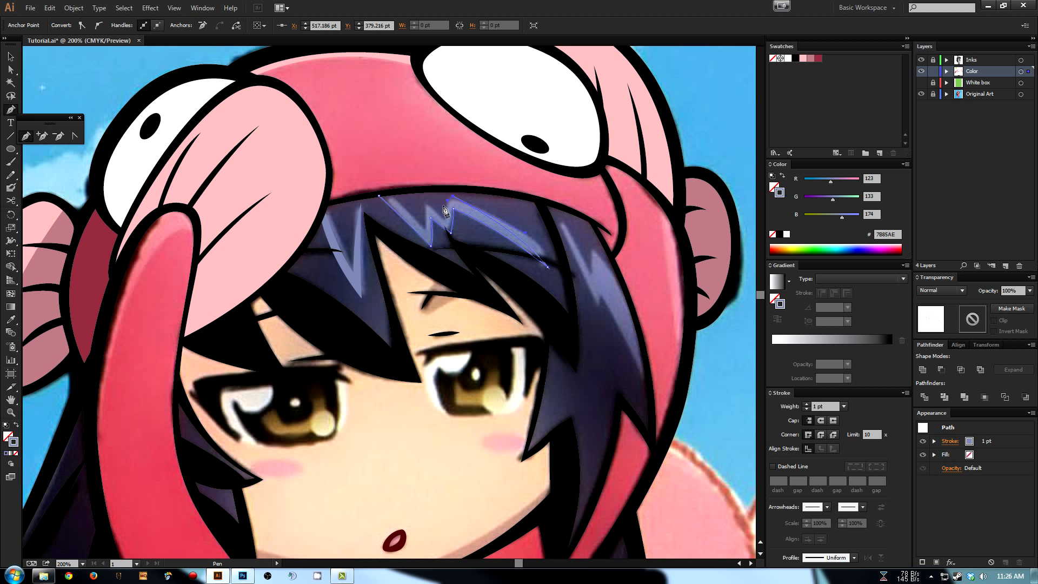
{"action": "key", "text": "a"}
{"action": "left_click", "coordinate": [450, 198]}
{"action": "left_click", "coordinate": [444, 193]}
{"action": "key", "text": "p"}
{"action": "left_click", "coordinate": [446, 220]}
{"action": "left_click_drag", "start_coordinate": [438, 211], "coordinate": [438, 210]}
{"action": "left_click", "coordinate": [423, 202]}
{"action": "left_click_drag", "start_coordinate": [427, 231], "coordinate": [404, 205]}
{"action": "left_click", "coordinate": [379, 195]}
{"action": "key", "text": "shift+x"}
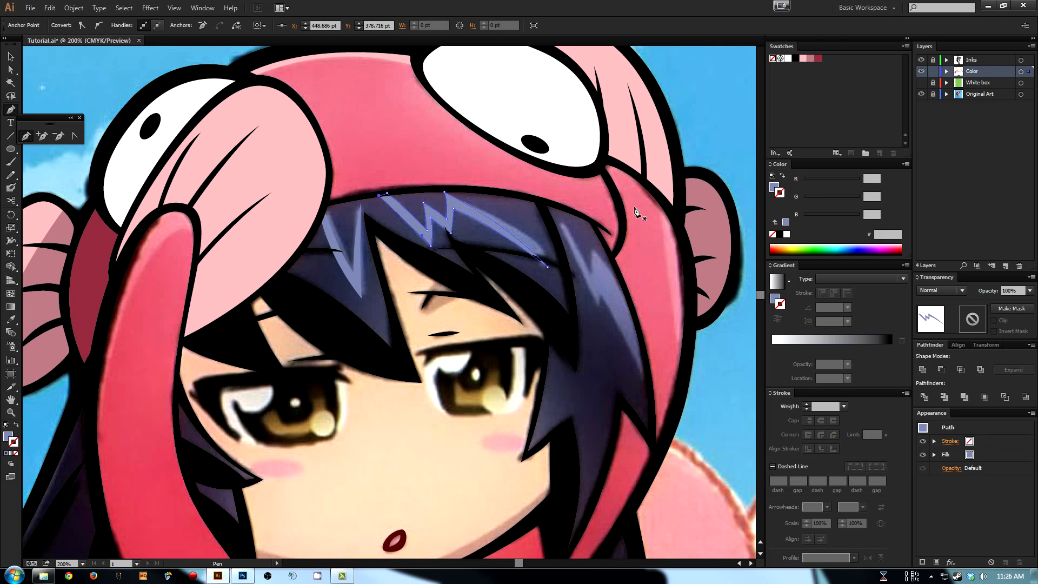
- Show the green White box layer and shift the zigzag highlight's tallest peak anchor slightly right to even out the band
{"action": "left_click", "coordinate": [921, 82]}
{"action": "left_click_drag", "start_coordinate": [299, 155], "coordinate": [681, 344]}
{"action": "key", "text": "a"}
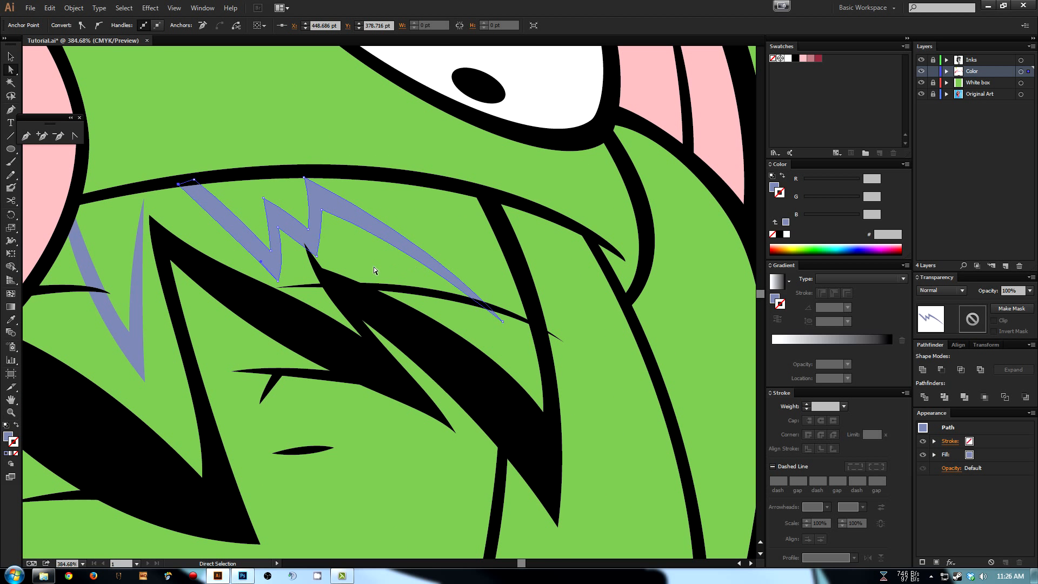
{"action": "left_click", "coordinate": [313, 211]}
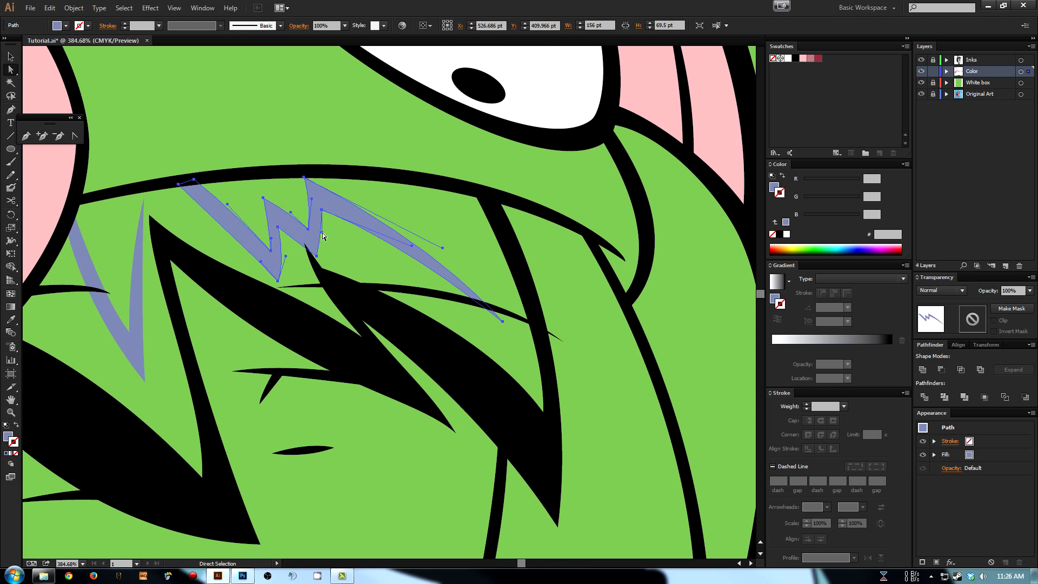
{"action": "left_click", "coordinate": [323, 236]}
{"action": "left_click", "coordinate": [307, 221]}
{"action": "left_click_drag", "start_coordinate": [304, 177], "coordinate": [311, 205]}
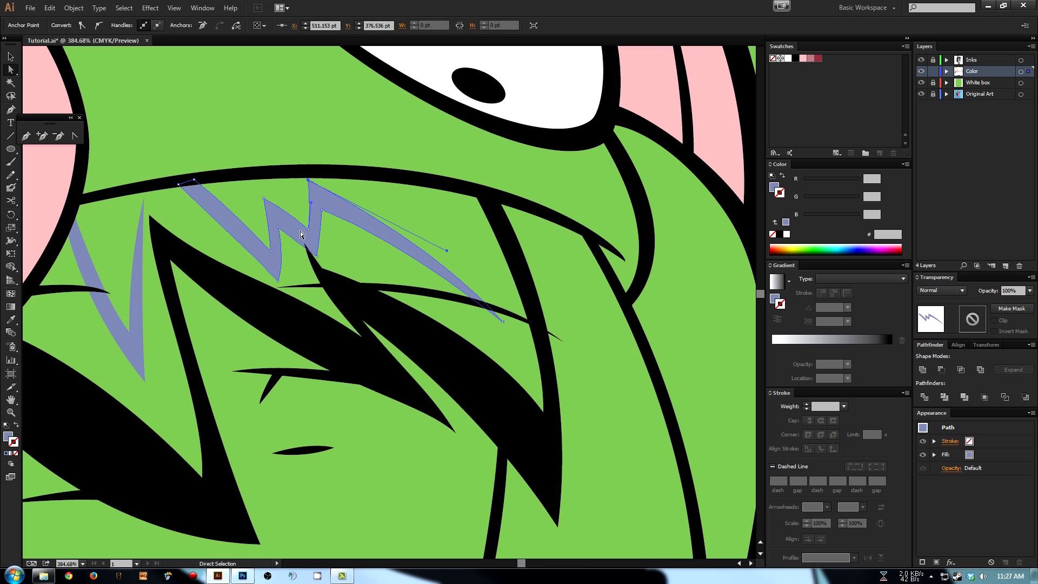
{"action": "left_click", "coordinate": [335, 191]}
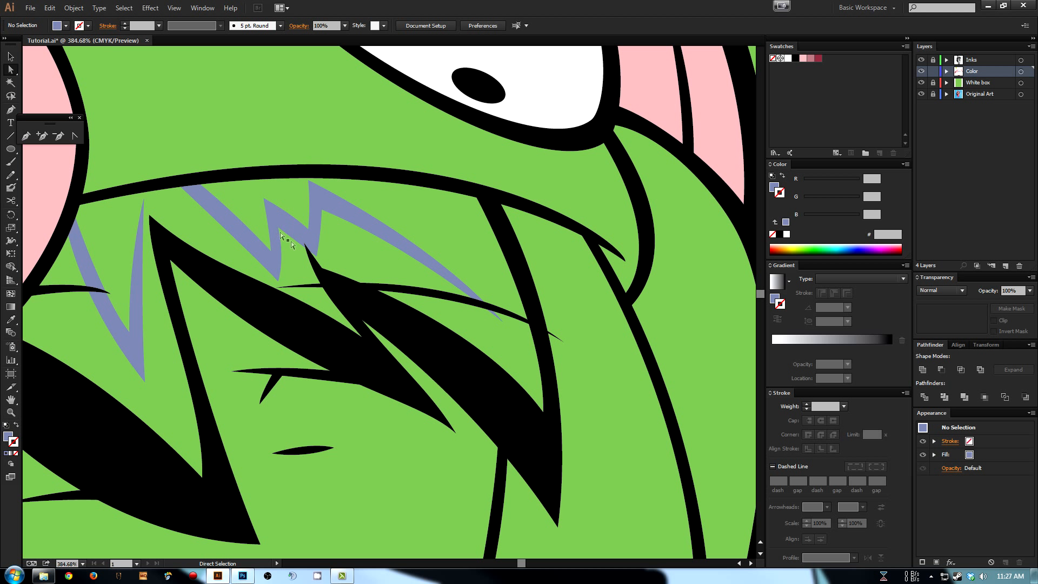
- Move the zigzag's first upper valley anchor slightly and adjust both its handles to smooth the adjoining edges
{"action": "left_click", "coordinate": [274, 252]}
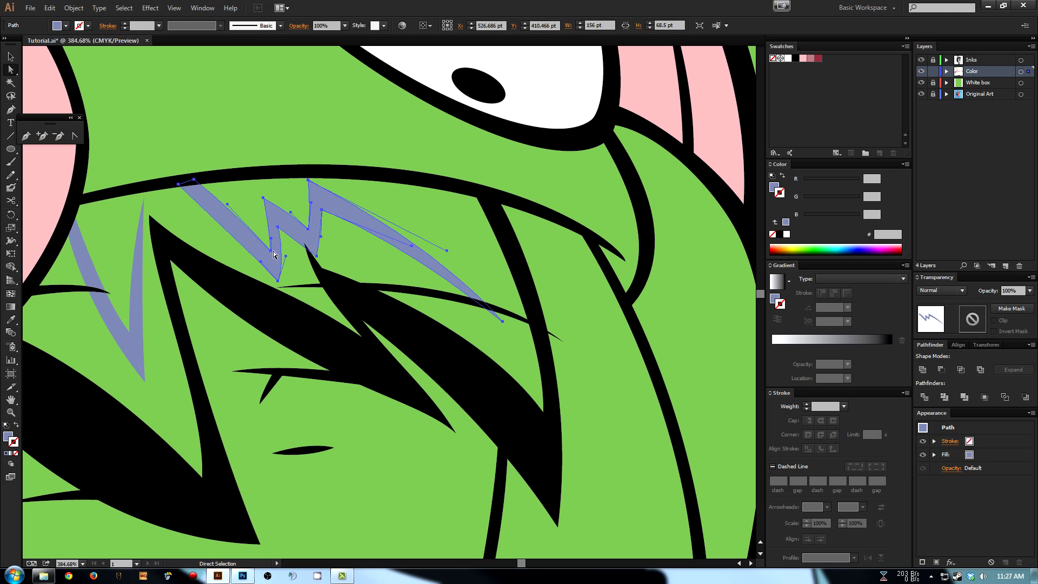
{"action": "left_click", "coordinate": [270, 250]}
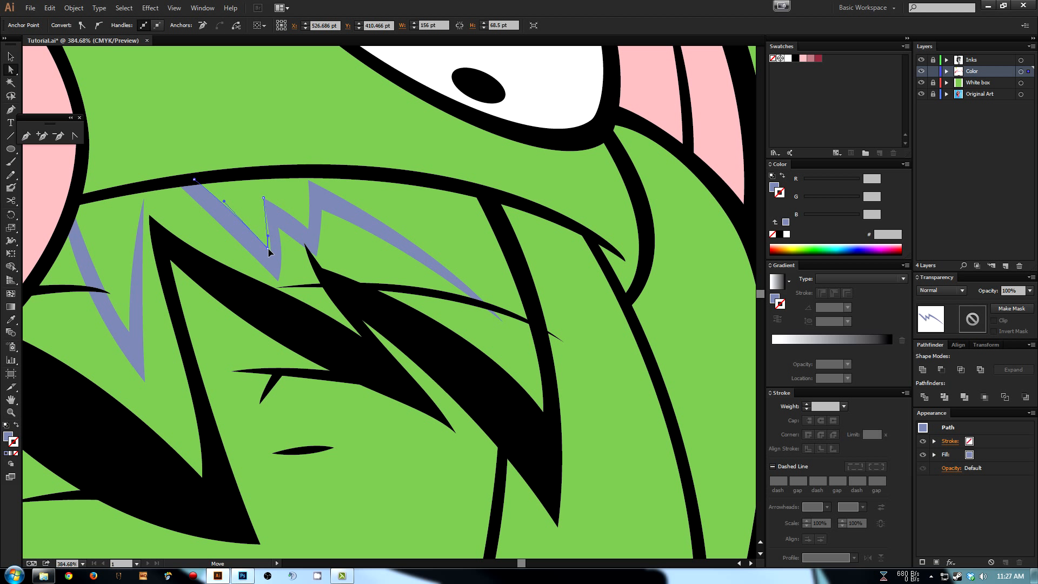
{"action": "left_click", "coordinate": [268, 248]}
{"action": "left_click_drag", "start_coordinate": [271, 239], "coordinate": [272, 224]}
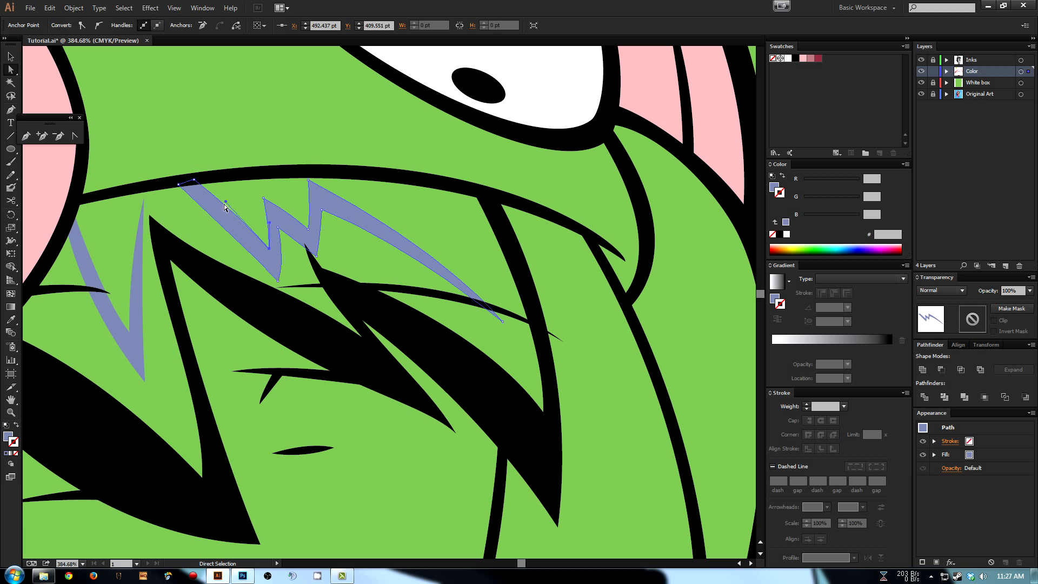
{"action": "left_click_drag", "start_coordinate": [227, 203], "coordinate": [235, 212]}
{"action": "left_click", "coordinate": [237, 149]}
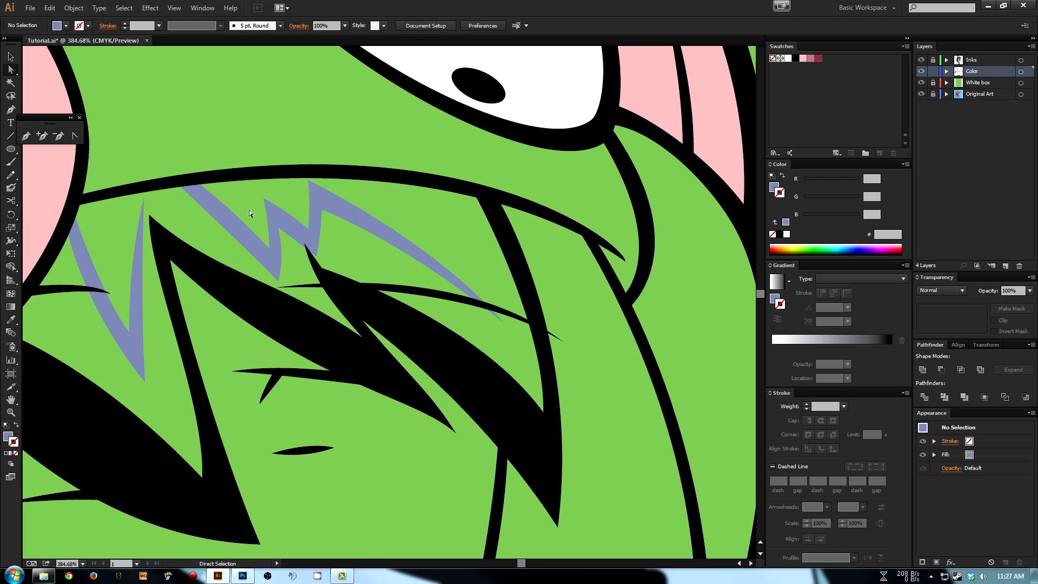
{"action": "left_click", "coordinate": [270, 249]}
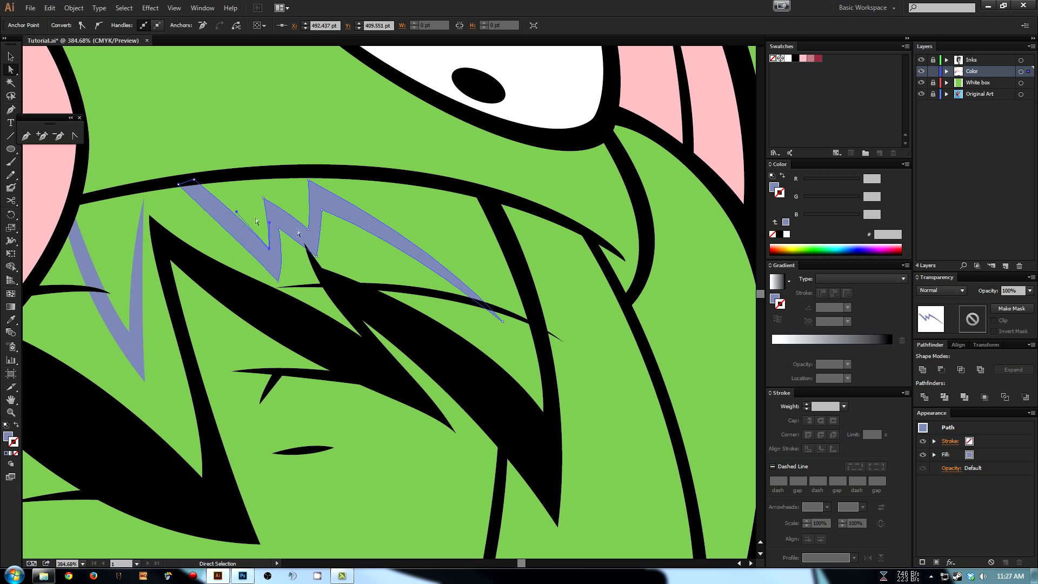
{"action": "left_click", "coordinate": [261, 187]}
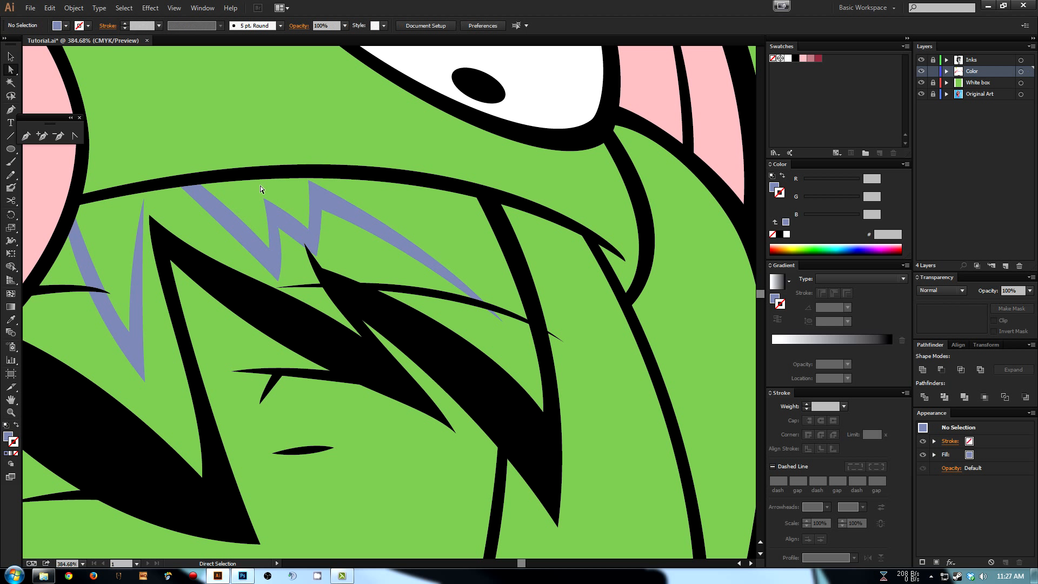
- Nudge the zigzag highlight's second lower point slightly right beneath the black hair strand
{"action": "left_click", "coordinate": [317, 254]}
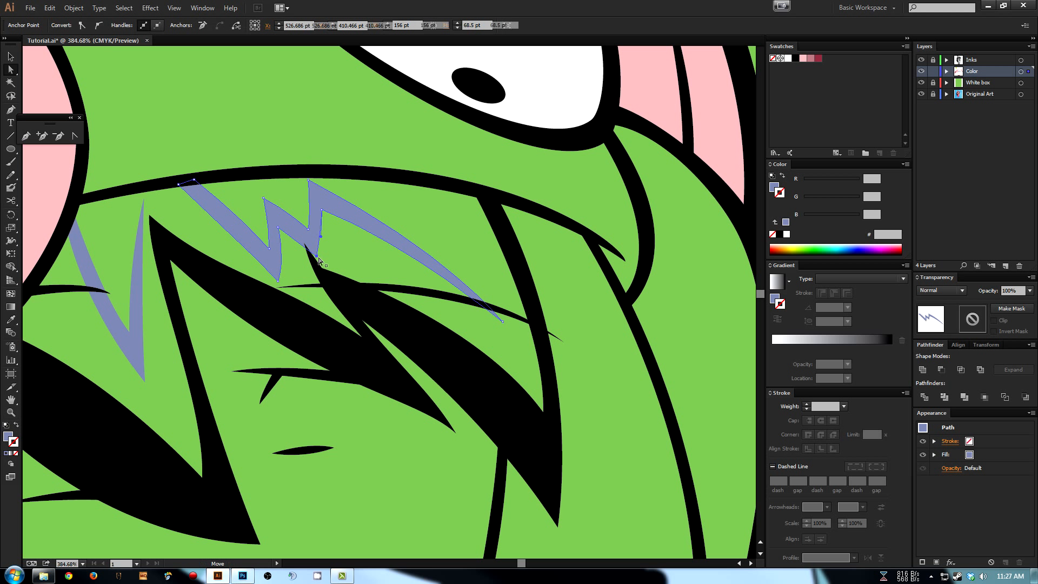
{"action": "left_click_drag", "start_coordinate": [319, 260], "coordinate": [330, 241]}
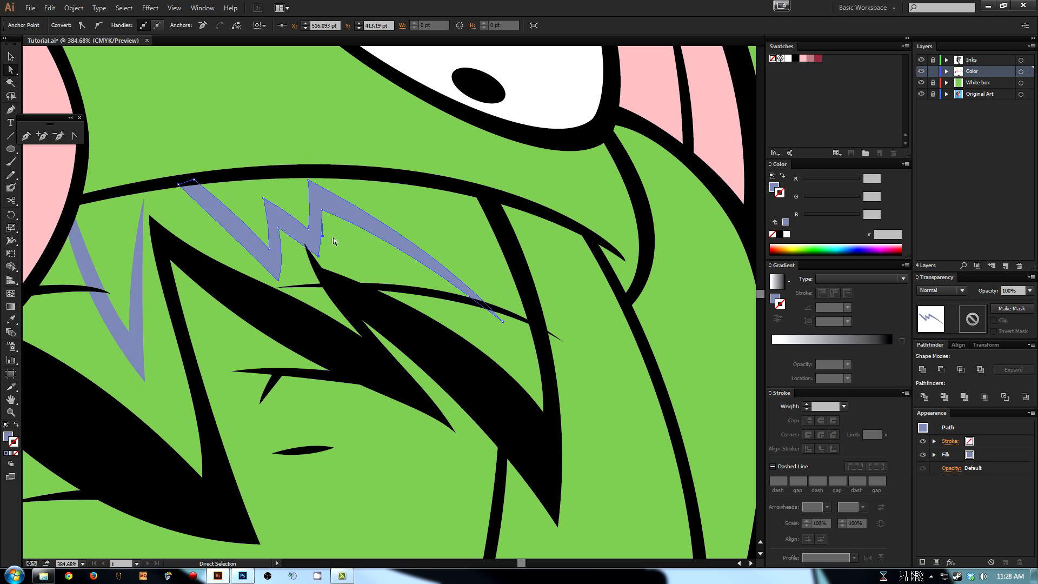
{"action": "left_click", "coordinate": [348, 162]}
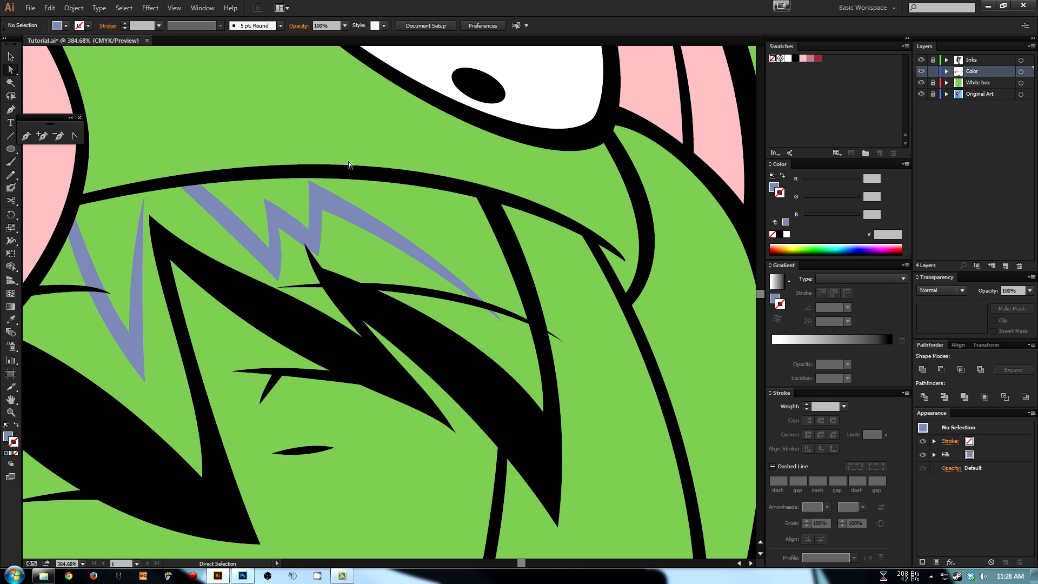
- Hide the White box layer and draw the left edge of the jagged highlight on the right-hand hair lock from its lower tip to its top
{"action": "left_click", "coordinate": [921, 82]}
{"action": "key", "text": "ctrl+minus"}
{"action": "key", "text": "ctrl+minus"}
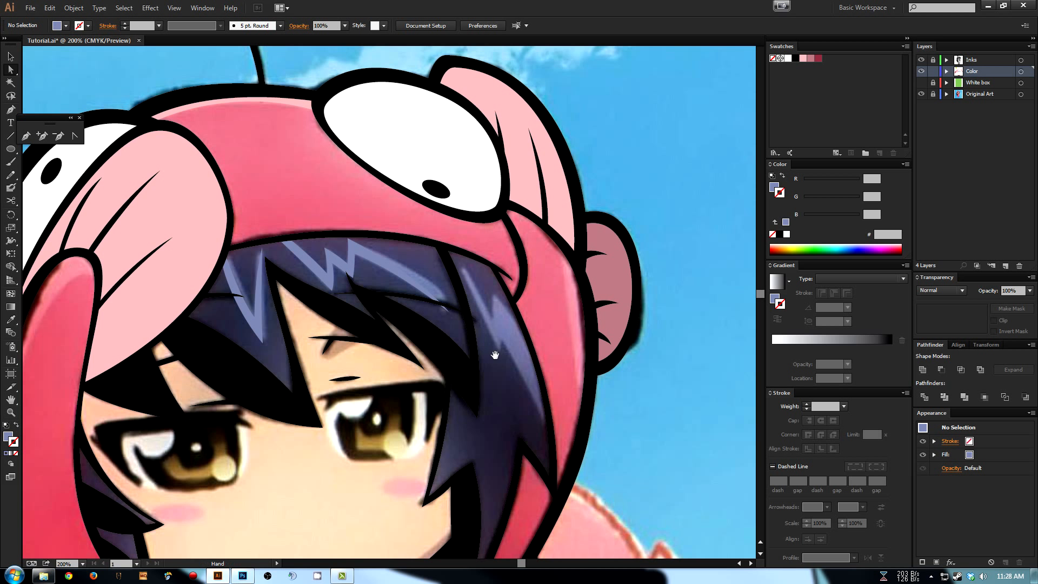
{"action": "scroll", "coordinate": [473, 284], "scroll_direction": "down", "scroll_amount": 2}
{"action": "key", "text": "p"}
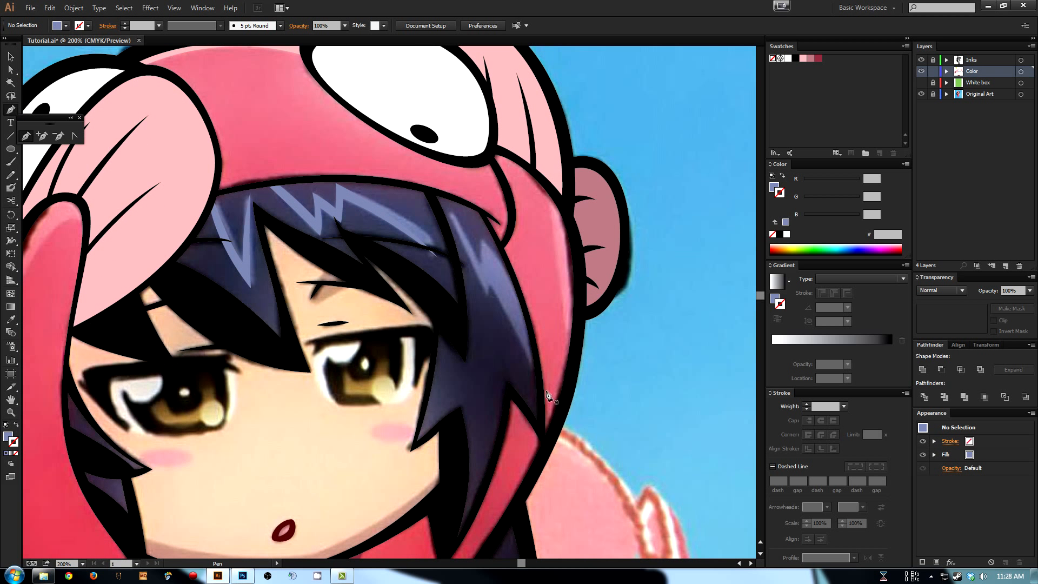
{"action": "left_click", "coordinate": [534, 364]}
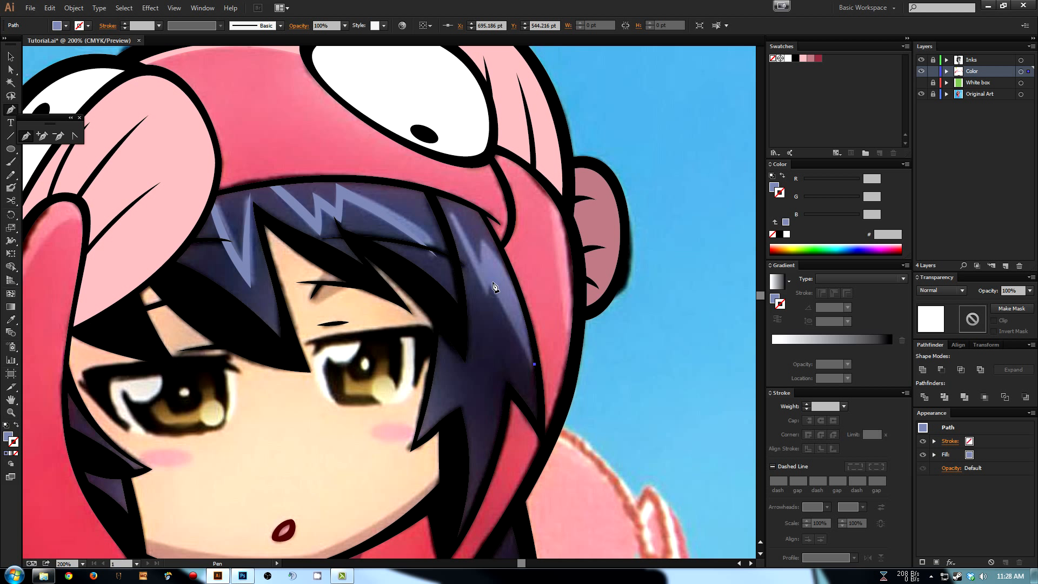
{"action": "left_click_drag", "start_coordinate": [491, 281], "coordinate": [472, 263]}
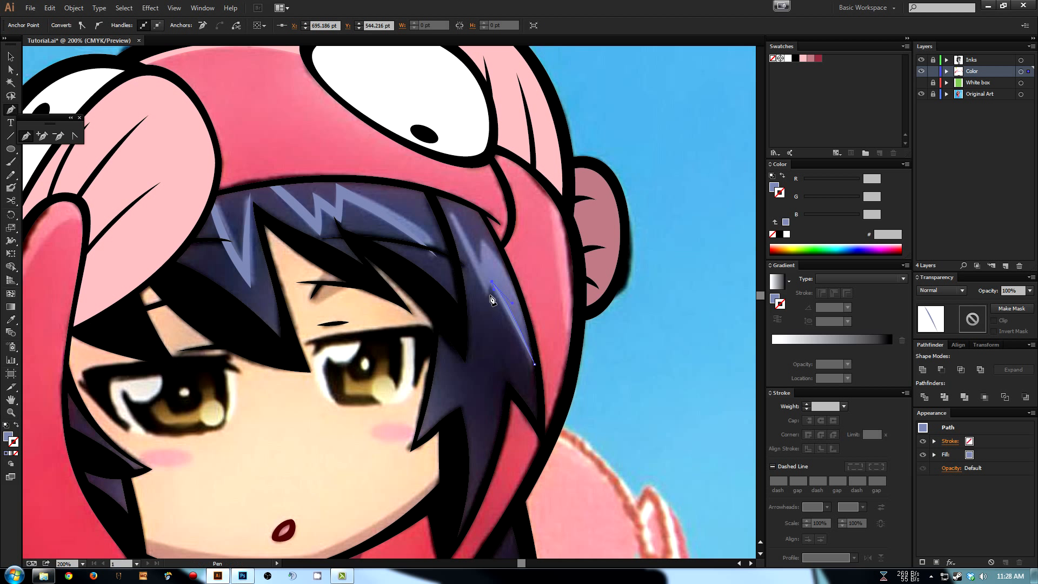
{"action": "left_click", "coordinate": [444, 213]}
{"action": "left_click_drag", "start_coordinate": [444, 212], "coordinate": [467, 235]}
- Draw the right edge of the side-lock highlight through its inner notch and second peak, closing the shape at the lower tip
{"action": "left_click", "coordinate": [483, 261]}
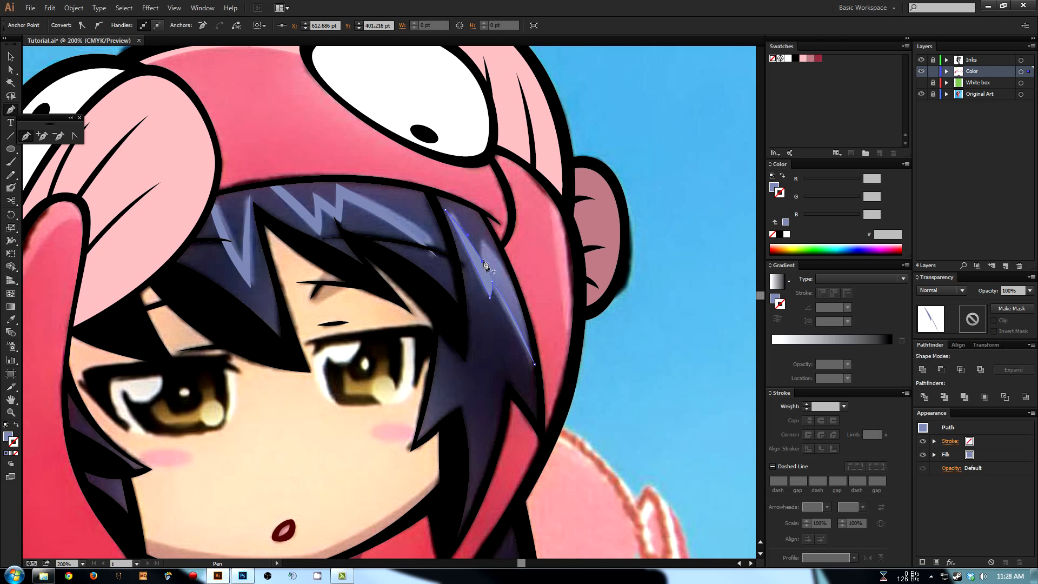
{"action": "mouse_move", "coordinate": [482, 240]}
{"action": "left_mouse_down"}
{"action": "mouse_move", "coordinate": [480, 228]}
{"action": "mouse_move", "coordinate": [497, 254]}
{"action": "left_mouse_up"}
{"action": "left_click", "coordinate": [515, 284]}
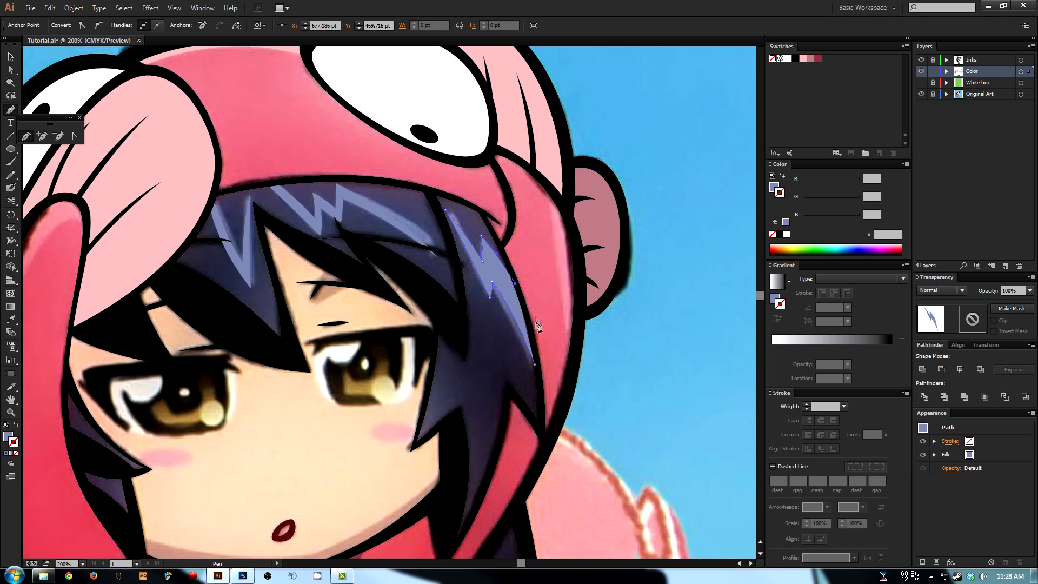
{"action": "left_click", "coordinate": [535, 364]}
{"action": "key", "text": "a"}
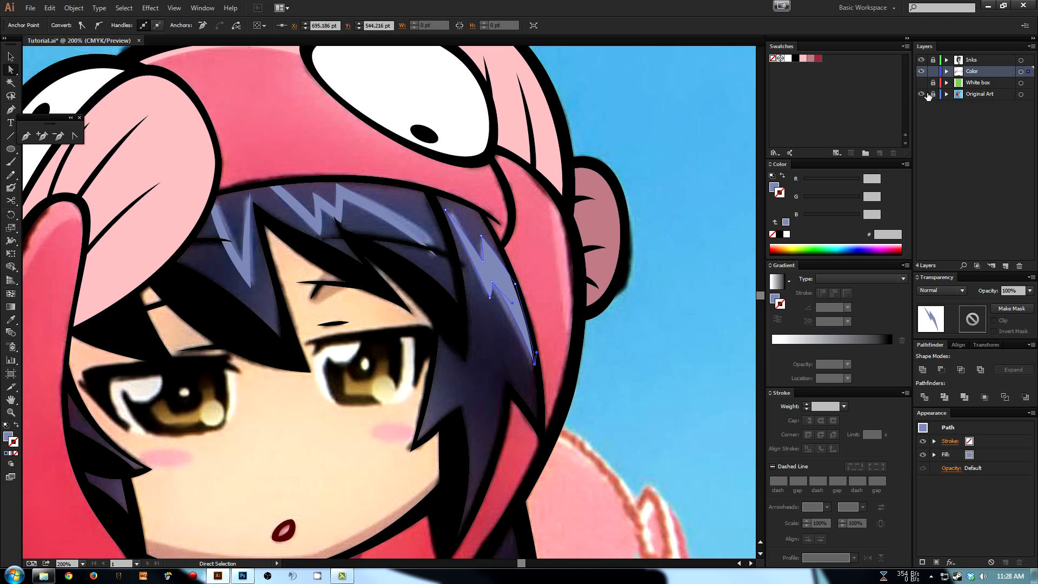
- Hide the Original Art layer and zoom in on the side-lock highlight to examine its edges against the inks
{"action": "left_click", "coordinate": [922, 94]}
{"action": "left_click", "coordinate": [621, 231]}
{"action": "left_click_drag", "start_coordinate": [542, 249], "coordinate": [559, 244]}
{"action": "key", "text": "z"}
{"action": "left_click_drag", "start_coordinate": [395, 168], "coordinate": [616, 322]}
{"action": "key", "text": "a"}
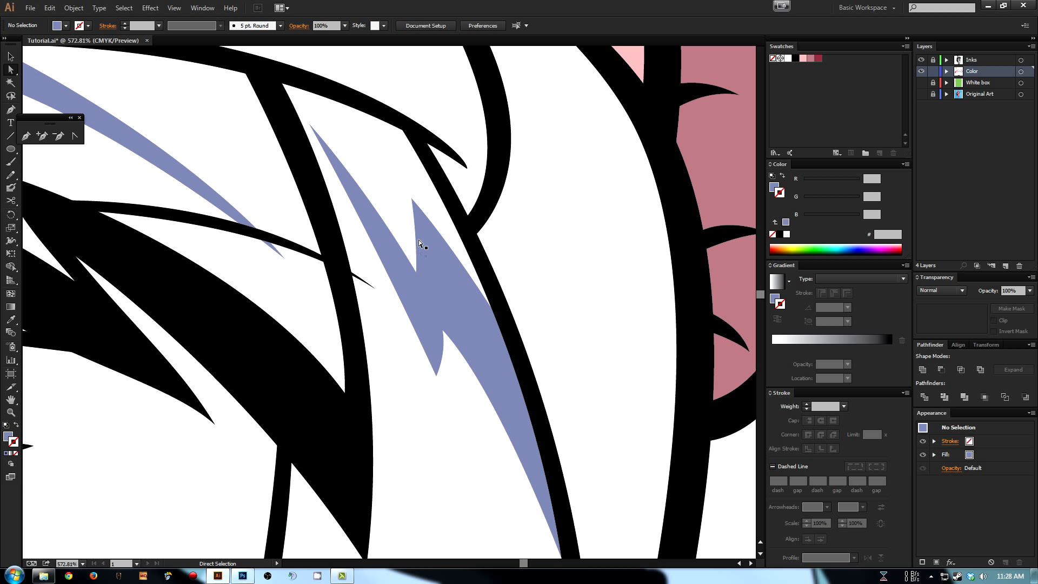
- Reshape the side-lock highlight by moving its lower inner tip slightly down and right, then deselect the path
{"action": "left_click", "coordinate": [413, 267]}
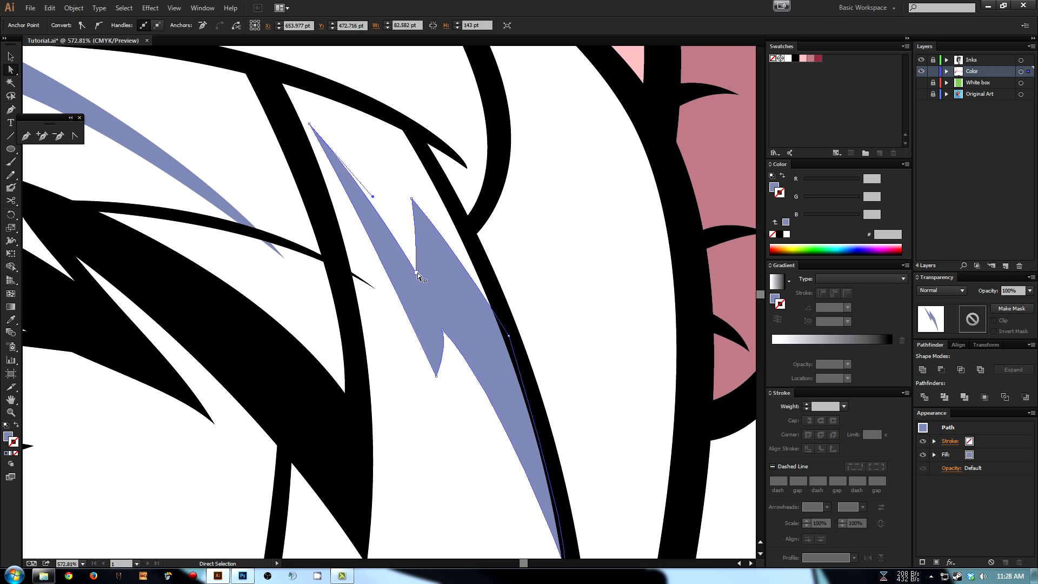
{"action": "left_click", "coordinate": [436, 376]}
{"action": "left_click_drag", "start_coordinate": [438, 380], "coordinate": [446, 396]}
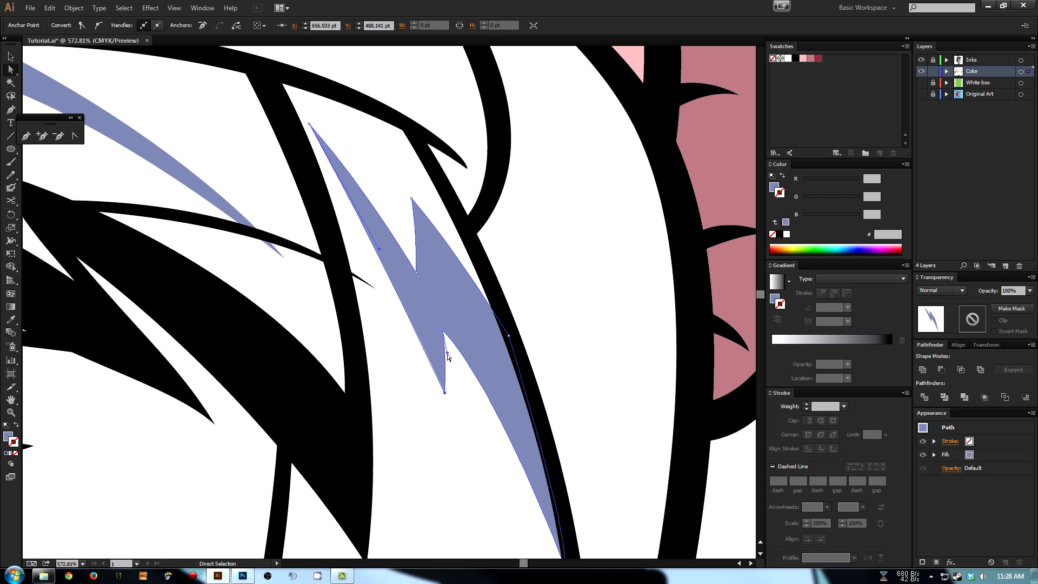
{"action": "left_click", "coordinate": [445, 333]}
{"action": "left_click", "coordinate": [391, 187]}
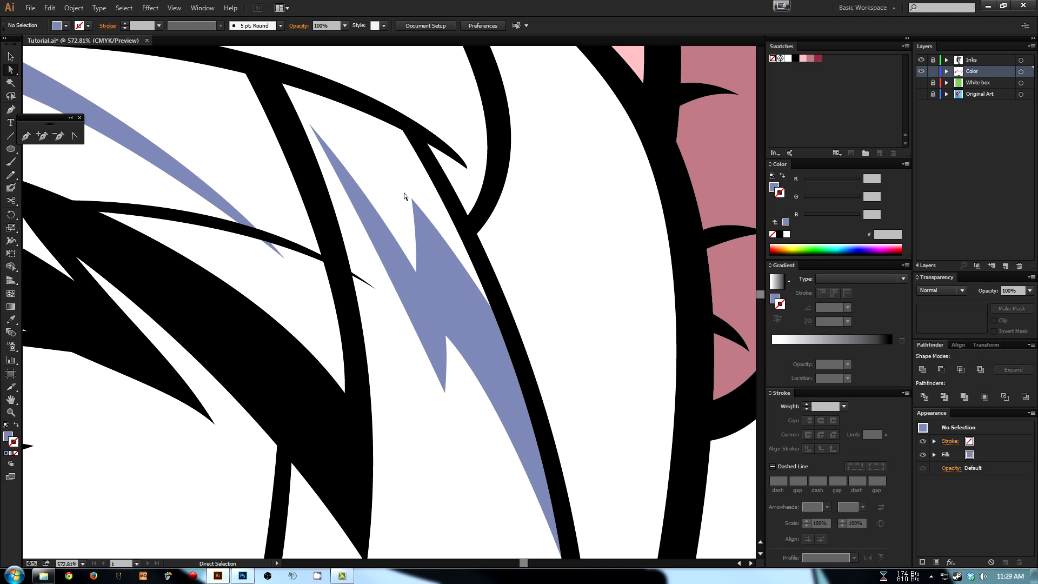
- Show the Original Art layer again and zoom out to 200% to frame the whole face and fringe
{"action": "key", "text": "ctrl+minus"}
{"action": "key", "text": "ctrl+minus"}
{"action": "key", "text": "ctrl+minus"}
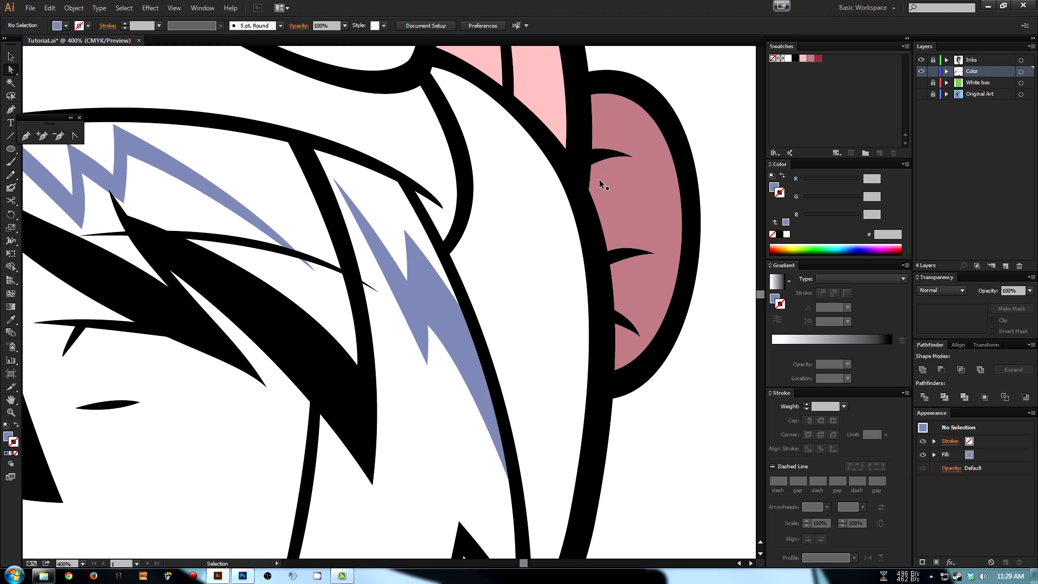
{"action": "left_click_drag", "start_coordinate": [603, 186], "coordinate": [701, 137]}
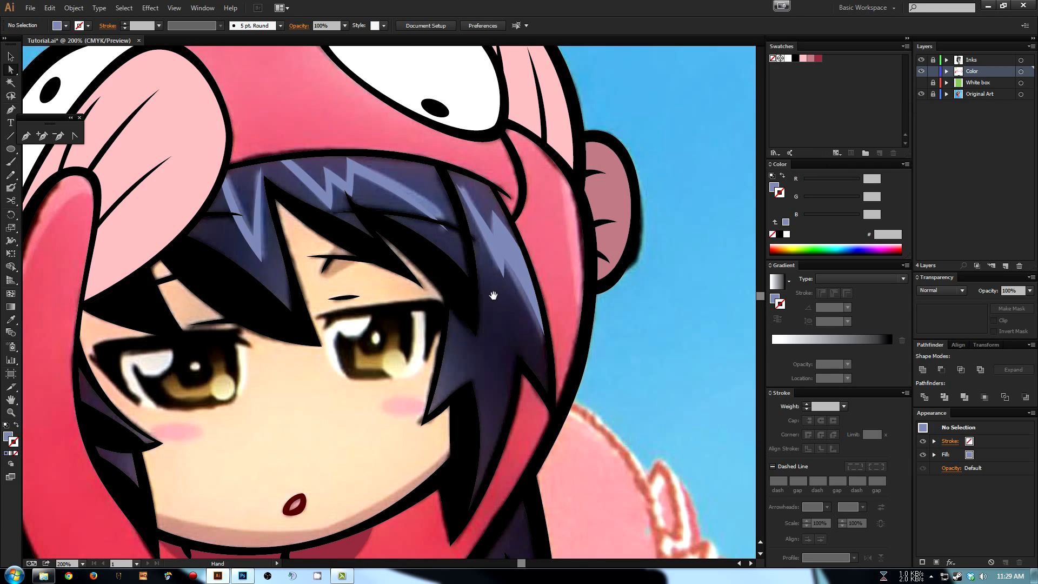
{"action": "left_click_drag", "start_coordinate": [494, 294], "coordinate": [555, 275]}
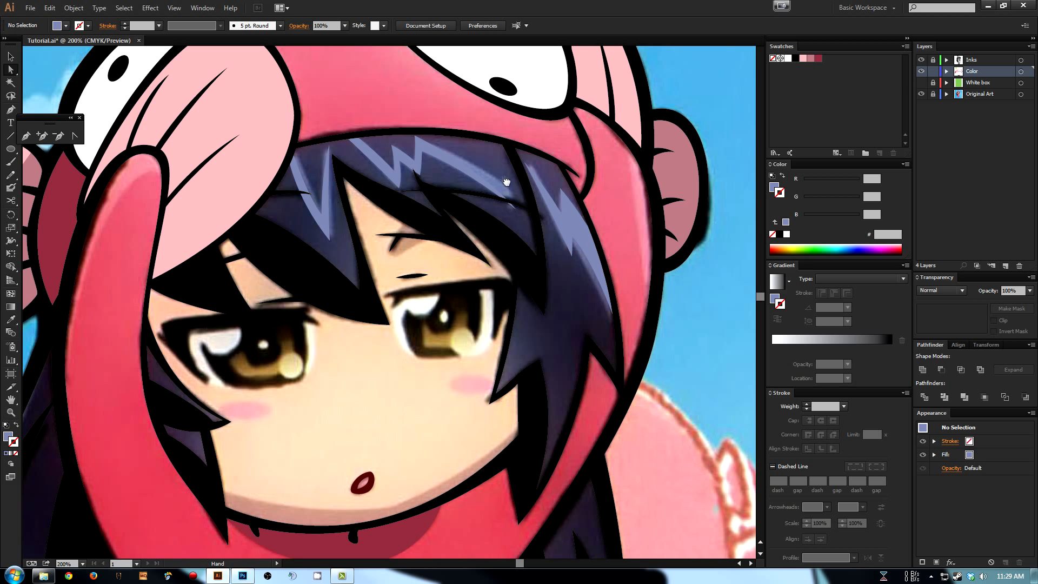
{"action": "left_click_drag", "start_coordinate": [459, 211], "coordinate": [476, 201]}
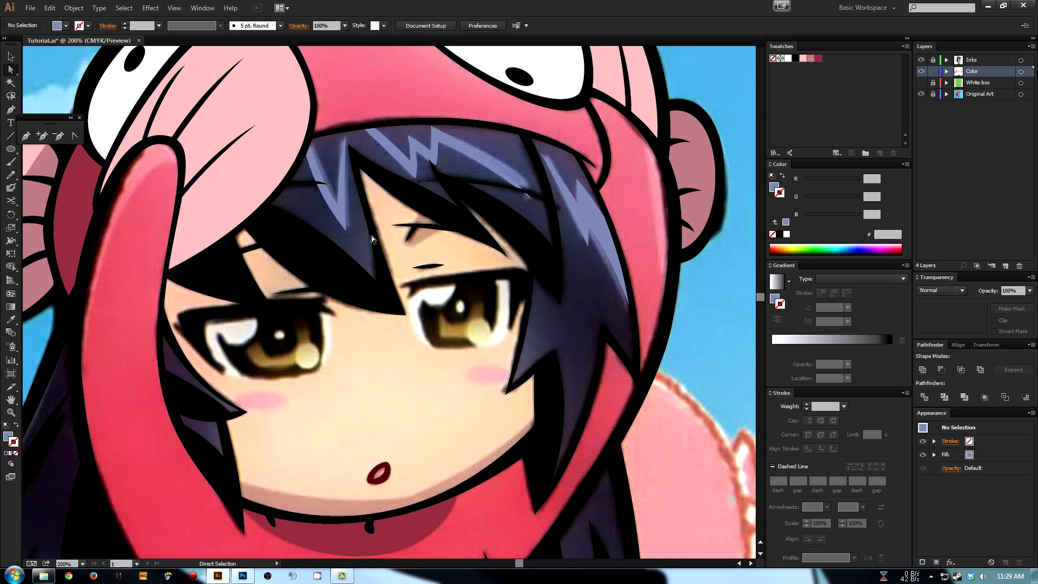
{"action": "key", "text": "i"}
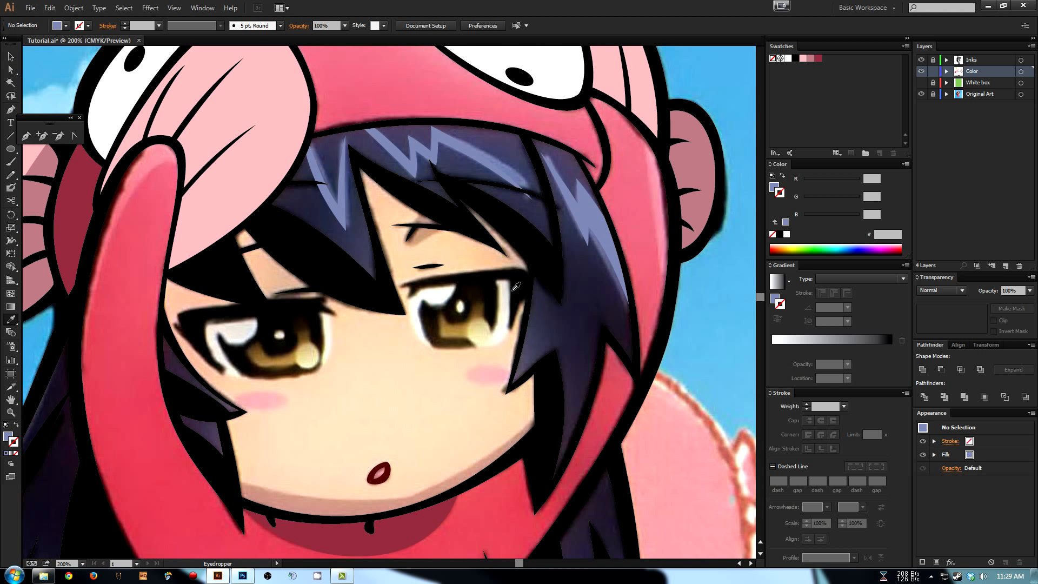
{"action": "left_click", "coordinate": [587, 311]}
{"action": "key", "text": "a"}
{"action": "left_click", "coordinate": [595, 220]}
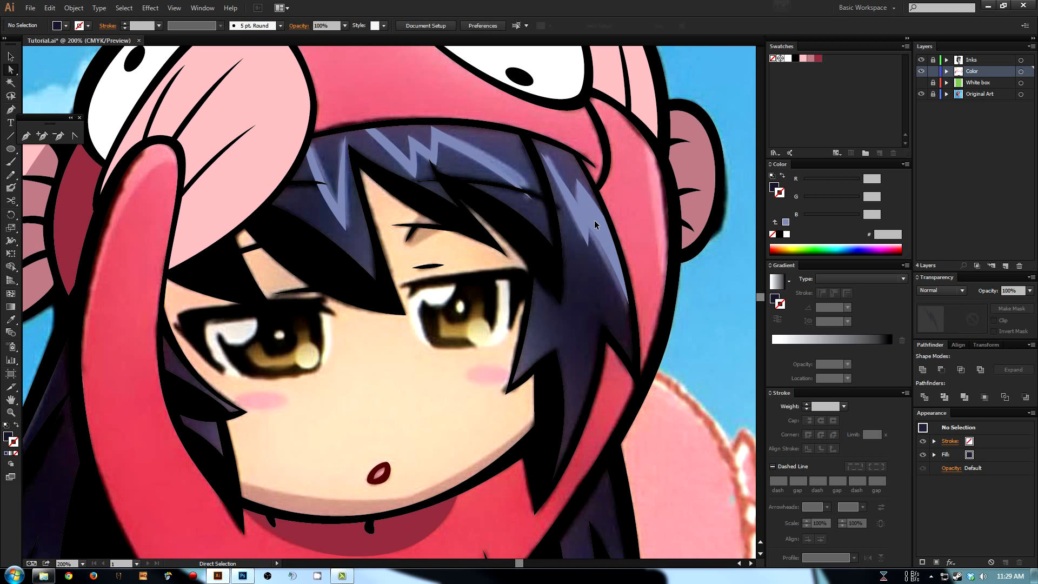
{"action": "left_click", "coordinate": [865, 152]}
{"action": "key", "text": "Return"}
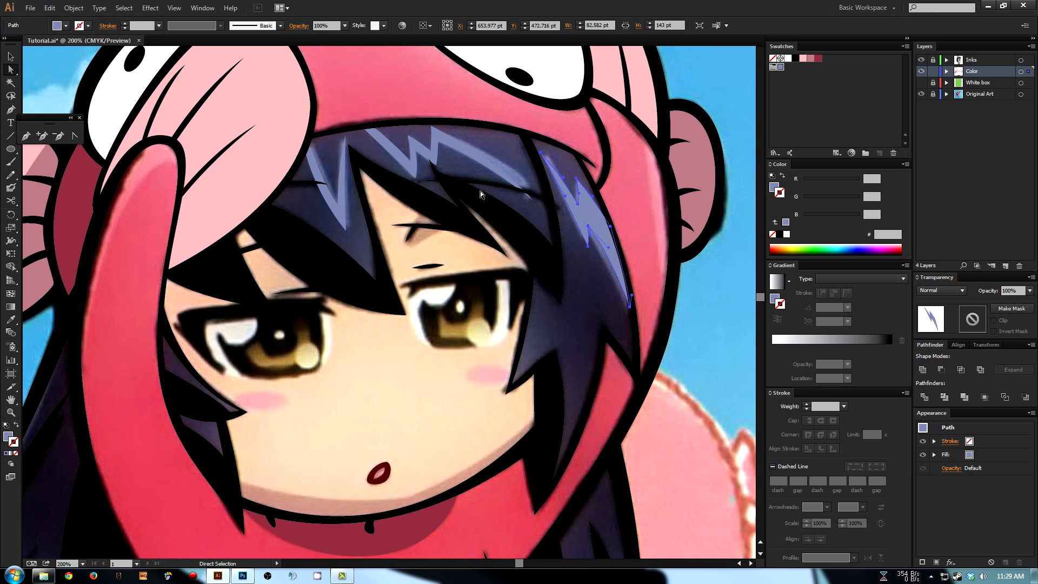
{"action": "left_click_drag", "start_coordinate": [781, 67], "coordinate": [825, 59]}
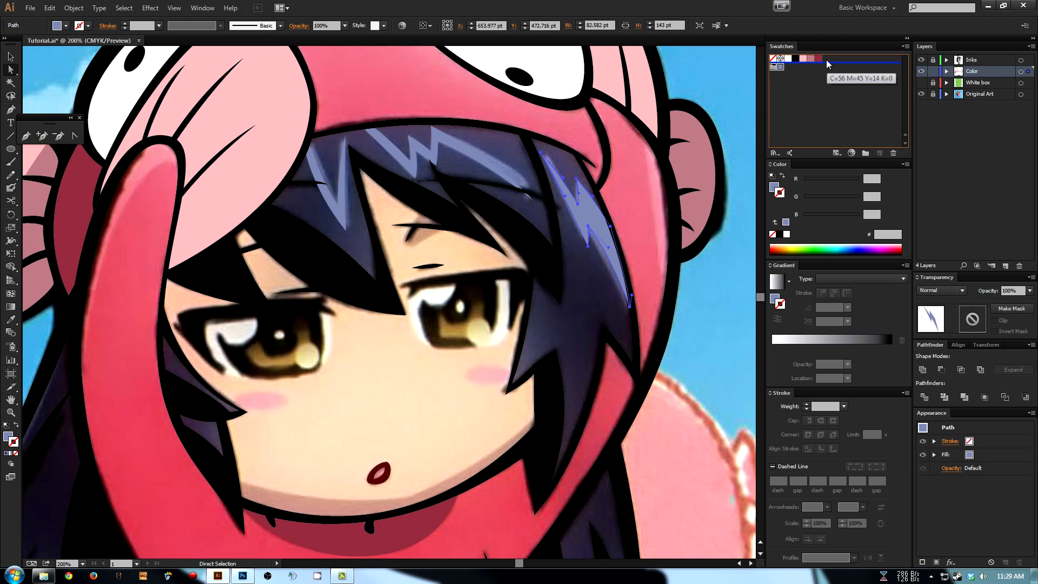
{"action": "left_click", "coordinate": [892, 153]}
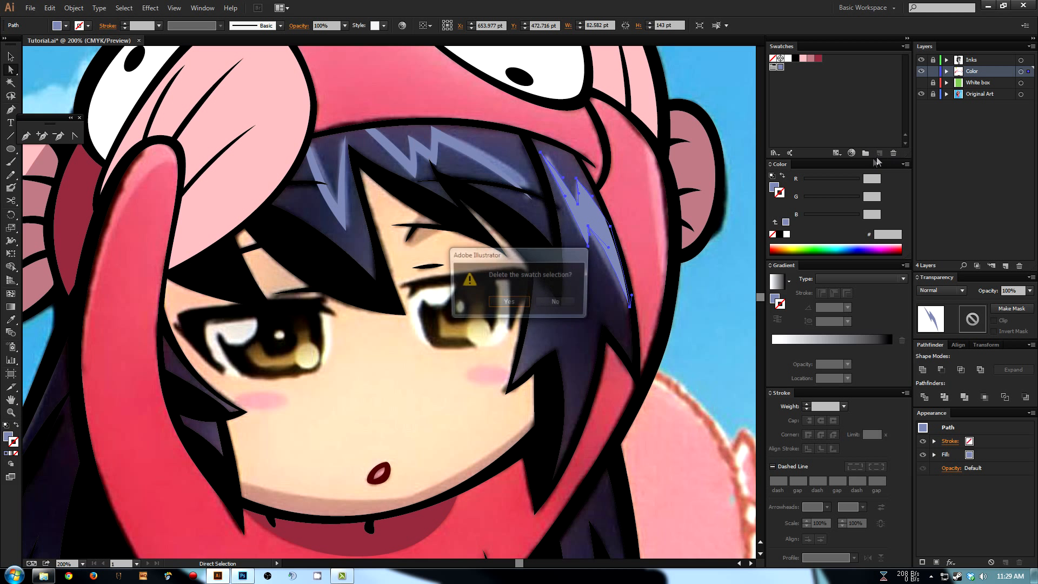
{"action": "left_click", "coordinate": [508, 303]}
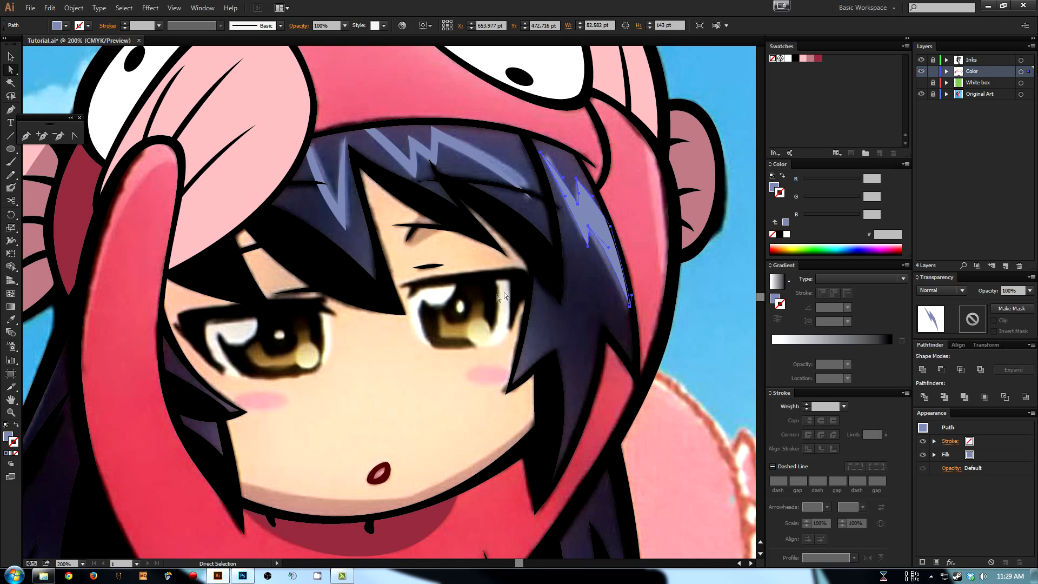
- Save the side-lock highlight's blue fill 7B85AE as a new swatch and deselect the highlight
{"action": "left_click", "coordinate": [10, 437]}
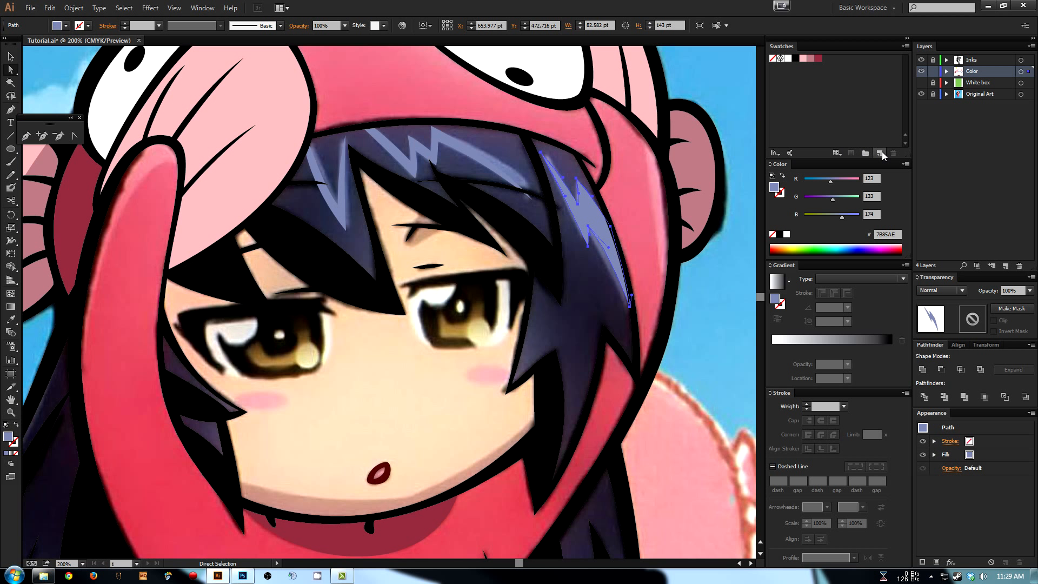
{"action": "left_click", "coordinate": [879, 153]}
{"action": "left_click", "coordinate": [97, 170]}
{"action": "left_click", "coordinate": [566, 293]}
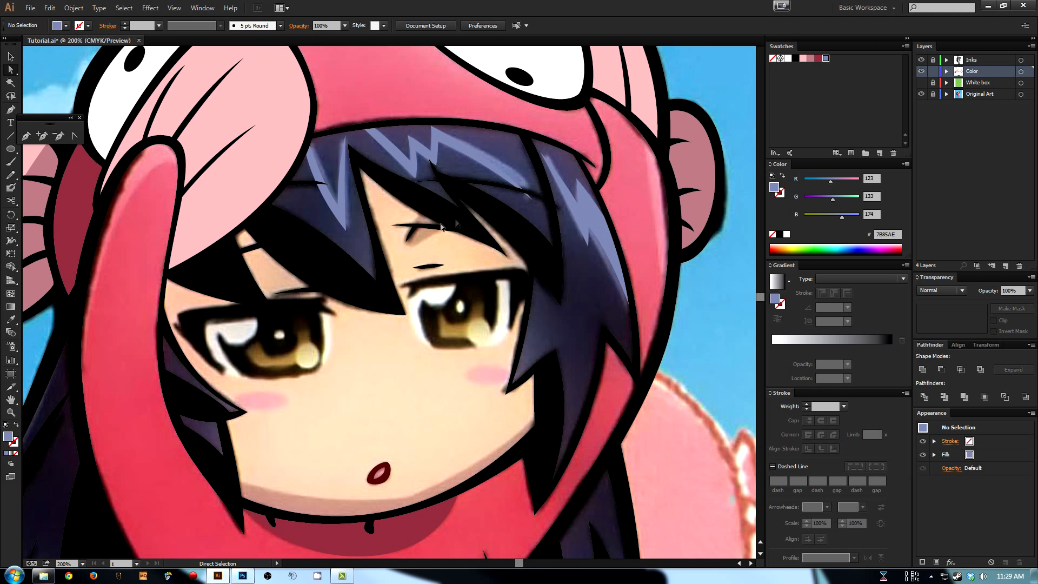
{"action": "key", "text": "i"}
{"action": "left_click", "coordinate": [583, 308]}
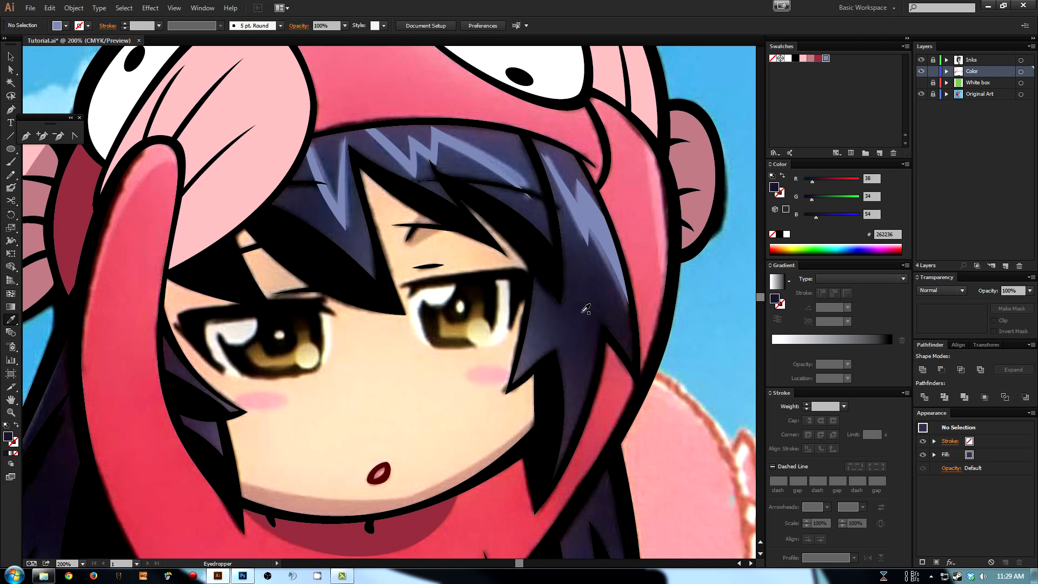
{"action": "key", "text": "a"}
{"action": "left_click", "coordinate": [595, 218]}
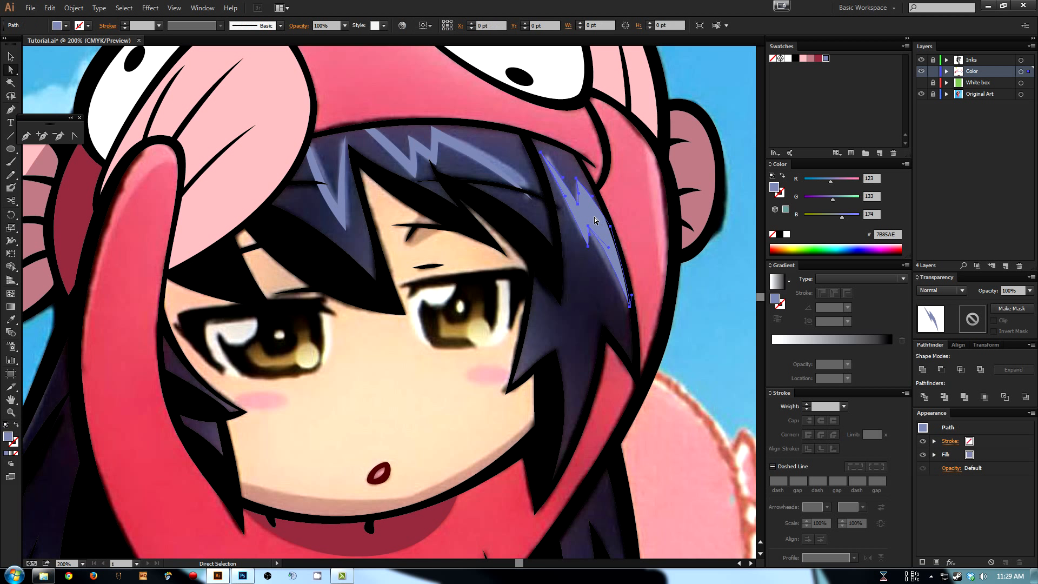
{"action": "key", "text": "i"}
{"action": "left_click", "coordinate": [577, 316]}
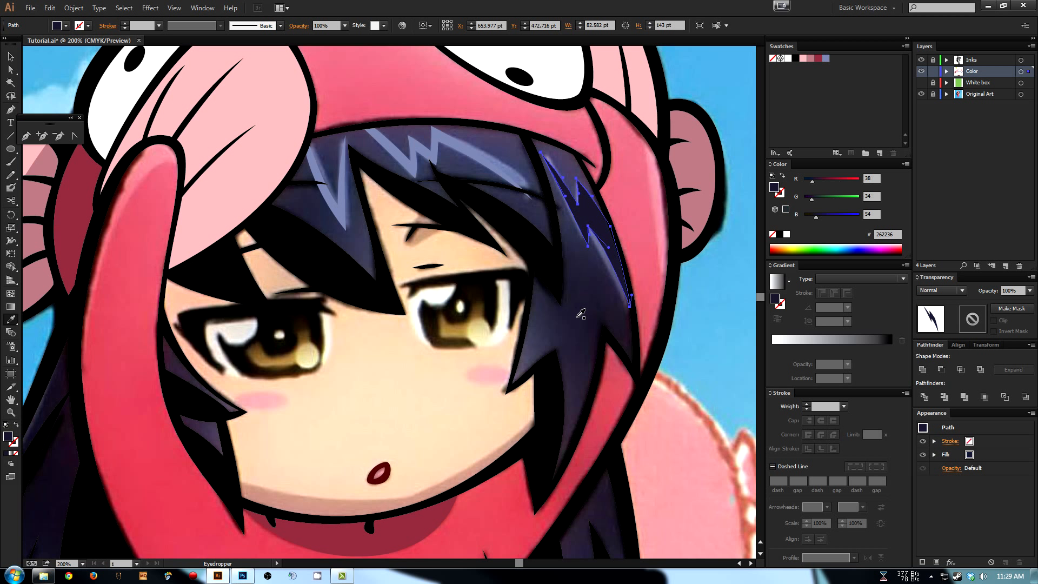
{"action": "key", "text": "ctrl+z"}
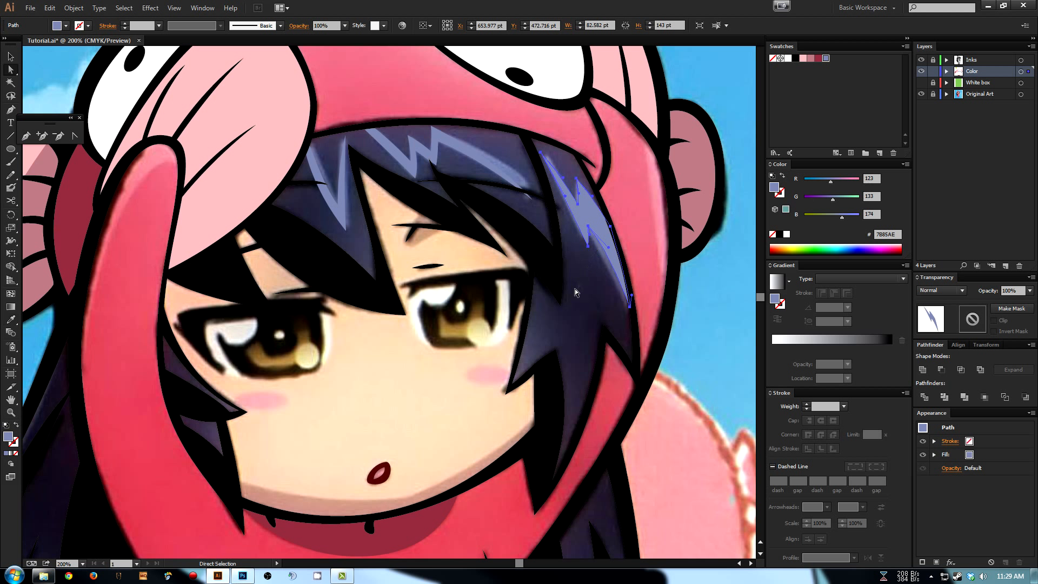
- With nothing selected, sample the dark hair color 252539 and start a Pen shape along the central bang's lower edge up to its parting
{"action": "key", "text": "ctrl+shift+a"}
{"action": "left_click", "coordinate": [576, 289]}
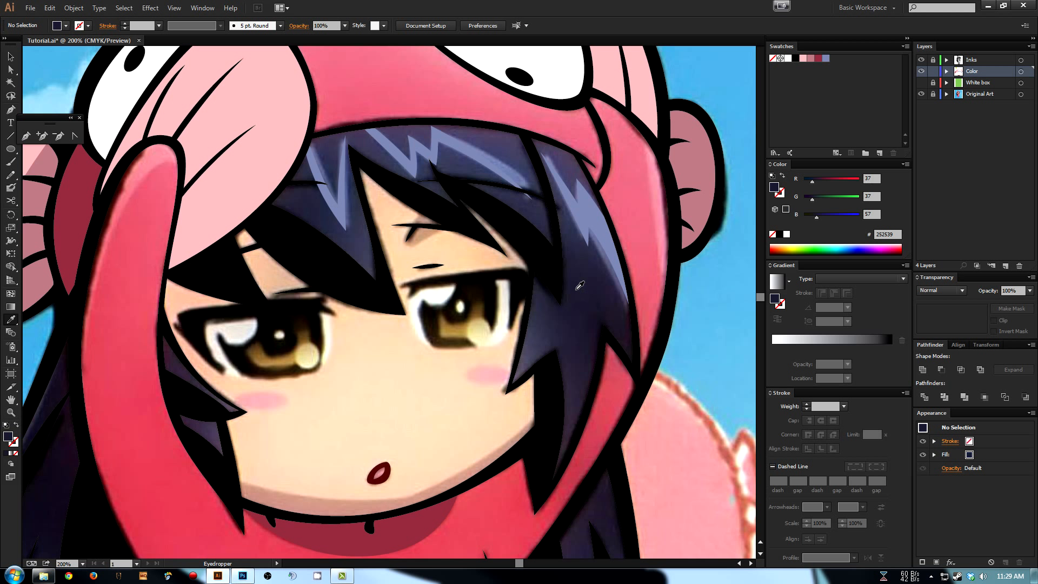
{"action": "key", "text": "p"}
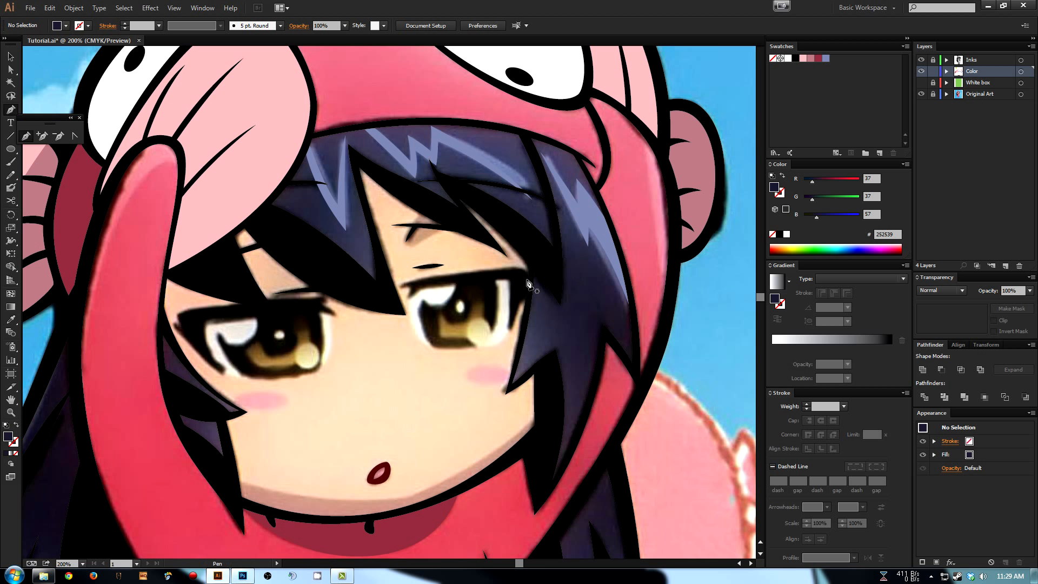
{"action": "left_click", "coordinate": [257, 213]}
{"action": "left_click_drag", "start_coordinate": [383, 293], "coordinate": [375, 234]}
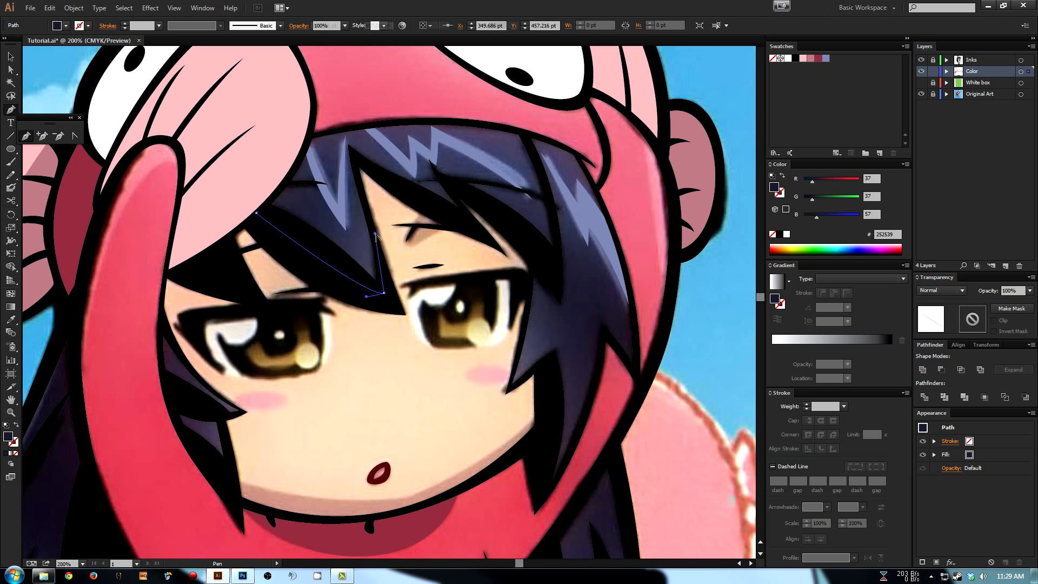
{"action": "left_click", "coordinate": [353, 157]}
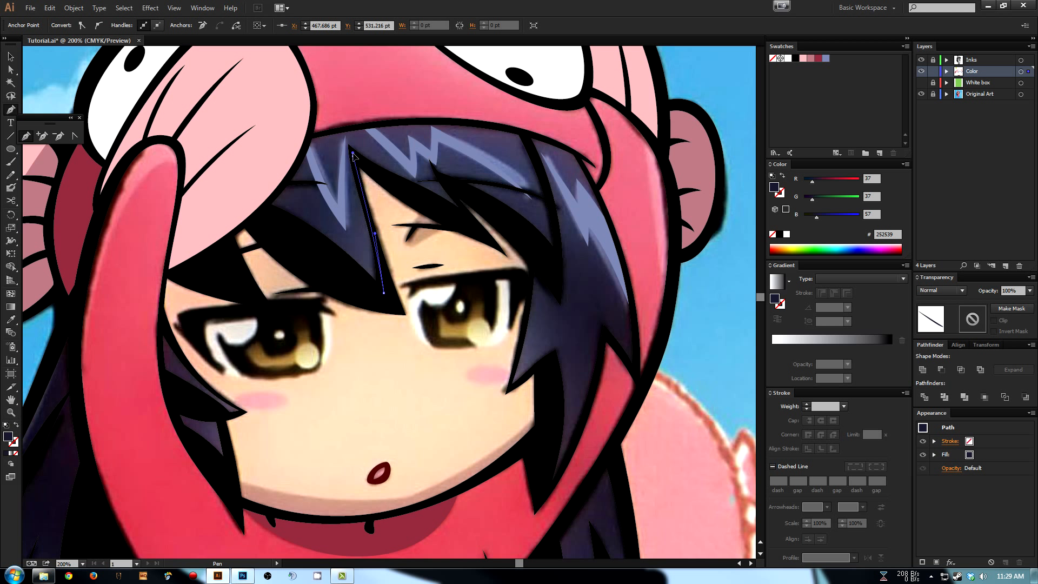
{"action": "left_click_drag", "start_coordinate": [374, 174], "coordinate": [376, 174]}
- Continue the dark hair shape along the forehead strands and down the inner edge of the side lock to its lowest tip
{"action": "left_click", "coordinate": [471, 223]}
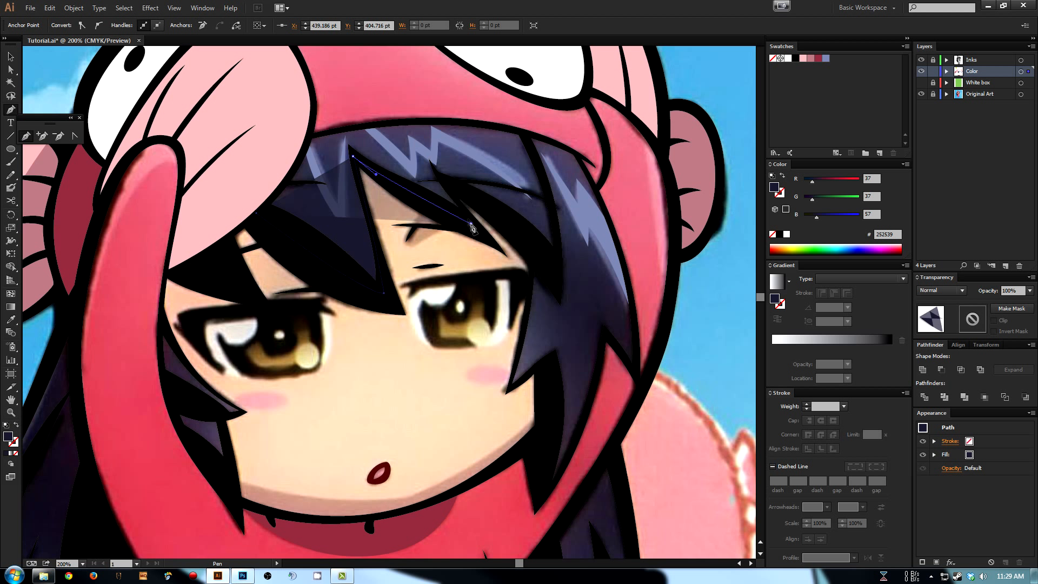
{"action": "left_click", "coordinate": [445, 179]}
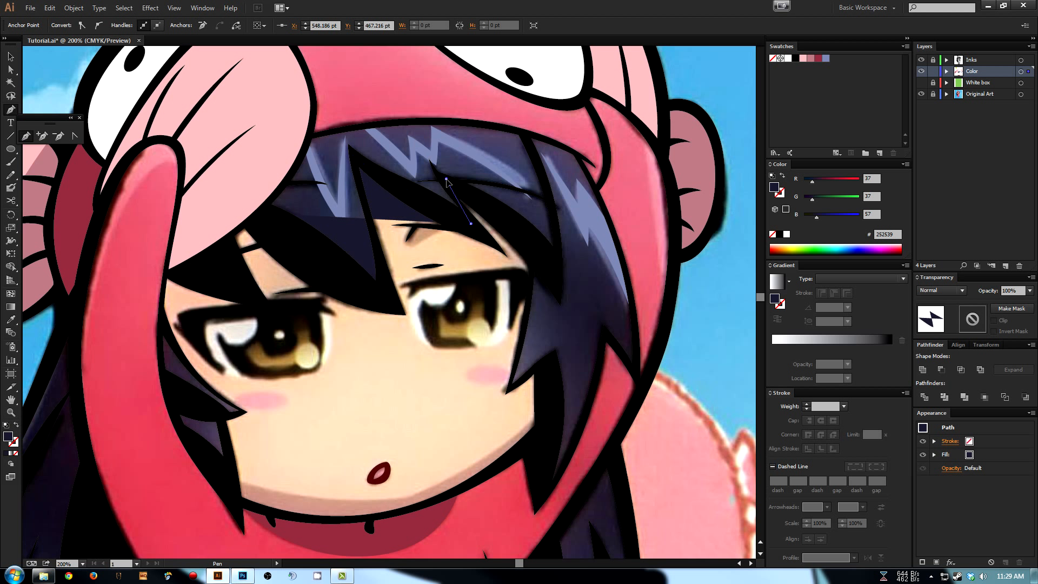
{"action": "left_click", "coordinate": [531, 257]}
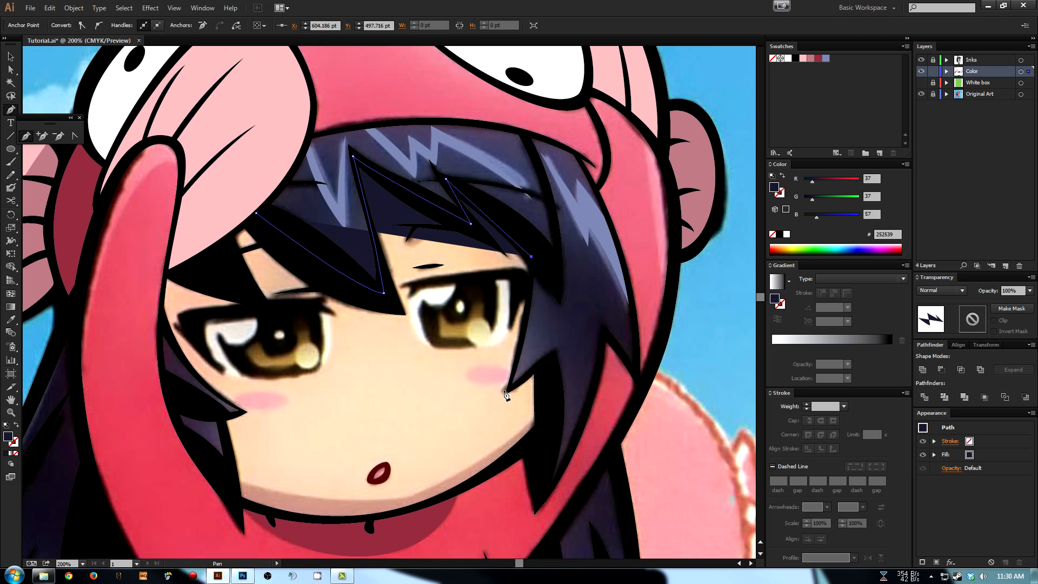
{"action": "left_click_drag", "start_coordinate": [508, 389], "coordinate": [536, 373]}
{"action": "scroll", "coordinate": [541, 432], "scroll_direction": "down", "scroll_amount": 1}
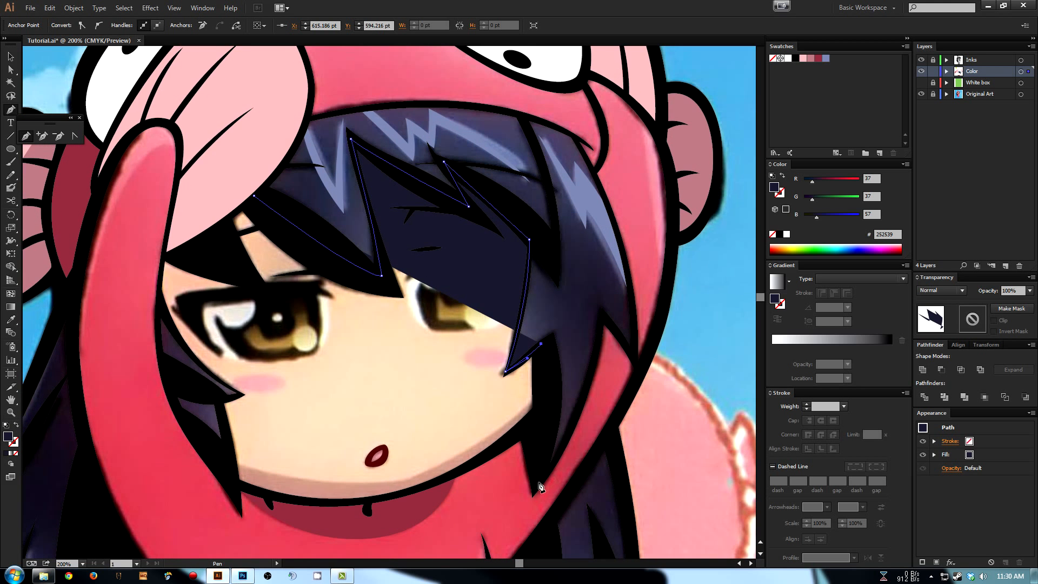
{"action": "left_click", "coordinate": [541, 484]}
- Carry the hair shape through the side lock's notch and outer tip, and up its outer edge to the hood
{"action": "scroll", "coordinate": [557, 432], "scroll_direction": "up", "scroll_amount": 4}
{"action": "scroll", "coordinate": [556, 432], "scroll_direction": "right", "scroll_amount": 2}
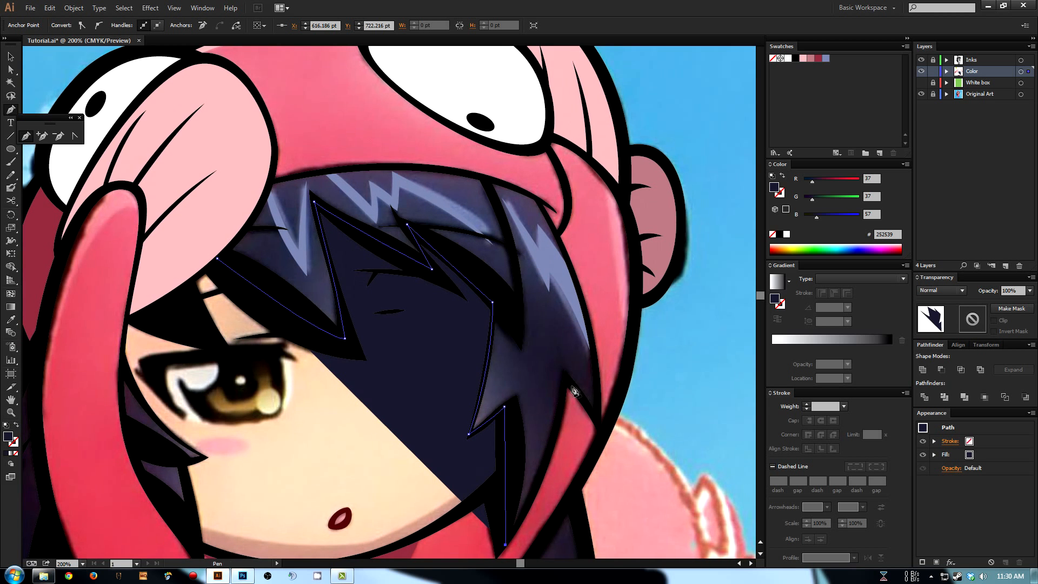
{"action": "left_click_drag", "start_coordinate": [566, 381], "coordinate": [580, 396]}
{"action": "left_click", "coordinate": [597, 421]}
{"action": "left_click_drag", "start_coordinate": [596, 292], "coordinate": [541, 292]}
{"action": "left_click", "coordinate": [540, 292]}
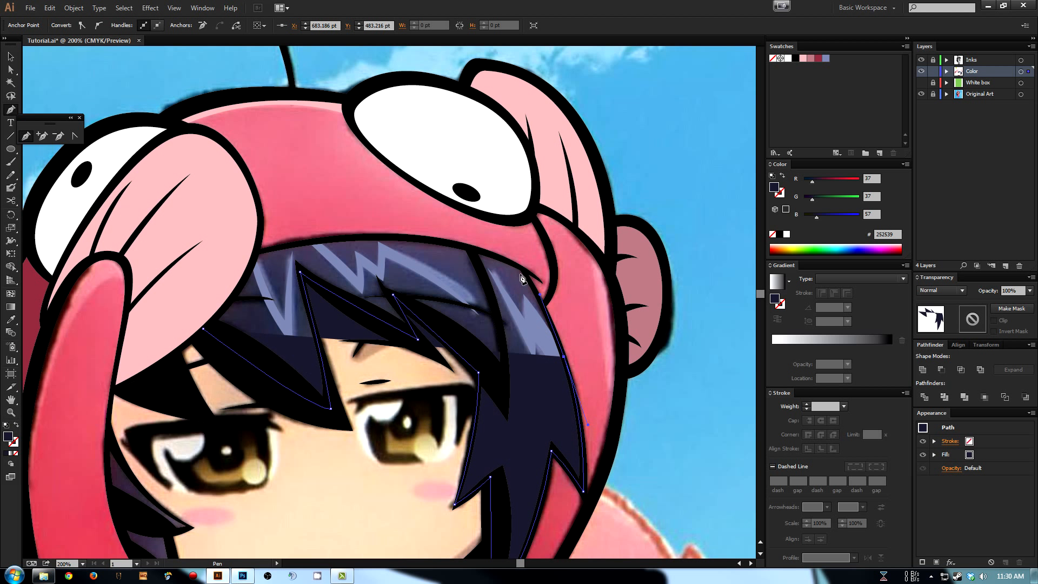
{"action": "left_click", "coordinate": [522, 269]}
{"action": "left_click_drag", "start_coordinate": [523, 270], "coordinate": [544, 309]}
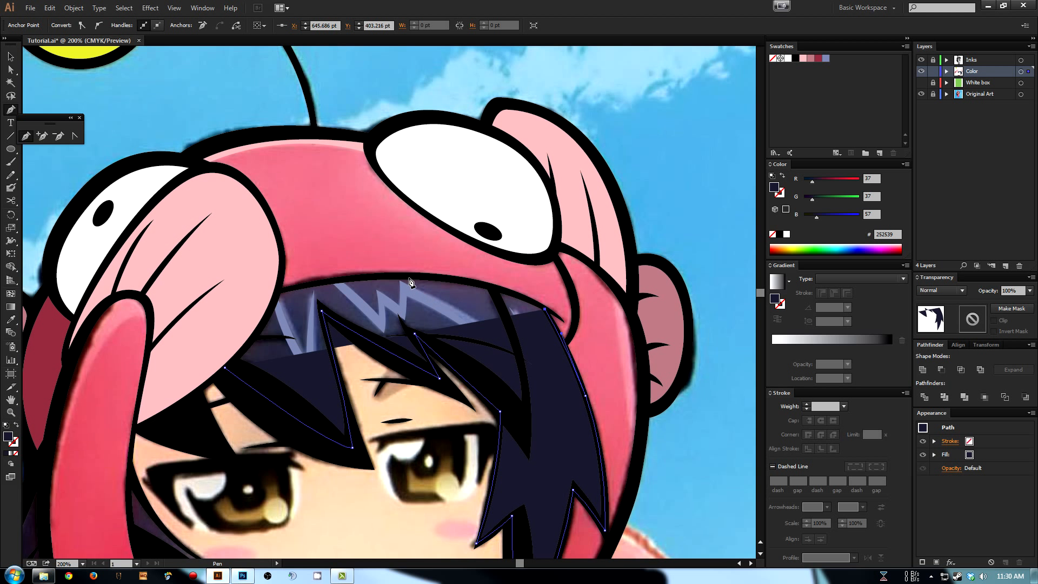
- Close the hair shape along the hood's lower rim and bend its closing edge outward beneath the pink fin
{"action": "left_click_drag", "start_coordinate": [409, 277], "coordinate": [347, 275]}
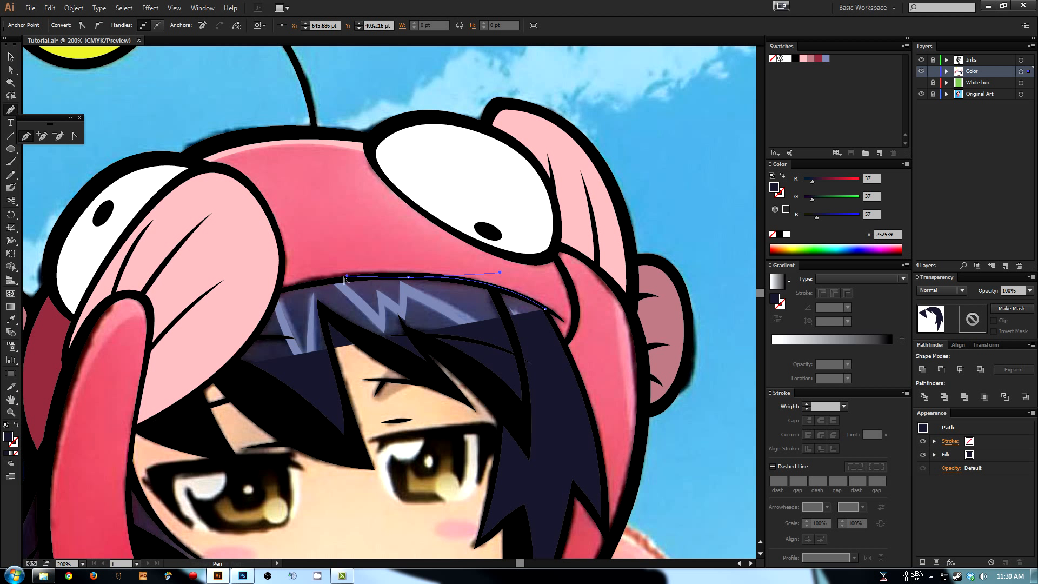
{"action": "left_click", "coordinate": [277, 292]}
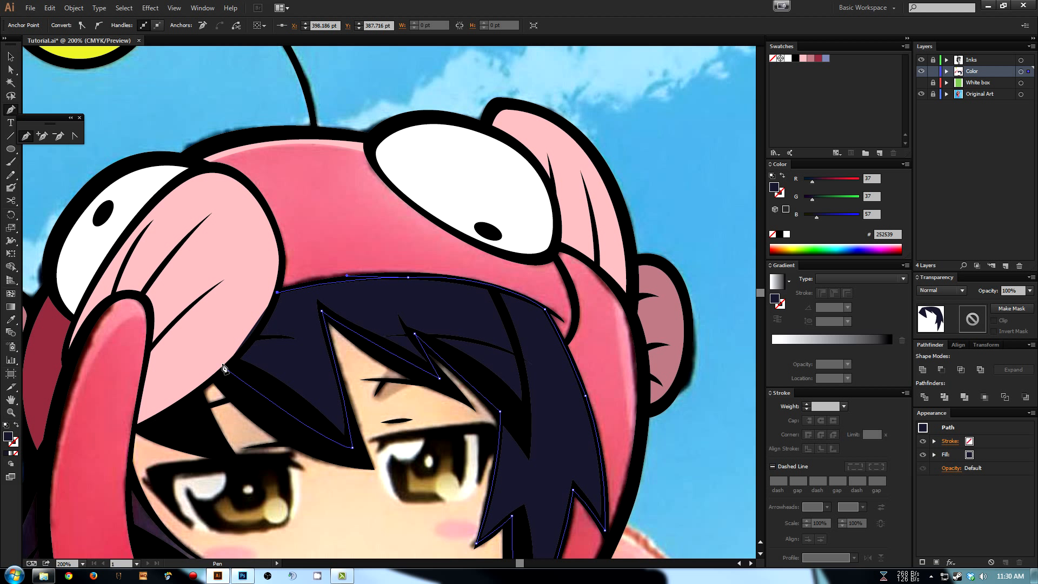
{"action": "left_click_drag", "start_coordinate": [225, 370], "coordinate": [182, 407]}
{"action": "key", "text": "a"}
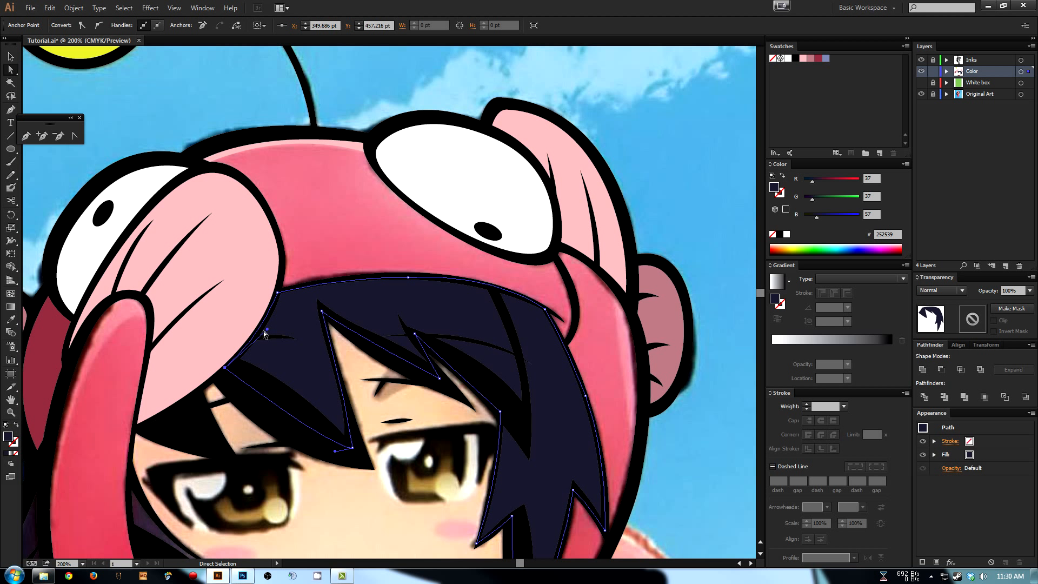
{"action": "left_click_drag", "start_coordinate": [268, 330], "coordinate": [207, 285]}
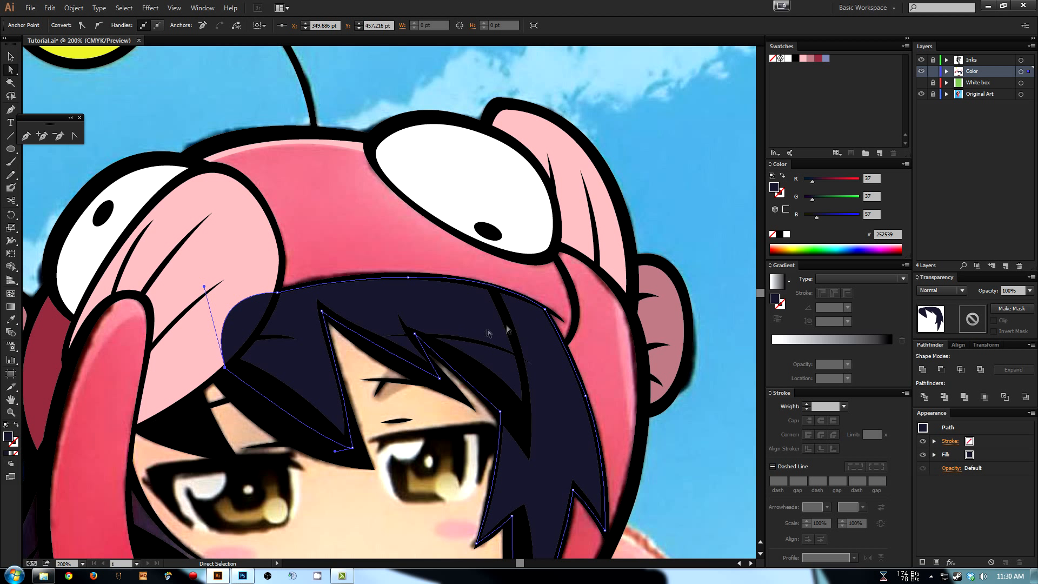
{"action": "key", "text": "v"}
{"action": "key", "text": "ctrl"}
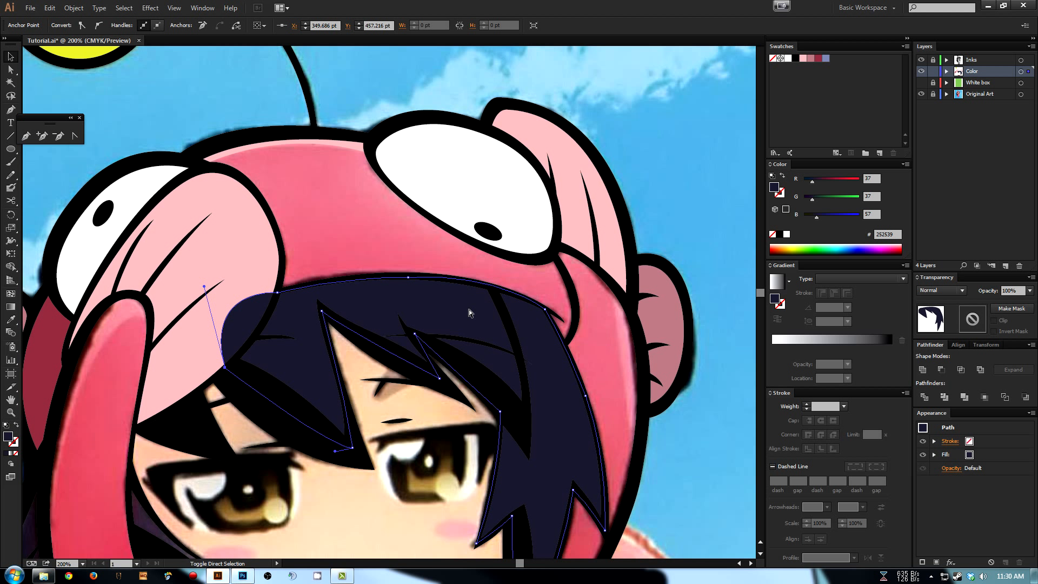
- Send the dark hair shape one level backward beneath the blue highlights and deselect it
{"action": "key", "text": "ctrl+bracketleft"}
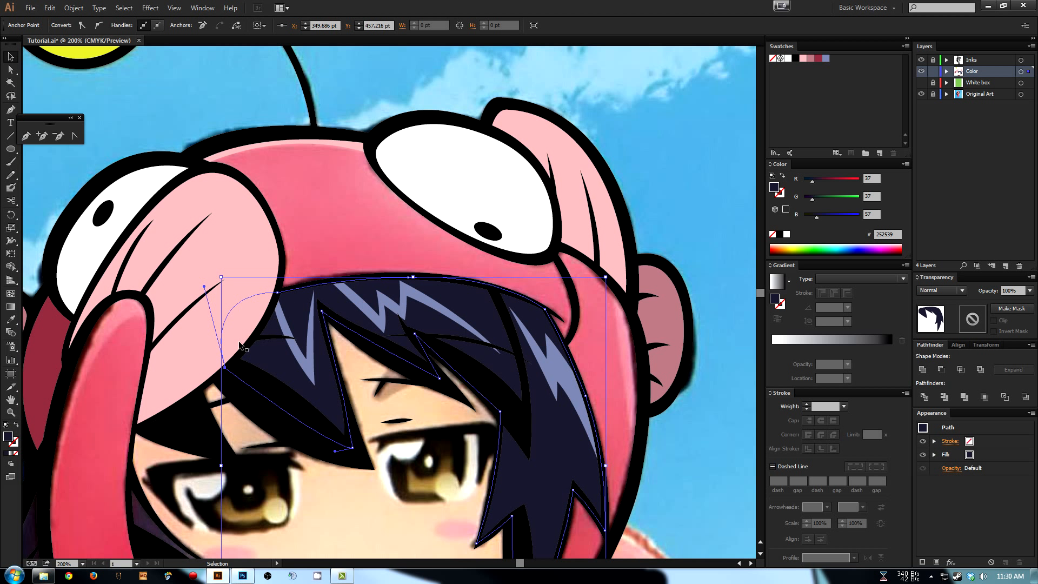
{"action": "left_click", "coordinate": [320, 226]}
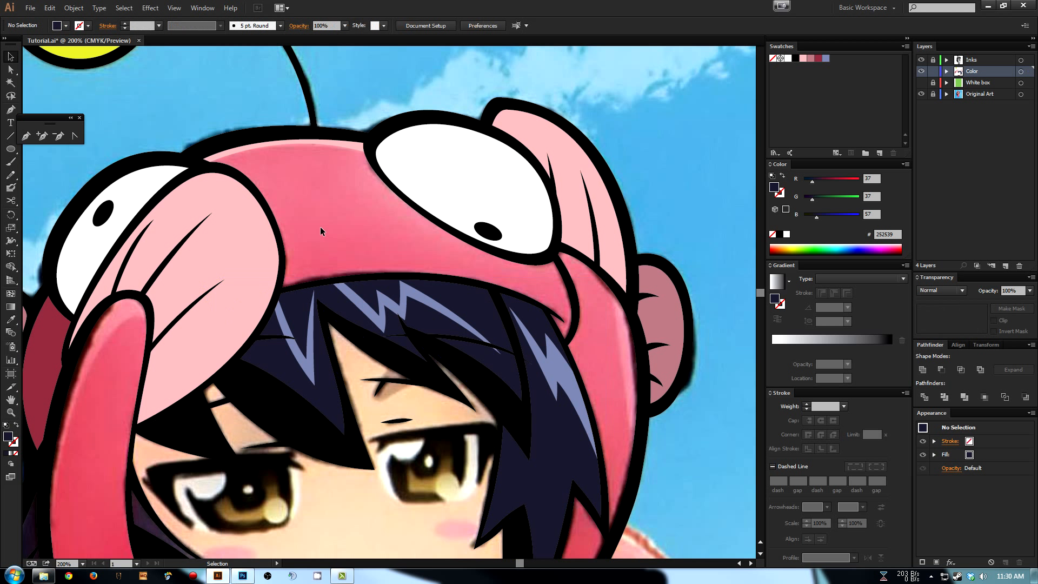
{"action": "left_click_drag", "start_coordinate": [364, 344], "coordinate": [378, 258]}
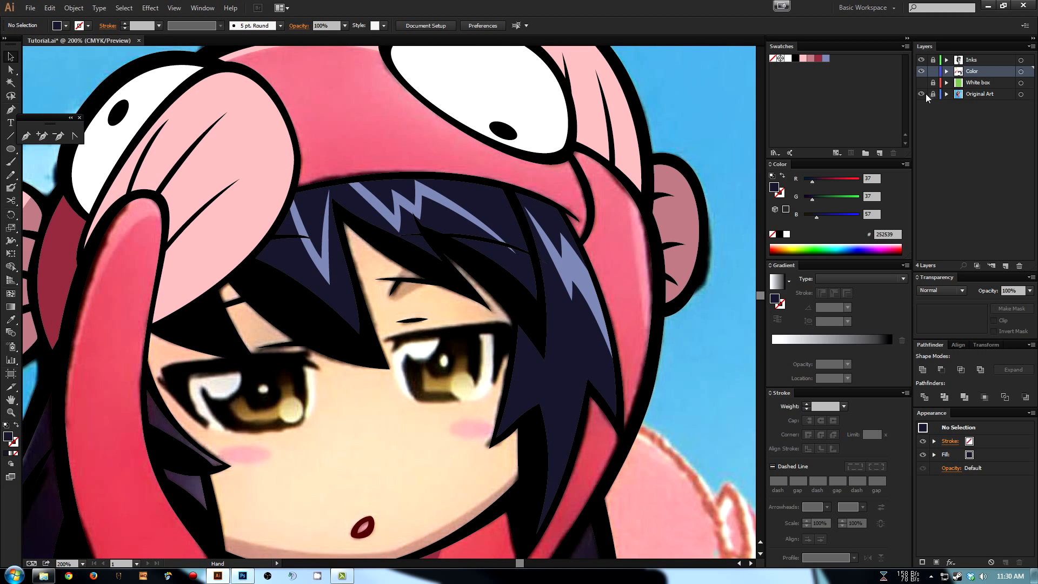
- Hide the Original Art layer and examine the colored hair, hood and fin shapes on their own
{"action": "left_click", "coordinate": [921, 94]}
{"action": "key", "text": "ctrl+minus"}
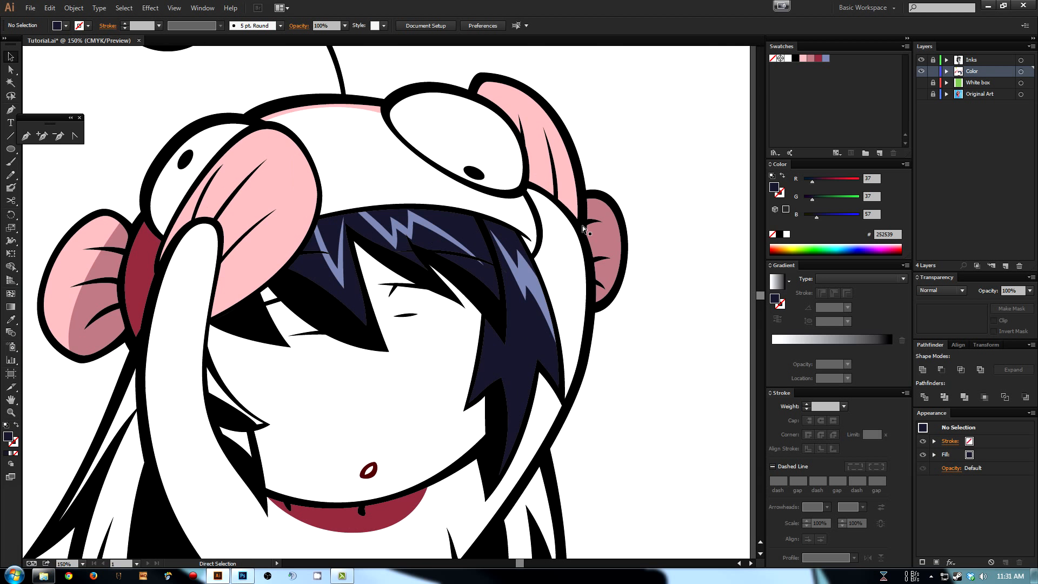
{"action": "key", "text": "ctrl+plus"}
{"action": "key", "text": "v"}
{"action": "left_click", "coordinate": [268, 217]}
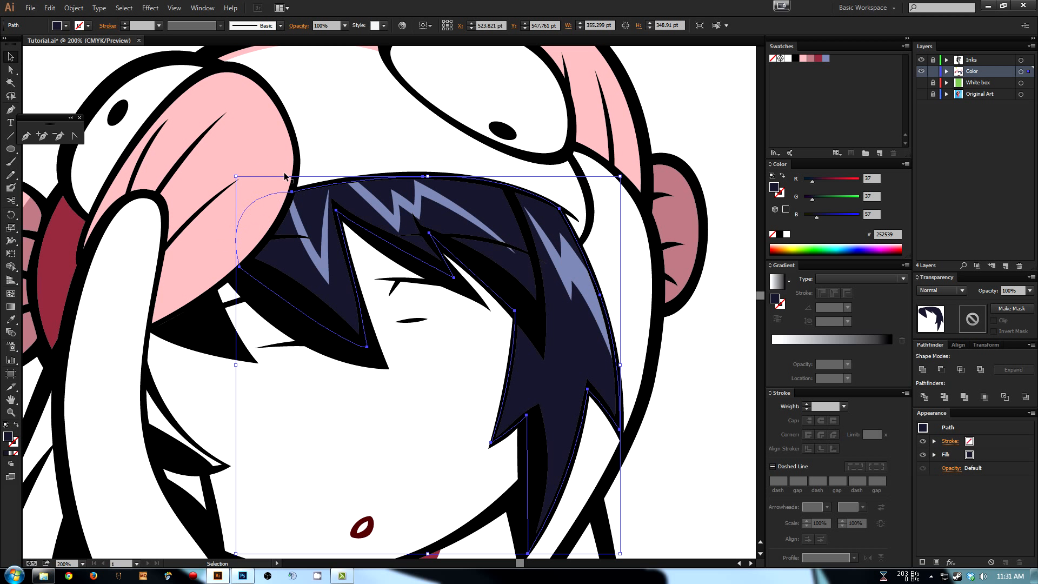
{"action": "left_click_drag", "start_coordinate": [280, 162], "coordinate": [352, 229]}
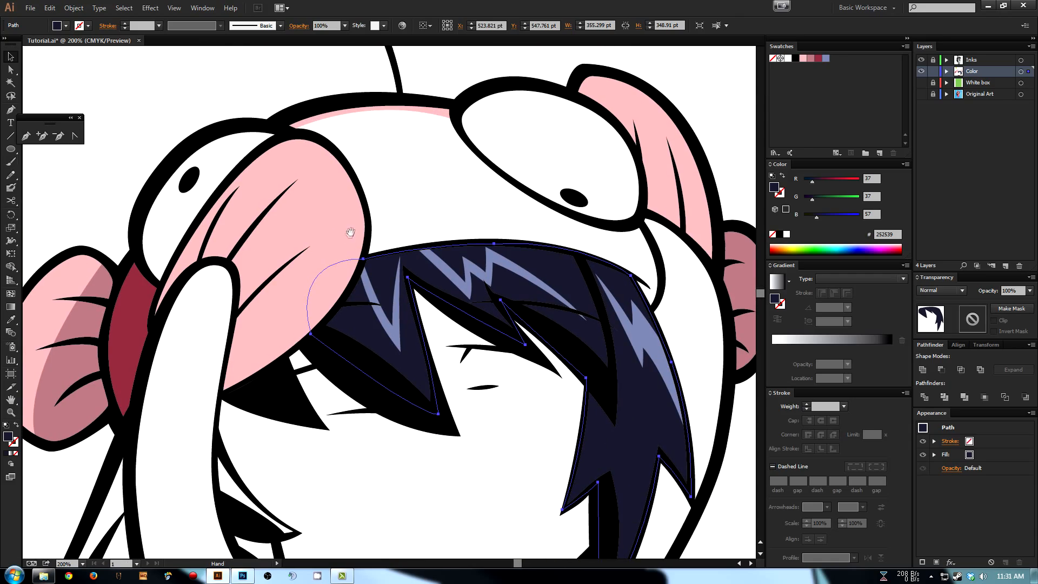
{"action": "left_click_drag", "start_coordinate": [334, 283], "coordinate": [400, 213]}
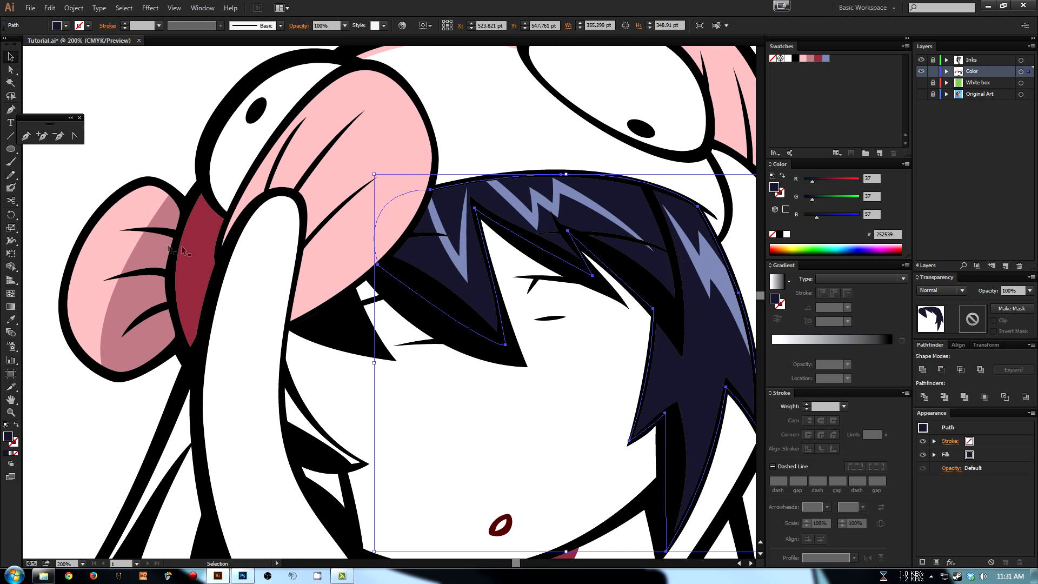
- Reshape the inner curve of the dusky pink shadow on the outer ear fin by adjusting its upper anchor's handle, and check the curve
{"action": "left_click", "coordinate": [127, 246]}
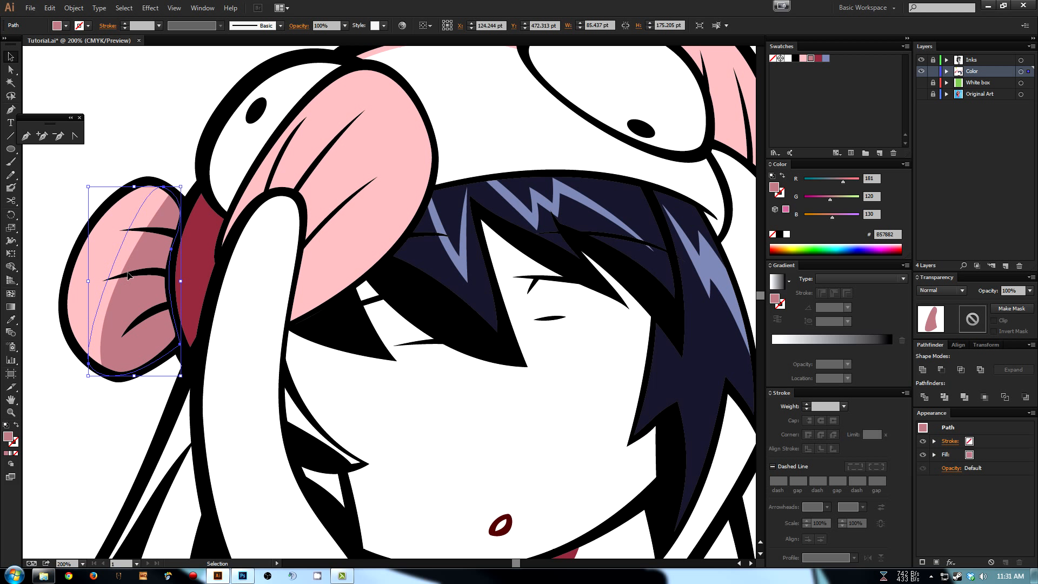
{"action": "key", "text": "a"}
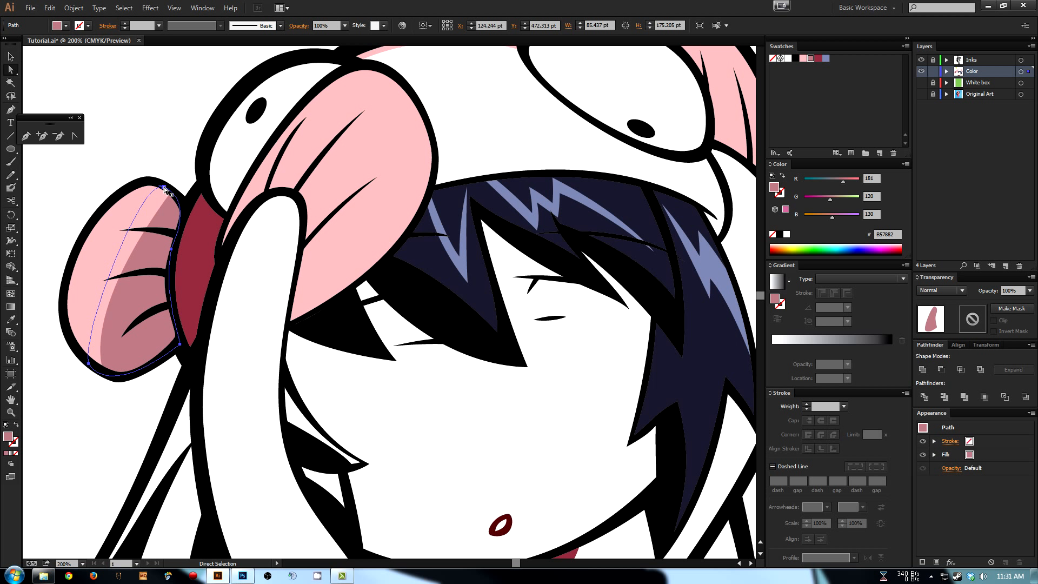
{"action": "left_click", "coordinate": [164, 187]}
{"action": "left_click_drag", "start_coordinate": [141, 177], "coordinate": [127, 298]}
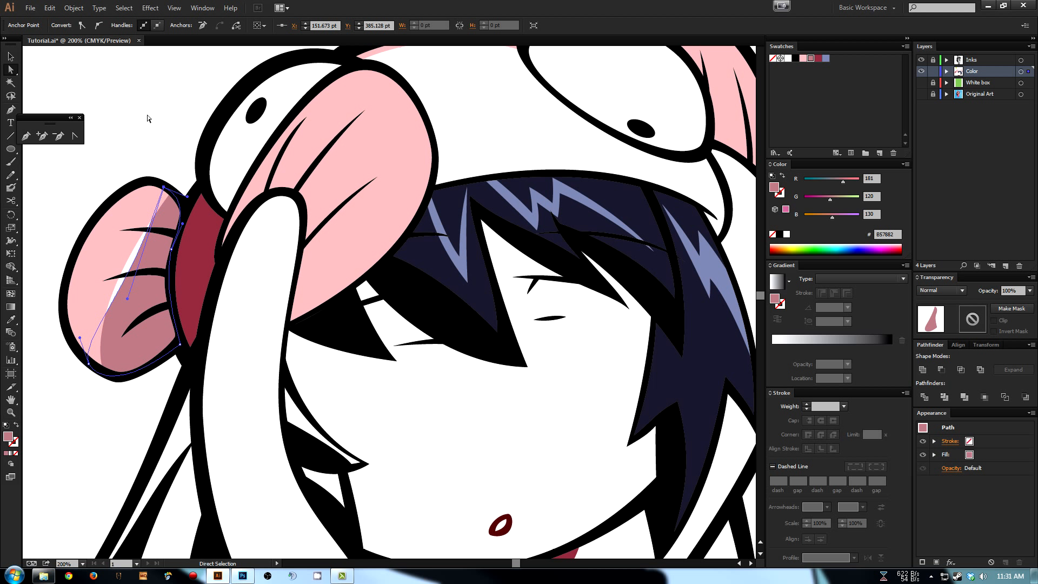
{"action": "key", "text": "alt"}
{"action": "left_click_drag", "start_coordinate": [129, 301], "coordinate": [139, 185]}
{"action": "left_click", "coordinate": [152, 158]}
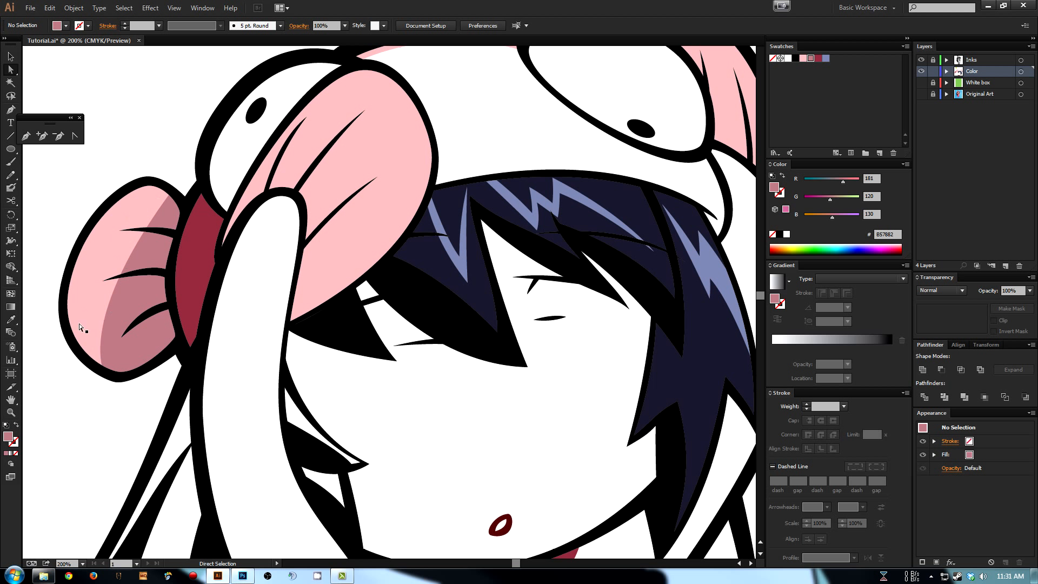
{"action": "left_click", "coordinate": [142, 248]}
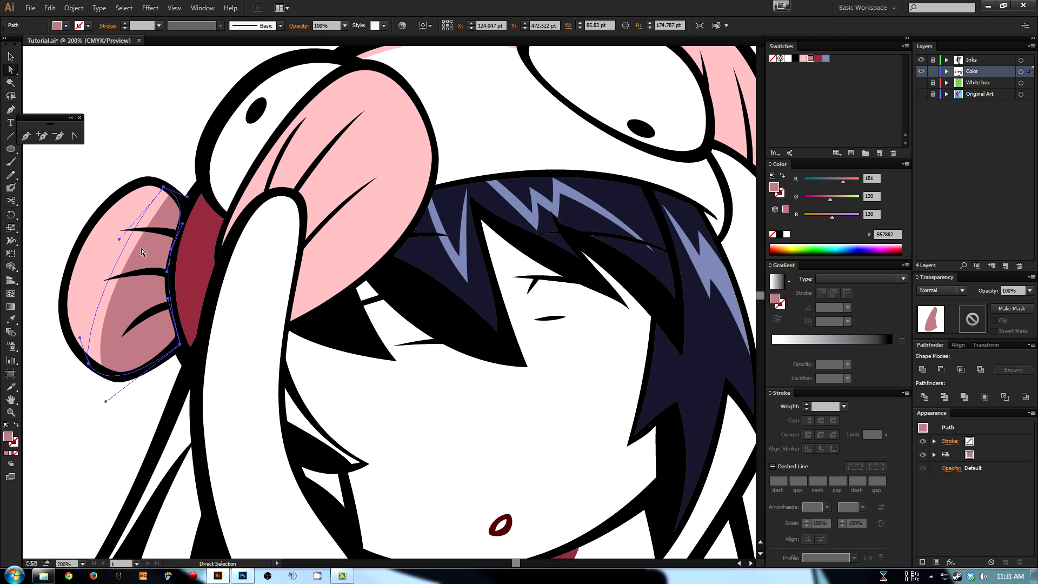
{"action": "left_click", "coordinate": [151, 135]}
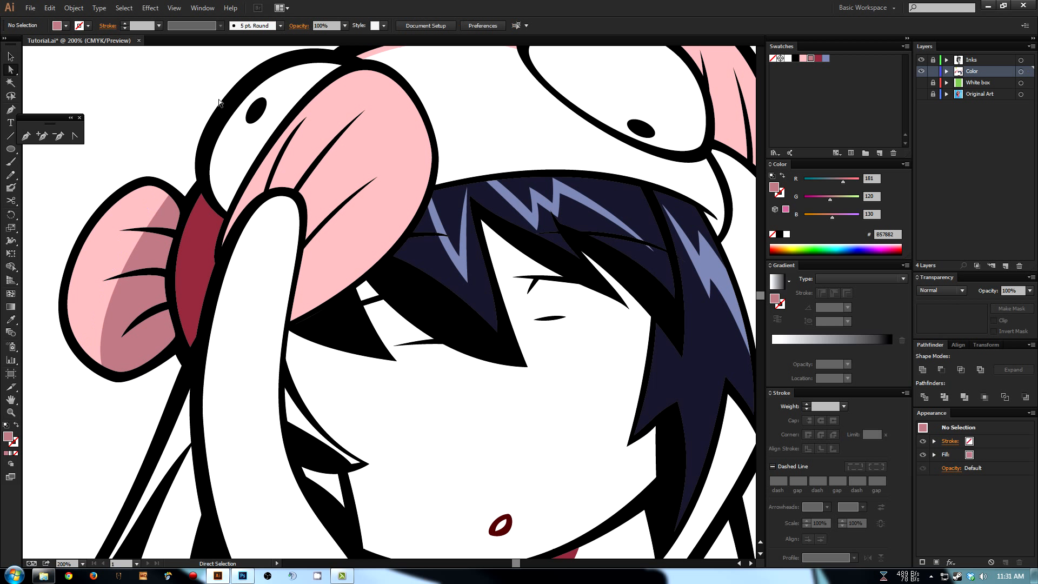
{"action": "left_click_drag", "start_coordinate": [221, 105], "coordinate": [211, 127]}
{"action": "left_click", "coordinate": [136, 272]}
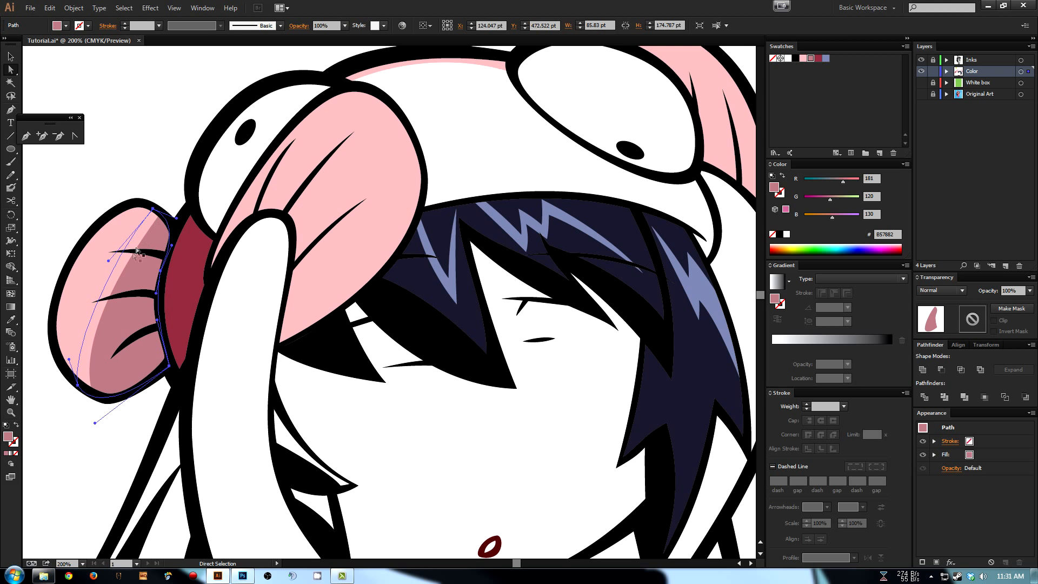
{"action": "left_click", "coordinate": [142, 122]}
- Show the Original Art layer again and pick up the light pink fill F7B5BA from the hood's upper fin
{"action": "left_click_drag", "start_coordinate": [345, 134], "coordinate": [215, 209]}
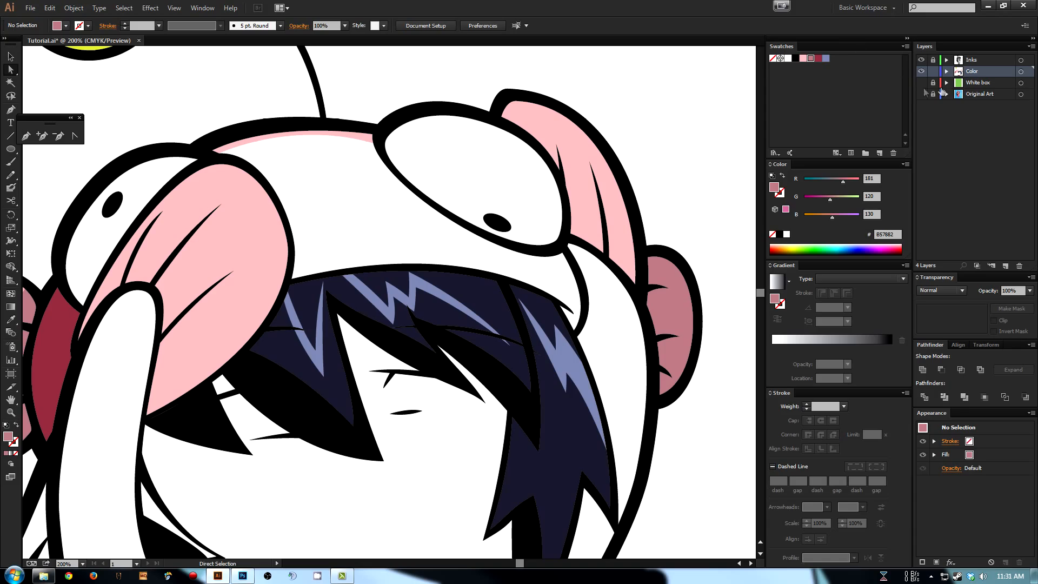
{"action": "left_click", "coordinate": [920, 94]}
{"action": "left_click_drag", "start_coordinate": [587, 267], "coordinate": [555, 254]}
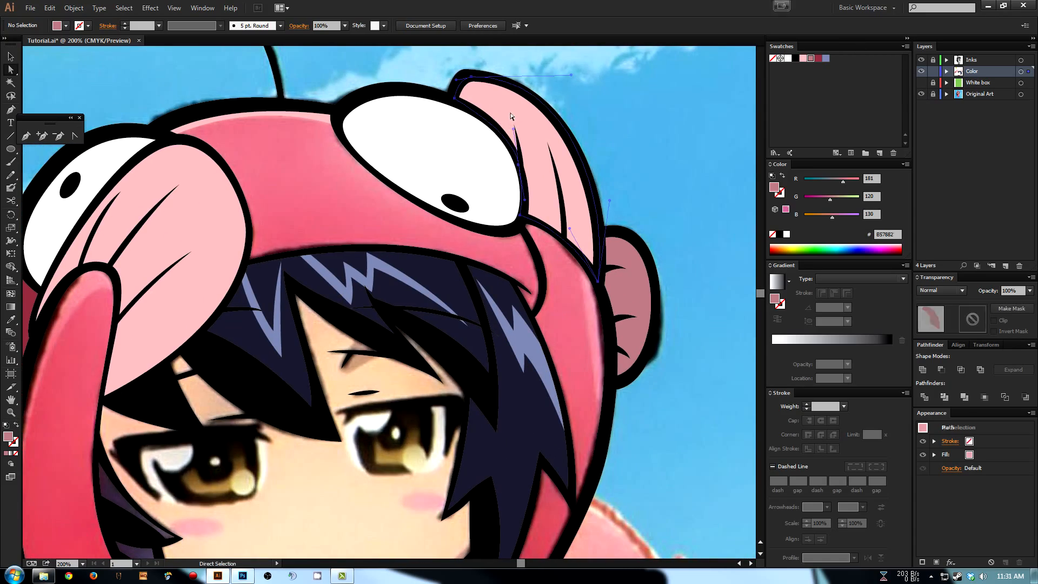
{"action": "left_click", "coordinate": [510, 121]}
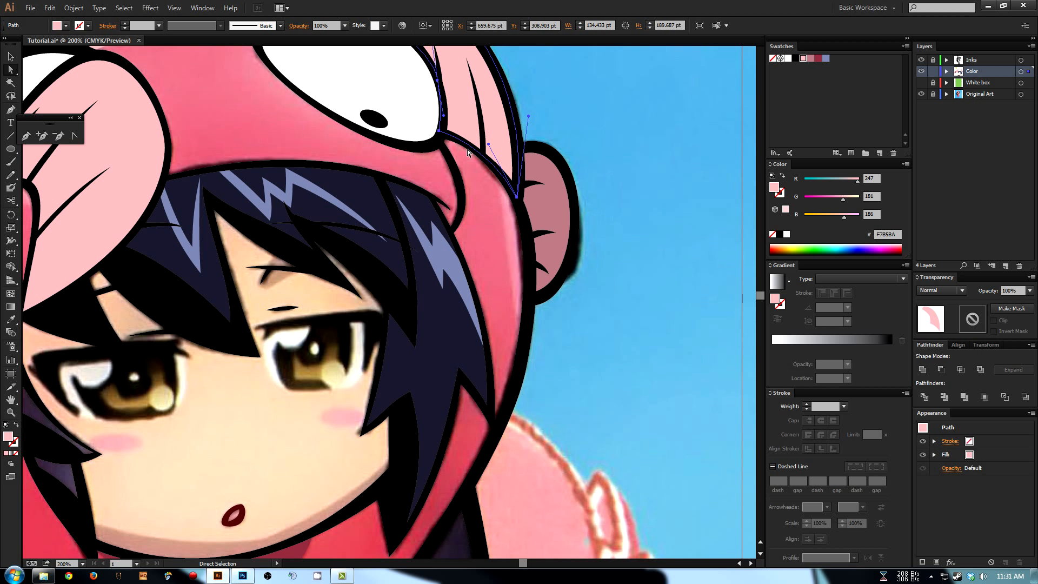
- Draw a closed light pink Pen highlight along the hood's outer edge beside the small ear fin, and deselect it
{"action": "key", "text": "p"}
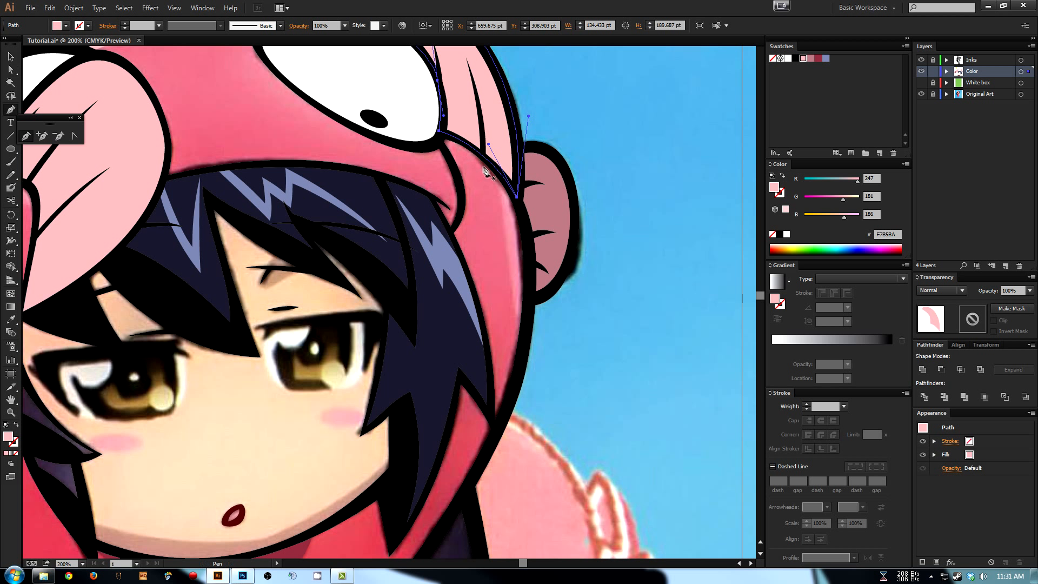
{"action": "left_click", "coordinate": [500, 178]}
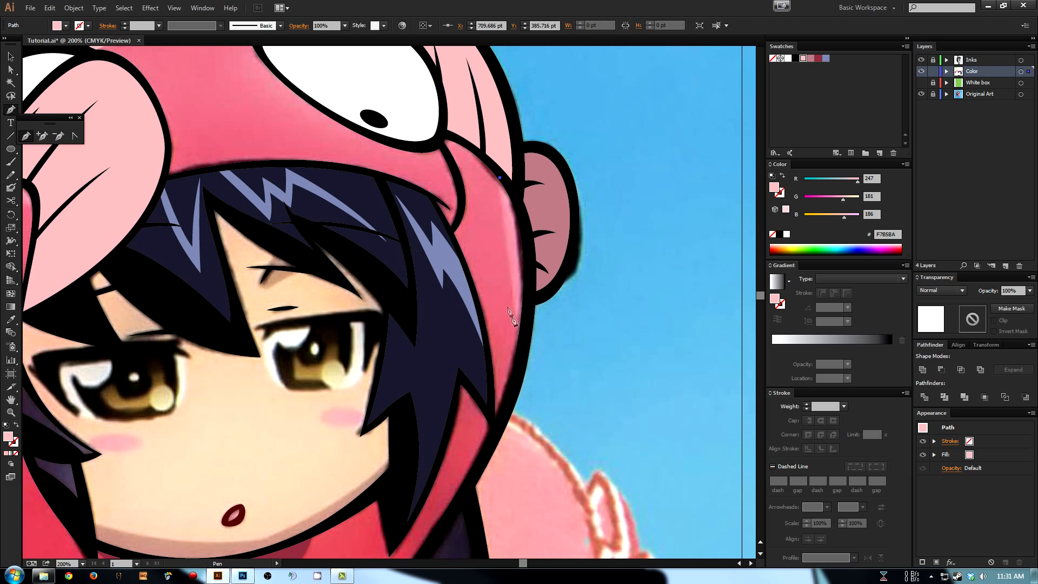
{"action": "mouse_move", "coordinate": [517, 349]}
{"action": "left_mouse_down"}
{"action": "mouse_move", "coordinate": [544, 285]}
{"action": "mouse_move", "coordinate": [525, 338]}
{"action": "left_mouse_up"}
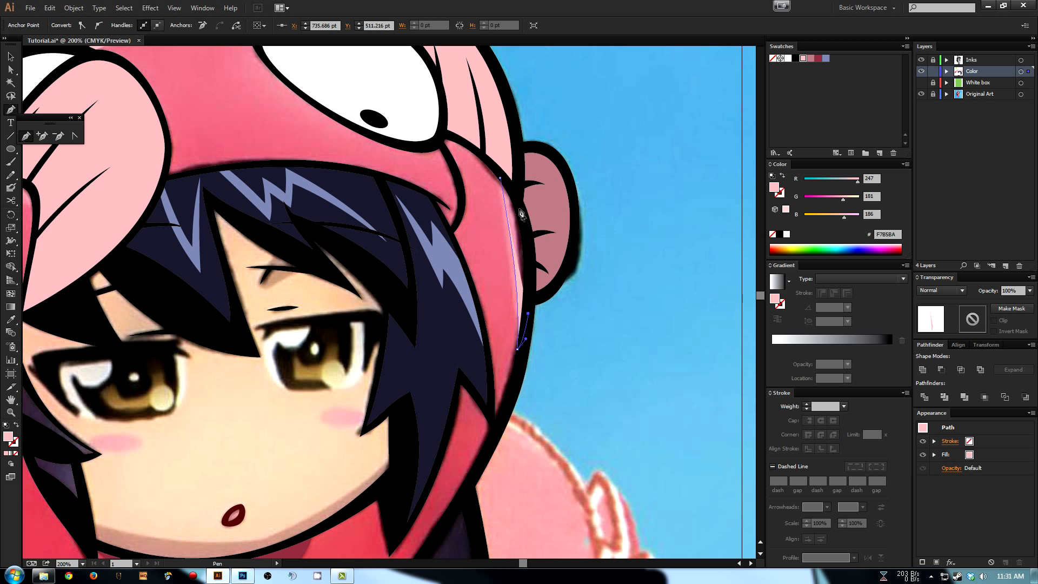
{"action": "left_click_drag", "start_coordinate": [499, 177], "coordinate": [469, 147]}
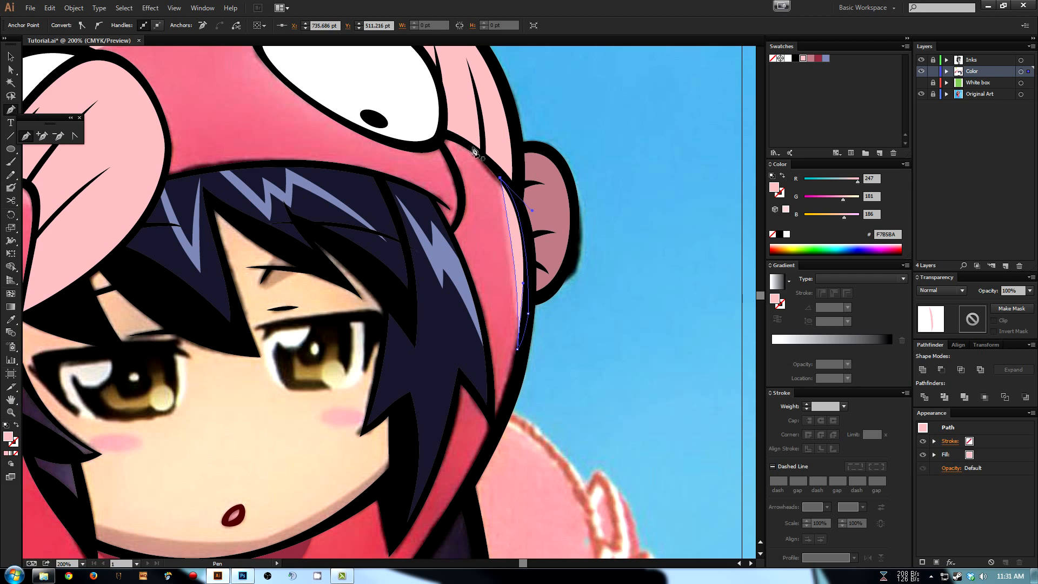
{"action": "key", "text": "a"}
{"action": "left_click", "coordinate": [619, 163]}
- Look over the whole character and examine the torso, the back hair and the area around them up close
{"action": "key", "text": "space"}
{"action": "left_click_drag", "start_coordinate": [588, 178], "coordinate": [613, 179]}
{"action": "key", "text": "ctrl+minus"}
{"action": "key", "text": "ctrl+minus"}
{"action": "key", "text": "ctrl+minus"}
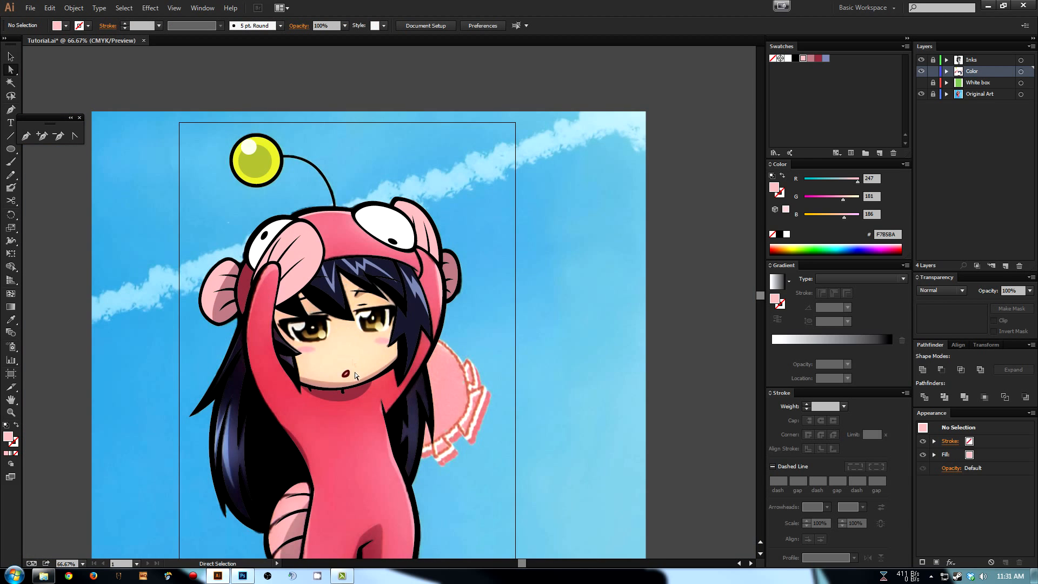
{"action": "key", "text": "space"}
{"action": "left_click_drag", "start_coordinate": [370, 390], "coordinate": [382, 260]}
{"action": "key", "text": "z"}
{"action": "left_click_drag", "start_coordinate": [367, 188], "coordinate": [531, 385]}
{"action": "key", "text": "a"}
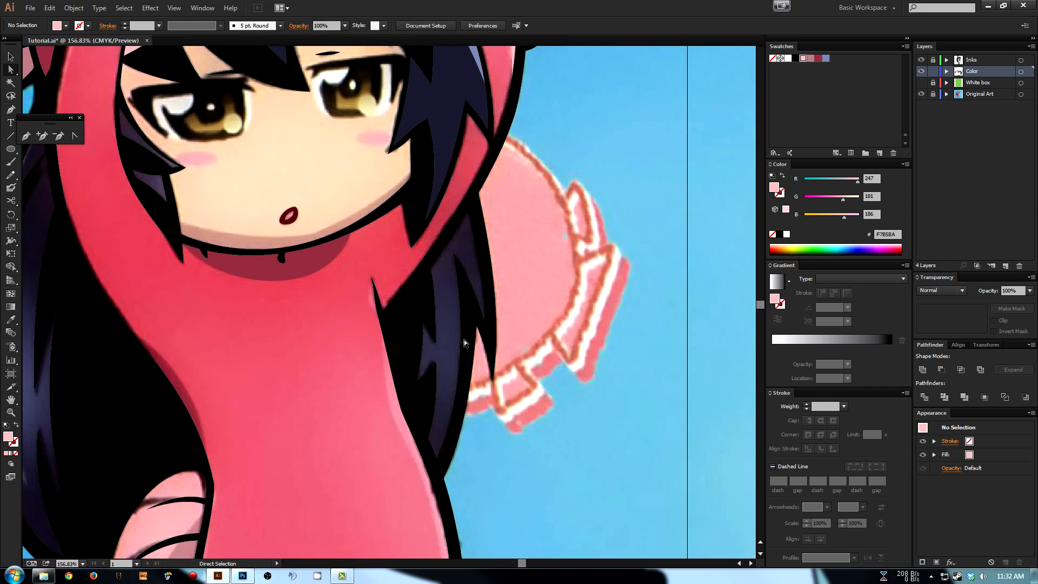
- Swap the dark hair shape's fill and stroke to examine the original hair beneath it, and swap them back
{"action": "scroll", "coordinate": [453, 333], "scroll_direction": "up", "scroll_amount": 5}
{"action": "left_click", "coordinate": [454, 313]}
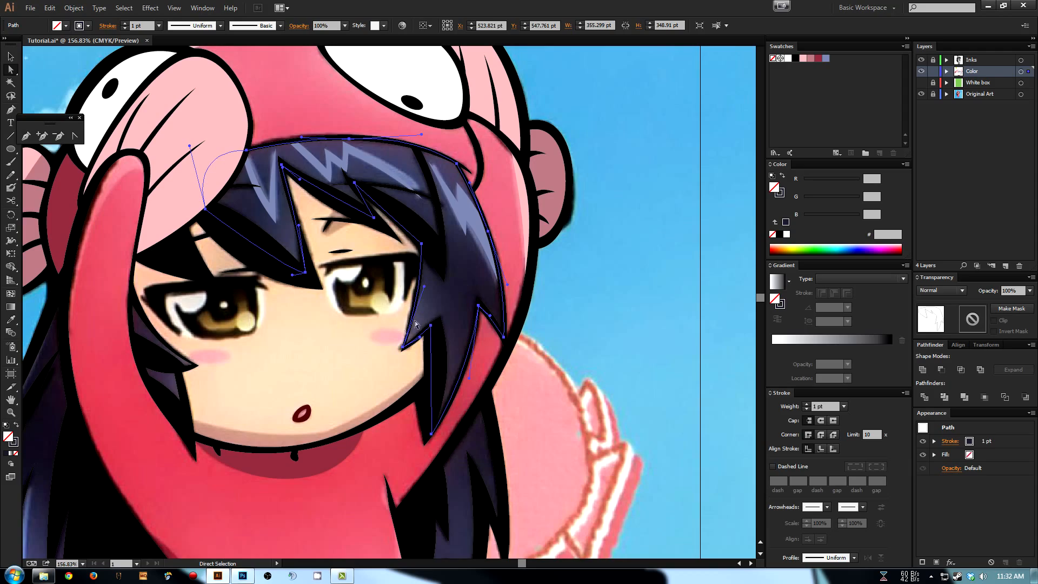
{"action": "key", "text": "space"}
{"action": "left_click_drag", "start_coordinate": [448, 418], "coordinate": [408, 255]}
{"action": "key", "text": "space"}
{"action": "left_click_drag", "start_coordinate": [390, 289], "coordinate": [429, 171]}
{"action": "mouse_move", "coordinate": [398, 368]}
{"action": "left_mouse_down"}
{"action": "mouse_move", "coordinate": [416, 189]}
{"action": "mouse_move", "coordinate": [471, 463]}
{"action": "left_mouse_up"}
{"action": "key", "text": "shift+x"}
- With nothing selected, hide the Inks and Color layers to examine the original artwork, and show them again
{"action": "key", "text": "space"}
{"action": "left_click_drag", "start_coordinate": [532, 157], "coordinate": [530, 372]}
{"action": "key", "text": "space"}
{"action": "left_click_drag", "start_coordinate": [440, 386], "coordinate": [523, 159]}
{"action": "left_click_drag", "start_coordinate": [424, 459], "coordinate": [510, 250]}
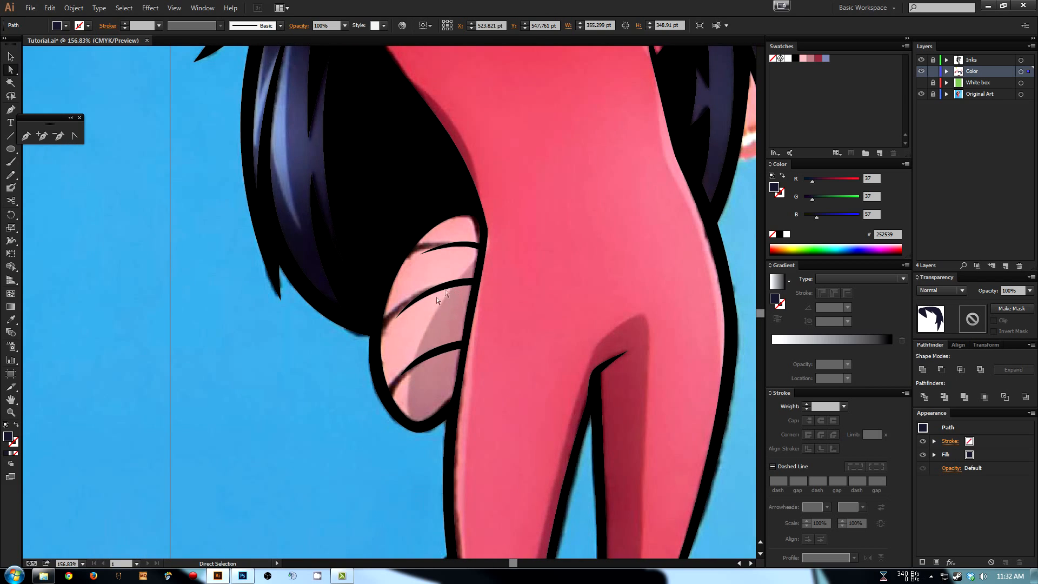
{"action": "left_click", "coordinate": [533, 273]}
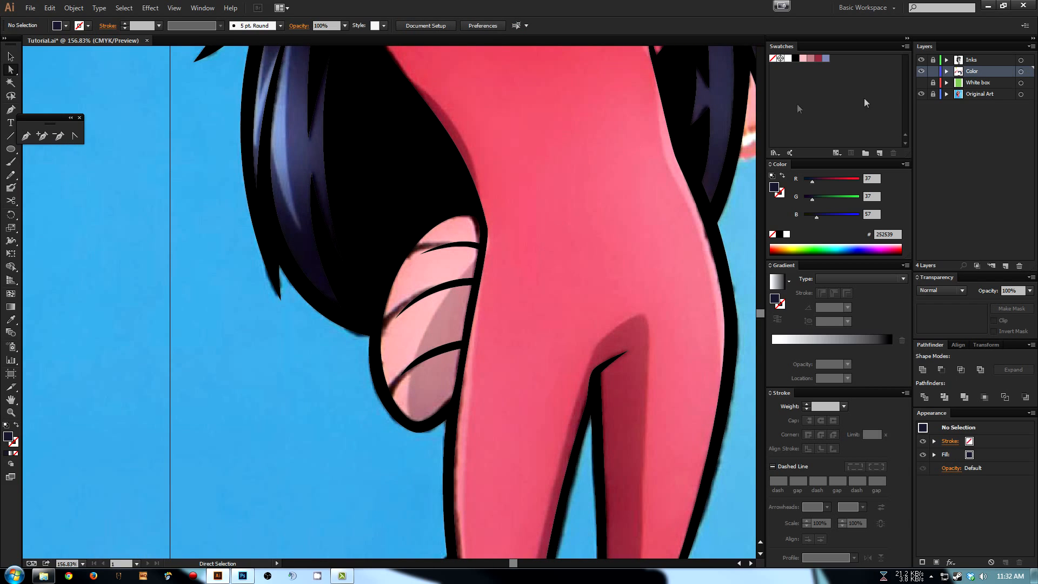
{"action": "left_click", "coordinate": [922, 61]}
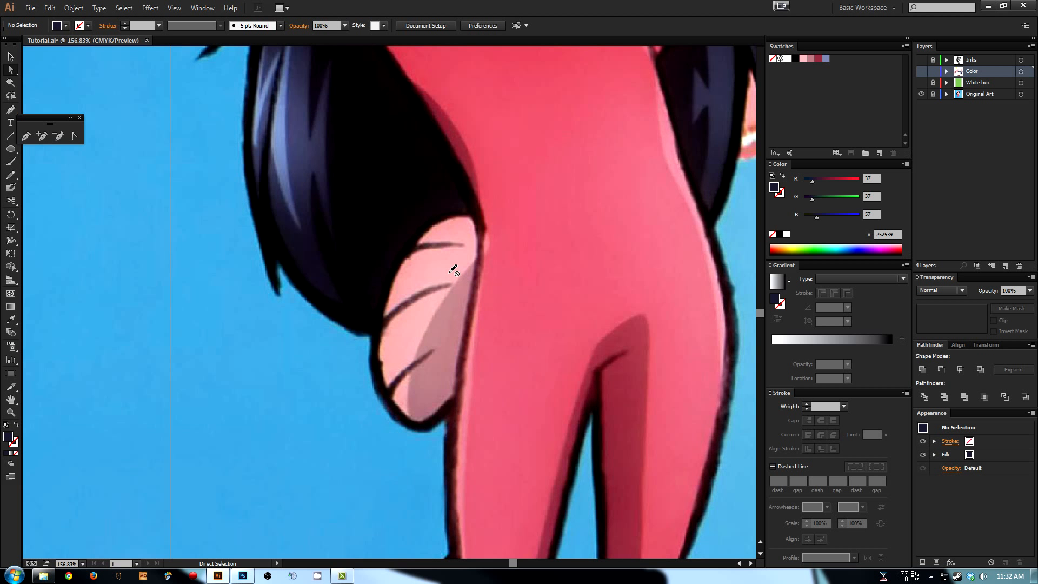
{"action": "key", "text": "ctrl+minus"}
{"action": "key", "text": "ctrl+minus"}
{"action": "key", "text": "ctrl+minus"}
{"action": "left_click_drag", "start_coordinate": [455, 223], "coordinate": [448, 299]}
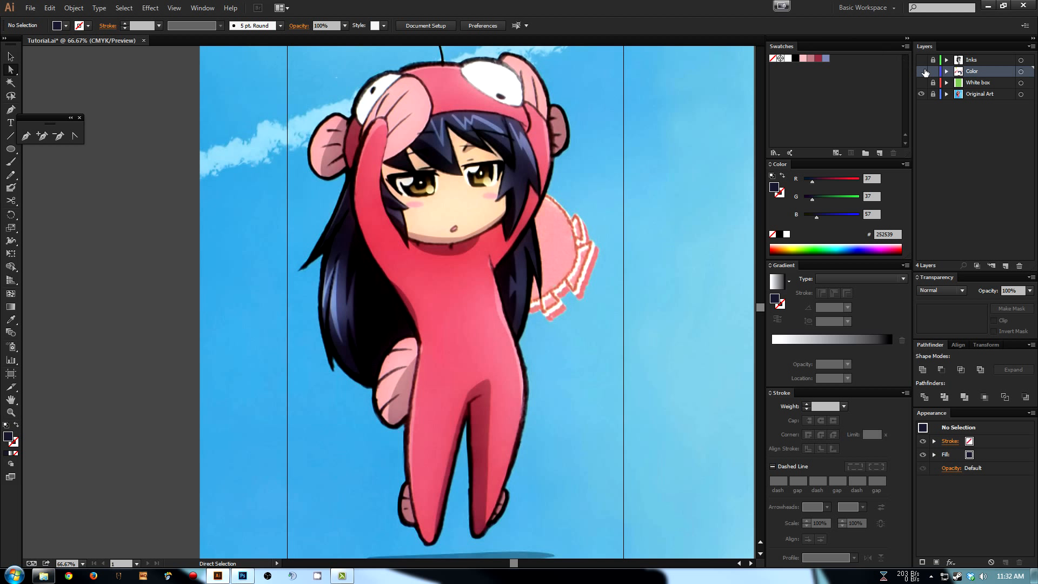
{"action": "left_click", "coordinate": [920, 59]}
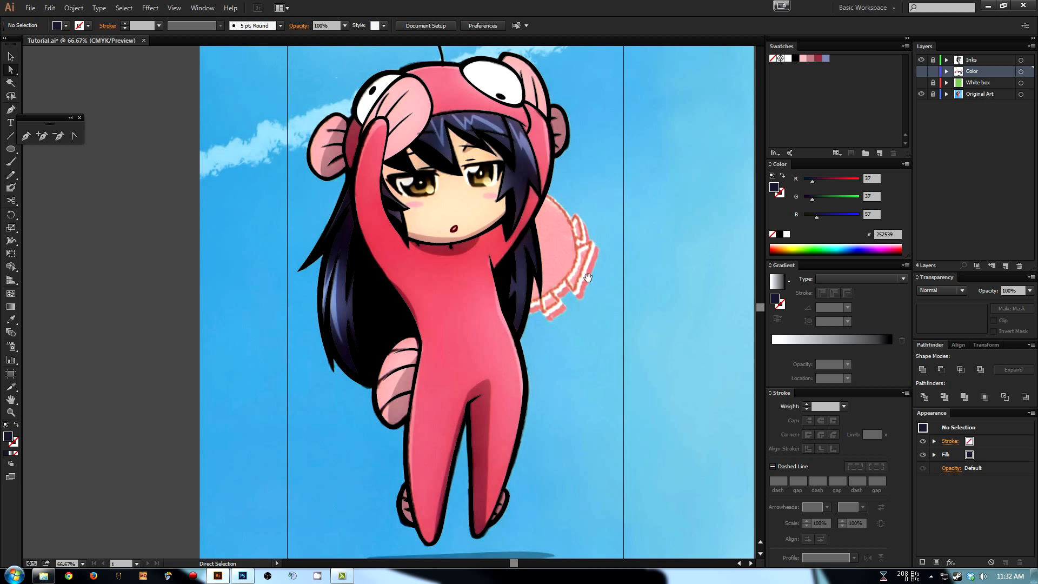
- Set the fill to the light pink swatch F7B5BA and start a Pen shape along the hip fin's shadow boundary from its lower tip up to the suit
{"action": "key", "text": "z"}
{"action": "left_click_drag", "start_coordinate": [321, 291], "coordinate": [474, 471]}
{"action": "left_click_drag", "start_coordinate": [496, 422], "coordinate": [522, 418]}
{"action": "key", "text": "a"}
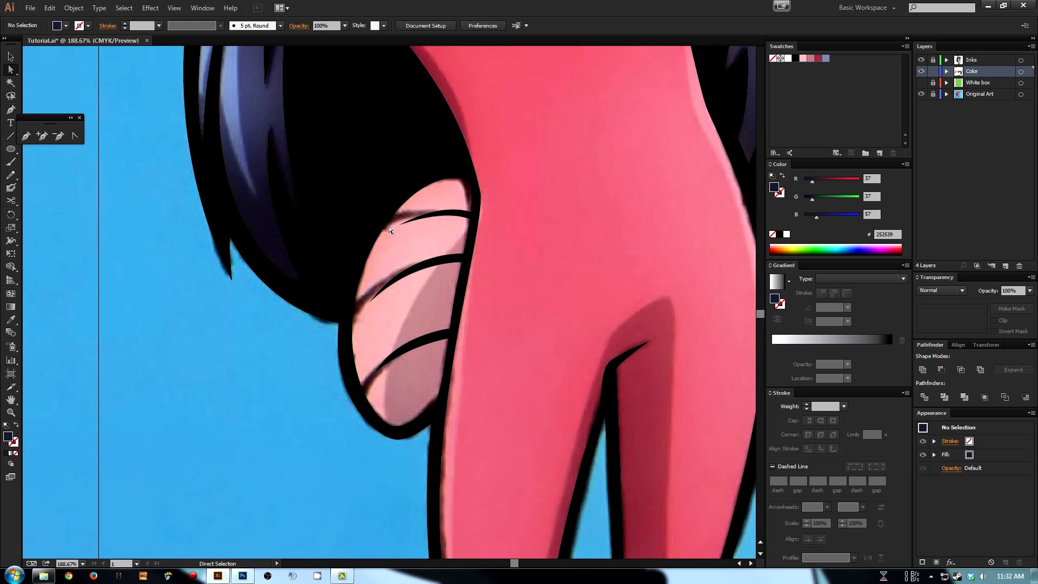
{"action": "left_click", "coordinate": [803, 58]}
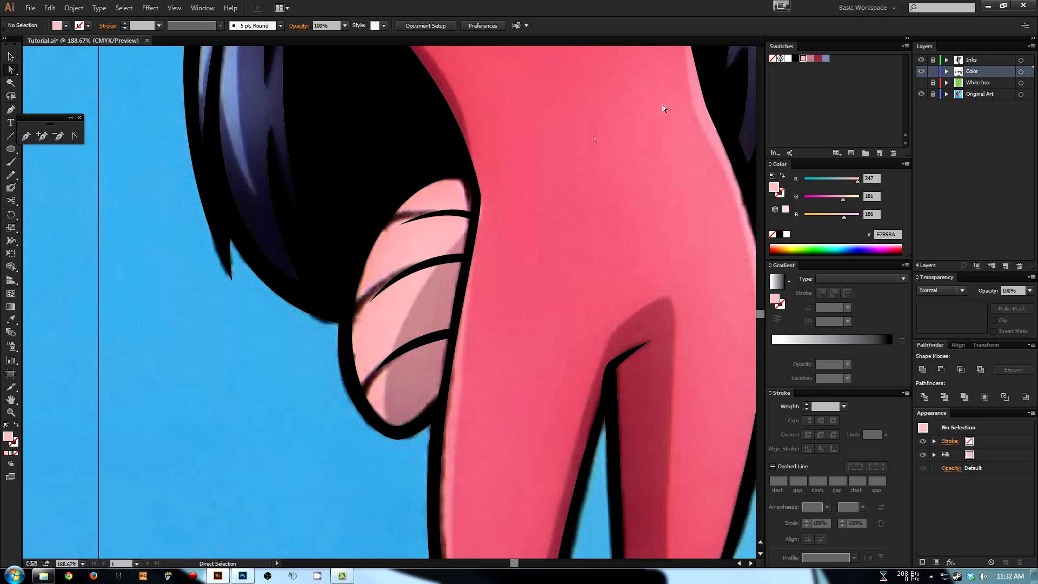
{"action": "left_click", "coordinate": [388, 426]}
{"action": "left_click_drag", "start_coordinate": [415, 299], "coordinate": [445, 244]}
{"action": "left_click", "coordinate": [472, 225]}
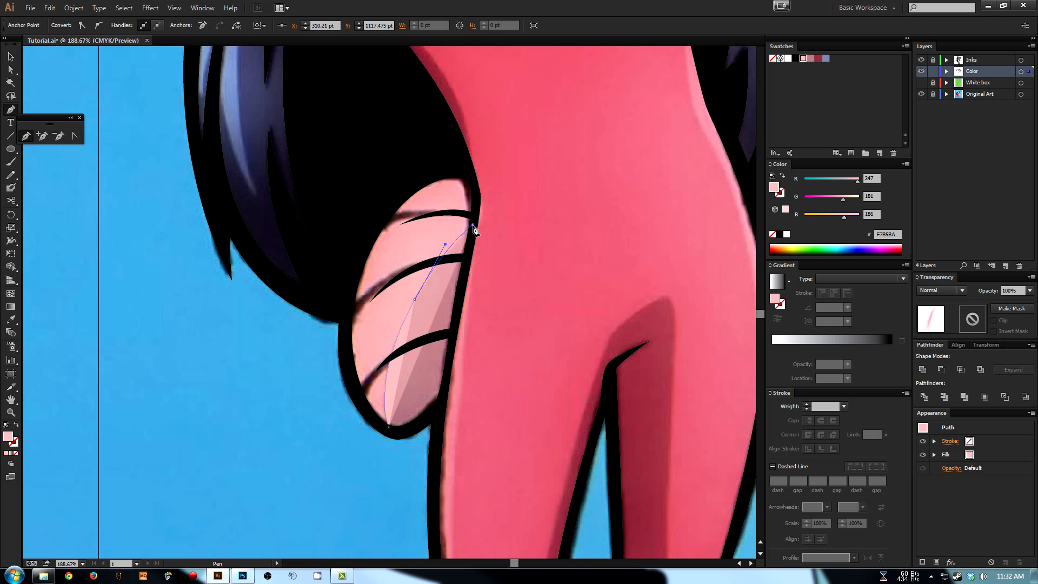
- Carry the light pink shape over the hip fin's upper end, down its outer edge, and close it at the lower tip
{"action": "left_click_drag", "start_coordinate": [458, 171], "coordinate": [426, 152]}
{"action": "left_click_drag", "start_coordinate": [340, 306], "coordinate": [344, 350]}
{"action": "left_click", "coordinate": [387, 425]}
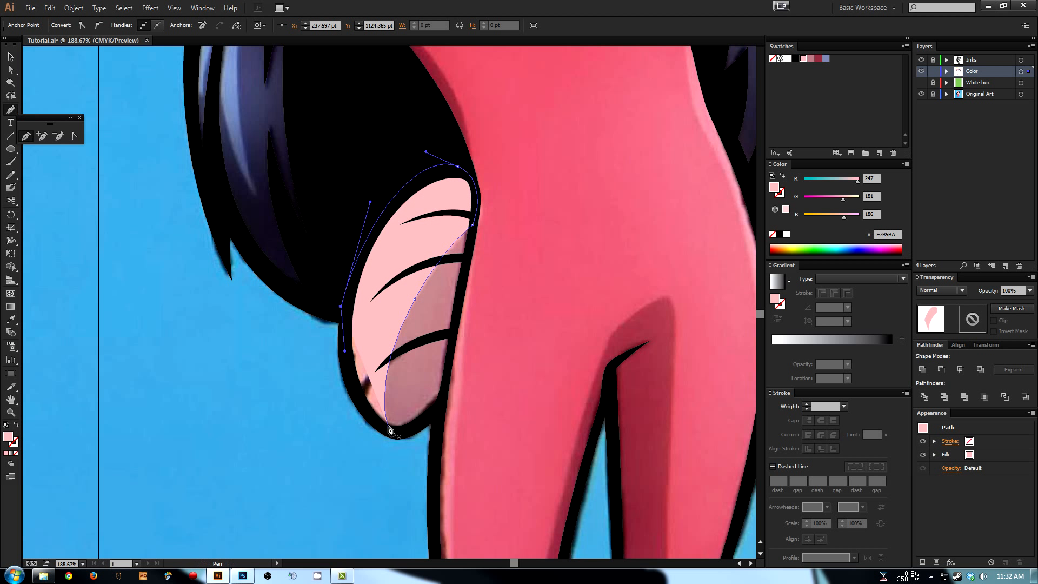
{"action": "left_click_drag", "start_coordinate": [389, 429], "coordinate": [354, 426]}
{"action": "key", "text": "a"}
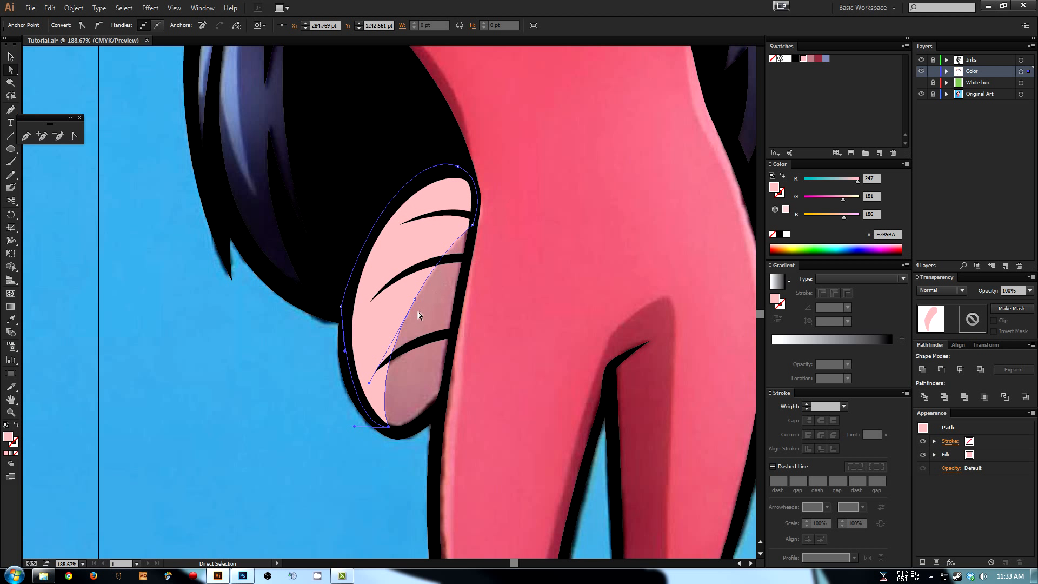
- Set the fill to the dusky pink swatch B57882 and start a Pen shape from the hip fin's lower tip along its suit-side edge to the upper end
{"action": "key", "text": "ctrl+shift+a"}
{"action": "left_click", "coordinate": [810, 59]}
{"action": "key", "text": "p"}
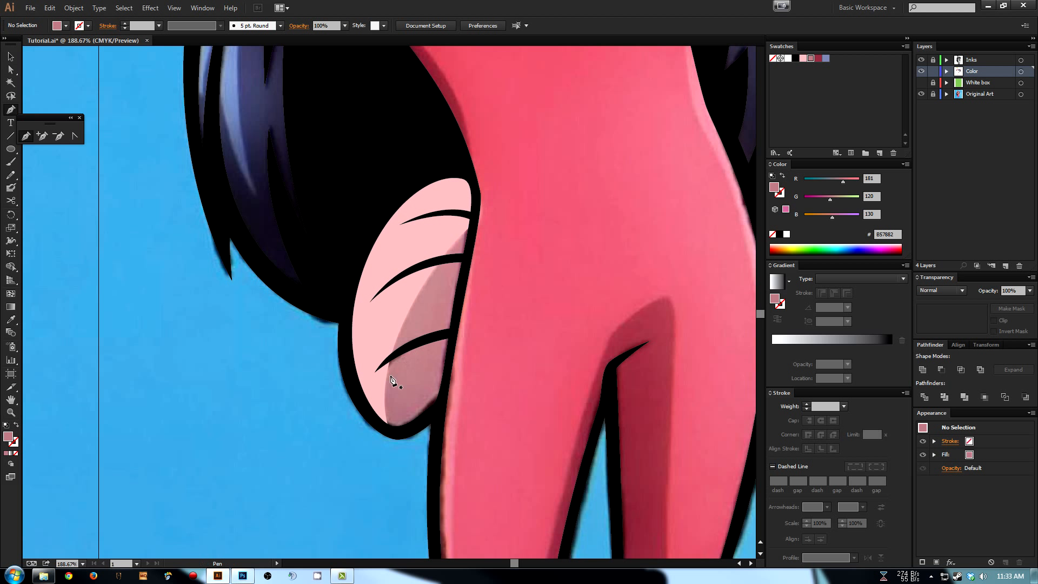
{"action": "left_click", "coordinate": [374, 407]}
{"action": "left_click_drag", "start_coordinate": [412, 427], "coordinate": [392, 454]}
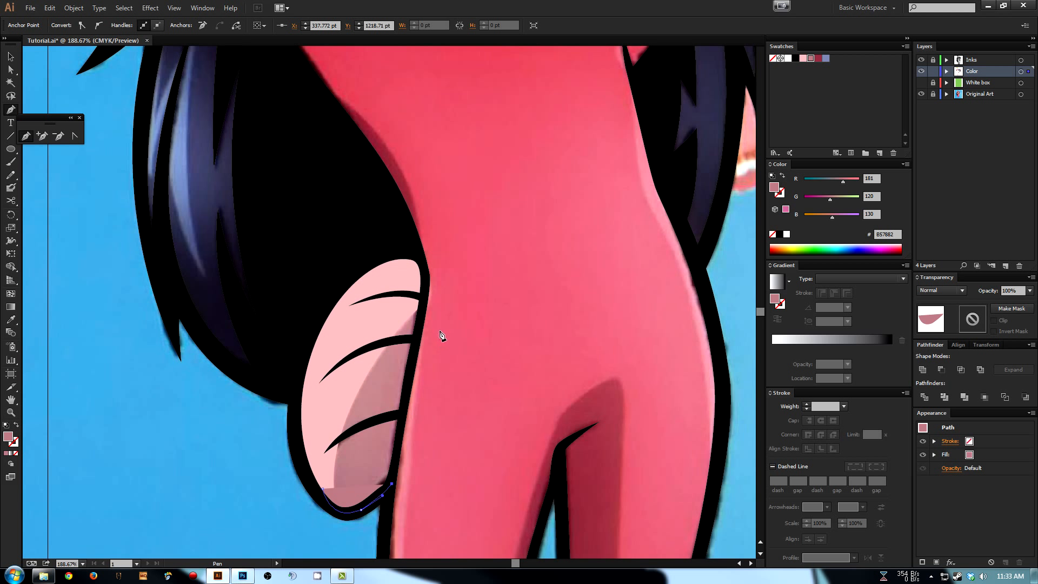
{"action": "left_click", "coordinate": [417, 335]}
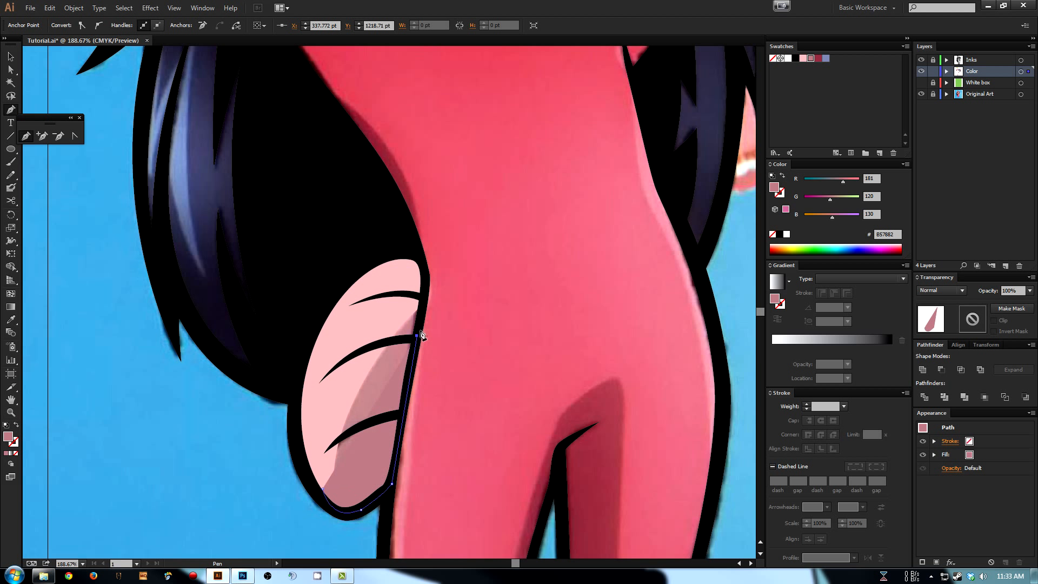
{"action": "left_click_drag", "start_coordinate": [411, 292], "coordinate": [385, 304]}
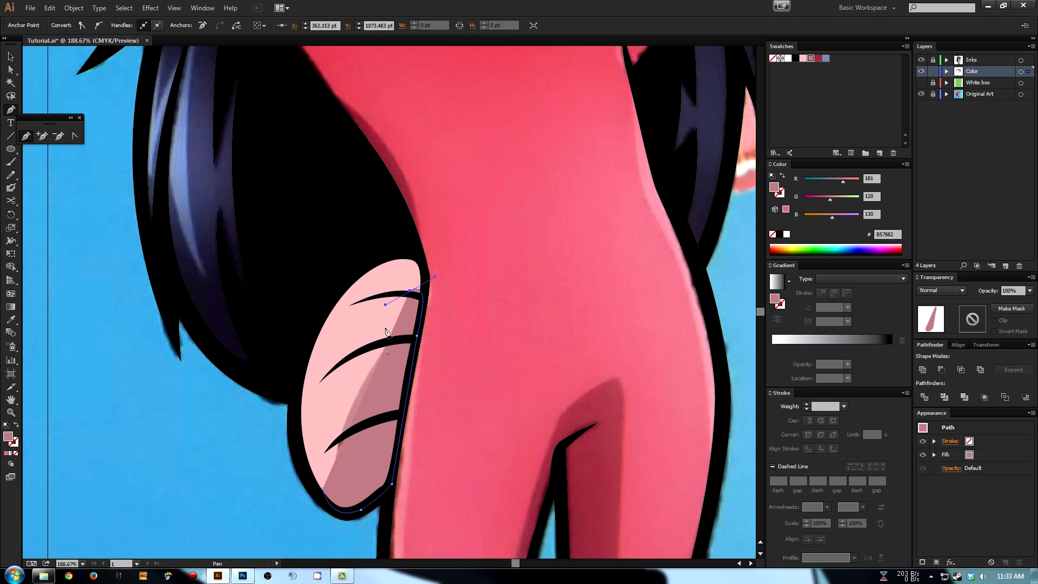
- Close the dusky pink shape at the hip fin's lower tip, send it behind the light pink shape, and deselect it
{"action": "left_click_drag", "start_coordinate": [323, 489], "coordinate": [330, 541]}
{"action": "left_click_drag", "start_coordinate": [372, 207], "coordinate": [363, 252]}
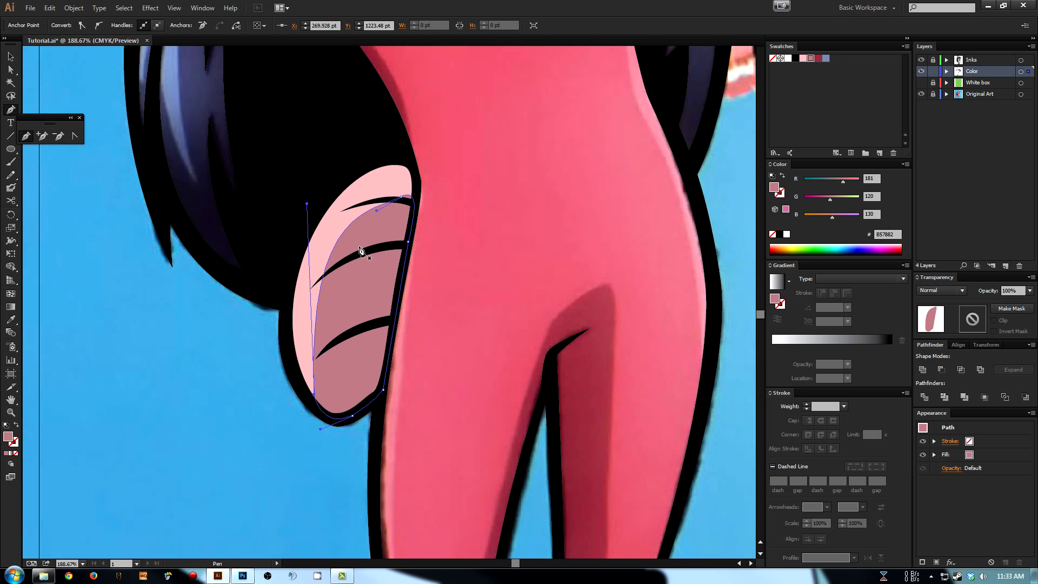
{"action": "key", "text": "v"}
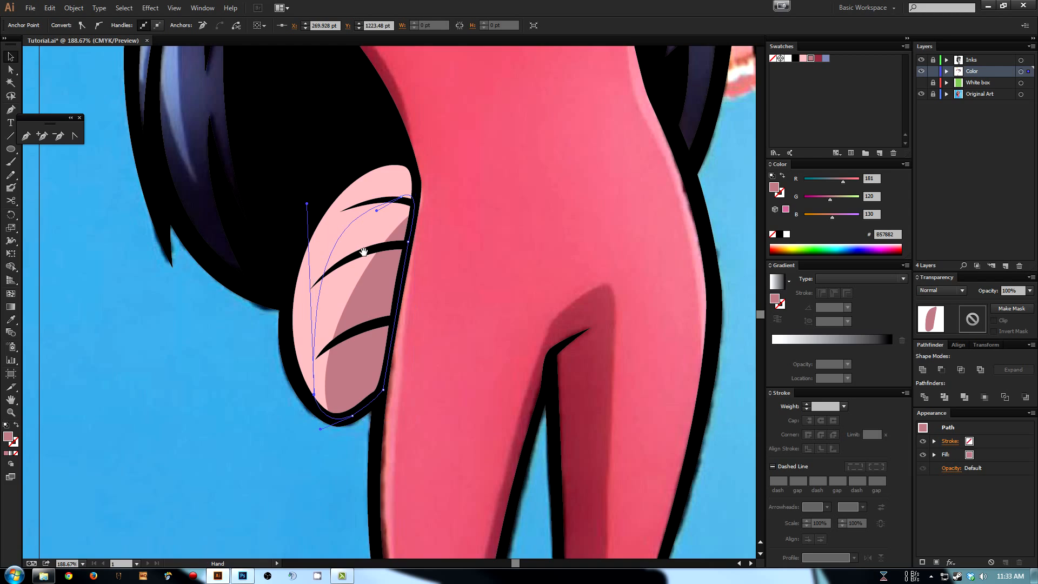
{"action": "left_click_drag", "start_coordinate": [363, 251], "coordinate": [330, 254]}
{"action": "left_click", "coordinate": [436, 212]}
- Draw a closed dusky pink Pen shape filling the small foot fin beside the leg on the hip fin's side
{"action": "left_click_drag", "start_coordinate": [457, 321], "coordinate": [484, 200]}
{"action": "left_click_drag", "start_coordinate": [469, 387], "coordinate": [474, 340]}
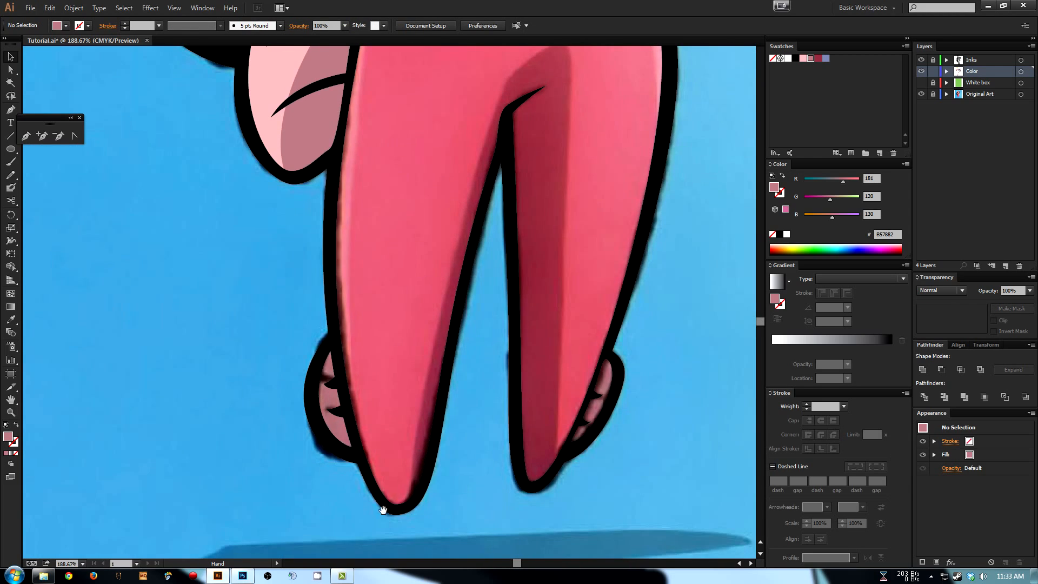
{"action": "left_click_drag", "start_coordinate": [383, 510], "coordinate": [386, 498]}
{"action": "key", "text": "p"}
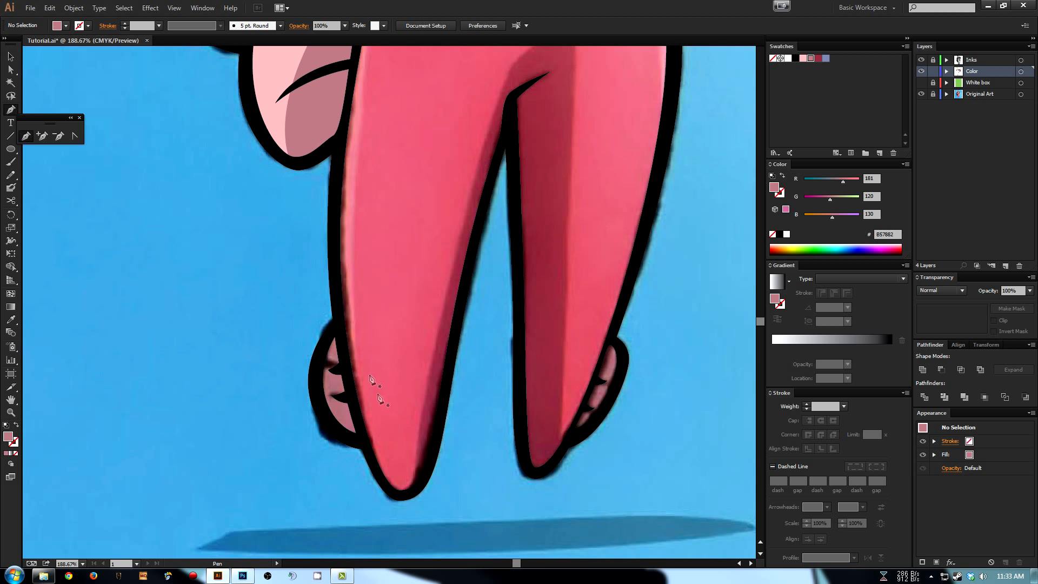
{"action": "left_click", "coordinate": [341, 323]}
{"action": "left_click", "coordinate": [366, 440]}
{"action": "left_click_drag", "start_coordinate": [370, 449], "coordinate": [341, 444]}
{"action": "left_click_drag", "start_coordinate": [315, 384], "coordinate": [308, 348]}
{"action": "left_click", "coordinate": [340, 325]}
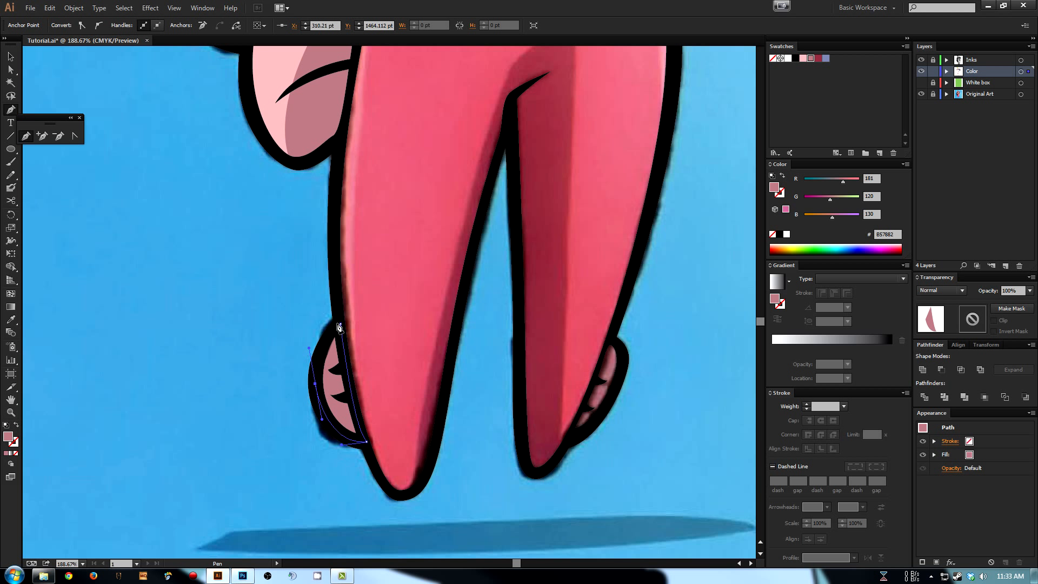
{"action": "left_click", "coordinate": [340, 324]}
- Draw a closed dusky pink Pen shape filling the small fin beside the other foot, and deselect it
{"action": "left_click_drag", "start_coordinate": [384, 334], "coordinate": [343, 340]}
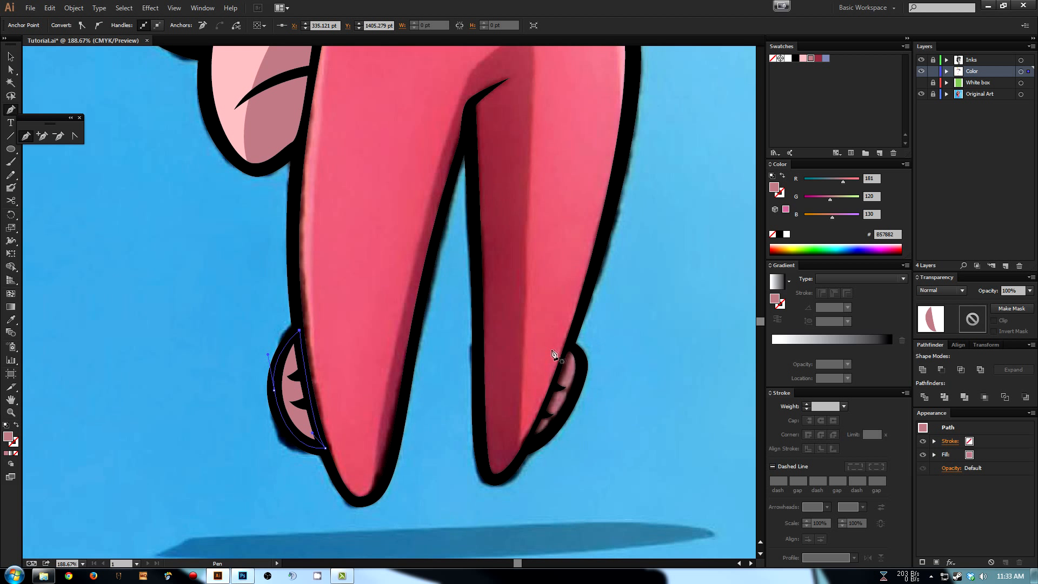
{"action": "left_click", "coordinate": [567, 343]}
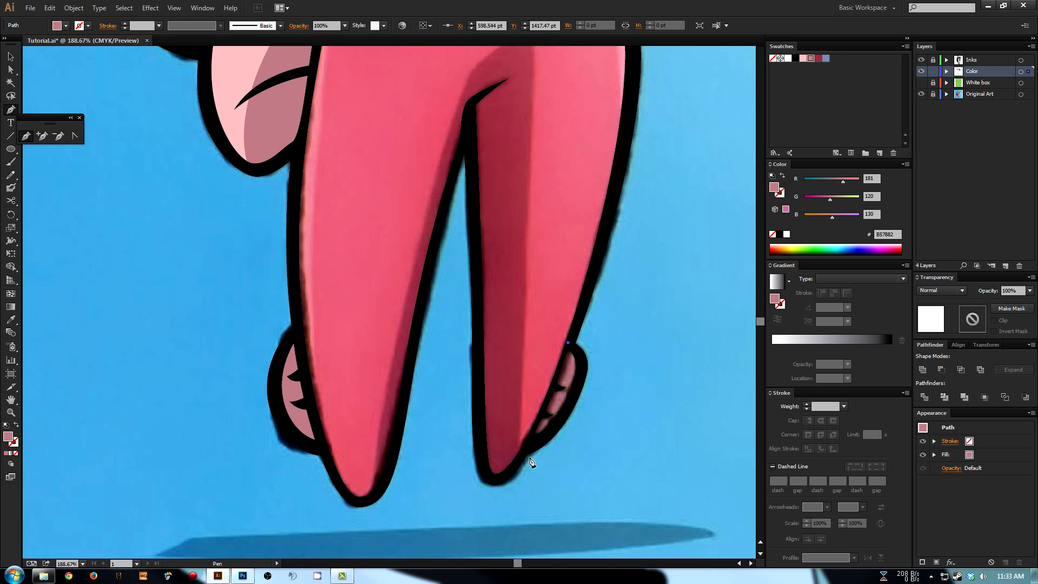
{"action": "left_click_drag", "start_coordinate": [525, 448], "coordinate": [564, 430]}
{"action": "left_click_drag", "start_coordinate": [581, 373], "coordinate": [560, 344]}
{"action": "key", "text": "a"}
{"action": "left_click", "coordinate": [615, 305]}
- Set the fill to the light pink swatch F7B5BA and start a Pen highlight down the suit's side opposite the hip fin, from below the armpit to the hip
{"action": "key", "text": "space"}
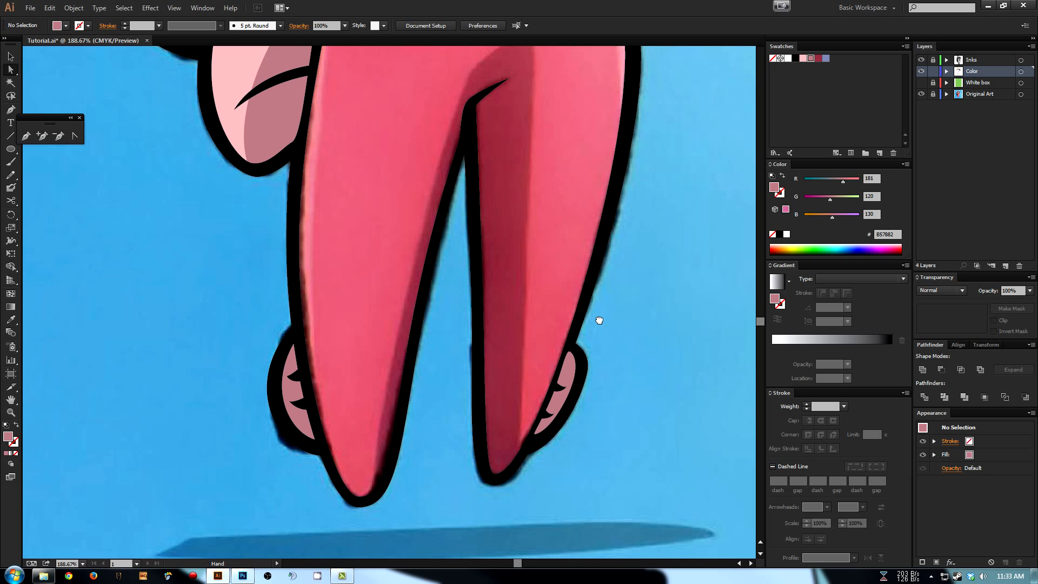
{"action": "left_click_drag", "start_coordinate": [594, 315], "coordinate": [595, 315]}
{"action": "key", "text": "ctrl+1"}
{"action": "left_click_drag", "start_coordinate": [475, 274], "coordinate": [414, 387]}
{"action": "left_click_drag", "start_coordinate": [424, 317], "coordinate": [390, 368]}
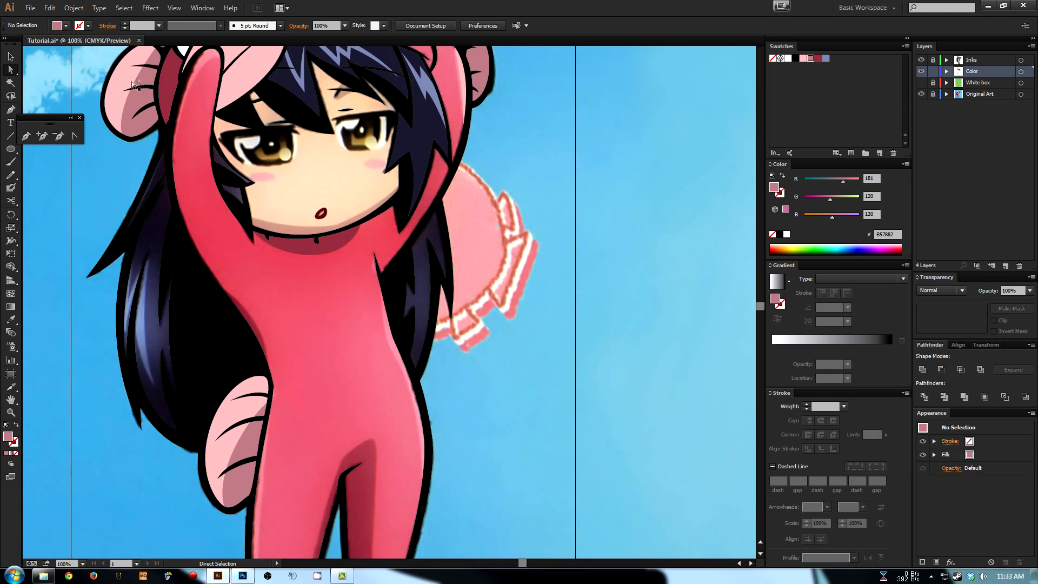
{"action": "left_click_drag", "start_coordinate": [357, 331], "coordinate": [367, 265]}
{"action": "left_click_drag", "start_coordinate": [397, 346], "coordinate": [395, 310]}
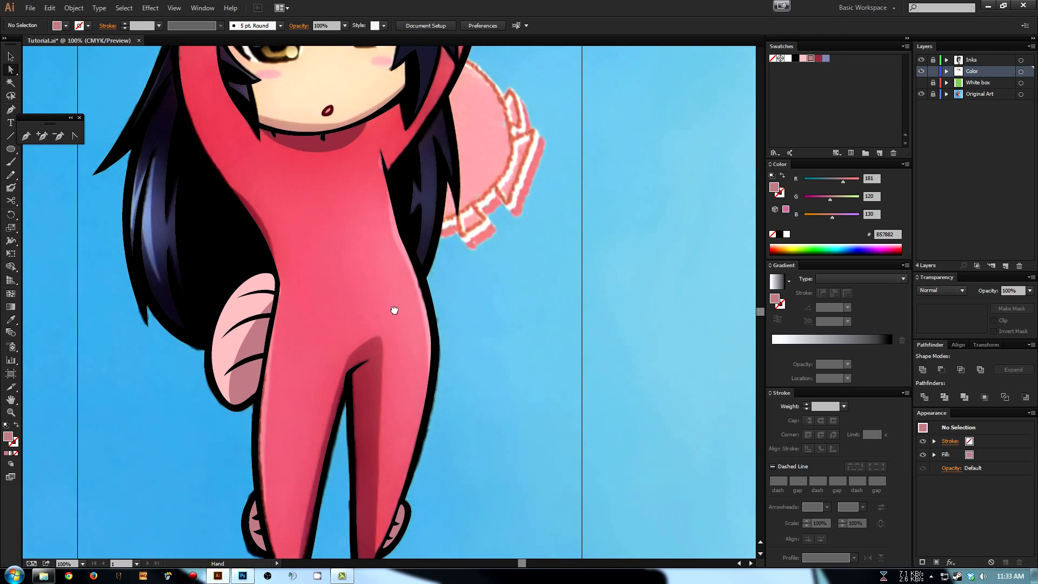
{"action": "left_click", "coordinate": [804, 59]}
{"action": "key", "text": "p"}
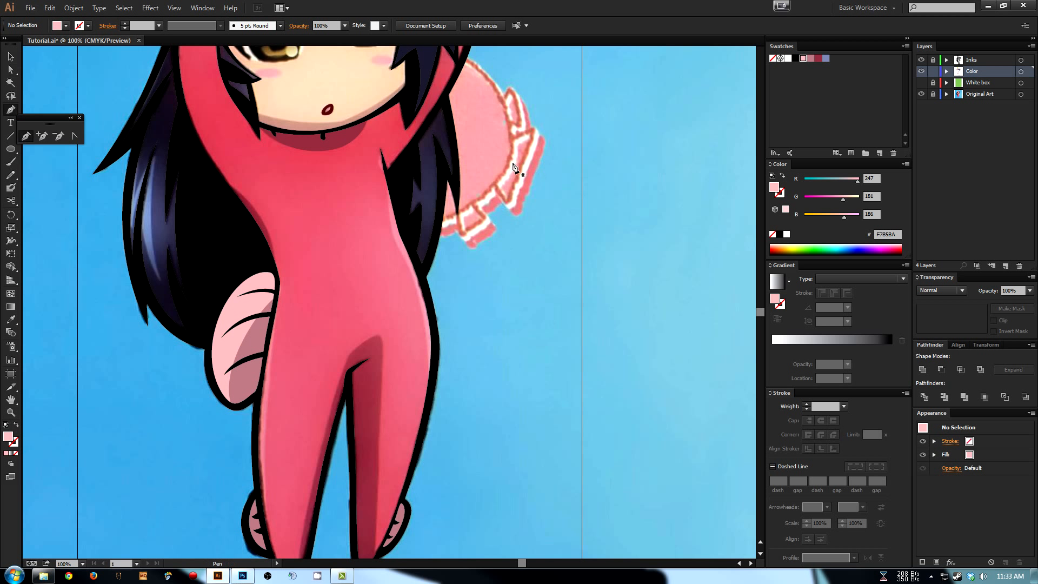
{"action": "left_click", "coordinate": [391, 182]}
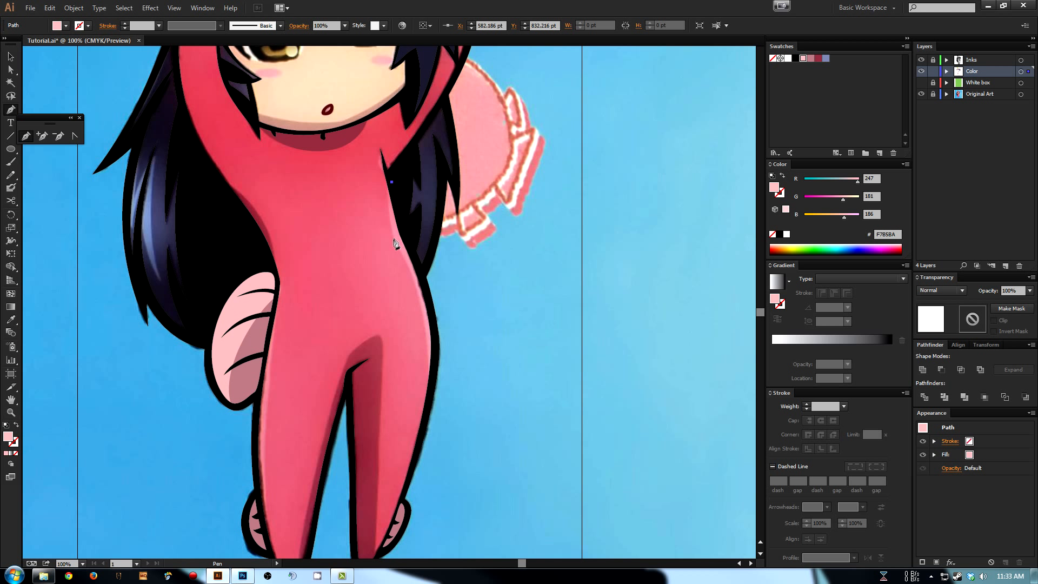
{"action": "left_click_drag", "start_coordinate": [397, 245], "coordinate": [410, 274]}
{"action": "mouse_move", "coordinate": [429, 376]}
{"action": "left_mouse_down"}
{"action": "mouse_move", "coordinate": [427, 445]}
{"action": "mouse_move", "coordinate": [447, 373]}
{"action": "mouse_move", "coordinate": [442, 352]}
{"action": "mouse_move", "coordinate": [432, 363]}
{"action": "left_mouse_up"}
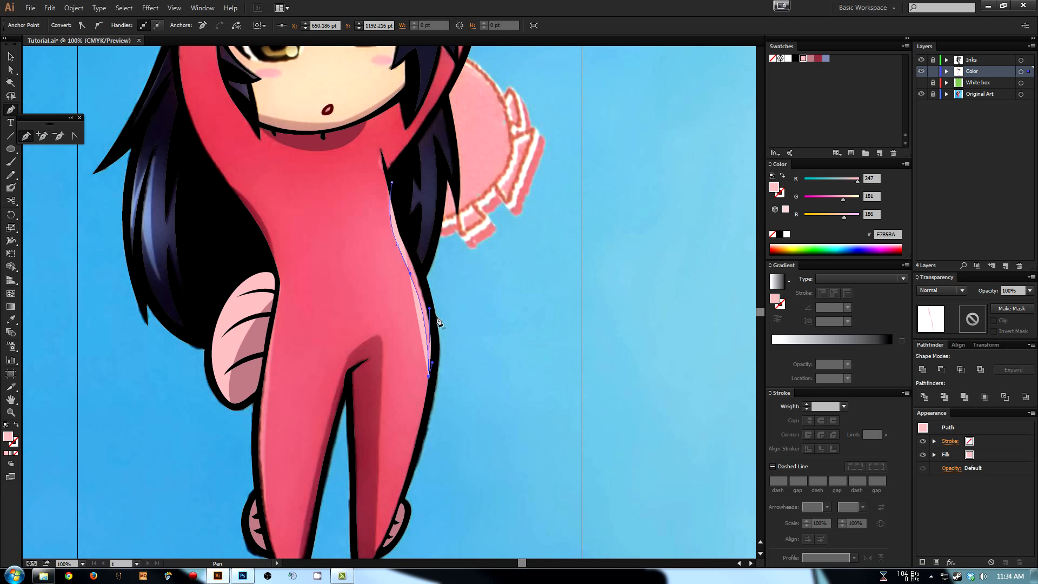
- Carry the light pink highlight back up along the suit's outer ink line, close it below the armpit, and deselect it
{"action": "left_click_drag", "start_coordinate": [434, 314], "coordinate": [422, 276]}
{"action": "left_click_drag", "start_coordinate": [400, 208], "coordinate": [402, 194]}
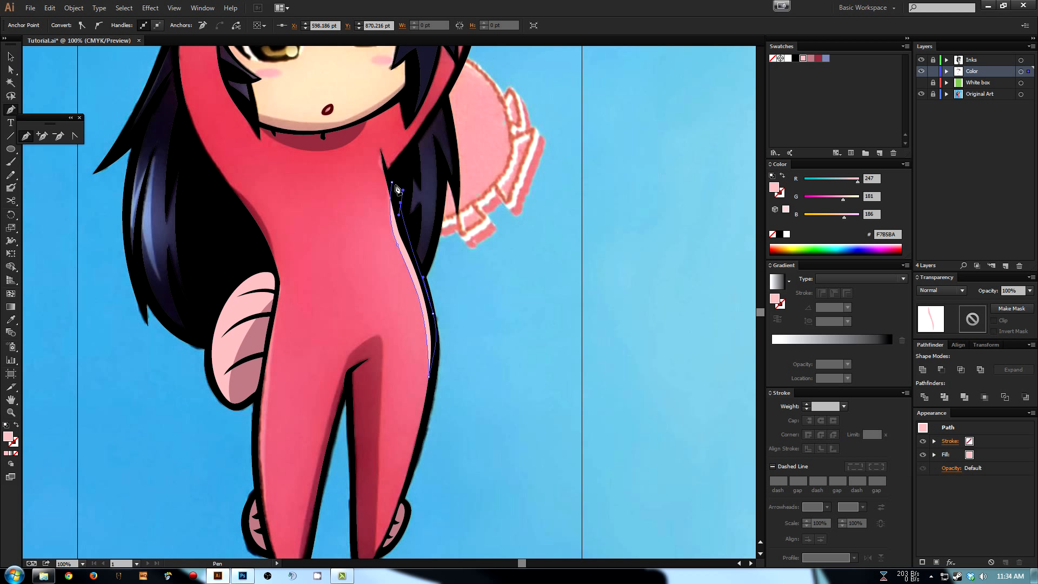
{"action": "left_click", "coordinate": [392, 184]}
{"action": "left_click", "coordinate": [378, 199], "text": "ctrl"}
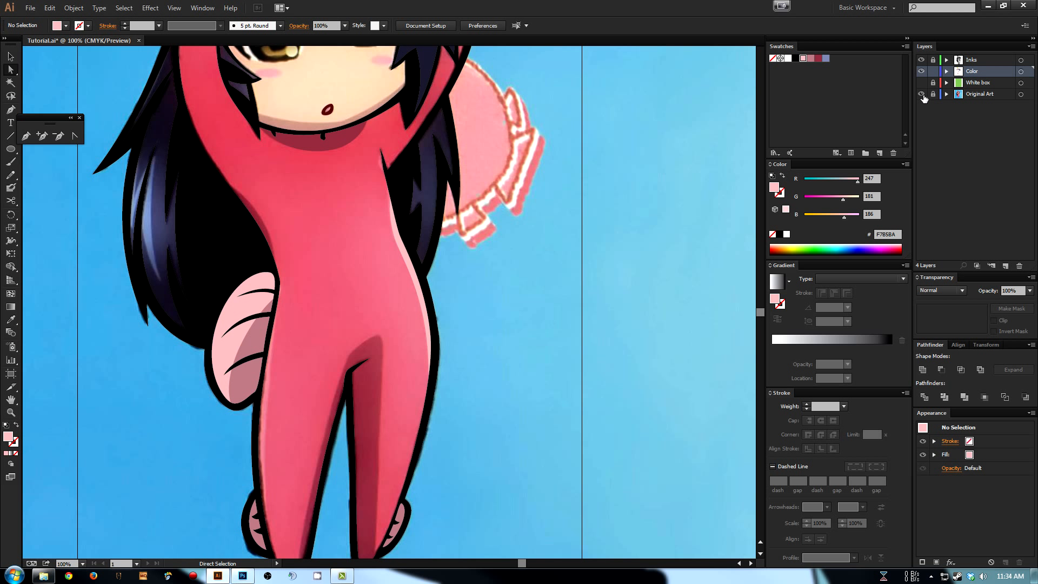
- Hide the Original Art layer, check the colors with the White box layer hidden and shown, and restore the original layer visibility
{"action": "left_click", "coordinate": [922, 94]}
{"action": "key", "text": "ctrl+minus"}
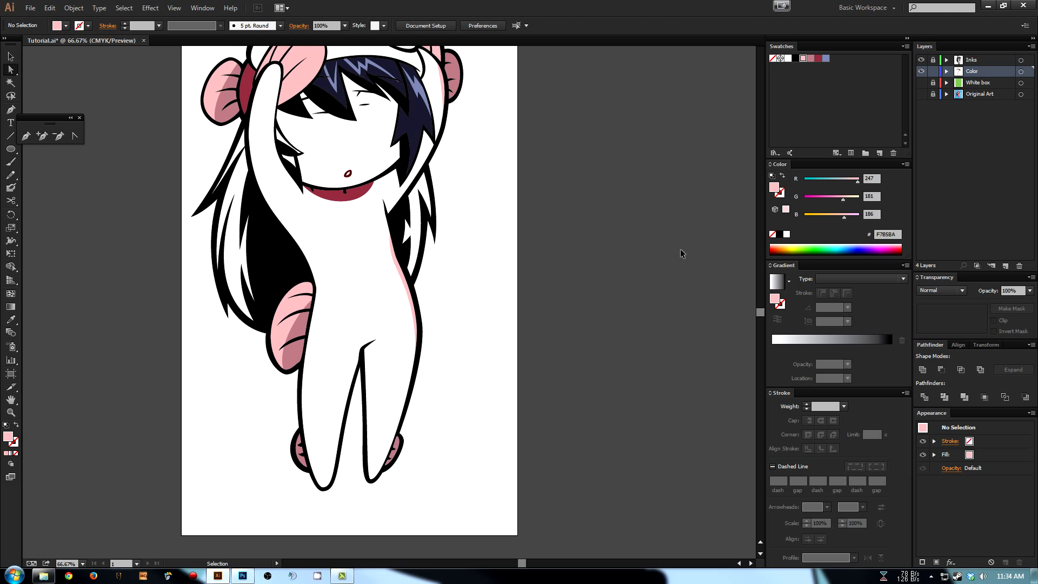
{"action": "key", "text": "ctrl+minus"}
{"action": "left_click_drag", "start_coordinate": [435, 194], "coordinate": [439, 203]}
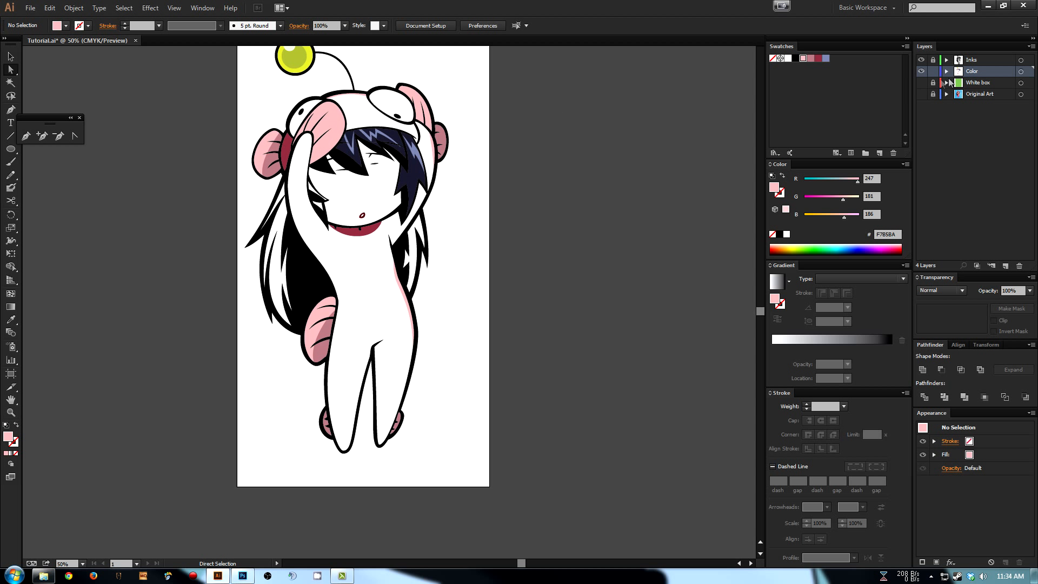
{"action": "left_click", "coordinate": [920, 82]}
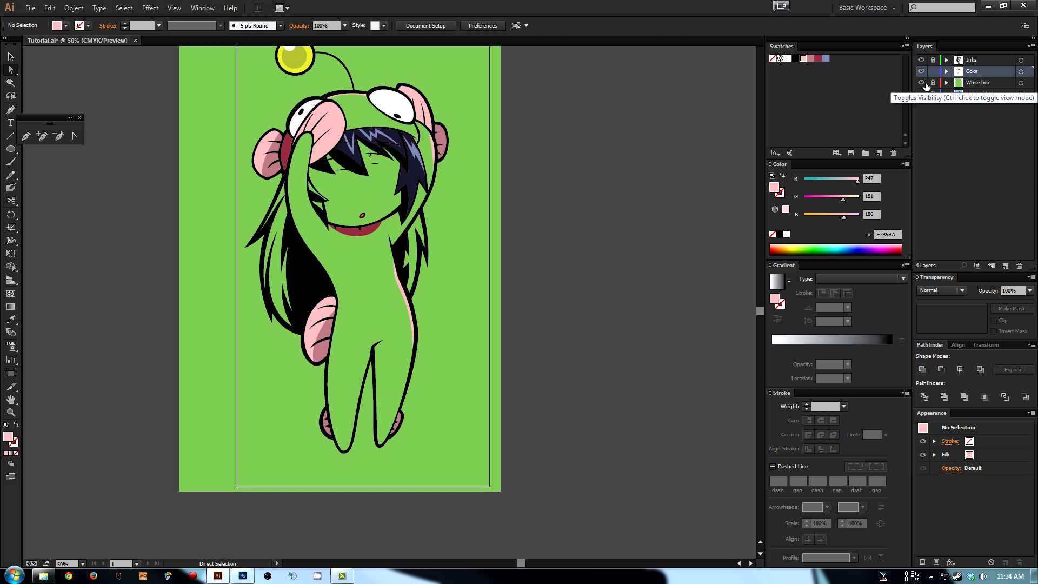
{"action": "left_click", "coordinate": [923, 84]}
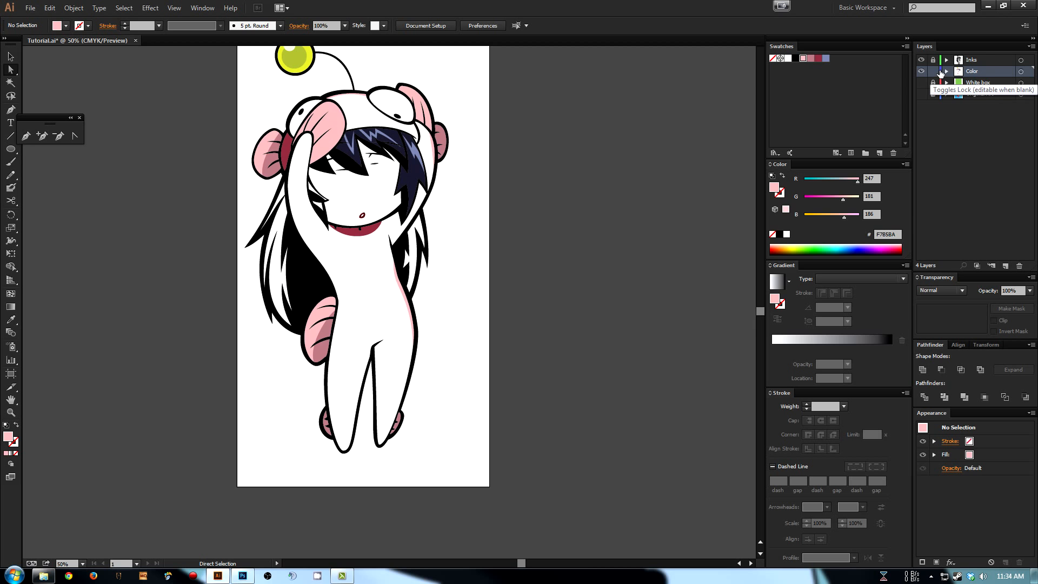
{"action": "left_click", "coordinate": [921, 94]}
- Examine the character's face, suit and long hair over the original artwork at several magnifications
{"action": "left_click_drag", "start_coordinate": [513, 130], "coordinate": [536, 139]}
{"action": "key", "text": "z"}
{"action": "left_click_drag", "start_coordinate": [222, 149], "coordinate": [433, 359]}
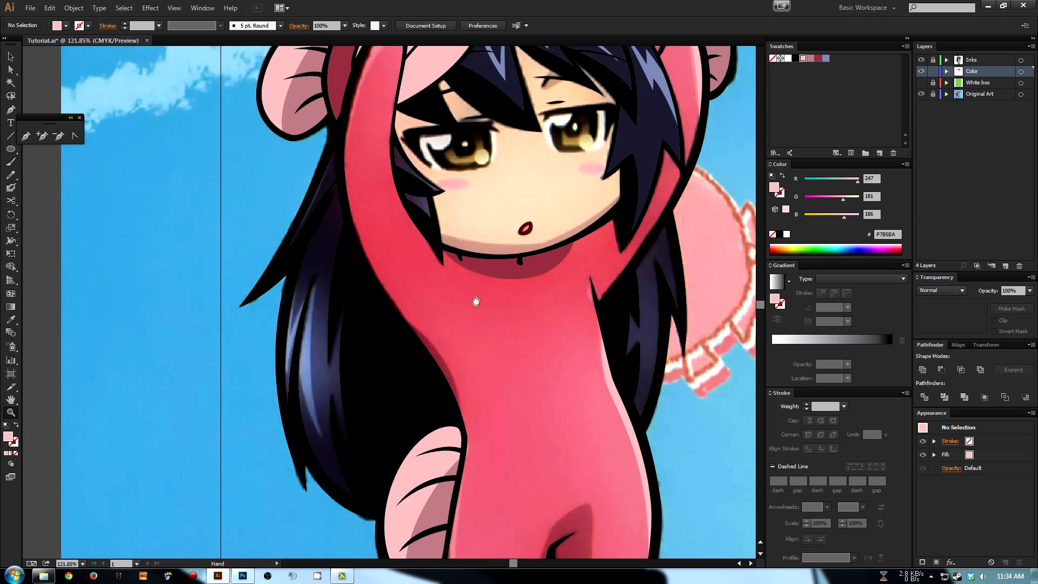
{"action": "left_click_drag", "start_coordinate": [476, 303], "coordinate": [394, 252]}
{"action": "left_click", "coordinate": [389, 250], "text": "alt"}
{"action": "left_click", "coordinate": [388, 248], "text": "alt"}
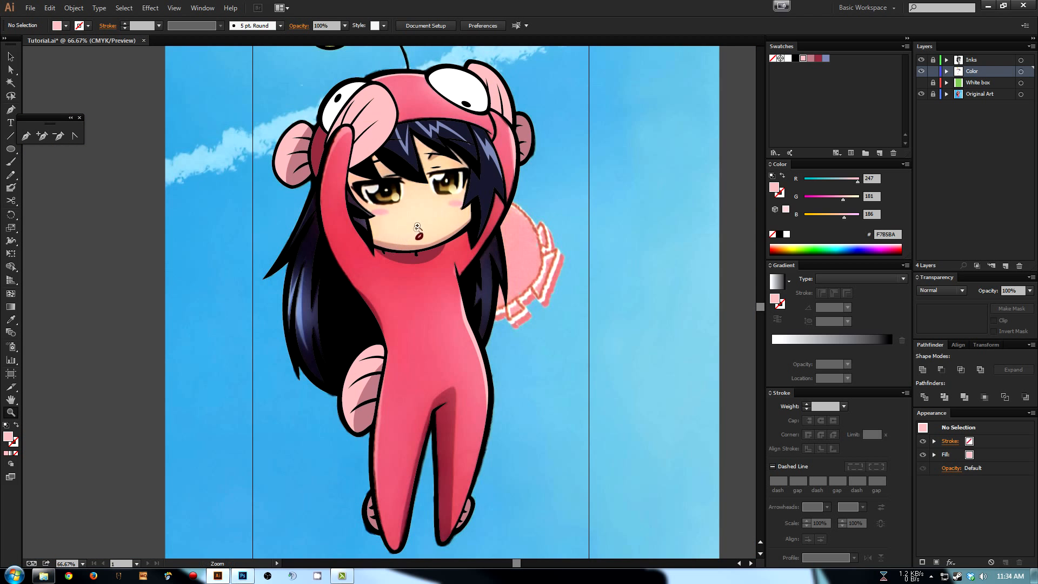
{"action": "left_click_drag", "start_coordinate": [417, 202], "coordinate": [412, 218]}
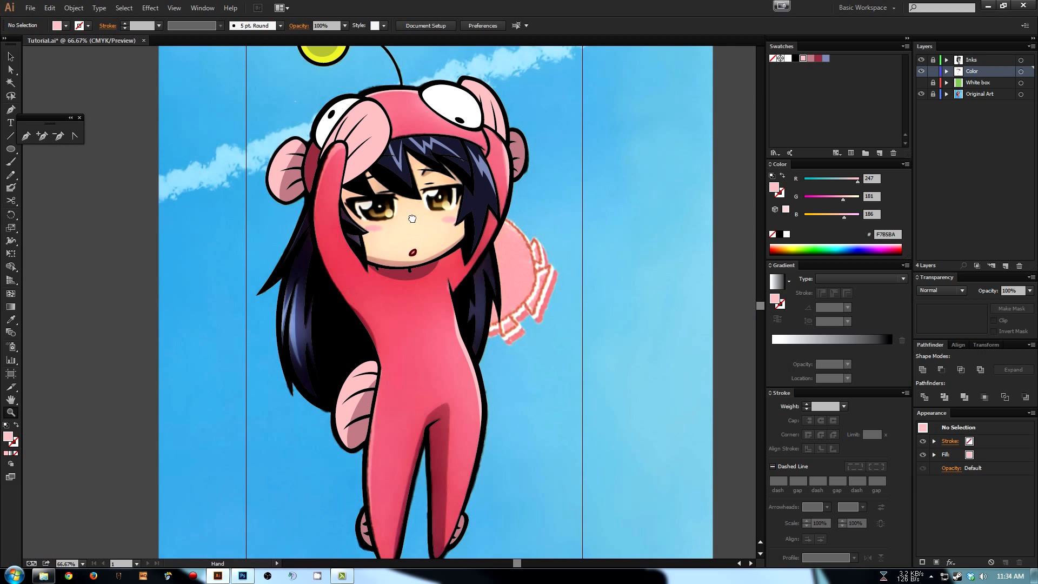
{"action": "left_click_drag", "start_coordinate": [412, 218], "coordinate": [428, 212]}
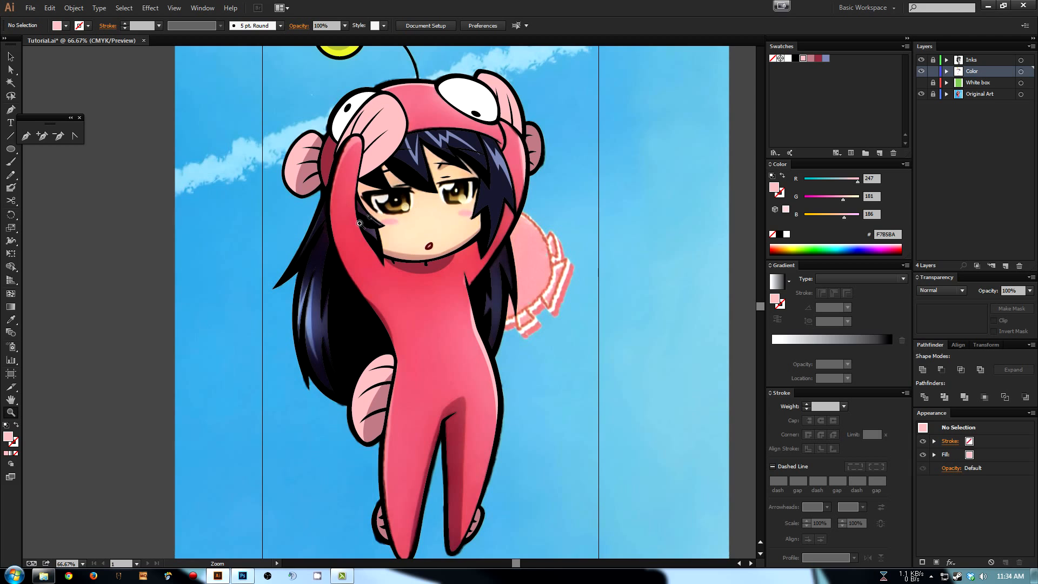
{"action": "left_click_drag", "start_coordinate": [237, 159], "coordinate": [530, 433]}
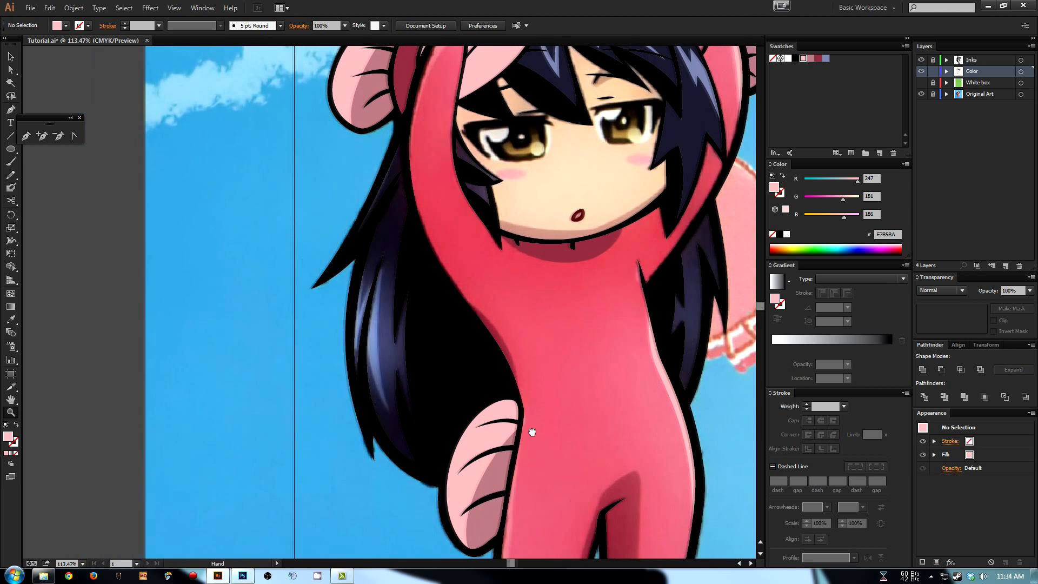
{"action": "left_click_drag", "start_coordinate": [494, 363], "coordinate": [508, 355]}
{"action": "key", "text": "a"}
{"action": "left_click_drag", "start_coordinate": [469, 264], "coordinate": [452, 297]}
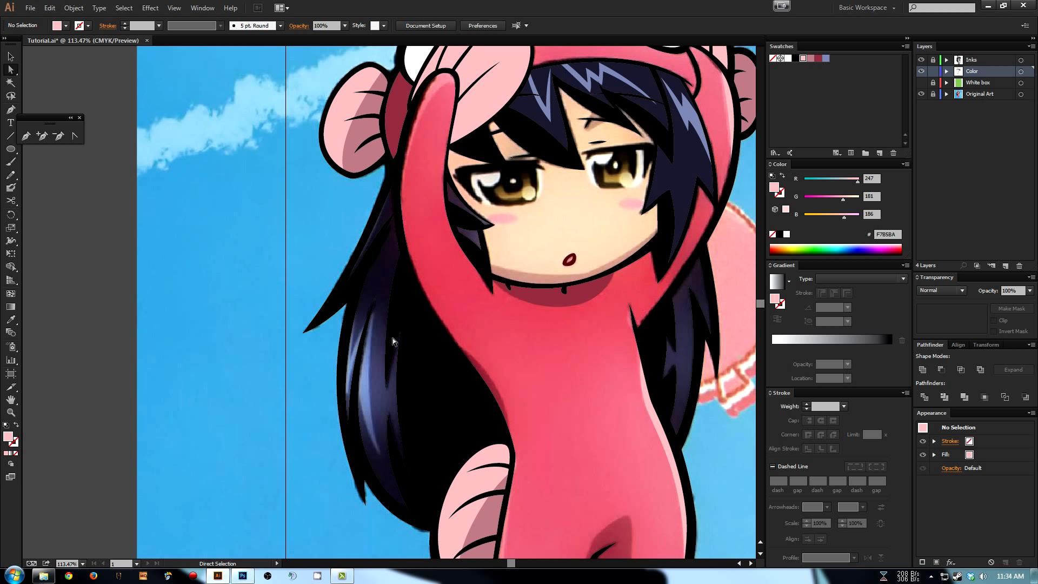
- Set the fill to the blue-gray swatch 7B85AE and start a Pen shape up the long hair's highlight from its lower tip, adjusting the upper curve
{"action": "left_click", "coordinate": [825, 58]}
{"action": "left_click_drag", "start_coordinate": [425, 371], "coordinate": [423, 265]}
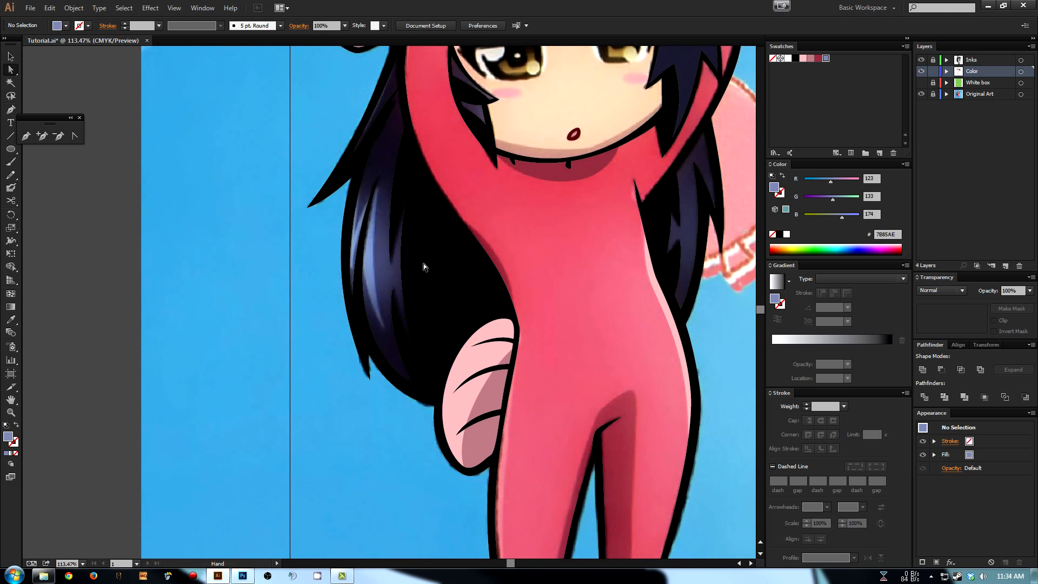
{"action": "key", "text": "p"}
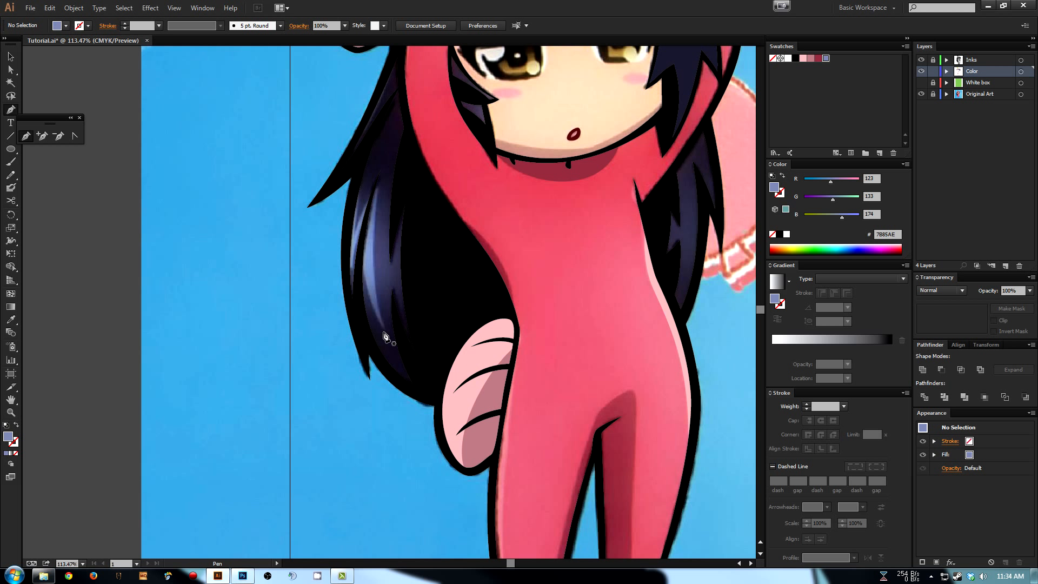
{"action": "left_click", "coordinate": [384, 330]}
{"action": "left_click", "coordinate": [380, 186]}
{"action": "mouse_move", "coordinate": [380, 187]}
{"action": "left_mouse_down"}
{"action": "mouse_move", "coordinate": [396, 134]}
{"action": "mouse_move", "coordinate": [371, 208]}
{"action": "mouse_move", "coordinate": [369, 198]}
{"action": "left_mouse_up"}
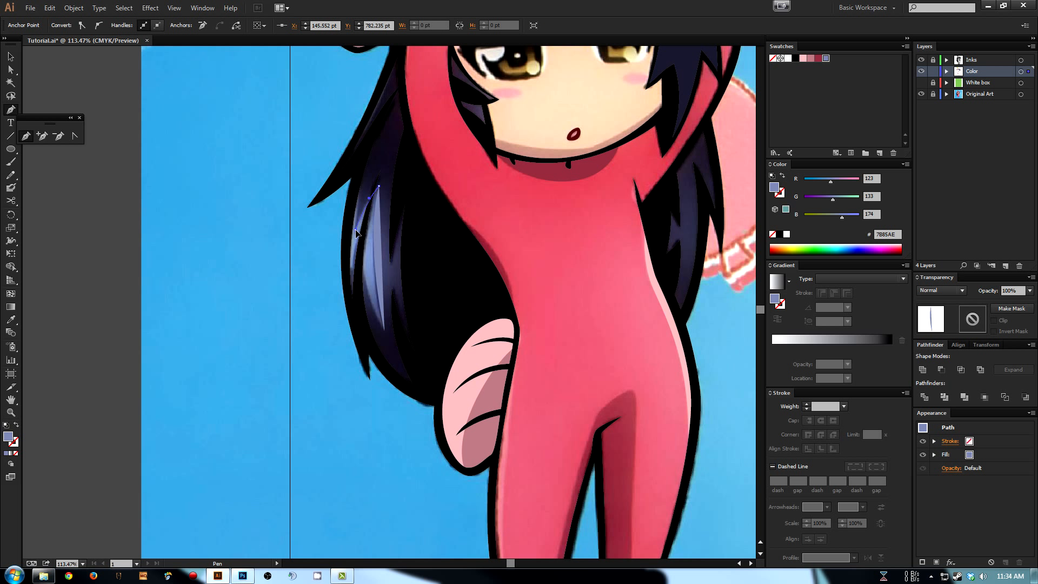
{"action": "key", "text": "a"}
{"action": "left_click_drag", "start_coordinate": [371, 200], "coordinate": [366, 195]}
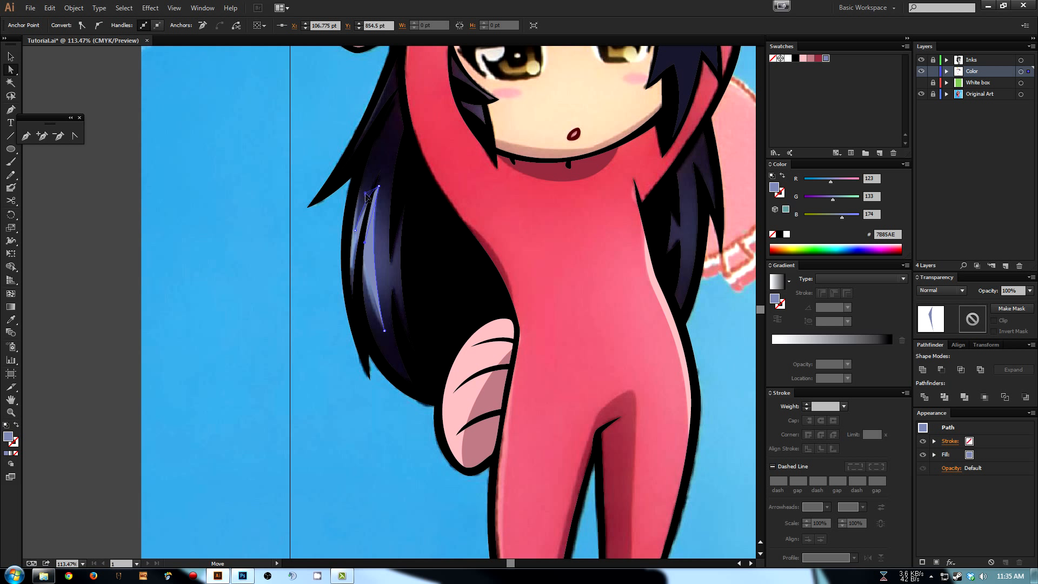
- Extend the blue-gray highlight over the outer hair strand's upper tip and down its outer edge
{"action": "key", "text": "p"}
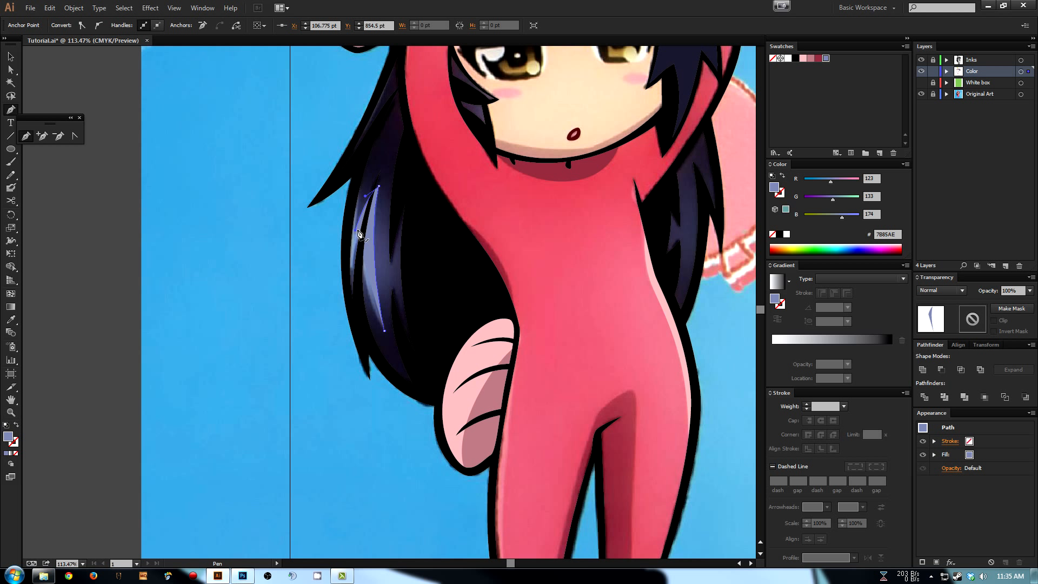
{"action": "left_click", "coordinate": [356, 231]}
{"action": "left_click_drag", "start_coordinate": [359, 173], "coordinate": [366, 137]}
{"action": "left_click", "coordinate": [360, 173]}
{"action": "left_click", "coordinate": [347, 245]}
{"action": "left_click_drag", "start_coordinate": [352, 306], "coordinate": [357, 283]}
- Swap the fill and stroke to see the original hair, close the highlight shape at its lower tip, swap the colors back, and deselect it
{"action": "key", "text": "shift+x"}
{"action": "left_click_drag", "start_coordinate": [364, 228], "coordinate": [357, 270]}
{"action": "left_click_drag", "start_coordinate": [384, 330], "coordinate": [397, 352]}
{"action": "key", "text": "shift+x"}
{"action": "key", "text": "a"}
{"action": "left_click", "coordinate": [397, 291]}
{"action": "key", "text": "space"}
{"action": "left_click_drag", "start_coordinate": [399, 280], "coordinate": [389, 337]}
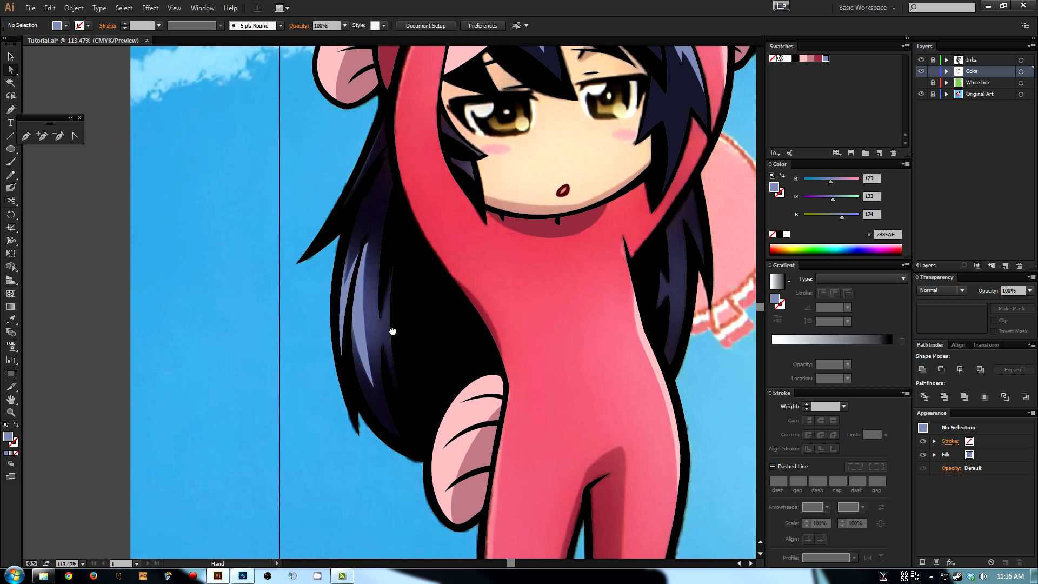
- Examine the long hair with the original artwork shown and hidden, comparing its blended shading with the flat highlights
{"action": "left_click", "coordinate": [920, 94]}
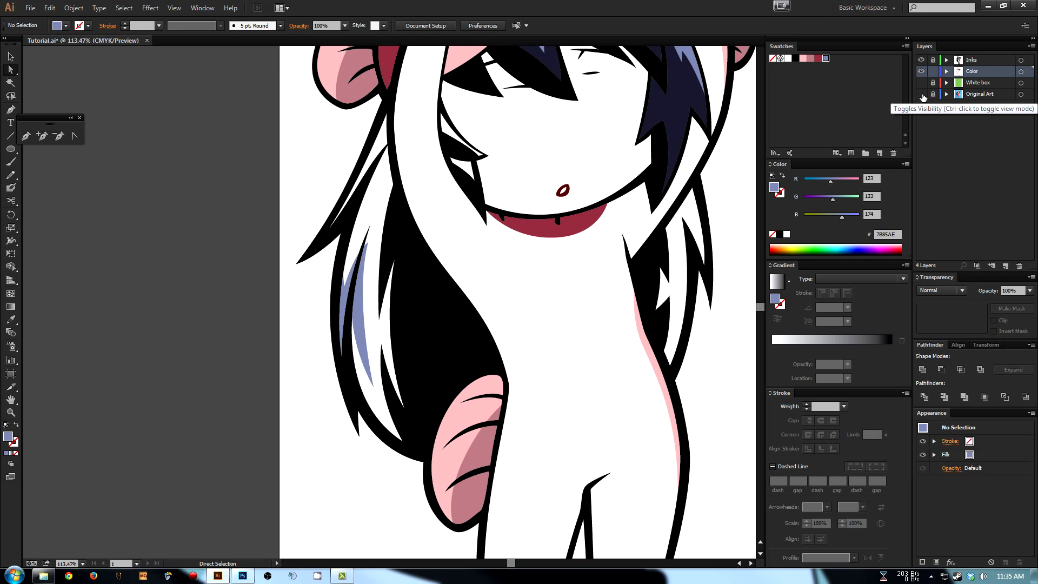
{"action": "left_click", "coordinate": [921, 94]}
{"action": "key", "text": "space"}
{"action": "left_click_drag", "start_coordinate": [382, 243], "coordinate": [371, 261]}
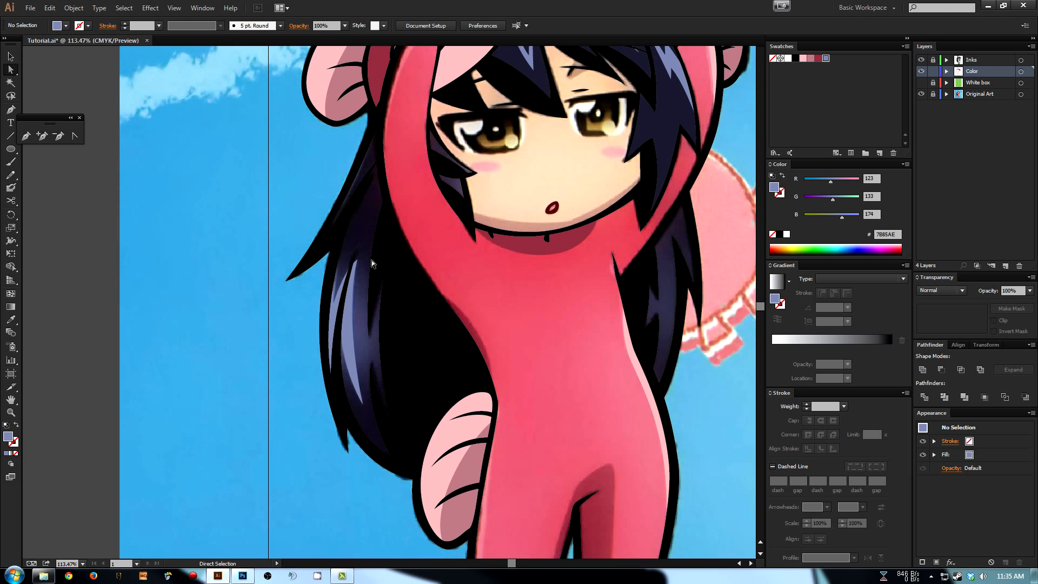
{"action": "left_click", "coordinate": [359, 259]}
{"action": "left_click_drag", "start_coordinate": [359, 262], "coordinate": [355, 262]}
{"action": "left_click", "coordinate": [382, 206]}
{"action": "key", "text": "space"}
{"action": "left_click_drag", "start_coordinate": [382, 207], "coordinate": [379, 211]}
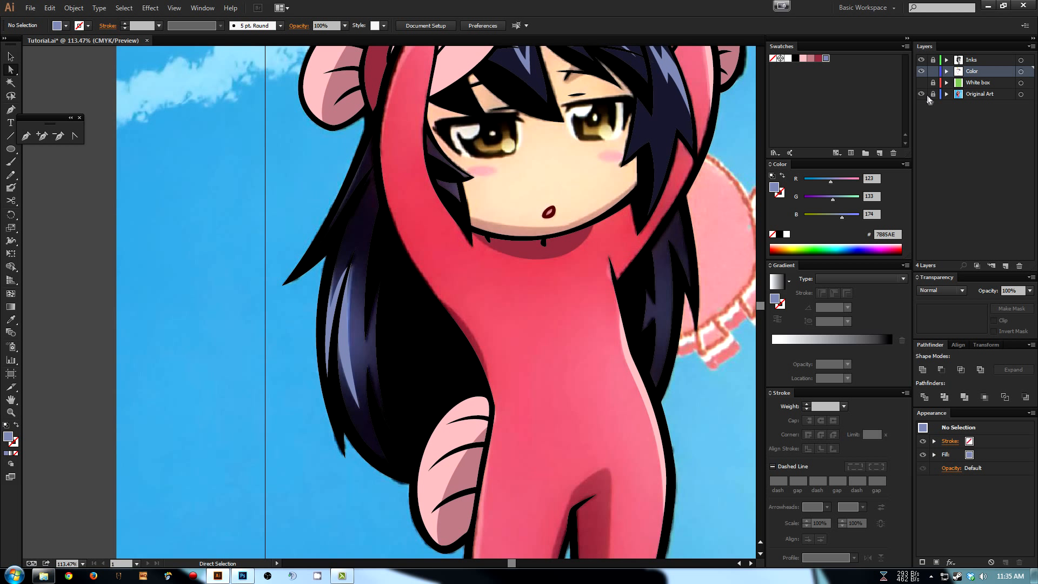
{"action": "left_click", "coordinate": [920, 95]}
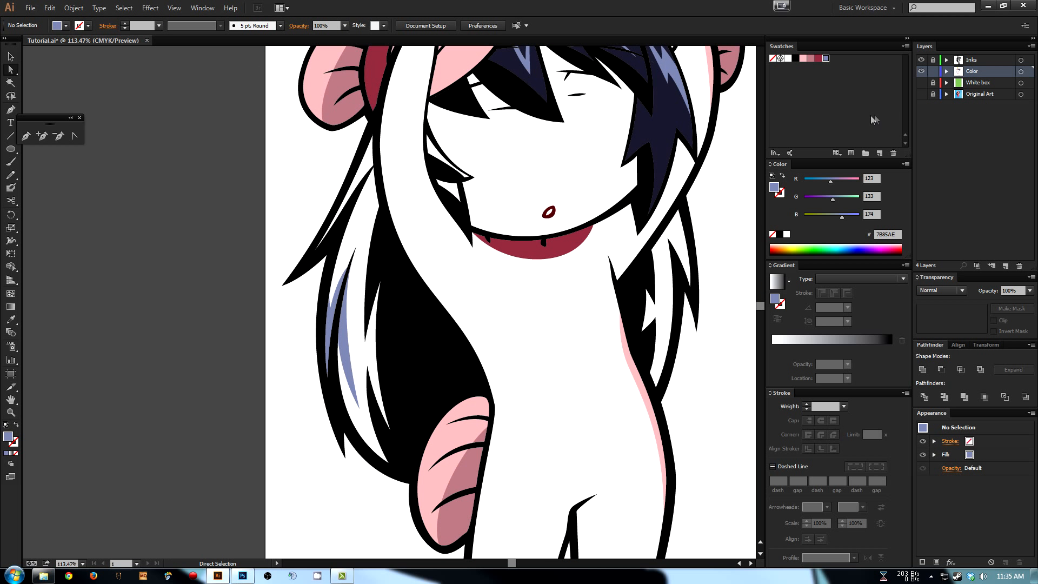
{"action": "left_click", "coordinate": [922, 96]}
{"action": "key", "text": "space"}
{"action": "left_click_drag", "start_coordinate": [436, 363], "coordinate": [439, 388]}
{"action": "left_click_drag", "start_coordinate": [316, 220], "coordinate": [297, 156]}
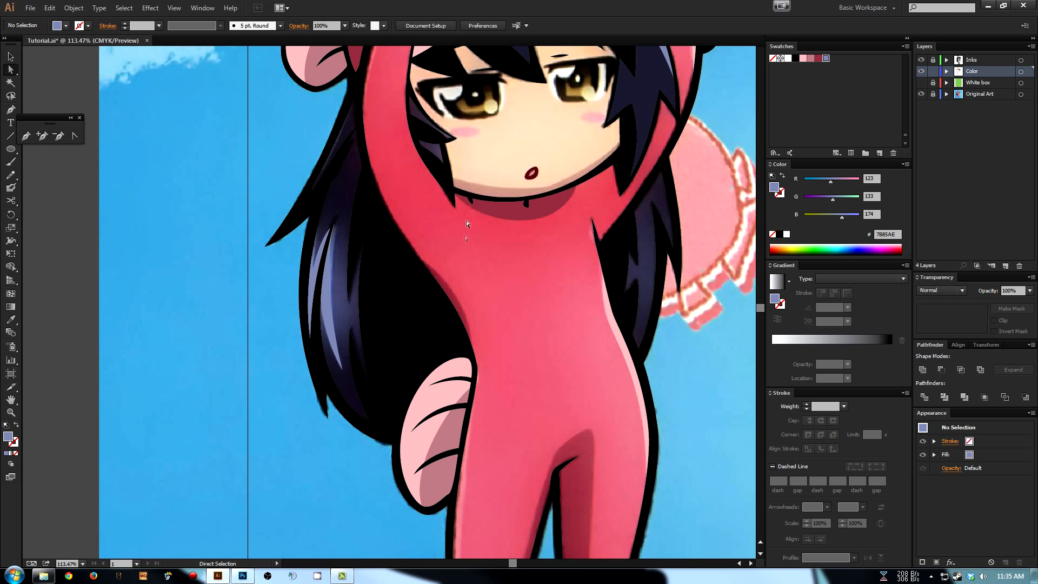
- Sample the blue 44486A and the near-black 1A1425 from the original hair and save each as a new swatch
{"action": "key", "text": "i"}
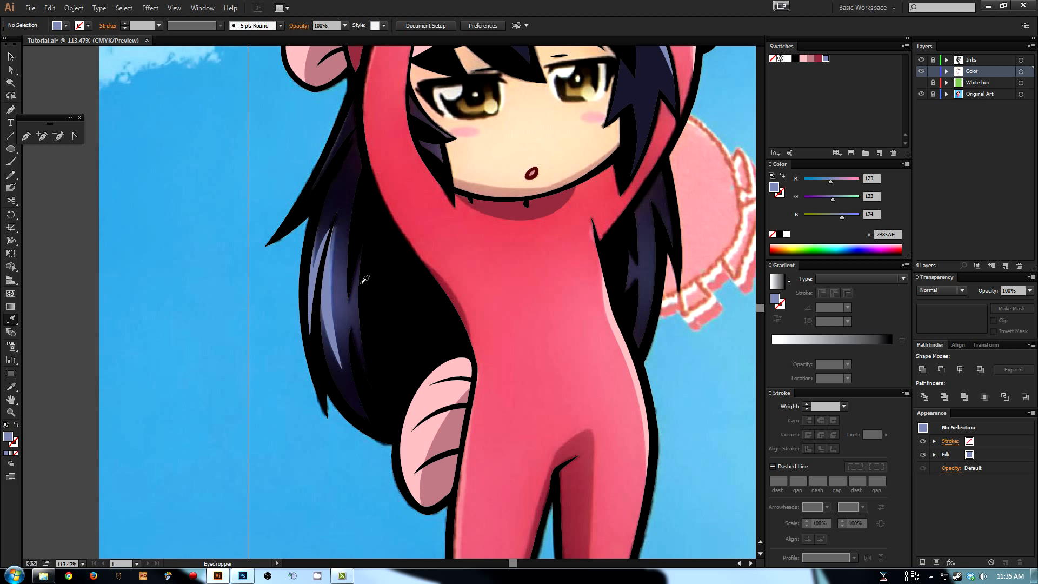
{"action": "left_click", "coordinate": [346, 310]}
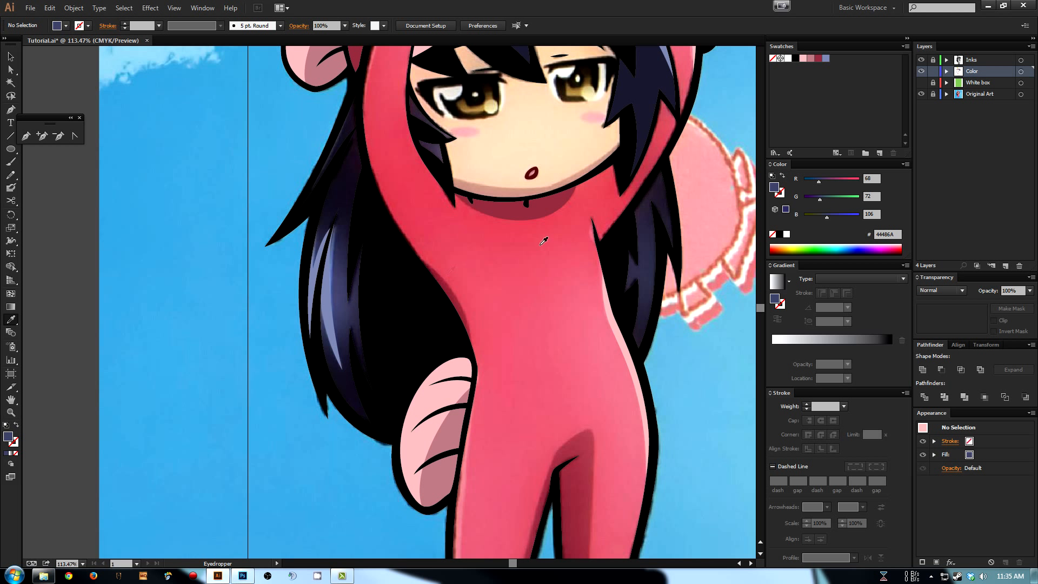
{"action": "left_click", "coordinate": [879, 153]}
{"action": "left_click", "coordinate": [74, 171]}
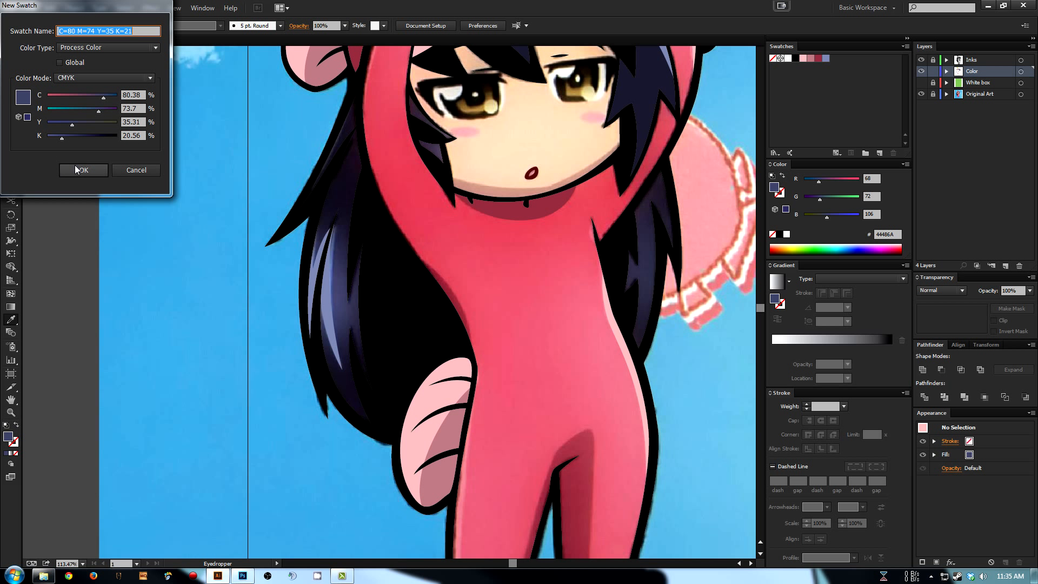
{"action": "left_click", "coordinate": [348, 189]}
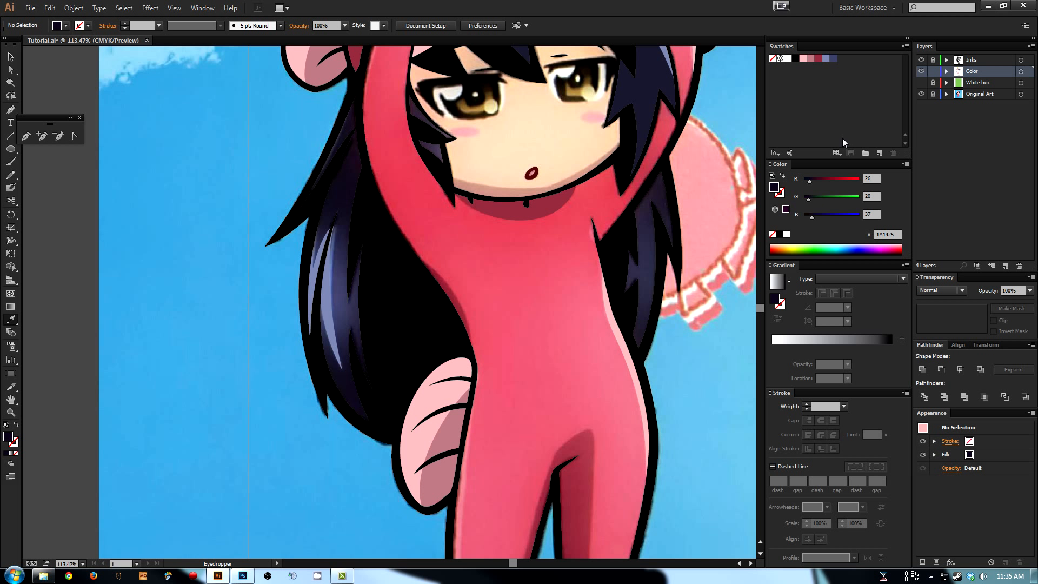
{"action": "left_click", "coordinate": [879, 153]}
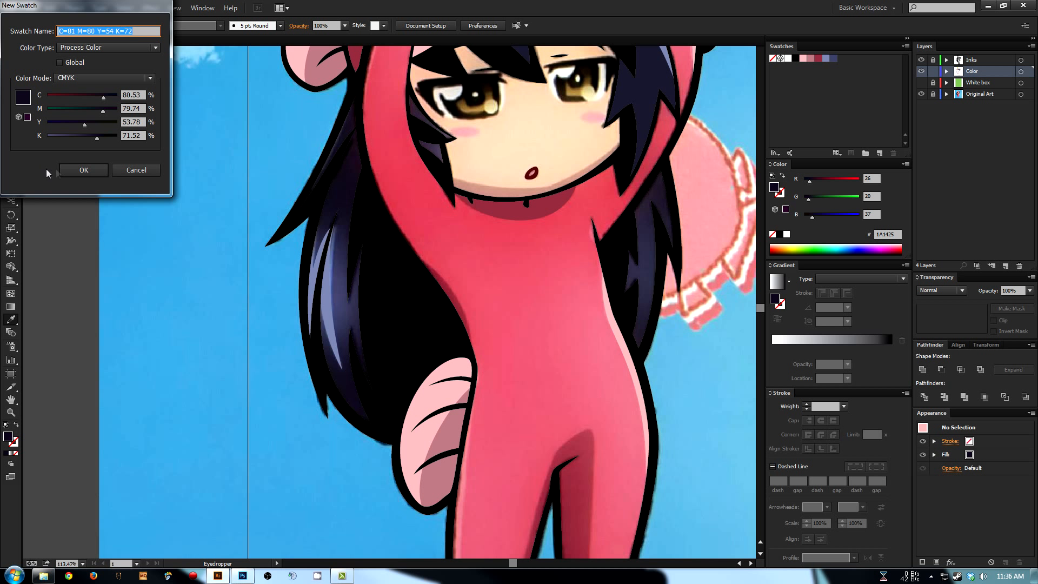
{"action": "left_click", "coordinate": [68, 170]}
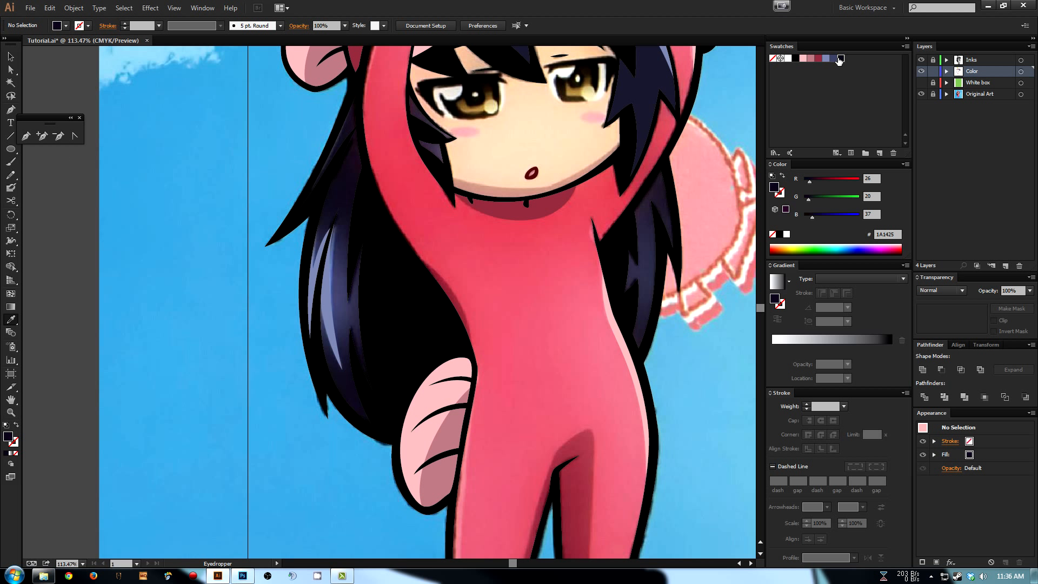
- Set the fill to dark red 933345 and start a Pen shape from the long hair's lower tip up its outer edge to the side spike
{"action": "key", "text": "p"}
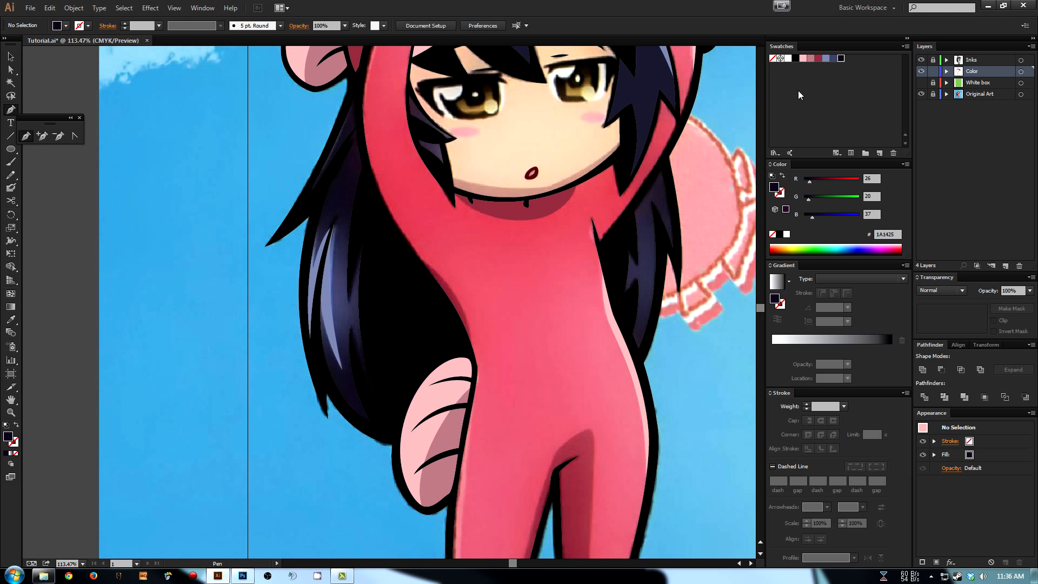
{"action": "left_click", "coordinate": [384, 438]}
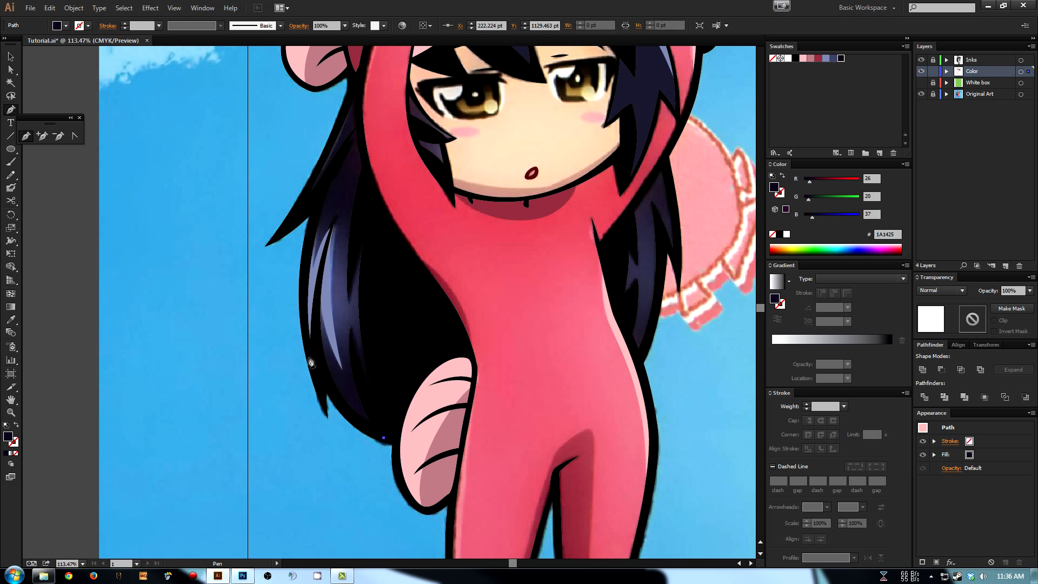
{"action": "left_click", "coordinate": [819, 59]}
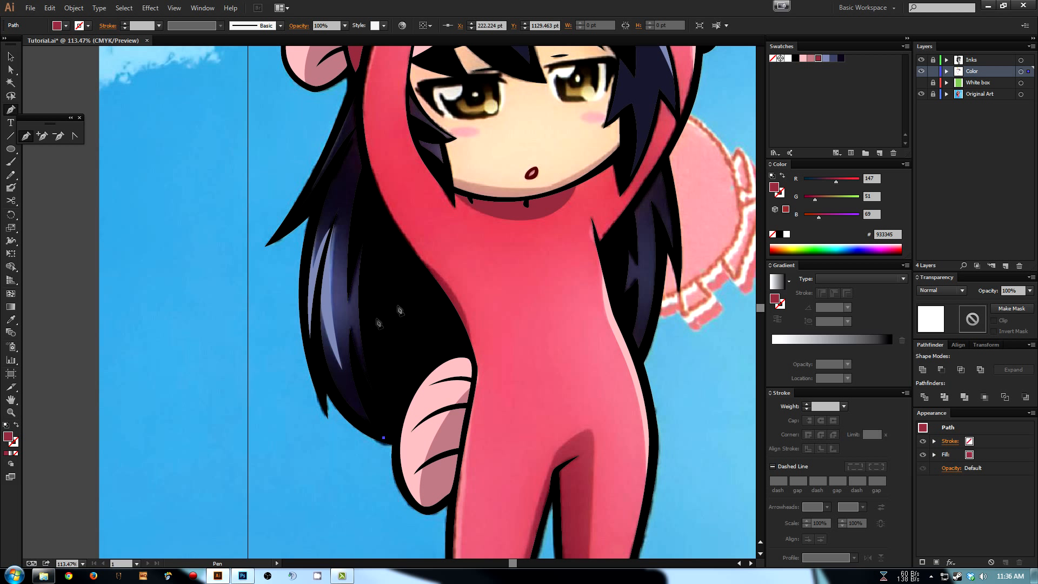
{"action": "mouse_move", "coordinate": [315, 345]}
{"action": "left_mouse_down"}
{"action": "mouse_move", "coordinate": [292, 304]}
{"action": "mouse_move", "coordinate": [311, 350]}
{"action": "left_mouse_up"}
{"action": "left_click", "coordinate": [305, 351]}
{"action": "key", "text": "ctrl+z"}
{"action": "left_click", "coordinate": [308, 349]}
{"action": "left_click_drag", "start_coordinate": [319, 197], "coordinate": [298, 217]}
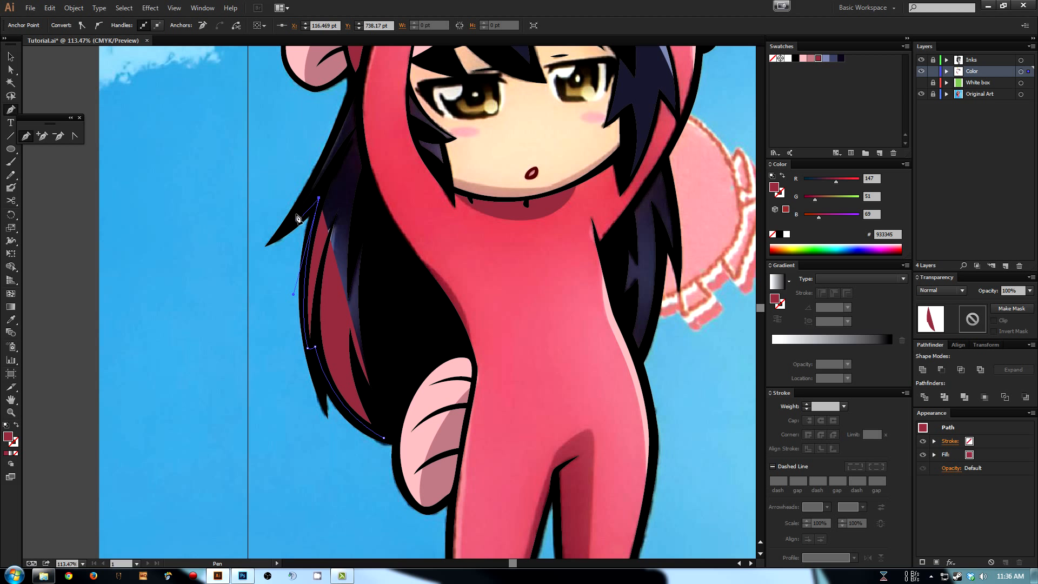
- Continue the red shape over the hair's top and down its inner edge, close it at the lower tip, and send it behind the blue-gray highlight
{"action": "left_click_drag", "start_coordinate": [361, 76], "coordinate": [359, 236]}
{"action": "left_click_drag", "start_coordinate": [376, 329], "coordinate": [386, 394]}
{"action": "key", "text": "space"}
{"action": "left_click_drag", "start_coordinate": [395, 459], "coordinate": [405, 323]}
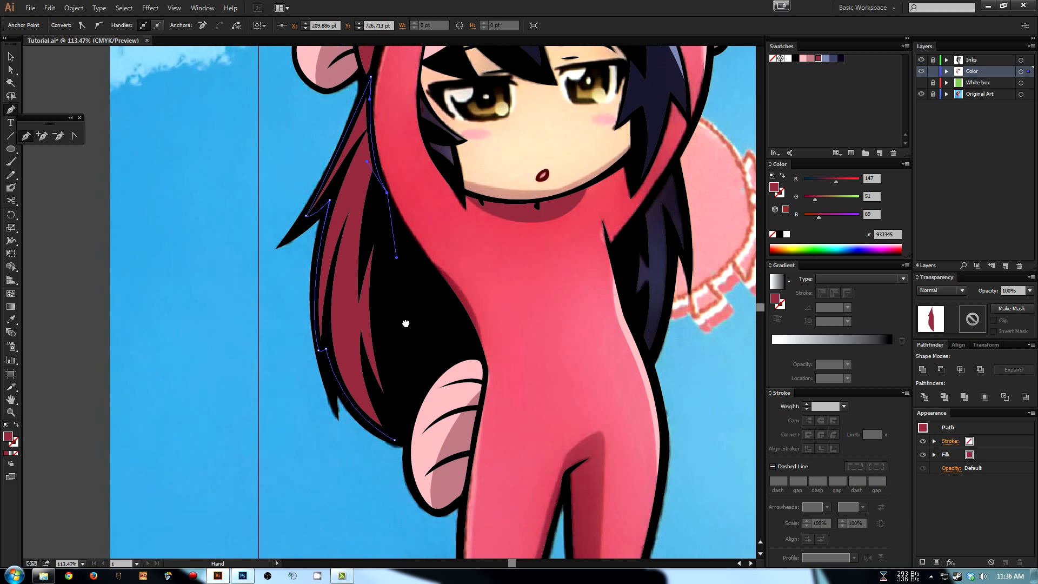
{"action": "left_click", "coordinate": [395, 441]}
{"action": "key", "text": "a"}
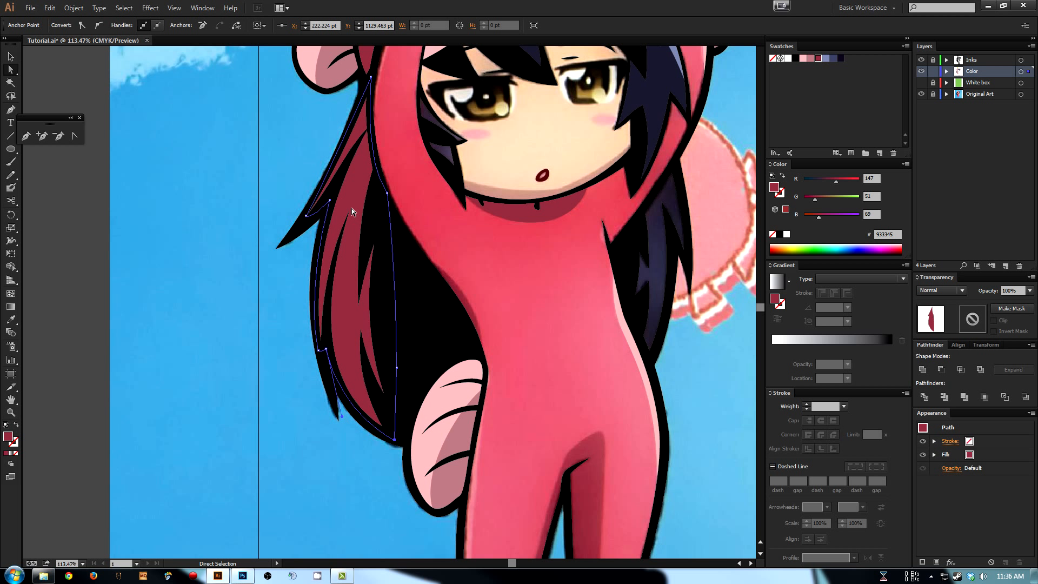
{"action": "key", "text": "ctrl+bracketleft"}
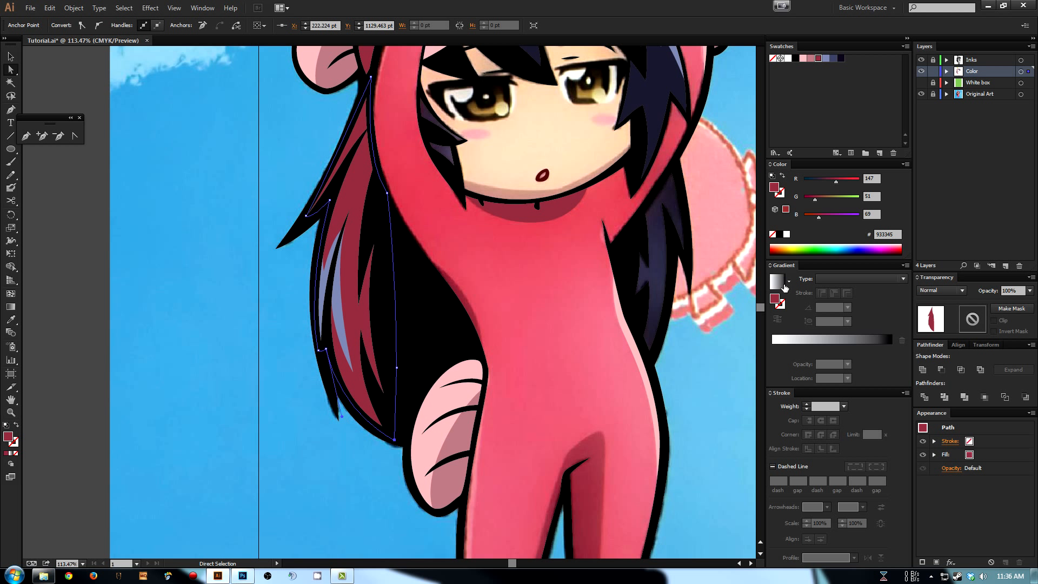
- Fill the long-hair shape with the default white-to-black linear gradient and briefly swap fill and stroke to check the original hair
{"action": "left_click", "coordinate": [203, 8]}
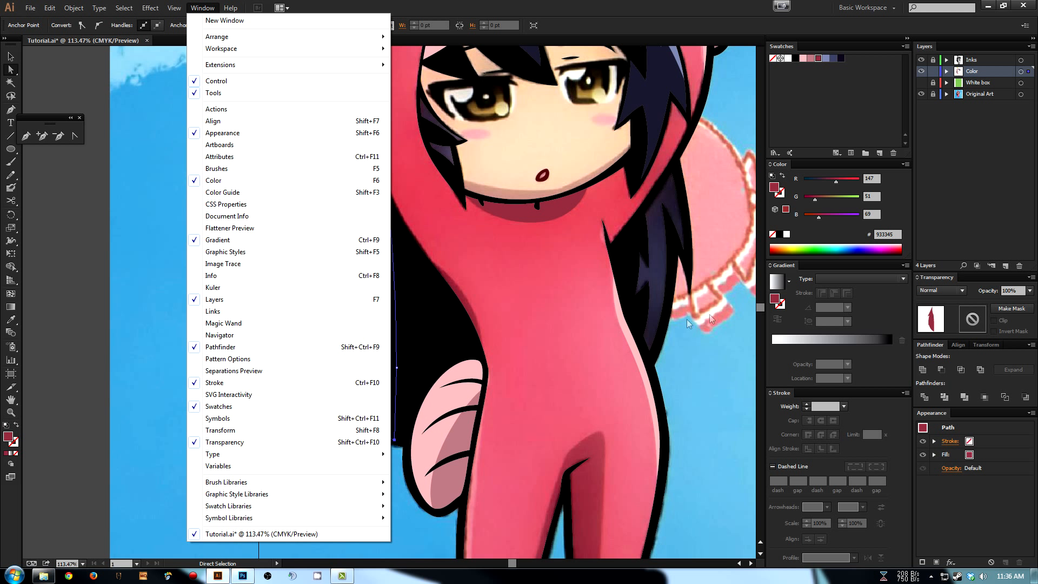
{"action": "left_click", "coordinate": [453, 303]}
{"action": "left_click", "coordinate": [359, 293]}
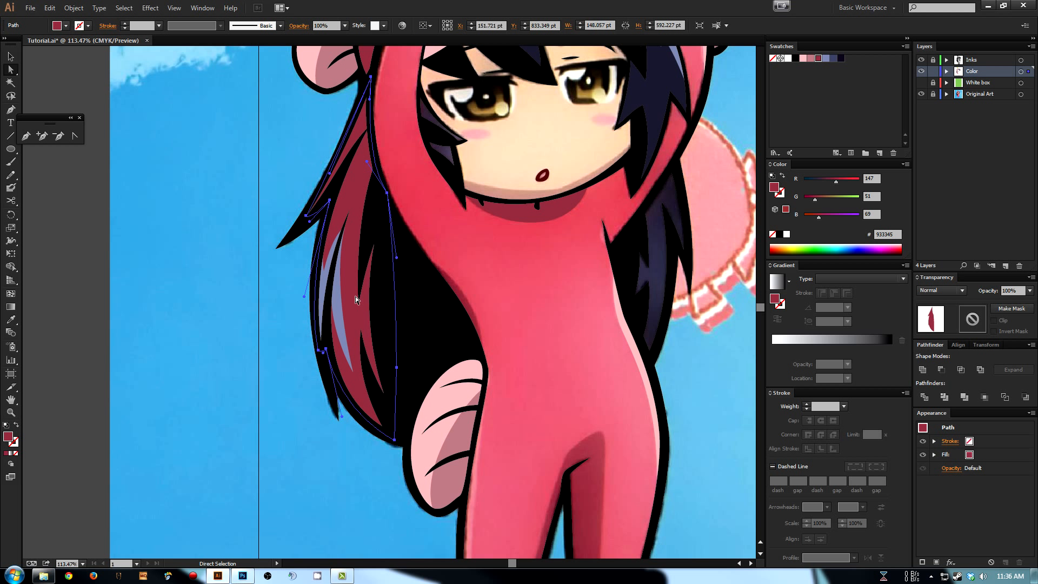
{"action": "left_click", "coordinate": [784, 286]}
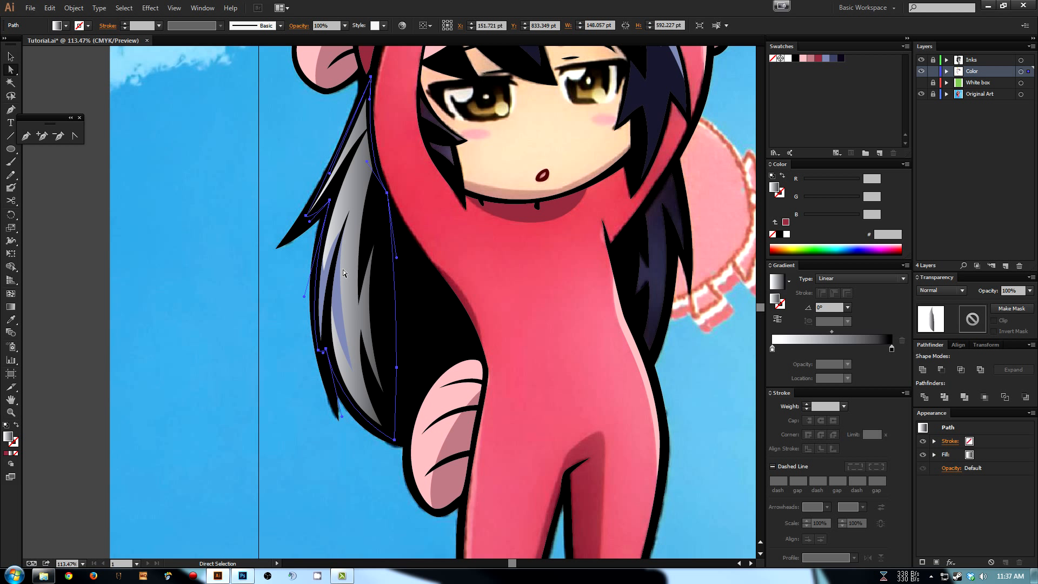
{"action": "key", "text": "shift+x"}
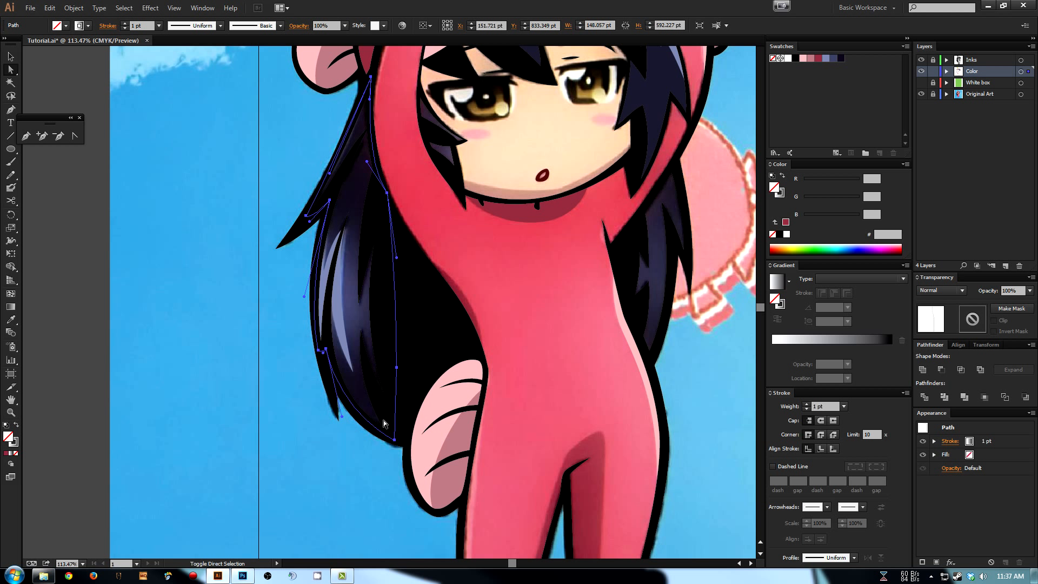
{"action": "key", "text": "shift+x"}
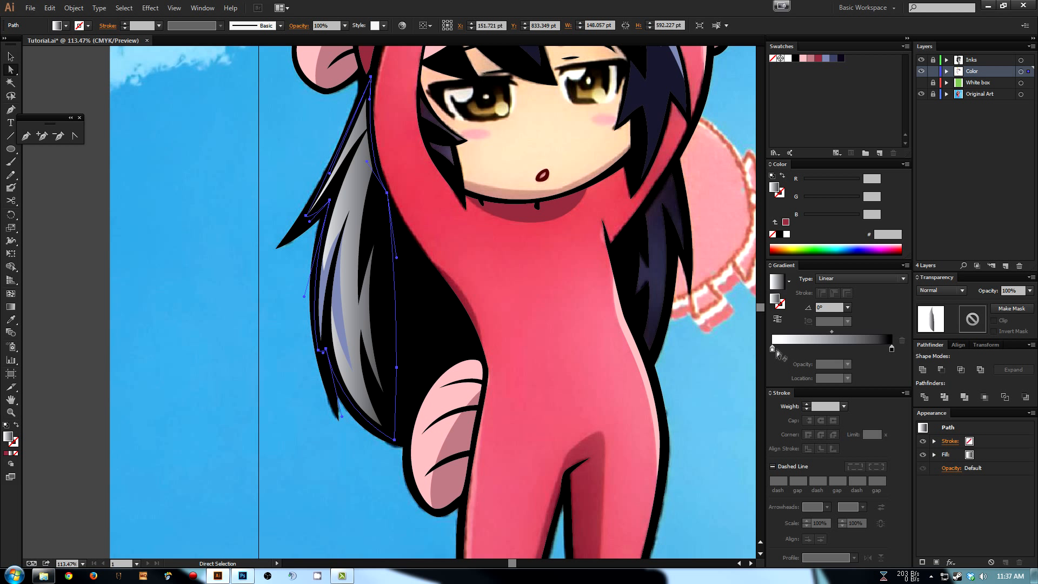
- Try shifting the gradient's white stop and midpoint along the ramp, and return the white stop to 0%
{"action": "left_click_drag", "start_coordinate": [772, 352], "coordinate": [829, 348]}
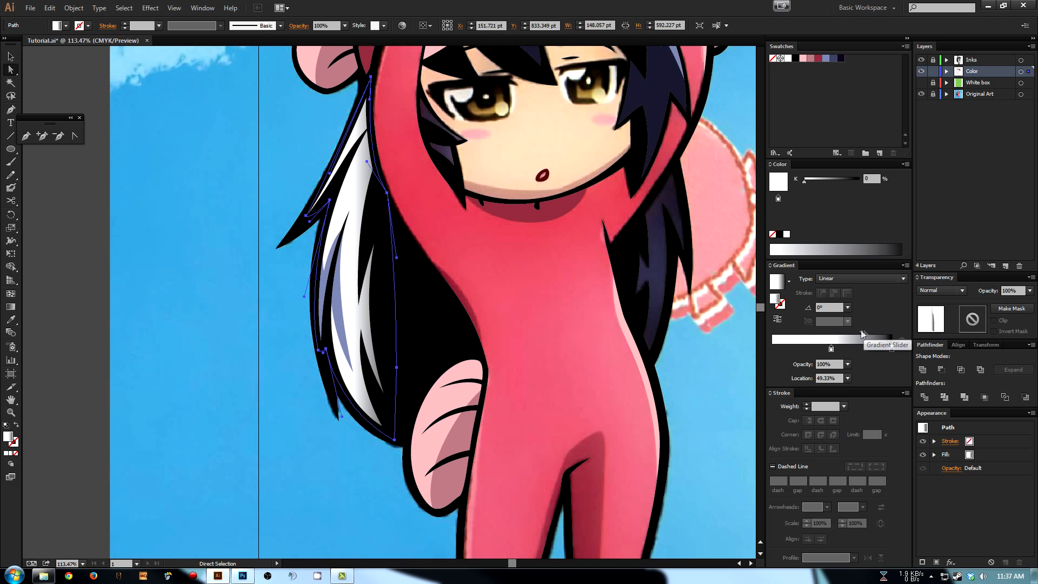
{"action": "mouse_move", "coordinate": [861, 334]}
{"action": "left_mouse_down"}
{"action": "mouse_move", "coordinate": [846, 349]}
{"action": "mouse_move", "coordinate": [866, 333]}
{"action": "mouse_move", "coordinate": [848, 334]}
{"action": "left_mouse_up"}
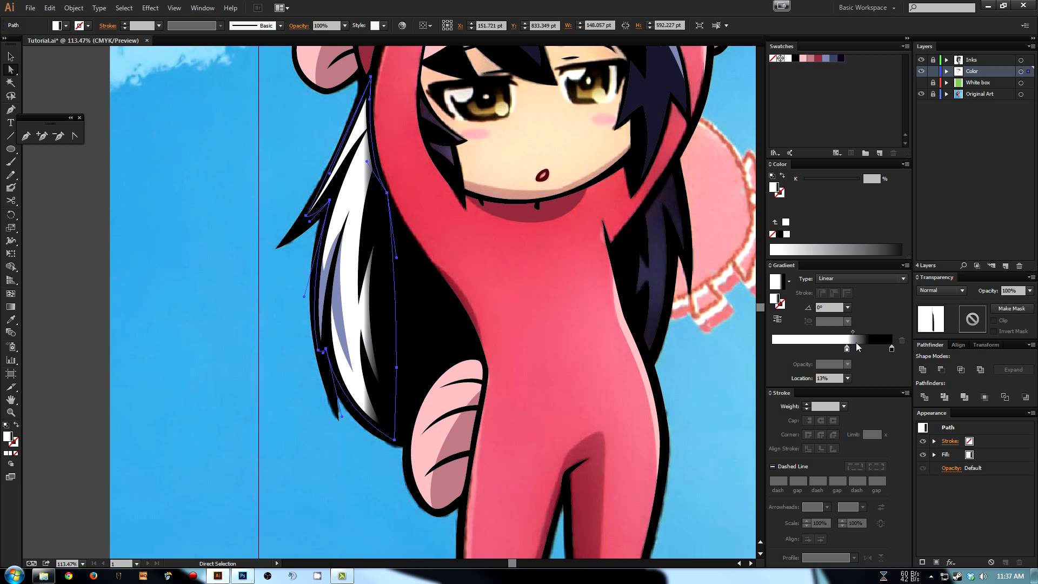
{"action": "left_click_drag", "start_coordinate": [853, 332], "coordinate": [868, 332]}
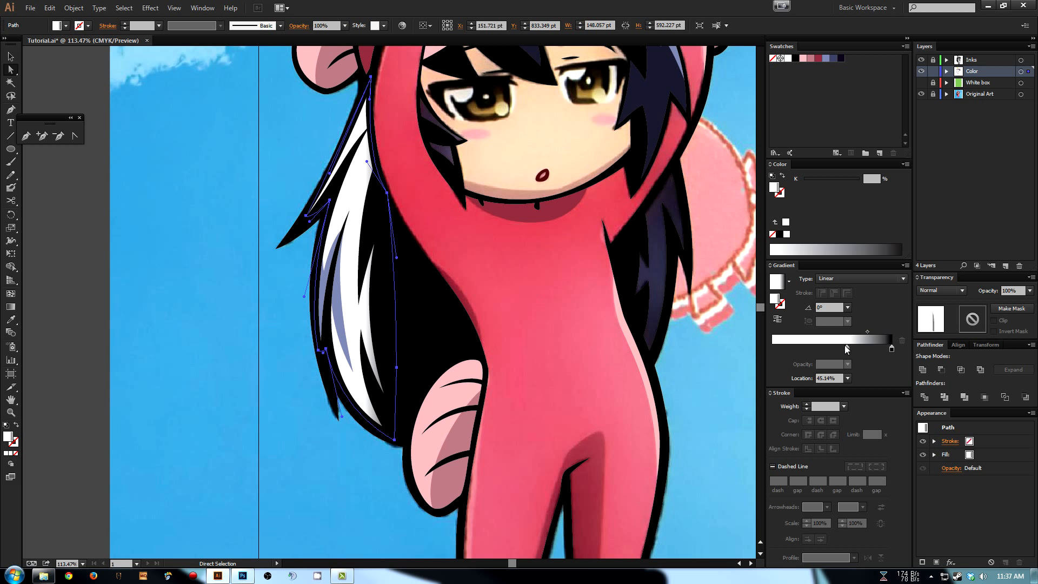
{"action": "left_click_drag", "start_coordinate": [847, 349], "coordinate": [773, 350]}
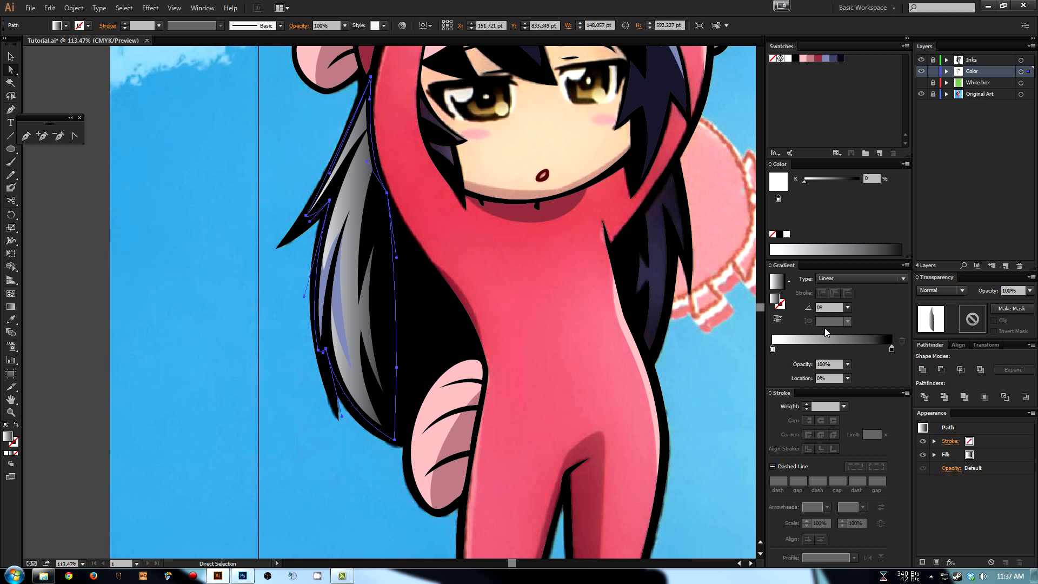
- Add the blue 44486A swatch as a middle gradient stop at 45.33% and recolor both end stops with the near-black 1A1425 swatch
{"action": "left_click", "coordinate": [836, 59]}
{"action": "left_click", "coordinate": [826, 346]}
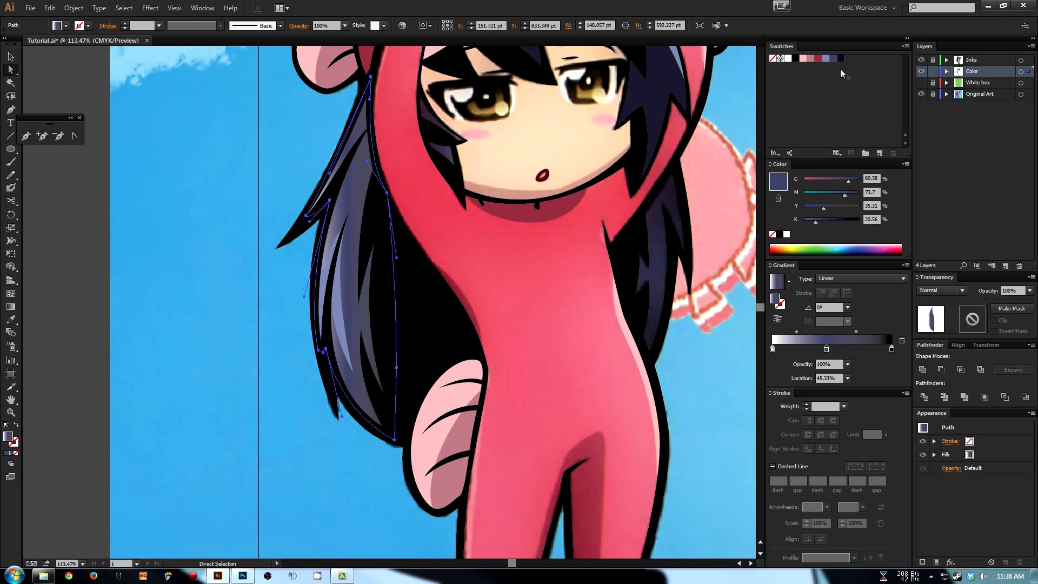
{"action": "left_click_drag", "start_coordinate": [840, 59], "coordinate": [891, 351]}
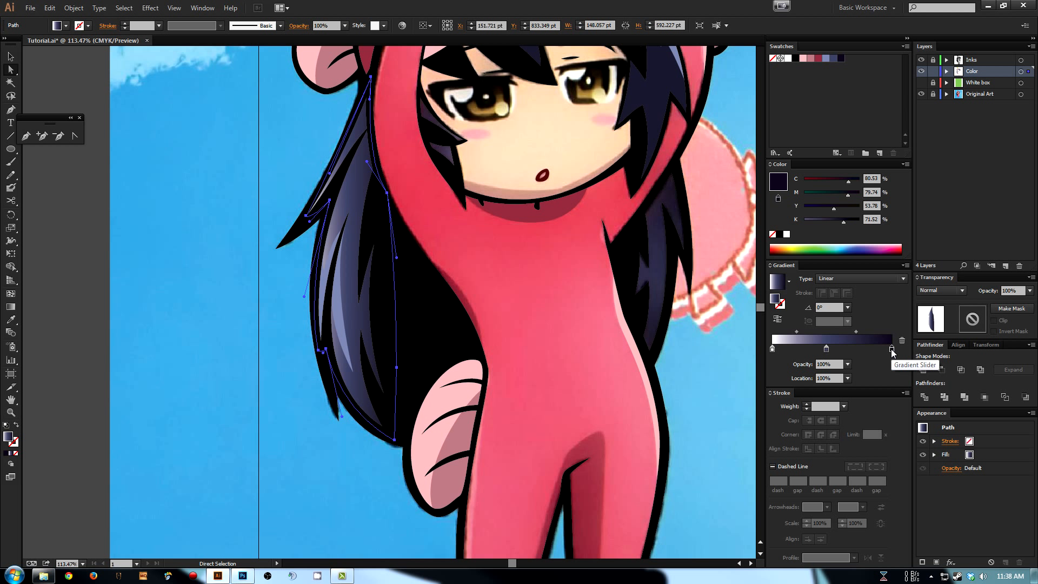
{"action": "left_click_drag", "start_coordinate": [841, 58], "coordinate": [772, 350]}
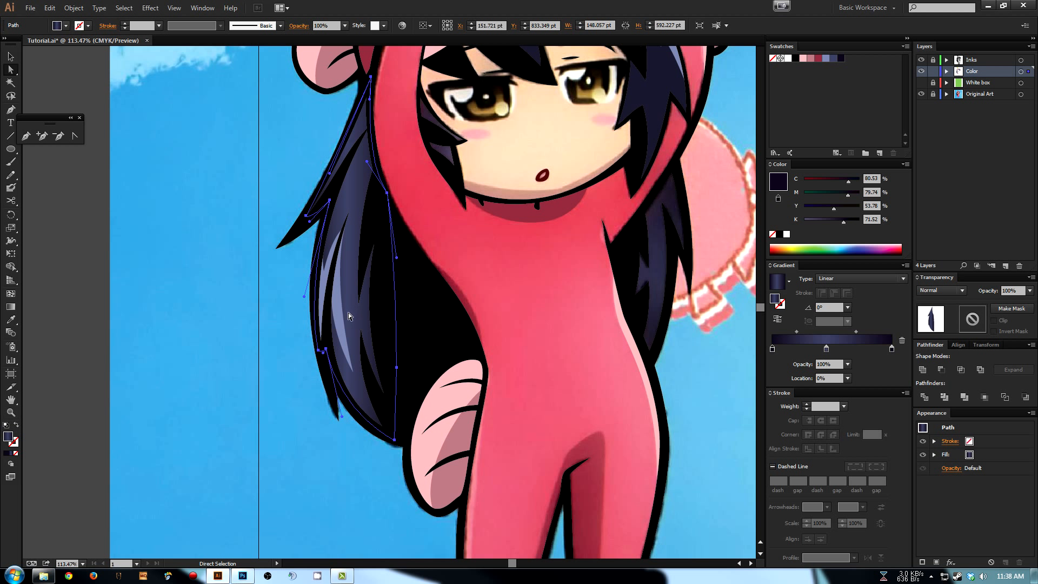
- Run the gradient down the long hair from top to lower tip at -87.8° and move its middle blue stop lower
{"action": "left_click", "coordinate": [11, 307]}
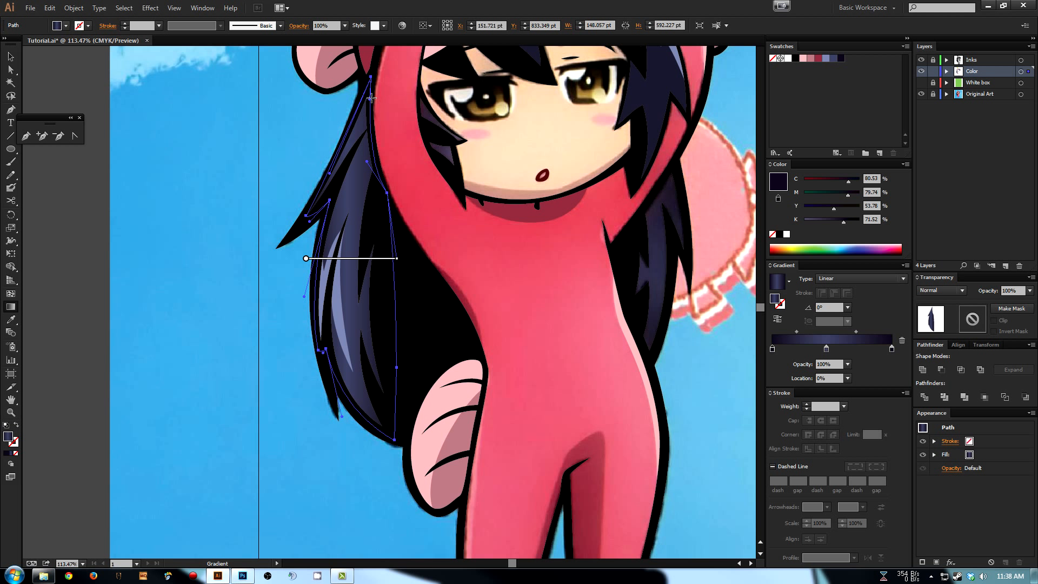
{"action": "left_click_drag", "start_coordinate": [366, 93], "coordinate": [384, 434]}
{"action": "mouse_move", "coordinate": [350, 272]}
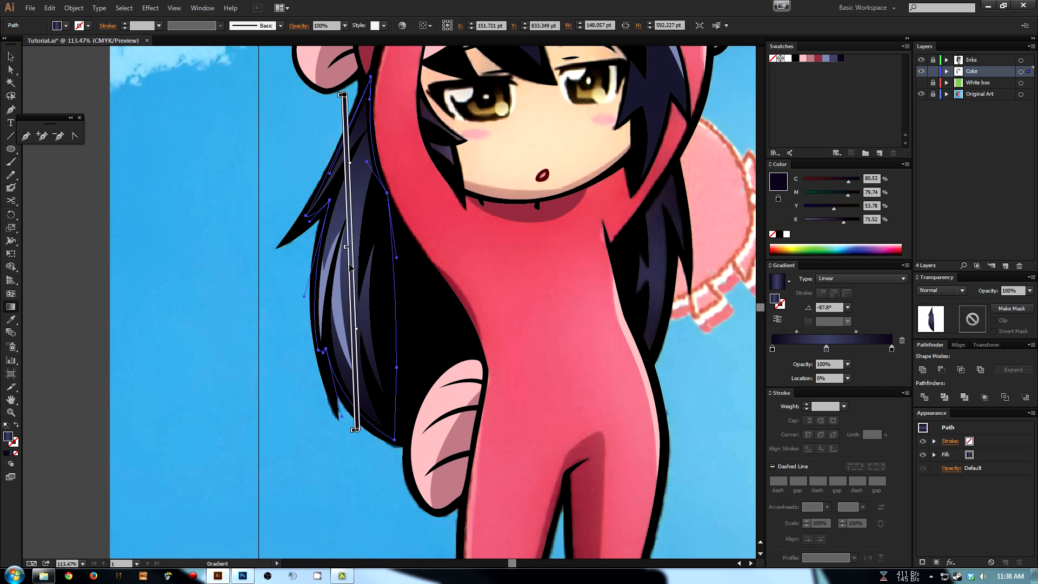
{"action": "left_click_drag", "start_coordinate": [349, 251], "coordinate": [353, 301]}
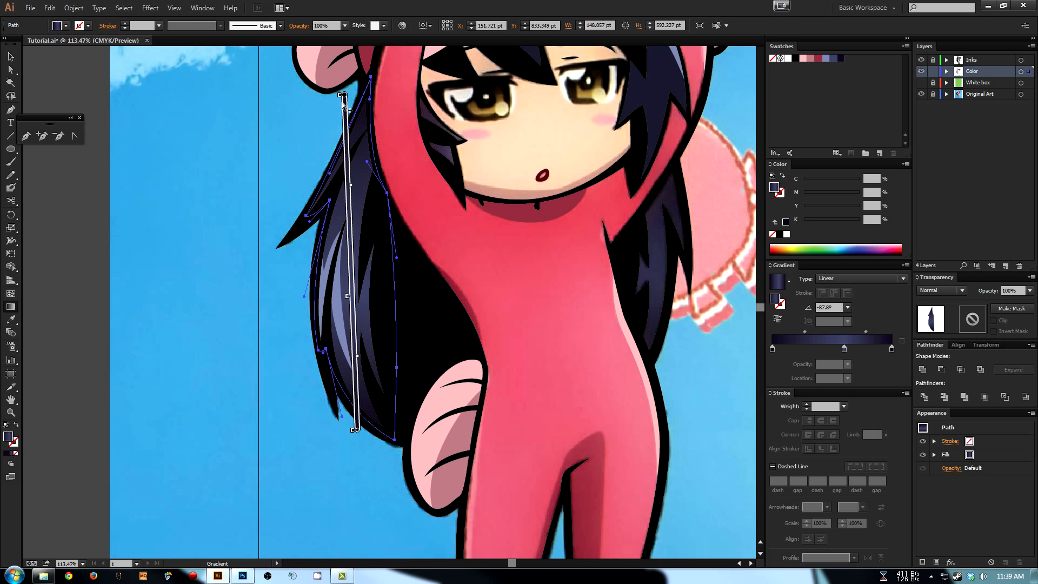
- Compare the long hair with the original art, and shift both gradient midpoints closer to the blue middle stop
{"action": "left_click", "coordinate": [923, 73]}
{"action": "left_click", "coordinate": [923, 73]}
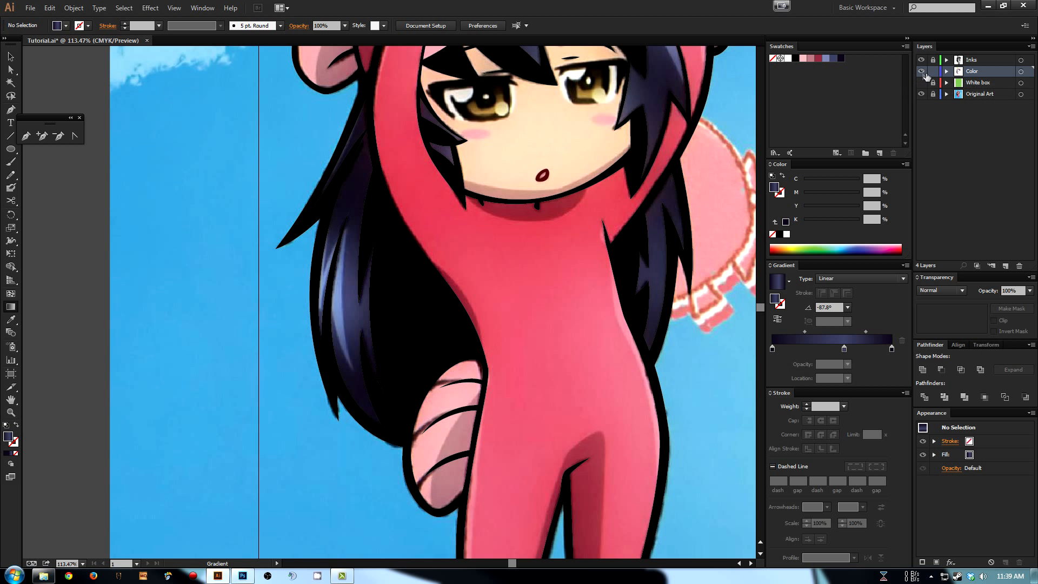
{"action": "key", "text": "a"}
{"action": "left_click", "coordinate": [348, 288]}
{"action": "key", "text": "g"}
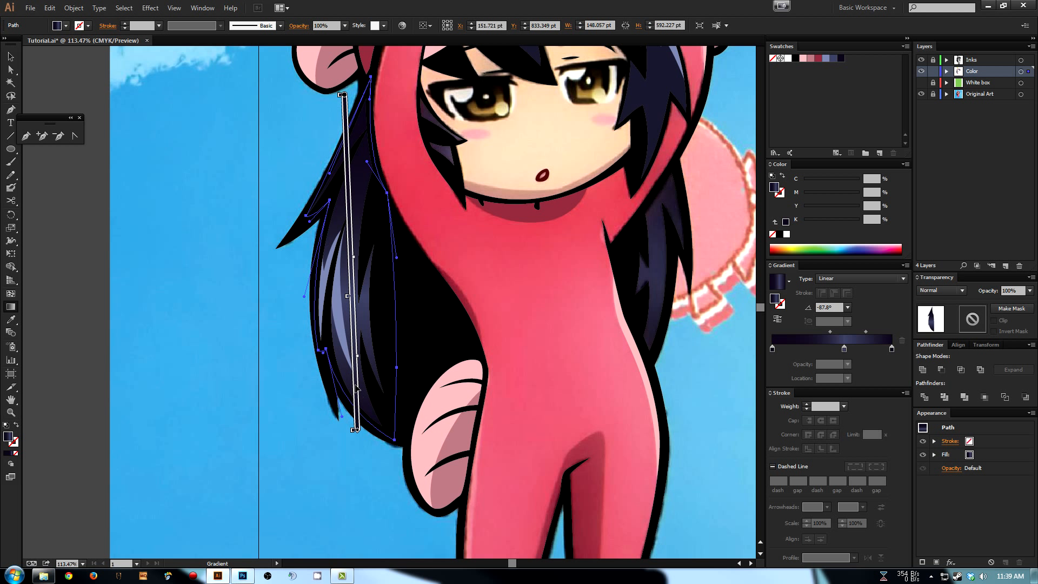
{"action": "left_click_drag", "start_coordinate": [361, 361], "coordinate": [360, 357]}
{"action": "left_click_drag", "start_coordinate": [359, 328], "coordinate": [358, 327]}
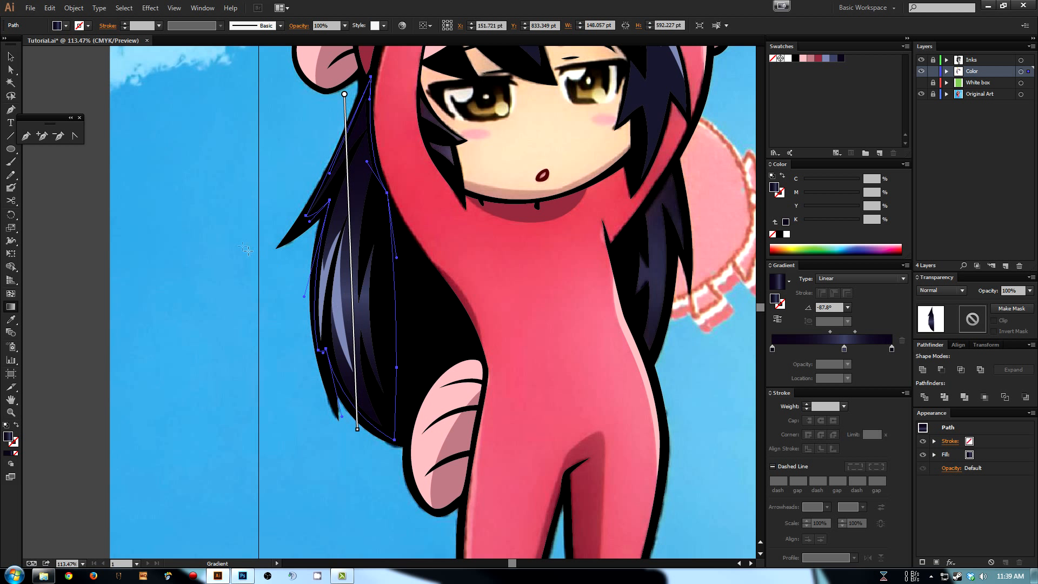
{"action": "left_click", "coordinate": [11, 57]}
{"action": "left_click", "coordinate": [222, 254]}
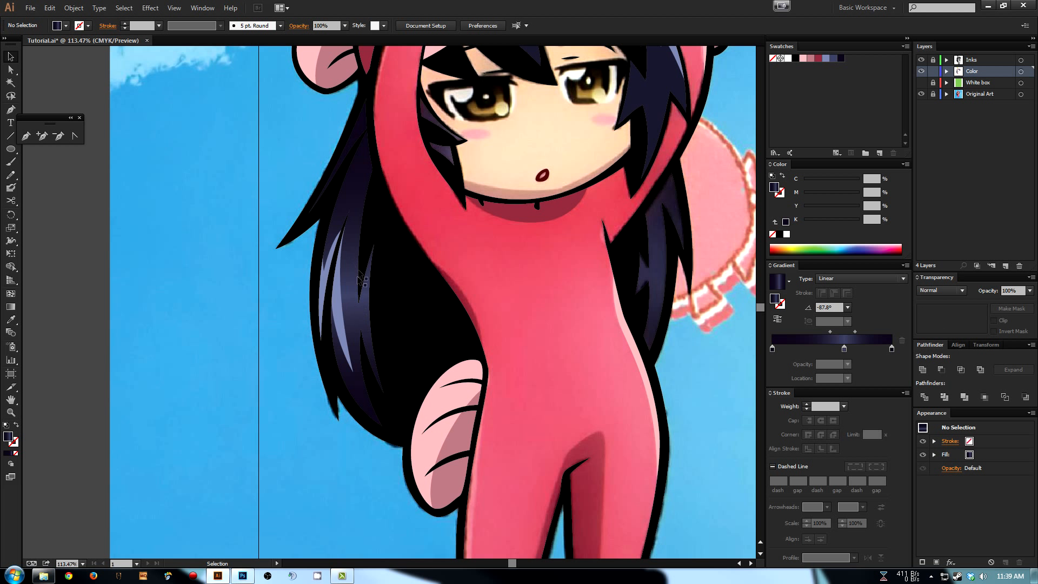
- Tilt the long-hair gradient to -83.6° so it follows the slant of the hair
{"action": "left_click", "coordinate": [362, 317]}
{"action": "key", "text": "g"}
{"action": "mouse_move", "coordinate": [364, 427]}
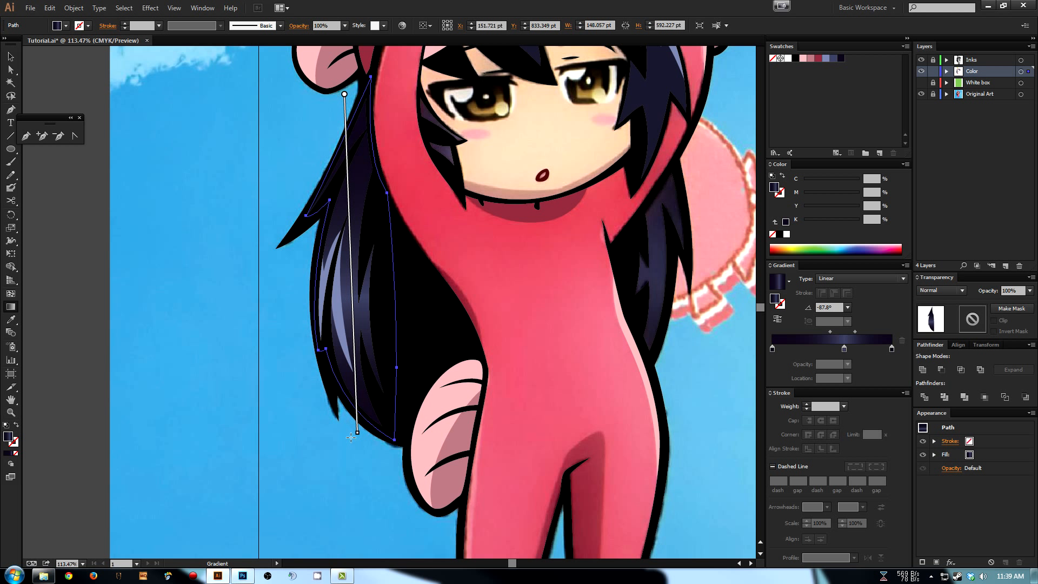
{"action": "mouse_move", "coordinate": [341, 93]}
{"action": "left_click_drag", "start_coordinate": [365, 442], "coordinate": [385, 440]}
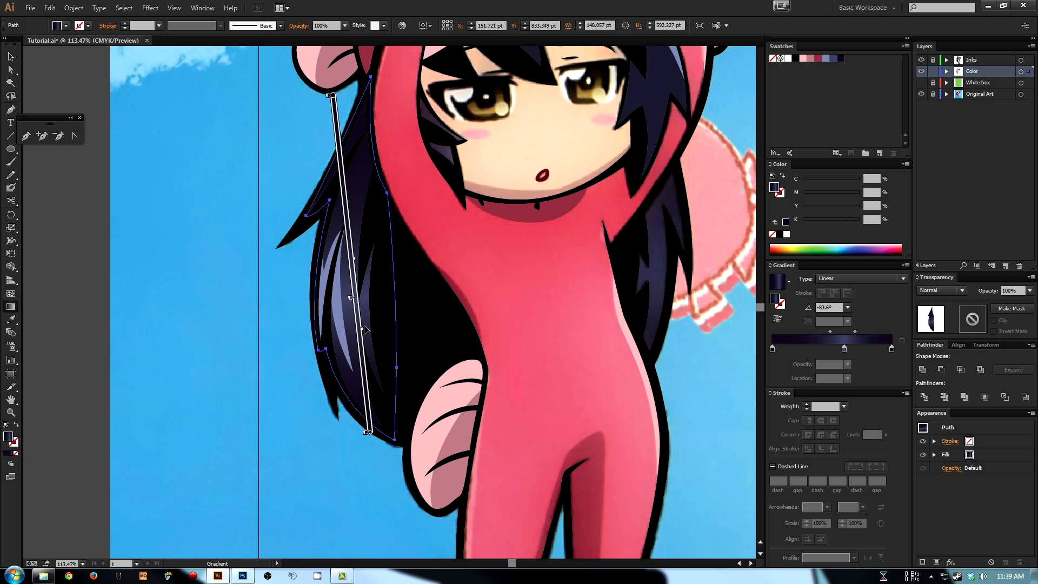
- Move the long-hair gradient's lower midpoint slightly away from the blue stop, shorten its lower end, and deselect the shape
{"action": "left_click_drag", "start_coordinate": [366, 350], "coordinate": [363, 351]}
{"action": "left_click_drag", "start_coordinate": [371, 432], "coordinate": [372, 413]}
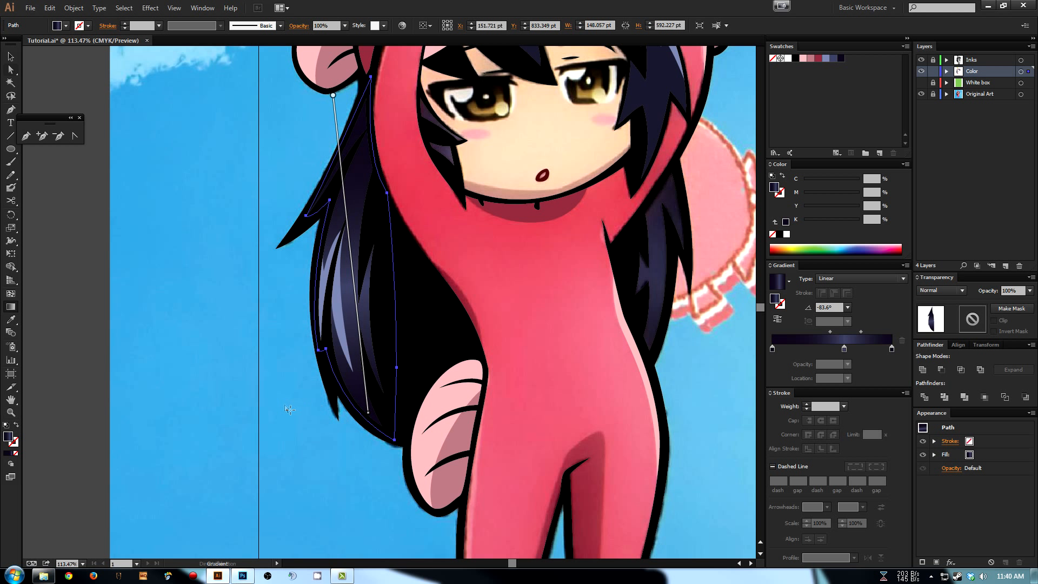
{"action": "key", "text": "a"}
{"action": "key", "text": "ctrl+shift+a"}
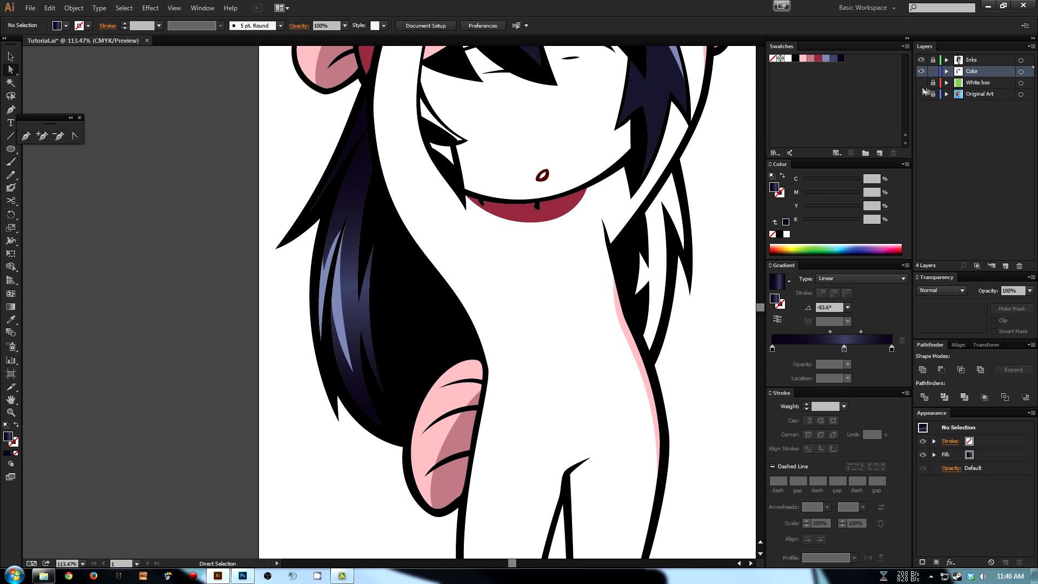
- Hide the Original Art layer and review the colored hair on the whole character
{"action": "left_click", "coordinate": [921, 93]}
{"action": "key", "text": "ctrl+minus"}
{"action": "key", "text": "ctrl+minus"}
{"action": "left_click_drag", "start_coordinate": [271, 223], "coordinate": [278, 243]}
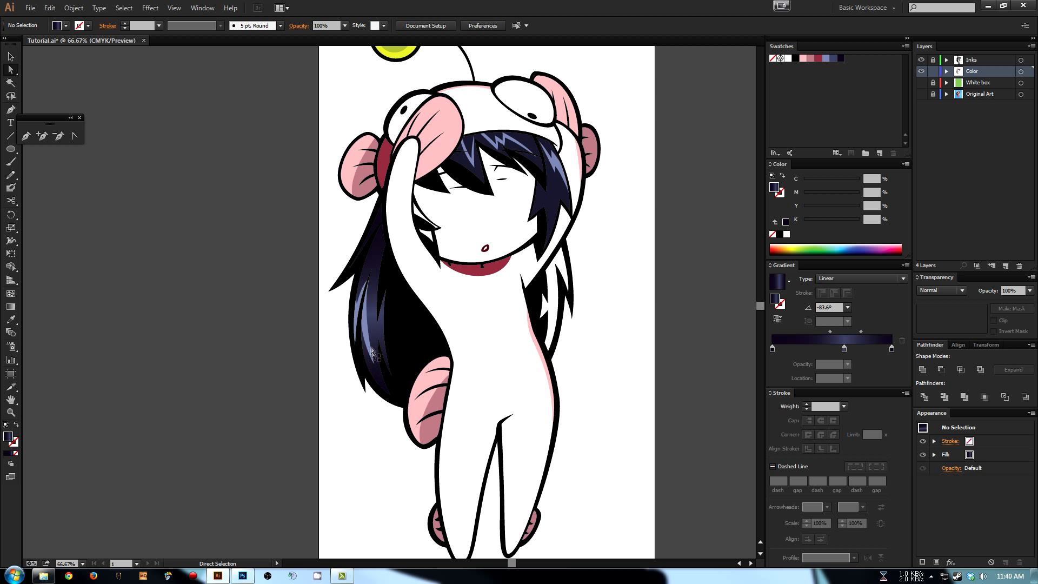
- Save the gradient fill of the long hair lock beside the raised arm as a swatch named New Gradient Swatch
{"action": "left_click", "coordinate": [363, 319]}
{"action": "left_click", "coordinate": [258, 227]}
{"action": "left_click_drag", "start_coordinate": [298, 200], "coordinate": [259, 221]}
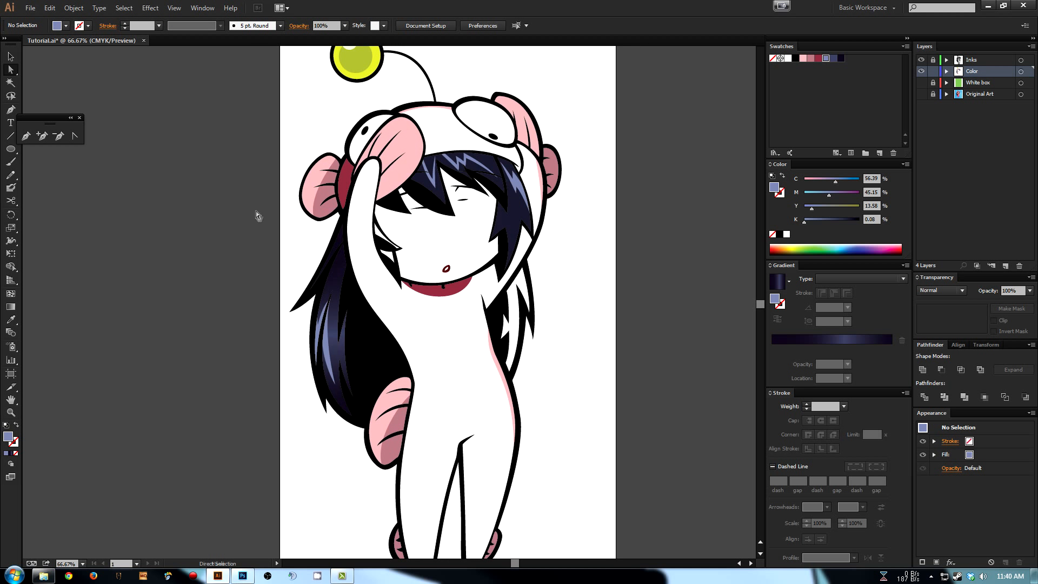
{"action": "left_click", "coordinate": [337, 278]}
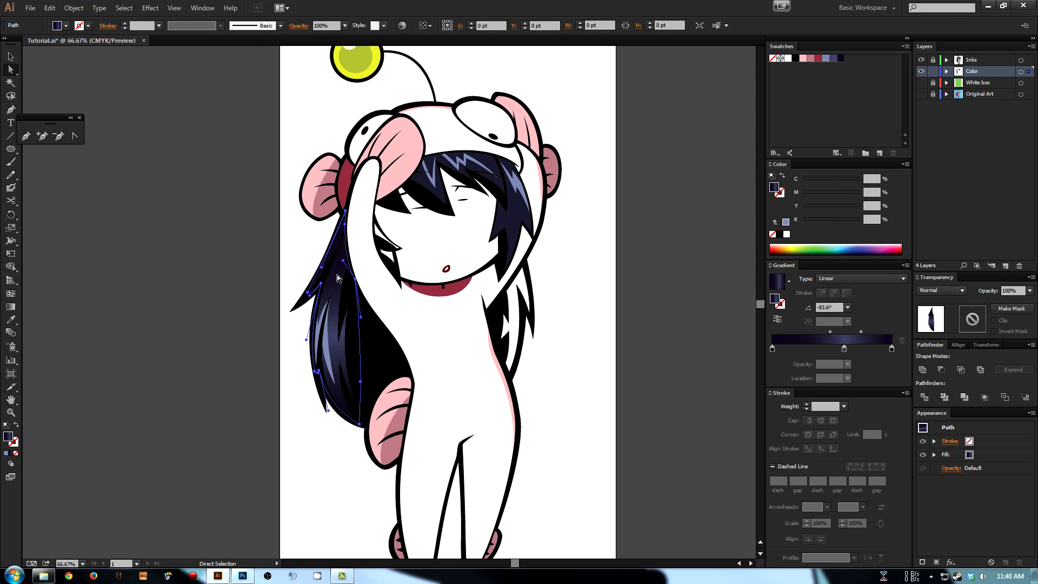
{"action": "left_click", "coordinate": [880, 153]}
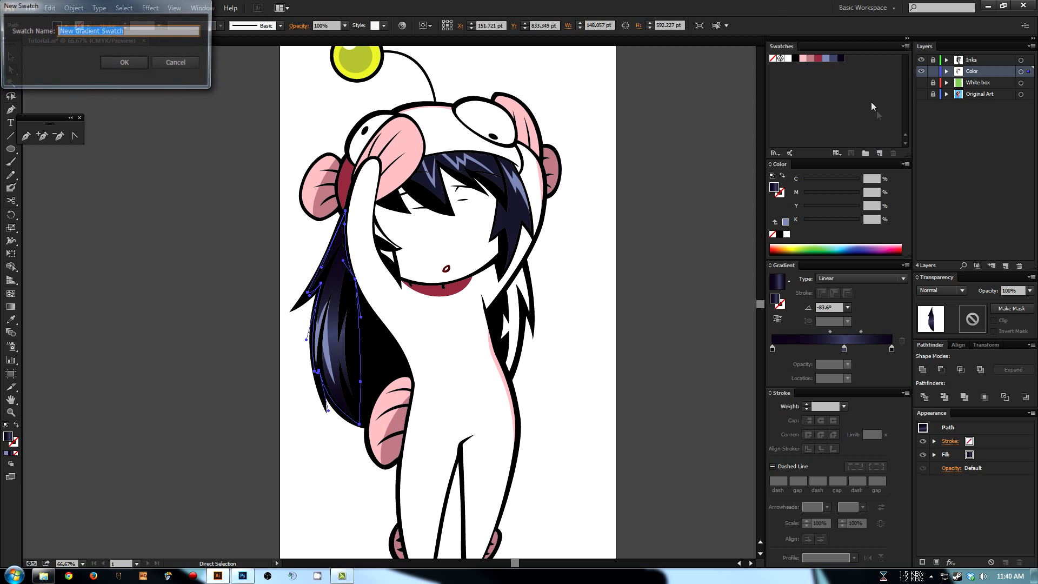
{"action": "left_click", "coordinate": [129, 64]}
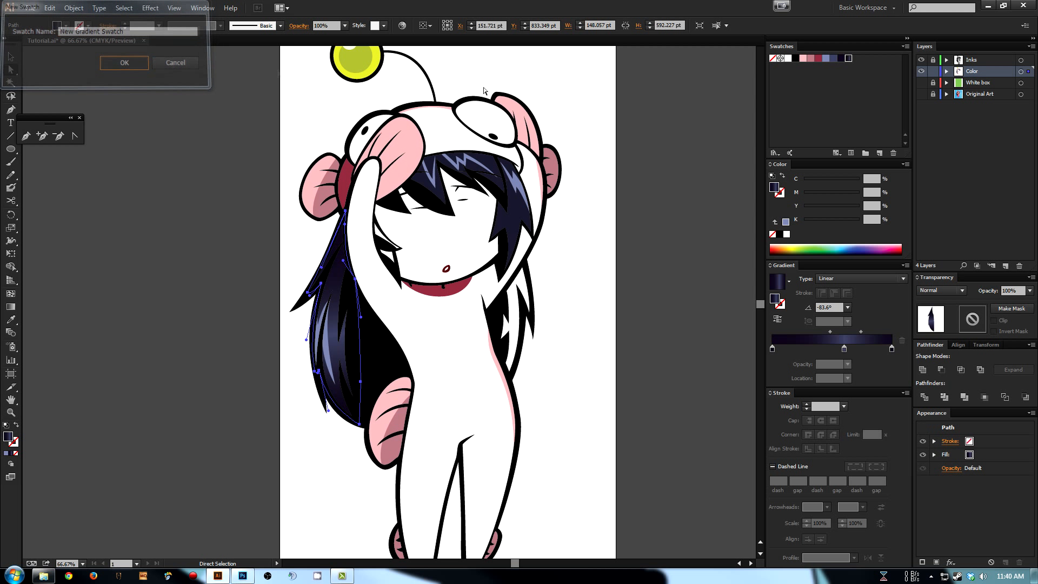
- Fill the bangs shape with the saved gradient swatch and deselect it
{"action": "left_click", "coordinate": [522, 224]}
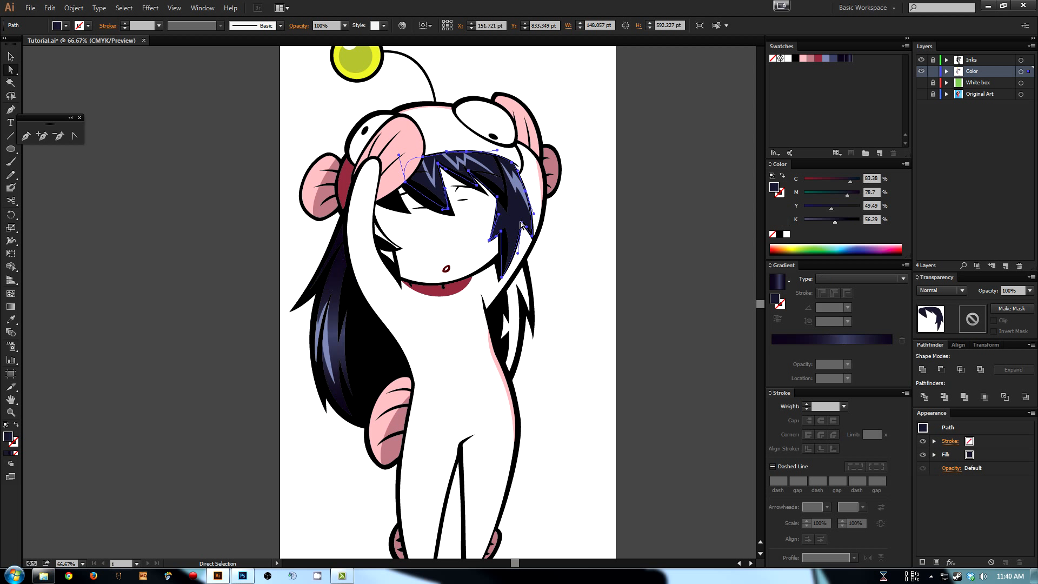
{"action": "left_click", "coordinate": [849, 58]}
{"action": "left_click", "coordinate": [598, 229]}
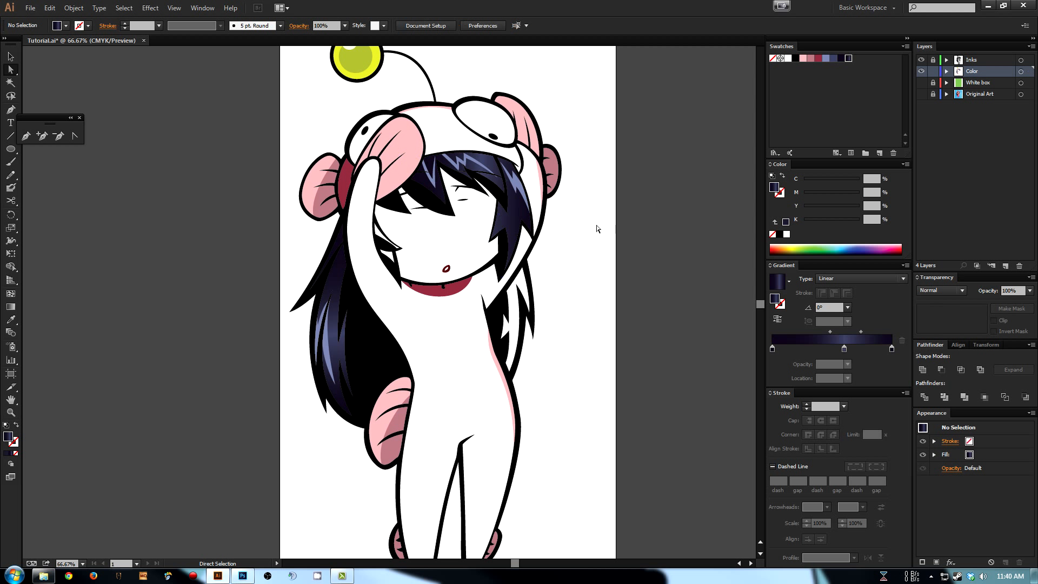
- Redraw the bangs' linear gradient diagonally from the lower hair tips up past the forehead, at about 112°
{"action": "left_click", "coordinate": [513, 224]}
{"action": "key", "text": "g"}
{"action": "mouse_move", "coordinate": [490, 272]}
{"action": "left_mouse_down"}
{"action": "mouse_move", "coordinate": [466, 145]}
{"action": "mouse_move", "coordinate": [438, 139]}
{"action": "mouse_move", "coordinate": [444, 154]}
{"action": "left_mouse_up"}
{"action": "key", "text": "a"}
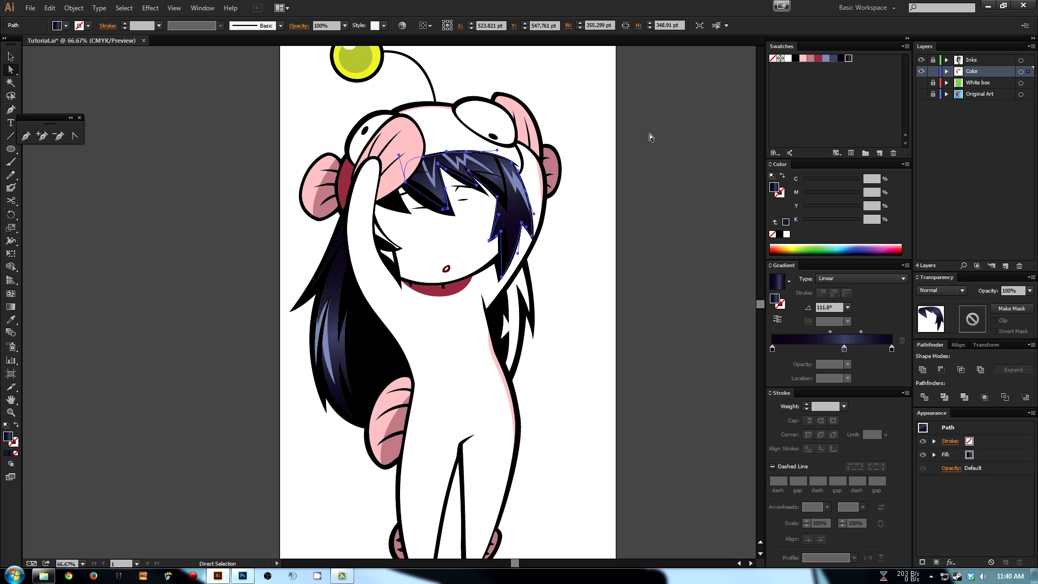
{"action": "left_click", "coordinate": [649, 135]}
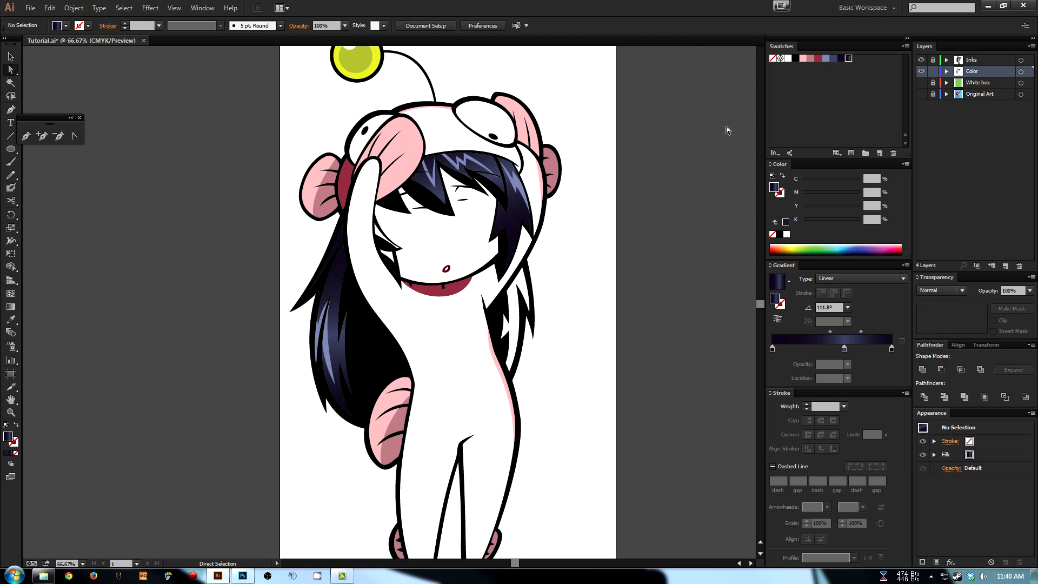
- Turn on the Original Art layer, toggling the Color layer off and on to compare the hair with the reference
{"action": "left_click", "coordinate": [919, 72]}
{"action": "left_click", "coordinate": [922, 94]}
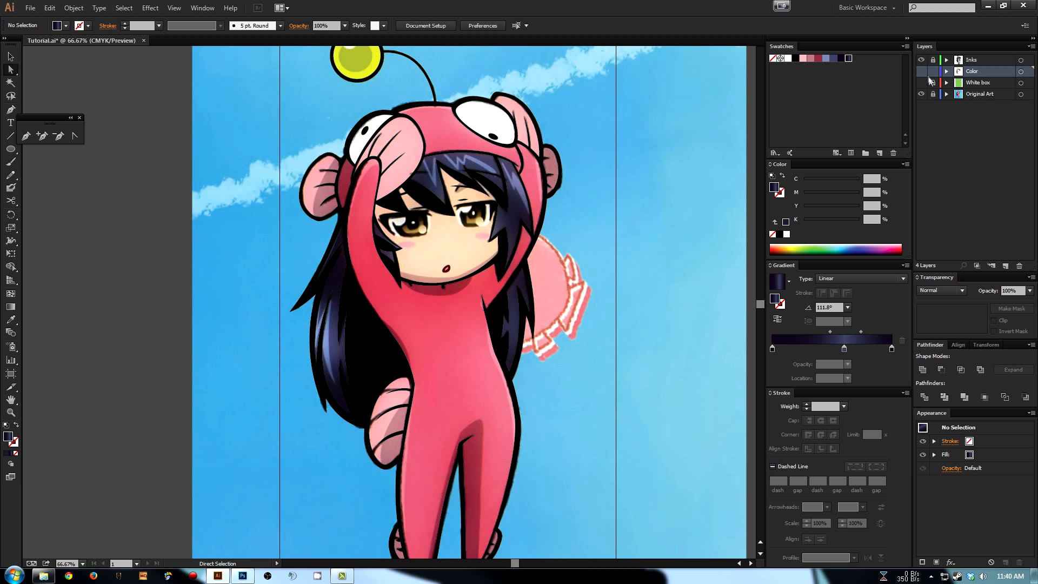
{"action": "left_click", "coordinate": [920, 72]}
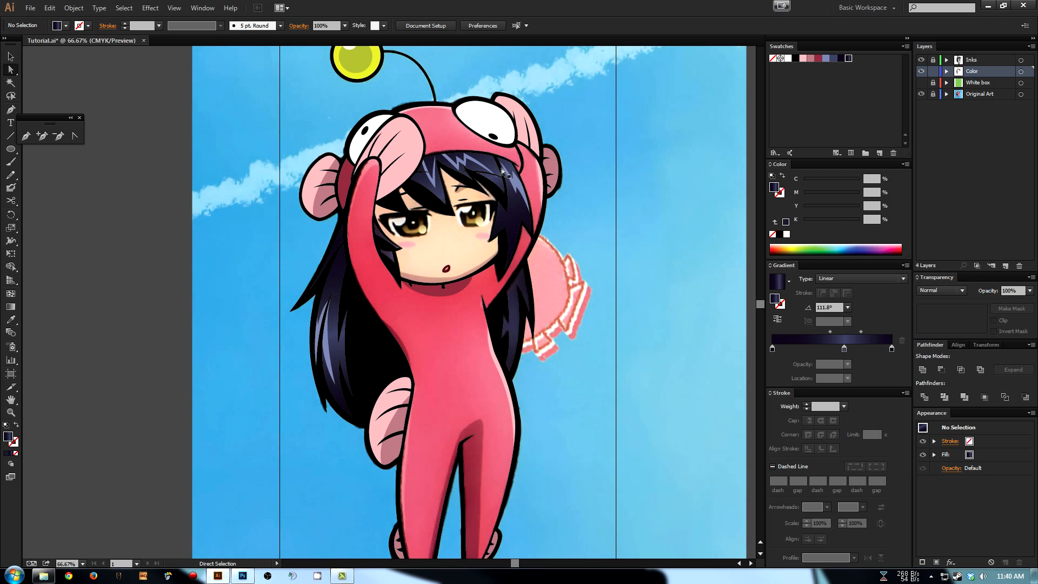
- Lengthen the bangs' gradient at both ends, from the top of the hood to below the hair tips
{"action": "left_click", "coordinate": [513, 222]}
{"action": "key", "text": "g"}
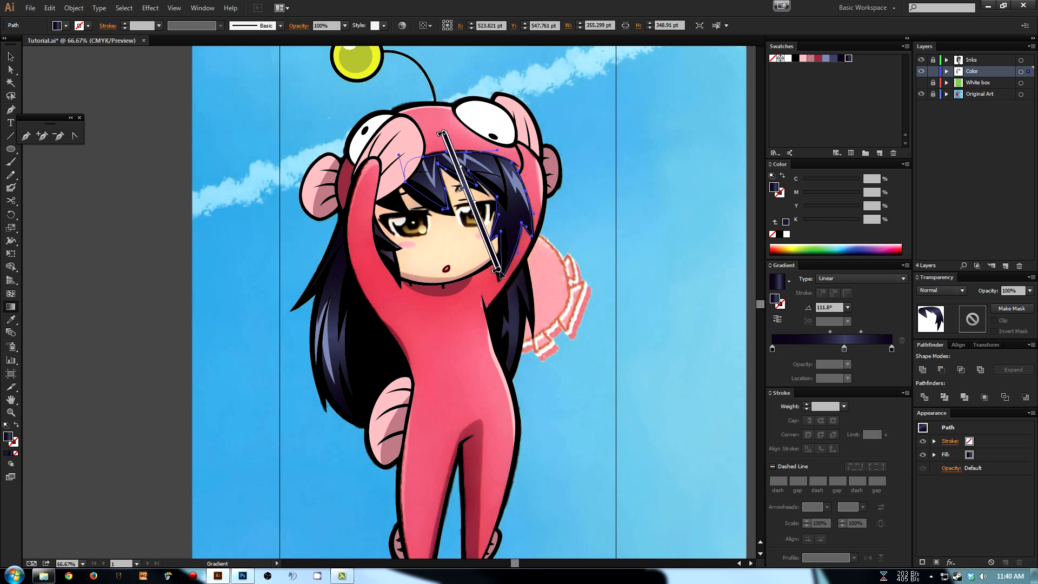
{"action": "left_click_drag", "start_coordinate": [463, 183], "coordinate": [518, 319]}
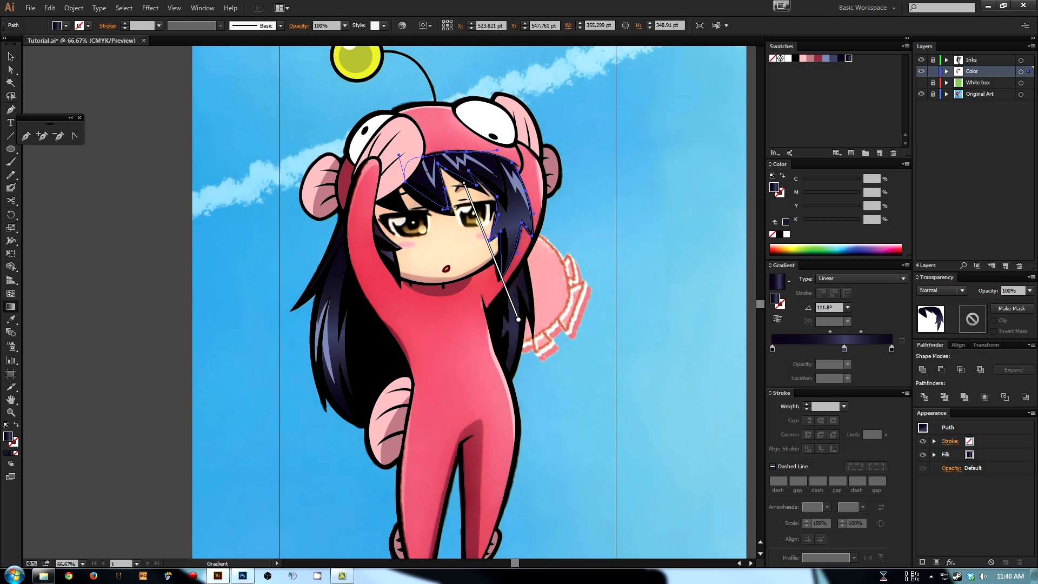
{"action": "mouse_move", "coordinate": [463, 183]}
{"action": "left_mouse_down"}
{"action": "mouse_move", "coordinate": [426, 122]}
{"action": "mouse_move", "coordinate": [432, 107]}
{"action": "left_mouse_up"}
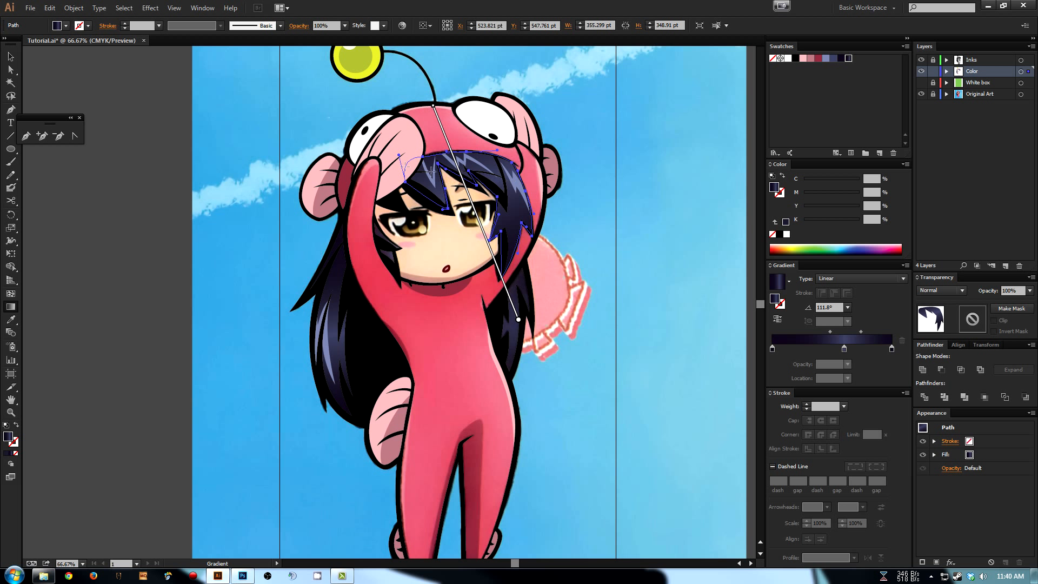
{"action": "key", "text": "a"}
{"action": "left_click", "coordinate": [673, 175]}
- Try shifting the middle color stop of the bangs' gradient, undo the change and deselect the shape
{"action": "left_click", "coordinate": [510, 232]}
{"action": "key", "text": "g"}
{"action": "mouse_move", "coordinate": [435, 107]}
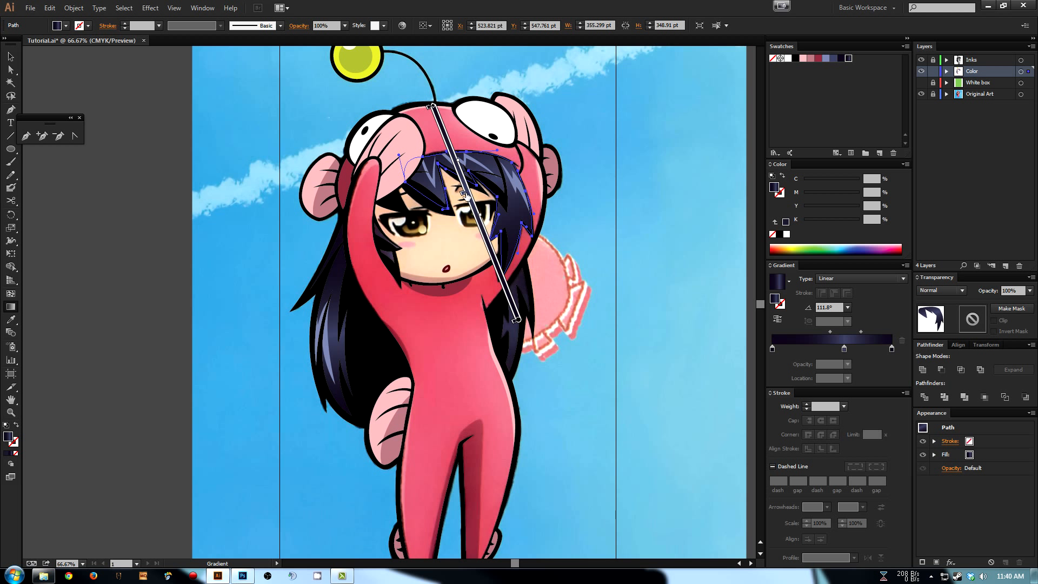
{"action": "left_click_drag", "start_coordinate": [465, 190], "coordinate": [464, 189]}
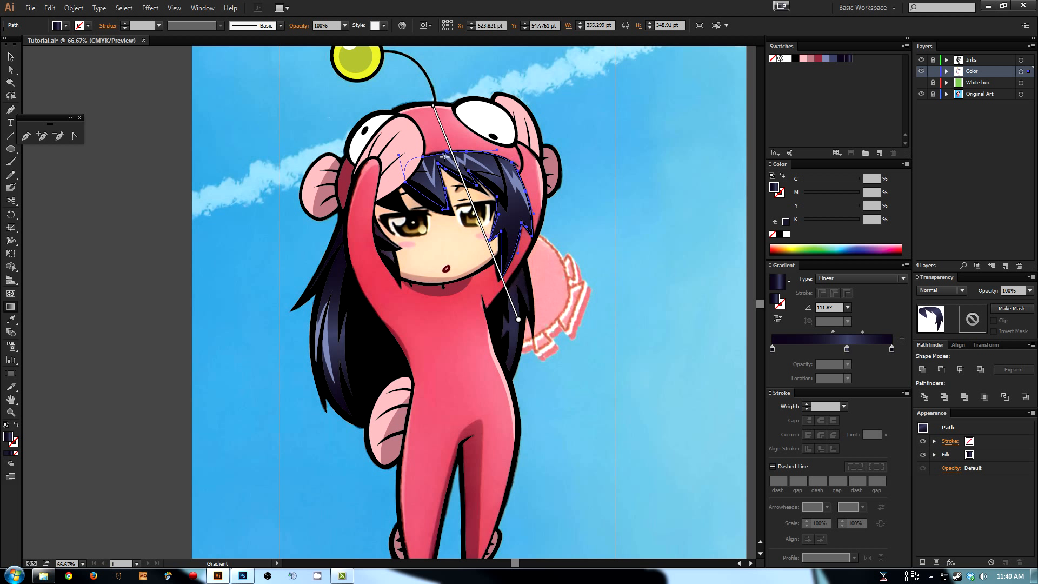
{"action": "key", "text": "ctrl+z"}
{"action": "key", "text": "a"}
{"action": "left_click", "coordinate": [671, 162]}
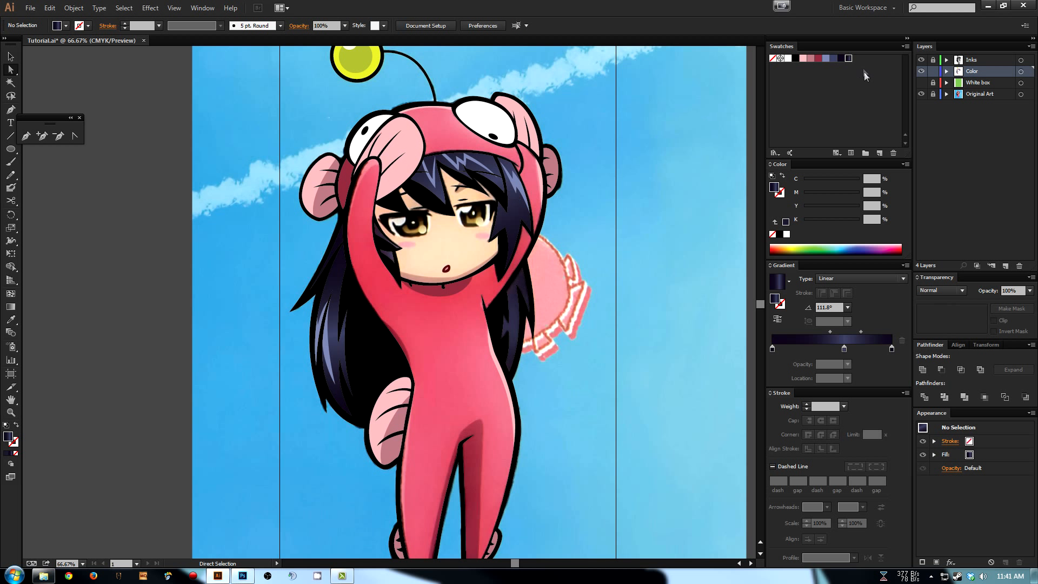
- Hide the Original Art layer to check the colored hair up close, and show it again
{"action": "left_click", "coordinate": [920, 94]}
{"action": "key", "text": "z"}
{"action": "left_click_drag", "start_coordinate": [267, 88], "coordinate": [676, 476]}
{"action": "left_click_drag", "start_coordinate": [530, 394], "coordinate": [549, 389]}
{"action": "key", "text": "a"}
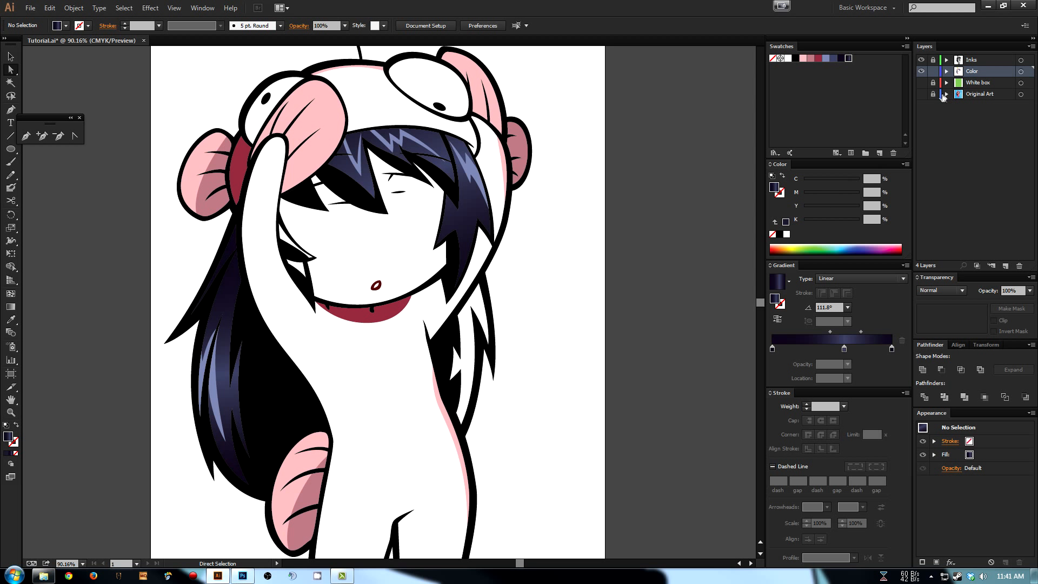
{"action": "left_click", "coordinate": [920, 93]}
{"action": "left_click_drag", "start_coordinate": [451, 359], "coordinate": [465, 250]}
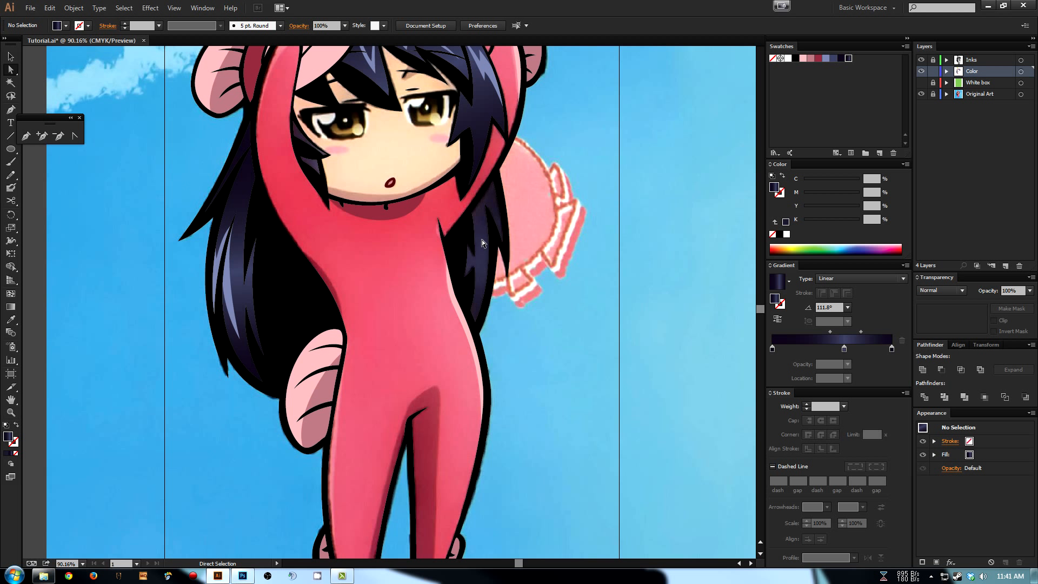
- Trace the long hair lock under the arm opposite the colored lock as a closed path with the Pen tool
{"action": "key", "text": "p"}
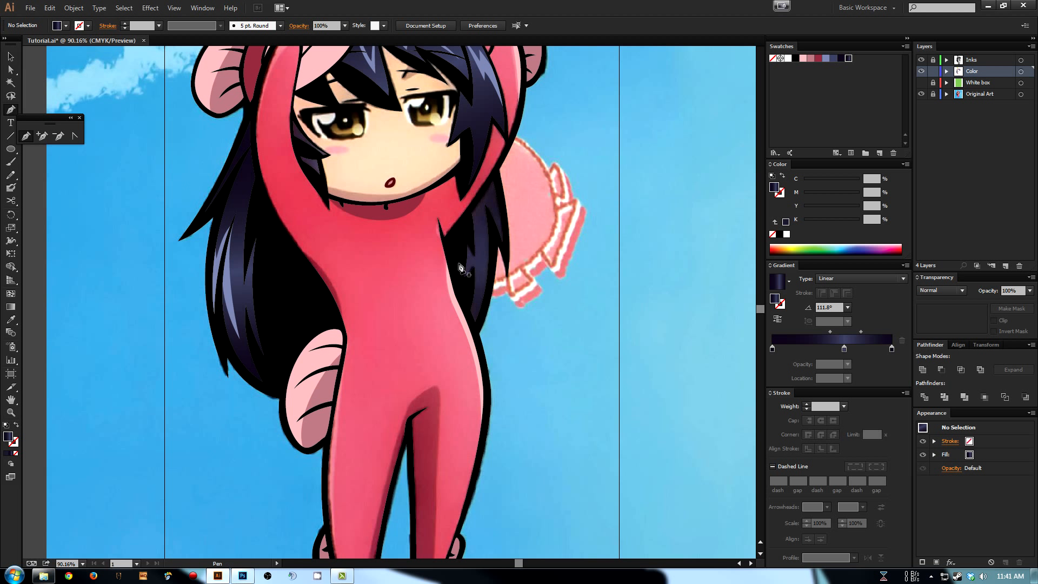
{"action": "left_click", "coordinate": [465, 309]}
{"action": "left_click", "coordinate": [475, 331]}
{"action": "mouse_move", "coordinate": [495, 234]}
{"action": "left_mouse_down"}
{"action": "mouse_move", "coordinate": [502, 181]}
{"action": "mouse_move", "coordinate": [504, 250]}
{"action": "left_mouse_up"}
{"action": "left_click", "coordinate": [505, 251]}
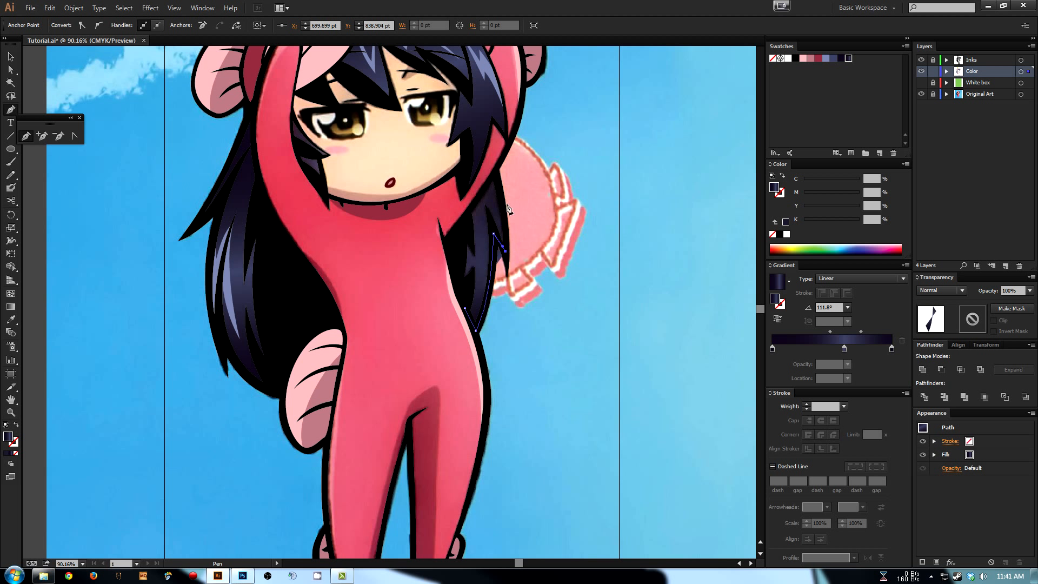
{"action": "left_click", "coordinate": [496, 171]}
{"action": "left_click_drag", "start_coordinate": [496, 172], "coordinate": [490, 157]}
{"action": "left_click_drag", "start_coordinate": [496, 192], "coordinate": [483, 195]}
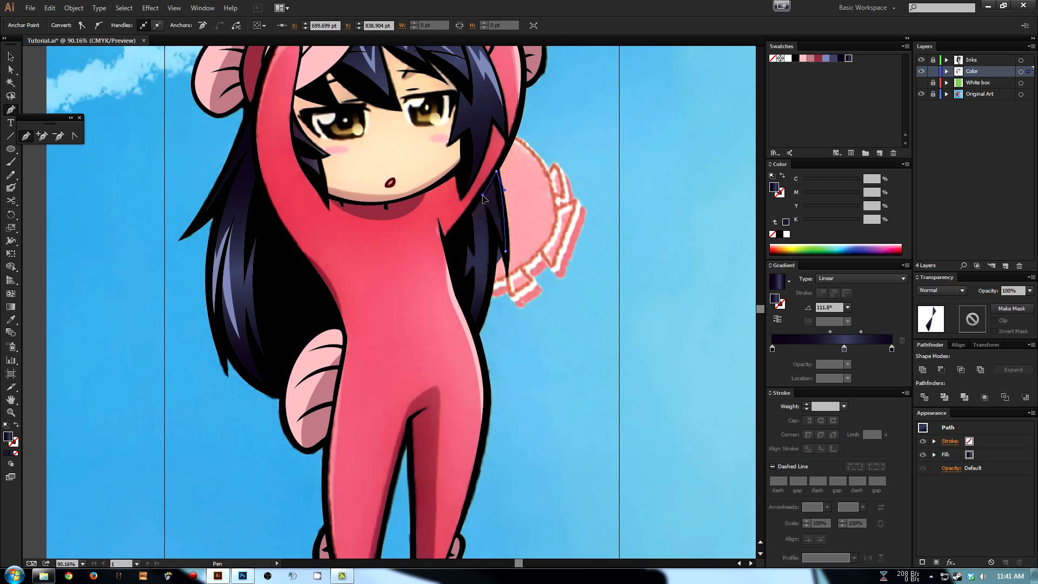
{"action": "left_click", "coordinate": [452, 234]}
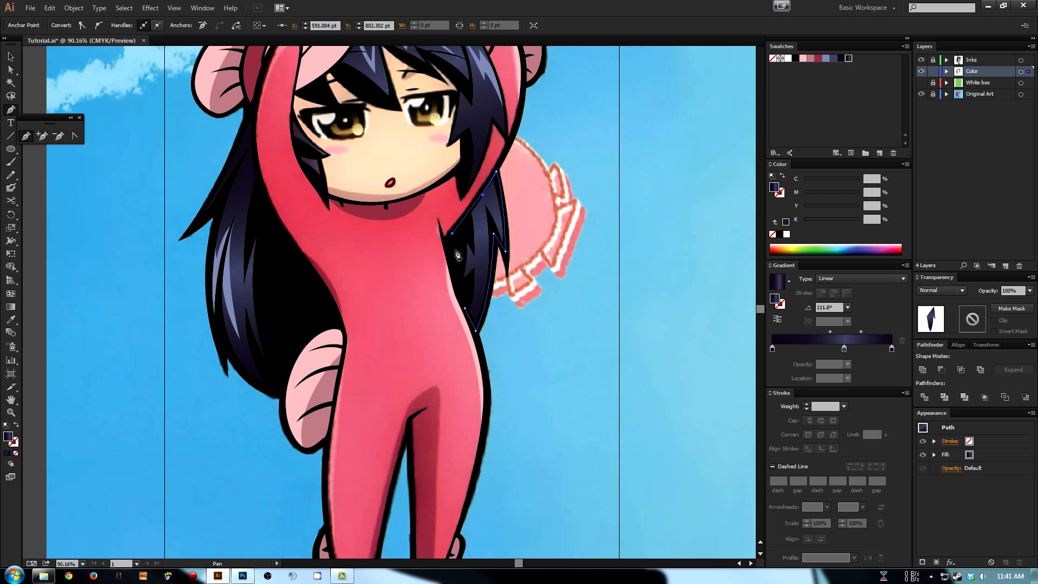
{"action": "left_click", "coordinate": [466, 313]}
- Run the new hair lock's gradient nearly vertically from its top to its bottom tip, at about -92°
{"action": "key", "text": "a"}
{"action": "key", "text": "g"}
{"action": "left_click_drag", "start_coordinate": [494, 191], "coordinate": [527, 357]}
{"action": "mouse_move", "coordinate": [494, 192]}
{"action": "left_mouse_down"}
{"action": "mouse_move", "coordinate": [500, 295]}
{"action": "mouse_move", "coordinate": [489, 328]}
{"action": "left_mouse_up"}
{"action": "key", "text": "shift+x"}
{"action": "key", "text": "ctrl+z"}
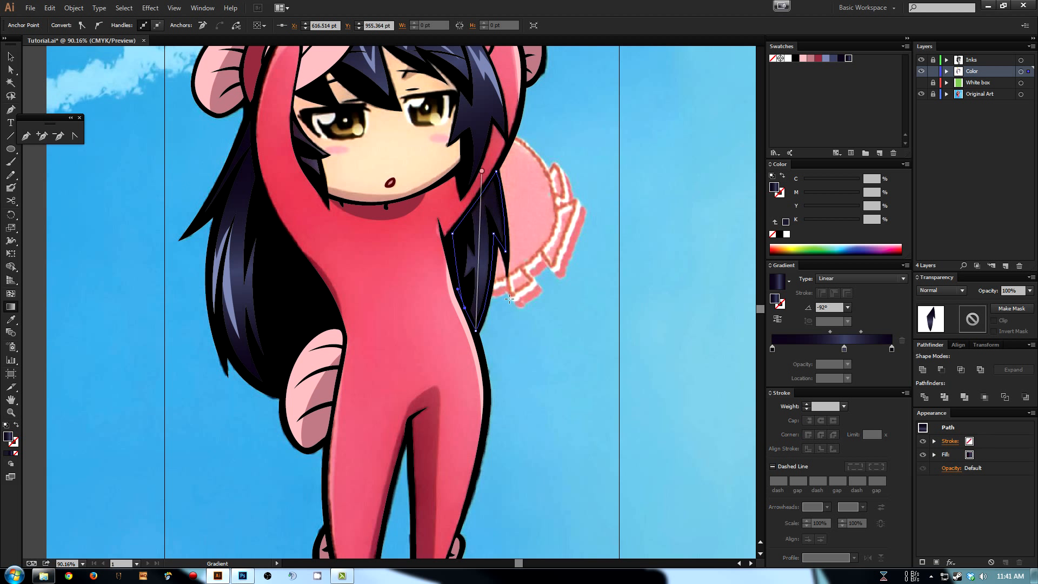
- Move the middle color stop of the new hair lock's gradient slightly upward, to about 56%
{"action": "key", "text": "a"}
{"action": "left_click", "coordinate": [481, 259]}
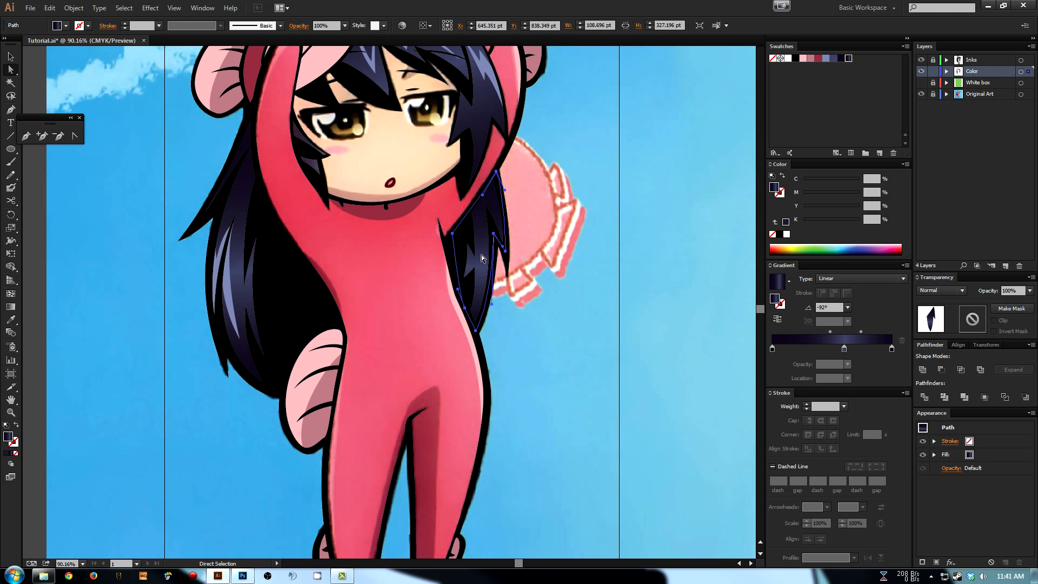
{"action": "key", "text": "g"}
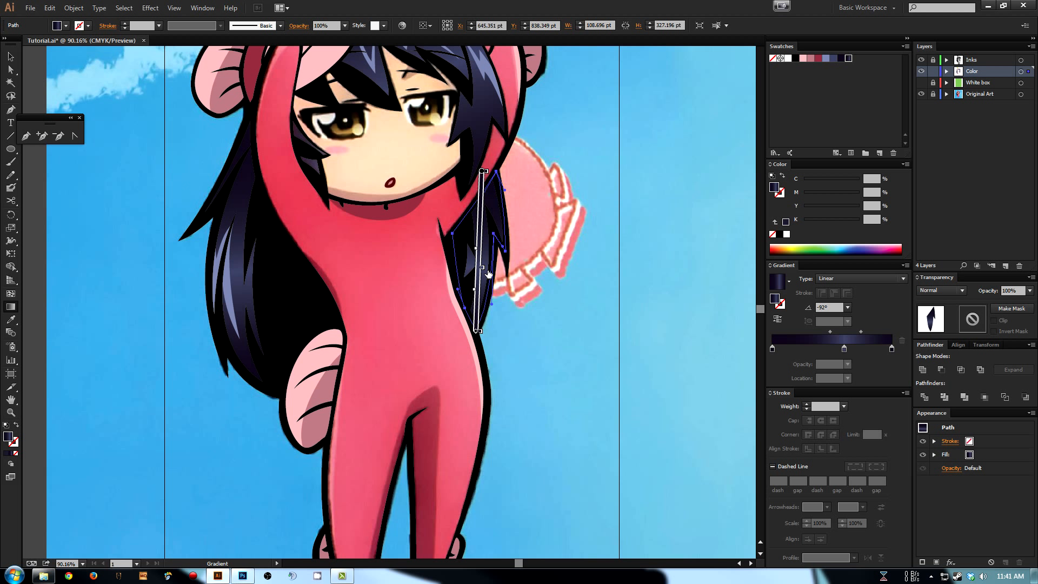
{"action": "left_click_drag", "start_coordinate": [482, 267], "coordinate": [482, 259]}
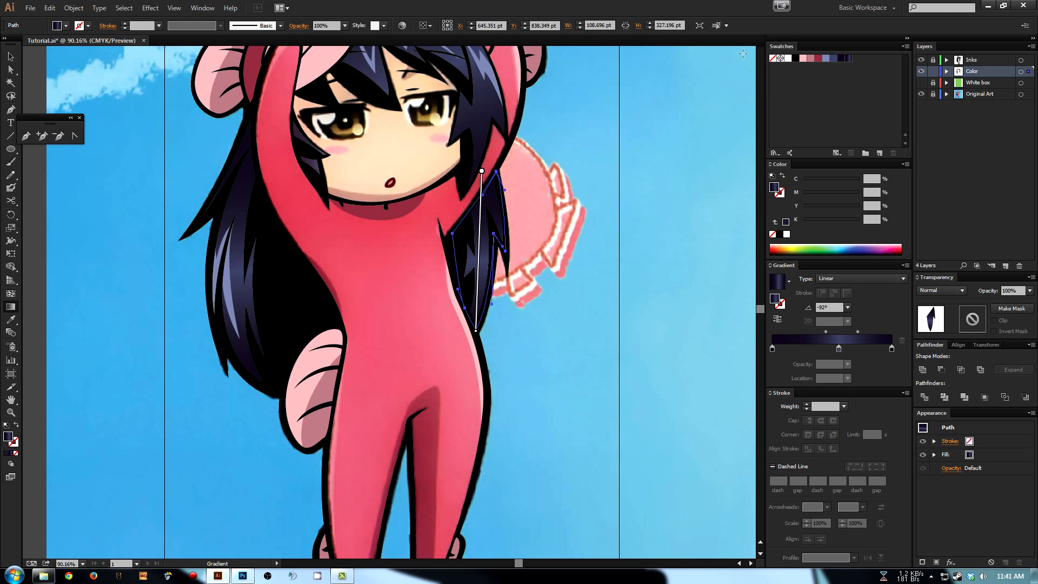
- Hide the Color panel and show it again
{"action": "left_click", "coordinate": [203, 8]}
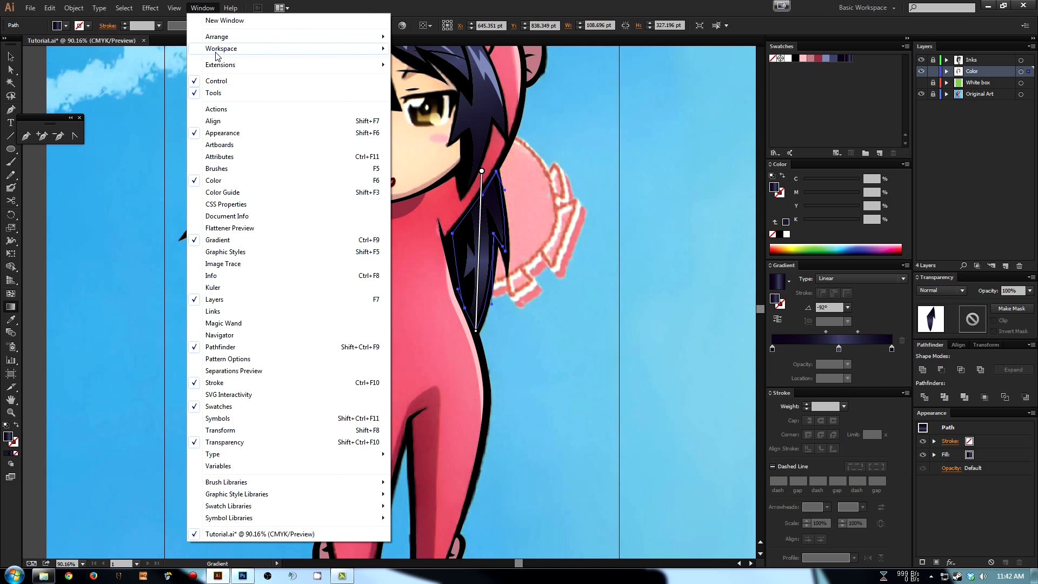
{"action": "left_click", "coordinate": [245, 182]}
{"action": "left_click", "coordinate": [174, 8]}
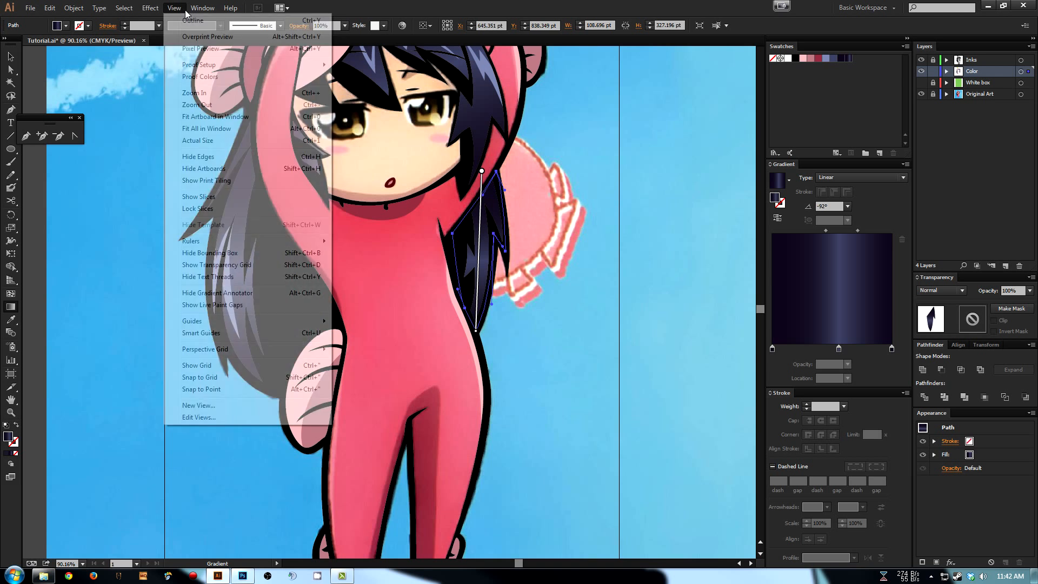
{"action": "left_click", "coordinate": [203, 7]}
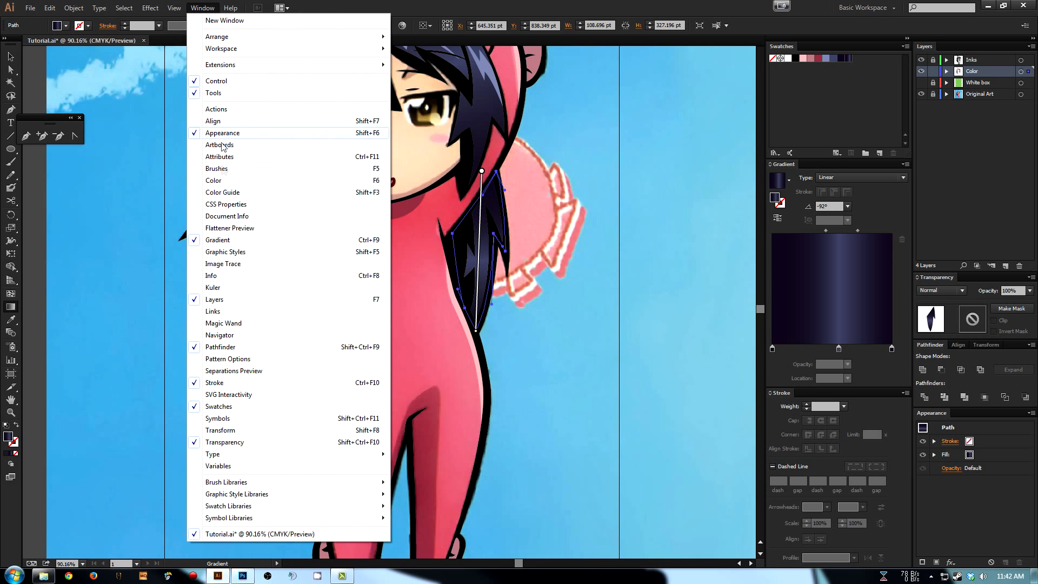
{"action": "left_click", "coordinate": [212, 180]}
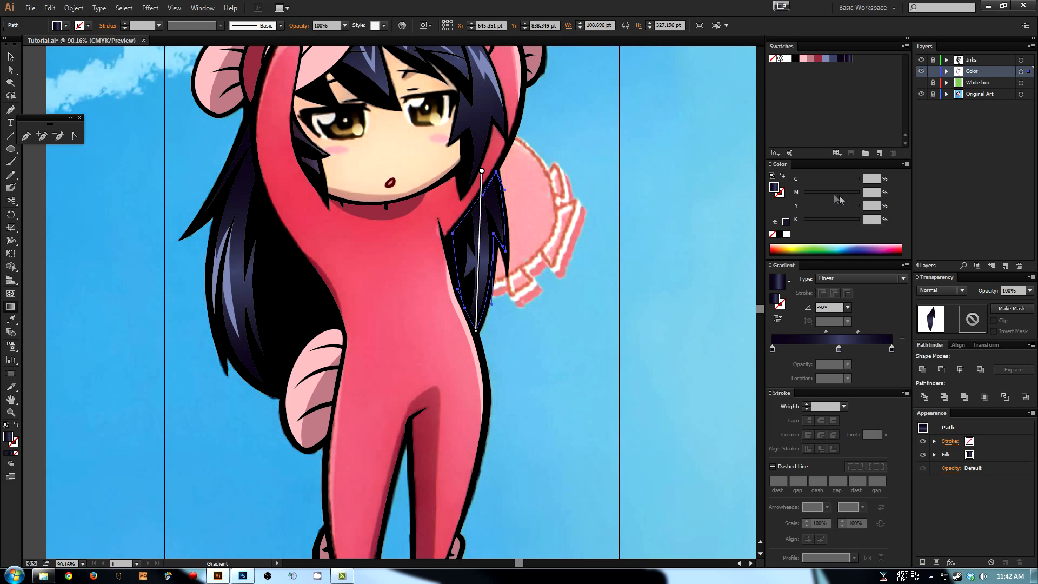
- Select the gradient's middle color stop and switch its color sliders to HSB
{"action": "left_click", "coordinate": [905, 164]}
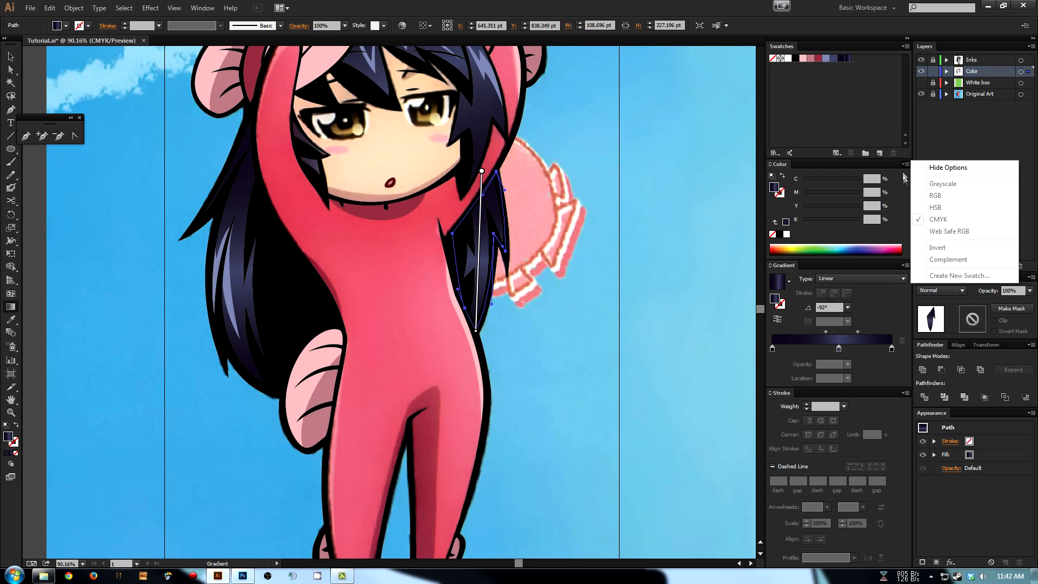
{"action": "left_click", "coordinate": [839, 350]}
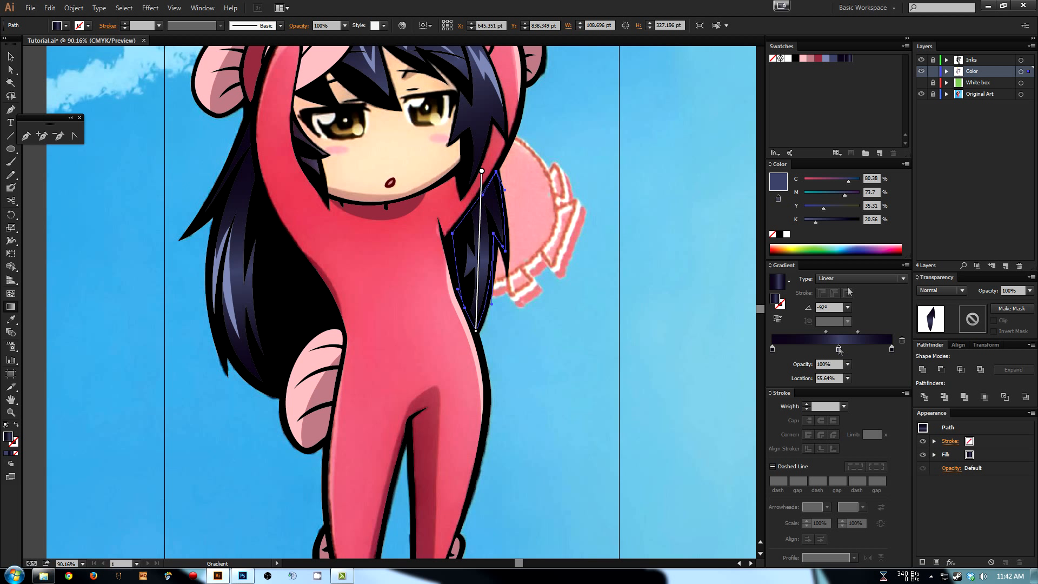
{"action": "left_click", "coordinate": [905, 164]}
{"action": "left_click", "coordinate": [935, 206]}
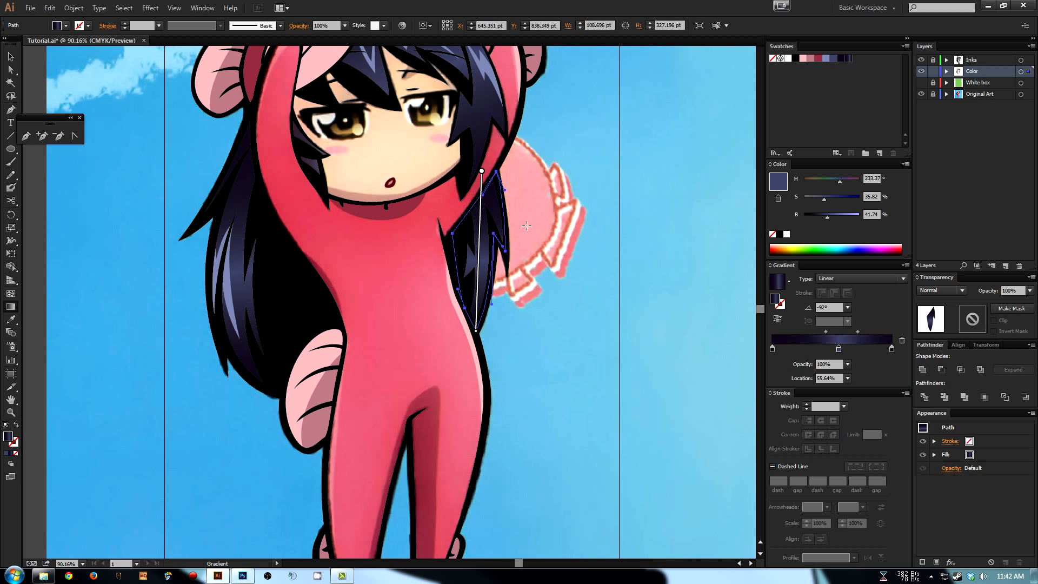
- Switch the color sliders to RGB and back to HSB
{"action": "mouse_move", "coordinate": [483, 224]}
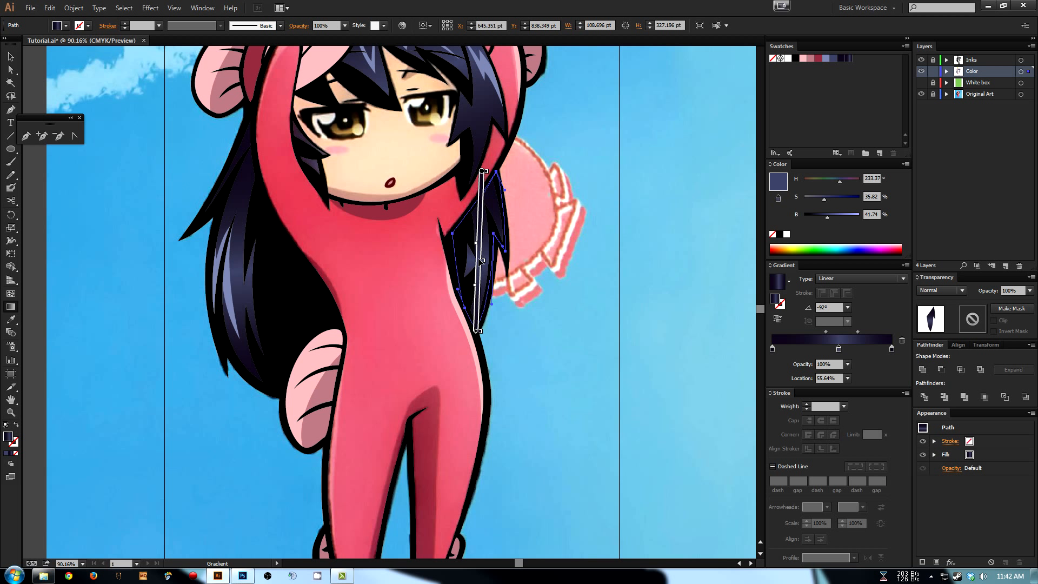
{"action": "left_click", "coordinate": [906, 164]}
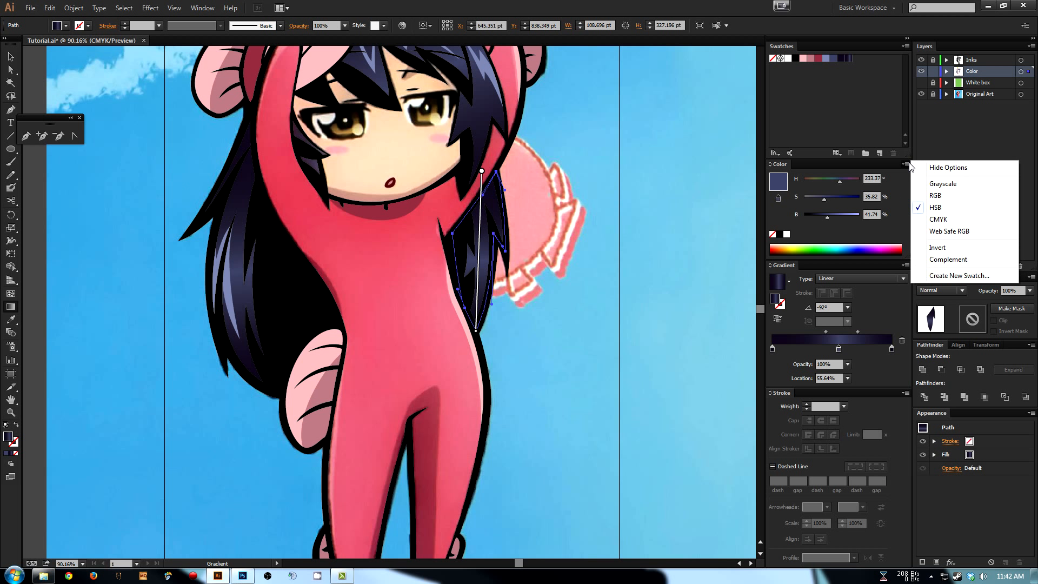
{"action": "left_click", "coordinate": [935, 195]}
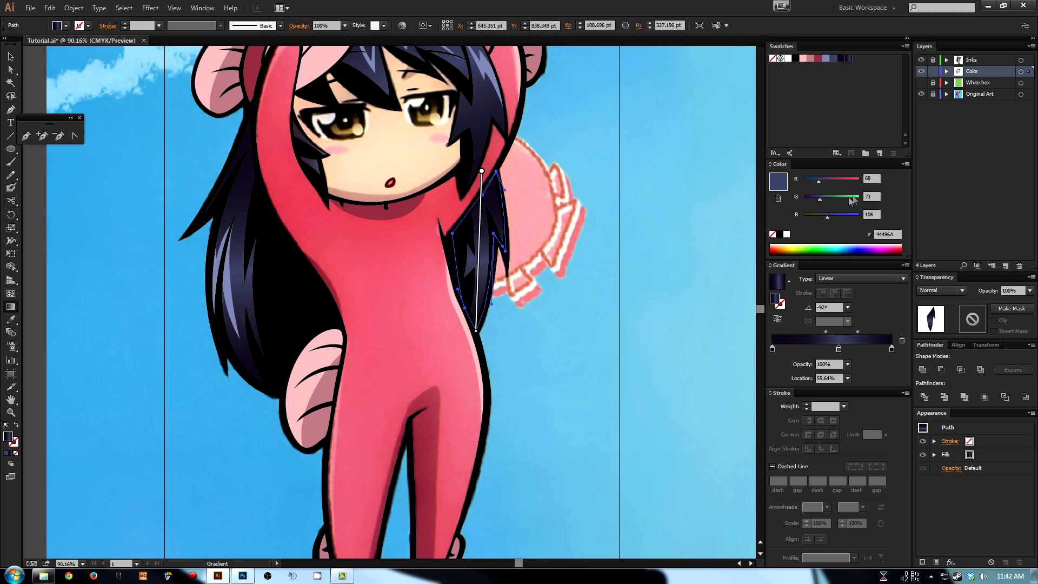
{"action": "left_click", "coordinate": [905, 165]}
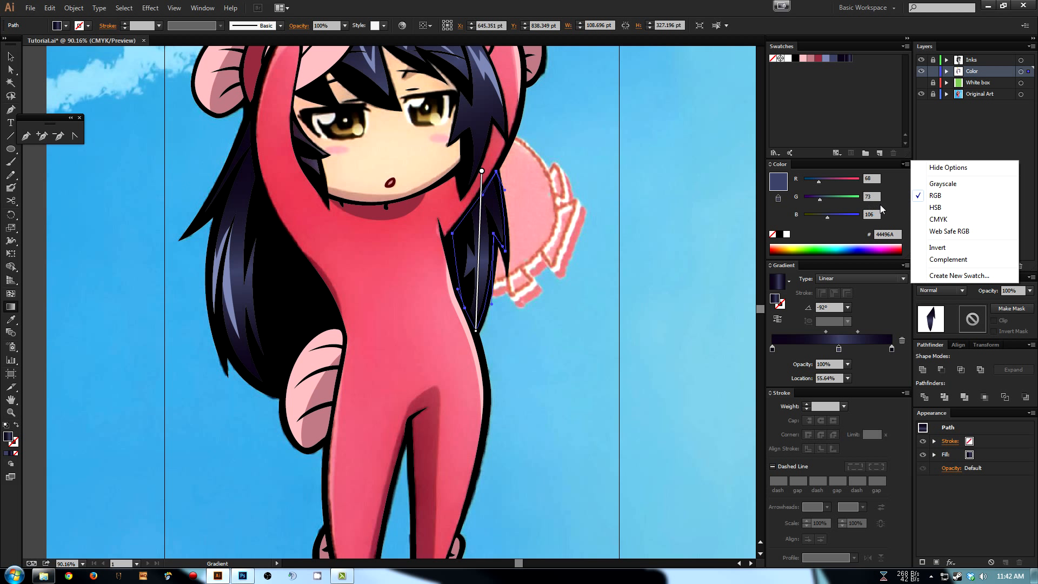
{"action": "left_click", "coordinate": [953, 208]}
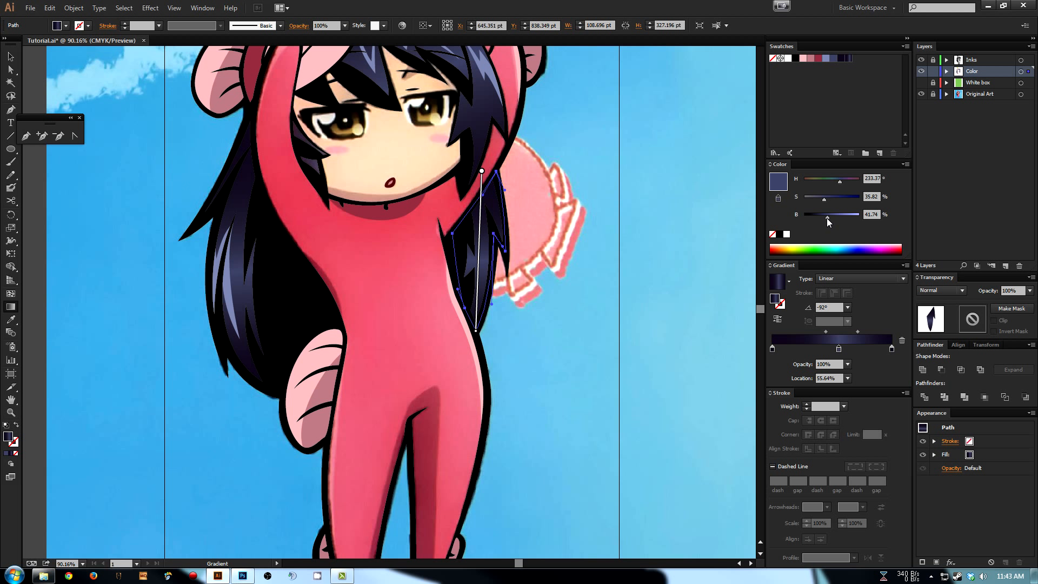
- Lower the brightness of the hair gradient's middle color stop to 36% and deselect the lock
{"action": "left_click_drag", "start_coordinate": [827, 218], "coordinate": [826, 218]}
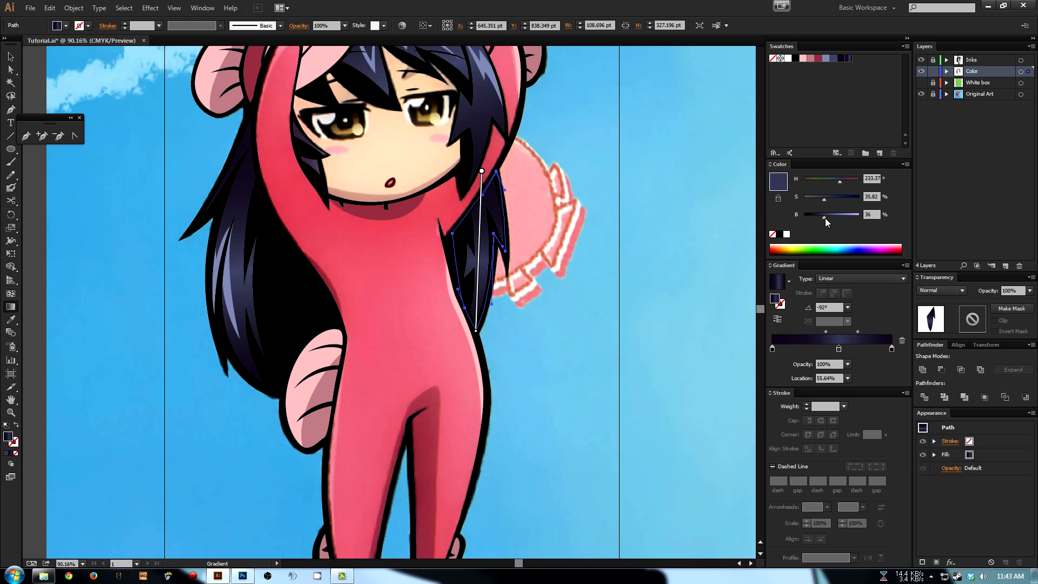
{"action": "key", "text": "v"}
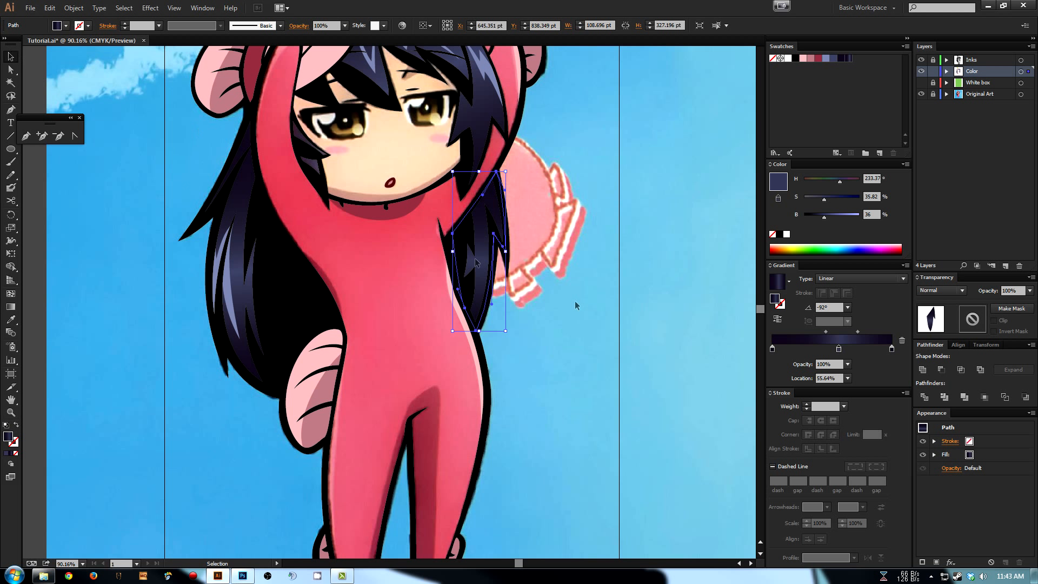
{"action": "left_click", "coordinate": [689, 359]}
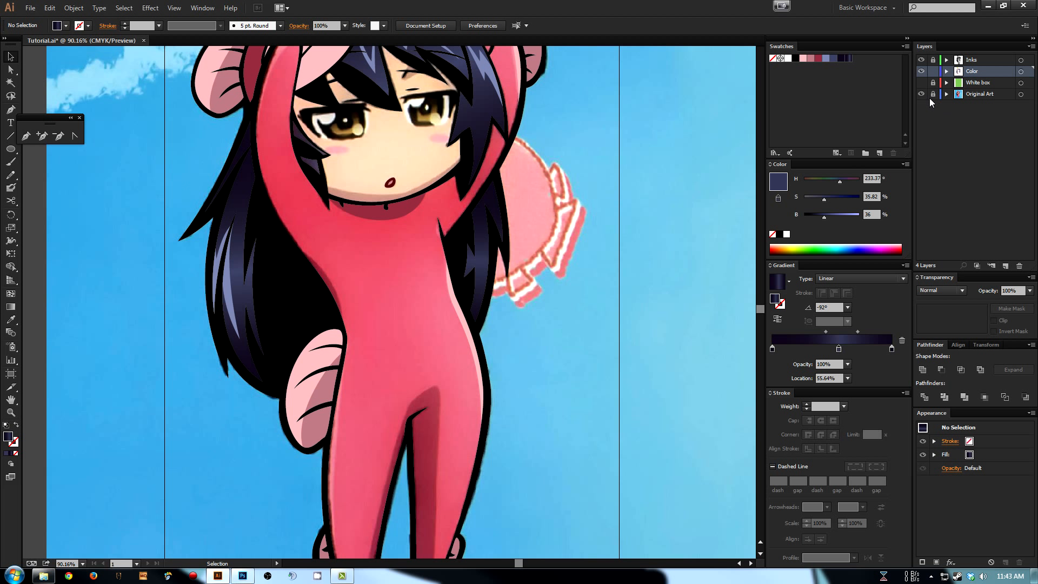
- Hide the Original Art layer to check the hair coloring on its own, and show the layer again
{"action": "left_click", "coordinate": [920, 94]}
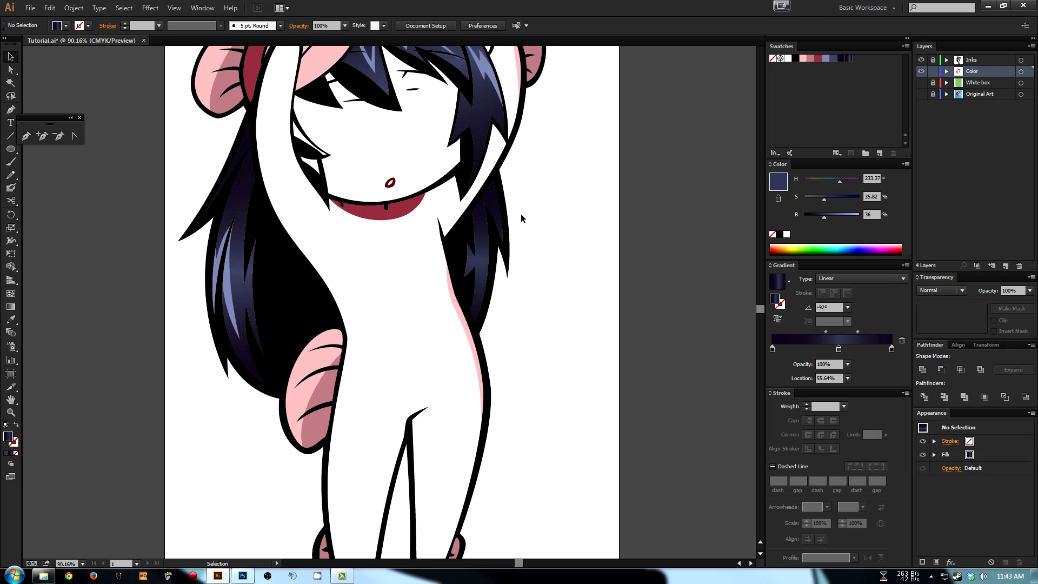
{"action": "left_click_drag", "start_coordinate": [456, 162], "coordinate": [491, 253]}
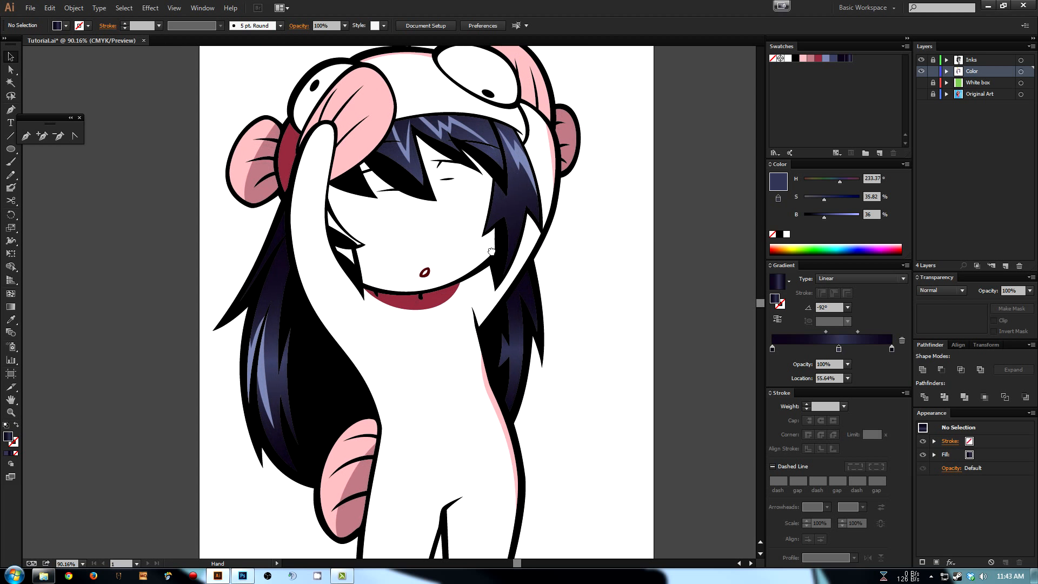
{"action": "left_click", "coordinate": [920, 94]}
{"action": "left_click_drag", "start_coordinate": [455, 392], "coordinate": [448, 281]}
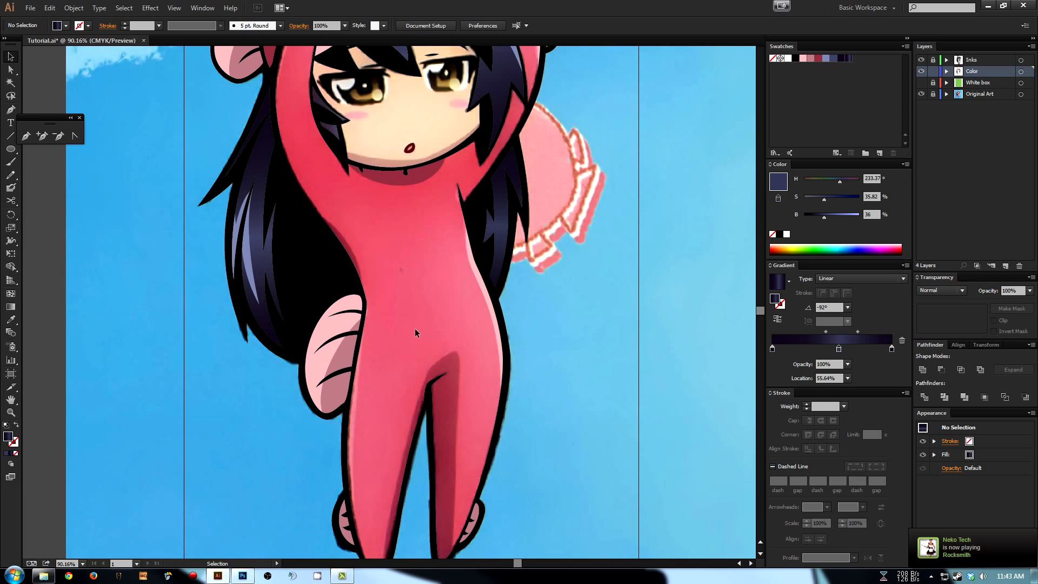
{"action": "mouse_move", "coordinate": [467, 198]}
{"action": "left_mouse_down"}
{"action": "mouse_move", "coordinate": [463, 346]}
{"action": "mouse_move", "coordinate": [477, 319]}
{"action": "mouse_move", "coordinate": [485, 238]}
{"action": "mouse_move", "coordinate": [460, 246]}
{"action": "mouse_move", "coordinate": [461, 200]}
{"action": "left_mouse_up"}
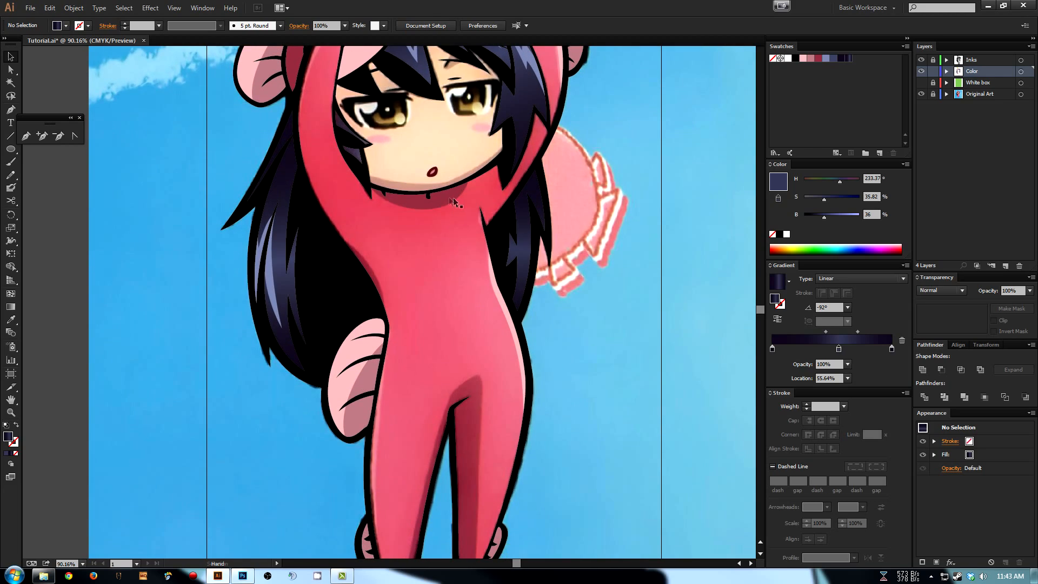
- Reuse the neck shadow's dark red fill and trace the leg shadow's outer edge with the Pen from the left foot to its peak above the crotch
{"action": "left_click", "coordinate": [446, 200]}
{"action": "left_click_drag", "start_coordinate": [487, 306], "coordinate": [524, 215]}
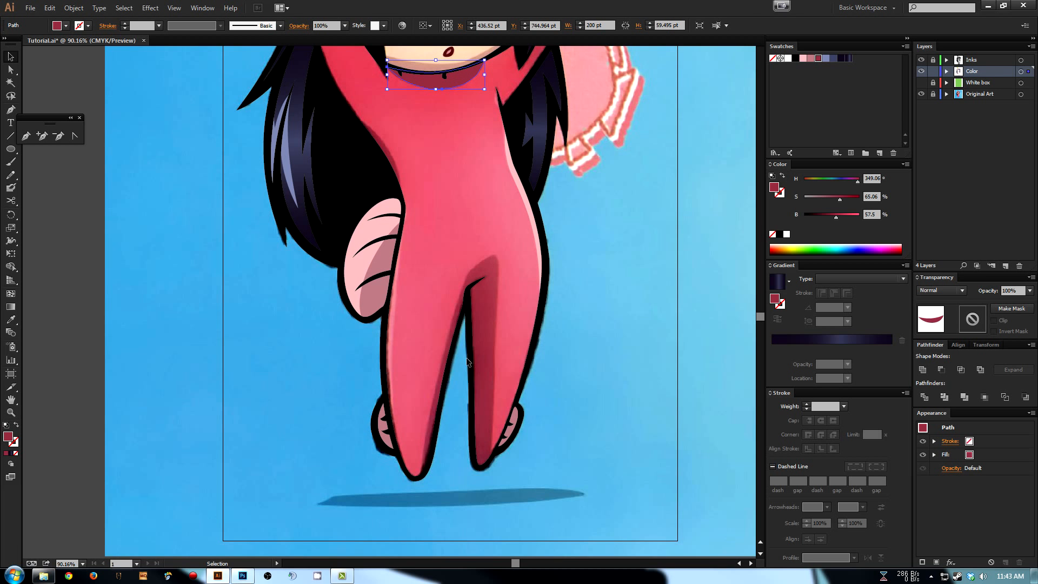
{"action": "key", "text": "ctrl+plus"}
{"action": "key", "text": "ctrl+plus"}
{"action": "left_click_drag", "start_coordinate": [480, 321], "coordinate": [488, 249]}
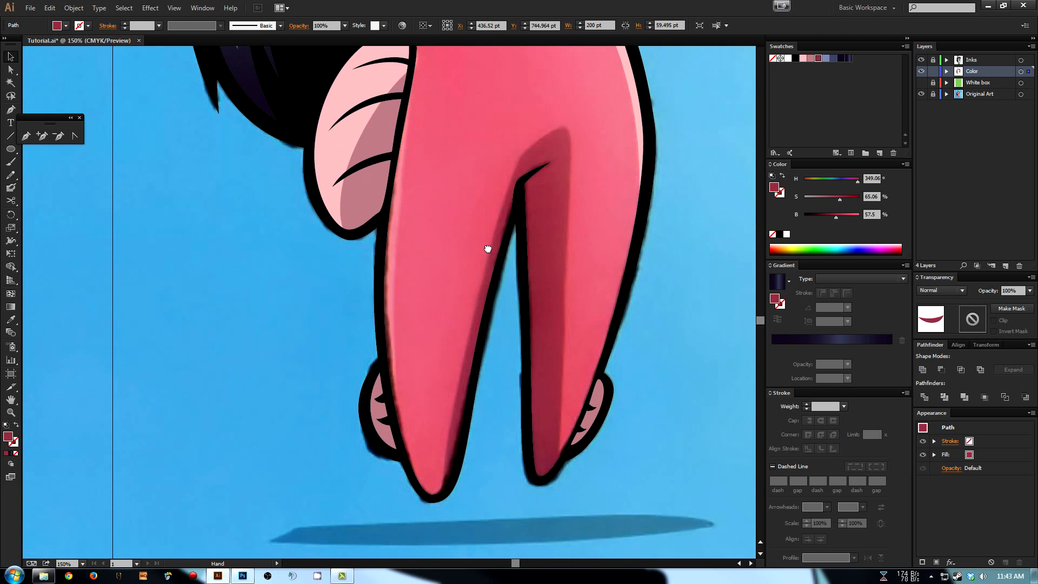
{"action": "key", "text": "p"}
{"action": "left_click", "coordinate": [442, 490]}
{"action": "left_click_drag", "start_coordinate": [472, 321], "coordinate": [493, 246]}
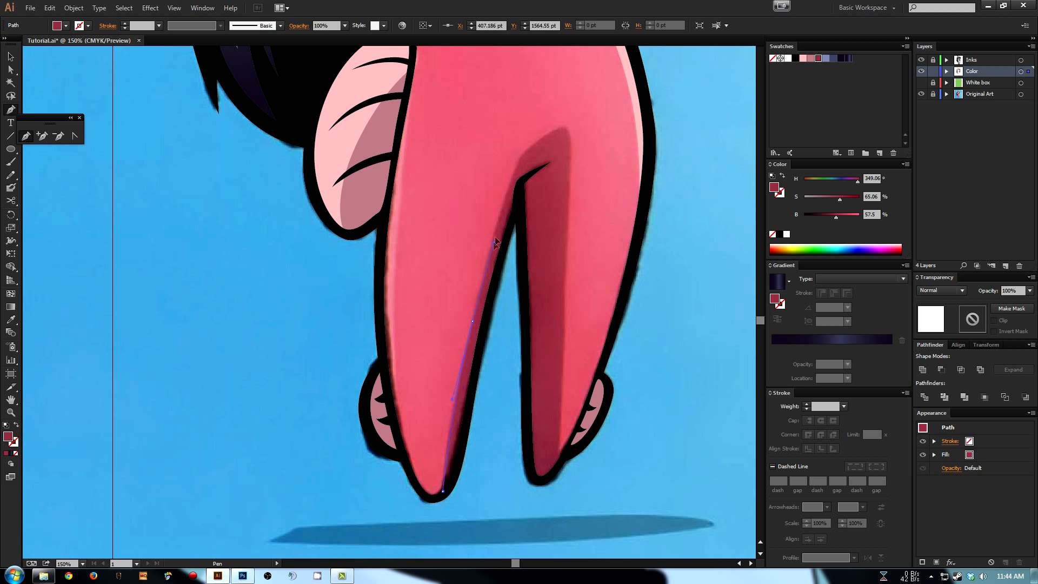
{"action": "left_click", "coordinate": [519, 154]}
{"action": "left_click_drag", "start_coordinate": [525, 144], "coordinate": [524, 144]}
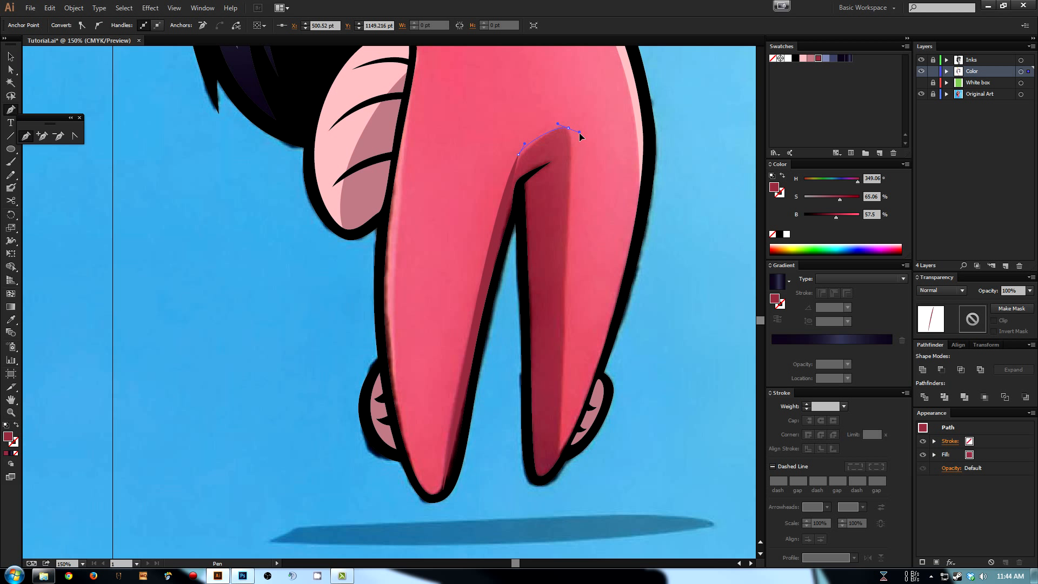
{"action": "left_click_drag", "start_coordinate": [581, 137], "coordinate": [580, 136]}
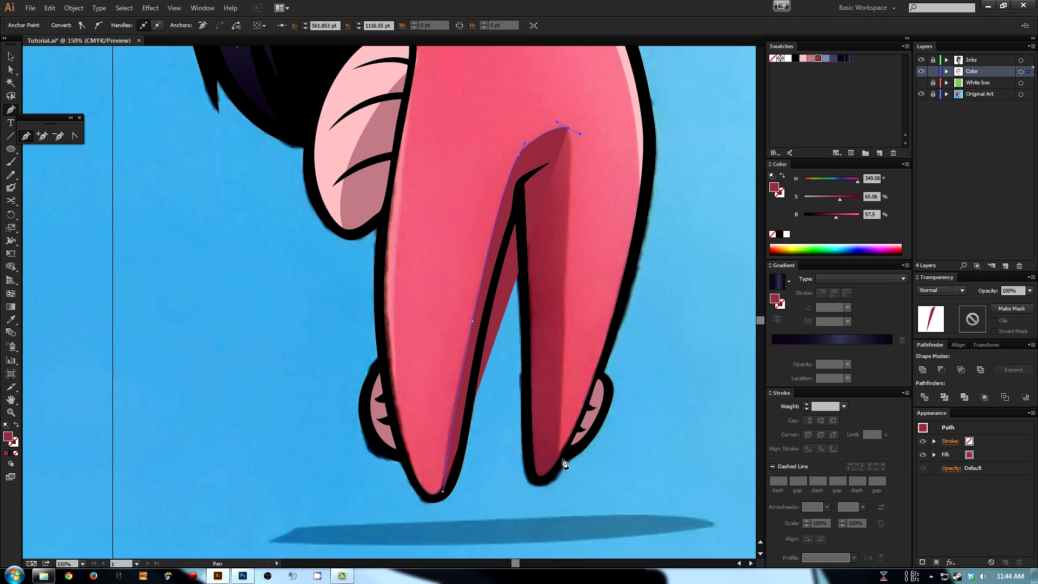
- Swap fill and stroke, trace around the right foot and along both inner leg edges, and close the shadow path at the left foot
{"action": "mouse_move", "coordinate": [563, 463]}
{"action": "left_mouse_down"}
{"action": "mouse_move", "coordinate": [556, 473]}
{"action": "mouse_move", "coordinate": [528, 432]}
{"action": "mouse_move", "coordinate": [527, 406]}
{"action": "left_mouse_up"}
{"action": "key", "text": "shift+x"}
{"action": "left_click", "coordinate": [518, 209]}
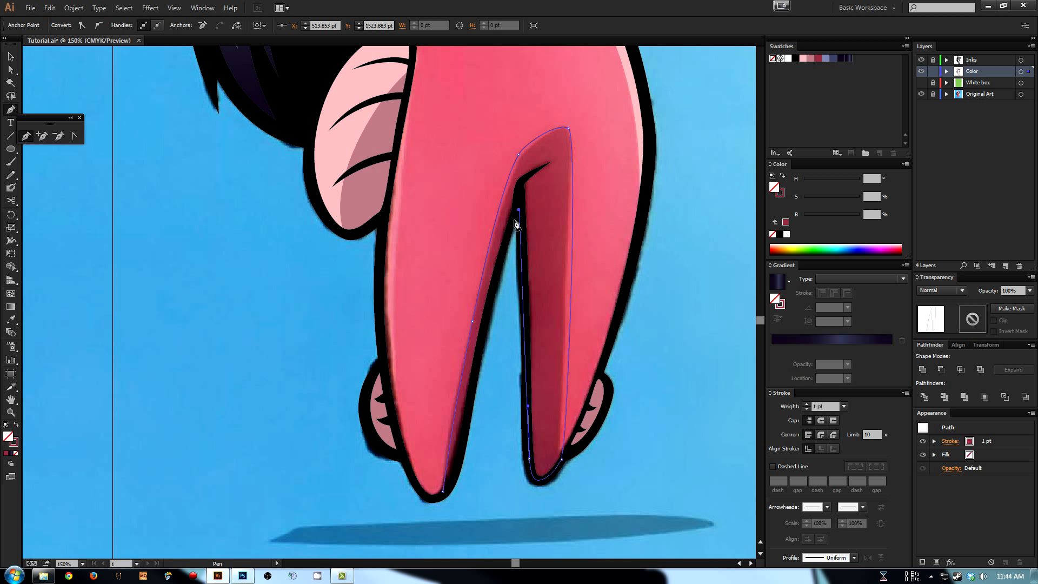
{"action": "left_click", "coordinate": [512, 223]}
{"action": "left_click", "coordinate": [469, 409]}
{"action": "key", "text": "ctrl+z"}
{"action": "left_click", "coordinate": [481, 342]}
{"action": "left_click", "coordinate": [475, 375]}
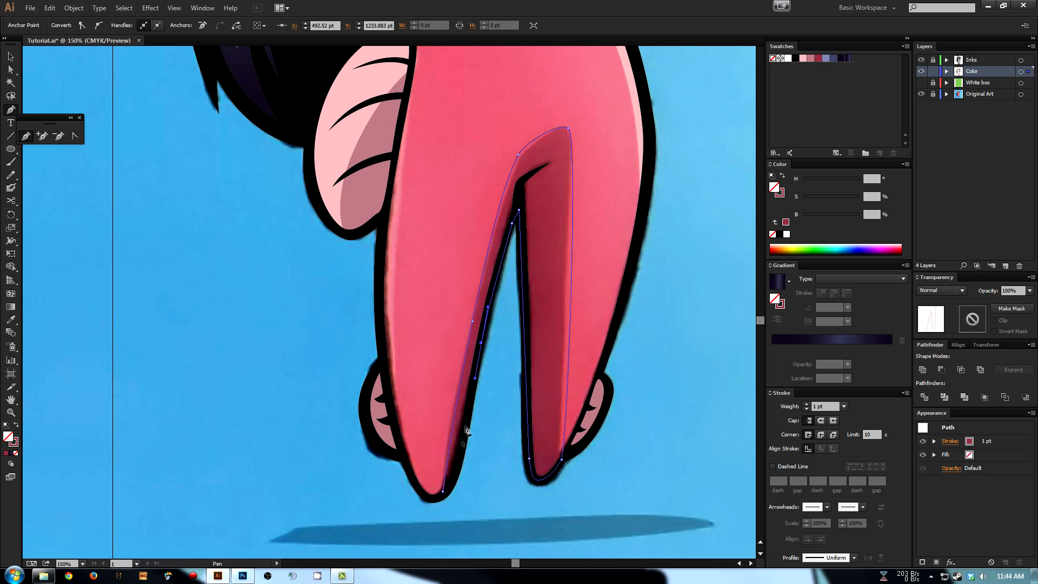
{"action": "left_click", "coordinate": [444, 492]}
{"action": "left_click_drag", "start_coordinate": [443, 493], "coordinate": [428, 503]}
- Refine the leg shadow's right edge with an added anchor point, adjust its upper-left curve, and restore the dark red fill
{"action": "key", "text": "a"}
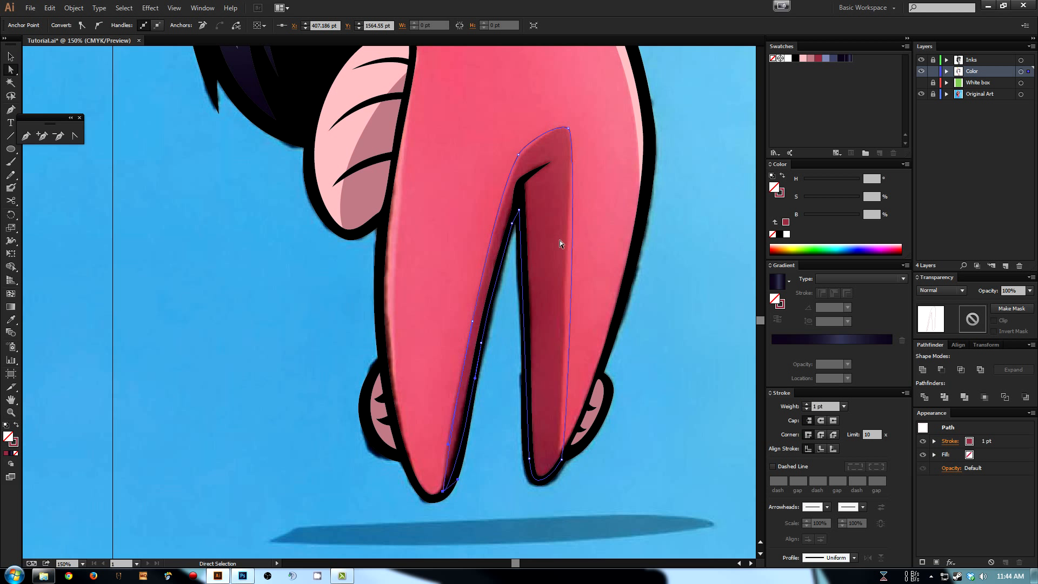
{"action": "left_click", "coordinate": [570, 303]}
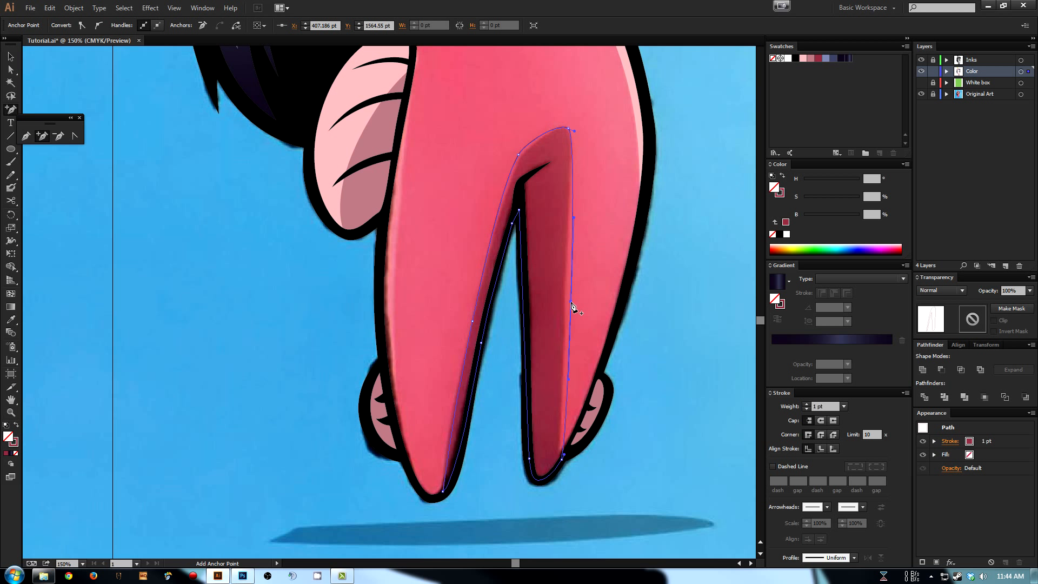
{"action": "left_click_drag", "start_coordinate": [572, 306], "coordinate": [567, 307]}
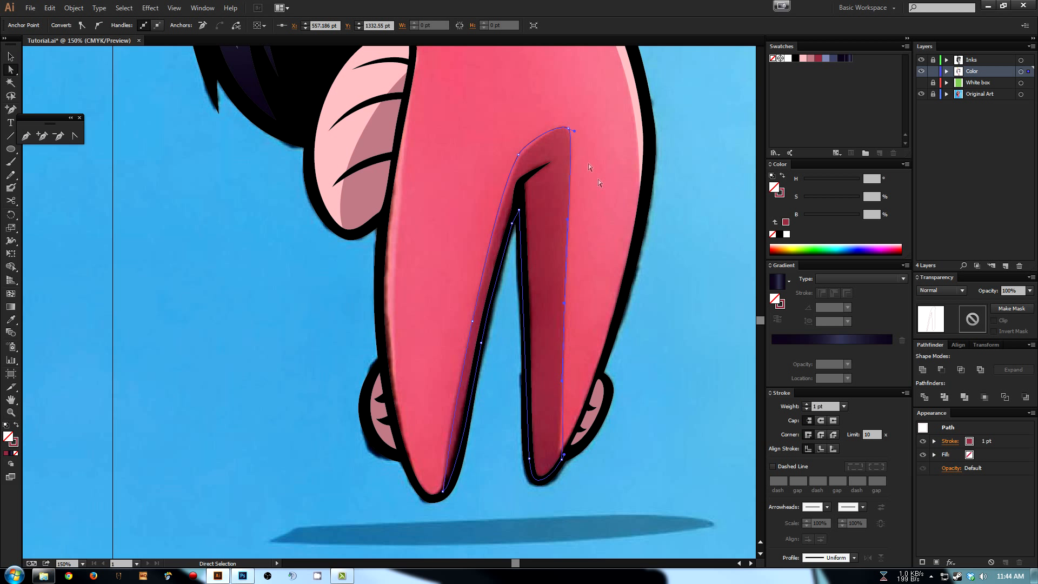
{"action": "left_click", "coordinate": [519, 156]}
{"action": "left_click_drag", "start_coordinate": [519, 156], "coordinate": [519, 163]}
{"action": "left_click_drag", "start_coordinate": [512, 173], "coordinate": [511, 171]}
{"action": "key", "text": "ctrl+shift+a"}
{"action": "left_click_drag", "start_coordinate": [582, 118], "coordinate": [587, 102]}
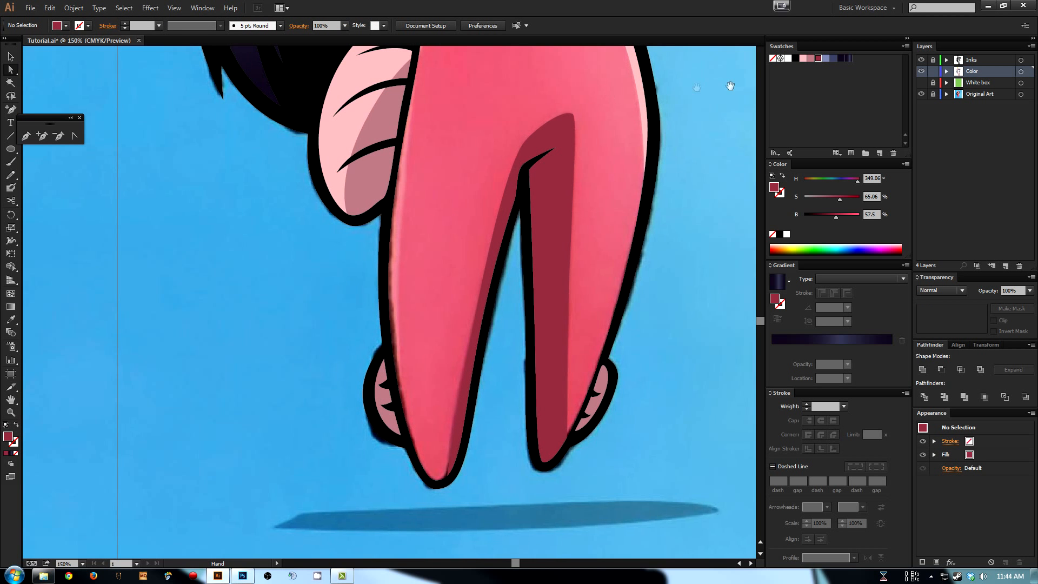
- Hide the Original Art layer to review the whole figure's coloring, and turn the layer back on
{"action": "left_click", "coordinate": [922, 94]}
{"action": "key", "text": "ctrl+minus"}
{"action": "key", "text": "ctrl+minus"}
{"action": "key", "text": "ctrl+minus"}
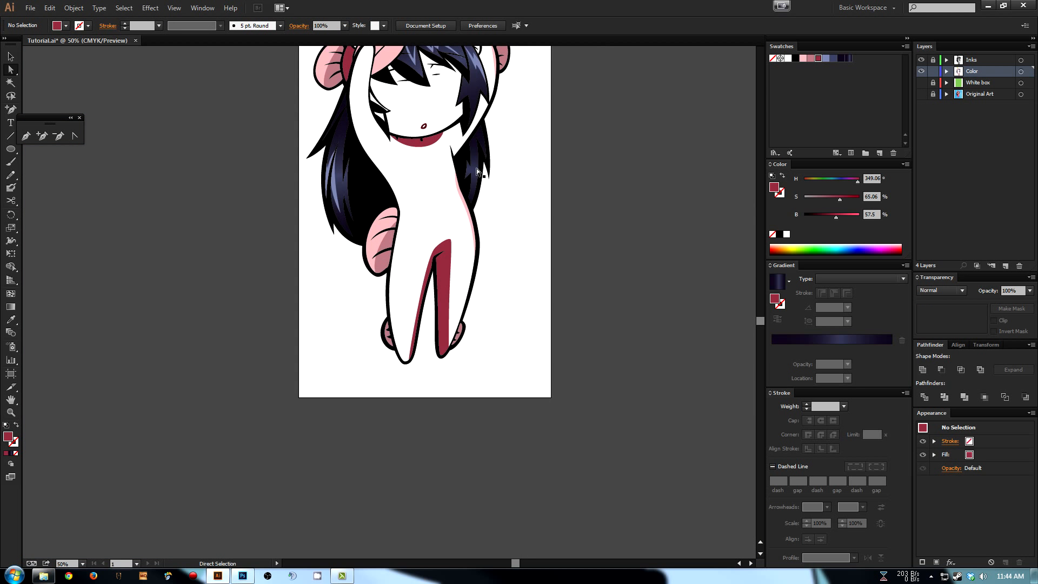
{"action": "left_click_drag", "start_coordinate": [476, 210], "coordinate": [479, 264]}
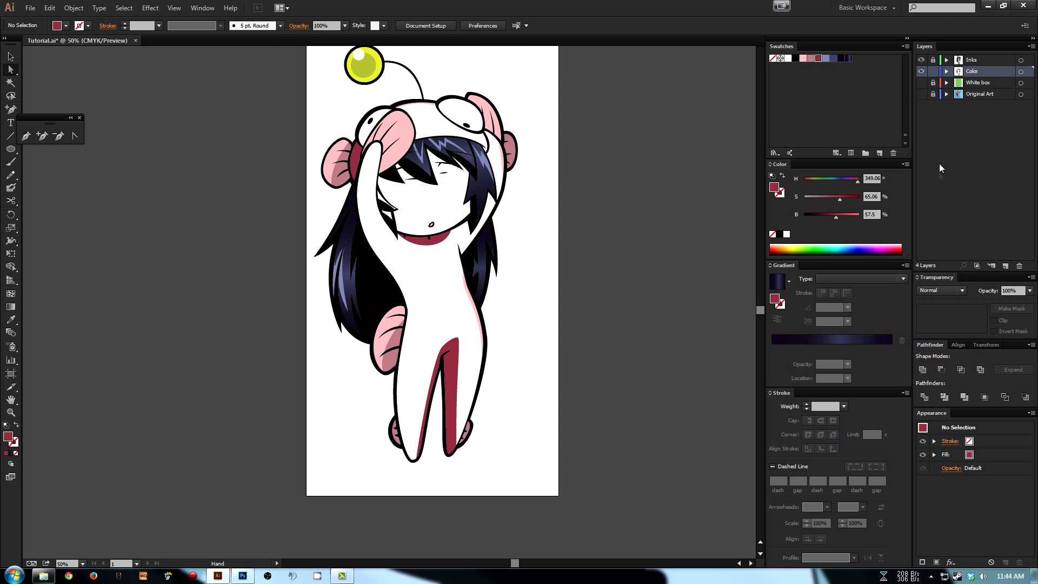
{"action": "left_click", "coordinate": [921, 94]}
- Sample the bright red from the suit's arm and the lighter pink from its hip in the original art, saving each as a swatch
{"action": "key", "text": "z"}
{"action": "left_click_drag", "start_coordinate": [282, 94], "coordinate": [600, 492]}
{"action": "left_click_drag", "start_coordinate": [609, 435], "coordinate": [632, 421]}
{"action": "key", "text": "a"}
{"action": "left_click_drag", "start_coordinate": [419, 307], "coordinate": [454, 348]}
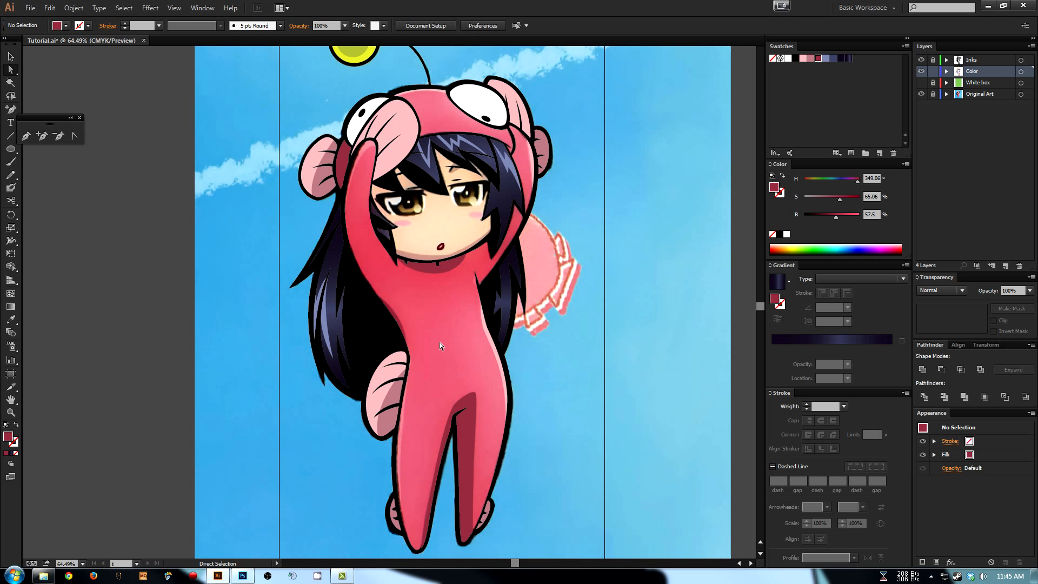
{"action": "key", "text": "i"}
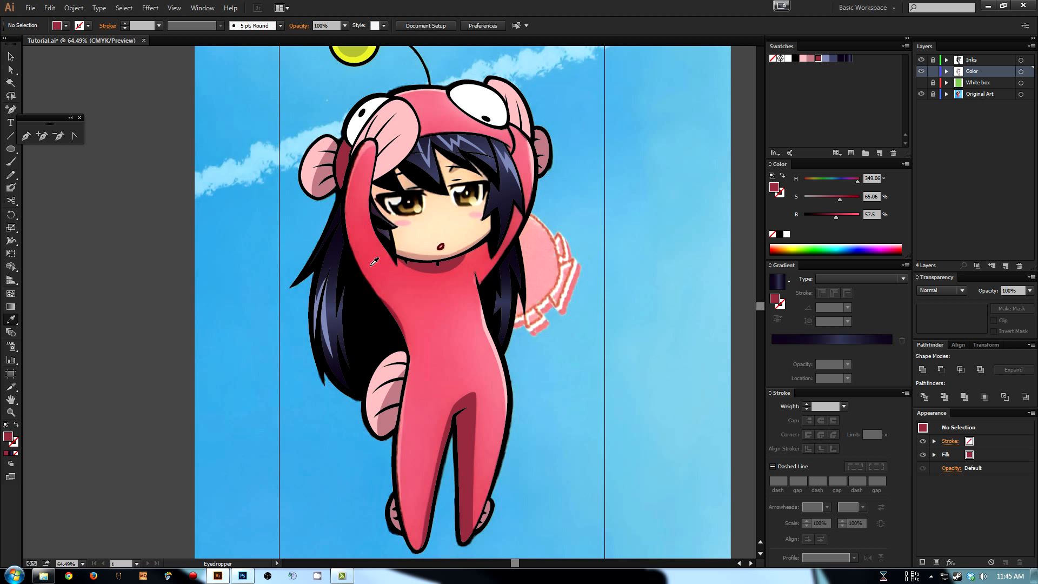
{"action": "left_click", "coordinate": [374, 262]}
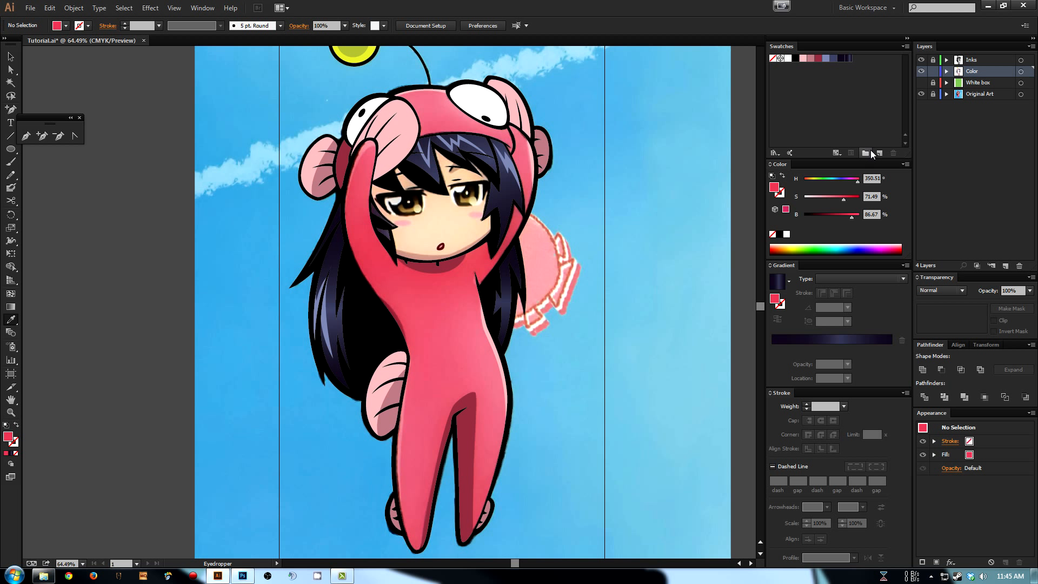
{"action": "left_click", "coordinate": [878, 155]}
{"action": "left_click", "coordinate": [489, 366]}
{"action": "left_click", "coordinate": [879, 154]}
{"action": "key", "text": "Return"}
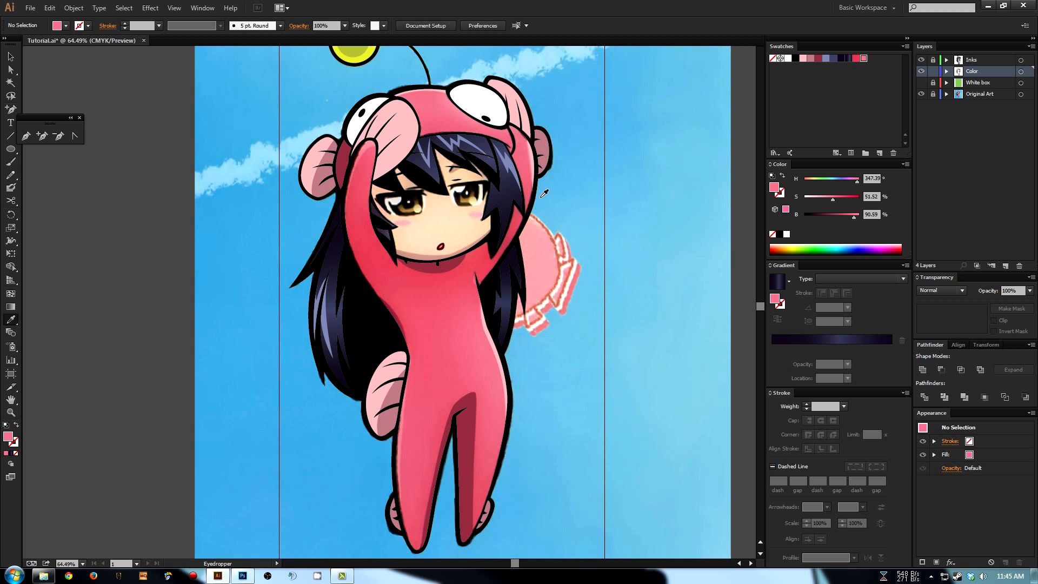
- Save another pink sampled from the hood as a swatch, compare it with the previous one, and delete it
{"action": "left_click", "coordinate": [424, 107]}
{"action": "left_click", "coordinate": [879, 154]}
{"action": "key", "text": "Return"}
{"action": "left_click", "coordinate": [864, 59]}
{"action": "left_click", "coordinate": [865, 59]}
{"action": "left_click", "coordinate": [865, 60]}
{"action": "left_click", "coordinate": [871, 60]}
{"action": "left_click_drag", "start_coordinate": [870, 62], "coordinate": [893, 155]}
- Start a Pen path with the grayish-blue swatch at the suit's left hip and trace the left leg's outer edge to the foot tip
{"action": "left_click_drag", "start_coordinate": [504, 274], "coordinate": [525, 204]}
{"action": "key", "text": "a"}
{"action": "left_click_drag", "start_coordinate": [582, 291], "coordinate": [582, 269]}
{"action": "key", "text": "ctrl+equal"}
{"action": "key", "text": "ctrl+equal"}
{"action": "key", "text": "ctrl+equal"}
{"action": "left_click_drag", "start_coordinate": [502, 336], "coordinate": [514, 231]}
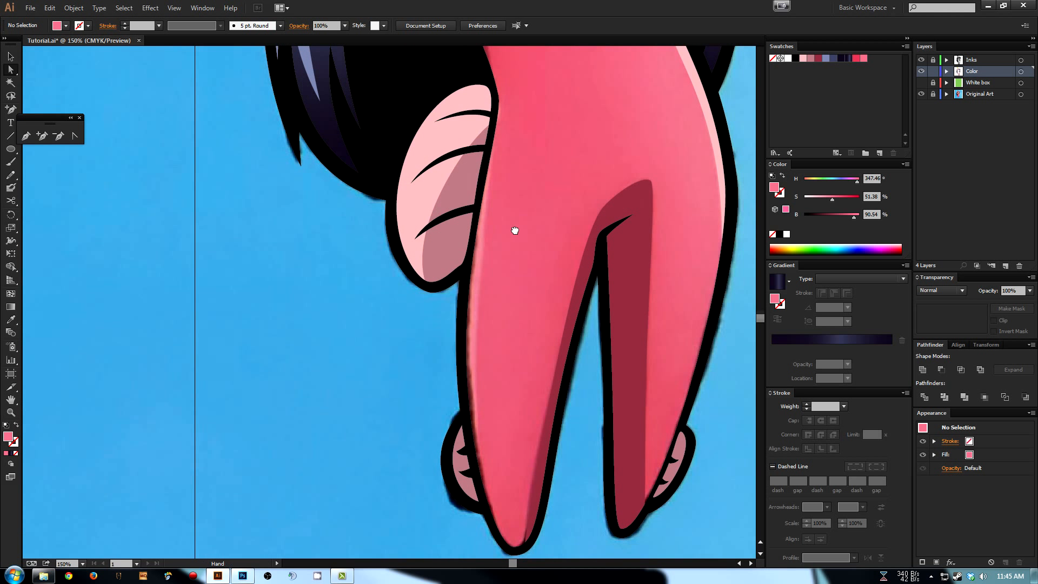
{"action": "key", "text": "p"}
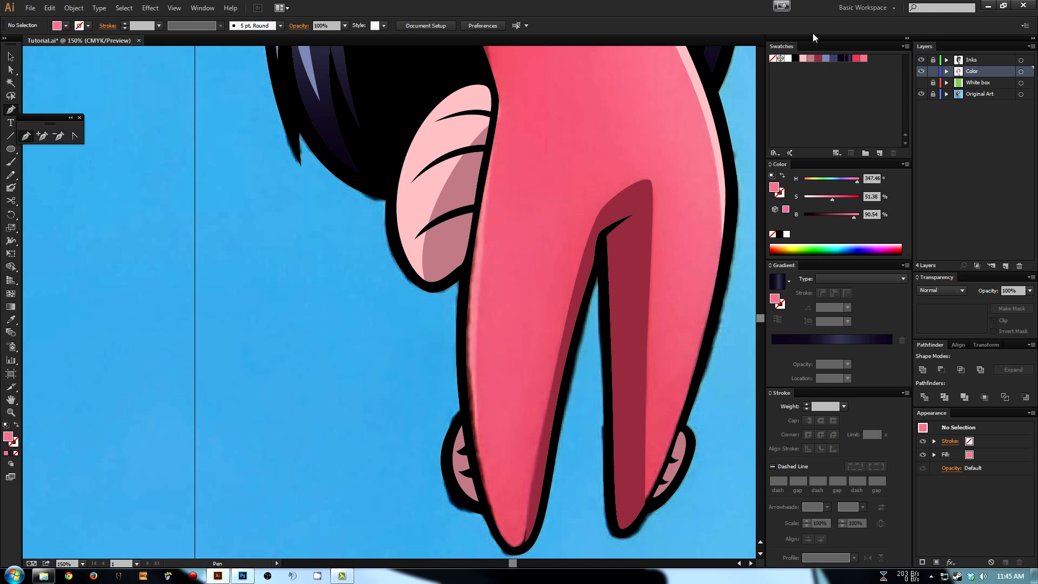
{"action": "left_click", "coordinate": [826, 59]}
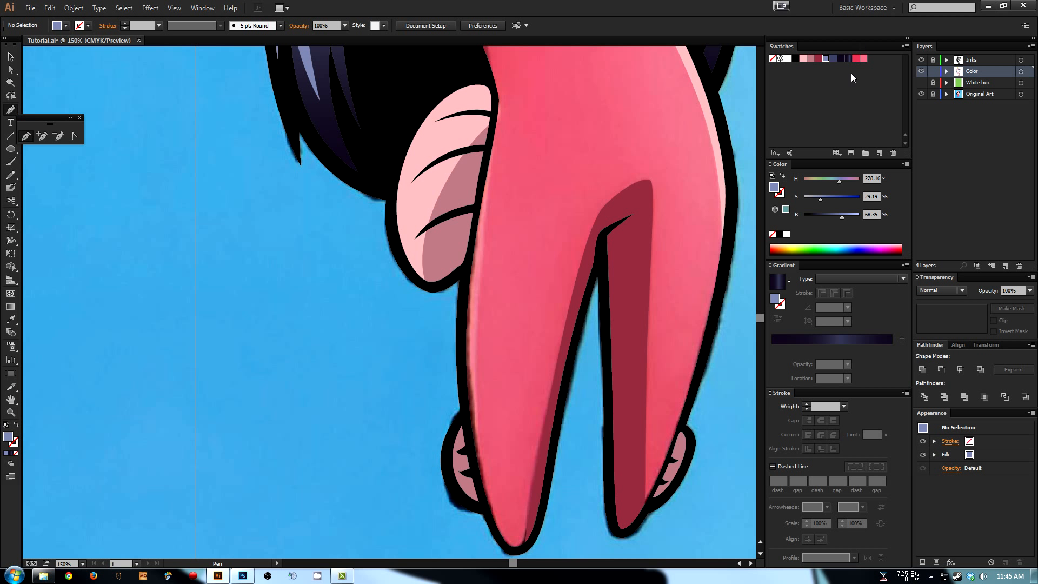
{"action": "left_click", "coordinate": [474, 220]}
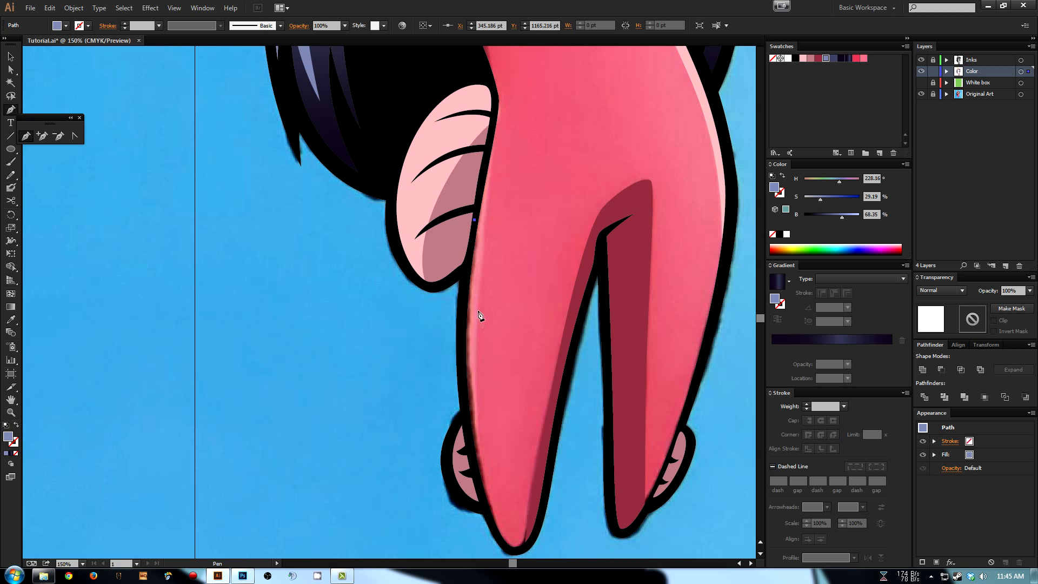
{"action": "left_click_drag", "start_coordinate": [464, 398], "coordinate": [472, 460]}
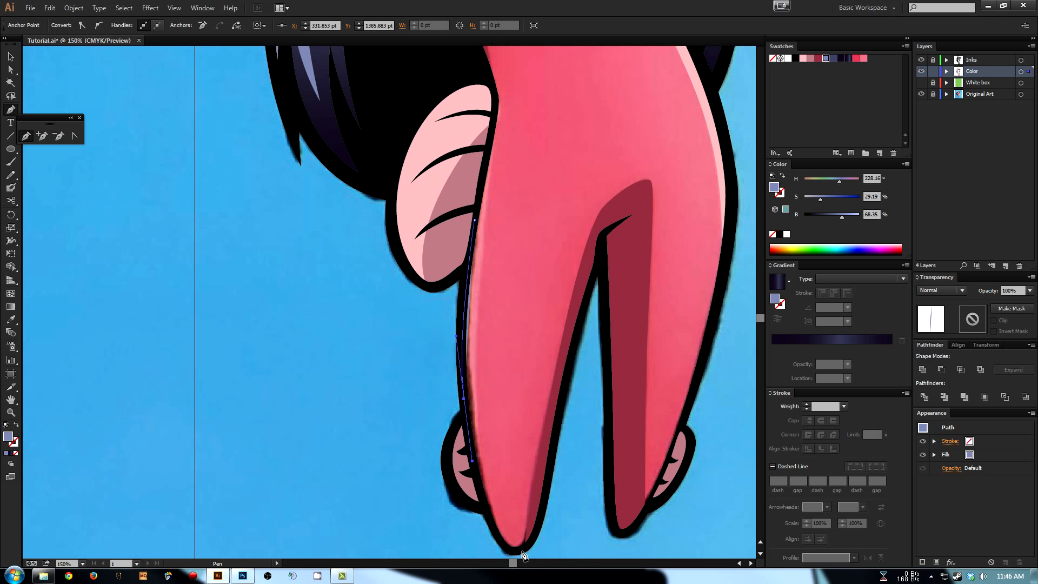
{"action": "left_click_drag", "start_coordinate": [520, 548], "coordinate": [542, 549]}
{"action": "left_click_drag", "start_coordinate": [553, 546], "coordinate": [529, 545]}
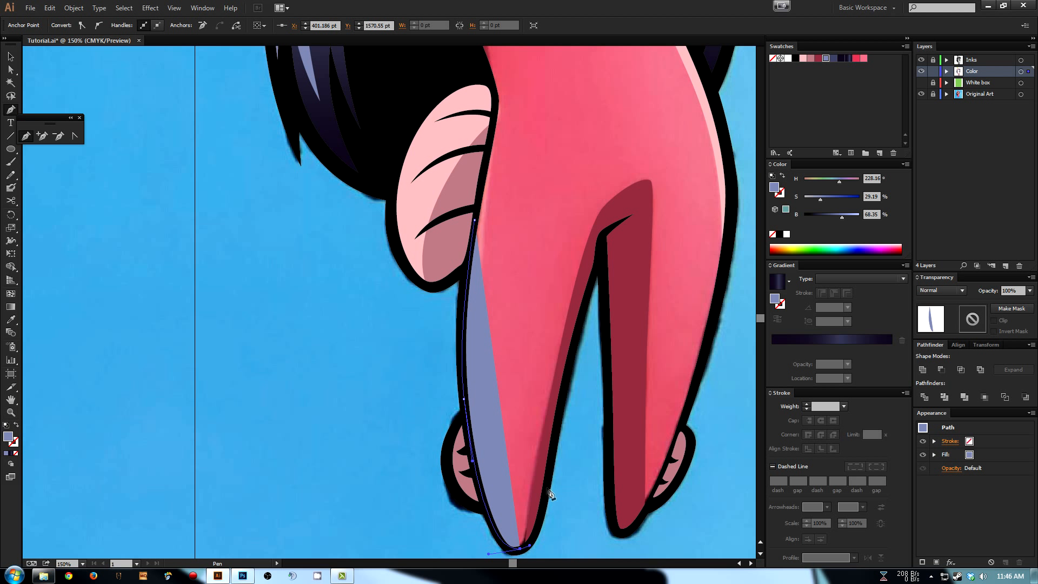
- Continue the suit path up the inner edge of the left leg and around the crotch
{"action": "left_click_drag", "start_coordinate": [546, 485], "coordinate": [557, 421]}
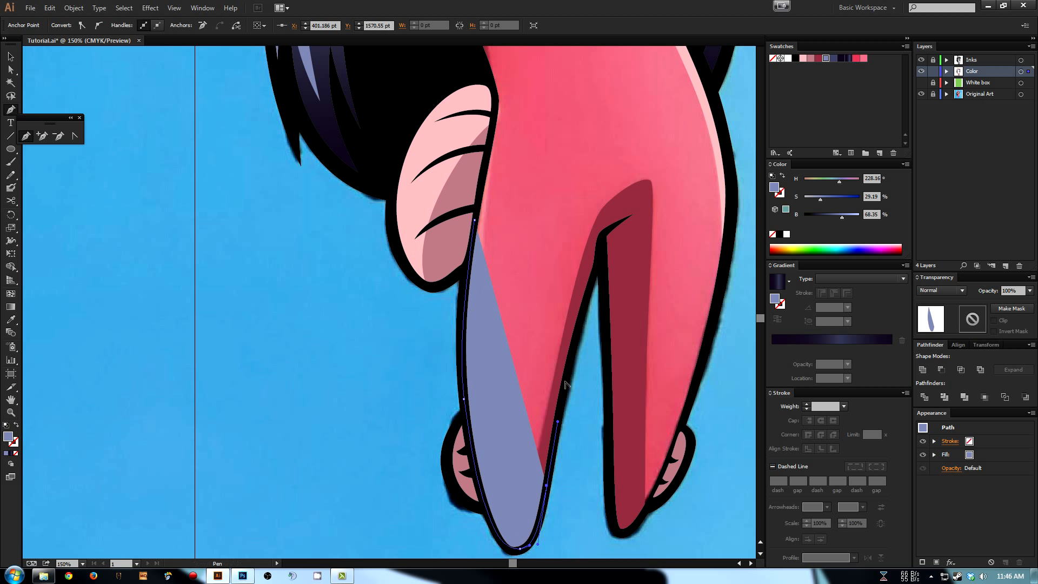
{"action": "left_click", "coordinate": [597, 259]}
{"action": "left_click", "coordinate": [603, 258]}
{"action": "left_click_drag", "start_coordinate": [608, 305], "coordinate": [580, 203]}
{"action": "left_click", "coordinate": [575, 256]}
- Trace the suit path down the right leg's inner edge, around the foot, and back up its outer edge
{"action": "left_click_drag", "start_coordinate": [582, 269], "coordinate": [582, 238]}
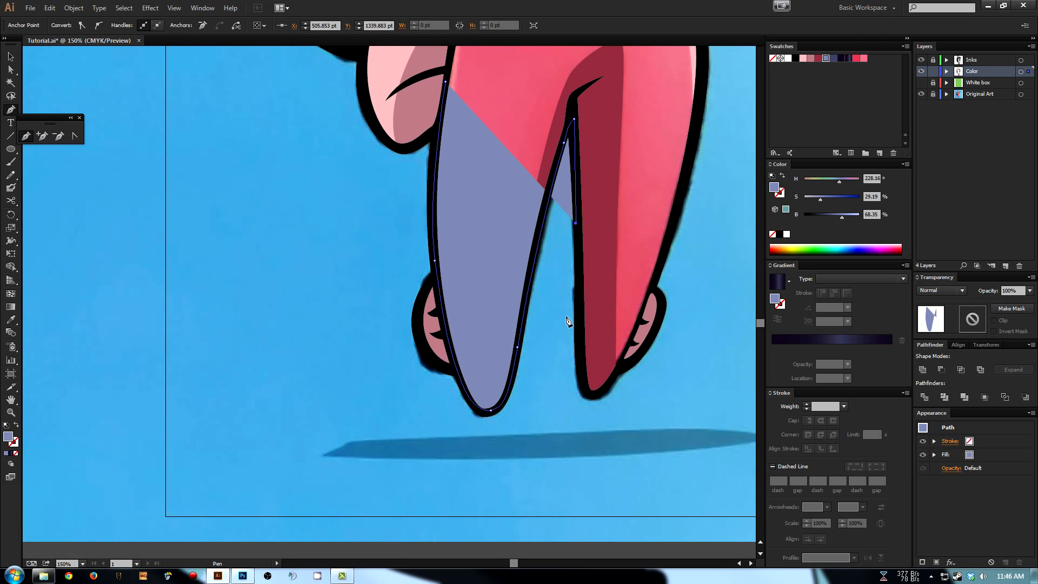
{"action": "left_click", "coordinate": [578, 324]}
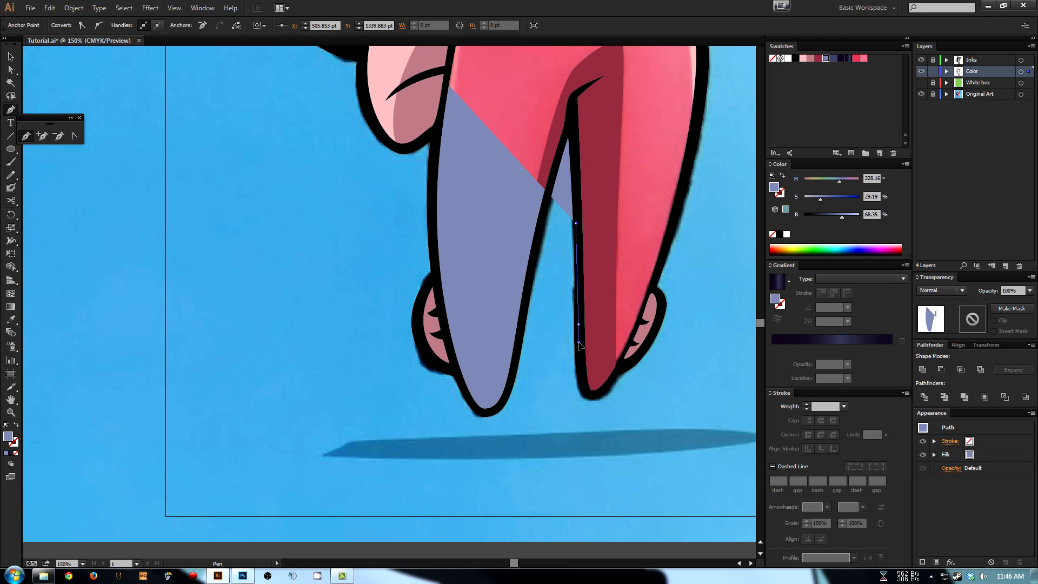
{"action": "left_click", "coordinate": [578, 342]}
{"action": "left_click_drag", "start_coordinate": [596, 396], "coordinate": [607, 384]}
{"action": "left_click", "coordinate": [636, 334]}
{"action": "key", "text": "space"}
{"action": "left_click_drag", "start_coordinate": [678, 285], "coordinate": [585, 384]}
{"action": "left_click_drag", "start_coordinate": [578, 320], "coordinate": [604, 231]}
- Extend the suit path up the right side of the hip and torso to the raised right arm
{"action": "key", "text": "space"}
{"action": "left_click_drag", "start_coordinate": [621, 157], "coordinate": [522, 222]}
{"action": "key", "text": "space"}
{"action": "left_click_drag", "start_coordinate": [519, 181], "coordinate": [549, 401]}
{"action": "left_click_drag", "start_coordinate": [522, 305], "coordinate": [522, 304]}
{"action": "key", "text": "space"}
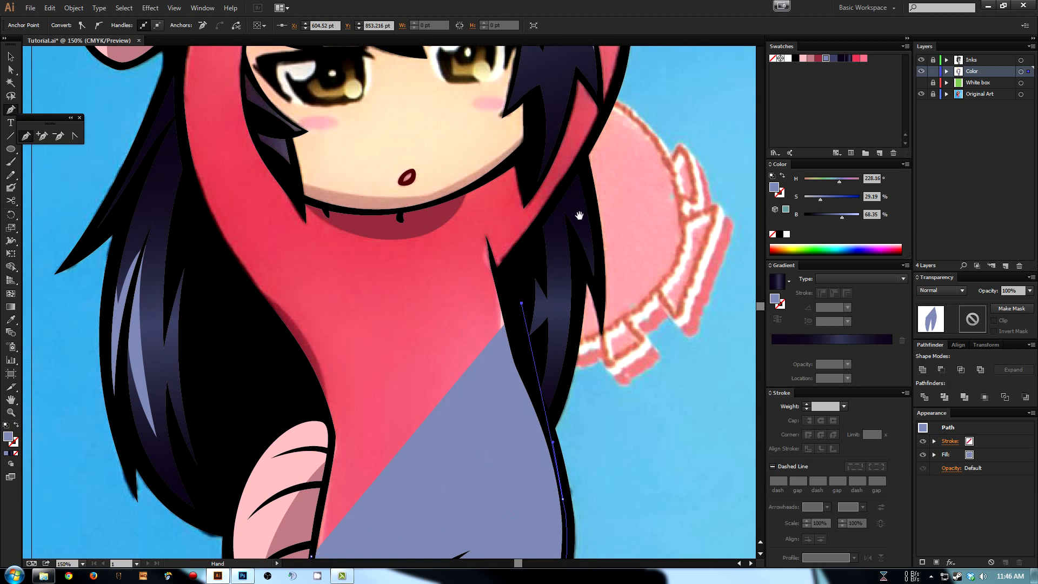
{"action": "left_click_drag", "start_coordinate": [579, 215], "coordinate": [524, 402]}
{"action": "left_click", "coordinate": [527, 344]}
{"action": "key", "text": "space"}
{"action": "left_click_drag", "start_coordinate": [560, 278], "coordinate": [501, 470]}
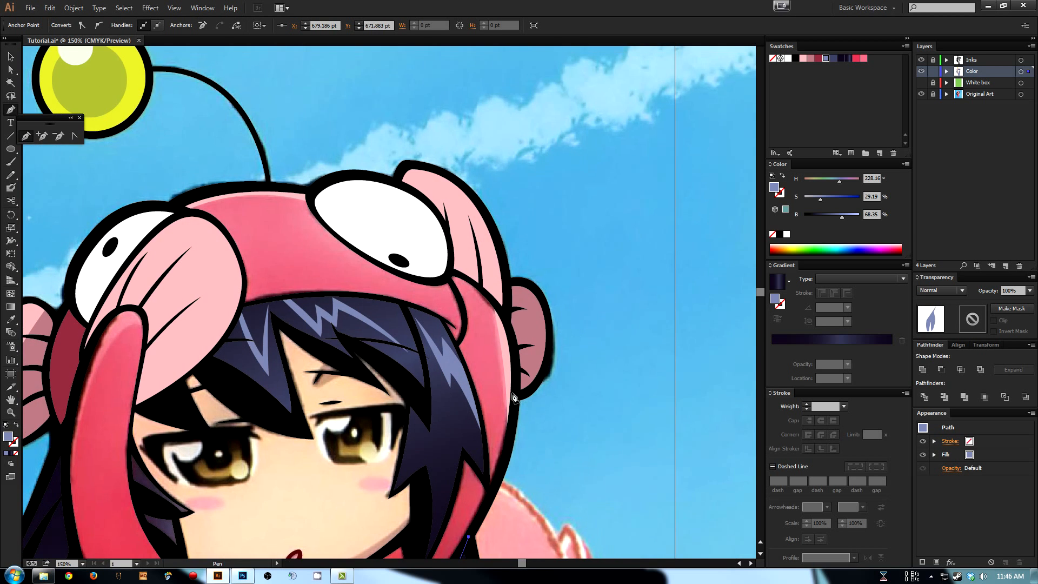
- Carry the suit path up the hood's right side and over its top, passing behind the eyes
{"action": "left_click_drag", "start_coordinate": [514, 421], "coordinate": [516, 371]}
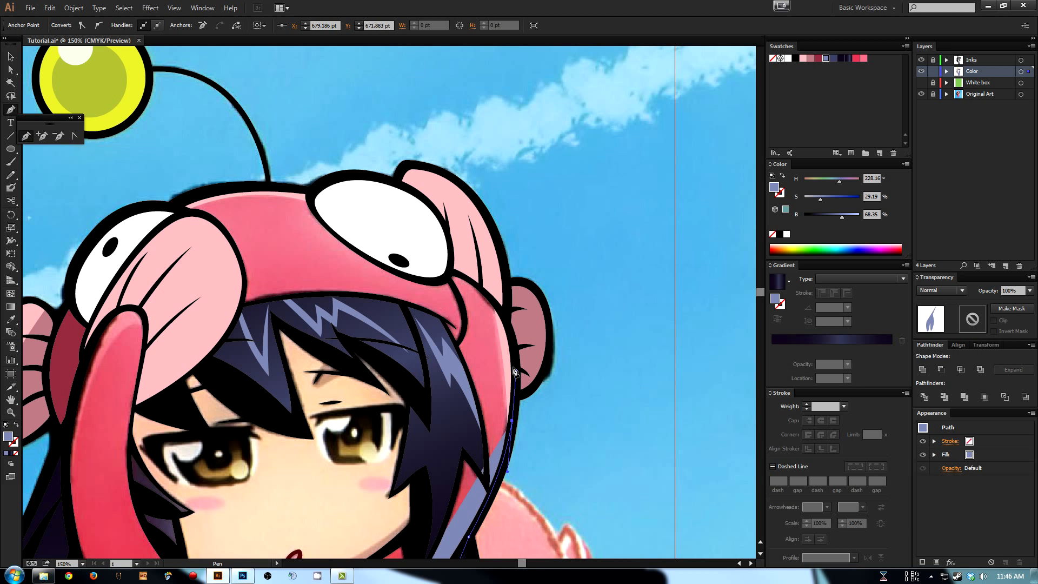
{"action": "left_click", "coordinate": [507, 301]}
{"action": "key", "text": "space"}
{"action": "left_click_drag", "start_coordinate": [507, 301], "coordinate": [581, 359]}
{"action": "left_click_drag", "start_coordinate": [388, 258], "coordinate": [369, 255]}
{"action": "left_click", "coordinate": [353, 252]}
{"action": "left_click_drag", "start_coordinate": [245, 282], "coordinate": [218, 331]}
{"action": "key", "text": "space"}
{"action": "left_click_drag", "start_coordinate": [185, 415], "coordinate": [408, 240]}
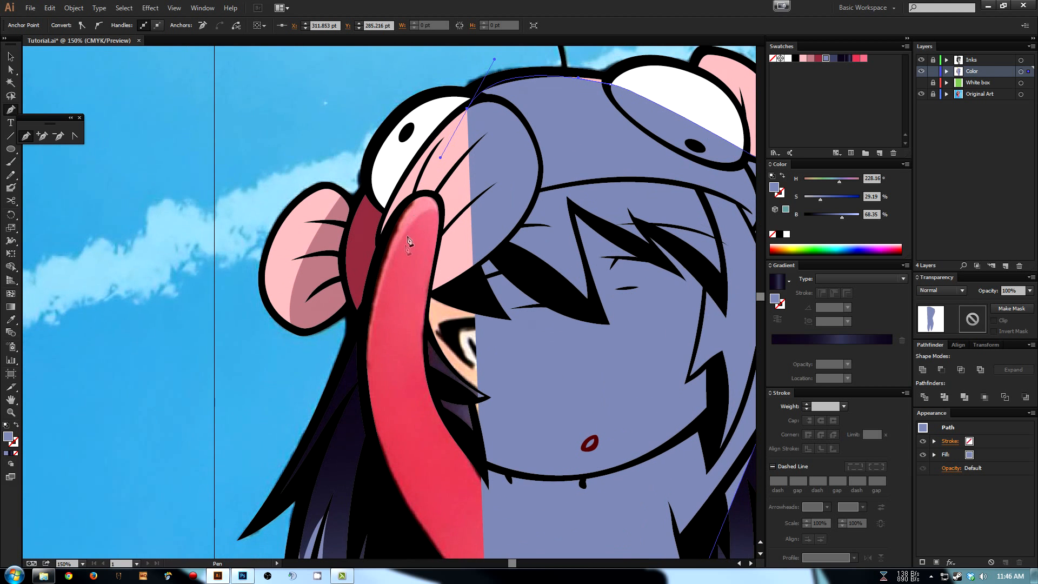
- Trace the suit path down the left arm and torso, and close it at the left hip
{"action": "left_click_drag", "start_coordinate": [369, 279], "coordinate": [356, 349]}
{"action": "scroll", "coordinate": [356, 349], "scroll_direction": "down", "scroll_amount": 5}
{"action": "left_click_drag", "start_coordinate": [374, 290], "coordinate": [386, 311]}
{"action": "key", "text": "space"}
{"action": "left_click_drag", "start_coordinate": [463, 476], "coordinate": [414, 337]}
{"action": "left_click", "coordinate": [440, 378]}
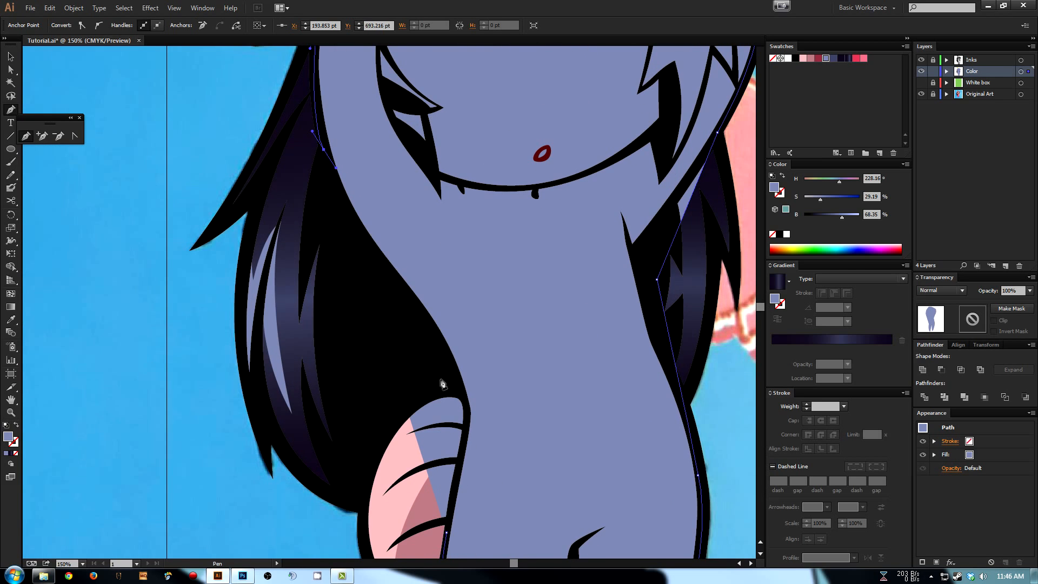
{"action": "left_click_drag", "start_coordinate": [434, 455], "coordinate": [481, 379]}
{"action": "left_click", "coordinate": [452, 379]}
{"action": "key", "text": "space"}
- Send the grayish-blue suit shape to the back of the Color layer and check it around the head and body
{"action": "key", "text": "v"}
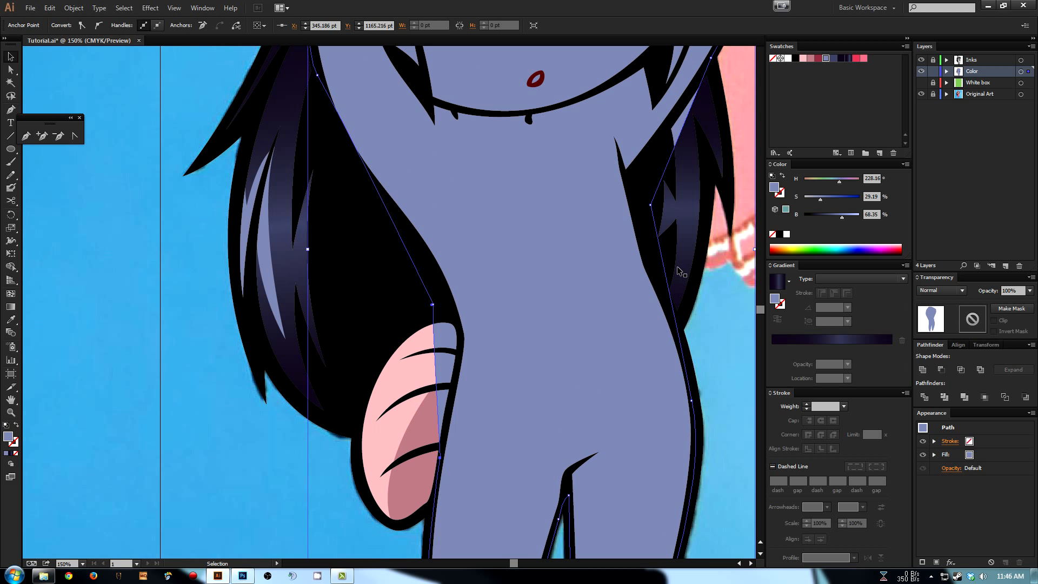
{"action": "key", "text": "ctrl+shift+["}
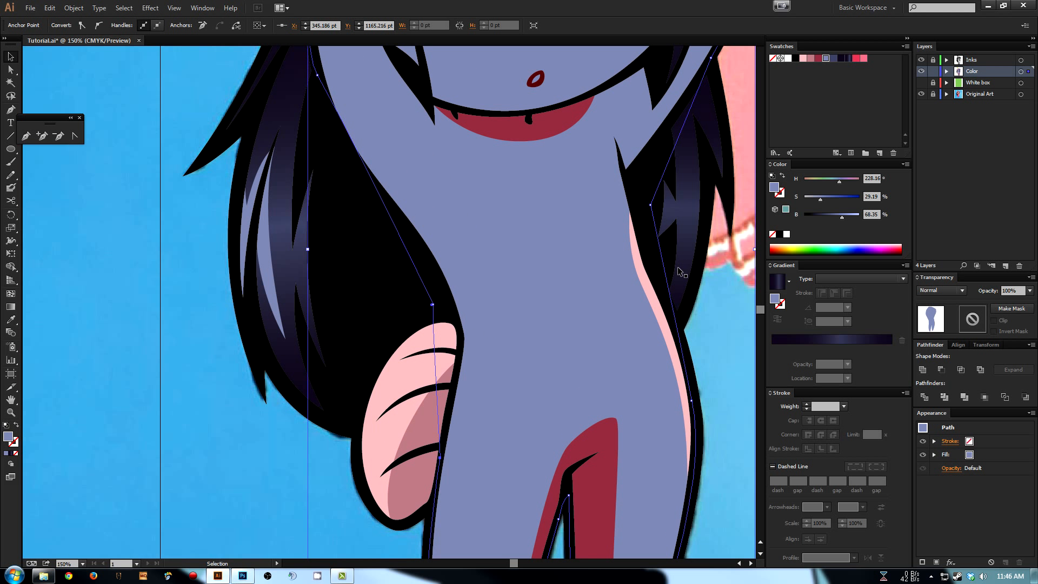
{"action": "key", "text": "space"}
{"action": "left_click_drag", "start_coordinate": [570, 371], "coordinate": [491, 463]}
{"action": "left_click_drag", "start_coordinate": [679, 198], "coordinate": [613, 366]}
{"action": "left_click_drag", "start_coordinate": [417, 245], "coordinate": [428, 366]}
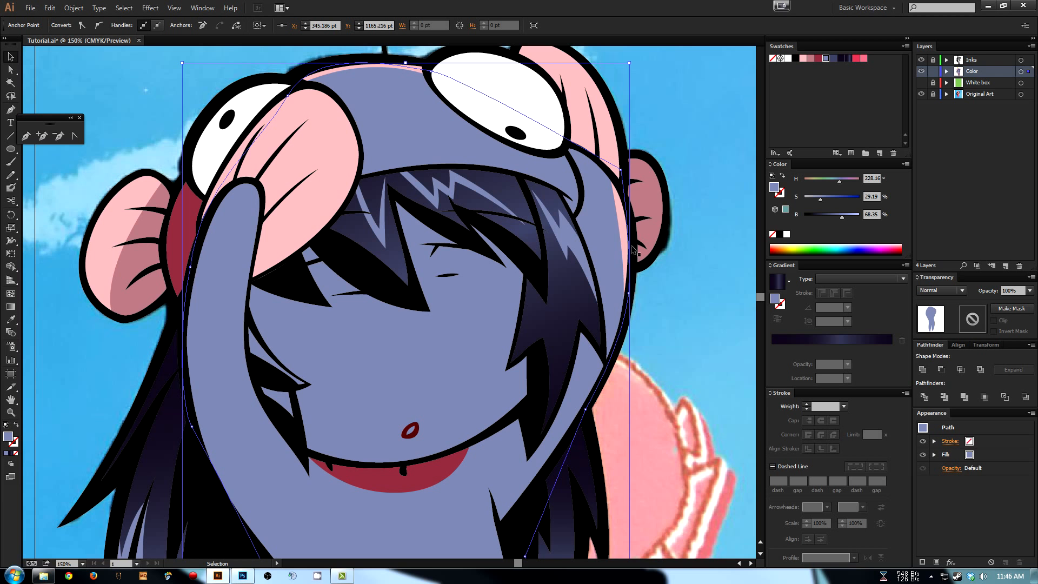
{"action": "left_click_drag", "start_coordinate": [475, 359], "coordinate": [551, 303]}
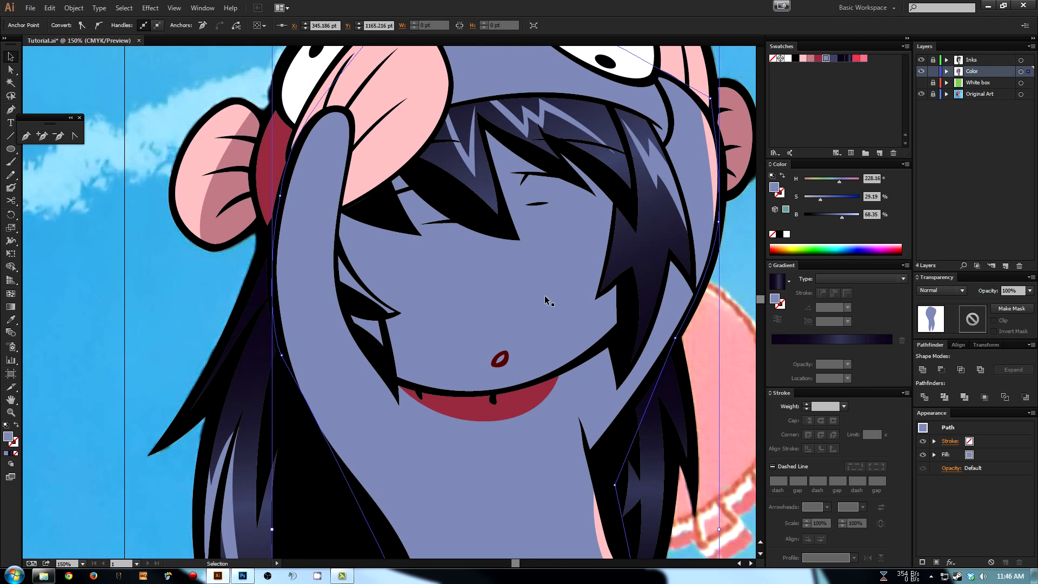
- Start a Pen path for the face beside the raised left arm and trace the left hair strands down to the jaw
{"action": "key", "text": "p"}
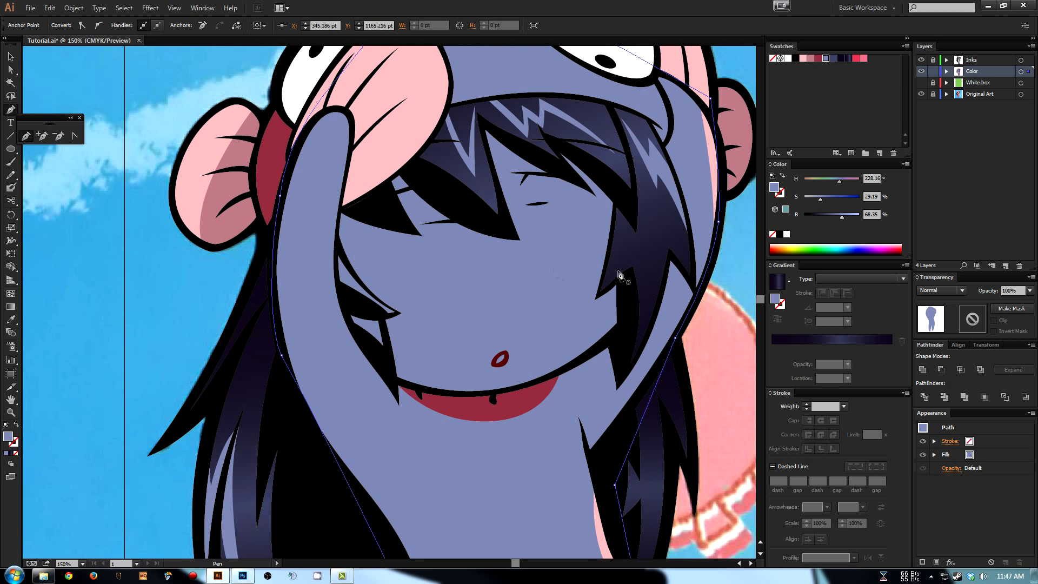
{"action": "left_click", "coordinate": [338, 212]}
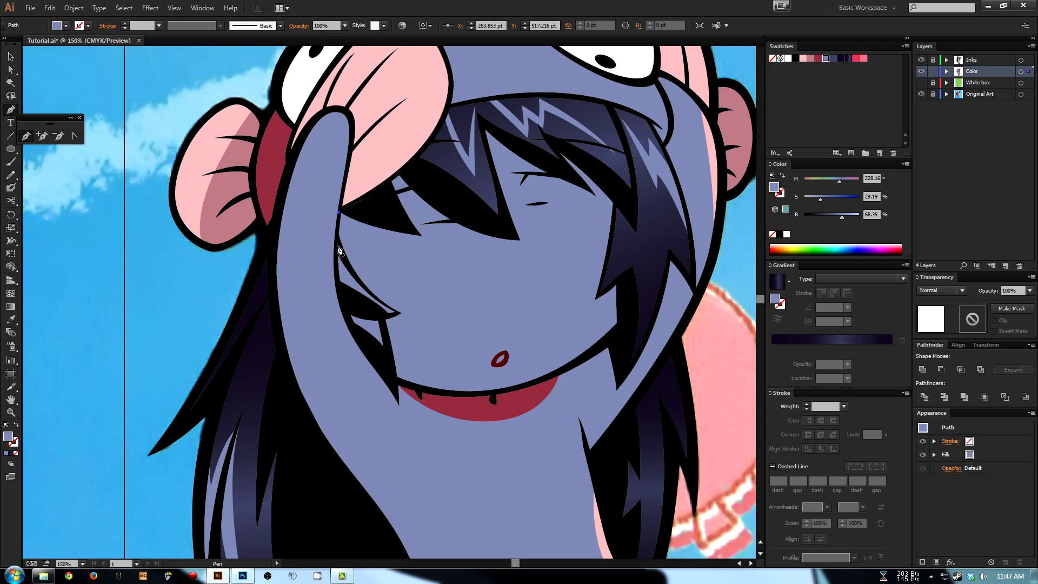
{"action": "left_click", "coordinate": [338, 247]}
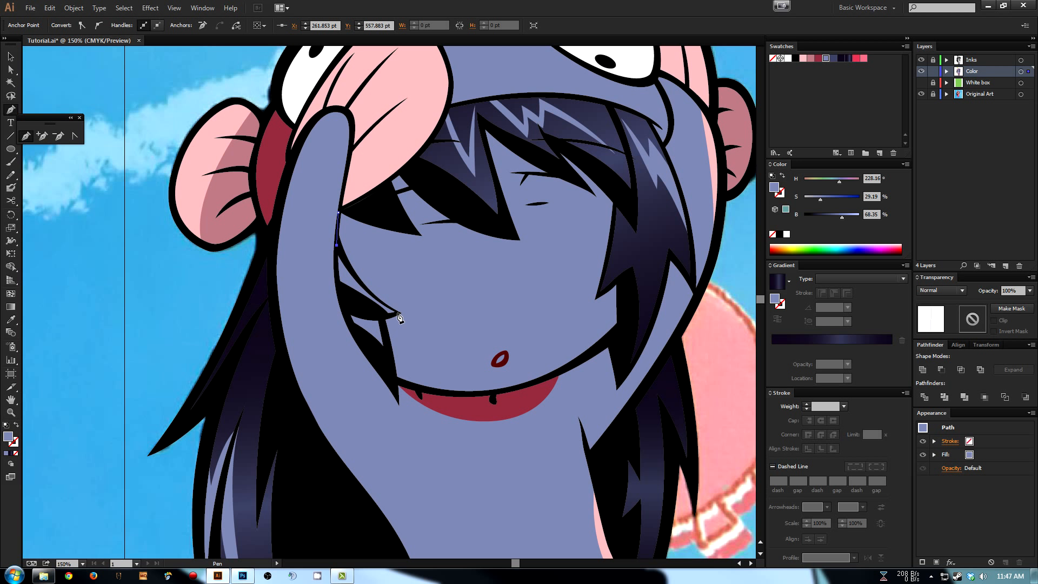
{"action": "key", "text": "ctrl+="}
{"action": "key", "text": "ctrl+="}
{"action": "mouse_move", "coordinate": [381, 301]}
{"action": "left_mouse_down"}
{"action": "mouse_move", "coordinate": [386, 293]}
{"action": "mouse_move", "coordinate": [368, 276]}
{"action": "mouse_move", "coordinate": [423, 317]}
{"action": "left_mouse_up"}
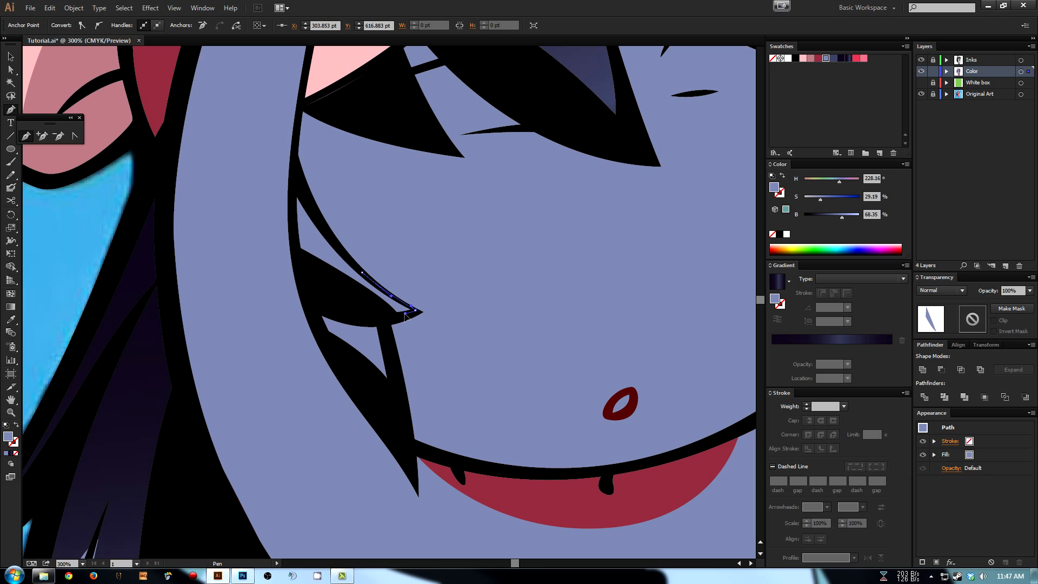
{"action": "left_click", "coordinate": [386, 321]}
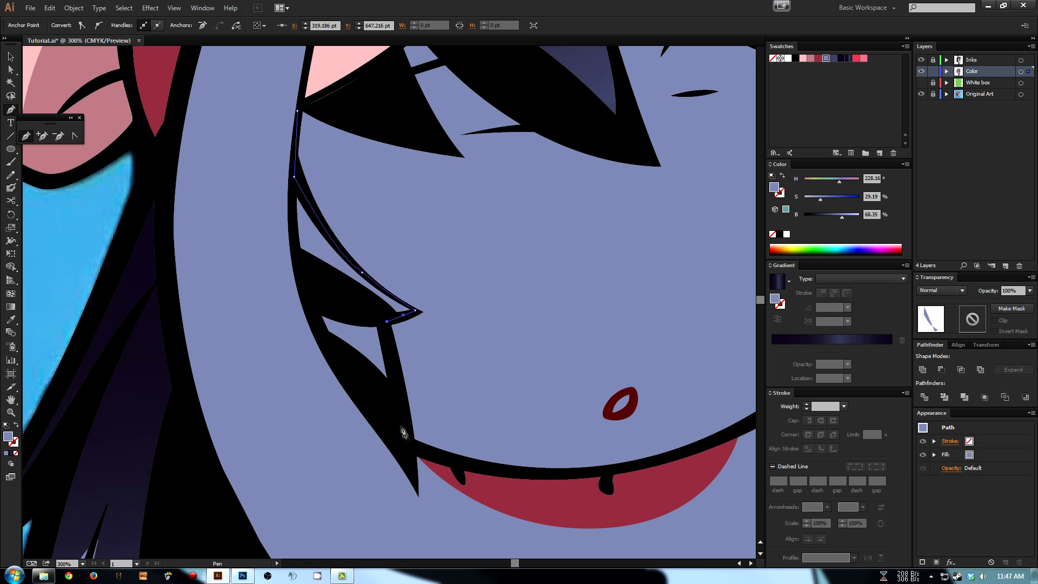
{"action": "left_click", "coordinate": [404, 442]}
{"action": "scroll", "coordinate": [375, 394], "scroll_direction": "right", "scroll_amount": 3}
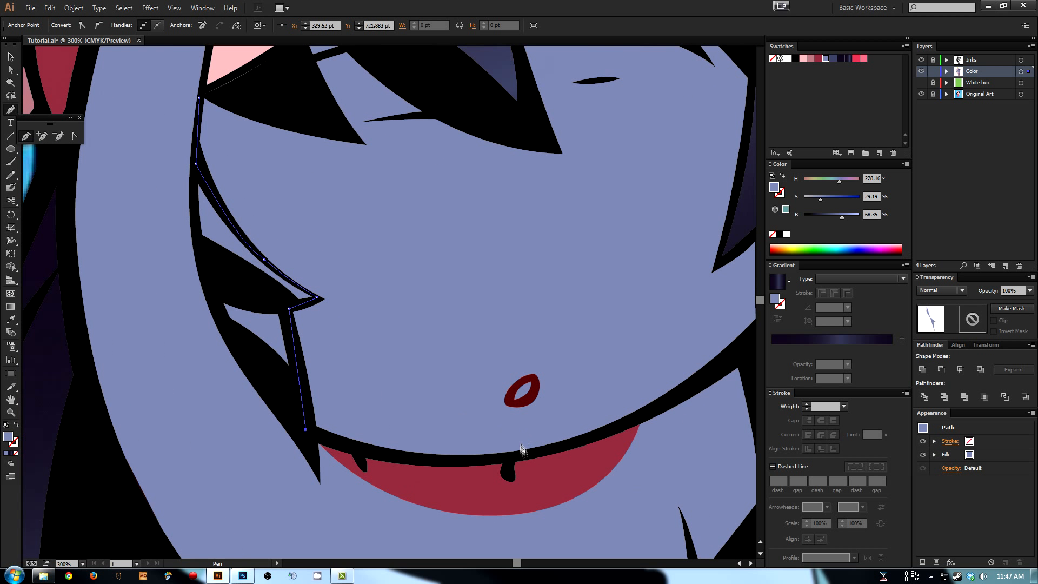
- Continue the face path along the jawline and up the right cheek to the tip of the side hair lock
{"action": "left_click_drag", "start_coordinate": [525, 457], "coordinate": [634, 426]}
{"action": "scroll", "coordinate": [638, 430], "scroll_direction": "right", "scroll_amount": 5}
{"action": "left_click_drag", "start_coordinate": [512, 357], "coordinate": [532, 328]}
{"action": "left_click", "coordinate": [512, 259]}
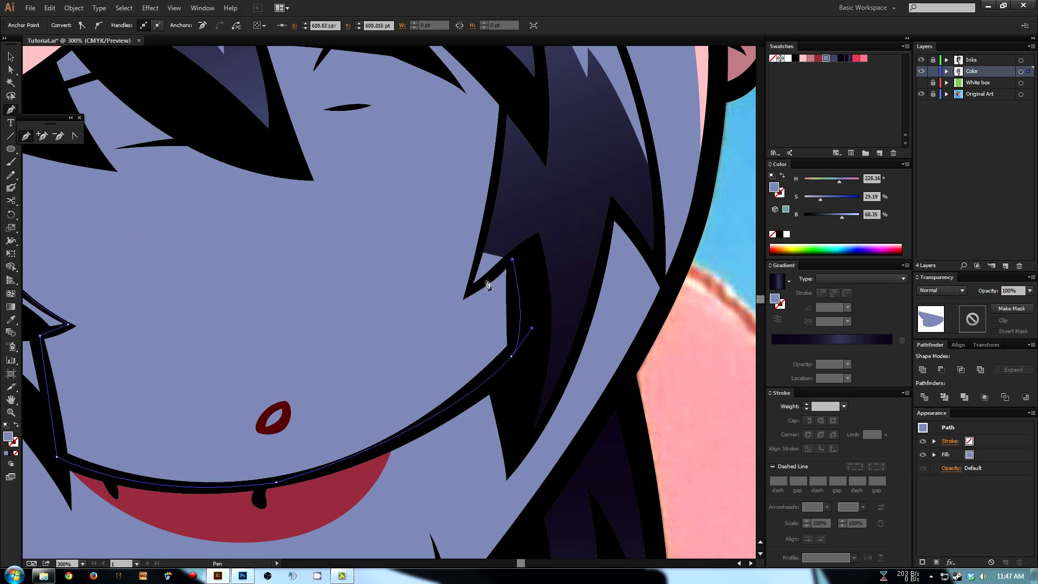
{"action": "left_click", "coordinate": [471, 291]}
{"action": "scroll", "coordinate": [507, 220], "scroll_direction": "up", "scroll_amount": 2}
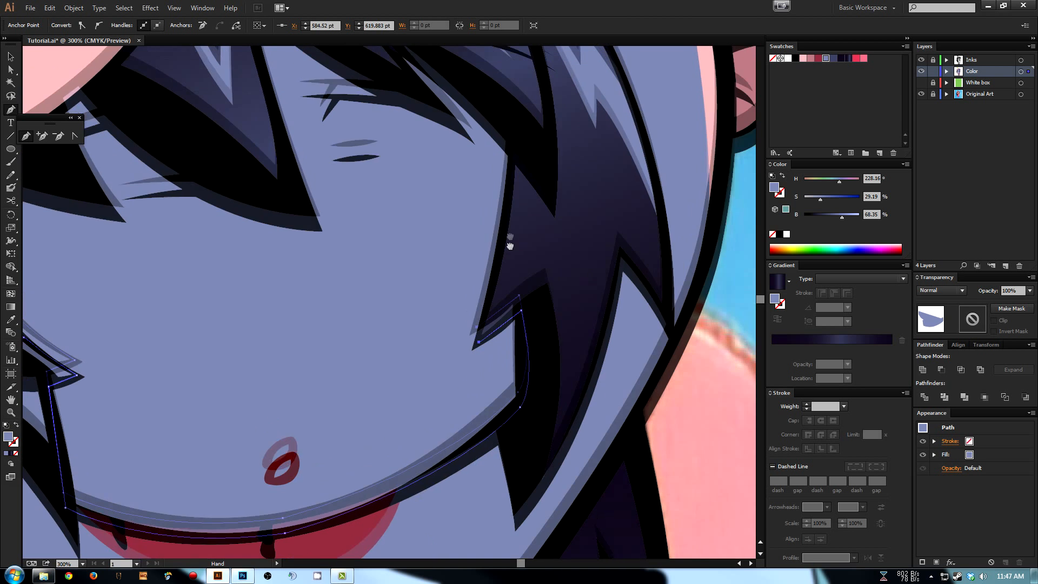
{"action": "left_click_drag", "start_coordinate": [504, 240], "coordinate": [508, 211]}
- Trace the face path up beside the right hair lock and across the bangs to the peak in the middle of the forehead
{"action": "left_click", "coordinate": [514, 160]}
{"action": "left_click_drag", "start_coordinate": [471, 127], "coordinate": [495, 241]}
{"action": "mouse_move", "coordinate": [415, 171]}
{"action": "left_mouse_down"}
{"action": "mouse_move", "coordinate": [427, 172]}
{"action": "mouse_move", "coordinate": [409, 181]}
{"action": "left_mouse_up"}
{"action": "left_click", "coordinate": [440, 224]}
{"action": "left_click_drag", "start_coordinate": [309, 168], "coordinate": [322, 150]}
{"action": "left_click", "coordinate": [298, 143]}
{"action": "left_click", "coordinate": [330, 206]}
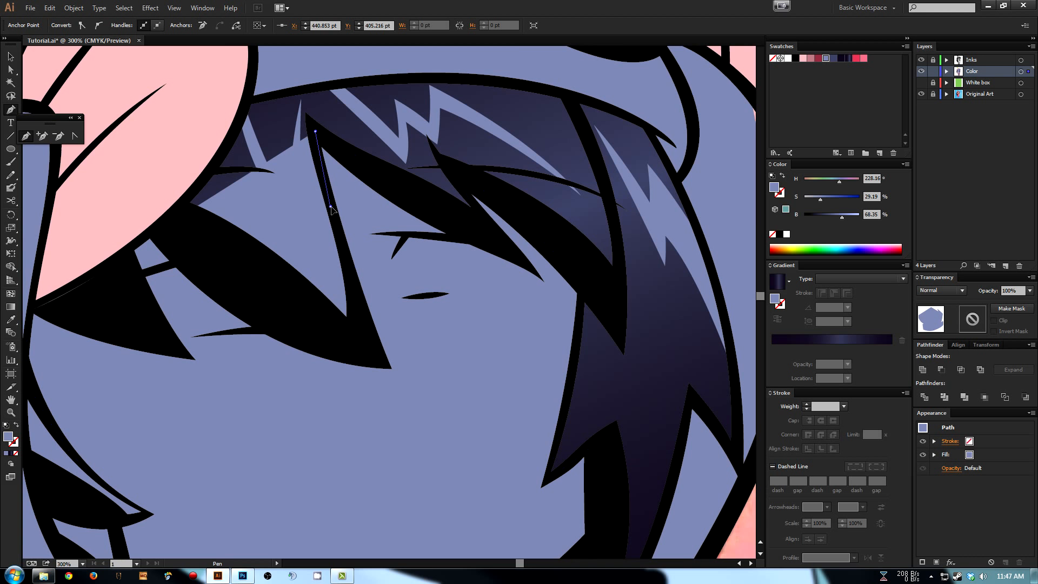
- Run the face path through the left bangs and along the pink fin's lower edge, and close it beside the arm
{"action": "left_click_drag", "start_coordinate": [350, 352], "coordinate": [267, 299]}
{"action": "left_click_drag", "start_coordinate": [201, 241], "coordinate": [295, 254]}
{"action": "left_click", "coordinate": [249, 241]}
{"action": "left_click_drag", "start_coordinate": [209, 270], "coordinate": [422, 266]}
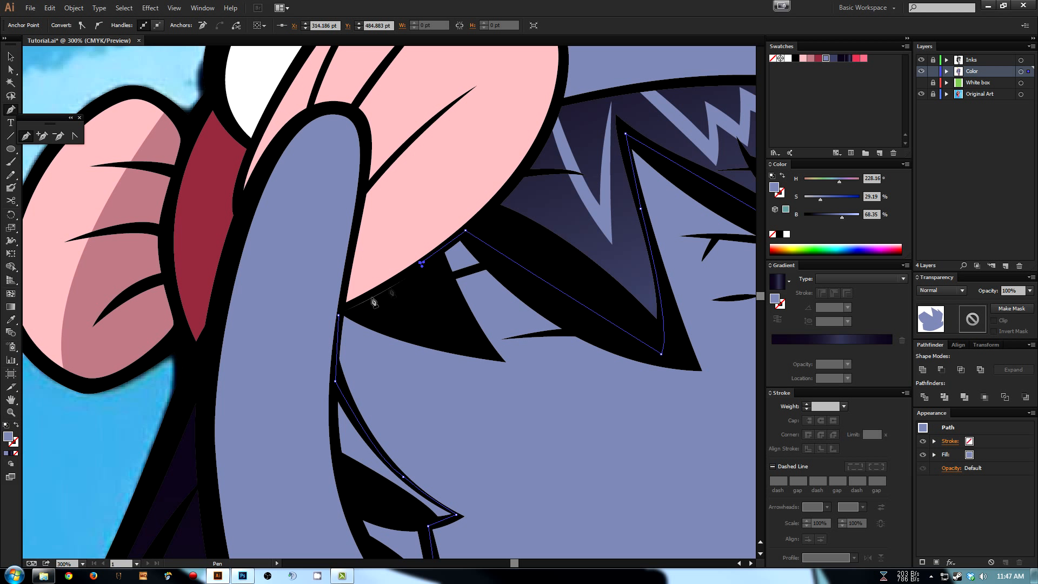
{"action": "left_click", "coordinate": [339, 319]}
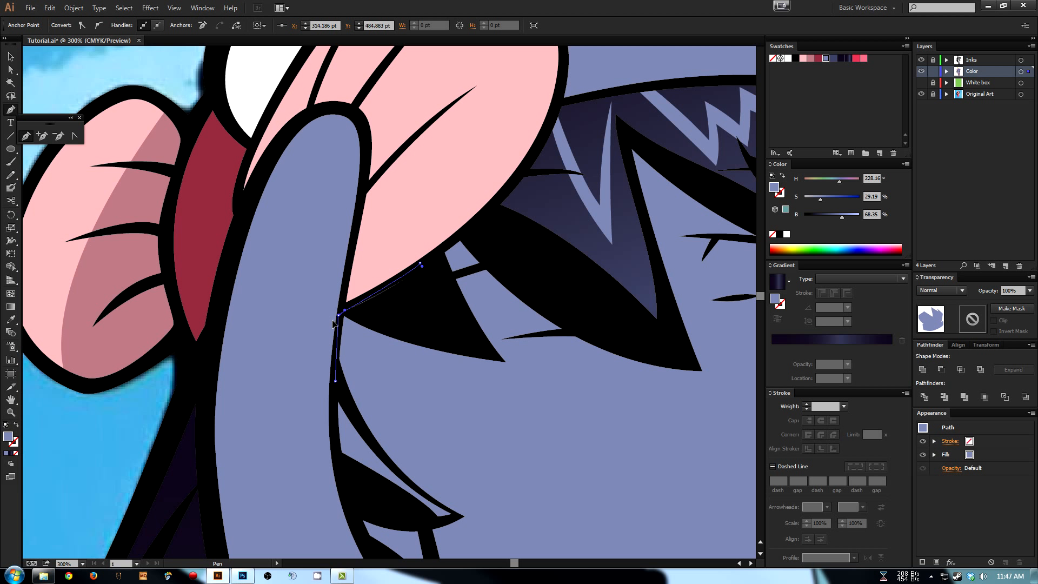
- Reselect the face shape and move its closing anchor point up to where the fin meets the arm
{"action": "left_click", "coordinate": [339, 317], "text": "ctrl"}
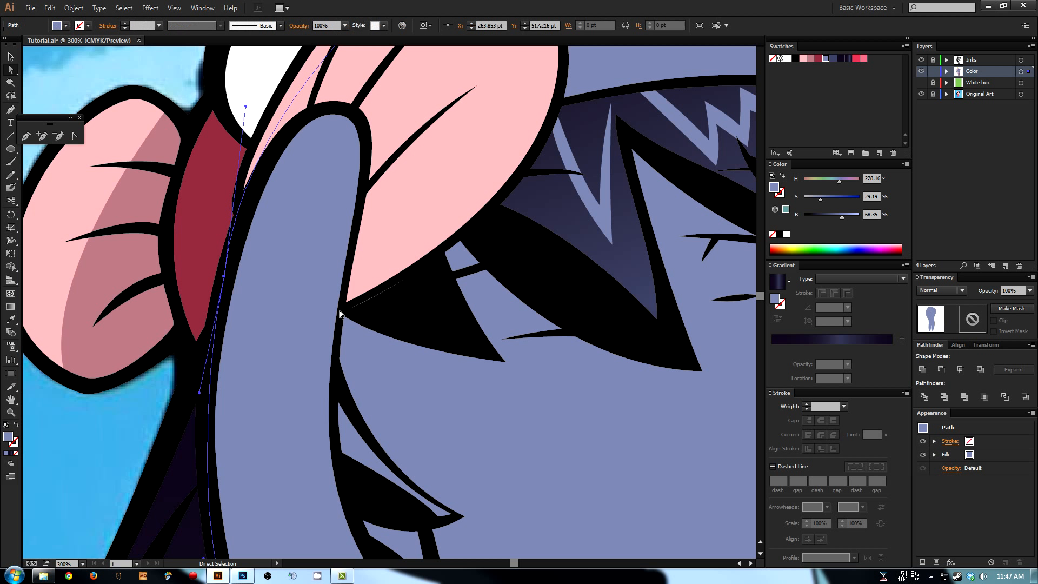
{"action": "left_click", "coordinate": [345, 321]}
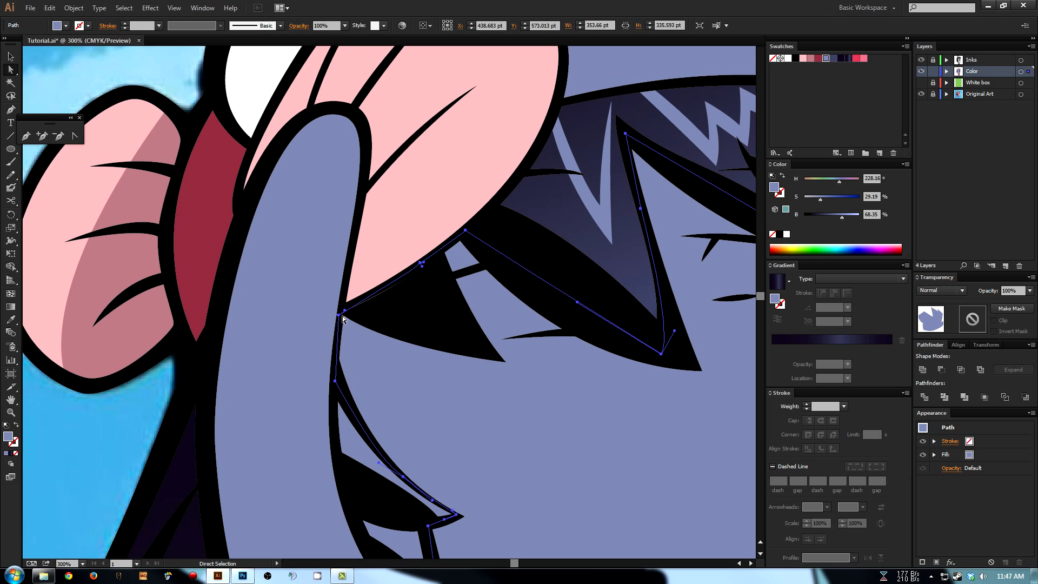
{"action": "left_click", "coordinate": [340, 311]}
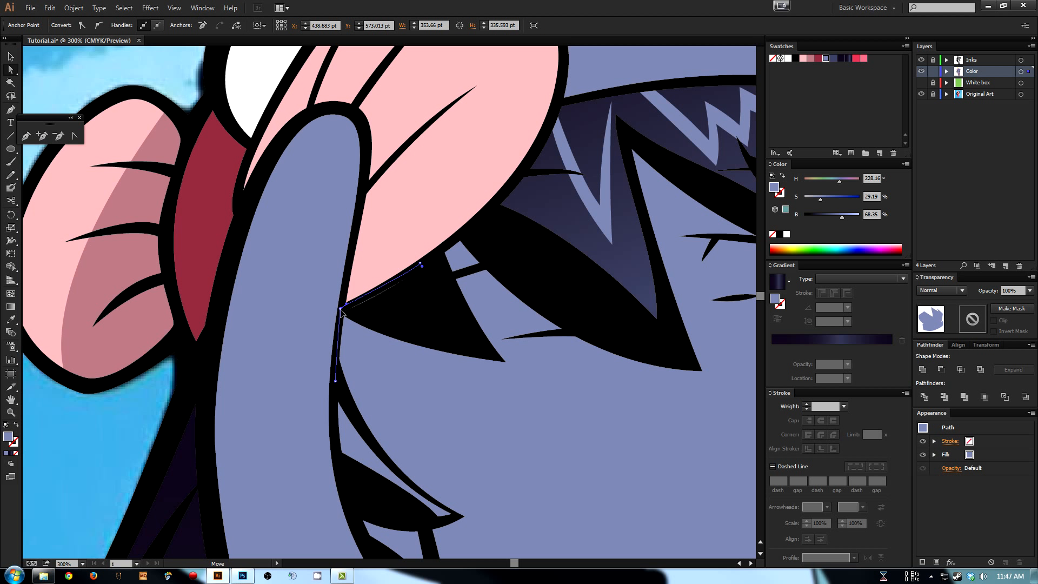
{"action": "left_click", "coordinate": [347, 306]}
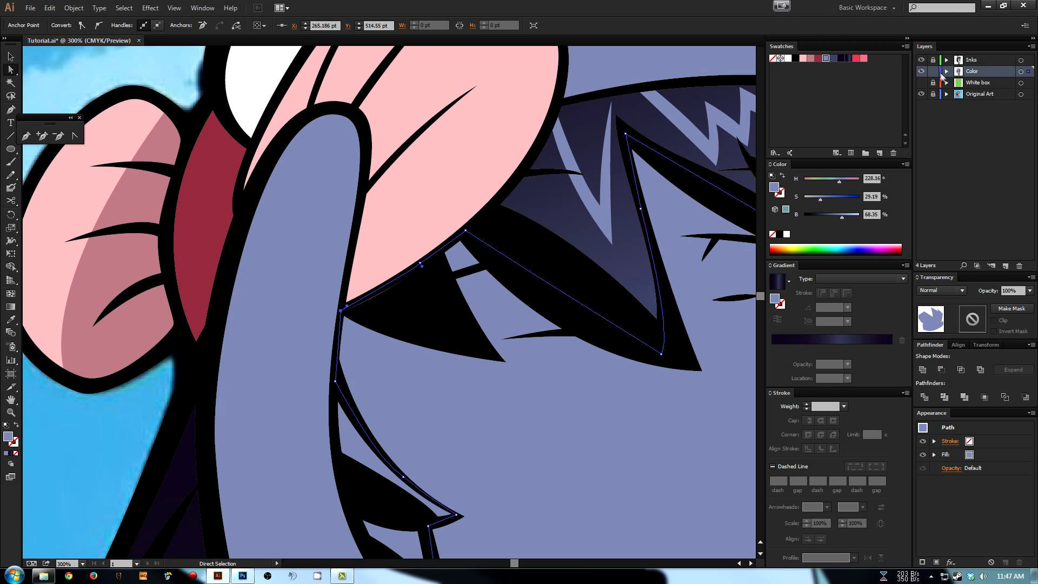
- Lock the Color layer and reshape the upper curve of the black ink hair shape beside the arm to fit the pink fin's edge
{"action": "left_click", "coordinate": [933, 71]}
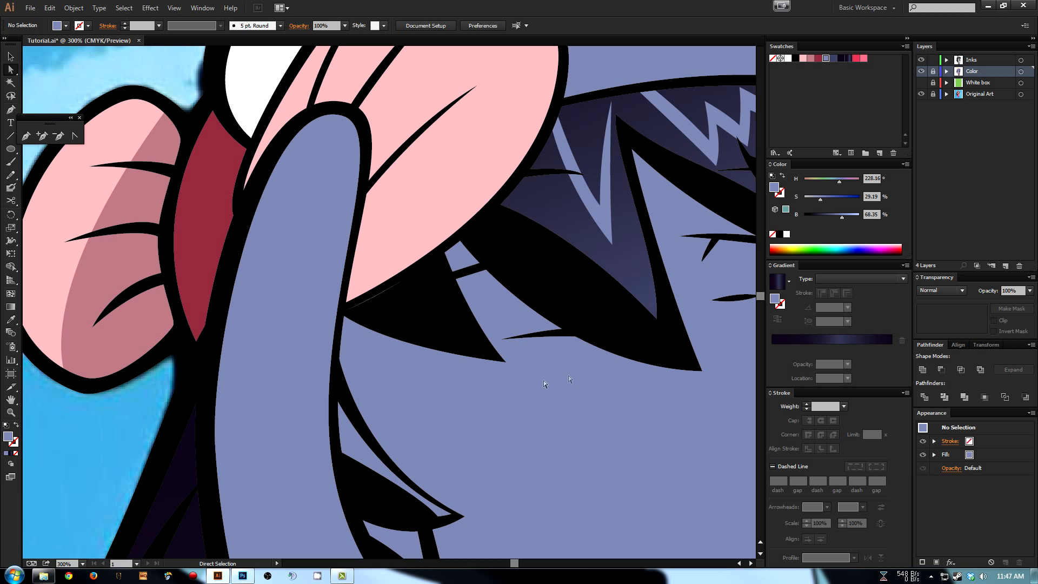
{"action": "left_click", "coordinate": [442, 328]}
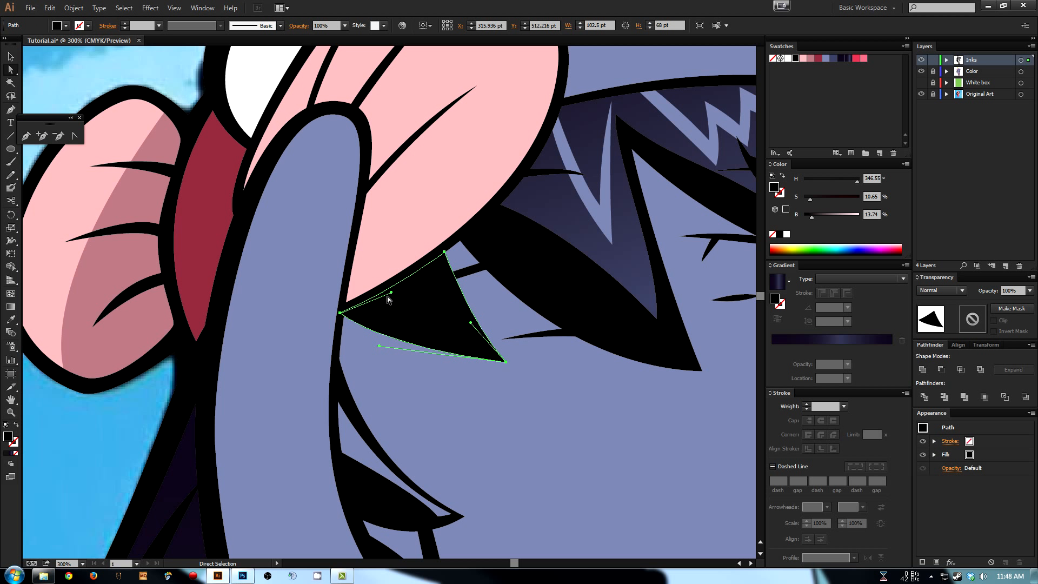
{"action": "left_click", "coordinate": [340, 313]}
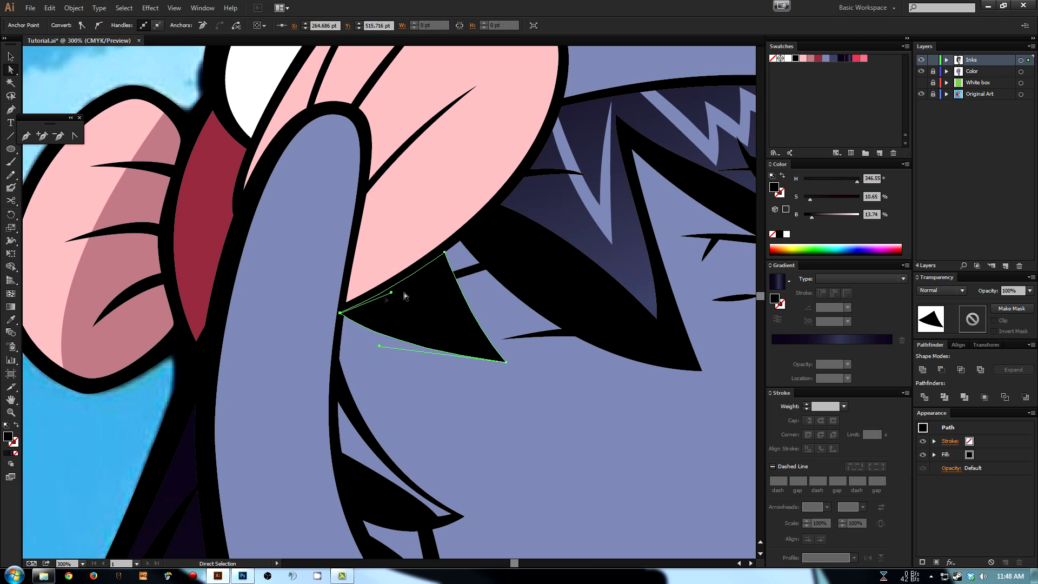
{"action": "left_click_drag", "start_coordinate": [391, 292], "coordinate": [378, 290]}
{"action": "left_click", "coordinate": [394, 351]}
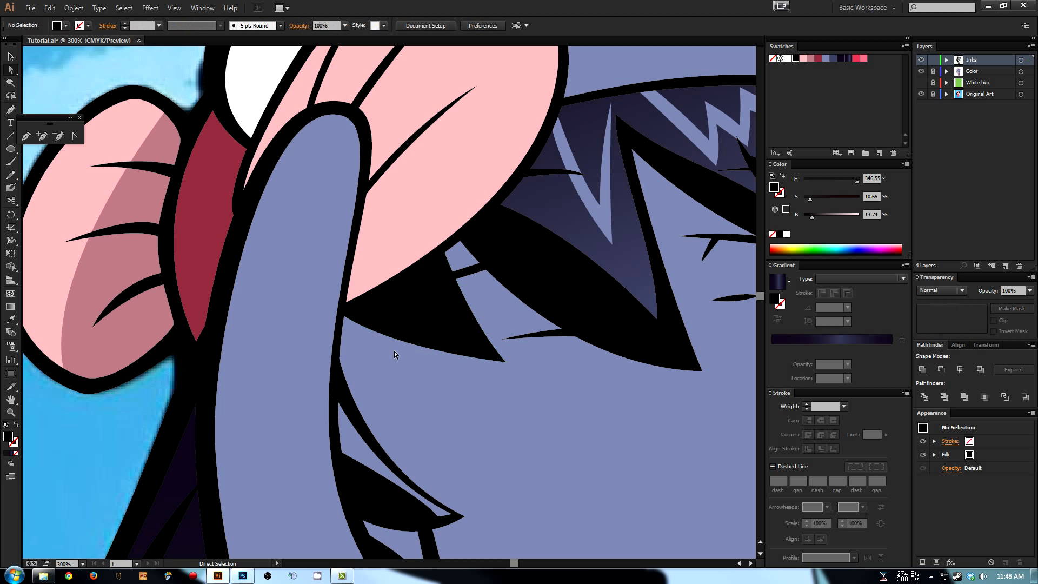
- Examine the junction of the pink fin, arm outline and black hair up close for gaps
{"action": "left_click", "coordinate": [413, 273]}
{"action": "left_click", "coordinate": [326, 205]}
{"action": "key", "text": "z"}
{"action": "left_click_drag", "start_coordinate": [326, 204], "coordinate": [500, 325]}
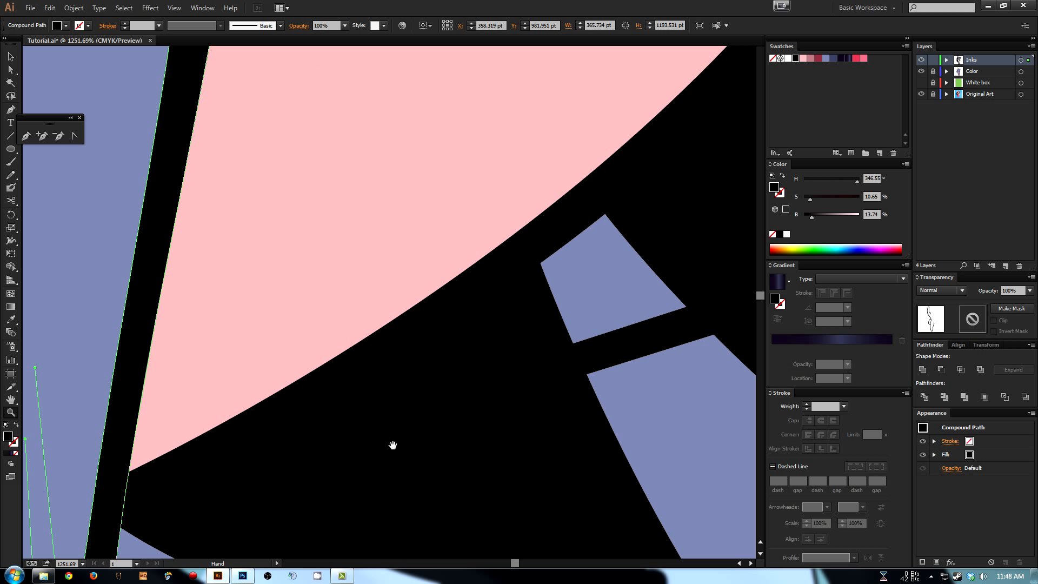
{"action": "left_click_drag", "start_coordinate": [394, 442], "coordinate": [438, 352]}
{"action": "key", "text": "ctrl+minus"}
{"action": "key", "text": "ctrl+minus"}
{"action": "key", "text": "ctrl+minus"}
{"action": "key", "text": "ctrl+minus"}
{"action": "key", "text": "ctrl+minus"}
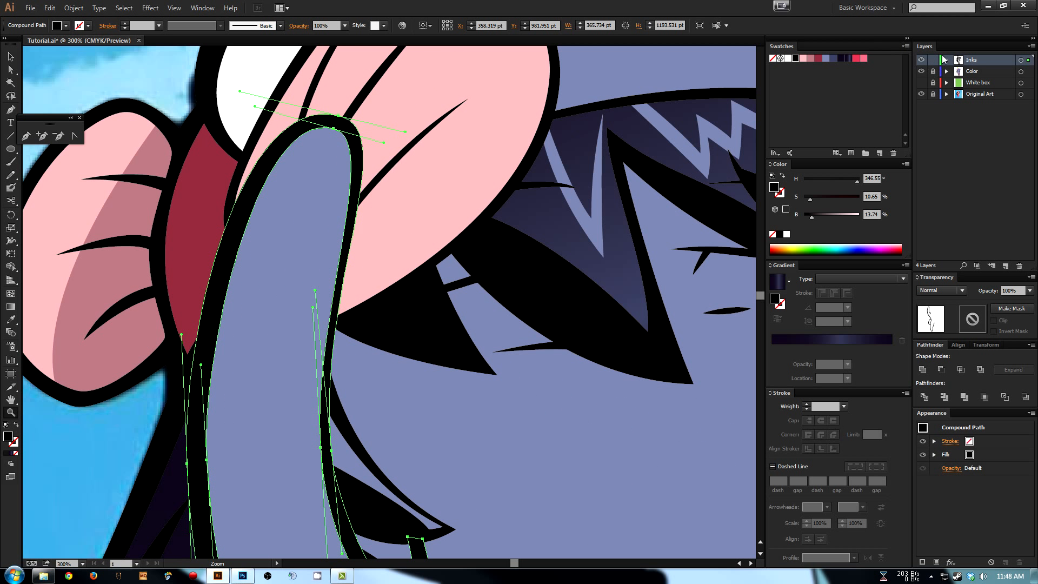
- Lock the Inks layer, return to the Color layer, and subtract the face shape from the suit base shape with Minus Front
{"action": "left_click", "coordinate": [933, 60]}
{"action": "left_click", "coordinate": [955, 72]}
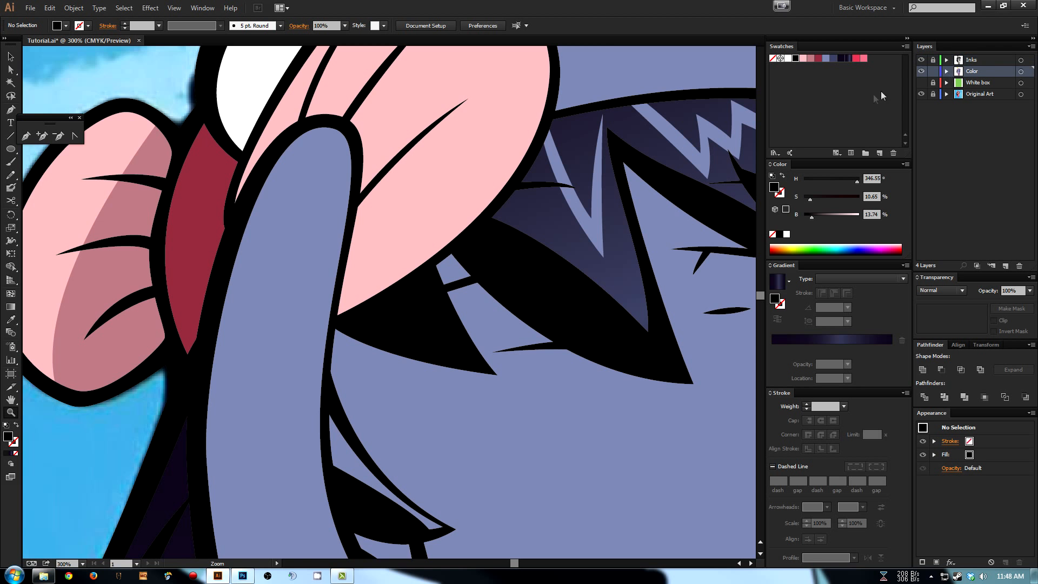
{"action": "left_click", "coordinate": [428, 426]}
{"action": "left_click", "coordinate": [424, 422], "text": "alt"}
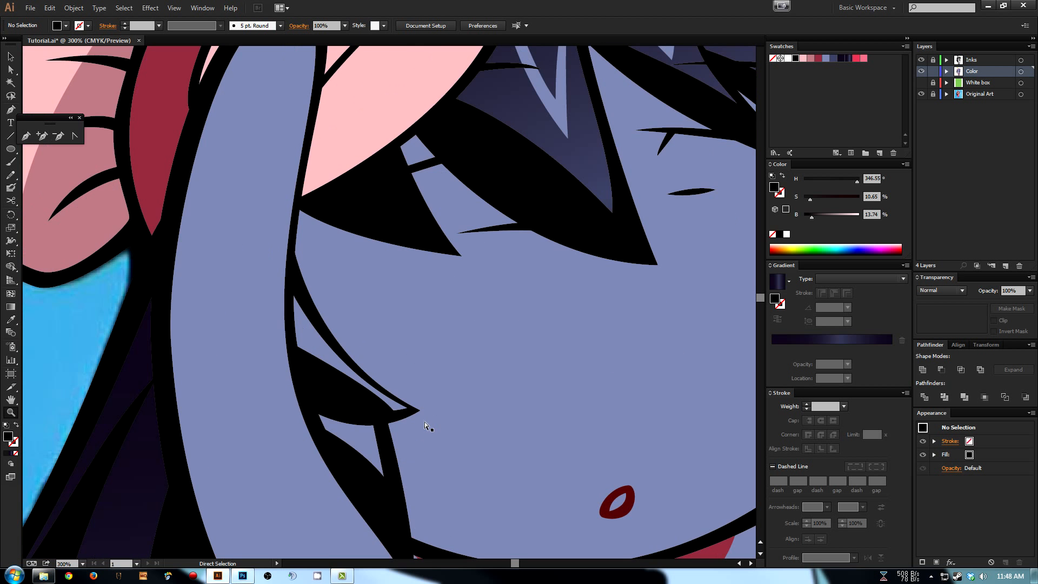
{"action": "left_click", "coordinate": [432, 400], "text": "alt"}
{"action": "left_click", "coordinate": [436, 383], "text": "alt"}
{"action": "left_click", "coordinate": [11, 57]}
{"action": "left_click", "coordinate": [500, 335]}
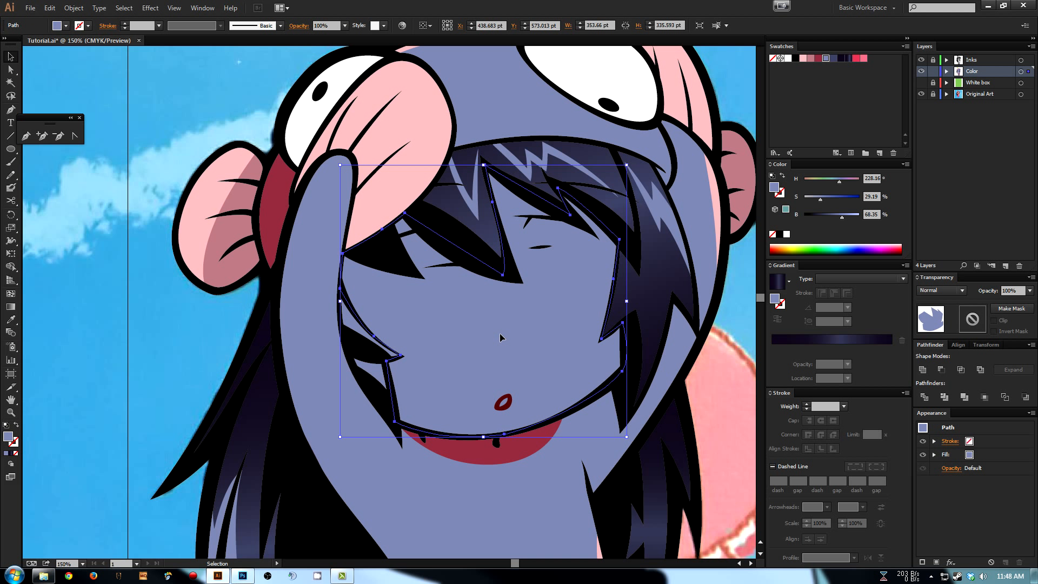
{"action": "left_click", "coordinate": [309, 284], "text": "shift"}
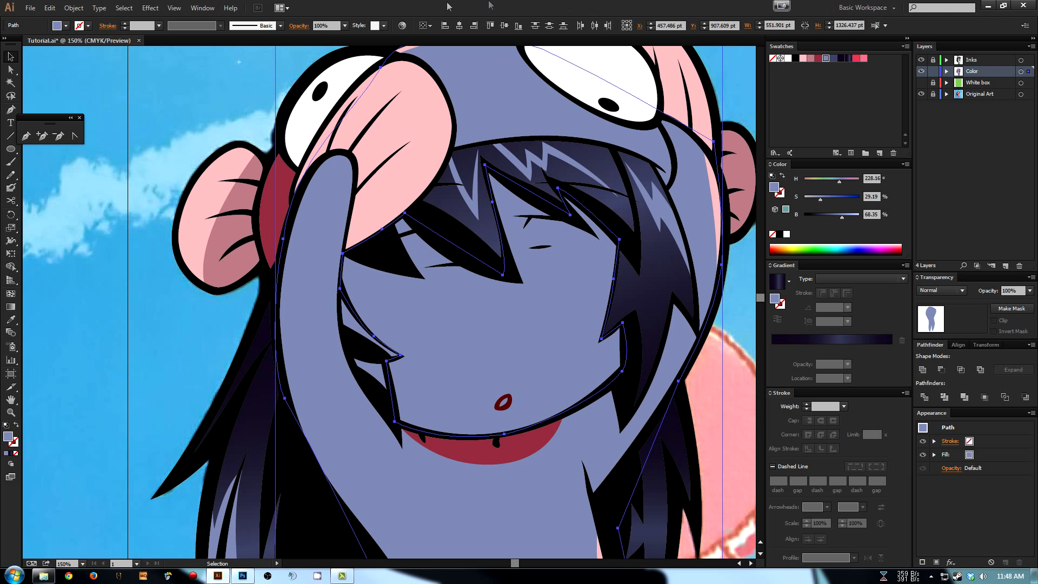
{"action": "left_click", "coordinate": [210, 10]}
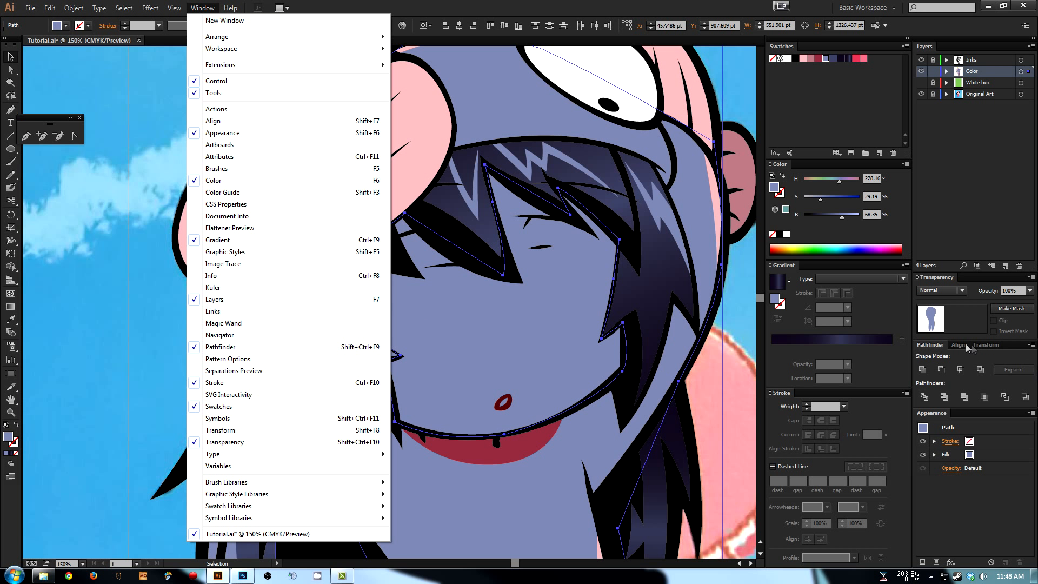
{"action": "left_click", "coordinate": [1002, 357]}
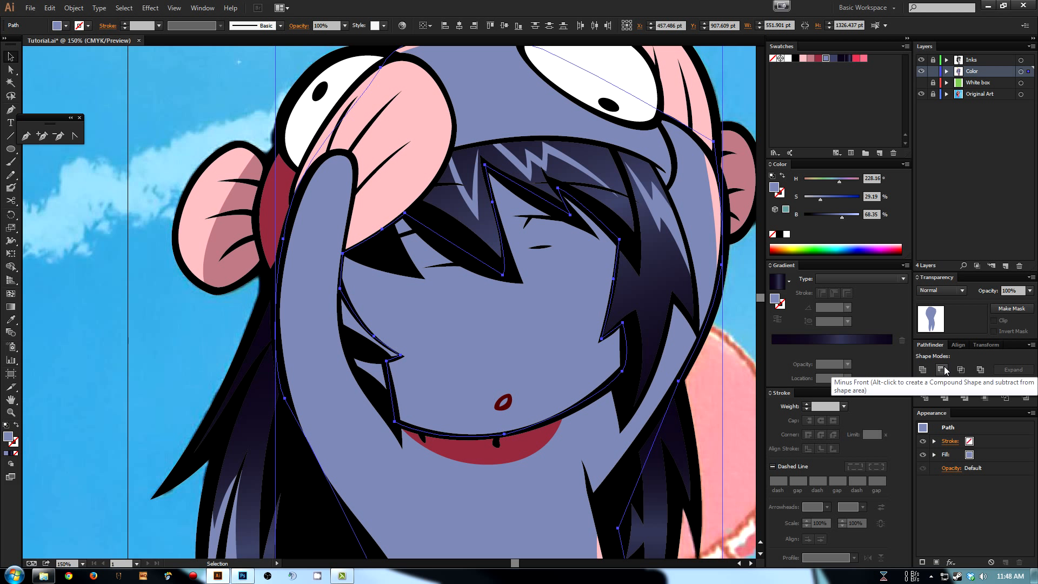
{"action": "left_click", "coordinate": [944, 369]}
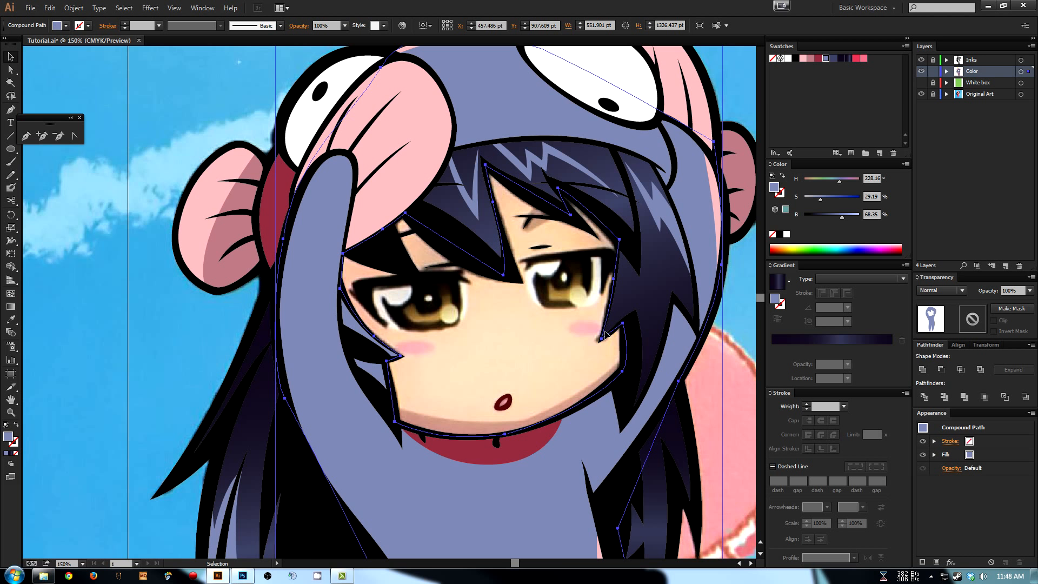
- Hide the Original Art layer and fill the suit shape with the dark linear gradient
{"action": "key", "text": "ctrl+minus"}
{"action": "key", "text": "ctrl+minus"}
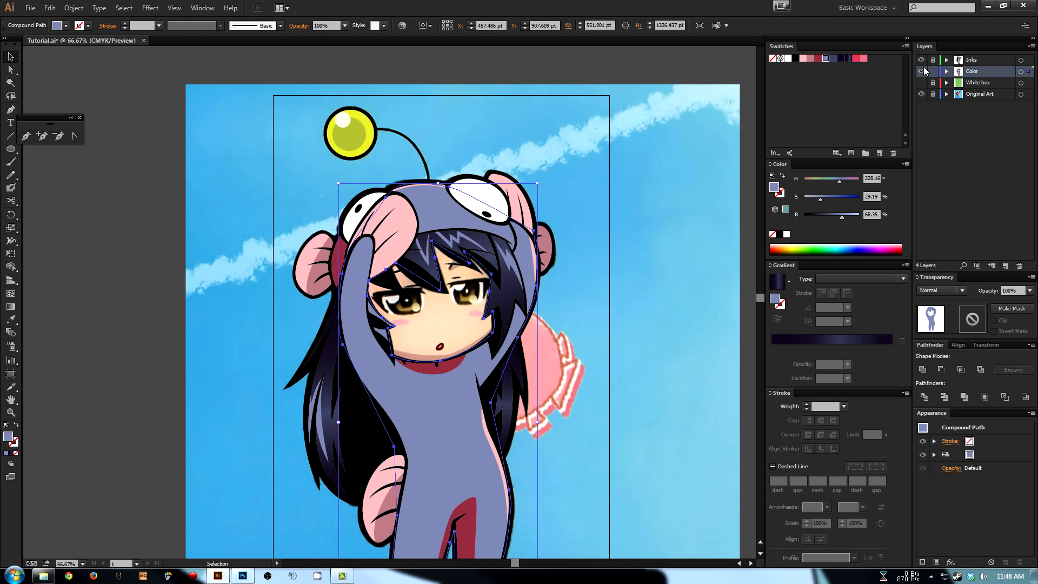
{"action": "left_click", "coordinate": [921, 94]}
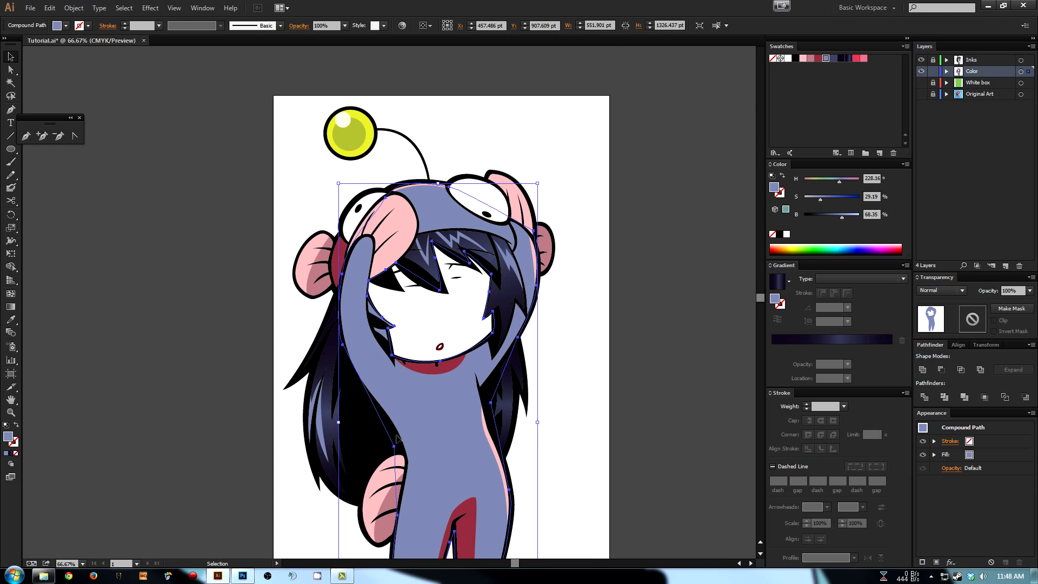
{"action": "scroll", "coordinate": [383, 355], "scroll_direction": "down", "scroll_amount": 4}
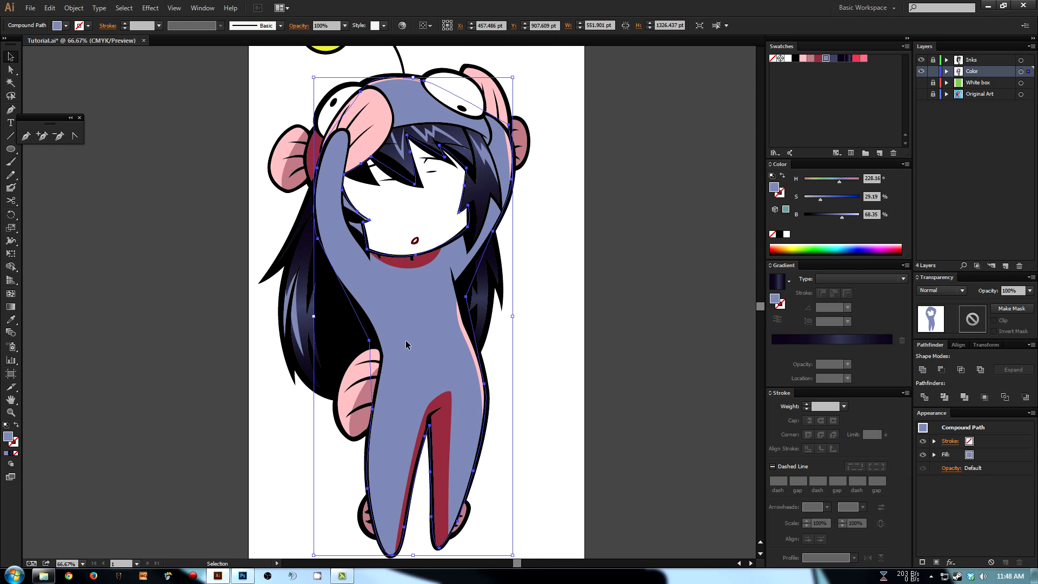
{"action": "left_click", "coordinate": [784, 283]}
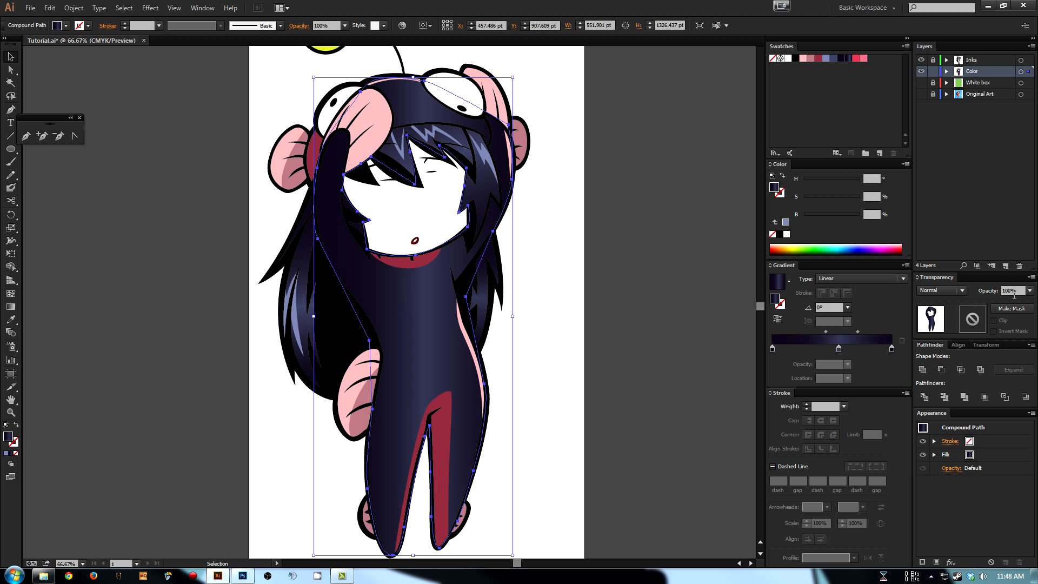
- Recolor the suit's gradient with alternating red and pink swatch stops, including a pink stop at 28.44% and a red one at 1.33%
{"action": "left_click_drag", "start_coordinate": [838, 349], "coordinate": [850, 349]}
{"action": "left_click_drag", "start_coordinate": [773, 349], "coordinate": [813, 341]}
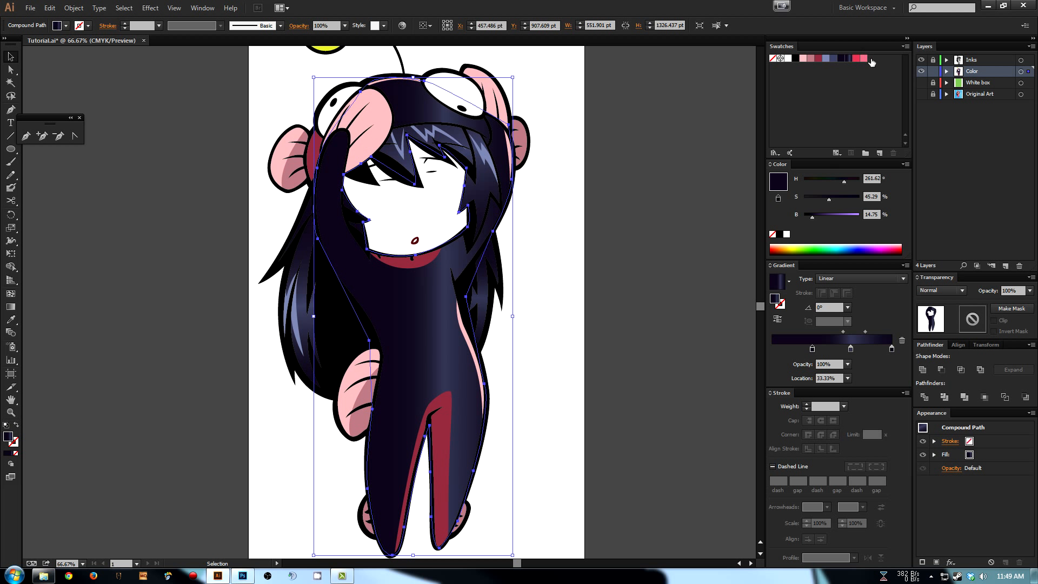
{"action": "left_click_drag", "start_coordinate": [862, 61], "coordinate": [891, 349]}
{"action": "left_click_drag", "start_coordinate": [863, 59], "coordinate": [852, 351]}
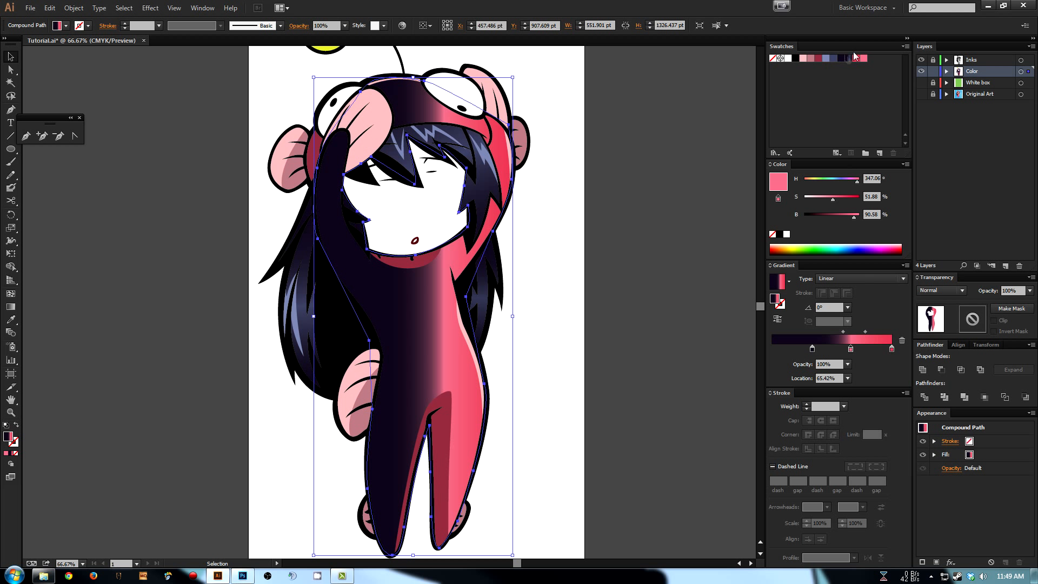
{"action": "left_click_drag", "start_coordinate": [861, 63], "coordinate": [819, 345]}
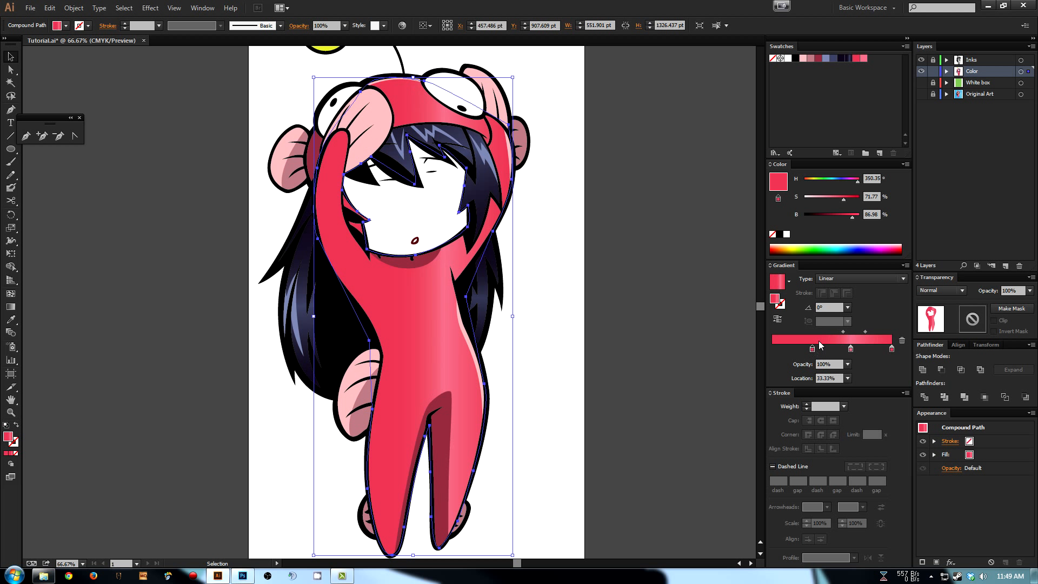
{"action": "left_click_drag", "start_coordinate": [864, 59], "coordinate": [805, 349]}
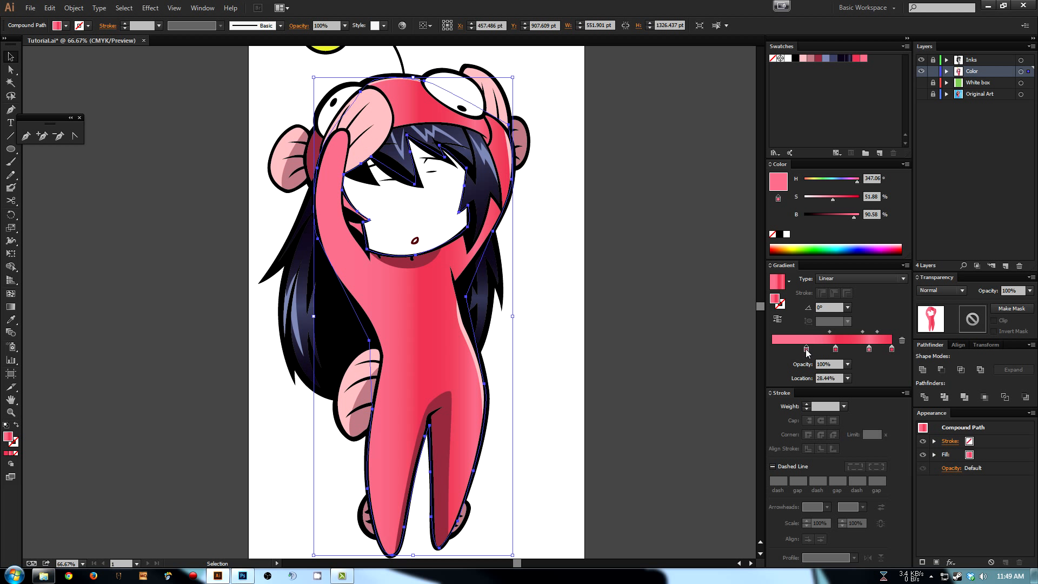
{"action": "left_click_drag", "start_coordinate": [859, 72], "coordinate": [775, 341]}
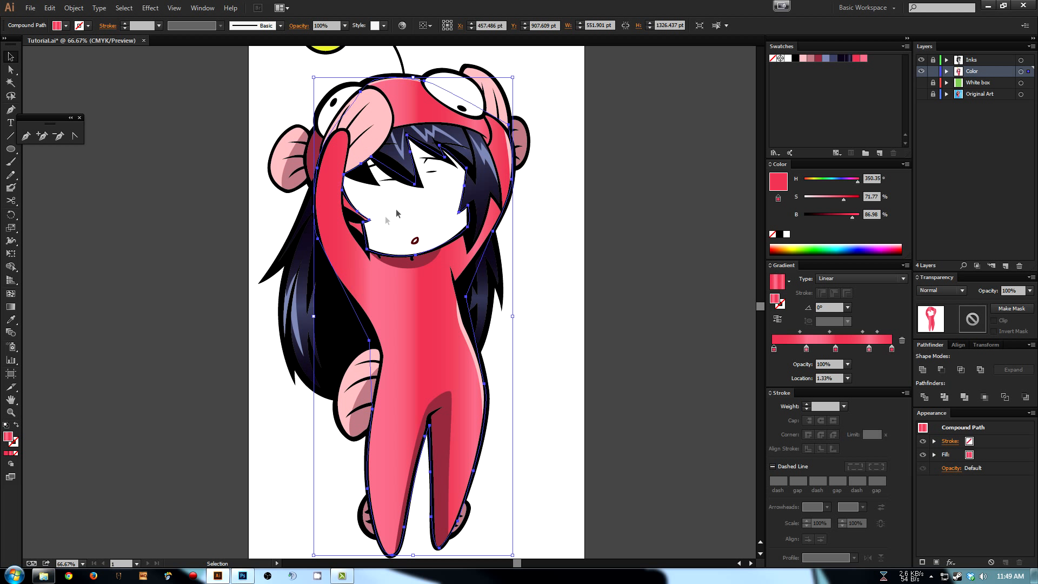
- Redraw the suit's gradient diagonally at -64.6°, from the hood's left eye to beyond the right foot
{"action": "key", "text": "g"}
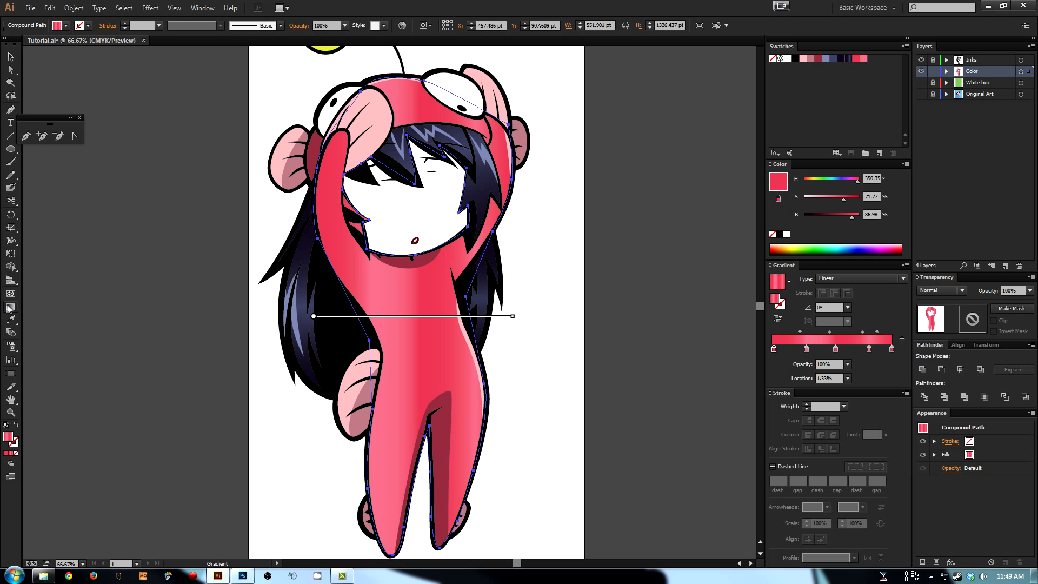
{"action": "mouse_move", "coordinate": [376, 85]}
{"action": "left_mouse_down"}
{"action": "mouse_move", "coordinate": [491, 493]}
{"action": "mouse_move", "coordinate": [620, 531]}
{"action": "mouse_move", "coordinate": [589, 529]}
{"action": "left_mouse_up"}
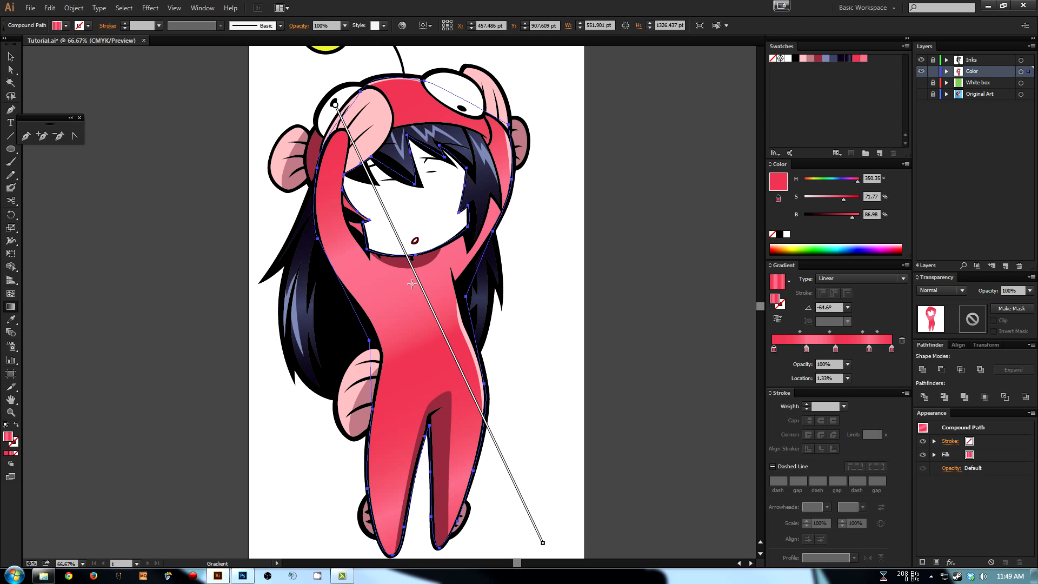
{"action": "mouse_move", "coordinate": [433, 341]}
{"action": "left_mouse_down"}
{"action": "mouse_move", "coordinate": [440, 285]}
{"action": "mouse_move", "coordinate": [434, 334]}
{"action": "left_mouse_up"}
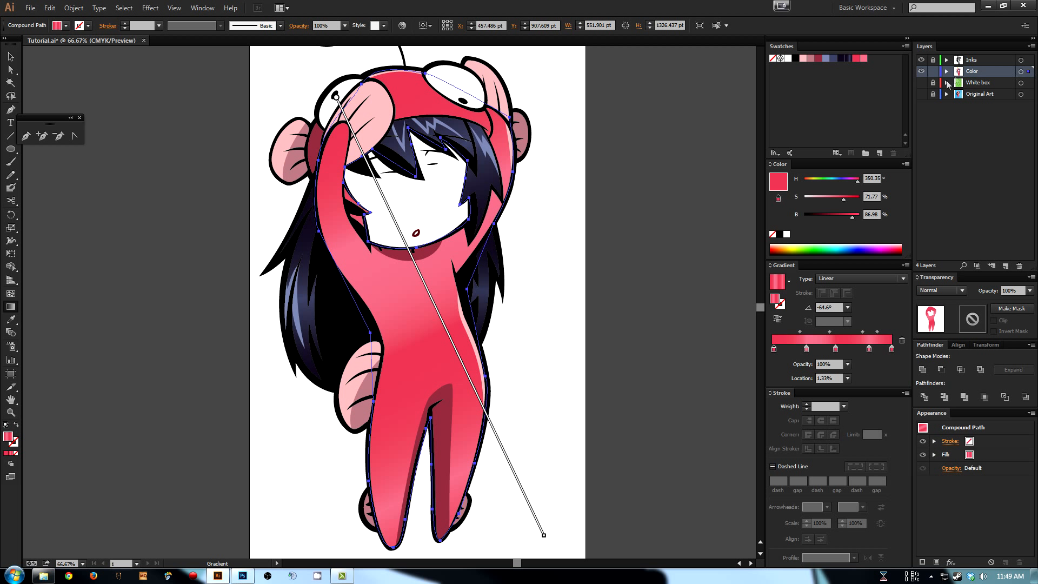
- Show the Original Art layer, compare it with the Color layer in outline, and move the suit gradient's middle stops up toward the head
{"action": "left_click", "coordinate": [920, 93]}
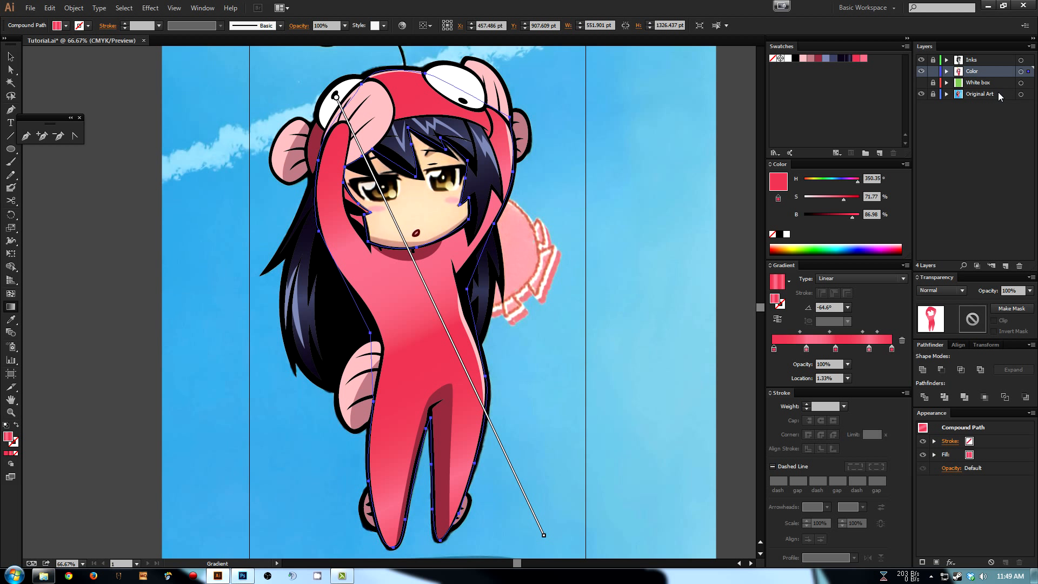
{"action": "left_click", "coordinate": [922, 72], "text": "ctrl"}
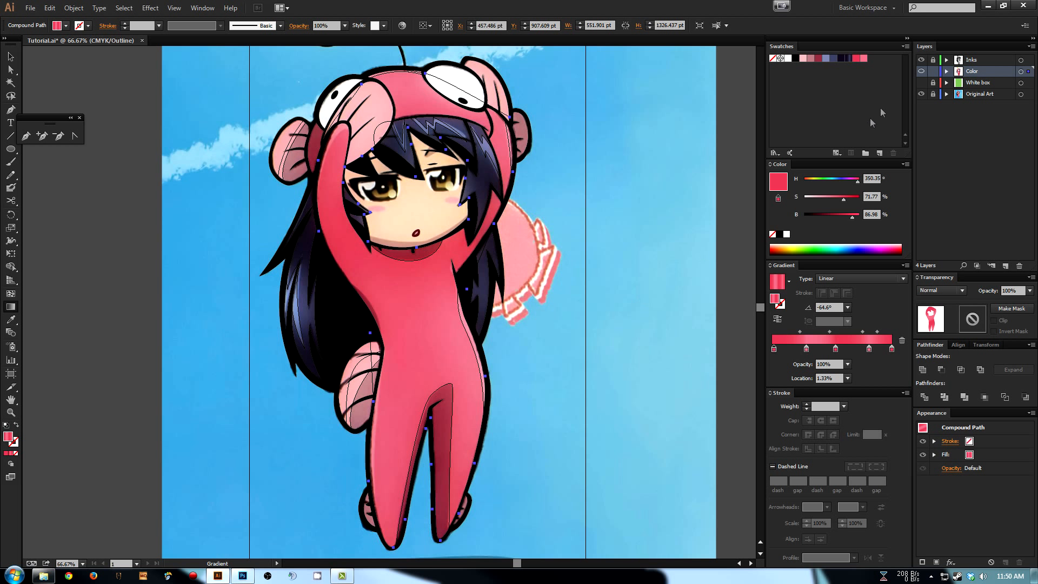
{"action": "left_click", "coordinate": [921, 72], "text": "ctrl"}
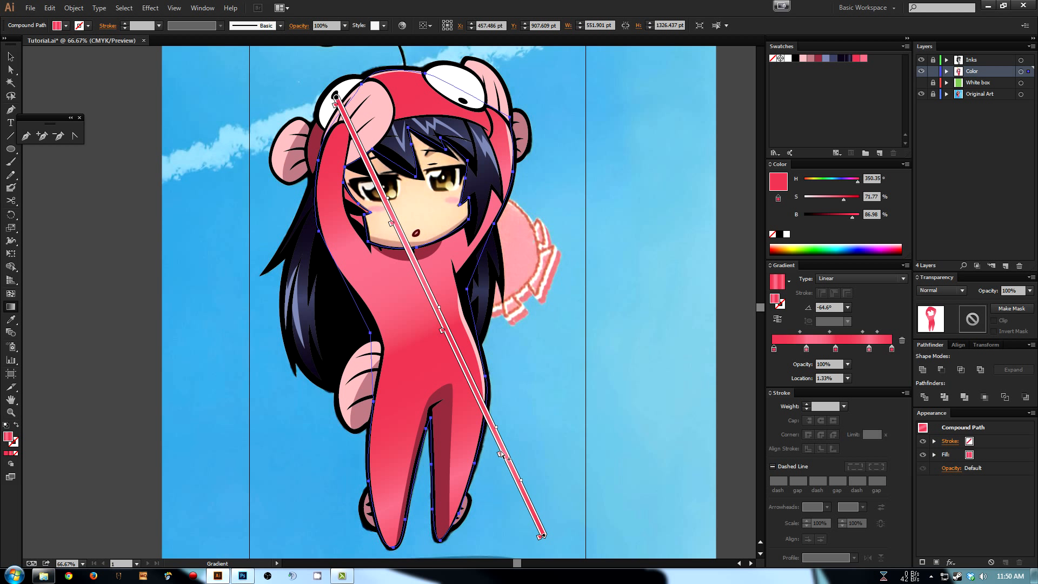
{"action": "left_click_drag", "start_coordinate": [503, 456], "coordinate": [476, 378]}
{"action": "mouse_move", "coordinate": [445, 335]}
{"action": "left_mouse_down"}
{"action": "mouse_move", "coordinate": [400, 238]}
{"action": "mouse_move", "coordinate": [412, 253]}
{"action": "left_mouse_up"}
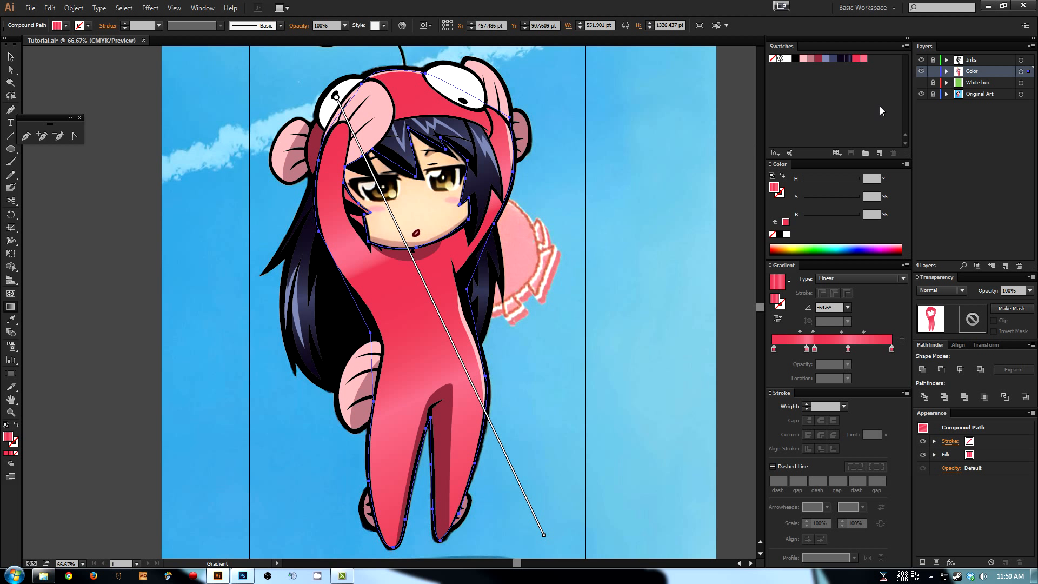
- Compare the suit with the original art again and shift the upper gradient stops and lower pink highlight further up the gradient line
{"action": "left_click", "coordinate": [924, 72], "text": "ctrl"}
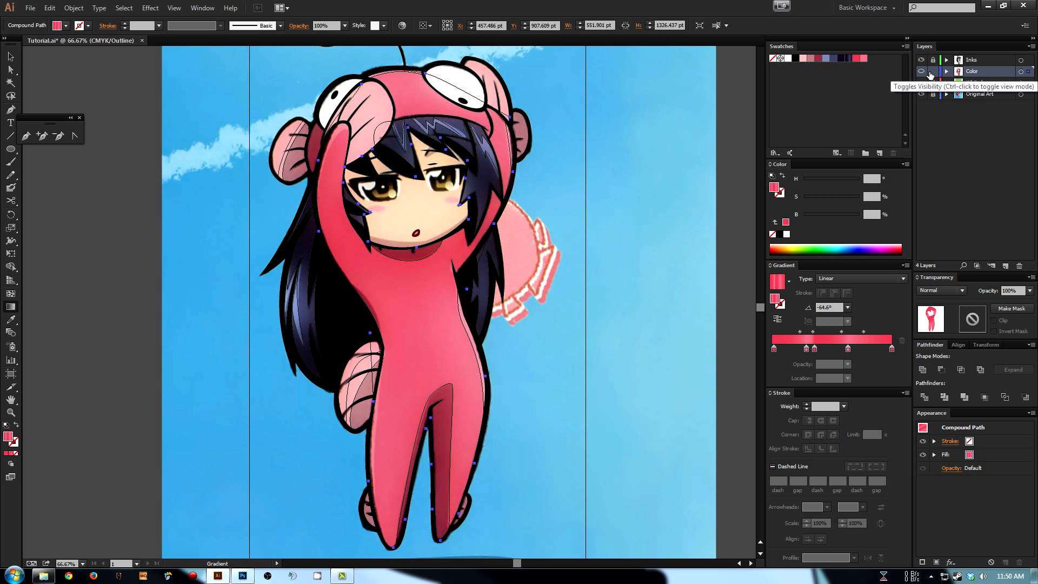
{"action": "left_click", "coordinate": [922, 71], "text": "ctrl"}
{"action": "left_click_drag", "start_coordinate": [392, 226], "coordinate": [365, 165]}
{"action": "left_click_drag", "start_coordinate": [409, 256], "coordinate": [392, 223]}
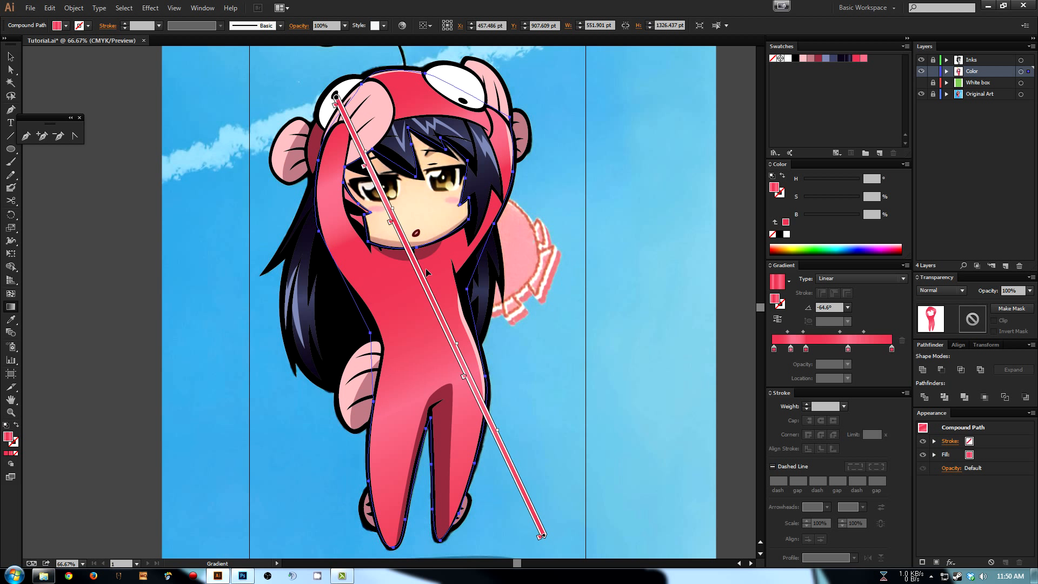
{"action": "left_click_drag", "start_coordinate": [467, 380], "coordinate": [460, 363]}
{"action": "left_click_drag", "start_coordinate": [447, 318], "coordinate": [446, 317]}
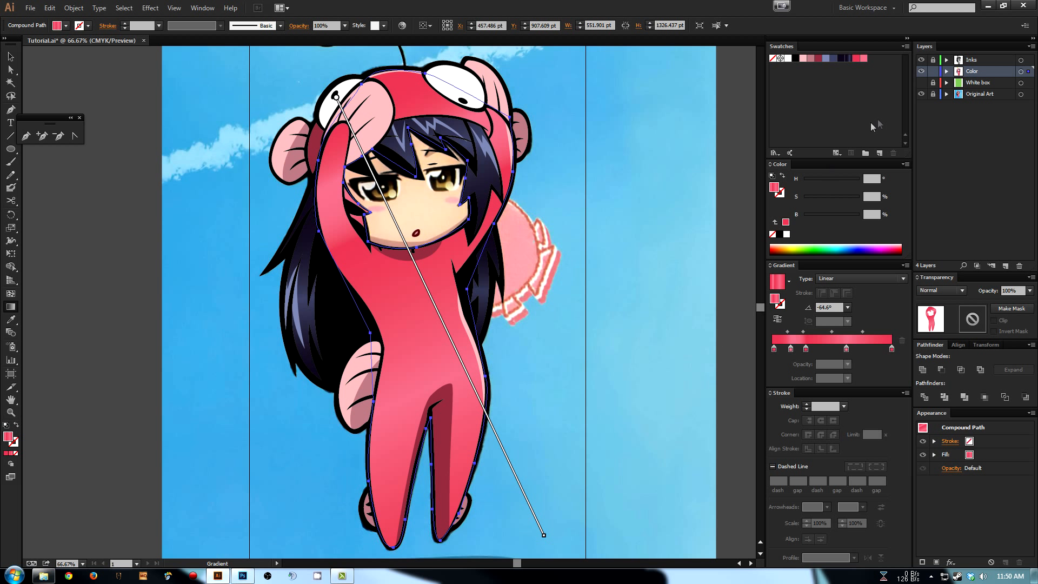
- Check the suit against the original shading and extend the gradient's lower end past the ground shadow at the same -64.6° angle
{"action": "left_click", "coordinate": [921, 71], "text": "ctrl"}
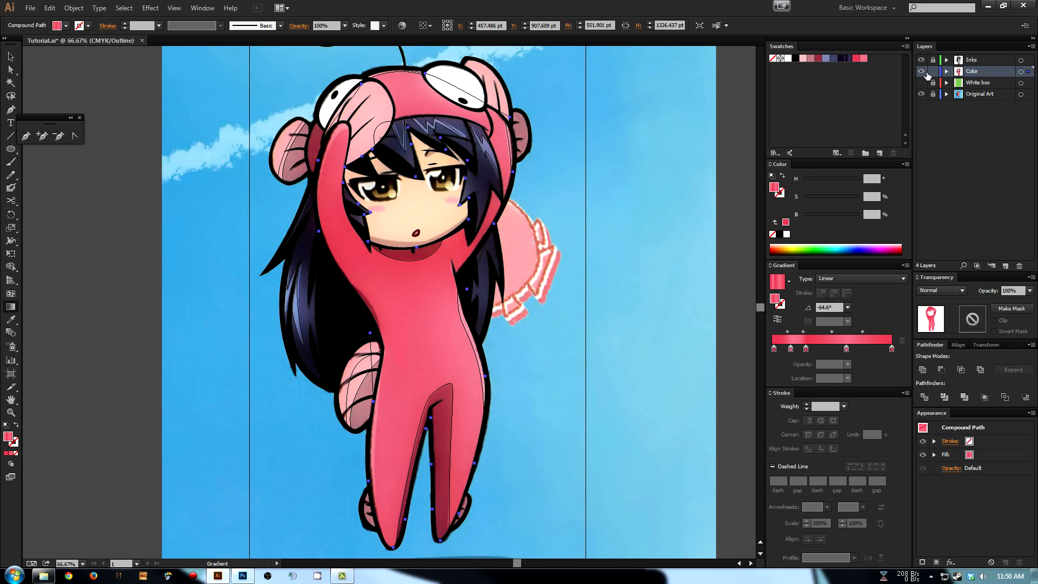
{"action": "left_click", "coordinate": [923, 72], "text": "ctrl"}
{"action": "left_click_drag", "start_coordinate": [562, 354], "coordinate": [538, 273]}
{"action": "left_click_drag", "start_coordinate": [519, 454], "coordinate": [542, 503]}
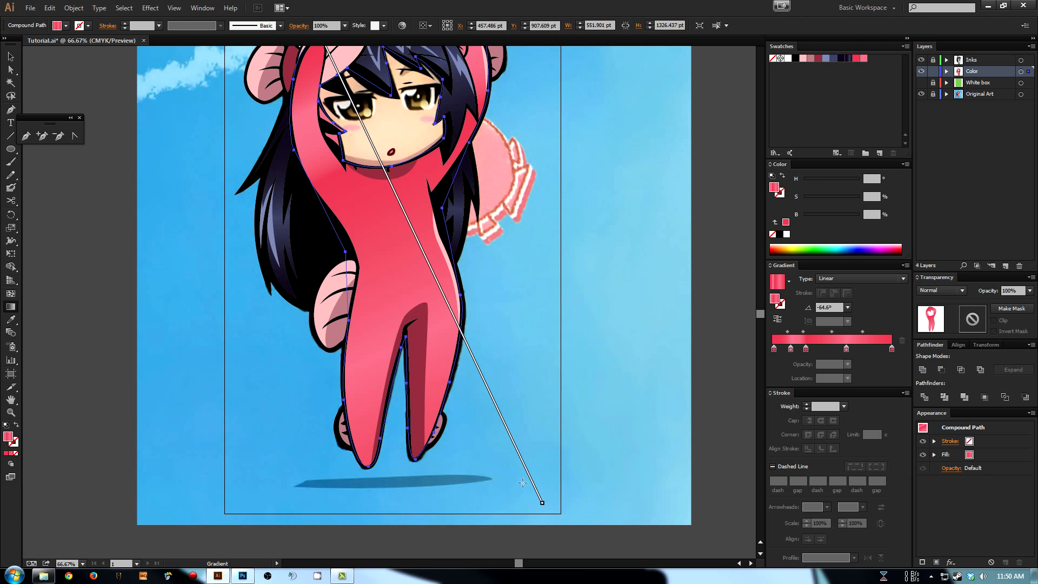
{"action": "left_click_drag", "start_coordinate": [412, 270], "coordinate": [510, 451]}
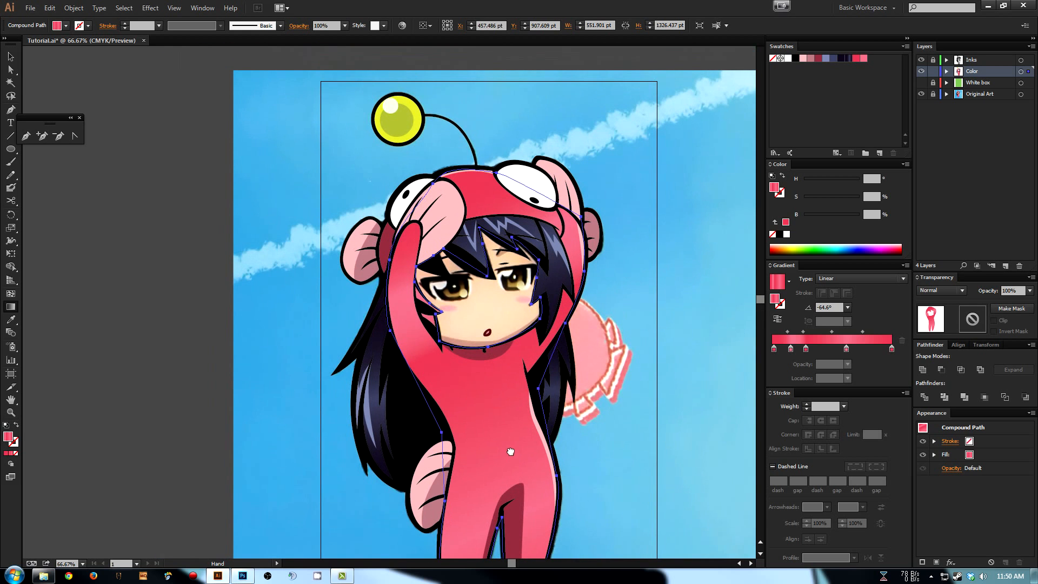
- Compare the suit's gradient with the original art by toggling the Color layer between outline and preview
{"action": "mouse_move", "coordinate": [410, 199]}
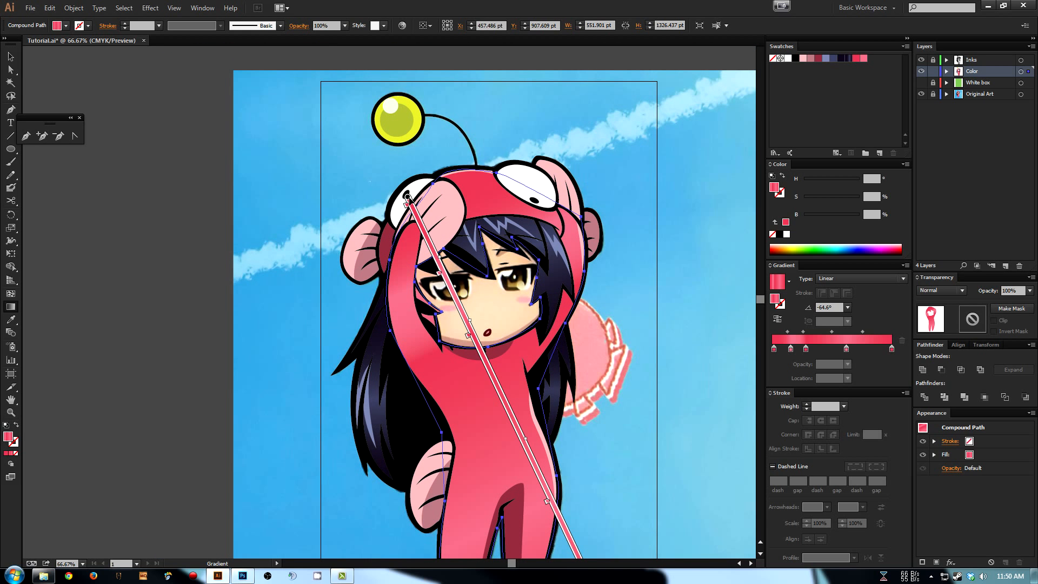
{"action": "left_click", "coordinate": [925, 73]}
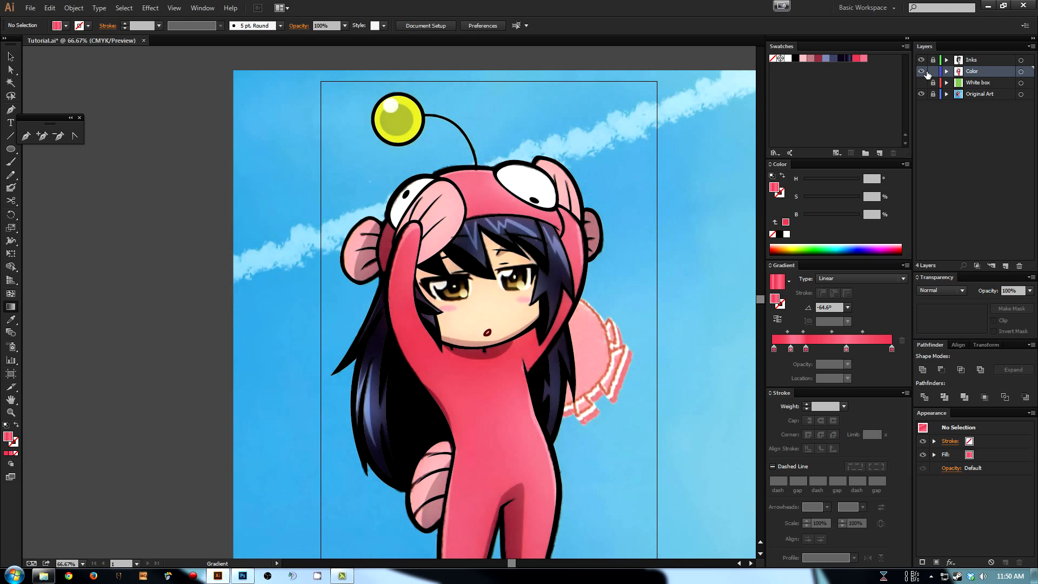
{"action": "left_click", "coordinate": [925, 73]}
{"action": "left_click", "coordinate": [925, 72]}
{"action": "left_click", "coordinate": [926, 73]}
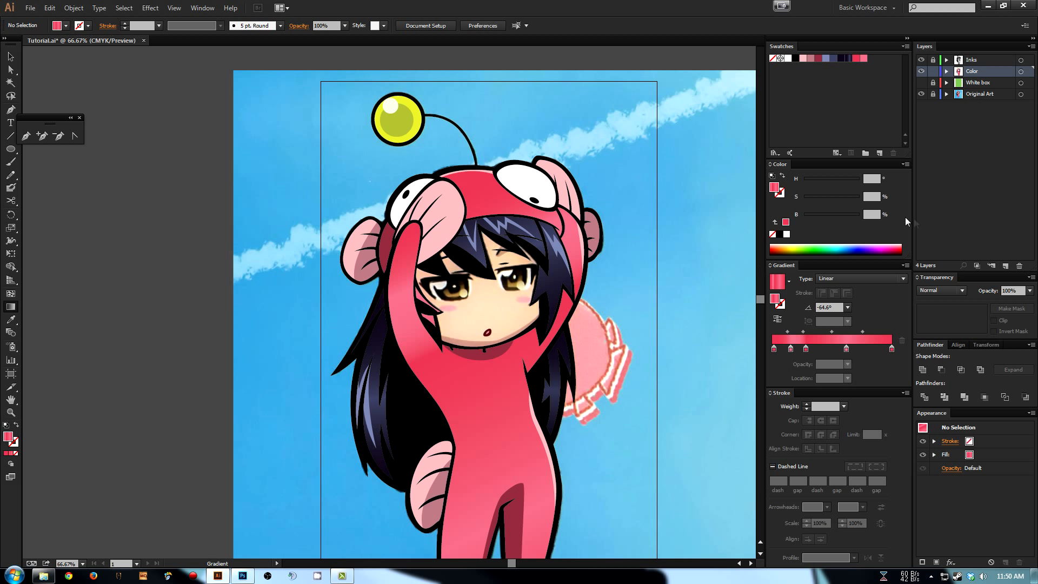
- Remove the suit gradient's uppermost stop, then move the light pink stop to the line's start and shift its midpoint toward the head
{"action": "left_click", "coordinate": [485, 410]}
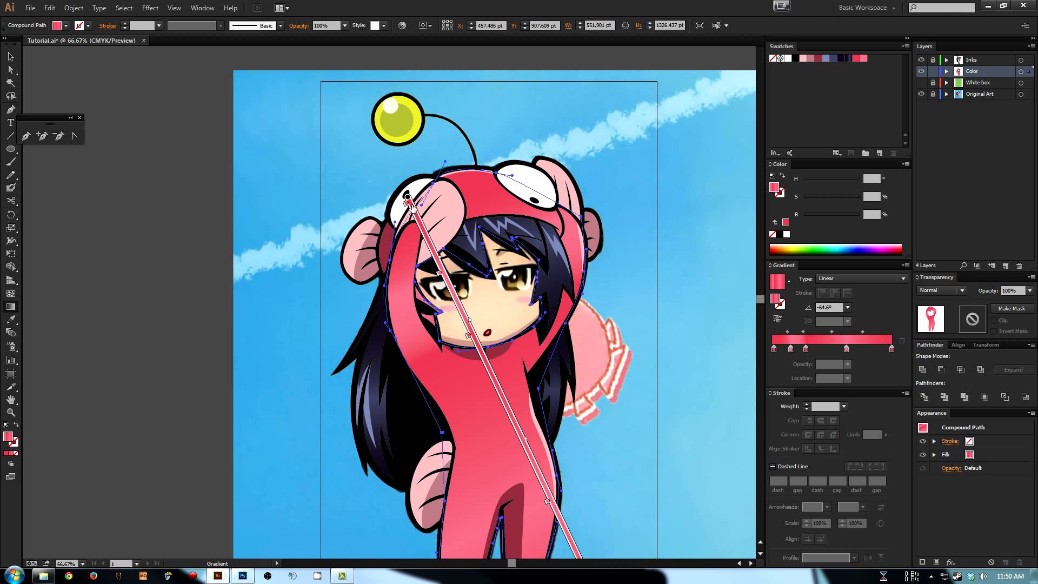
{"action": "left_click_drag", "start_coordinate": [408, 218], "coordinate": [316, 231]}
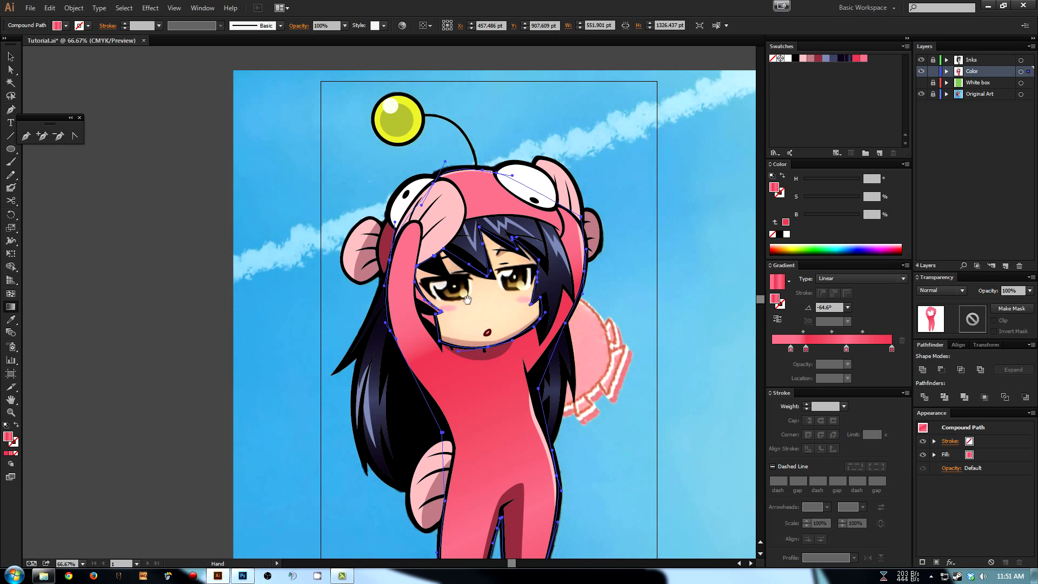
{"action": "scroll", "coordinate": [487, 162], "scroll_direction": "down", "scroll_amount": 3}
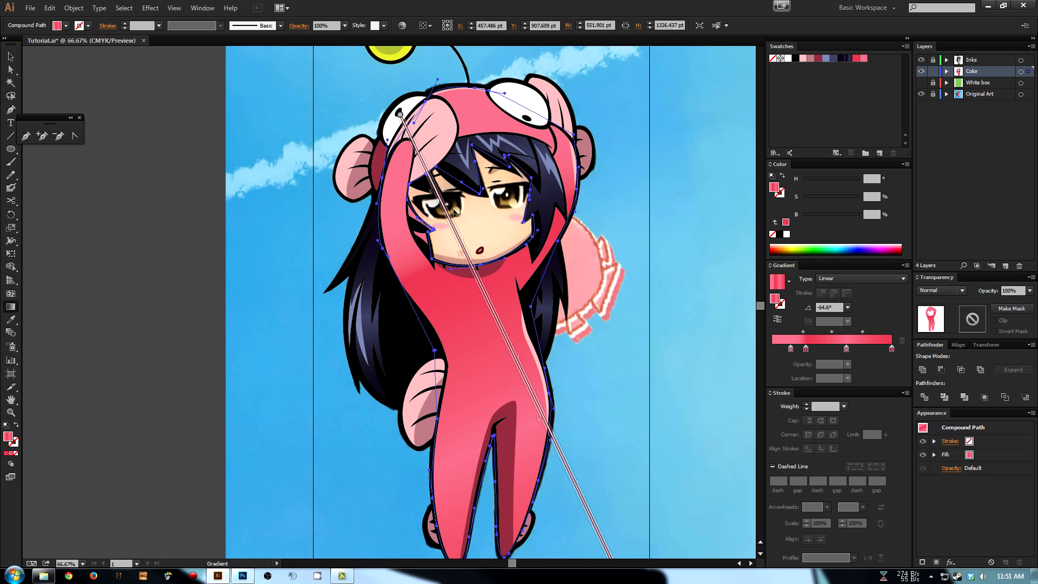
{"action": "left_click_drag", "start_coordinate": [414, 165], "coordinate": [408, 157]}
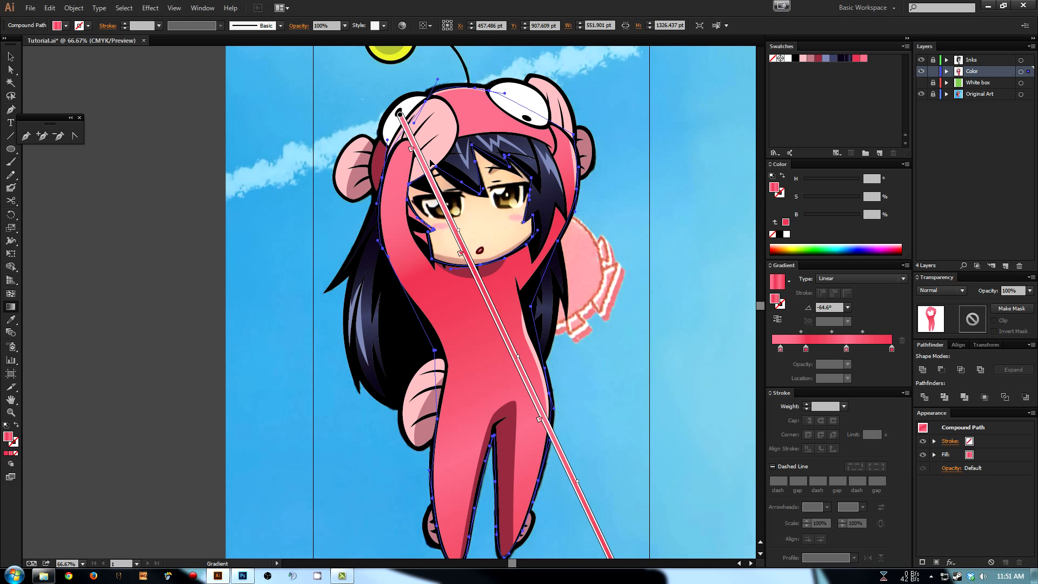
{"action": "left_click_drag", "start_coordinate": [415, 151], "coordinate": [396, 115]}
{"action": "left_click_drag", "start_coordinate": [460, 229], "coordinate": [438, 185]}
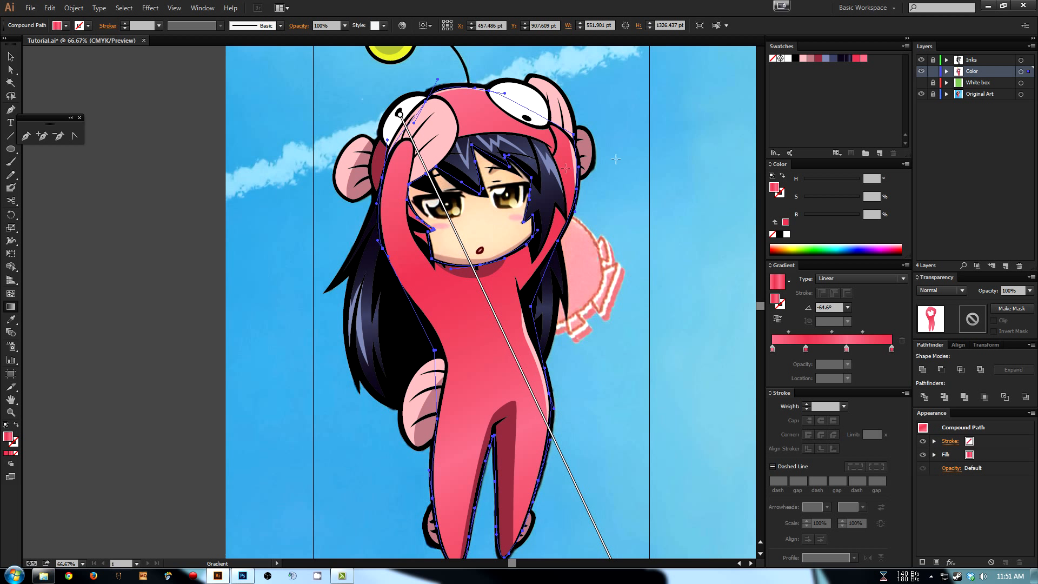
- Check the revised suit gradient against the original shading by viewing the Color layer in outline and restoring its preview
{"action": "left_click", "coordinate": [928, 73]}
{"action": "key", "text": "ctrl+y"}
{"action": "key", "text": "ctrl+y"}
{"action": "key", "text": "ctrl+y"}
{"action": "key", "text": "ctrl+y"}
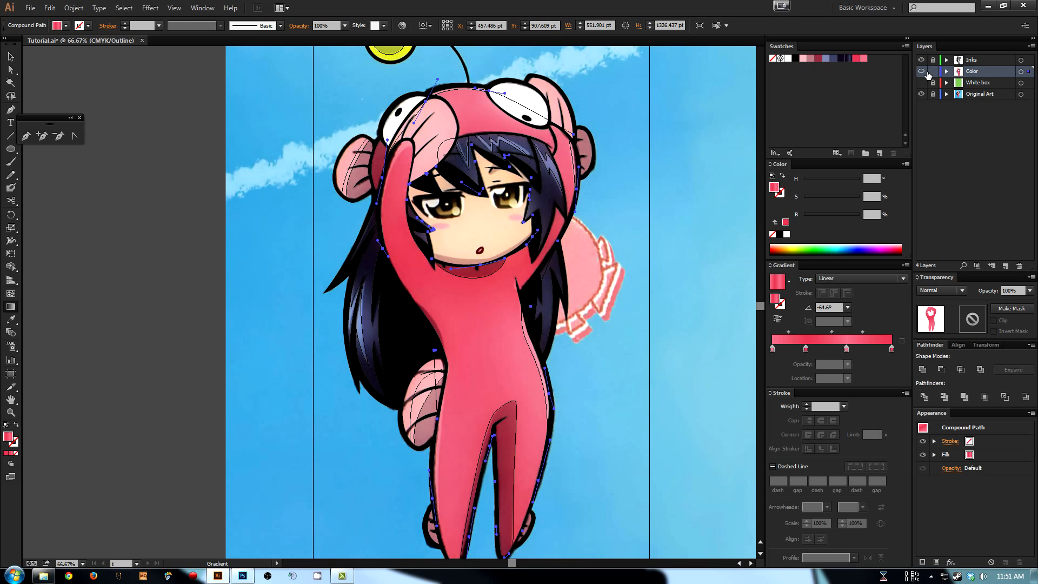
{"action": "left_click", "coordinate": [922, 71]}
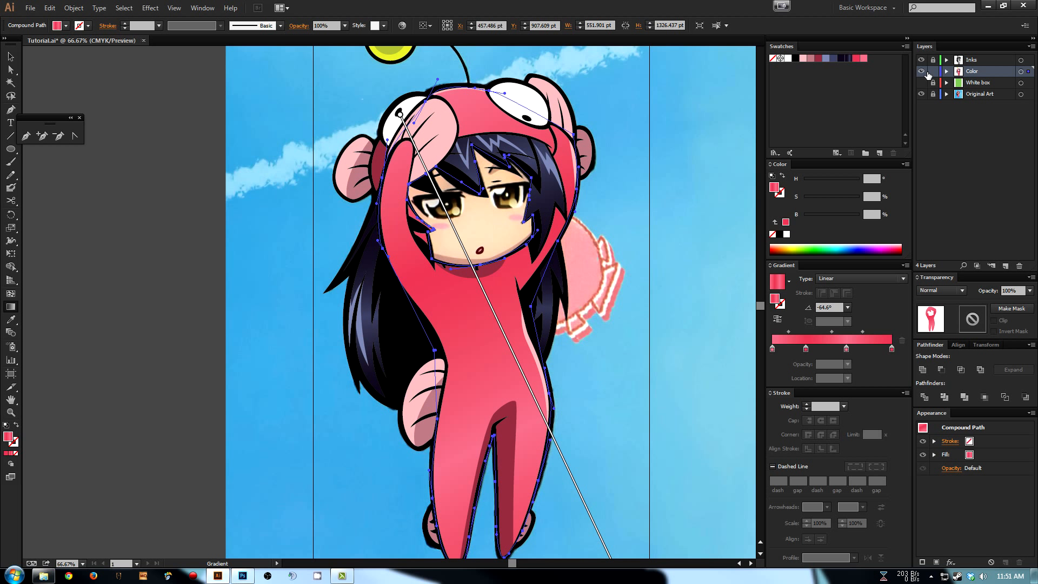
- Deselect the suit and hide the Original Art layer to examine the coloring on its own
{"action": "key", "text": "a"}
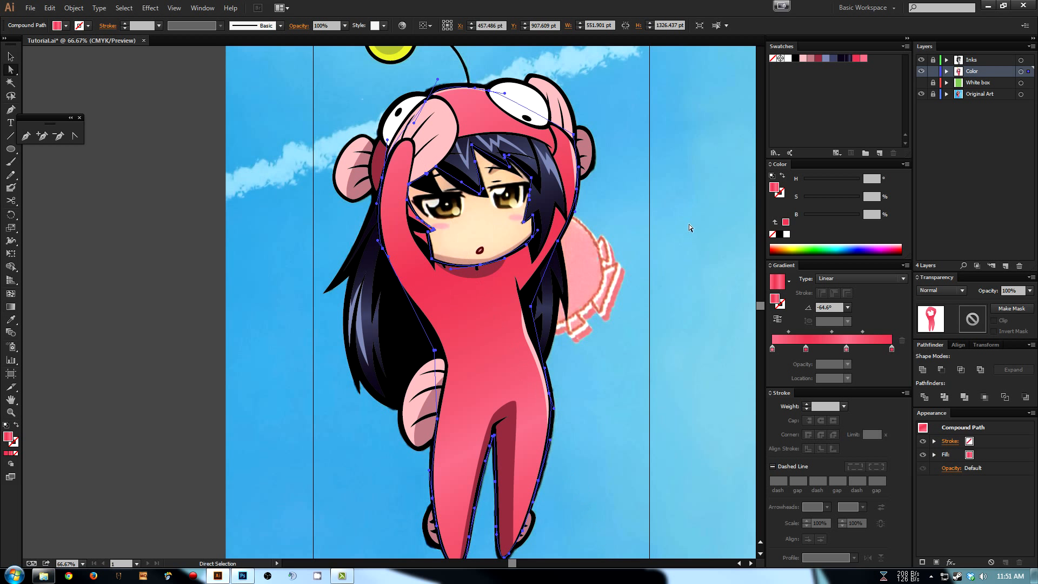
{"action": "left_click", "coordinate": [689, 224]}
{"action": "scroll", "coordinate": [689, 224], "scroll_direction": "down", "scroll_amount": 1}
{"action": "left_click", "coordinate": [921, 94]}
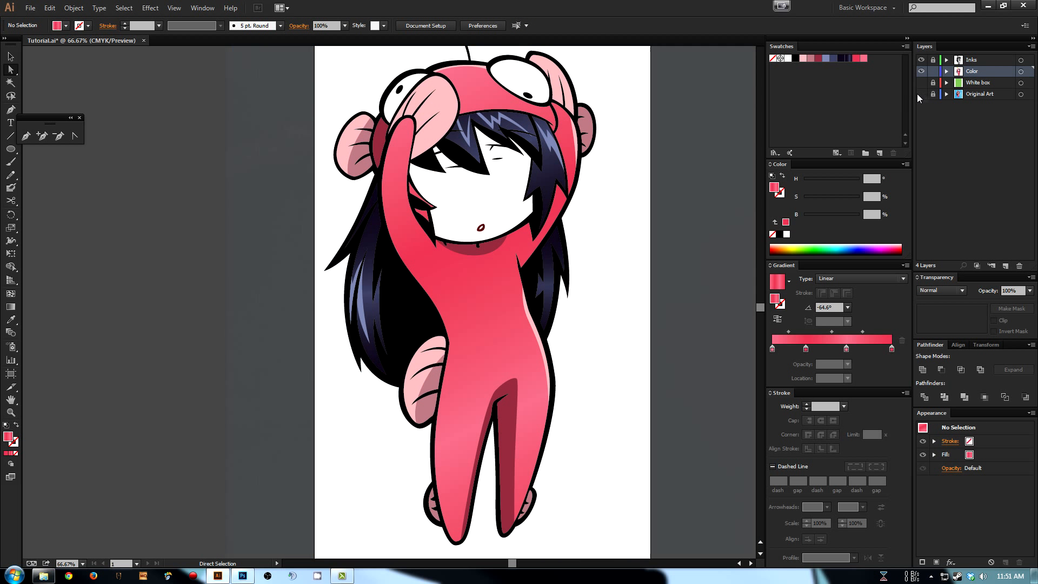
{"action": "scroll", "coordinate": [629, 324], "scroll_direction": "down", "scroll_amount": 2}
{"action": "scroll", "coordinate": [605, 352], "scroll_direction": "up", "scroll_amount": 1}
- Save the suit's -64.6° linear gradient fill as a new swatch and deselect the suit
{"action": "left_click", "coordinate": [495, 326]}
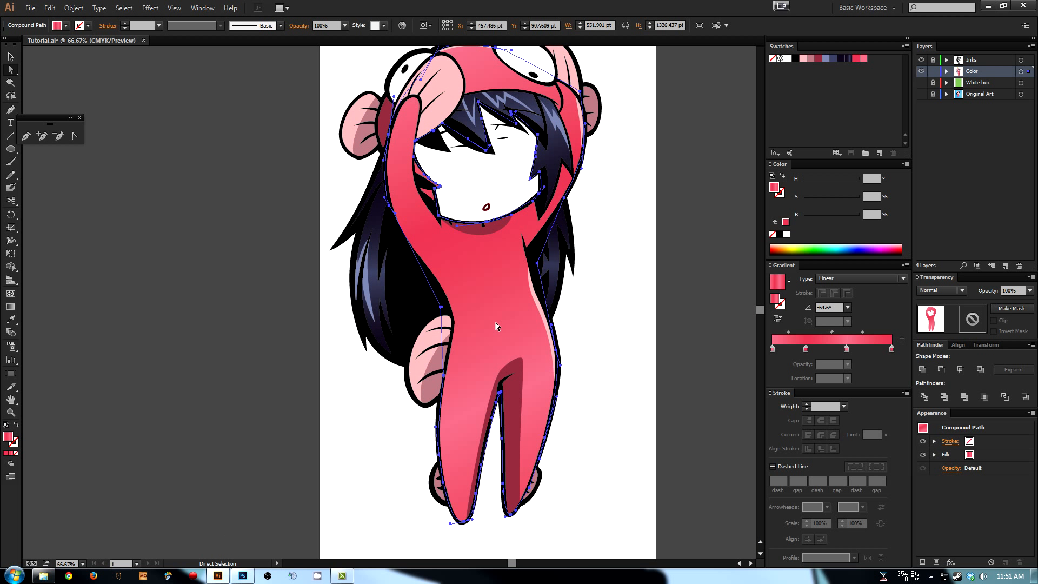
{"action": "key", "text": "g"}
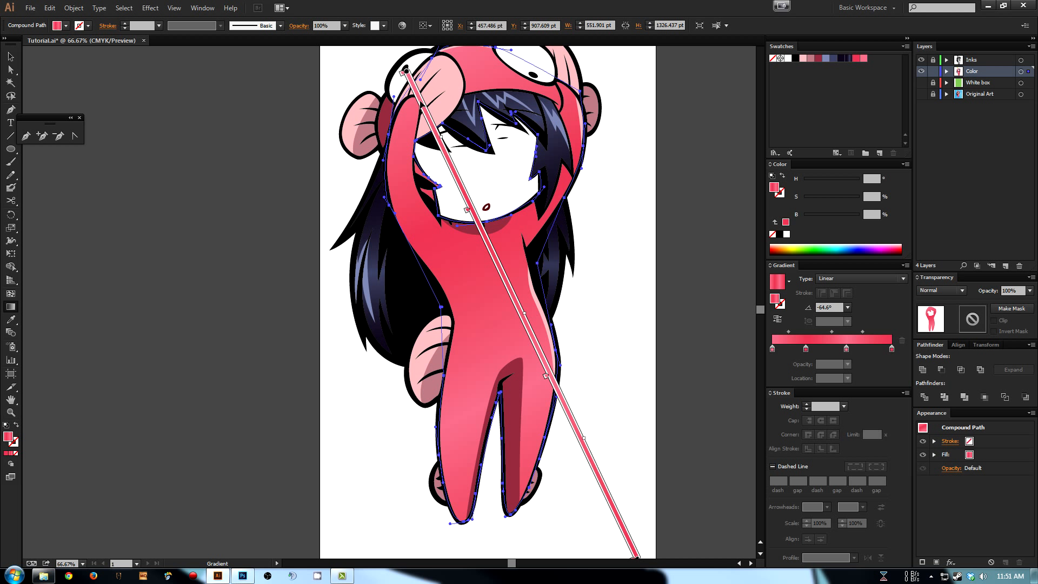
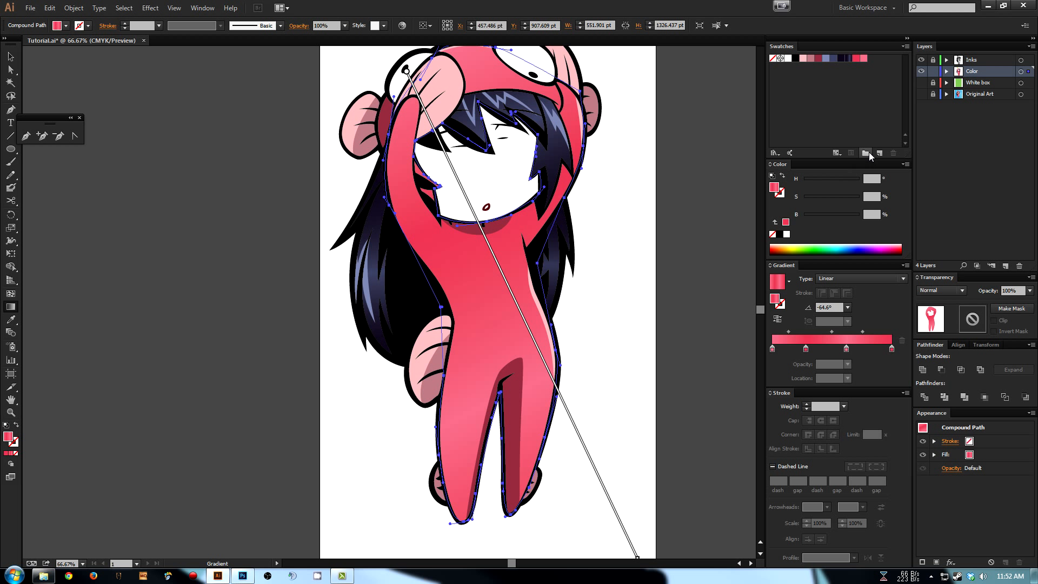
{"action": "left_click", "coordinate": [880, 154]}
{"action": "key", "text": "Return"}
{"action": "key", "text": "a"}
{"action": "left_click", "coordinate": [672, 163]}
- Show the Original Art layer and draw an ellipse about 48.5 × 20 pt over the blush beside the hair on the face
{"action": "key", "text": "space"}
{"action": "left_click_drag", "start_coordinate": [636, 126], "coordinate": [610, 272]}
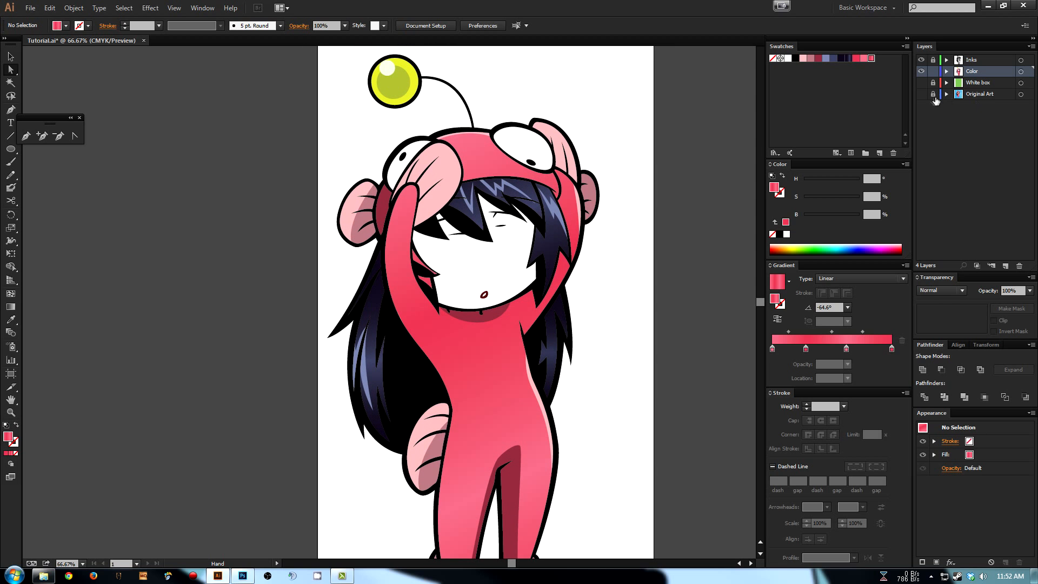
{"action": "left_click", "coordinate": [921, 94]}
{"action": "mouse_move", "coordinate": [539, 340]}
{"action": "left_mouse_down"}
{"action": "mouse_move", "coordinate": [562, 213]}
{"action": "mouse_move", "coordinate": [532, 340]}
{"action": "left_mouse_up"}
{"action": "key", "text": "ctrl+space"}
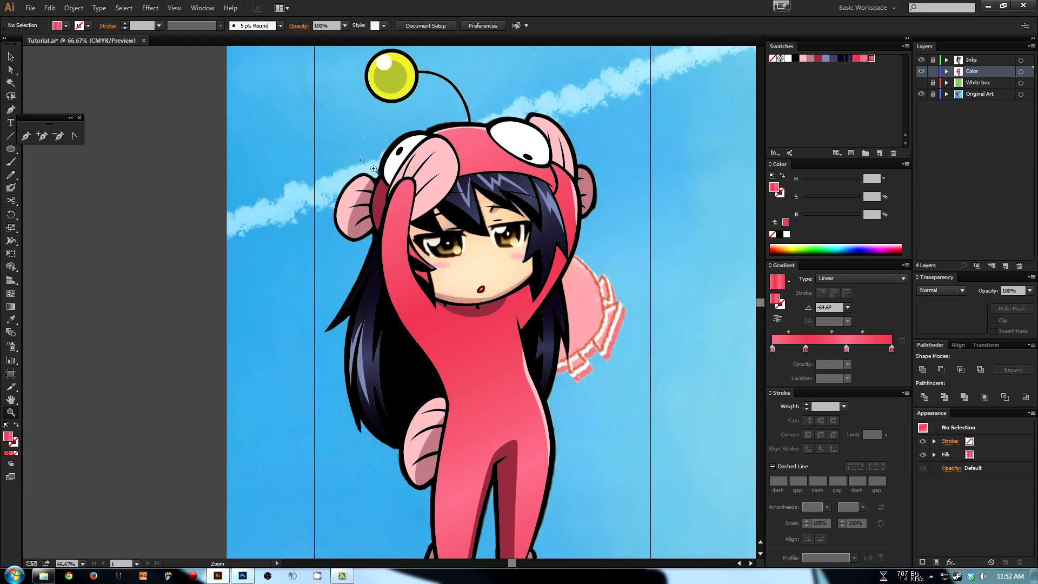
{"action": "left_click_drag", "start_coordinate": [347, 153], "coordinate": [598, 368]}
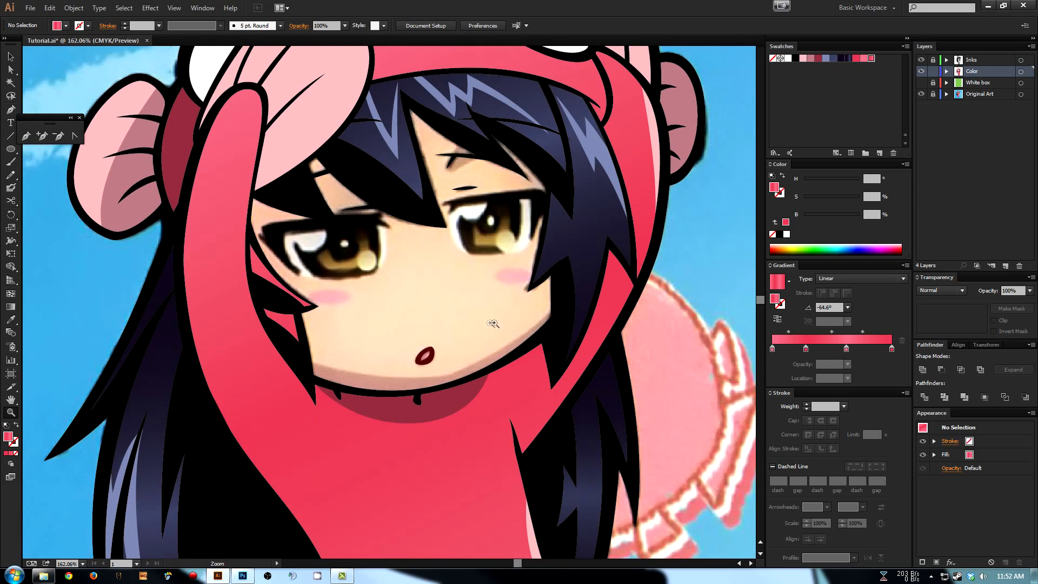
{"action": "left_click", "coordinate": [490, 324]}
{"action": "left_click_drag", "start_coordinate": [427, 319], "coordinate": [547, 361]}
{"action": "key", "text": "a"}
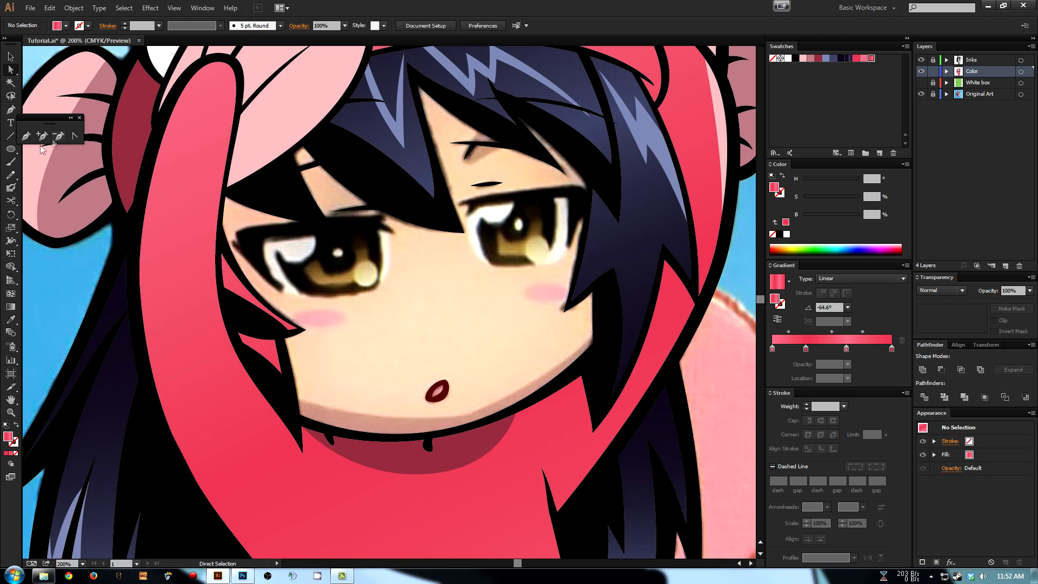
{"action": "left_click", "coordinate": [8, 150]}
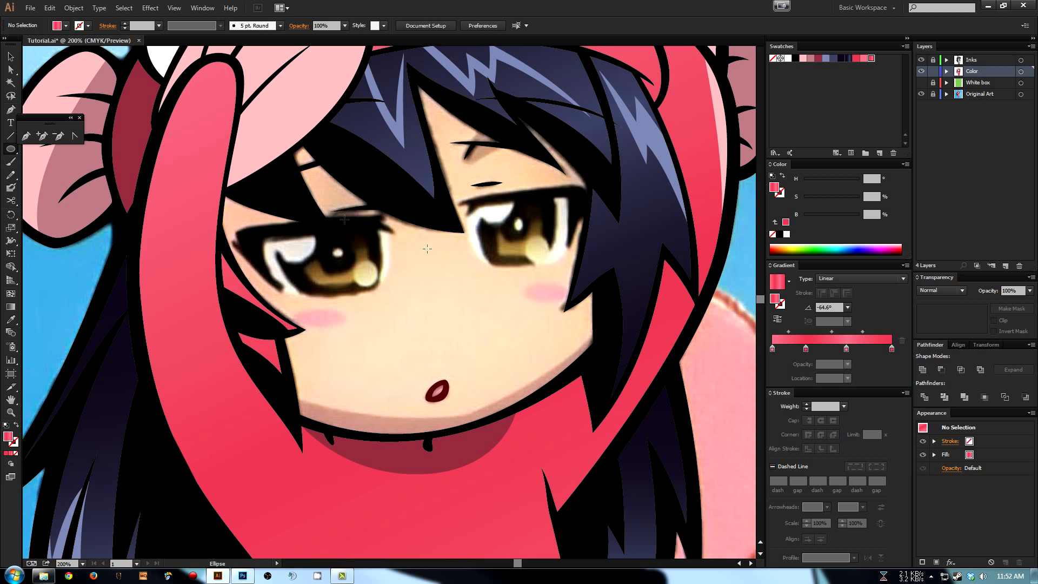
{"action": "left_click_drag", "start_coordinate": [519, 283], "coordinate": [577, 308]}
{"action": "left_click_drag", "start_coordinate": [573, 307], "coordinate": [570, 303]}
- Sample the blush's pink from the original art and apply it as the ellipse's stroke with no fill
{"action": "key", "text": "v"}
{"action": "key", "text": "shift+x"}
{"action": "key", "text": "i"}
{"action": "left_click", "coordinate": [545, 298]}
{"action": "key", "text": "a"}
{"action": "key", "text": "shift+x"}
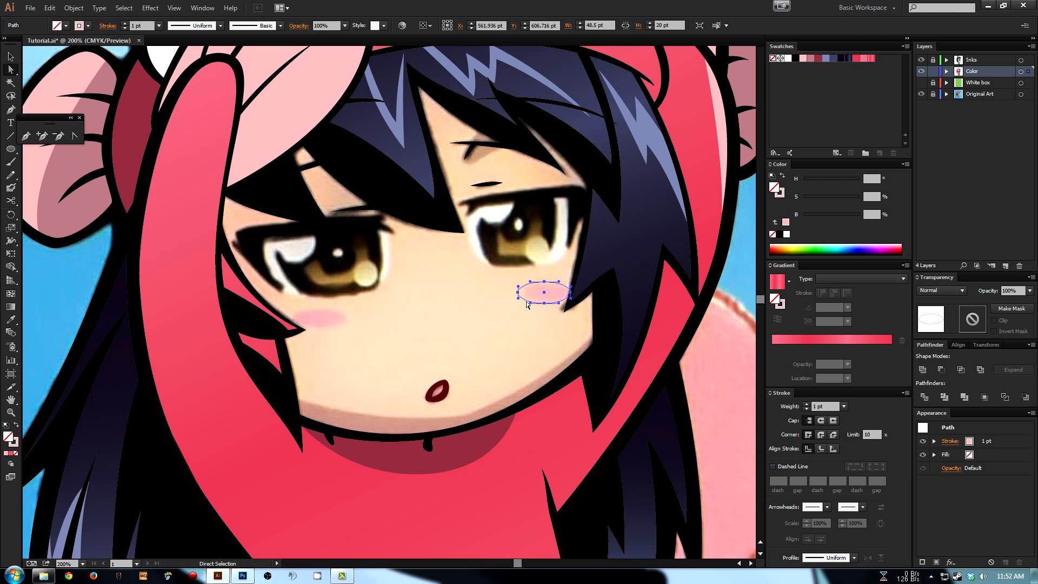
- Resize the blush ellipse to 43 × 16.5 pt to fit the original, and turn its pink stroke into the fill
{"action": "key", "text": "v"}
{"action": "left_click_drag", "start_coordinate": [524, 298], "coordinate": [552, 306]}
{"action": "left_click_drag", "start_coordinate": [550, 286], "coordinate": [550, 288]}
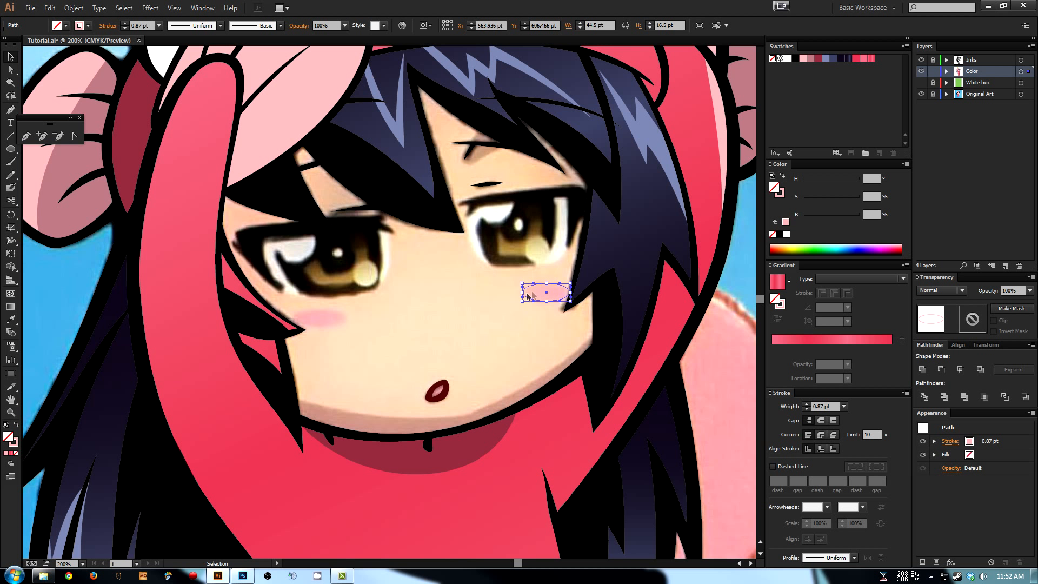
{"action": "left_click_drag", "start_coordinate": [570, 292], "coordinate": [568, 292]}
{"action": "key", "text": "shift+x"}
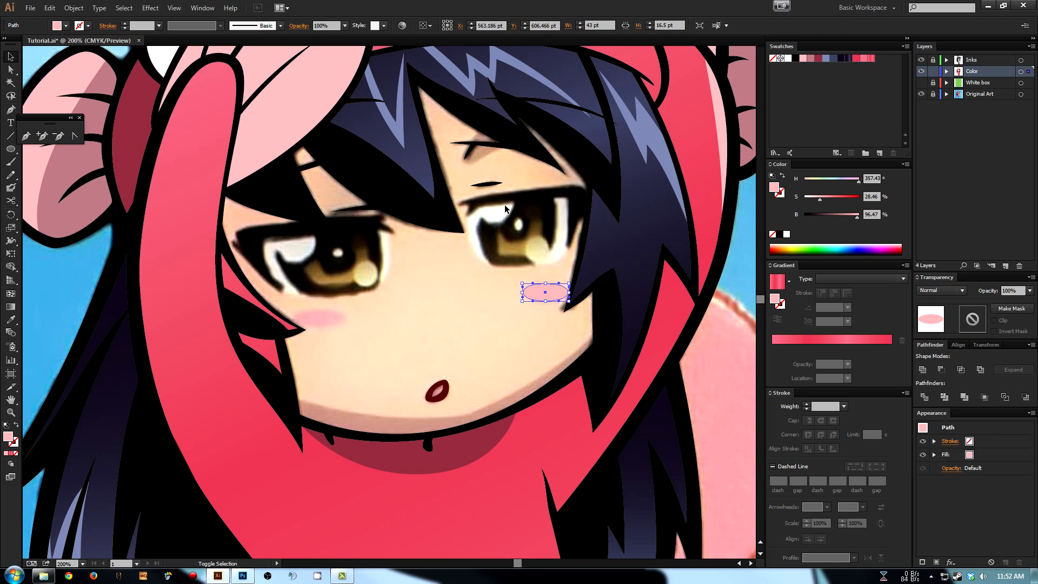
- Hide the Original Art layer and apply a previewed Gaussian Blur with a radius of about 10 pixels to the pink blush ellipse
{"action": "left_click", "coordinate": [920, 93]}
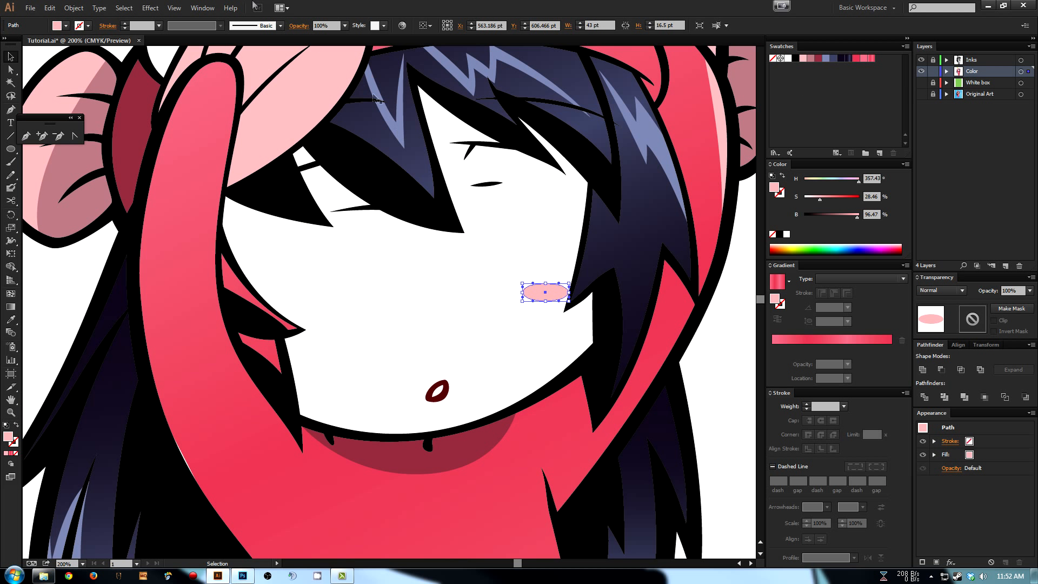
{"action": "left_click", "coordinate": [175, 7]}
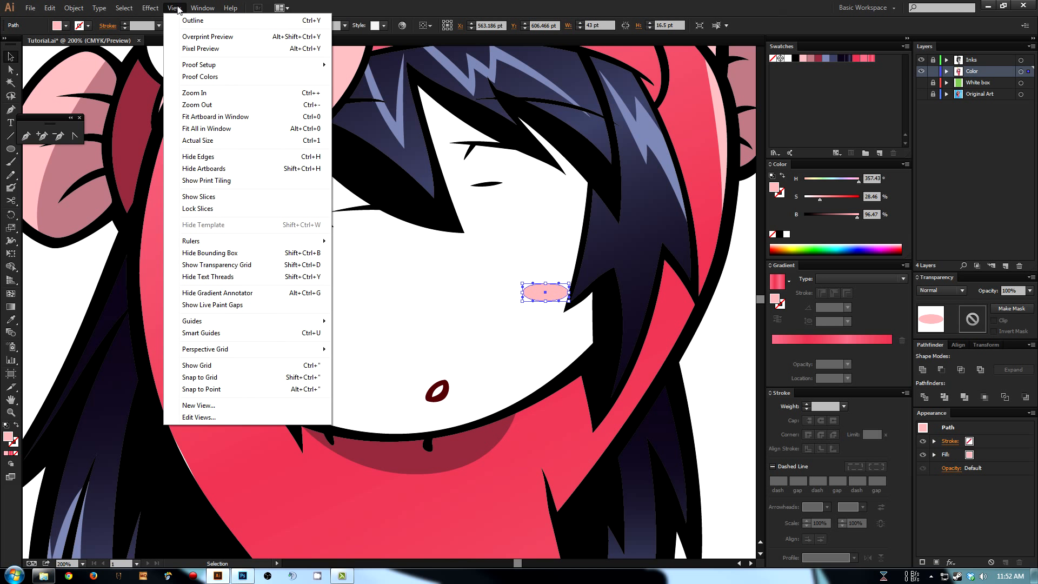
{"action": "mouse_move", "coordinate": [150, 8]}
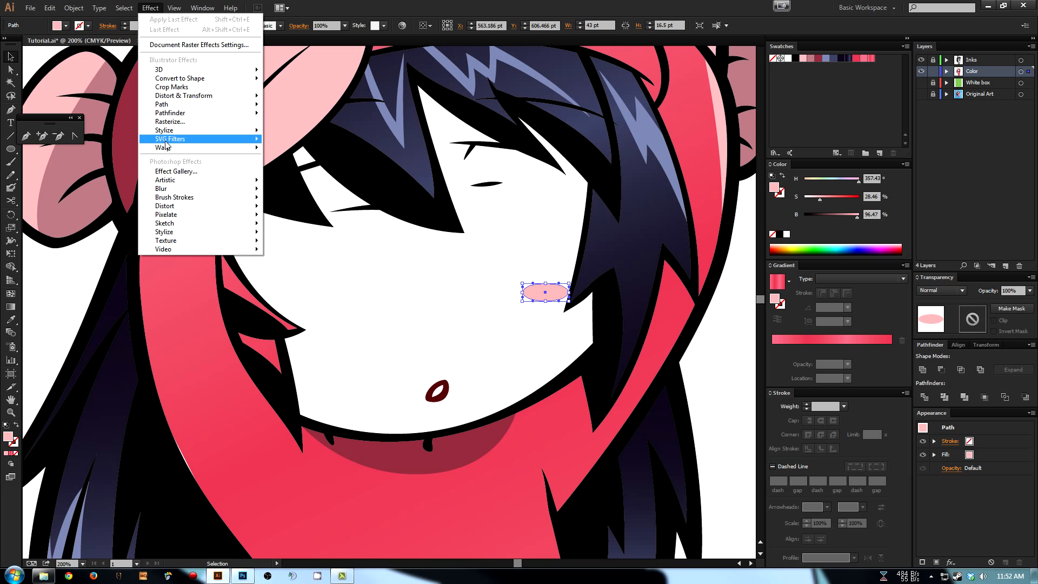
{"action": "mouse_move", "coordinate": [177, 133]}
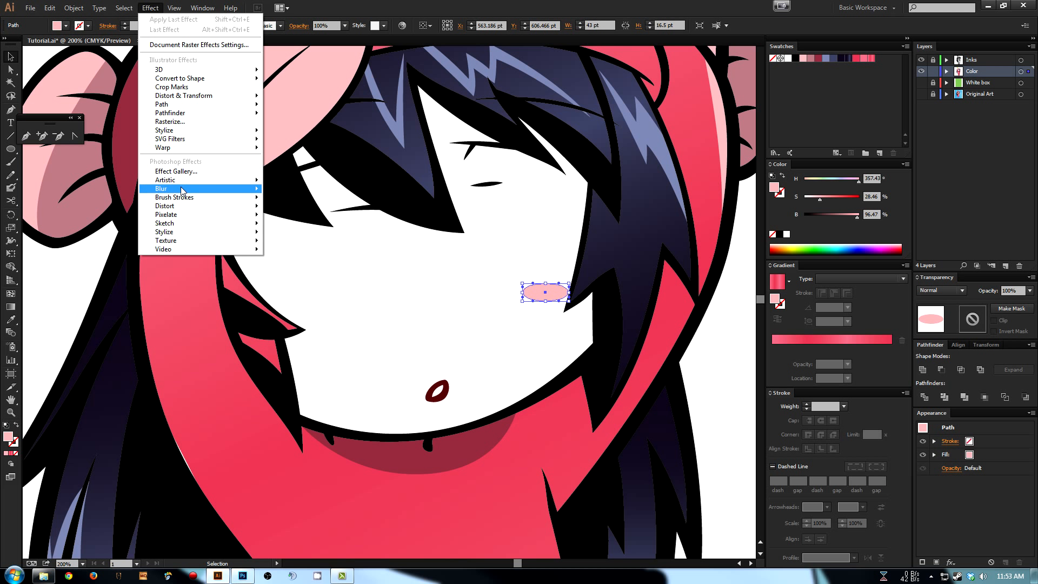
{"action": "left_click", "coordinate": [285, 190]}
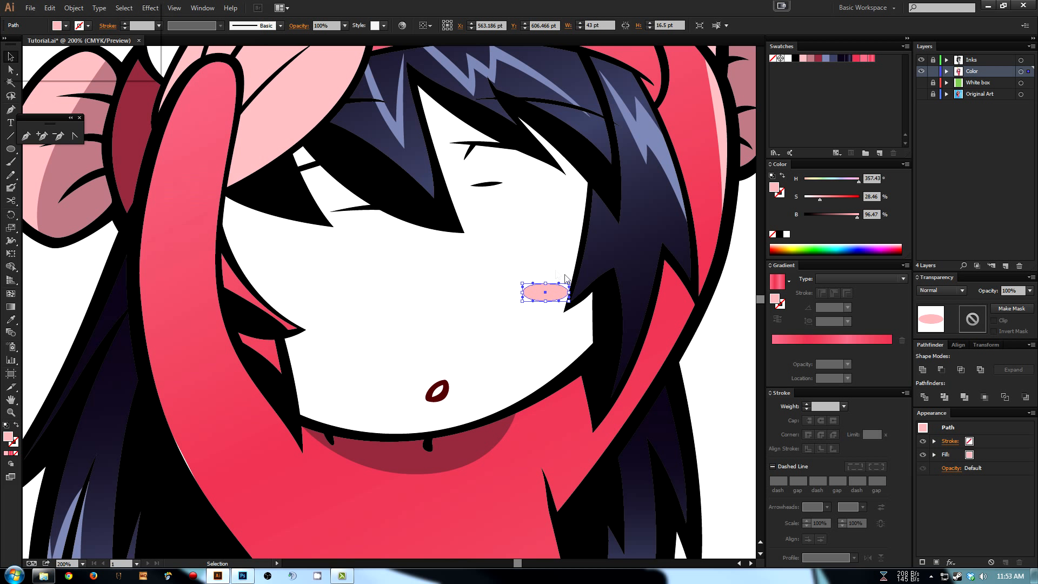
{"action": "left_click_drag", "start_coordinate": [62, 12], "coordinate": [256, 159]}
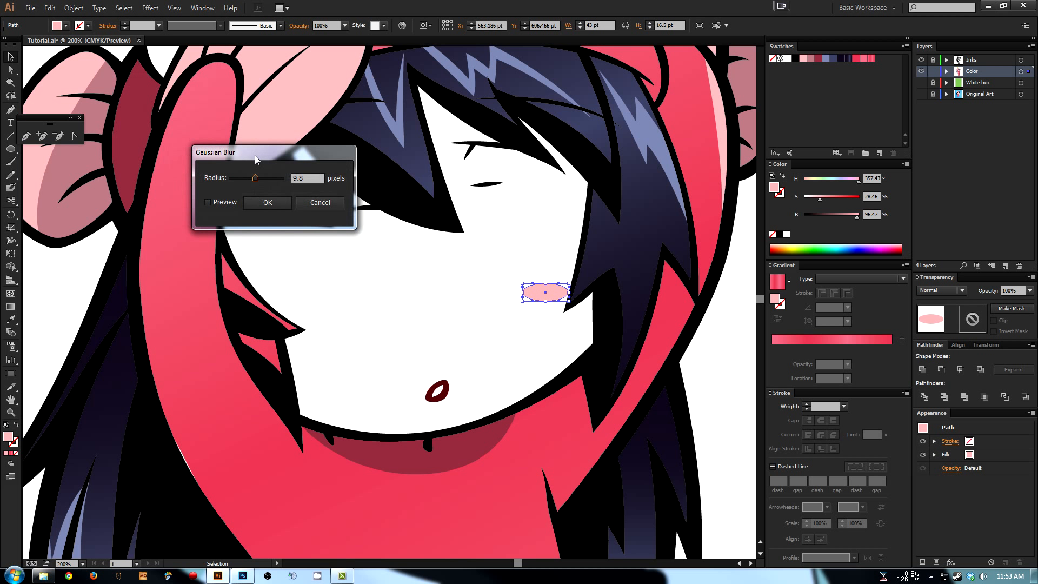
{"action": "left_click", "coordinate": [208, 202]}
{"action": "left_click", "coordinate": [258, 180]}
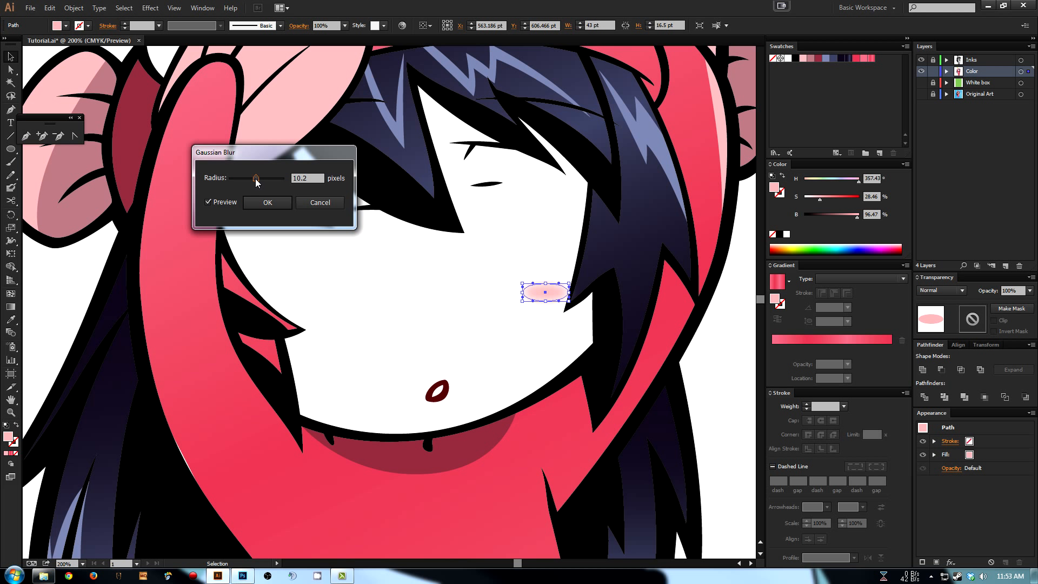
{"action": "left_click_drag", "start_coordinate": [256, 179], "coordinate": [258, 179]}
{"action": "left_click", "coordinate": [268, 203]}
- Examine the blurred blush's soft edges up close at several magnifications, with the ellipse deselected
{"action": "left_click", "coordinate": [404, 279]}
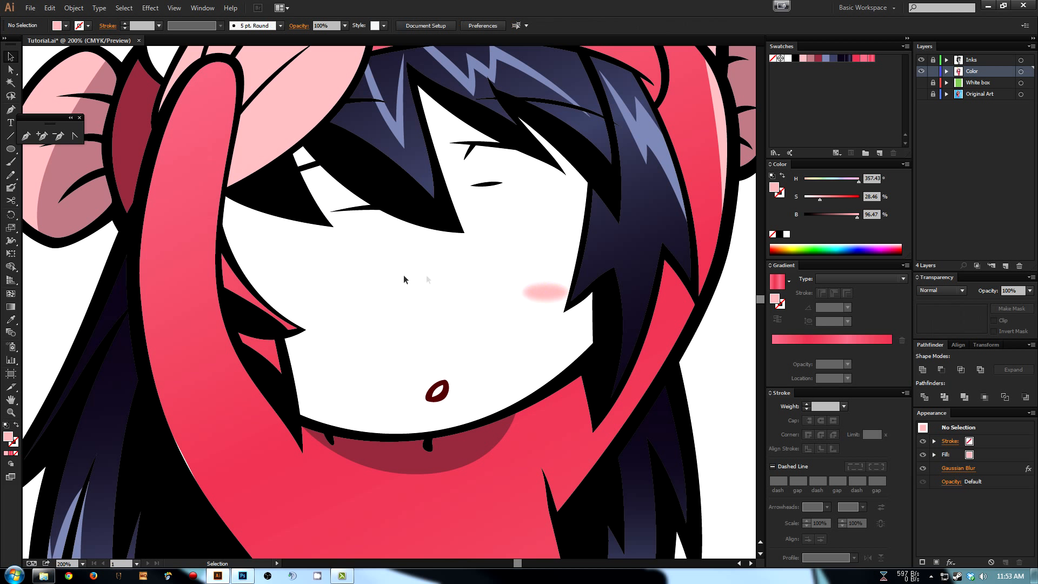
{"action": "left_click", "coordinate": [554, 296]}
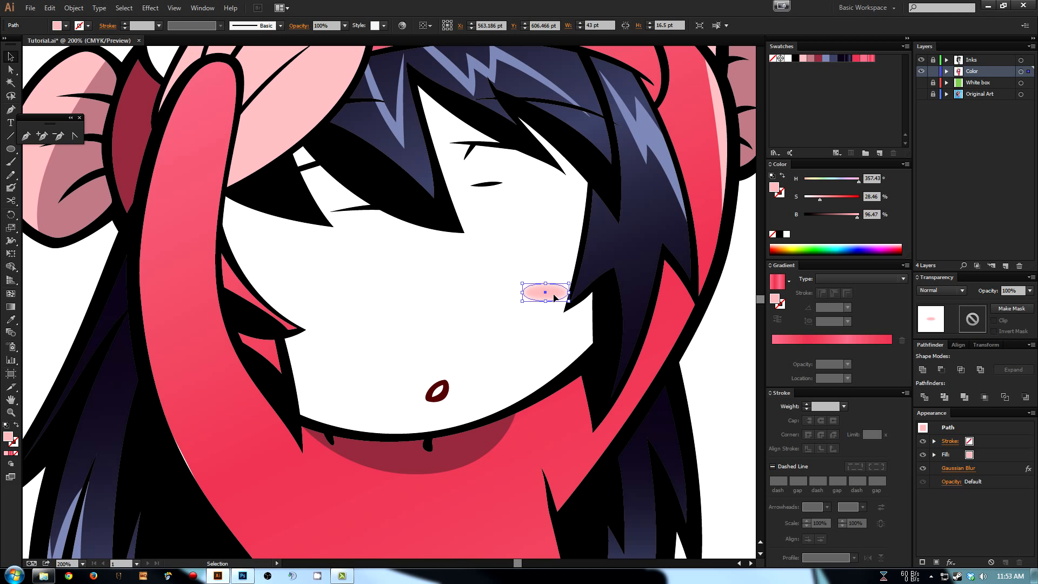
{"action": "left_click", "coordinate": [558, 260]}
{"action": "key", "text": "z"}
{"action": "left_click_drag", "start_coordinate": [513, 256], "coordinate": [591, 341]}
{"action": "left_click_drag", "start_coordinate": [343, 206], "coordinate": [477, 283]}
{"action": "key", "text": "space"}
{"action": "left_click_drag", "start_coordinate": [416, 266], "coordinate": [561, 396]}
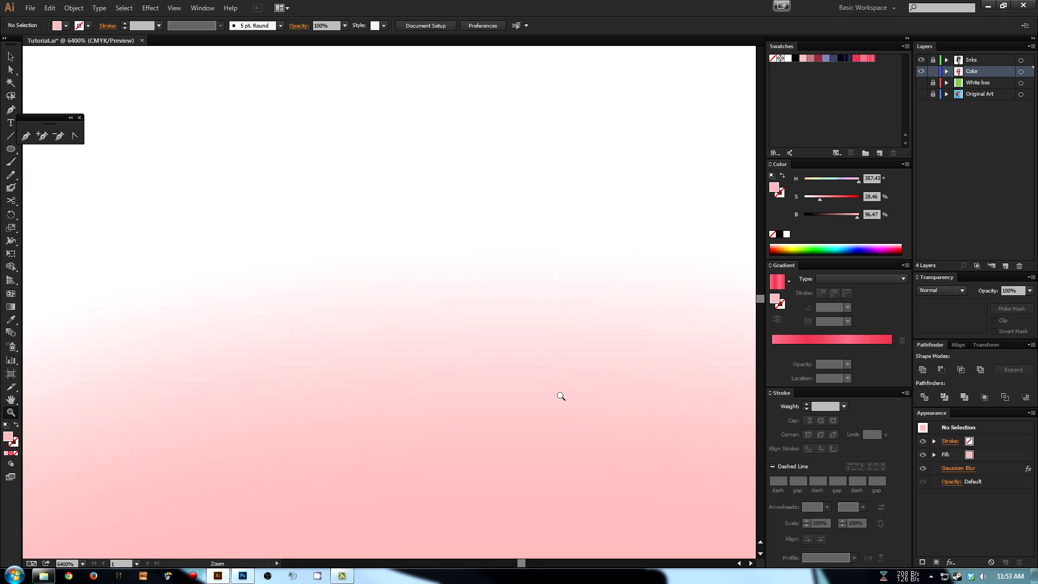
{"action": "key", "text": "ctrl+minus"}
{"action": "key", "text": "ctrl+minus"}
{"action": "key", "text": "ctrl+minus"}
{"action": "key", "text": "ctrl+equal"}
{"action": "key", "text": "ctrl+equal"}
{"action": "key", "text": "ctrl+equal"}
{"action": "key", "text": "ctrl+minus"}
{"action": "key", "text": "ctrl+minus"}
{"action": "key", "text": "ctrl+minus"}
{"action": "key", "text": "ctrl+minus"}
{"action": "key", "text": "ctrl+minus"}
{"action": "key", "text": "ctrl+minus"}
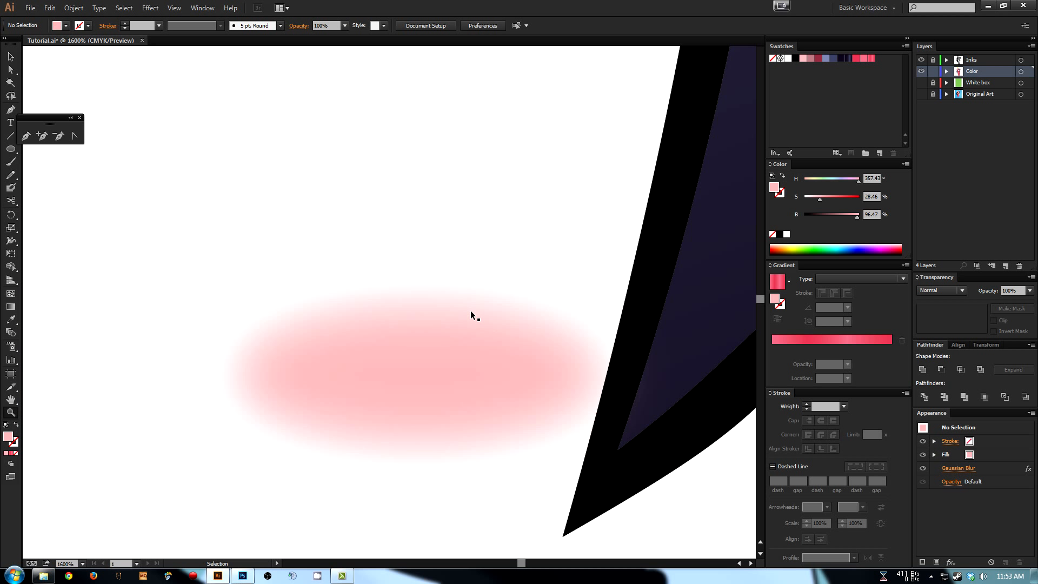
{"action": "key", "text": "ctrl+minus"}
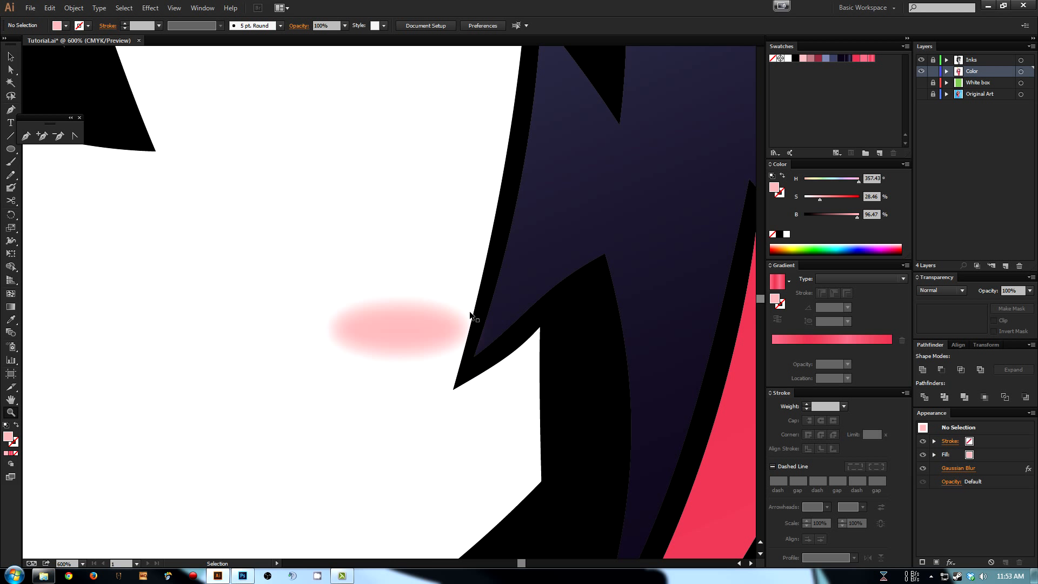
- Select the blurred blush ellipse and compare its path outline with its soft edges up close
{"action": "key", "text": "ctrl+minus"}
{"action": "key", "text": "ctrl+minus"}
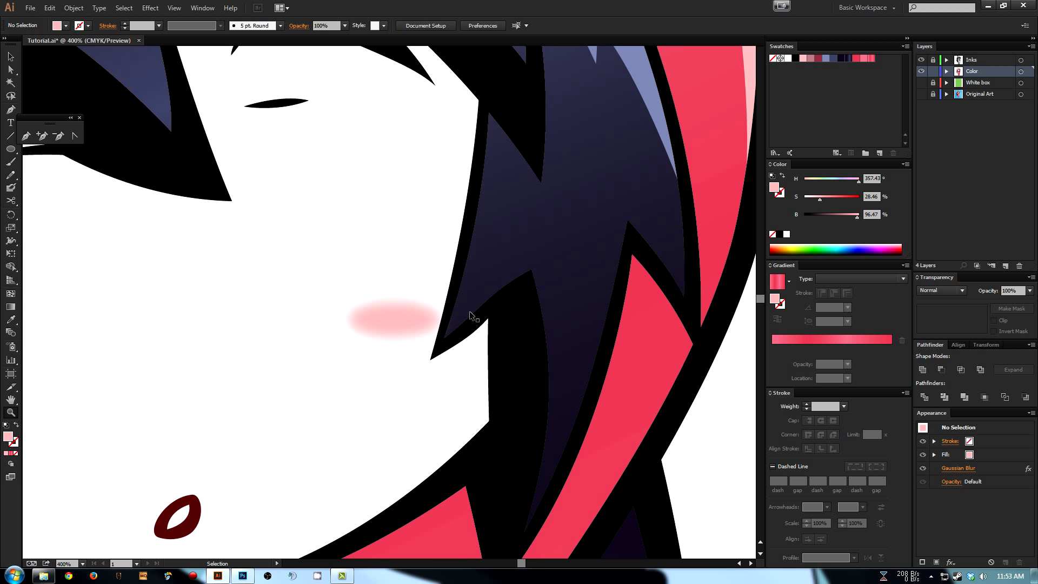
{"action": "key", "text": "ctrl+minus"}
{"action": "key", "text": "ctrl+minus"}
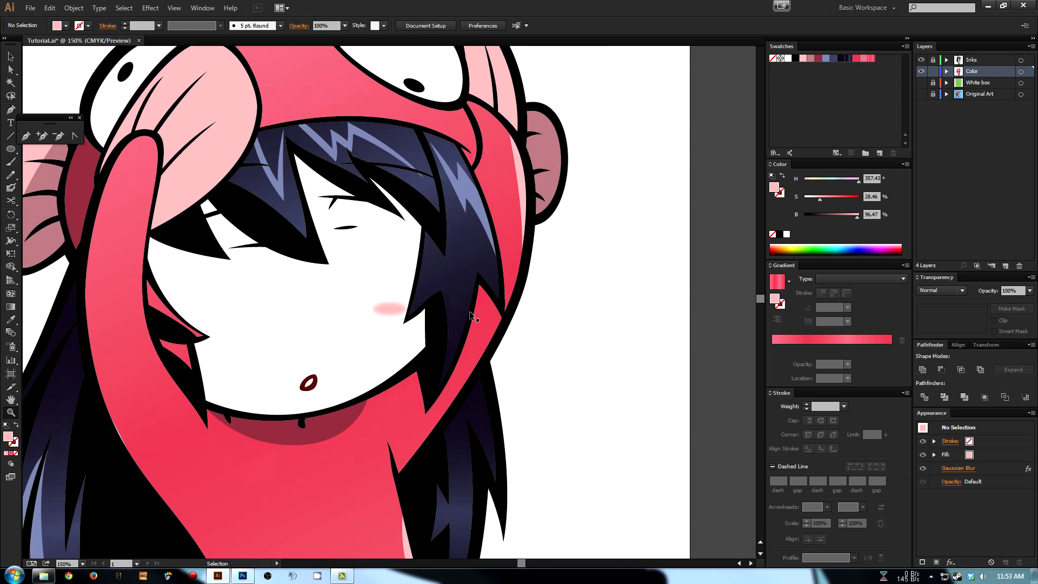
{"action": "left_click_drag", "start_coordinate": [394, 330], "coordinate": [413, 325]}
{"action": "key", "text": "x"}
{"action": "left_click_drag", "start_coordinate": [399, 285], "coordinate": [605, 389]}
{"action": "left_click_drag", "start_coordinate": [437, 239], "coordinate": [494, 284]}
{"action": "key", "text": "a"}
{"action": "left_click", "coordinate": [379, 255]}
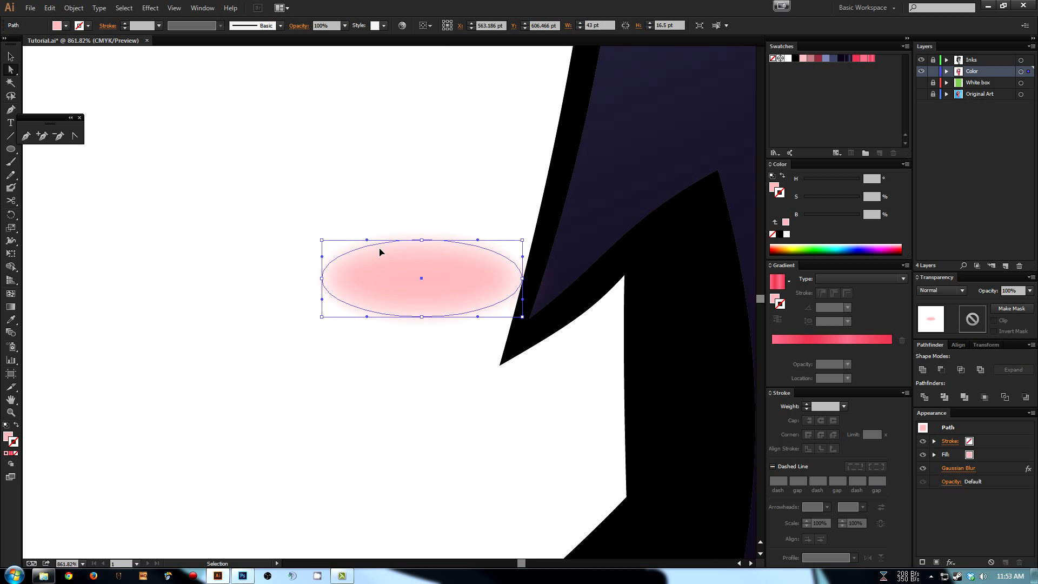
- Check how the blush looks against the whole face and figure at reduced magnification, both selected and deselected
{"action": "key", "text": "ctrl+minus"}
{"action": "key", "text": "ctrl+minus"}
{"action": "key", "text": "ctrl+minus"}
{"action": "key", "text": "ctrl+minus"}
{"action": "key", "text": "ctrl+minus"}
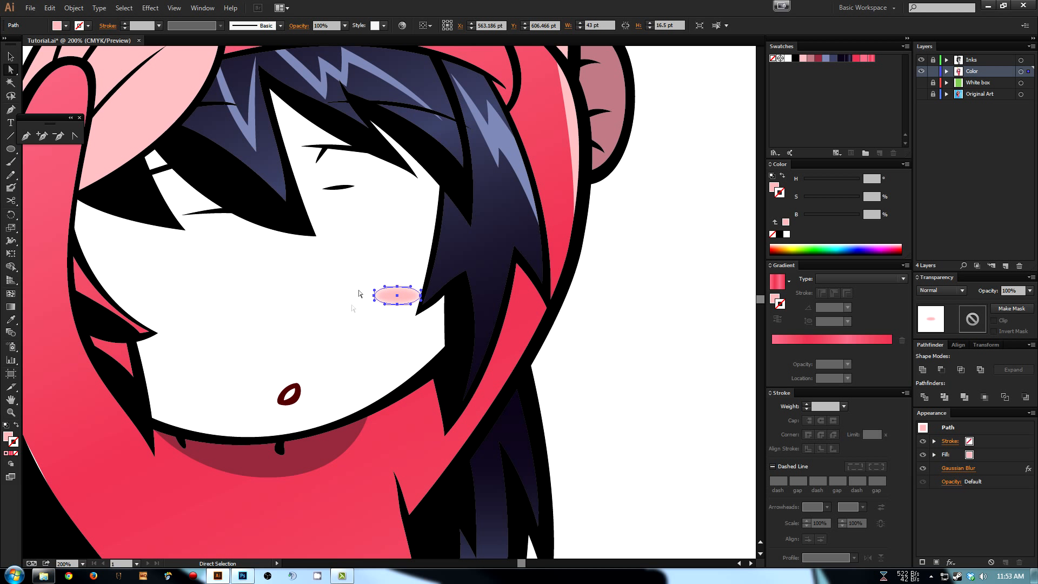
{"action": "left_click", "coordinate": [336, 331]}
{"action": "left_click", "coordinate": [395, 297]}
{"action": "left_click", "coordinate": [394, 272]}
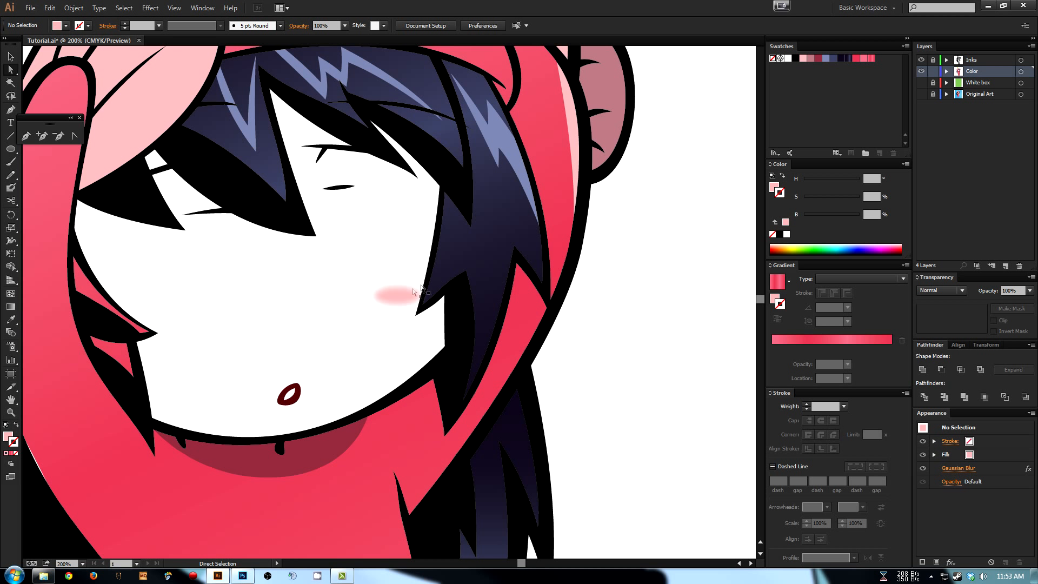
{"action": "left_click", "coordinate": [403, 291]}
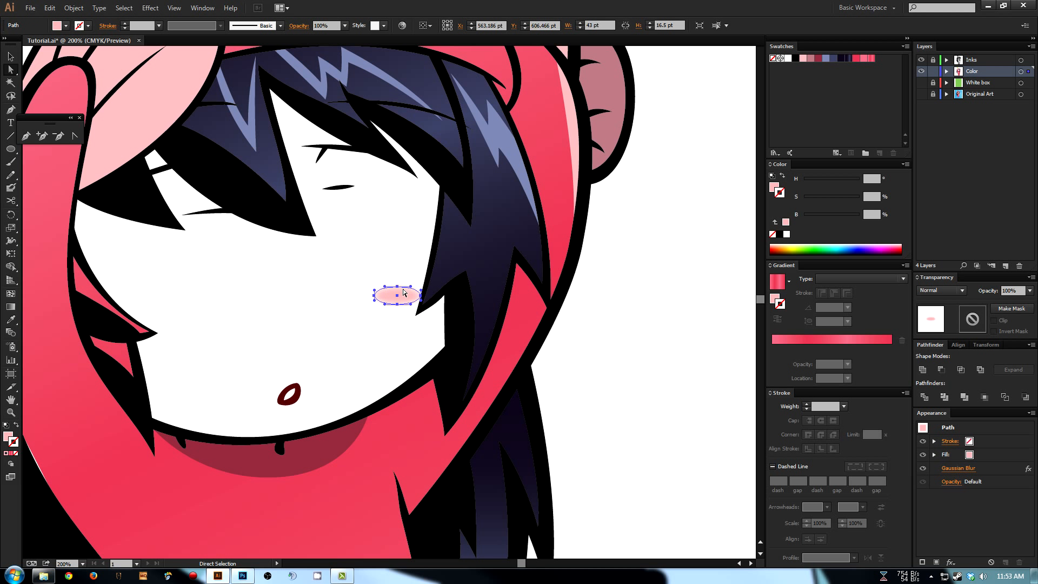
{"action": "left_click", "coordinate": [400, 255]}
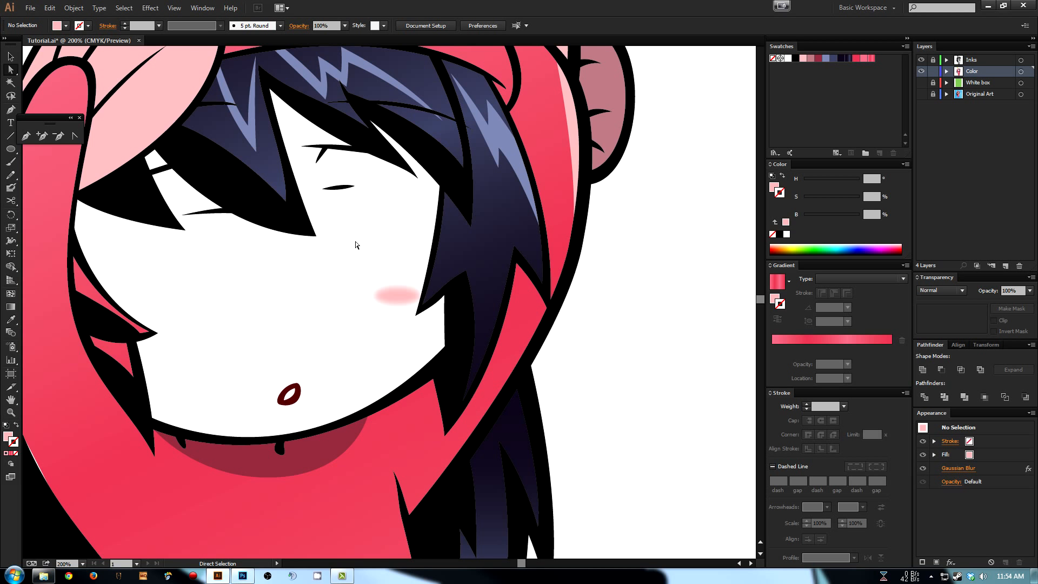
{"action": "key", "text": "ctrl+minus"}
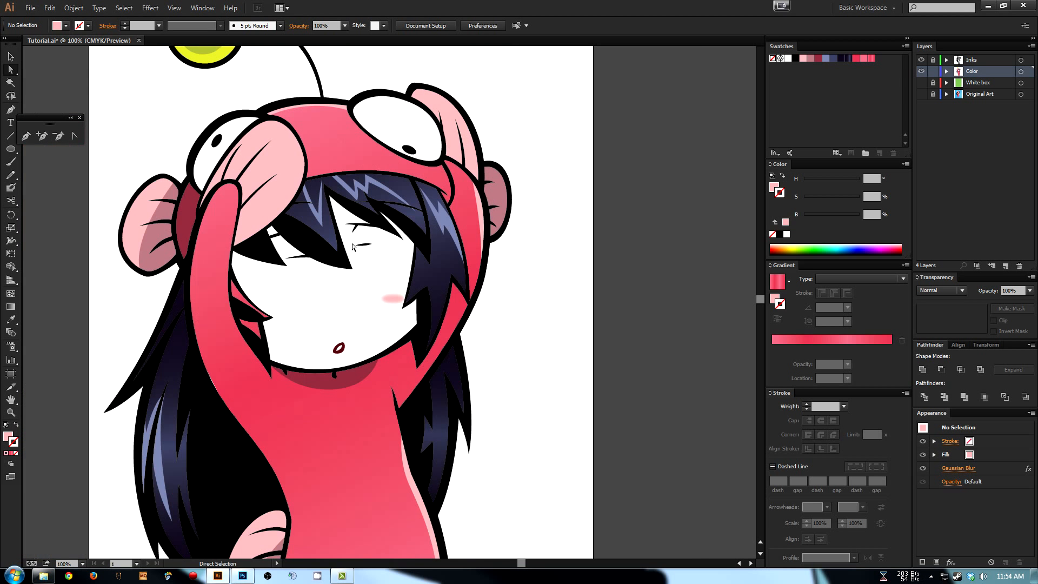
{"action": "key", "text": "space"}
{"action": "left_click_drag", "start_coordinate": [355, 244], "coordinate": [454, 201]}
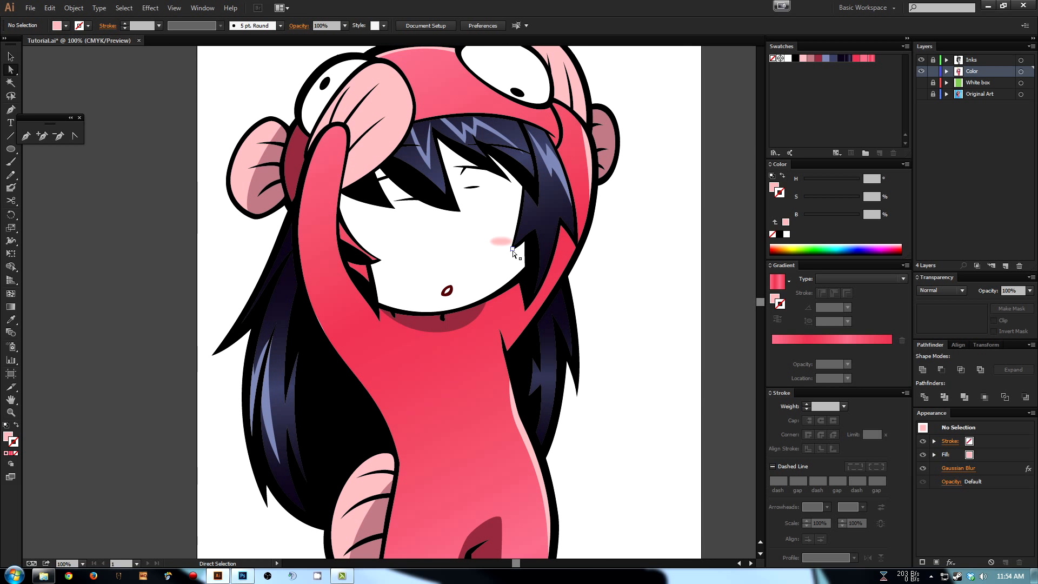
- Review the Document Setup options and the raster effects resolutions offered for a new document, cancelling both dialogs
{"action": "left_click", "coordinate": [24, 8]}
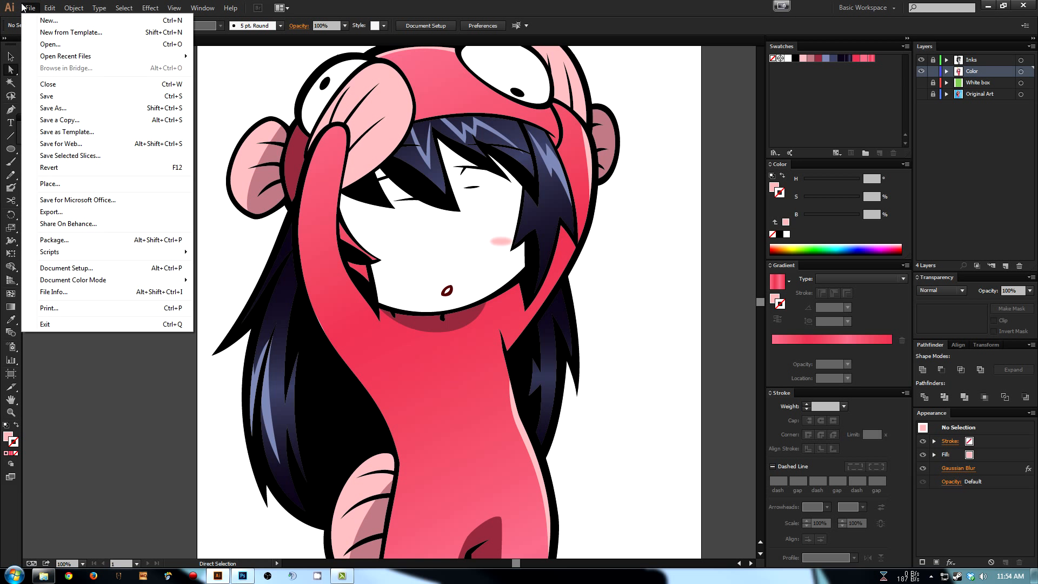
{"action": "left_click", "coordinate": [90, 269]}
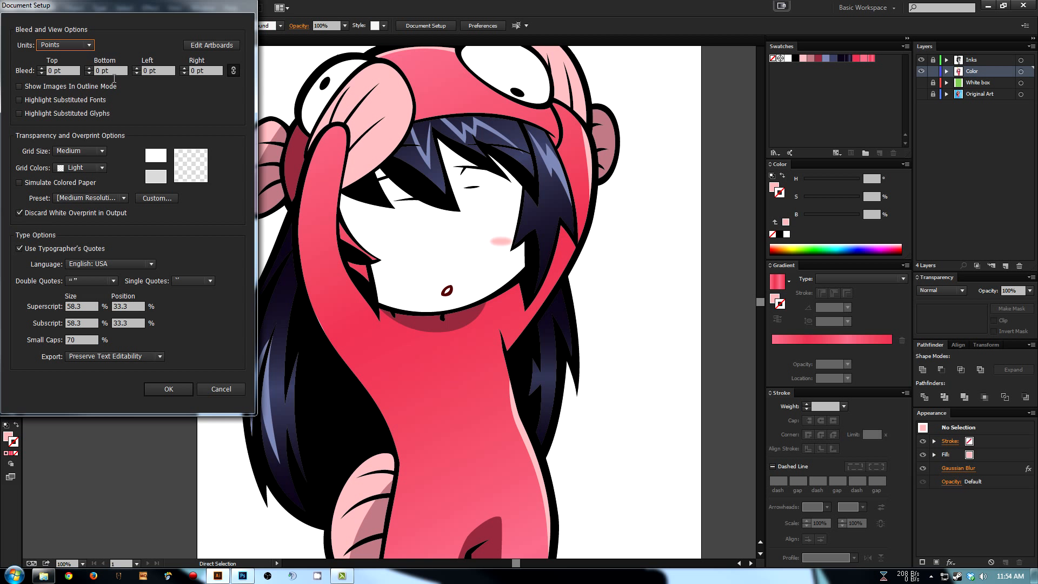
{"action": "left_click", "coordinate": [224, 389]}
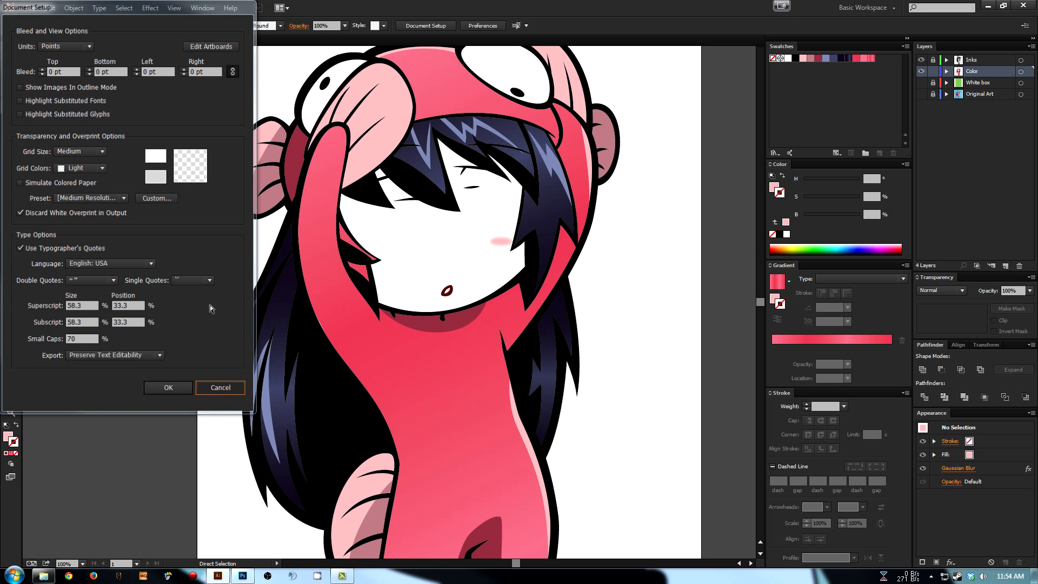
{"action": "left_click", "coordinate": [31, 7]}
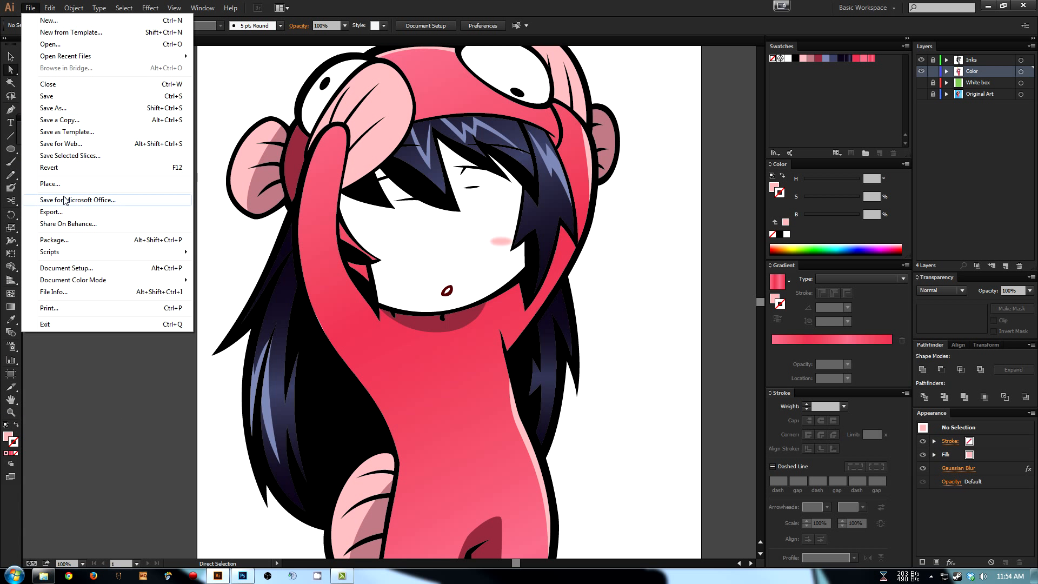
{"action": "left_click", "coordinate": [63, 22]}
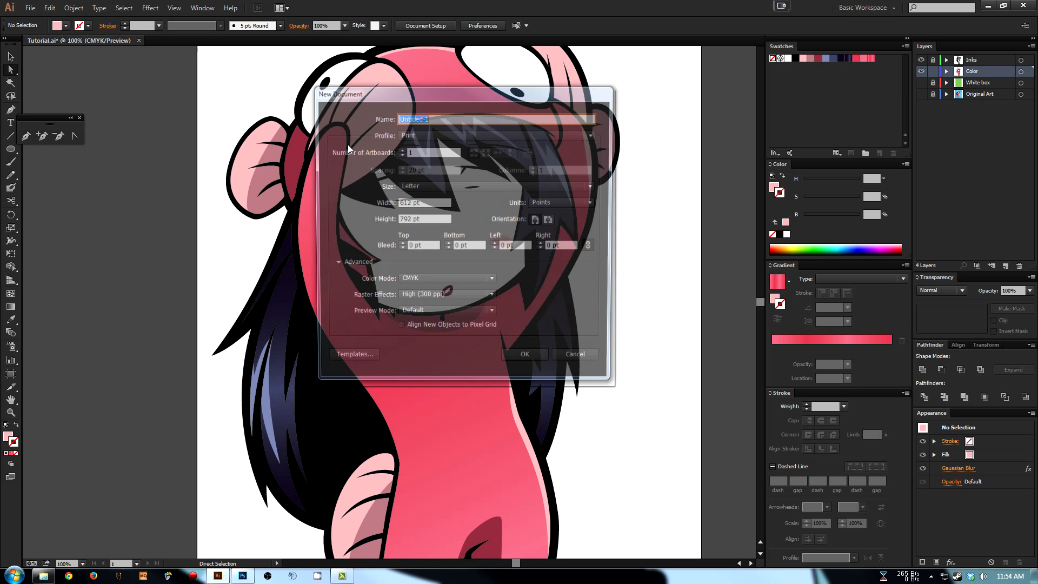
{"action": "left_click", "coordinate": [435, 299]}
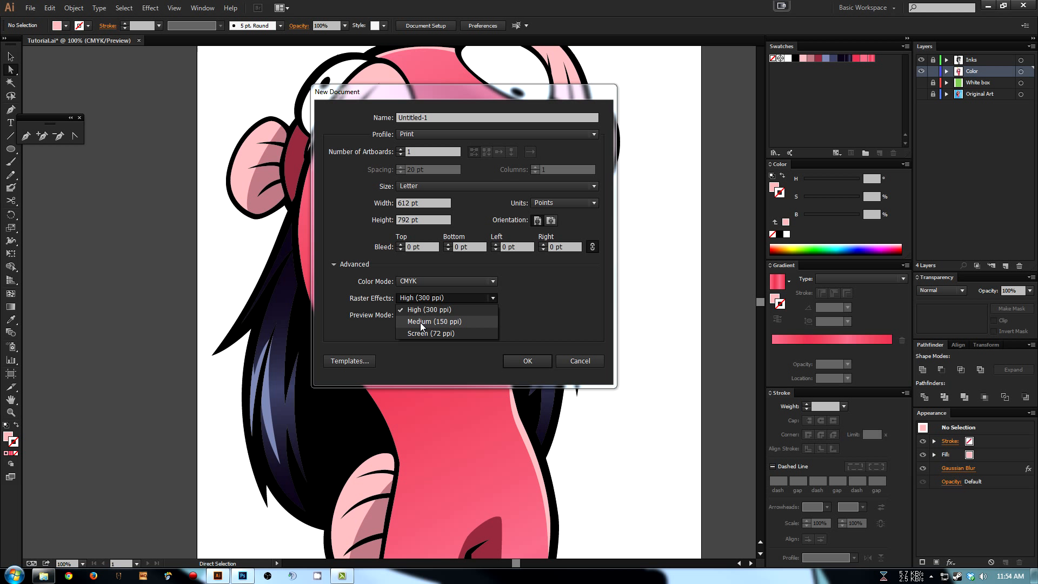
{"action": "left_click", "coordinate": [582, 279]}
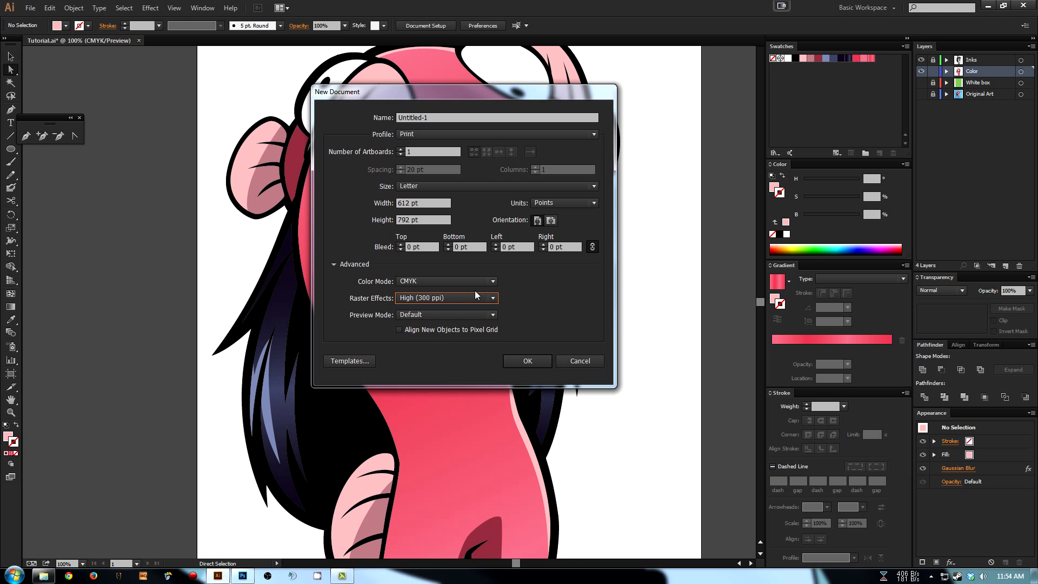
{"action": "left_click", "coordinate": [579, 361]}
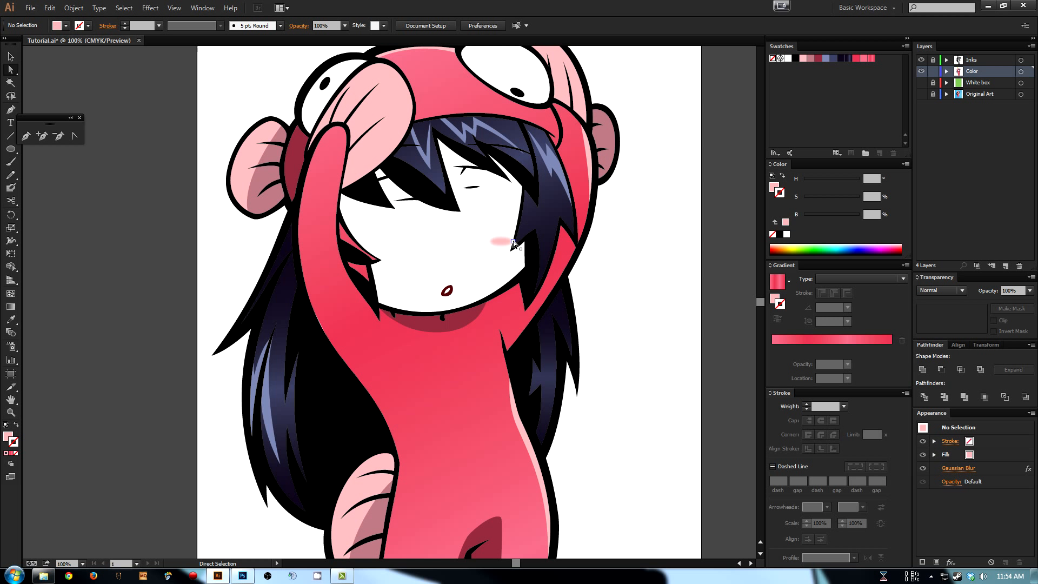
- Examine the blush's blurred edge beside the hair strand up close and again with the whole face in view
{"action": "left_click", "coordinate": [504, 242]}
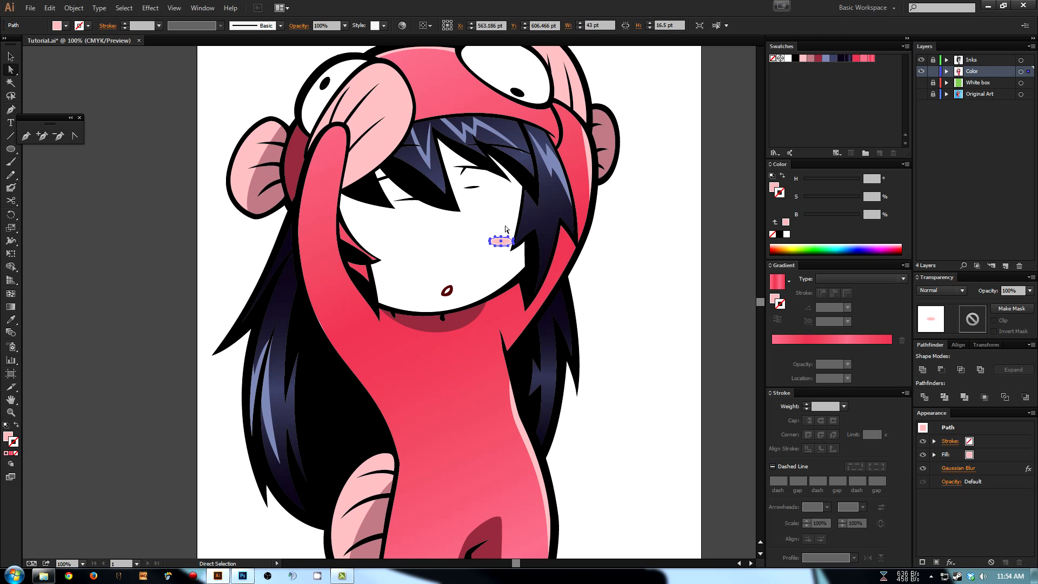
{"action": "left_click", "coordinate": [505, 227]}
{"action": "key", "text": "z"}
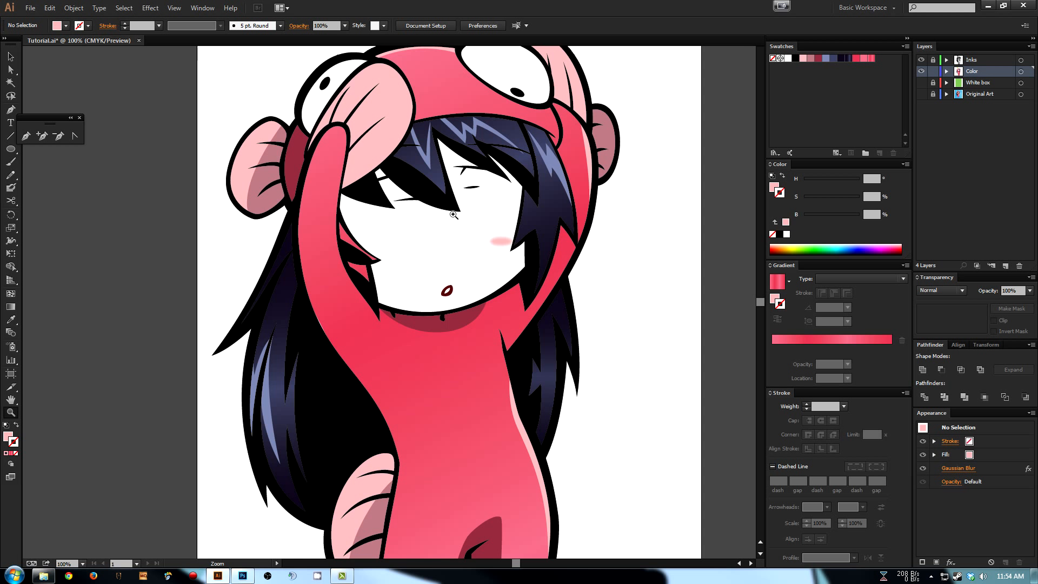
{"action": "left_click_drag", "start_coordinate": [450, 211], "coordinate": [561, 283]}
{"action": "key", "text": "space"}
{"action": "left_click_drag", "start_coordinate": [440, 261], "coordinate": [451, 267]}
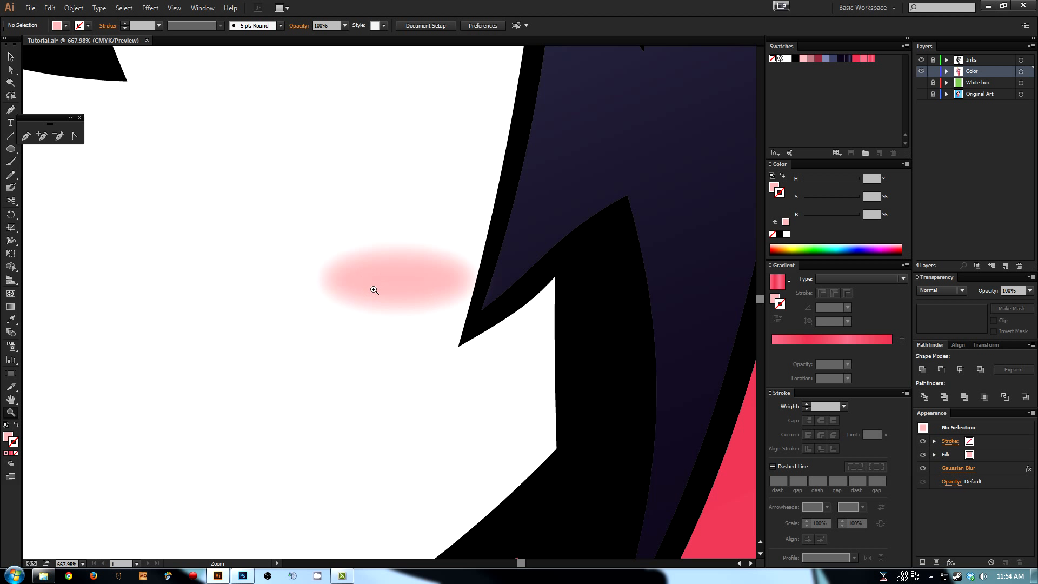
{"action": "left_click", "coordinate": [410, 293], "text": "alt"}
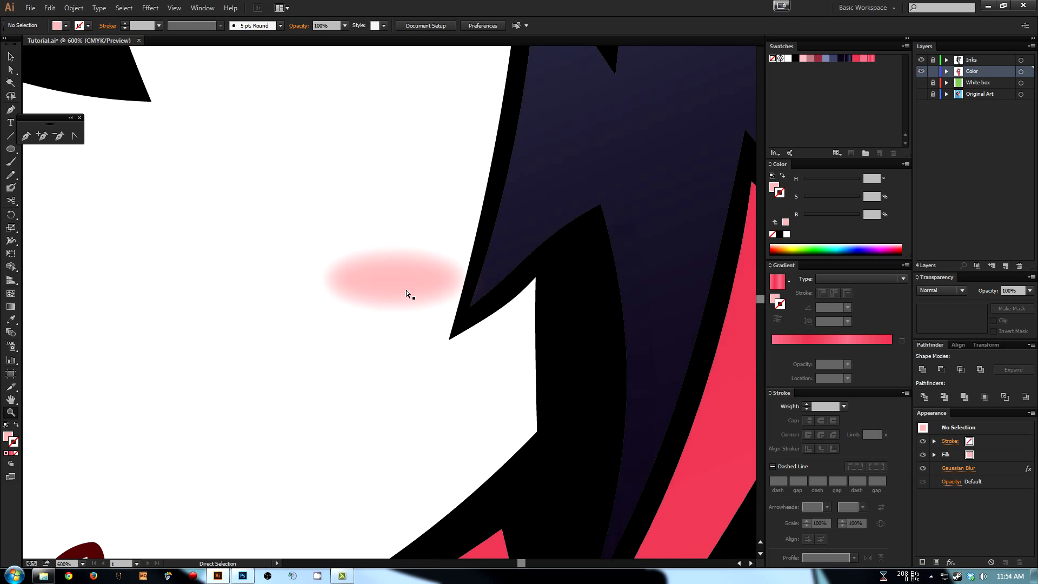
{"action": "left_click", "coordinate": [410, 293], "text": "alt"}
{"action": "left_click", "coordinate": [409, 293], "text": "alt"}
{"action": "left_click", "coordinate": [410, 292], "text": "alt"}
{"action": "left_click", "coordinate": [410, 293], "text": "alt"}
{"action": "left_click_drag", "start_coordinate": [300, 253], "coordinate": [340, 286]}
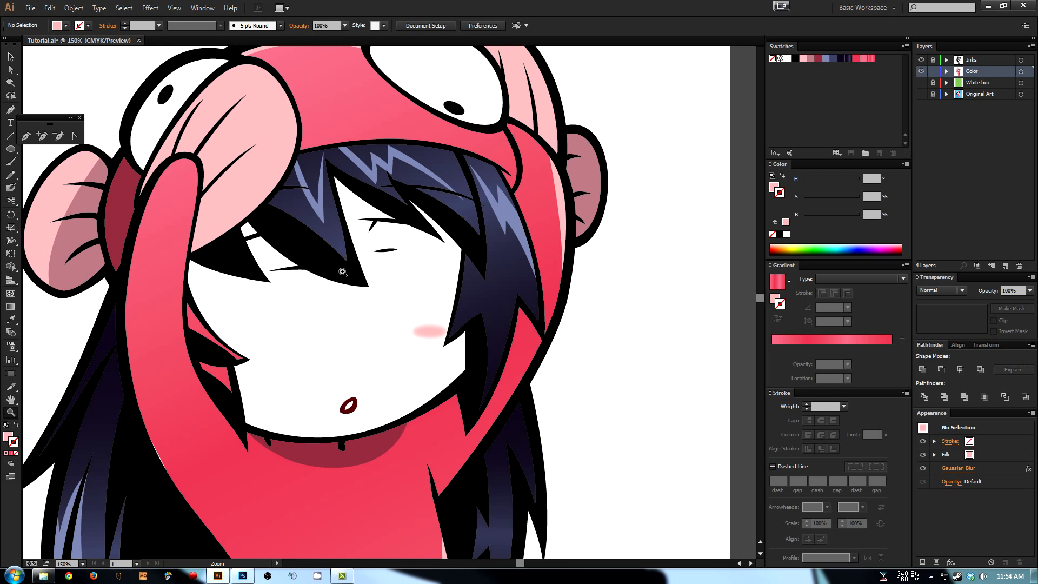
{"action": "key", "text": "space"}
{"action": "left_click_drag", "start_coordinate": [436, 336], "coordinate": [441, 276]}
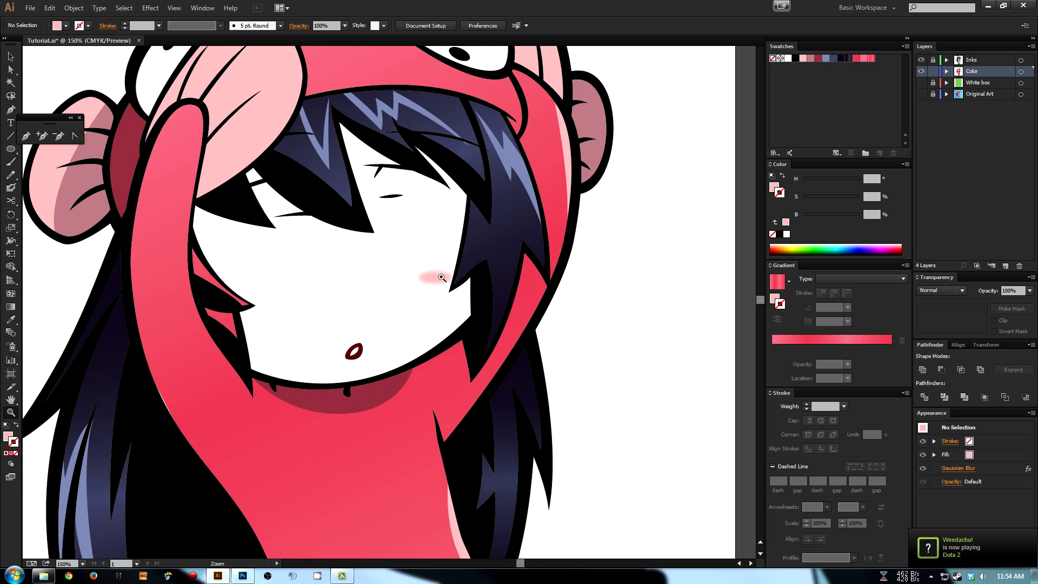
{"action": "left_click", "coordinate": [441, 276], "text": "ctrl"}
{"action": "left_click", "coordinate": [369, 275], "text": "ctrl"}
{"action": "mouse_move", "coordinate": [405, 322]}
{"action": "left_mouse_down"}
{"action": "mouse_move", "coordinate": [415, 295]}
{"action": "mouse_move", "coordinate": [408, 303]}
{"action": "left_mouse_up"}
{"action": "left_click", "coordinate": [403, 300], "text": "ctrl+alt"}
{"action": "left_click", "coordinate": [403, 301], "text": "ctrl+alt"}
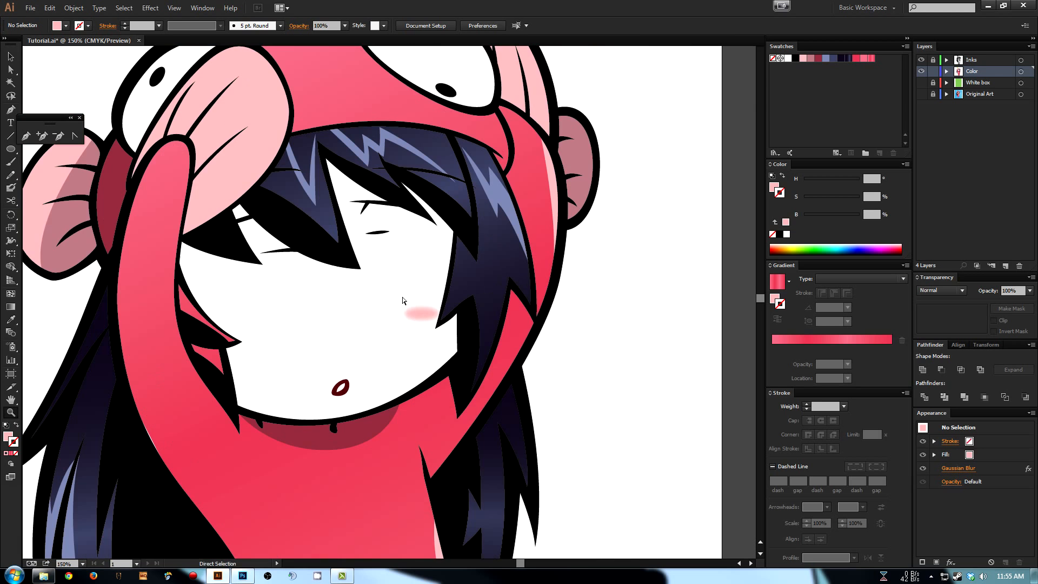
{"action": "left_click_drag", "start_coordinate": [408, 300], "coordinate": [413, 307]}
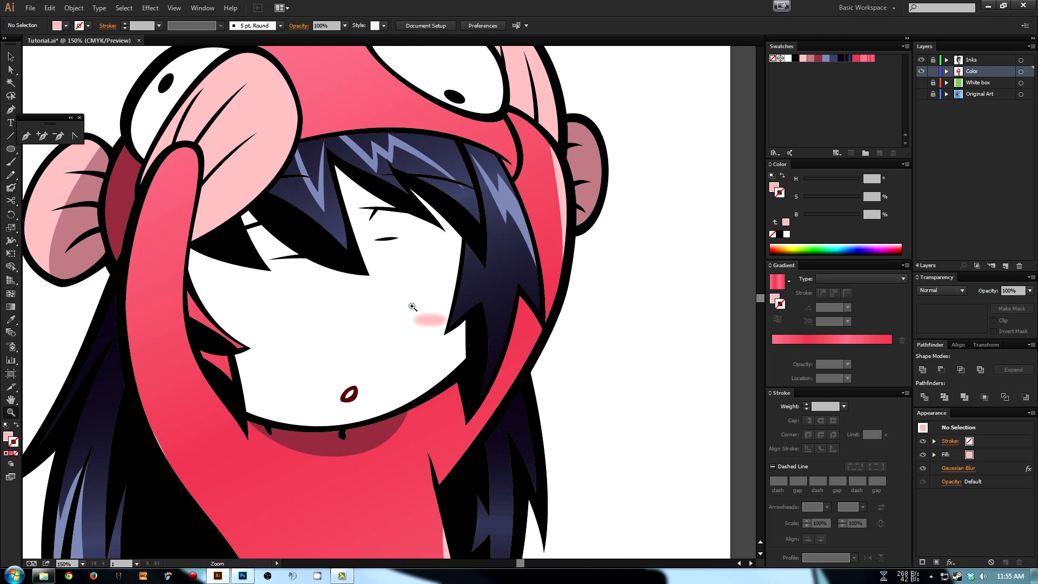
- Delete the blurred blush ellipse from the cheek
{"action": "key", "text": "a"}
{"action": "left_click", "coordinate": [420, 311]}
{"action": "left_click", "coordinate": [425, 313]}
{"action": "key", "text": "Delete"}
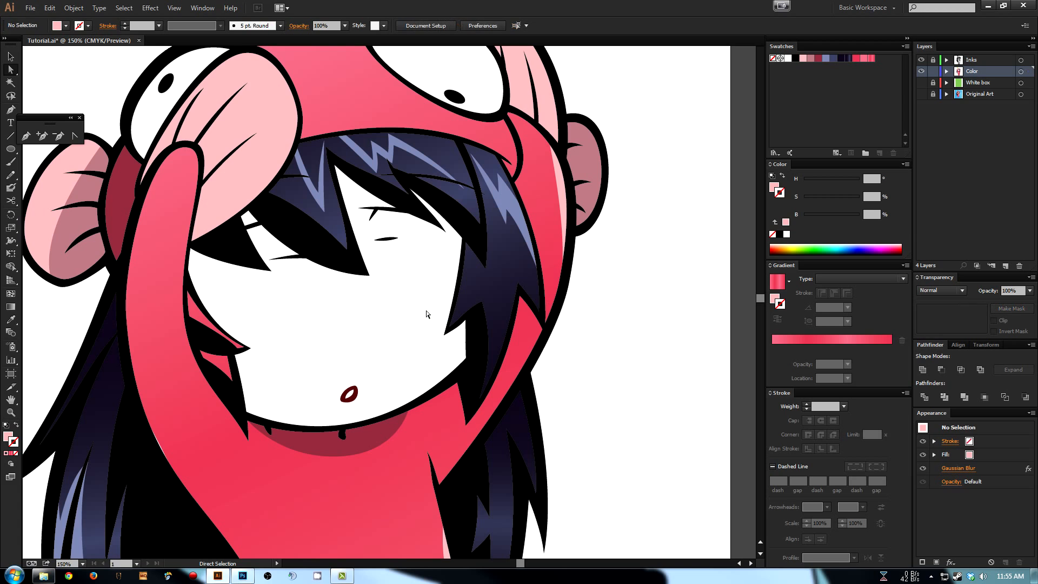
- Show the Original Art layer and draw a pink ellipse about 59 × 36 pt over the blush beside the hair strand
{"action": "left_click", "coordinate": [920, 94]}
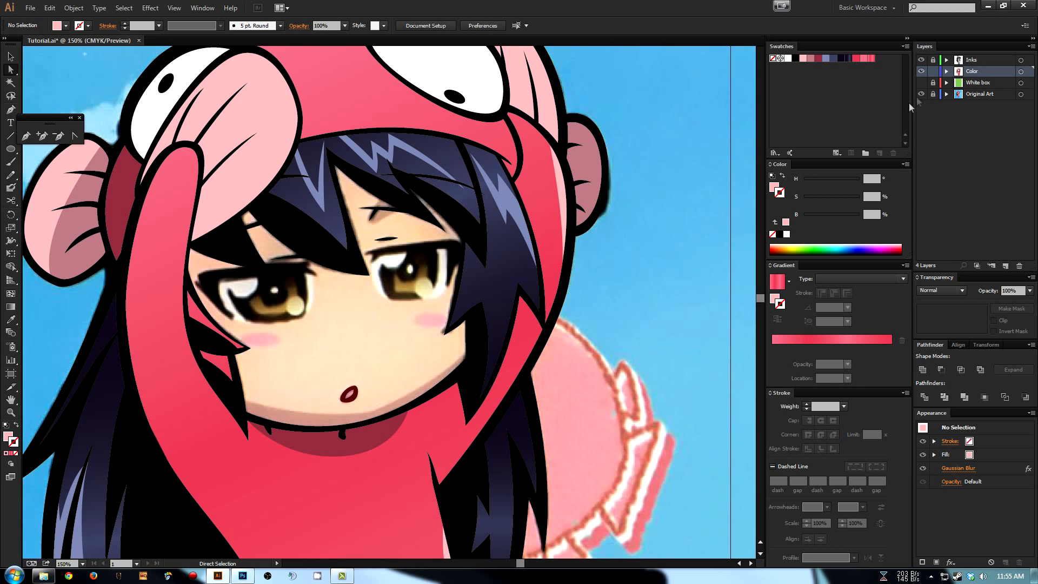
{"action": "key", "text": "ctrl+minus"}
{"action": "key", "text": "ctrl+plus"}
{"action": "key", "text": "ctrl+plus"}
{"action": "key", "text": "ctrl+plus"}
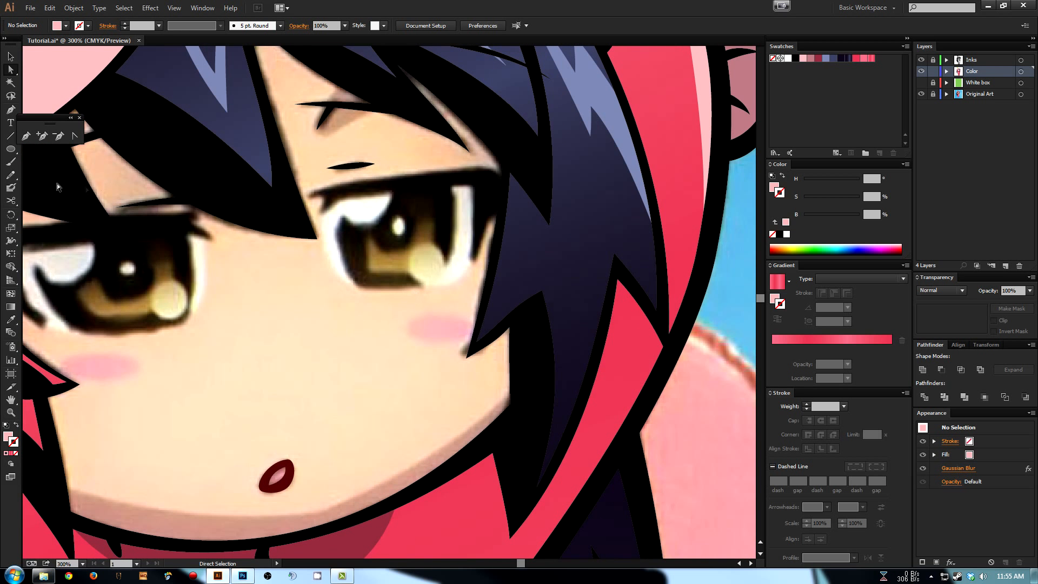
{"action": "left_click", "coordinate": [11, 149]}
{"action": "left_click_drag", "start_coordinate": [391, 302], "coordinate": [480, 360]}
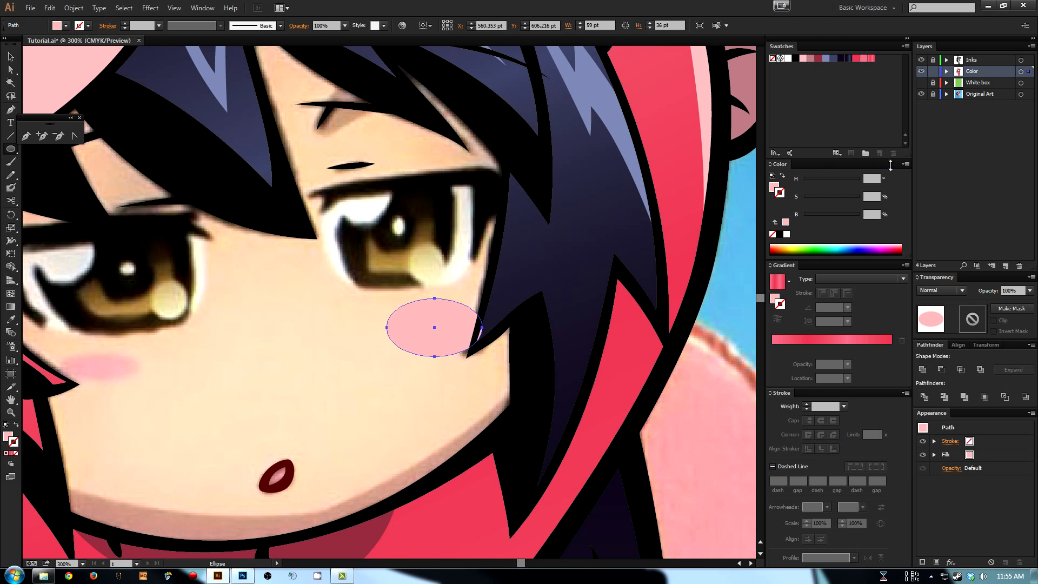
- Save the ellipse's pink fill as a new swatch
{"action": "left_click", "coordinate": [8, 436]}
{"action": "left_click", "coordinate": [834, 155]}
{"action": "key", "text": "Return"}
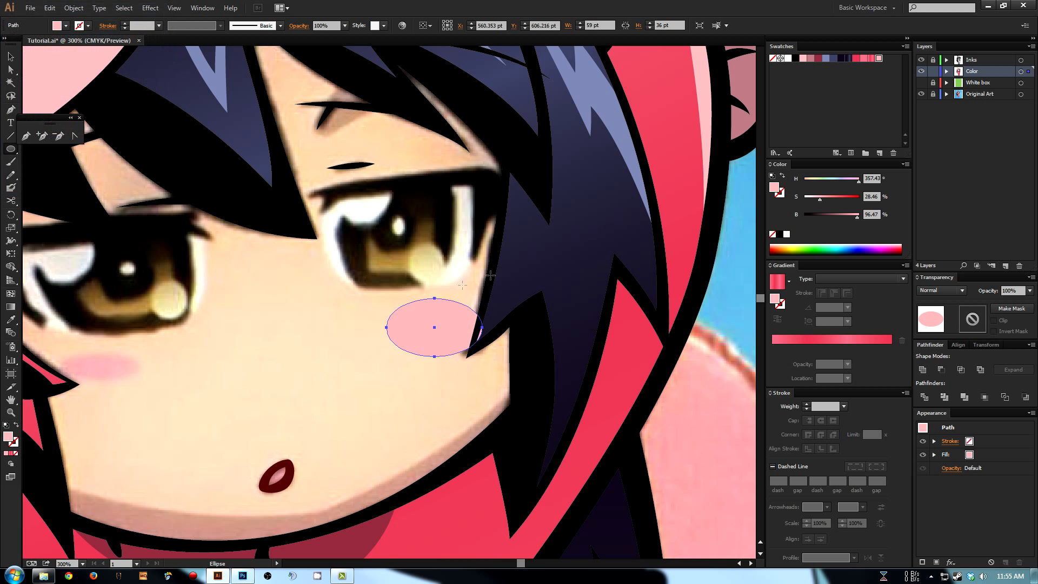
- Deselect the ellipse, sample the skin tone from the original face and save it as a new swatch
{"action": "key", "text": "ctrl+shift+a"}
{"action": "key", "text": "i"}
{"action": "left_click", "coordinate": [324, 352]}
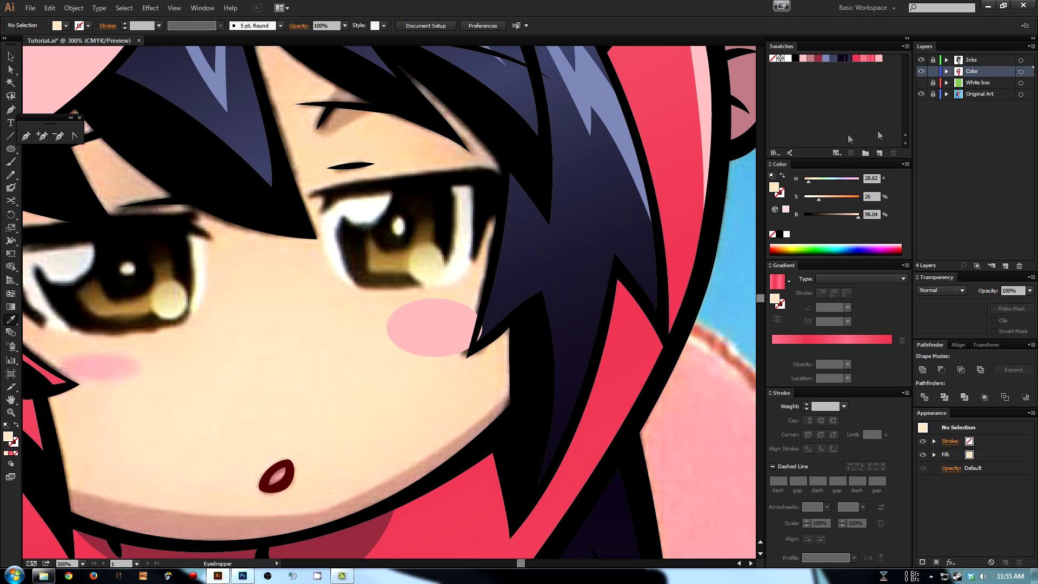
{"action": "left_click", "coordinate": [879, 153]}
{"action": "key", "text": "Return"}
- Shift the pink ellipse slightly to center it over the original blush
{"action": "key", "text": "a"}
{"action": "left_click", "coordinate": [457, 338]}
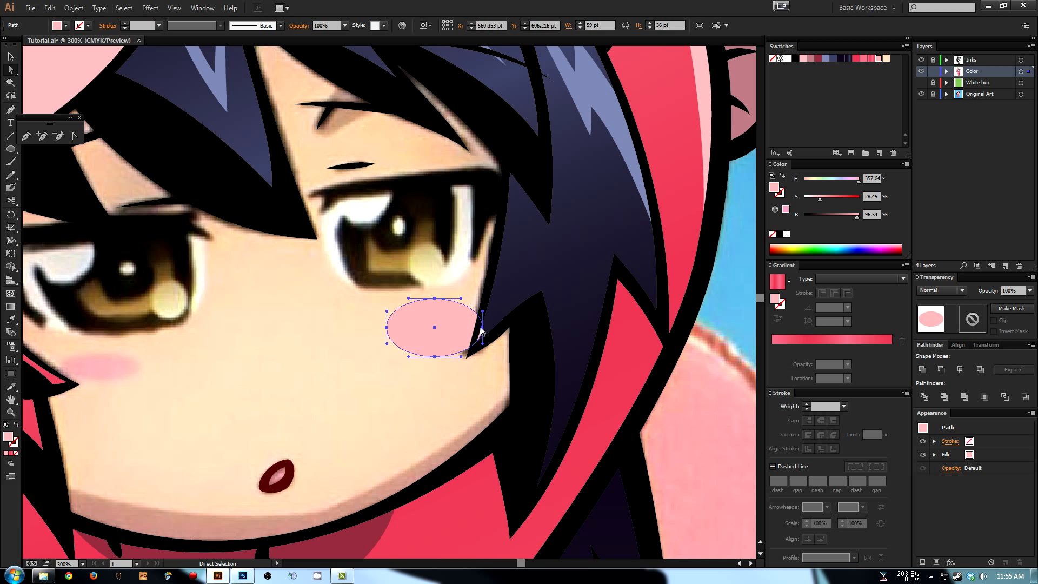
{"action": "left_click_drag", "start_coordinate": [481, 328], "coordinate": [479, 328]}
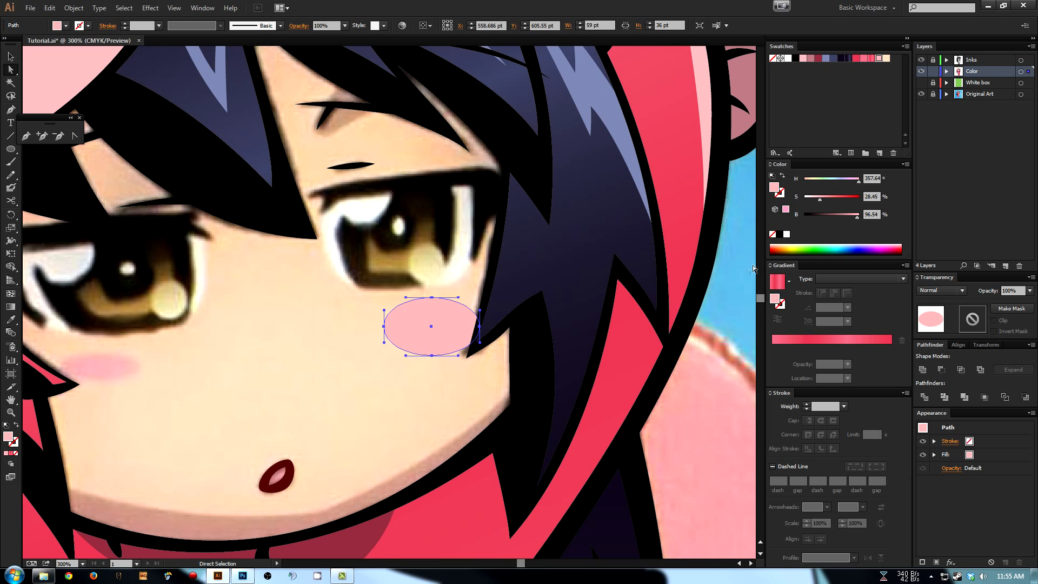
- Fill the blush ellipse with a two-stop gradient running from the saved skin-tone swatch to the saved pink swatch
{"action": "left_click", "coordinate": [778, 294]}
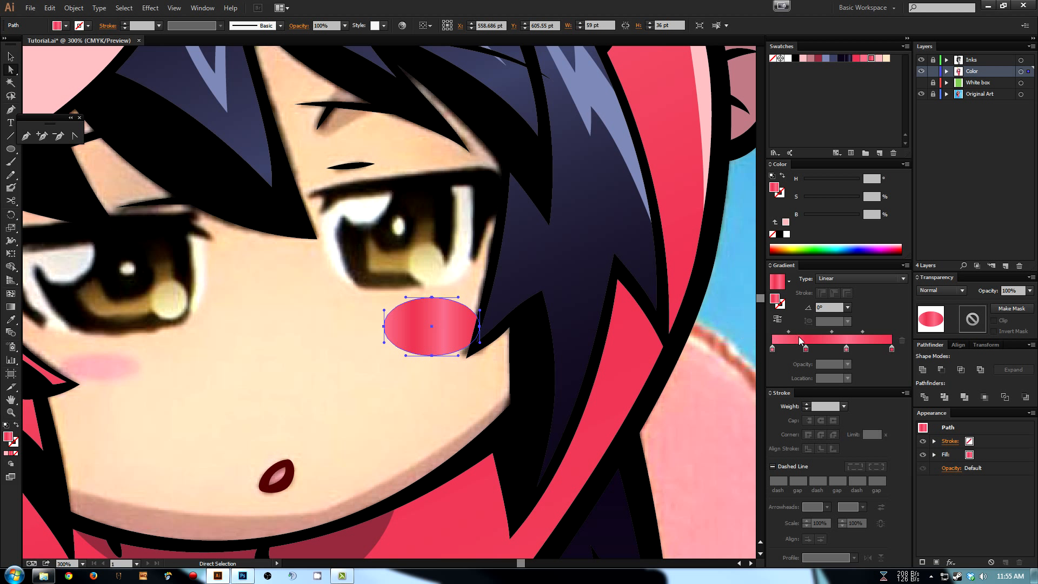
{"action": "left_click_drag", "start_coordinate": [806, 348], "coordinate": [785, 377]}
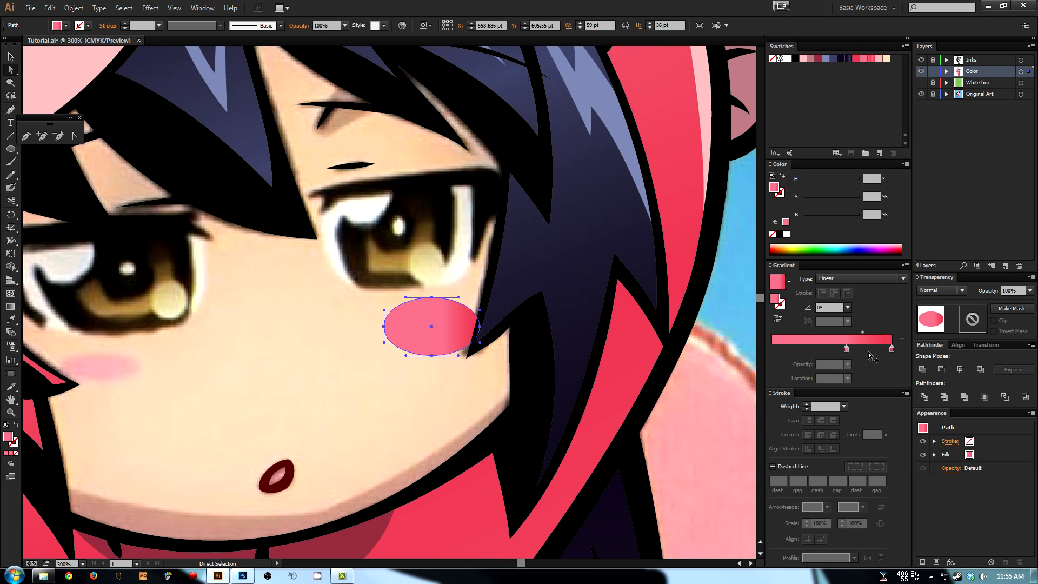
{"action": "left_click_drag", "start_coordinate": [847, 351], "coordinate": [772, 351]}
{"action": "left_click_drag", "start_coordinate": [885, 58], "coordinate": [772, 354]}
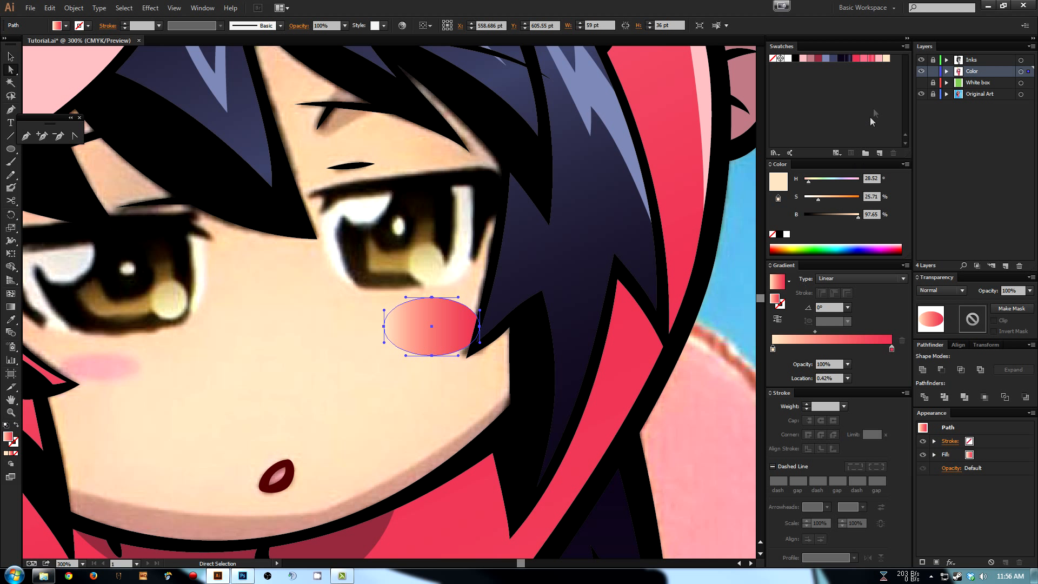
{"action": "left_click", "coordinate": [879, 60]}
{"action": "left_click_drag", "start_coordinate": [894, 351], "coordinate": [893, 350]}
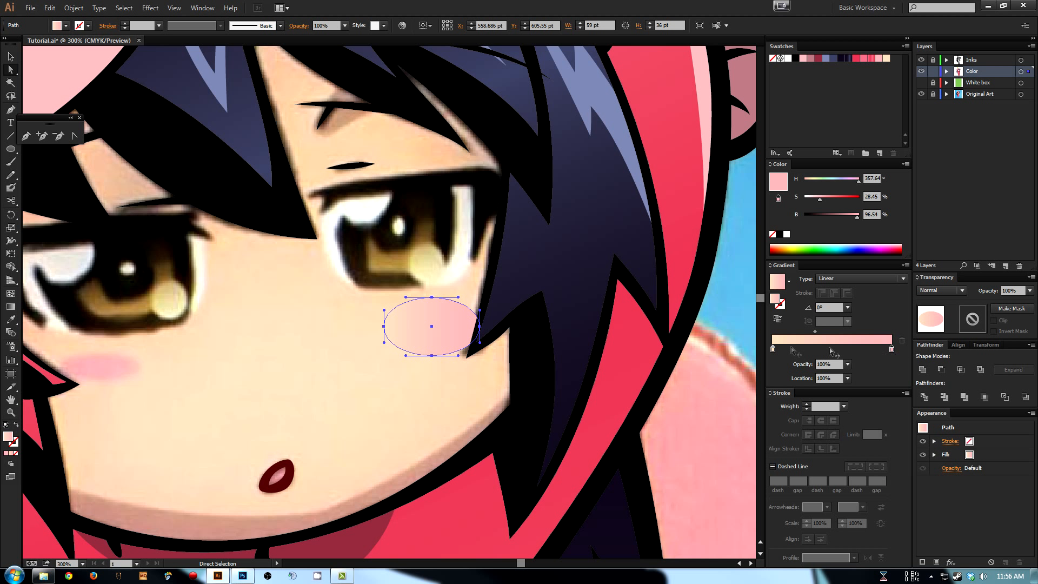
- Make the gradient radial with pink at the center and skin tone at the edge, moving the pink stop to about 63%
{"action": "left_click", "coordinate": [838, 279]}
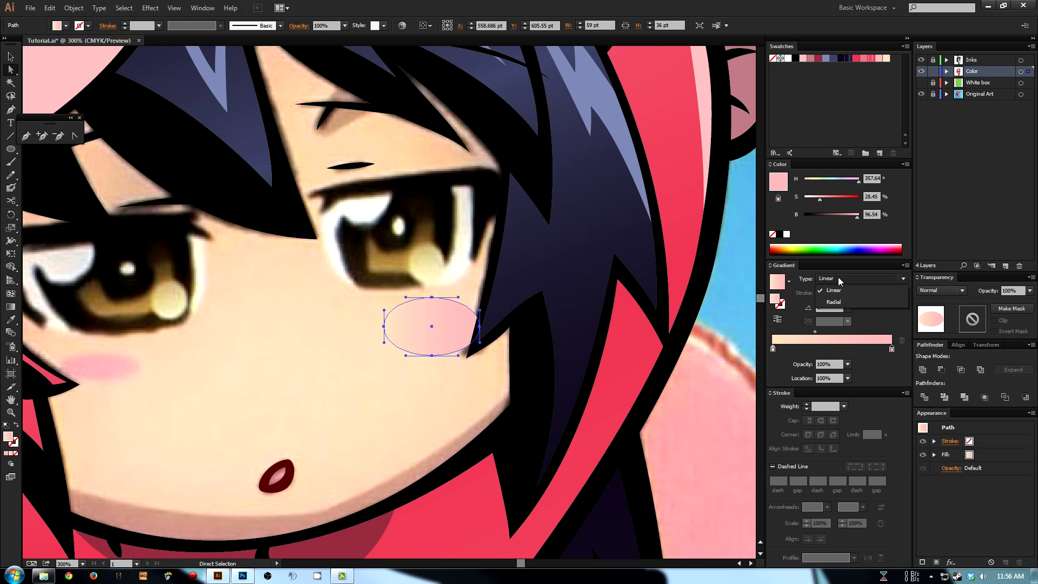
{"action": "left_click", "coordinate": [833, 302]}
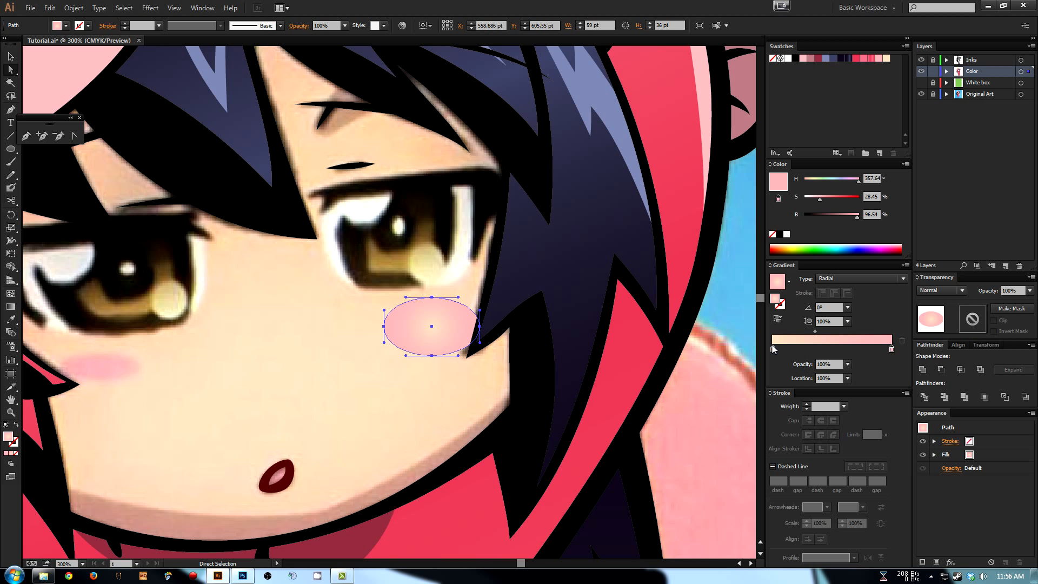
{"action": "mouse_move", "coordinate": [773, 349]}
{"action": "left_mouse_down"}
{"action": "mouse_move", "coordinate": [891, 349]}
{"action": "mouse_move", "coordinate": [762, 346]}
{"action": "left_mouse_up"}
{"action": "left_click_drag", "start_coordinate": [872, 349], "coordinate": [891, 349]}
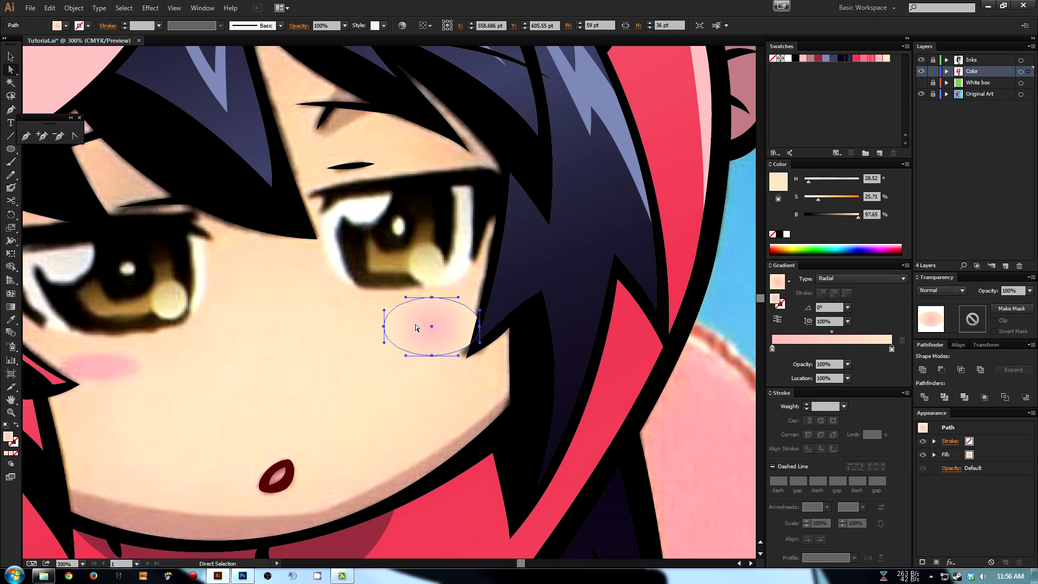
{"action": "left_click_drag", "start_coordinate": [772, 348], "coordinate": [848, 351]}
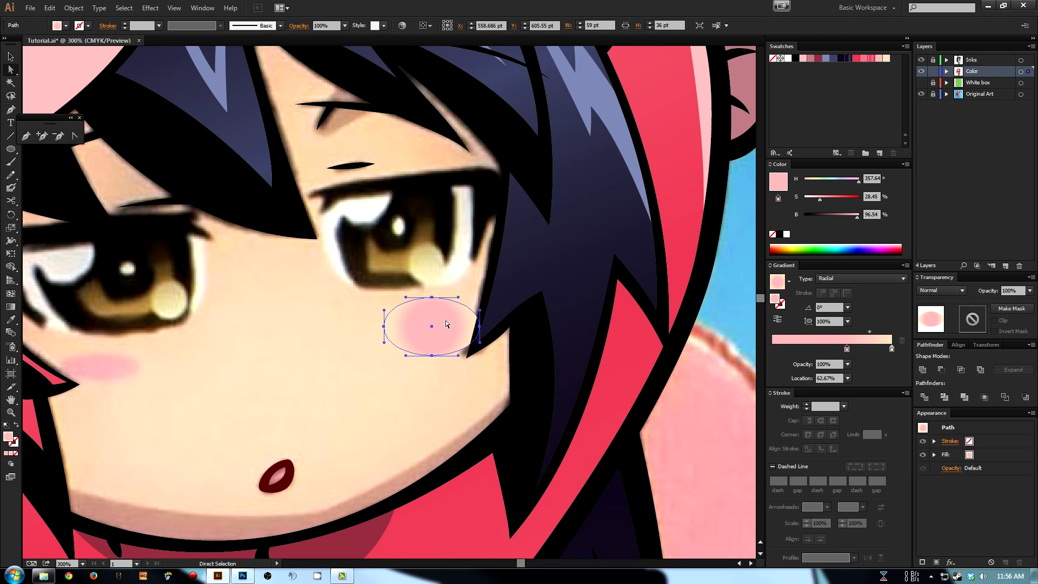
- Stretch the radial gradient to the ellipse's width, flatten it to an aspect ratio of about 55.6%, and deselect
{"action": "key", "text": "g"}
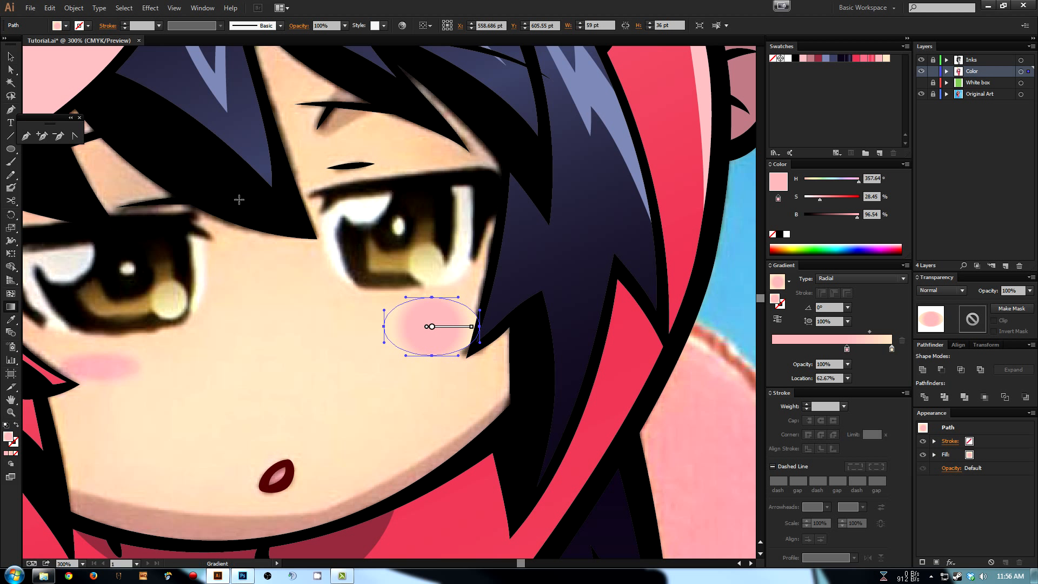
{"action": "mouse_move", "coordinate": [472, 328]}
{"action": "left_click_drag", "start_coordinate": [472, 327], "coordinate": [477, 327]}
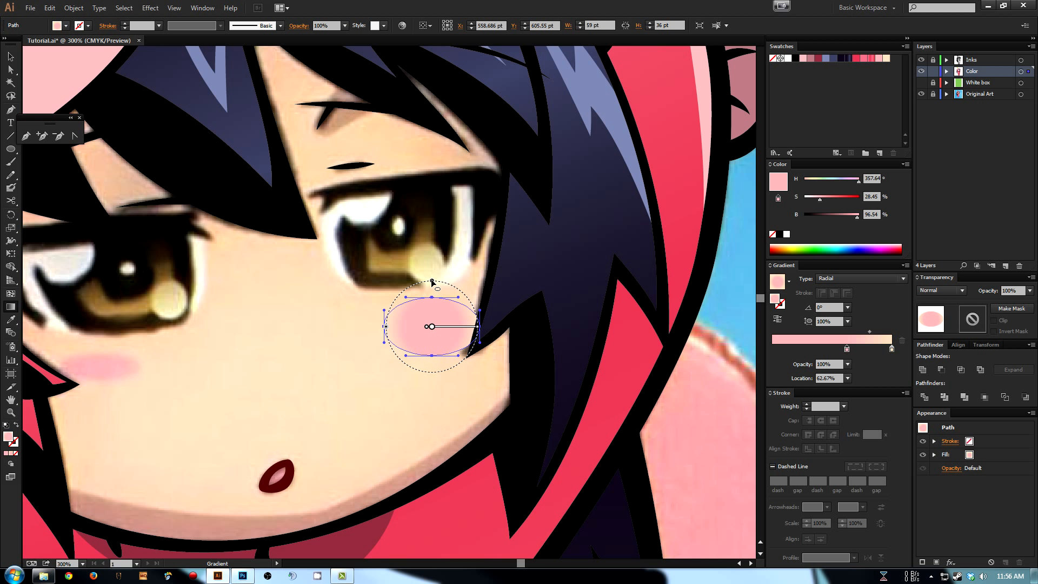
{"action": "left_click_drag", "start_coordinate": [432, 282], "coordinate": [429, 300]}
{"action": "key", "text": "a"}
{"action": "left_click", "coordinate": [360, 344]}
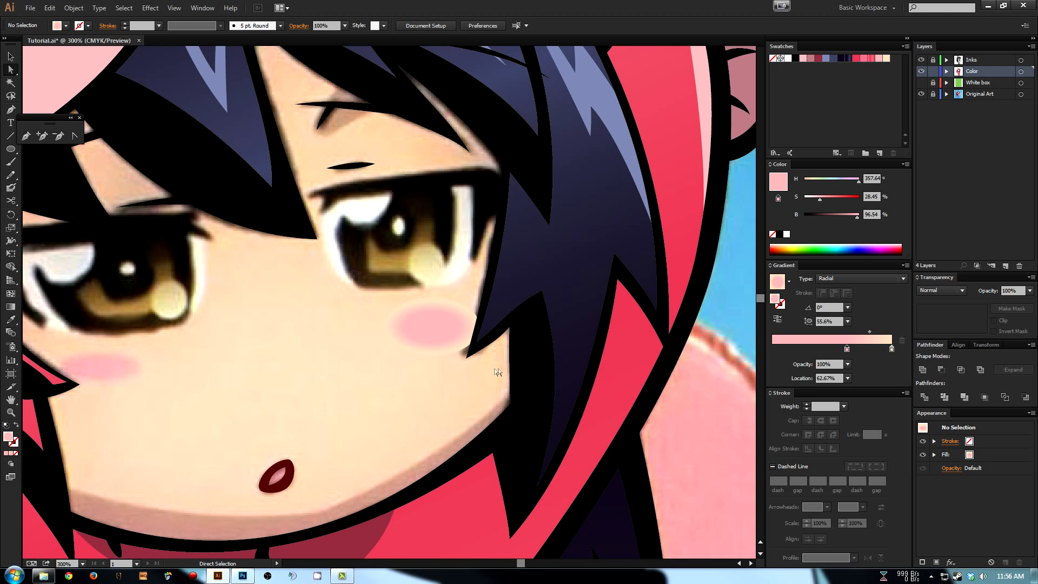
- Hide the Original Art layer and examine the blush ellipse's gradient and skin-tone edge up close
{"action": "left_click", "coordinate": [920, 94]}
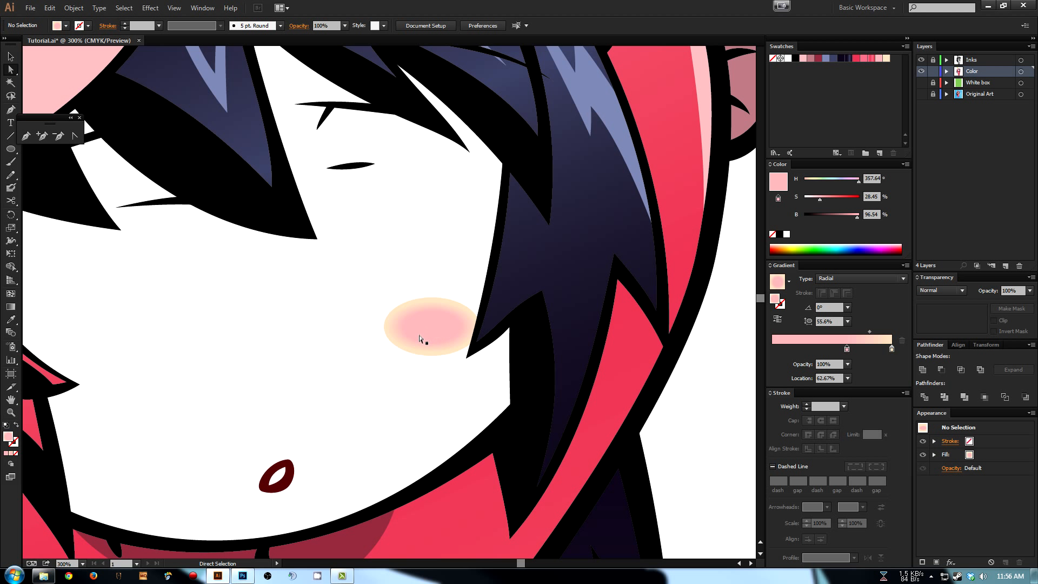
{"action": "left_click", "coordinate": [448, 318]}
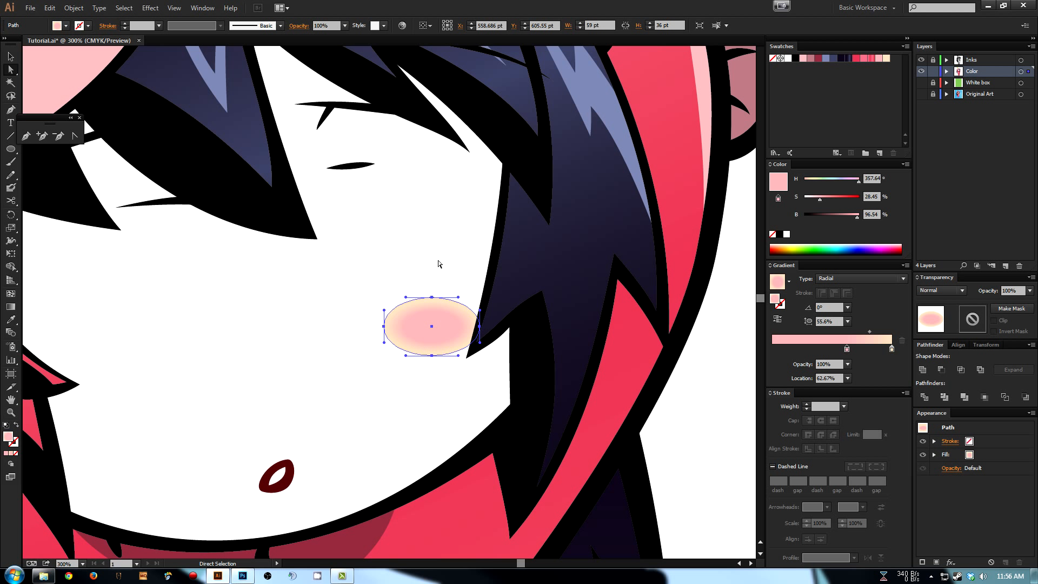
{"action": "key", "text": "z"}
{"action": "left_click_drag", "start_coordinate": [408, 288], "coordinate": [452, 329]}
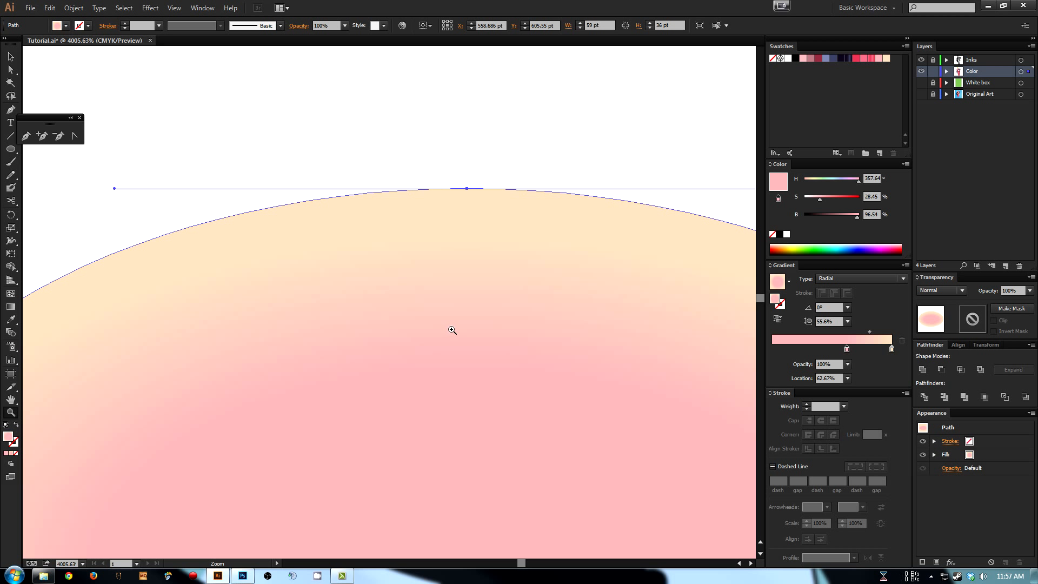
{"action": "left_click_drag", "start_coordinate": [393, 247], "coordinate": [548, 384]}
{"action": "left_click_drag", "start_coordinate": [360, 248], "coordinate": [540, 385]}
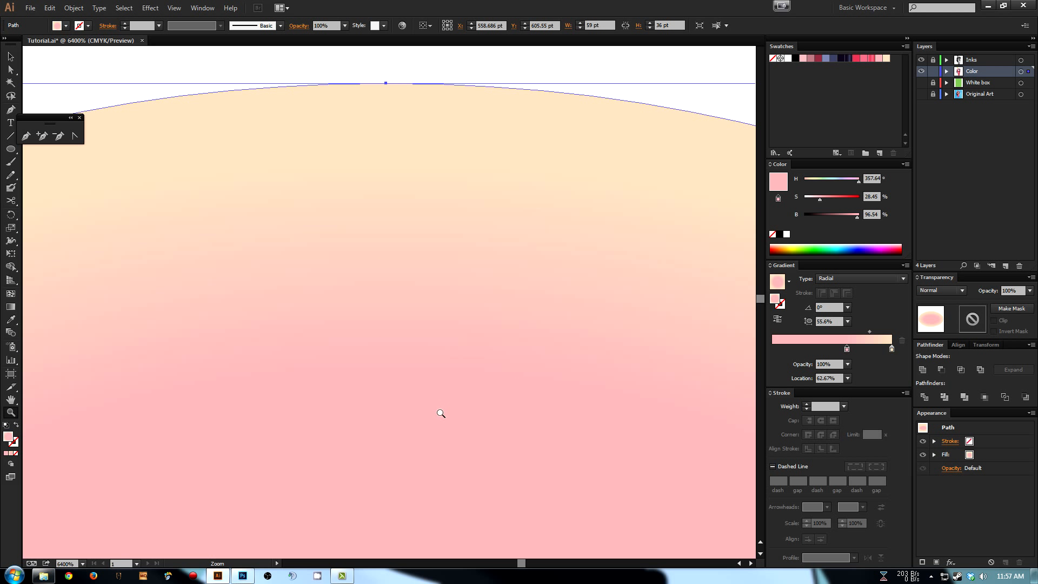
{"action": "key", "text": "ctrl+minus"}
{"action": "key", "text": "ctrl+minus"}
{"action": "key", "text": "ctrl+minus"}
{"action": "key", "text": "ctrl+minus"}
{"action": "key", "text": "ctrl+minus"}
{"action": "key", "text": "ctrl+minus"}
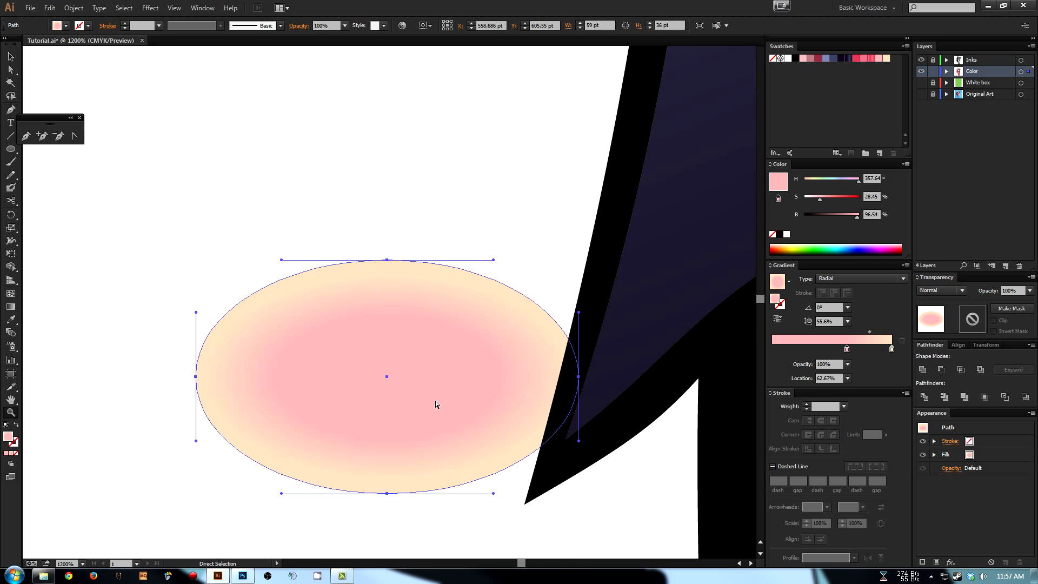
{"action": "key", "text": "ctrl+minus"}
{"action": "key", "text": "ctrl+minus"}
{"action": "key", "text": "ctrl+minus"}
{"action": "key", "text": "ctrl+minus"}
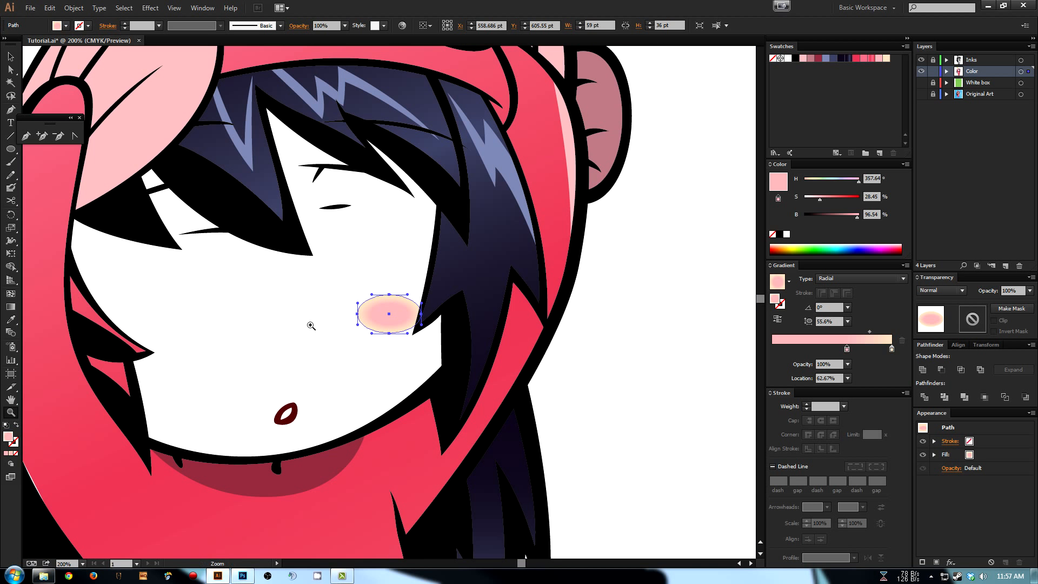
{"action": "left_click_drag", "start_coordinate": [311, 326], "coordinate": [371, 327]}
{"action": "key", "text": "a"}
{"action": "left_click", "coordinate": [350, 325]}
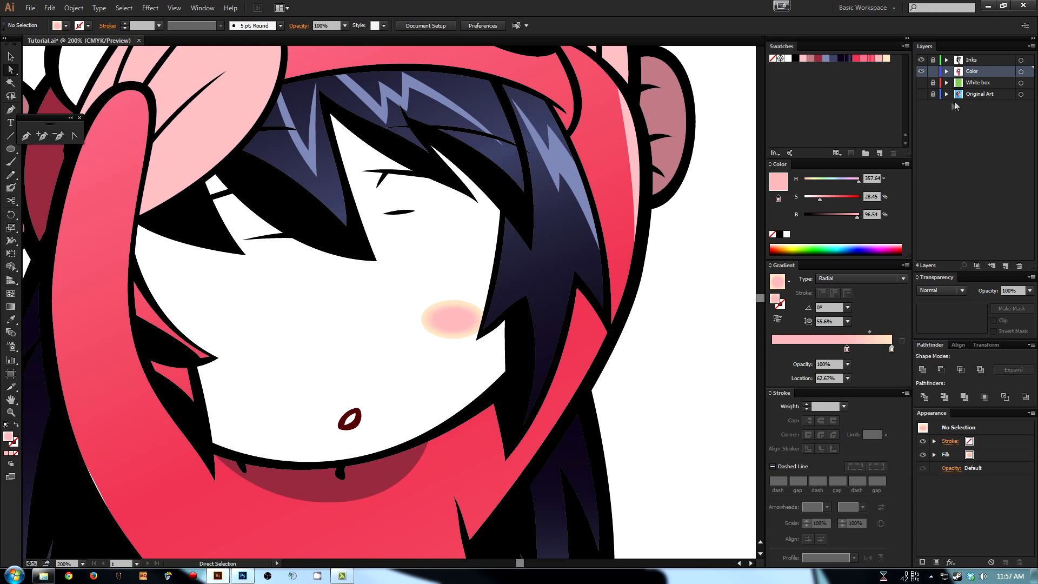
- Show the Original Art layer and compare the blush with the original by temporarily hiding the Color layer
{"action": "left_click", "coordinate": [920, 94]}
{"action": "left_click_drag", "start_coordinate": [410, 346], "coordinate": [461, 371]}
{"action": "left_click_drag", "start_coordinate": [415, 401], "coordinate": [432, 397]}
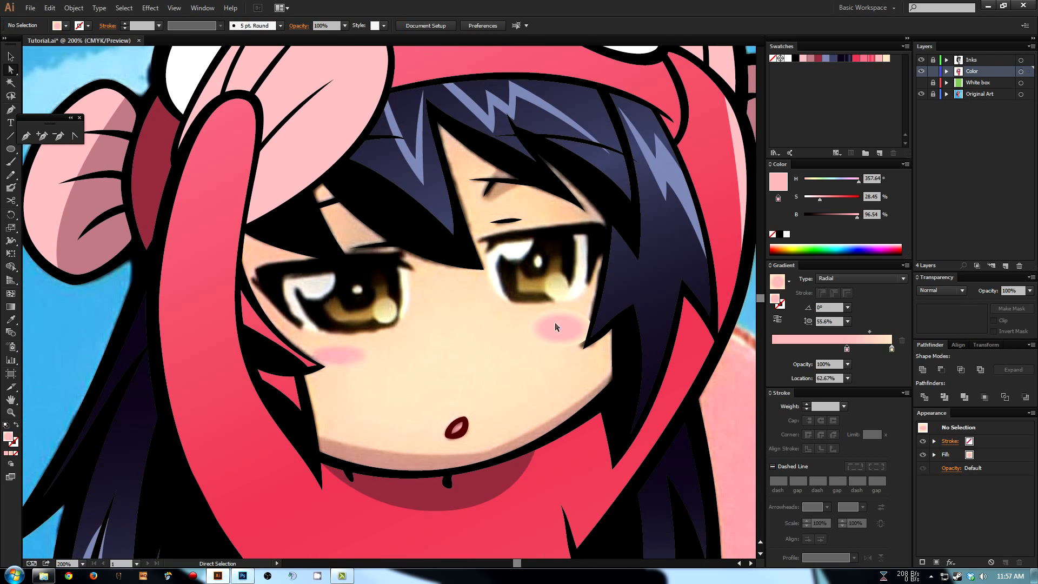
{"action": "left_click", "coordinate": [555, 322]}
{"action": "left_click", "coordinate": [920, 71]}
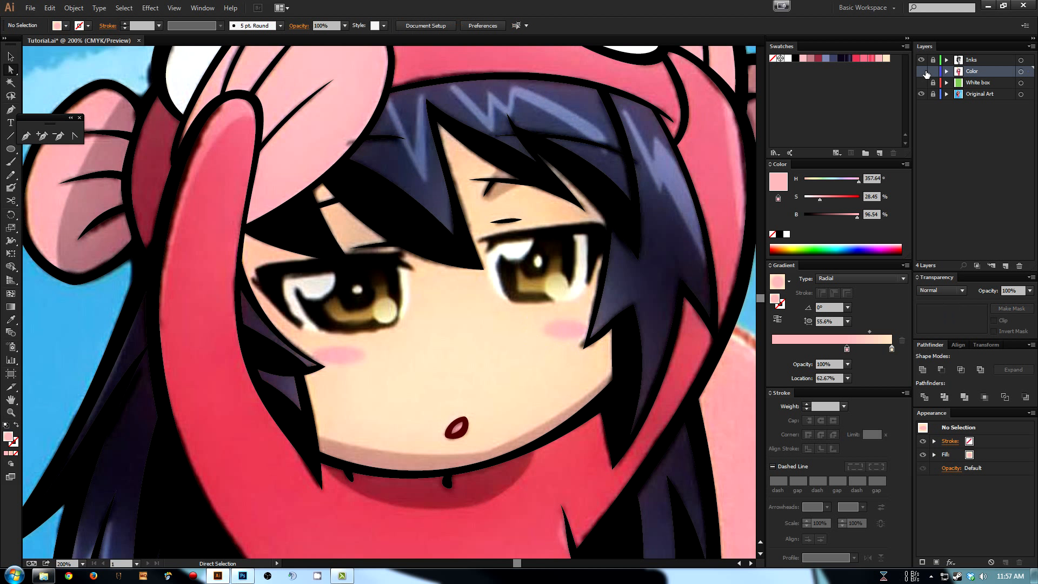
{"action": "left_click", "coordinate": [921, 71]}
- Flatten the blush ellipse's radial gradient further to an aspect ratio of about 47% and deselect it
{"action": "left_click", "coordinate": [571, 332]}
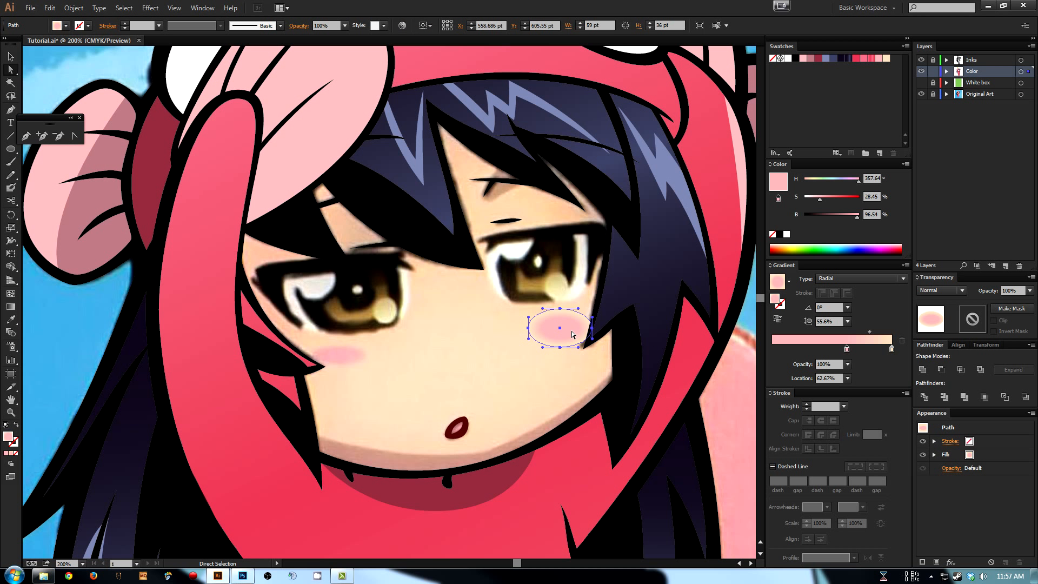
{"action": "key", "text": "g"}
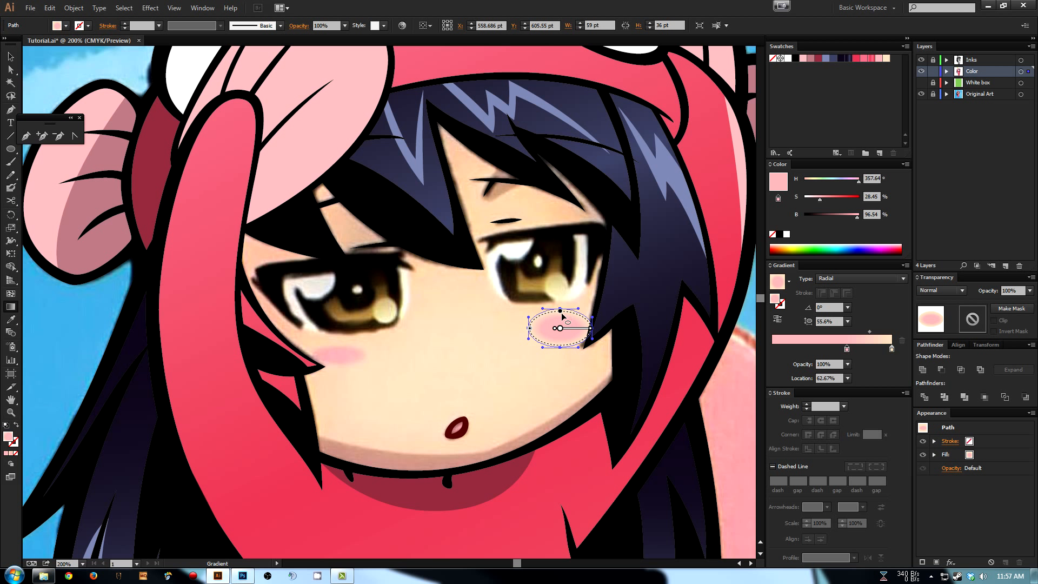
{"action": "left_click_drag", "start_coordinate": [560, 311], "coordinate": [585, 329]}
{"action": "key", "text": "a"}
{"action": "key", "text": "ctrl+shift+a"}
- Duplicate the gradient blush ellipse onto the other cheek, just below the original blush there
{"action": "left_click_drag", "start_coordinate": [459, 336], "coordinate": [504, 349]}
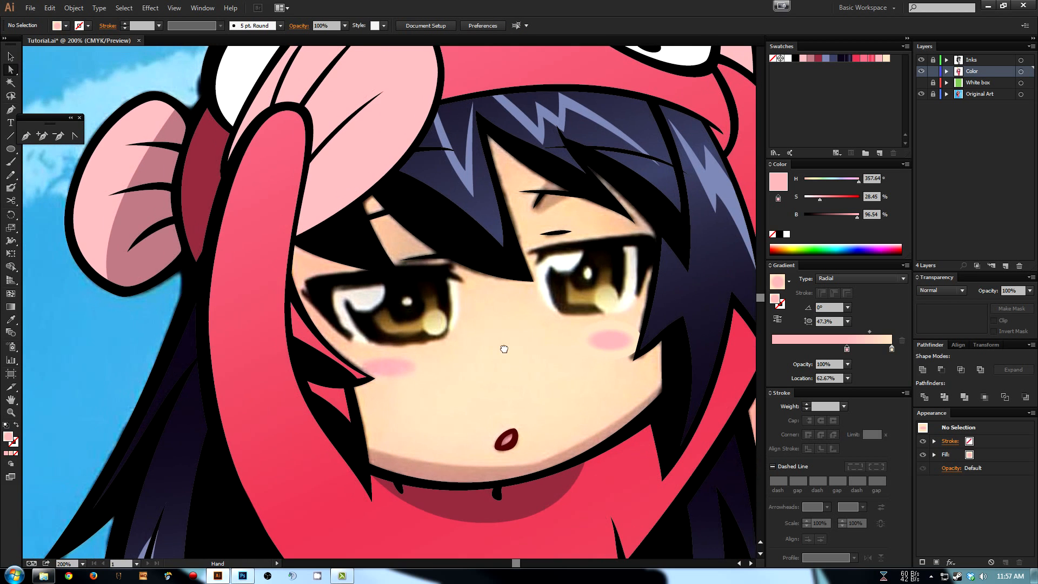
{"action": "left_click_drag", "start_coordinate": [426, 366], "coordinate": [456, 367]}
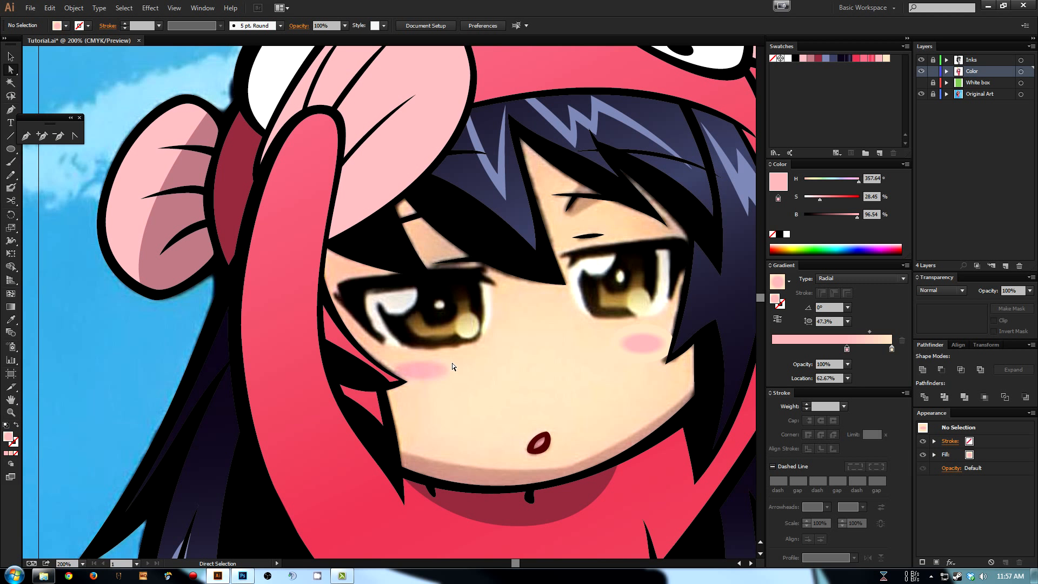
{"action": "left_click_drag", "start_coordinate": [572, 310], "coordinate": [509, 266]}
{"action": "left_click_drag", "start_coordinate": [476, 355], "coordinate": [494, 331]}
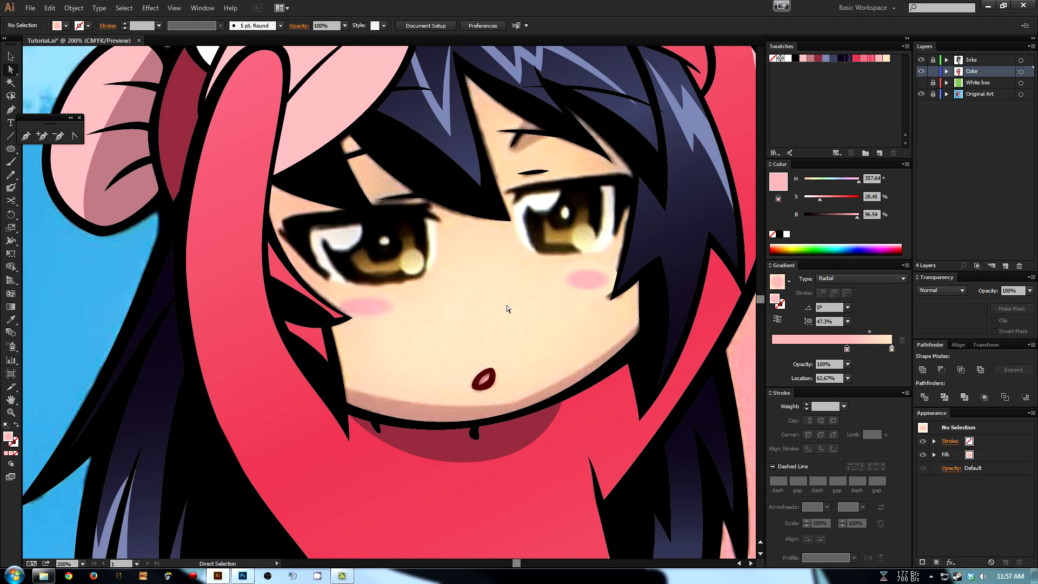
{"action": "left_click_drag", "start_coordinate": [405, 338], "coordinate": [433, 338]}
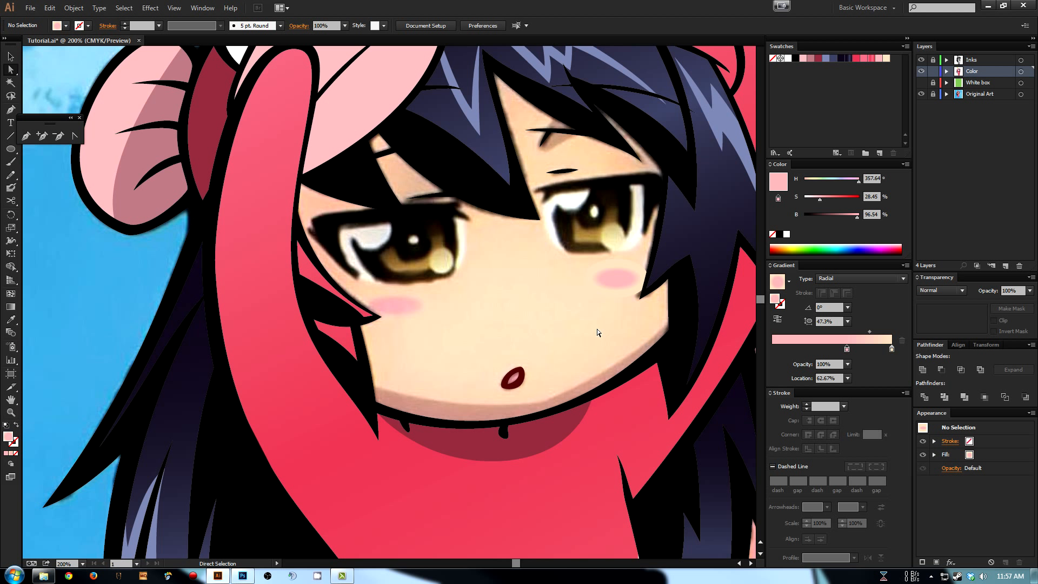
{"action": "left_click", "coordinate": [631, 278]}
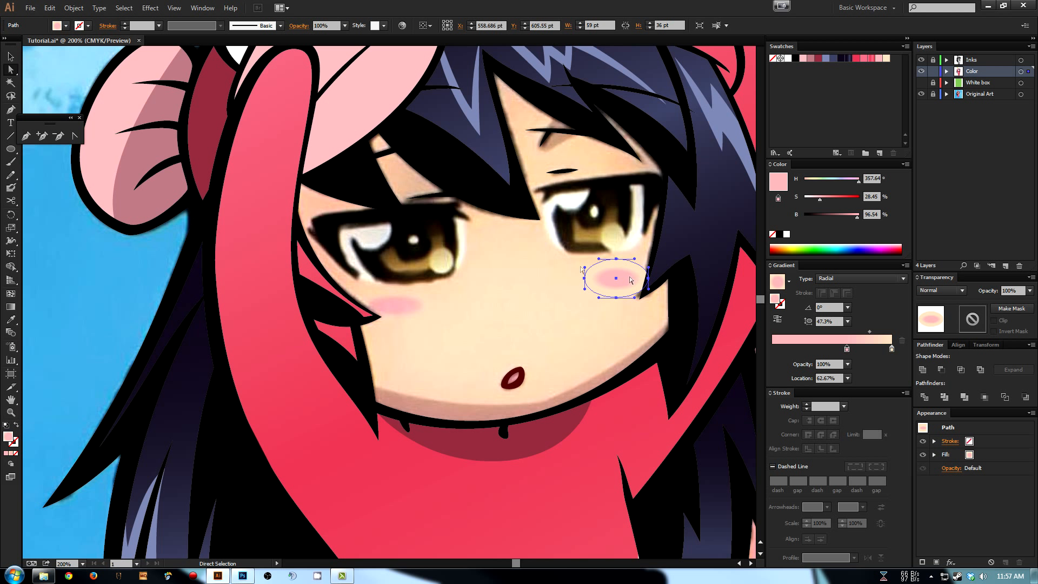
{"action": "left_click", "coordinate": [10, 56]}
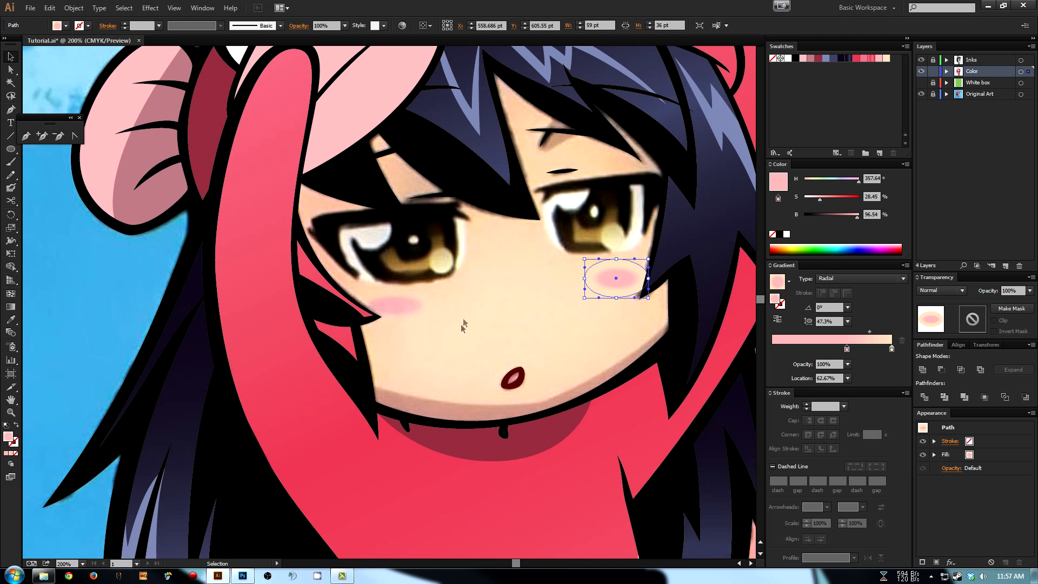
{"action": "key", "text": "a"}
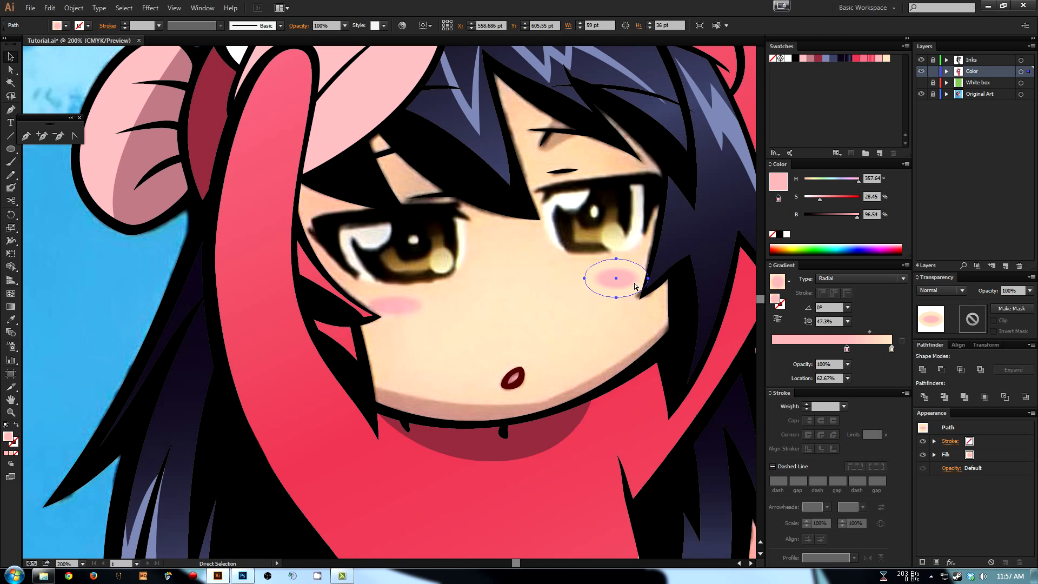
{"action": "key", "text": "v"}
{"action": "left_click_drag", "start_coordinate": [397, 305], "coordinate": [453, 347]}
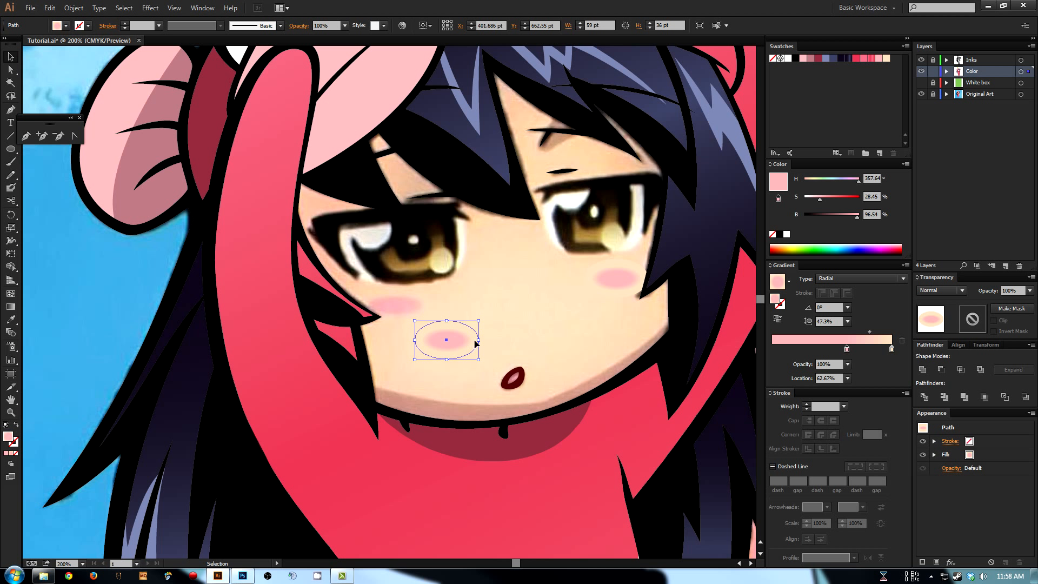
- Widen the copied ellipse to about 88.5 pt, move it over the original blush beside the hair strand, and deselect
{"action": "left_click_drag", "start_coordinate": [483, 345], "coordinate": [418, 310]}
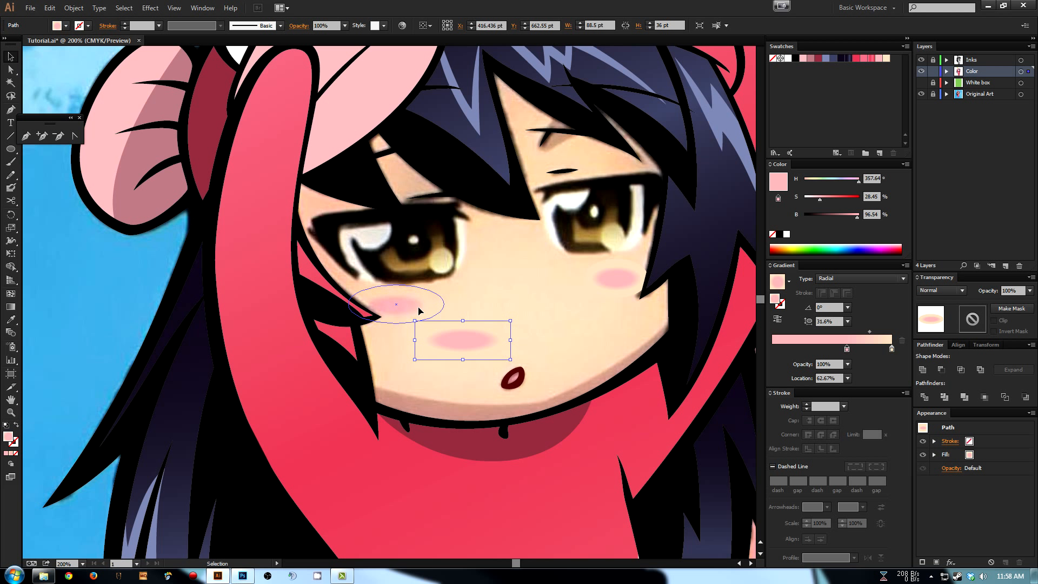
{"action": "key", "text": "p"}
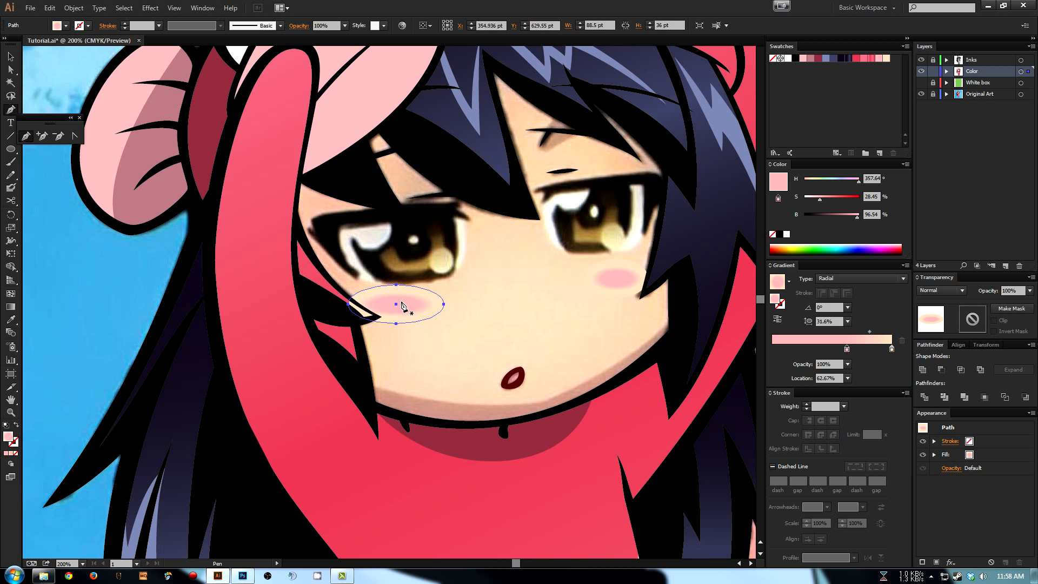
{"action": "key", "text": "ctrl"}
{"action": "key", "text": "v"}
{"action": "left_click", "coordinate": [631, 282]}
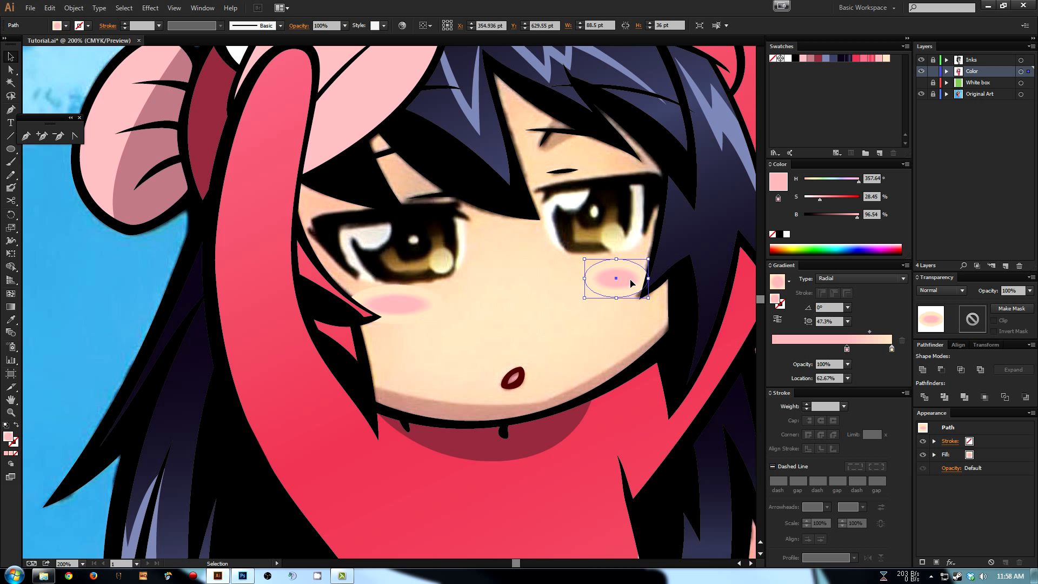
{"action": "left_click", "coordinate": [453, 311]}
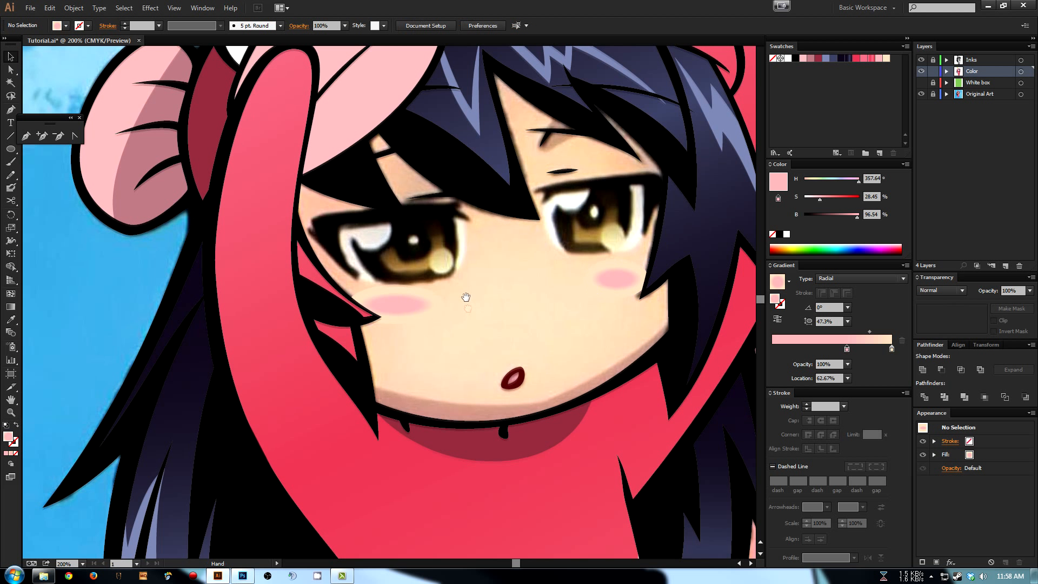
{"action": "left_click_drag", "start_coordinate": [463, 301], "coordinate": [458, 343]}
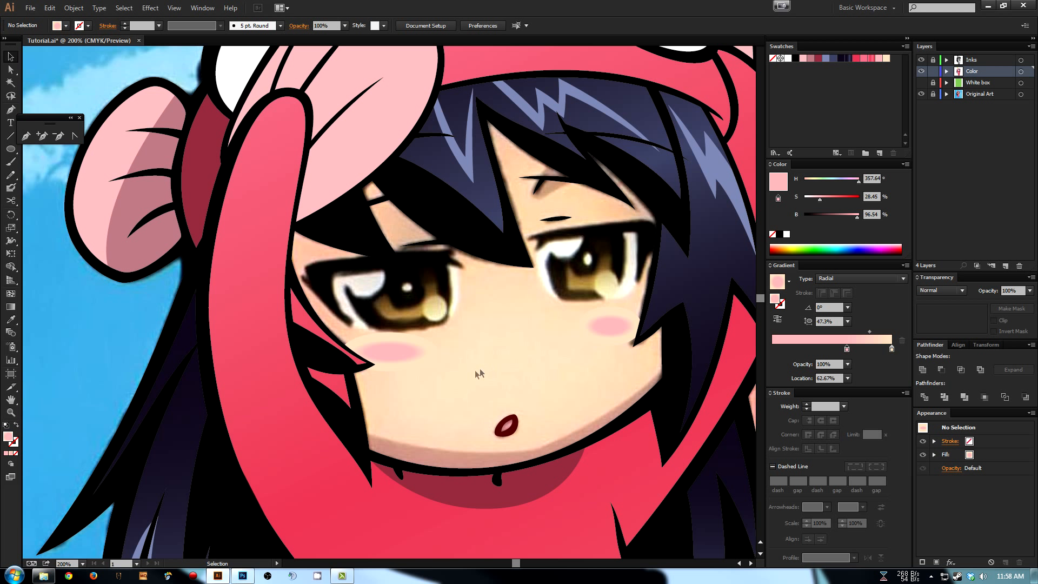
- Sample the chin's darker skin tone and draw the chin shadow's upper edge with the Pen tool, refining the curve to match the artwork
{"action": "key", "text": "i"}
{"action": "left_click", "coordinate": [456, 464]}
{"action": "key", "text": "p"}
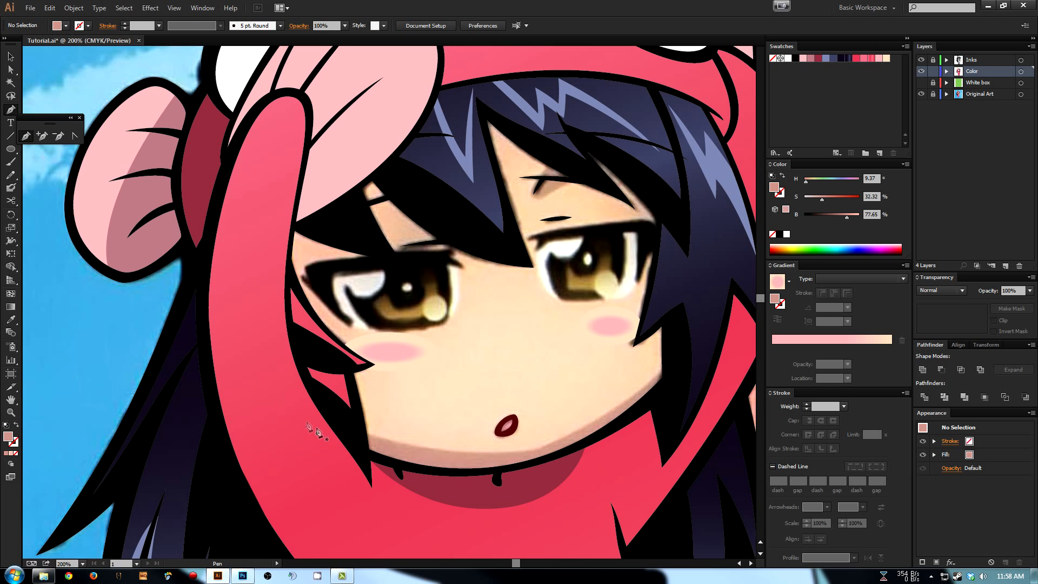
{"action": "left_click", "coordinate": [354, 428]}
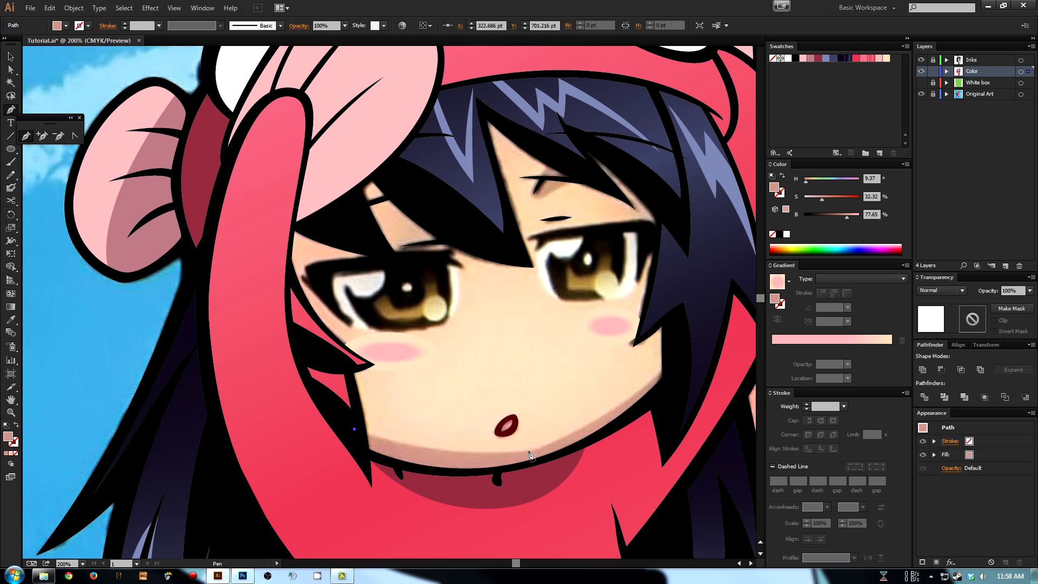
{"action": "mouse_move", "coordinate": [533, 448]}
{"action": "left_mouse_down"}
{"action": "mouse_move", "coordinate": [596, 435]}
{"action": "mouse_move", "coordinate": [570, 442]}
{"action": "left_mouse_up"}
{"action": "left_click", "coordinate": [668, 364]}
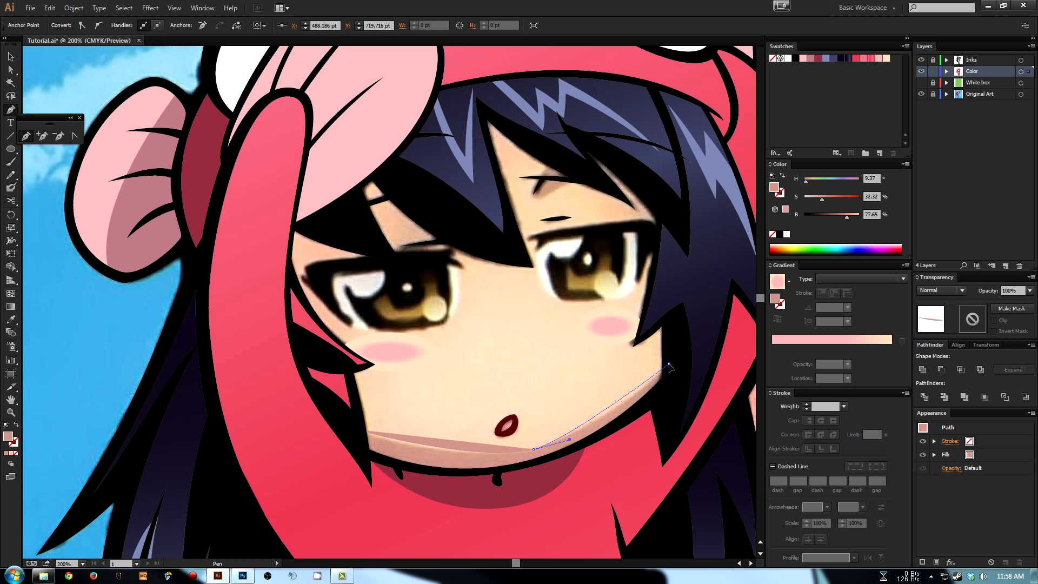
{"action": "key", "text": "a"}
{"action": "left_click_drag", "start_coordinate": [571, 442], "coordinate": [587, 435]}
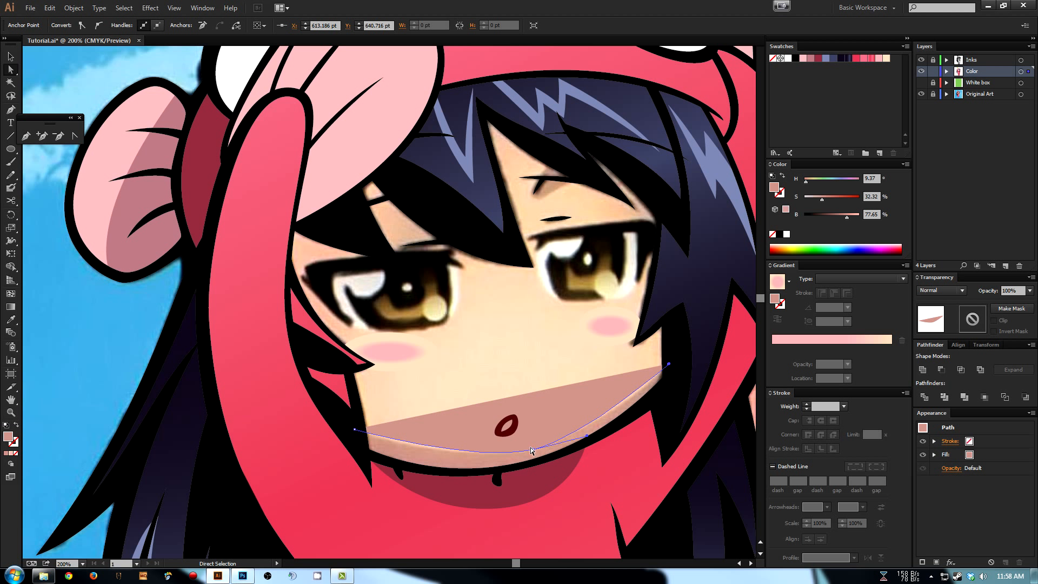
{"action": "left_click", "coordinate": [535, 450]}
{"action": "left_click_drag", "start_coordinate": [587, 436], "coordinate": [595, 438]}
- Continue the chin shadow path along the inked jawline, close it at its starting point, and deselect it
{"action": "key", "text": "p"}
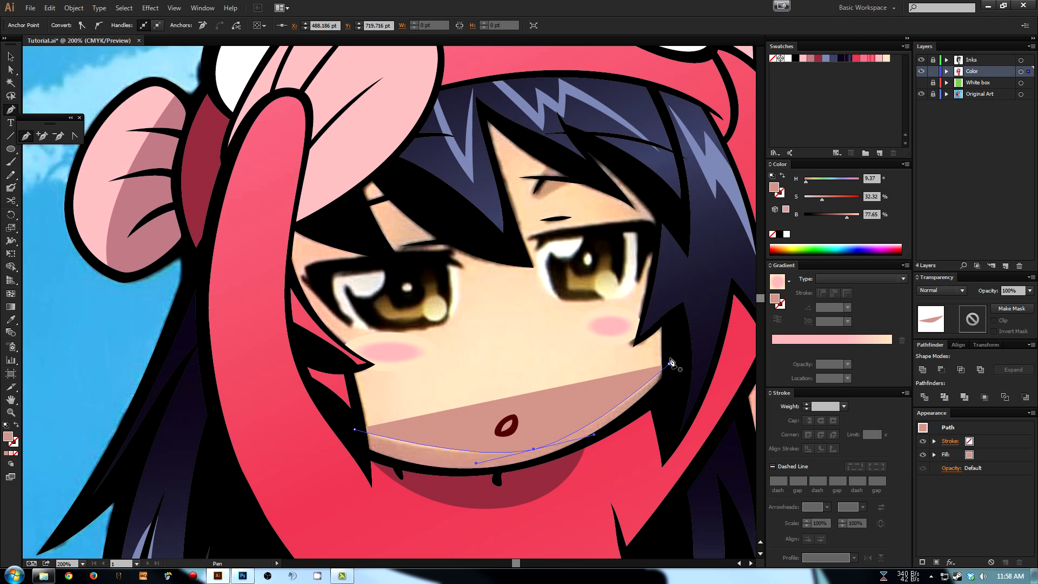
{"action": "left_click", "coordinate": [669, 365]}
{"action": "left_click", "coordinate": [666, 386]}
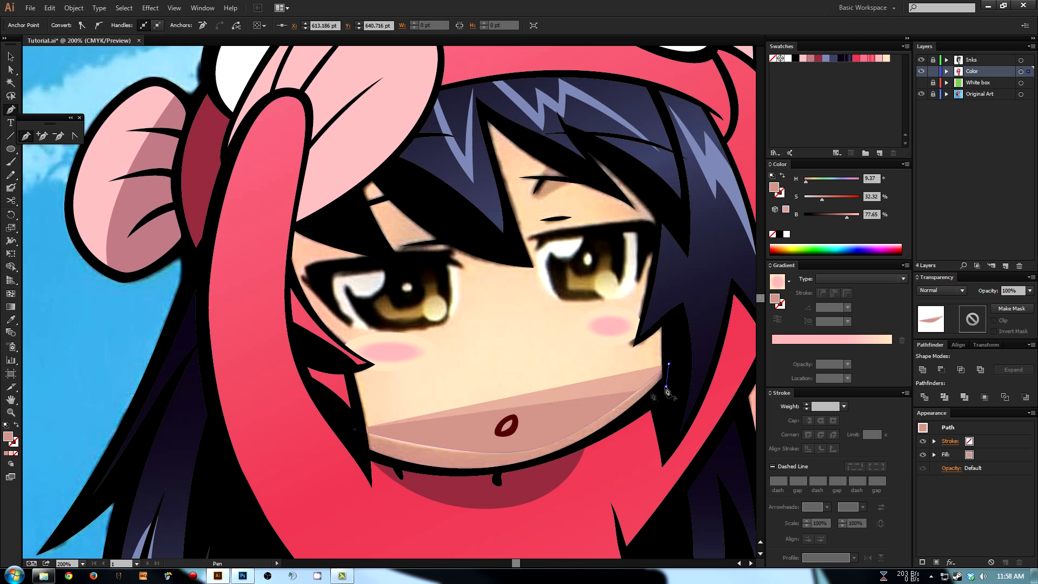
{"action": "left_click_drag", "start_coordinate": [532, 464], "coordinate": [485, 472]}
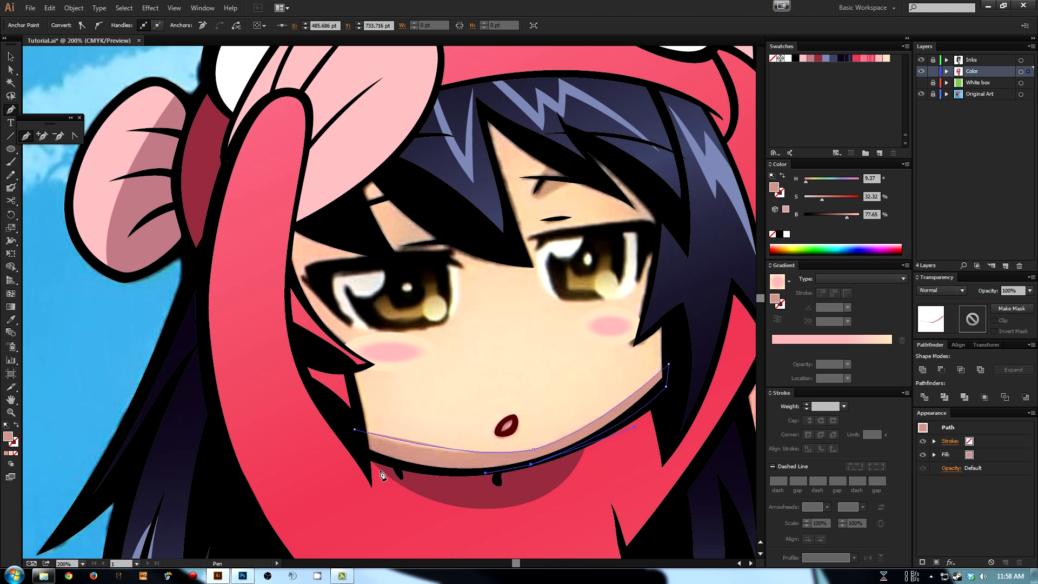
{"action": "left_click_drag", "start_coordinate": [358, 450], "coordinate": [278, 419]}
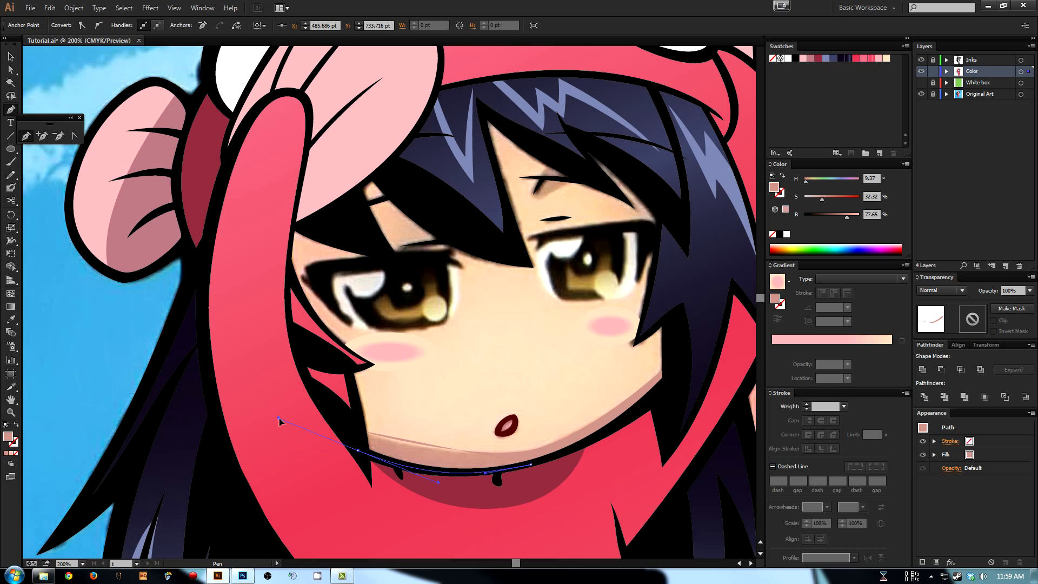
{"action": "left_click_drag", "start_coordinate": [361, 440], "coordinate": [361, 439]}
{"action": "left_click", "coordinate": [356, 431]}
{"action": "key", "text": "a"}
{"action": "left_click", "coordinate": [466, 375]}
- Draw a small closed shadow shape in the same tone under the crease between the eyebrow and hair, and deselect it
{"action": "left_click_drag", "start_coordinate": [468, 374], "coordinate": [465, 407]}
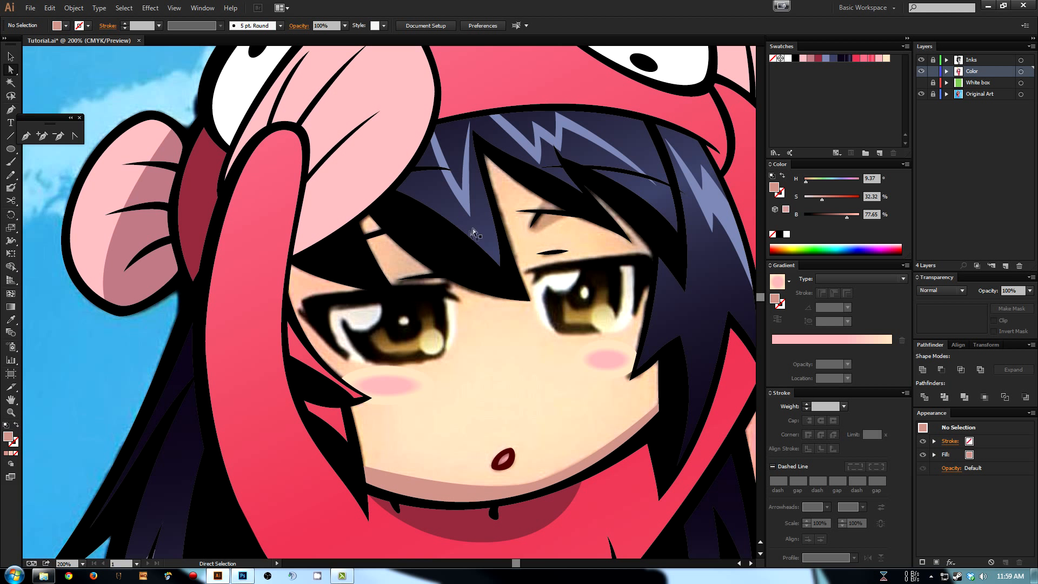
{"action": "left_click_drag", "start_coordinate": [470, 234], "coordinate": [501, 225]}
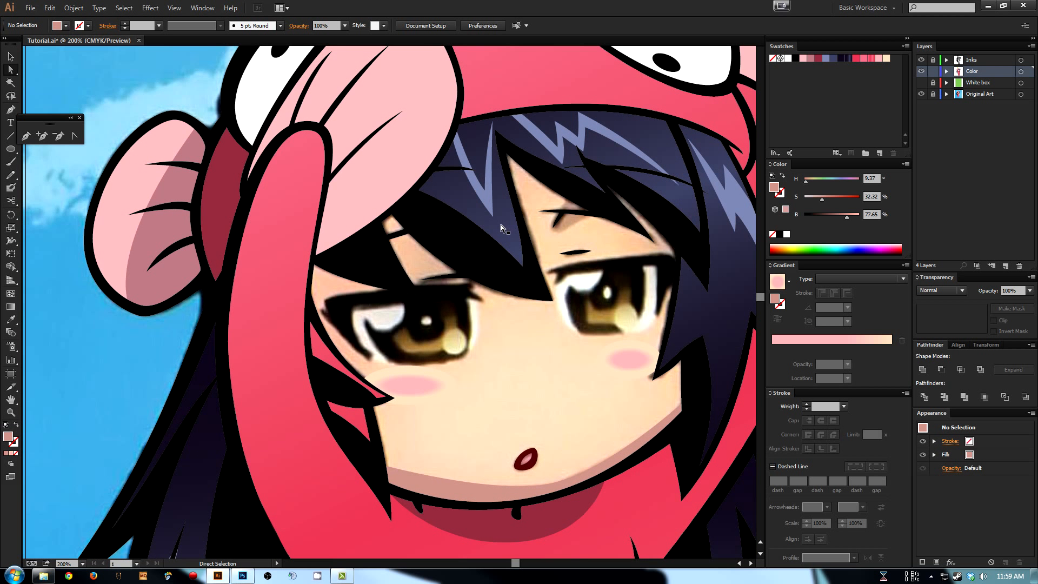
{"action": "key", "text": "p"}
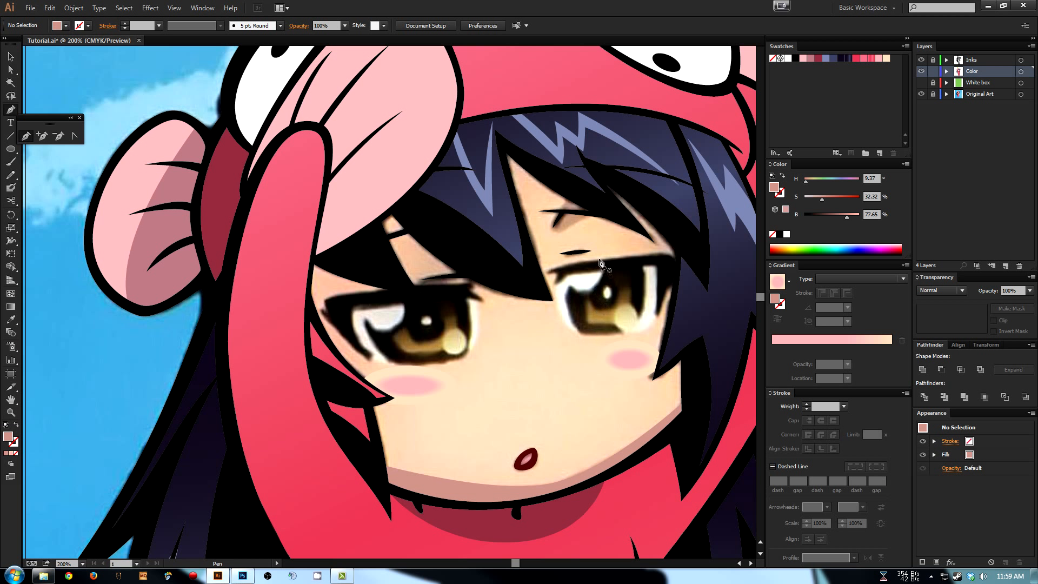
{"action": "left_click", "coordinate": [572, 198]}
{"action": "left_click", "coordinate": [551, 229]}
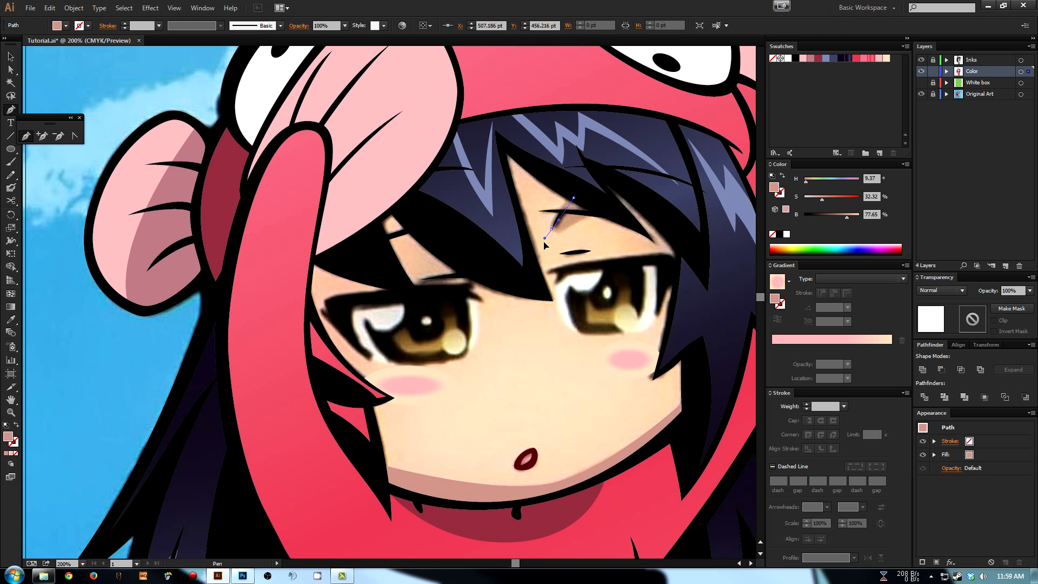
{"action": "left_click", "coordinate": [573, 232]}
{"action": "left_click_drag", "start_coordinate": [572, 232], "coordinate": [641, 225]}
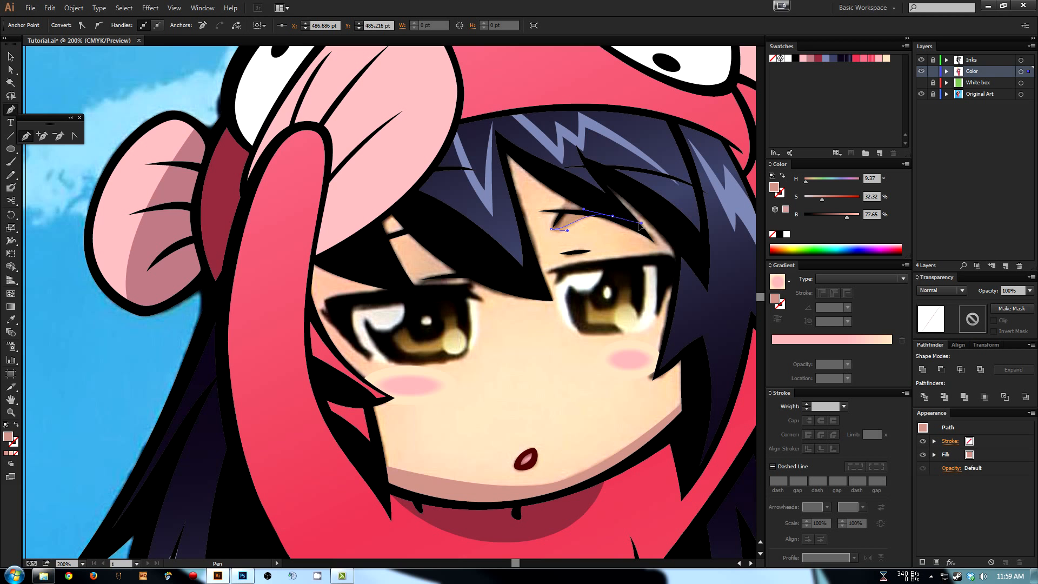
{"action": "left_click", "coordinate": [574, 198]}
{"action": "left_click", "coordinate": [574, 198]}
{"action": "key", "text": "a"}
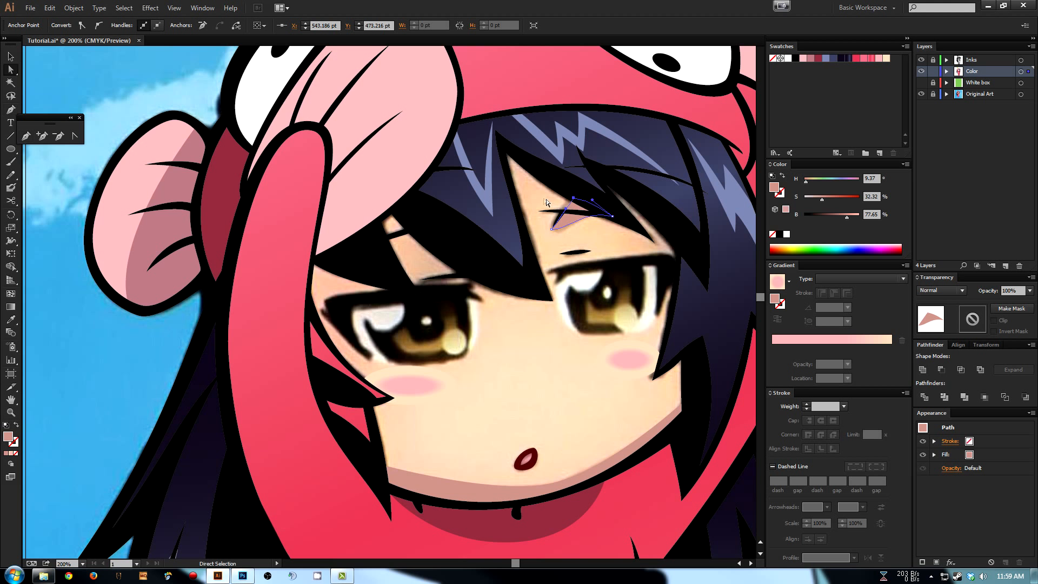
{"action": "left_click", "coordinate": [545, 200]}
- Hide the Original Art layer to check the coloring on the whole figure and face, and show the layer again
{"action": "left_click_drag", "start_coordinate": [526, 232], "coordinate": [533, 209]}
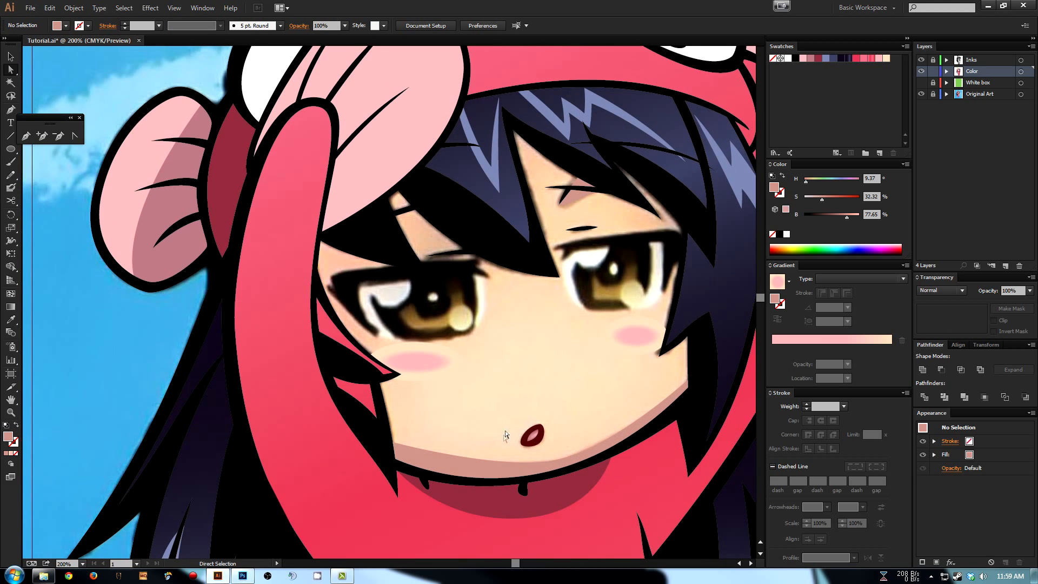
{"action": "left_click", "coordinate": [922, 94]}
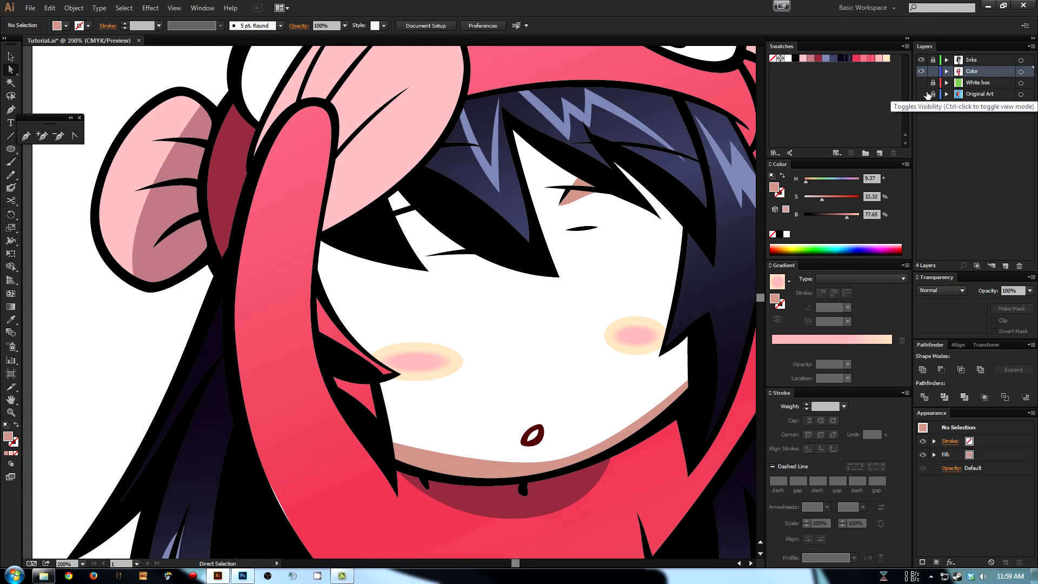
{"action": "key", "text": "ctrl+0"}
{"action": "key", "text": "ctrl+minus"}
{"action": "key", "text": "z"}
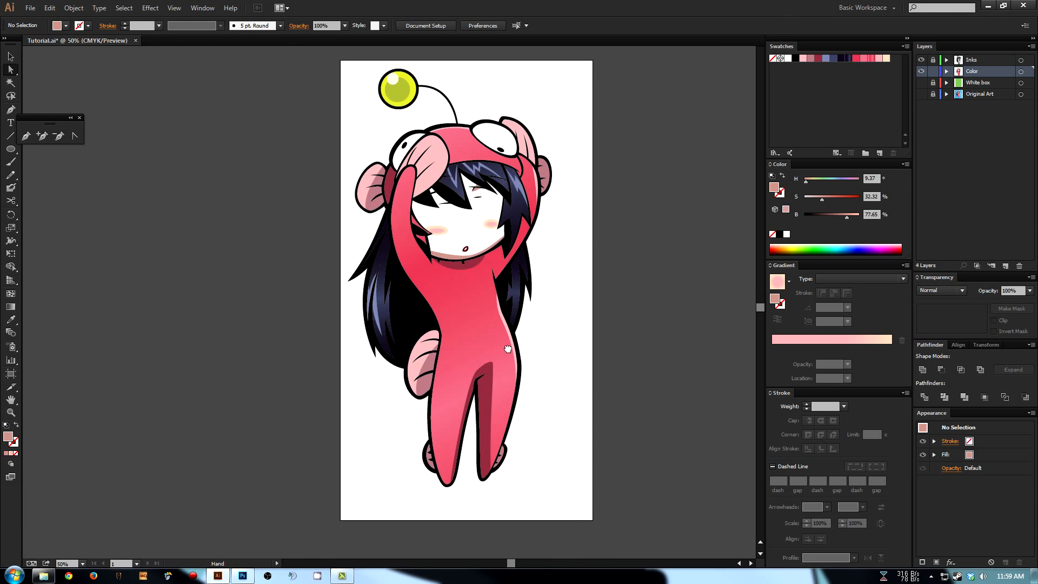
{"action": "scroll", "coordinate": [442, 226], "scroll_direction": "up", "scroll_amount": 2}
{"action": "left_click_drag", "start_coordinate": [367, 182], "coordinate": [597, 351]}
{"action": "key", "text": "space"}
{"action": "left_click_drag", "start_coordinate": [561, 290], "coordinate": [630, 284]}
{"action": "left_click", "coordinate": [922, 94]}
{"action": "key", "text": "space"}
{"action": "left_click_drag", "start_coordinate": [496, 386], "coordinate": [520, 350]}
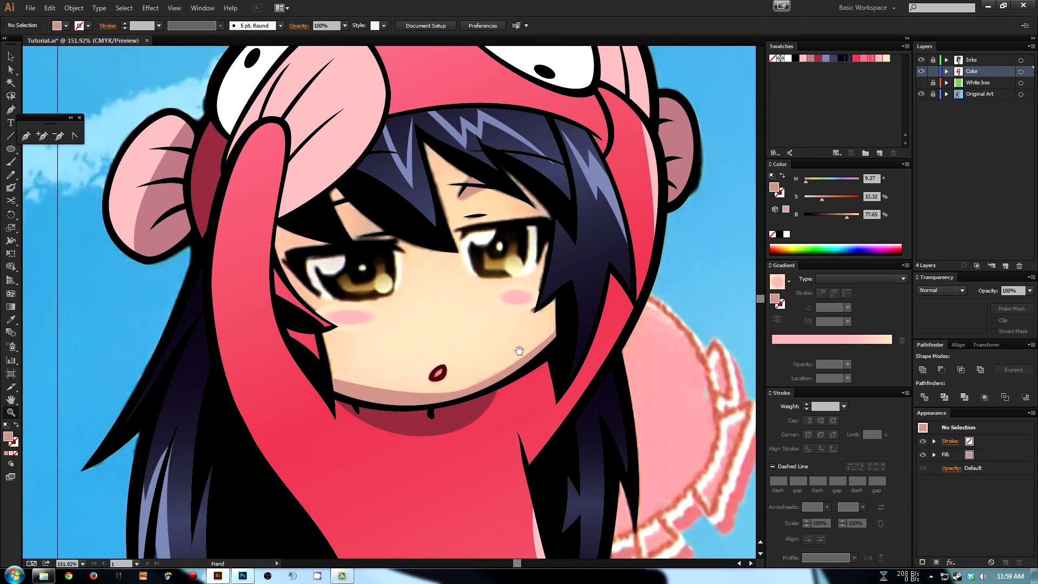
{"action": "key", "text": "a"}
{"action": "key", "text": "space"}
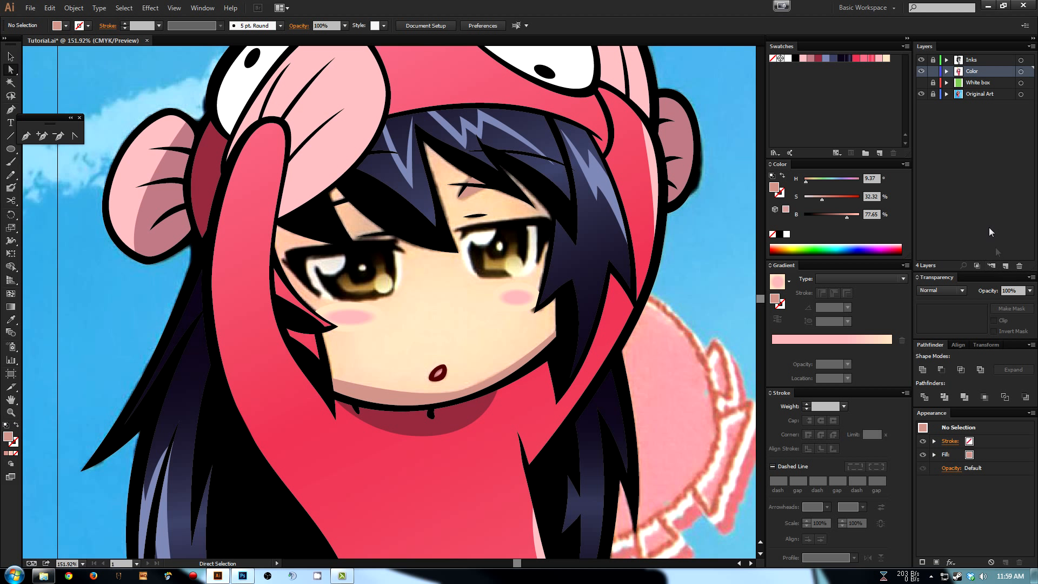
- Lock the Color layer and create a new layer above it named eyes
{"action": "left_click", "coordinate": [932, 72]}
{"action": "left_click", "coordinate": [1005, 266]}
{"action": "double_click", "coordinate": [982, 72]}
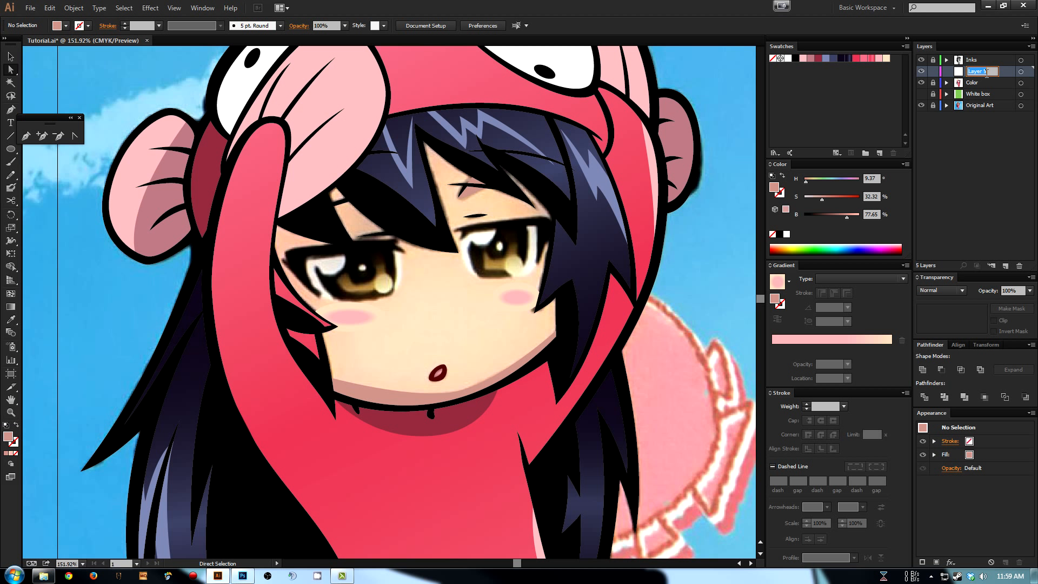
{"action": "type", "text": "eyes"}
{"action": "key", "text": "Return"}
- Examine the shapes and shading of both eyes up close in the original artwork
{"action": "left_click_drag", "start_coordinate": [382, 240], "coordinate": [421, 252]}
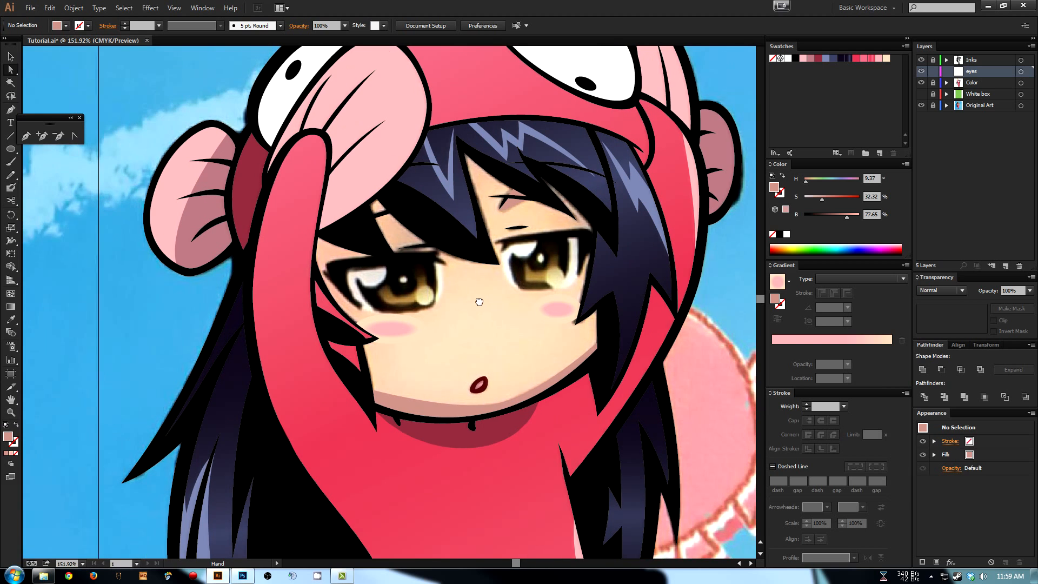
{"action": "key", "text": "z"}
{"action": "left_click_drag", "start_coordinate": [292, 198], "coordinate": [726, 416]}
{"action": "left_click_drag", "start_coordinate": [366, 299], "coordinate": [631, 297]}
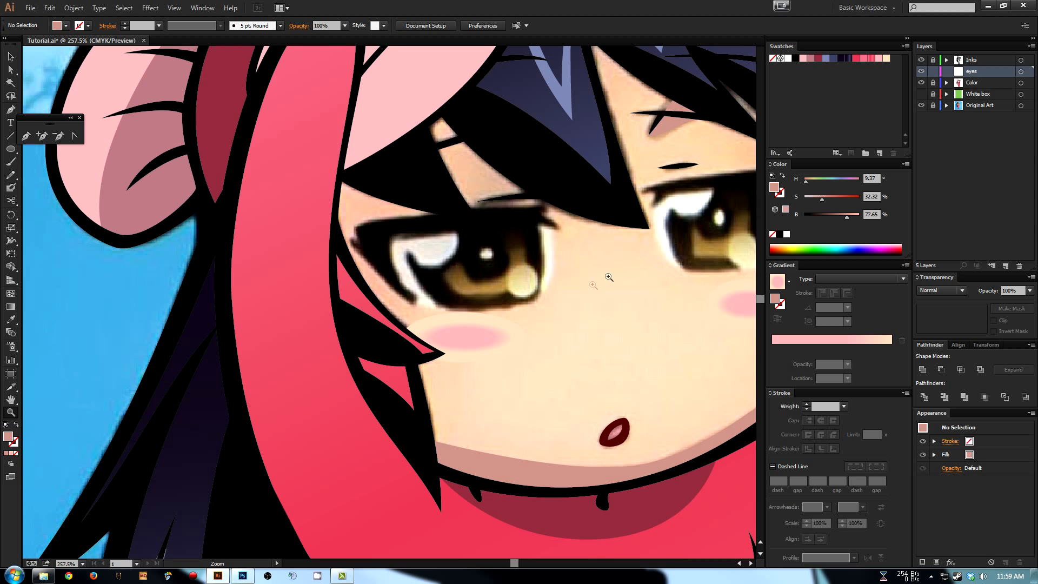
{"action": "left_click_drag", "start_coordinate": [470, 281], "coordinate": [464, 307]}
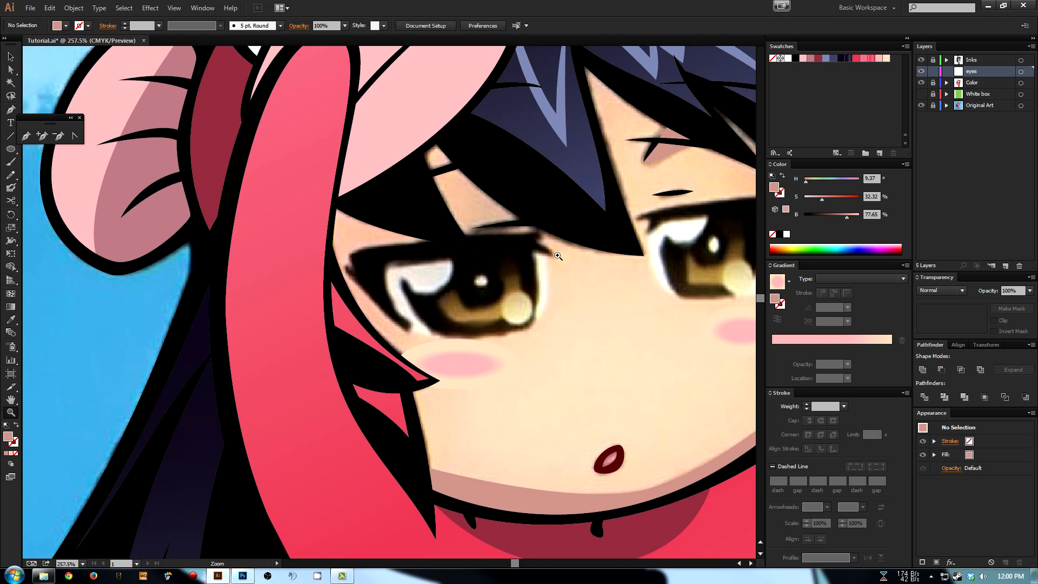
{"action": "left_click_drag", "start_coordinate": [535, 289], "coordinate": [454, 292]}
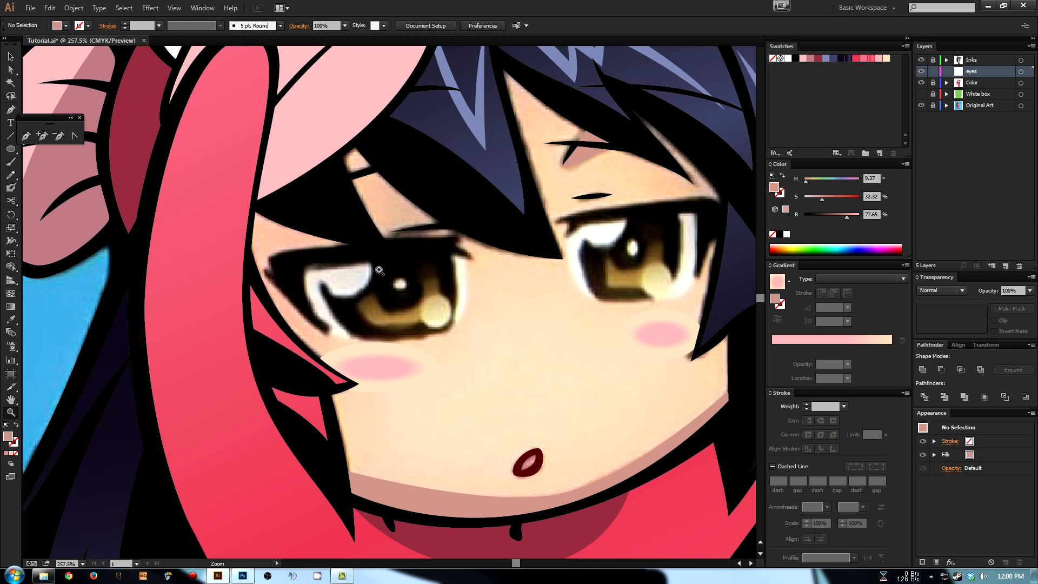
{"action": "left_click_drag", "start_coordinate": [357, 264], "coordinate": [377, 264]}
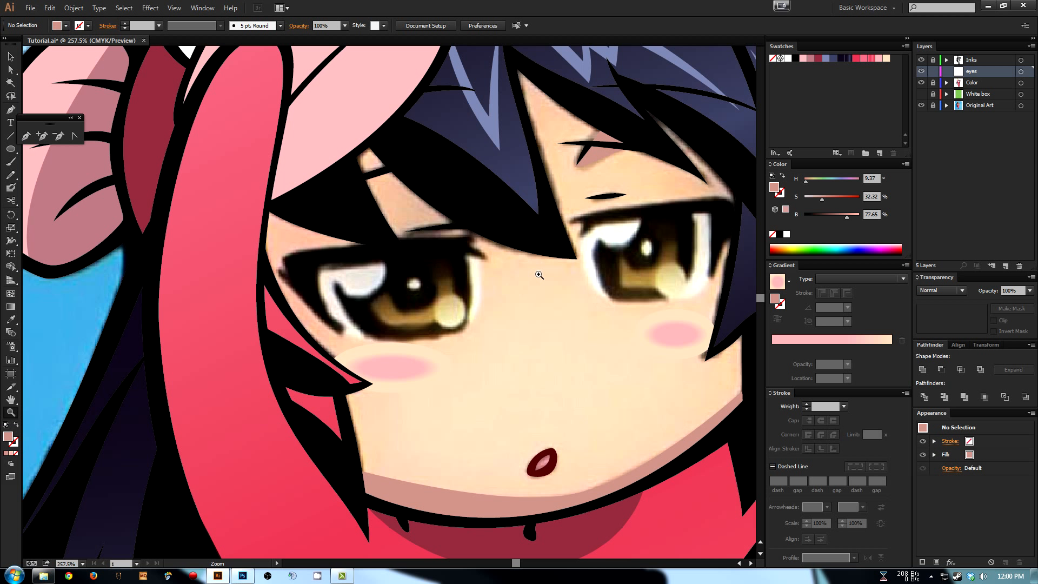
{"action": "left_click_drag", "start_coordinate": [473, 262], "coordinate": [437, 233]}
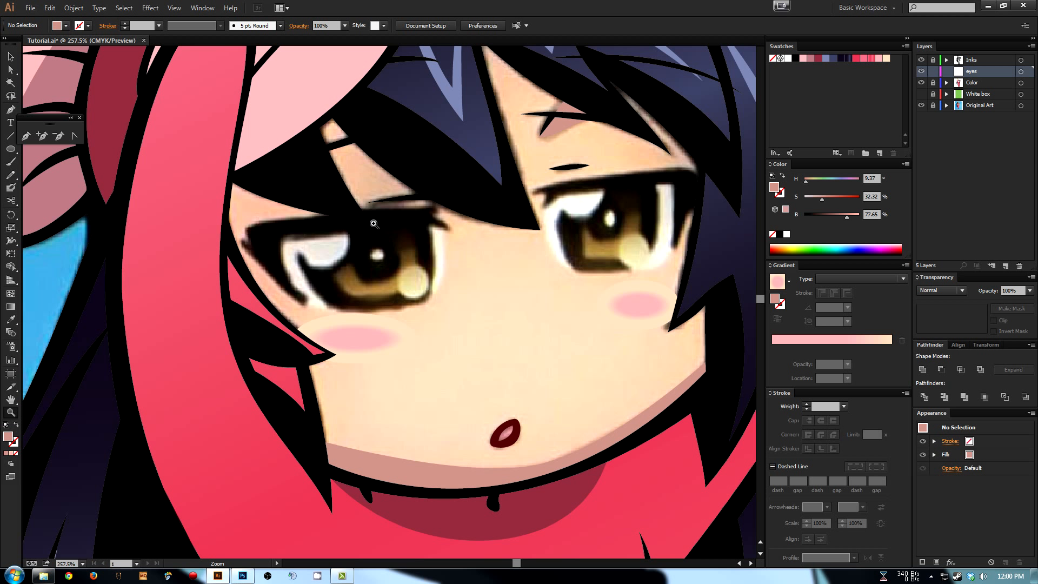
- Detach the shape tools as a floating palette and place it just below the floating pen tools
{"action": "left_click_drag", "start_coordinate": [10, 149], "coordinate": [130, 179]}
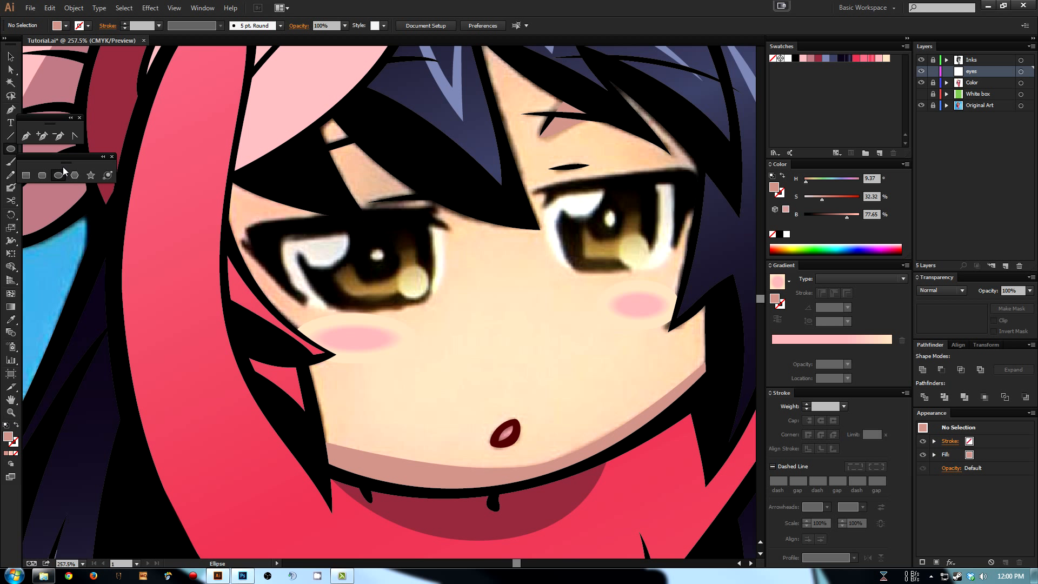
{"action": "left_click_drag", "start_coordinate": [63, 155], "coordinate": [77, 154]}
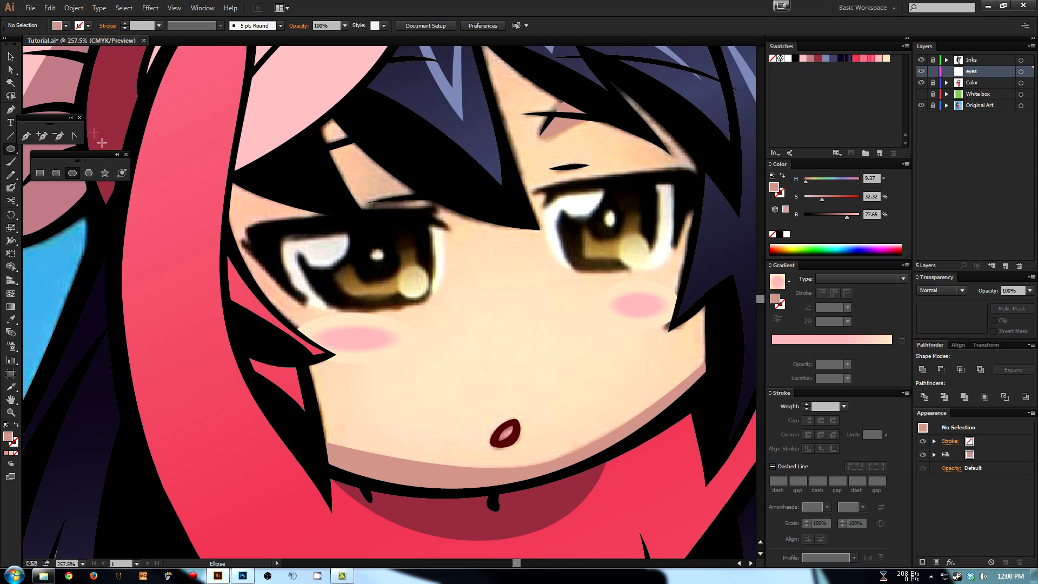
- Trace the outer edge of the upper lash line with the Pen tool on the eye nearest the raised arm
{"action": "key", "text": "p"}
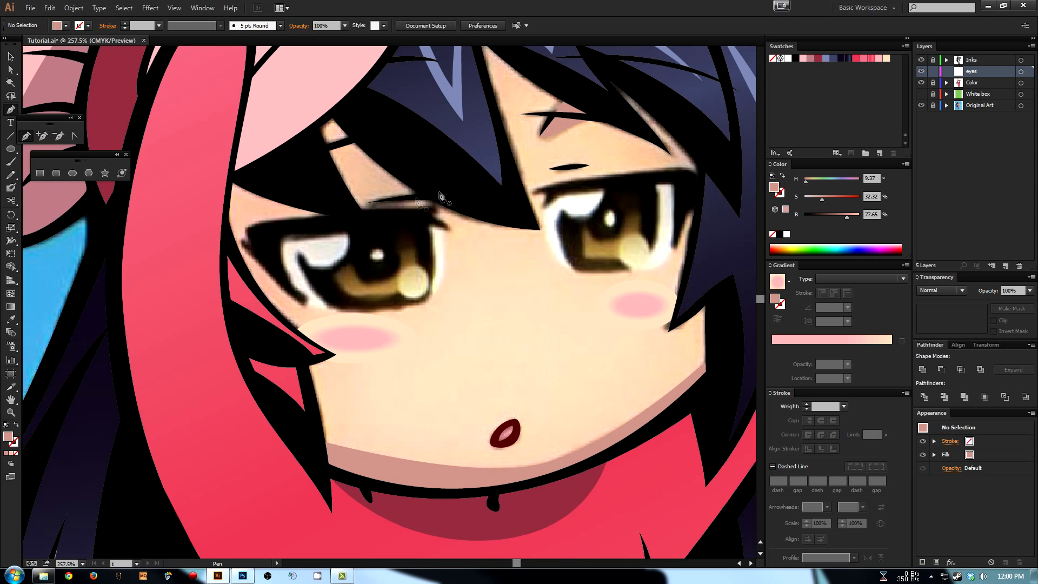
{"action": "left_click", "coordinate": [452, 229]}
{"action": "left_click_drag", "start_coordinate": [353, 212], "coordinate": [276, 220]}
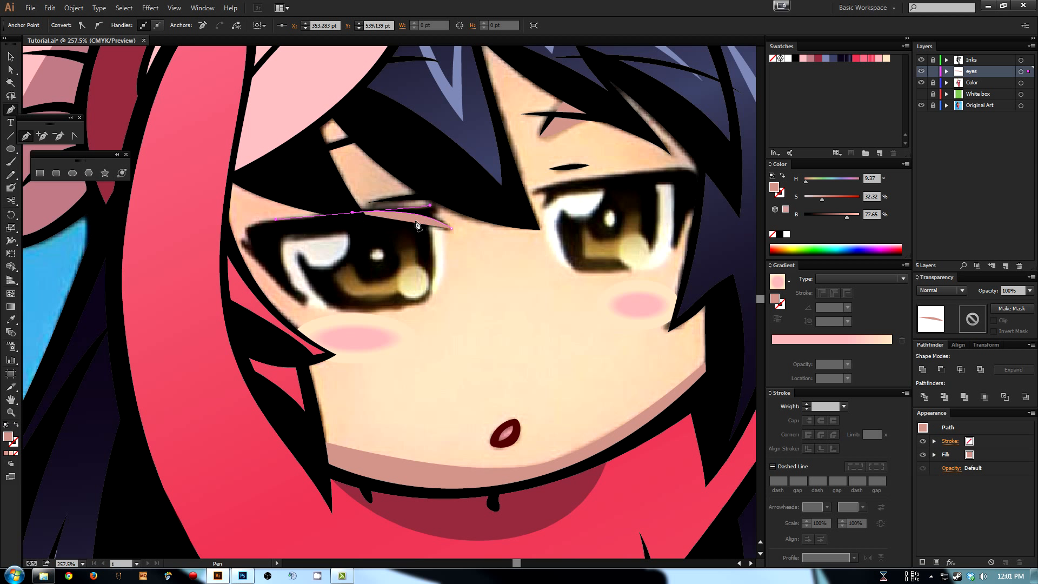
{"action": "left_click", "coordinate": [241, 228]}
{"action": "left_click_drag", "start_coordinate": [242, 228], "coordinate": [245, 241]}
{"action": "mouse_move", "coordinate": [307, 309]}
{"action": "left_mouse_down"}
{"action": "mouse_move", "coordinate": [328, 323]}
{"action": "mouse_move", "coordinate": [288, 287]}
{"action": "left_mouse_up"}
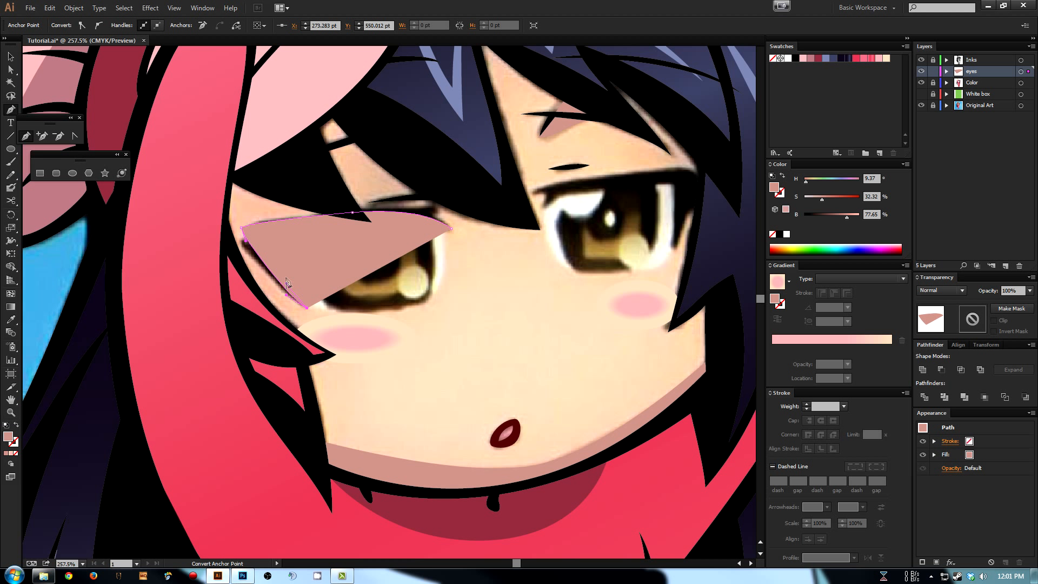
- Swap the path's fill and stroke, close the lash shape along its inner edge, adjust an added anchor on the lower curve, and deselect
{"action": "key", "text": "shift+x"}
{"action": "left_click_drag", "start_coordinate": [285, 241], "coordinate": [295, 234]}
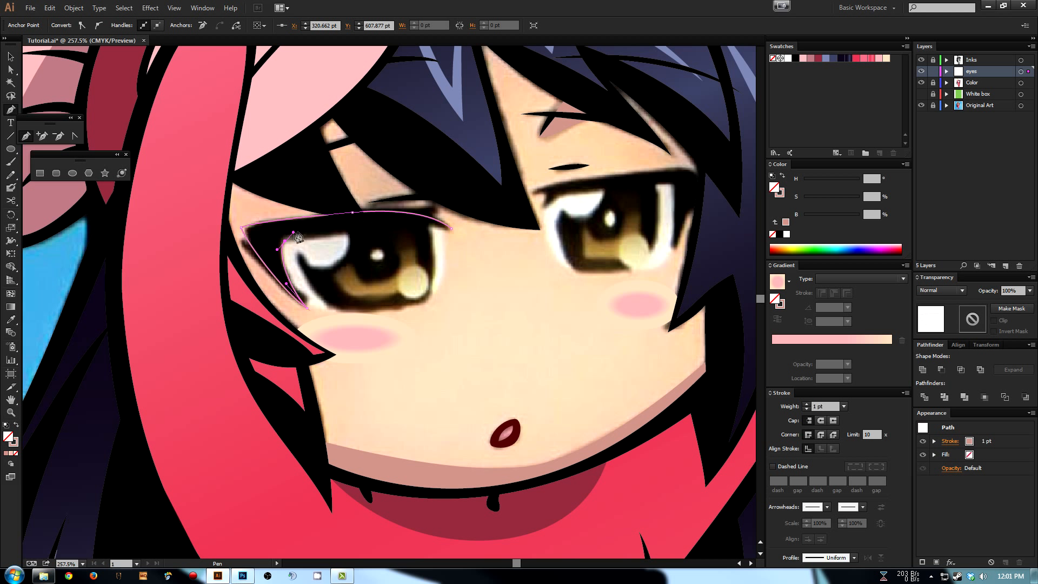
{"action": "left_click", "coordinate": [451, 228]}
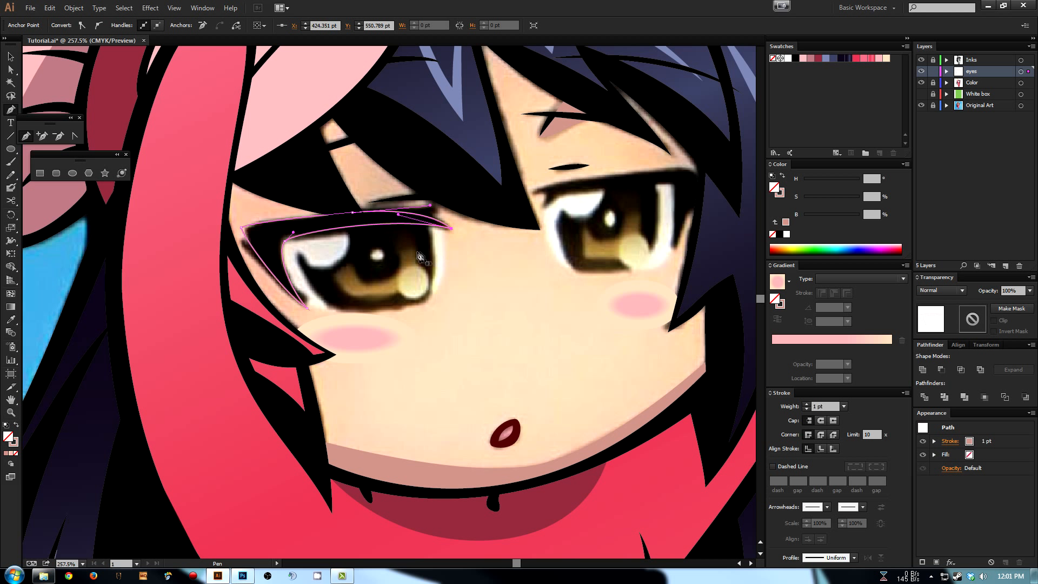
{"action": "left_click", "coordinate": [352, 227]}
{"action": "key", "text": "a"}
{"action": "left_click_drag", "start_coordinate": [352, 229], "coordinate": [358, 233]}
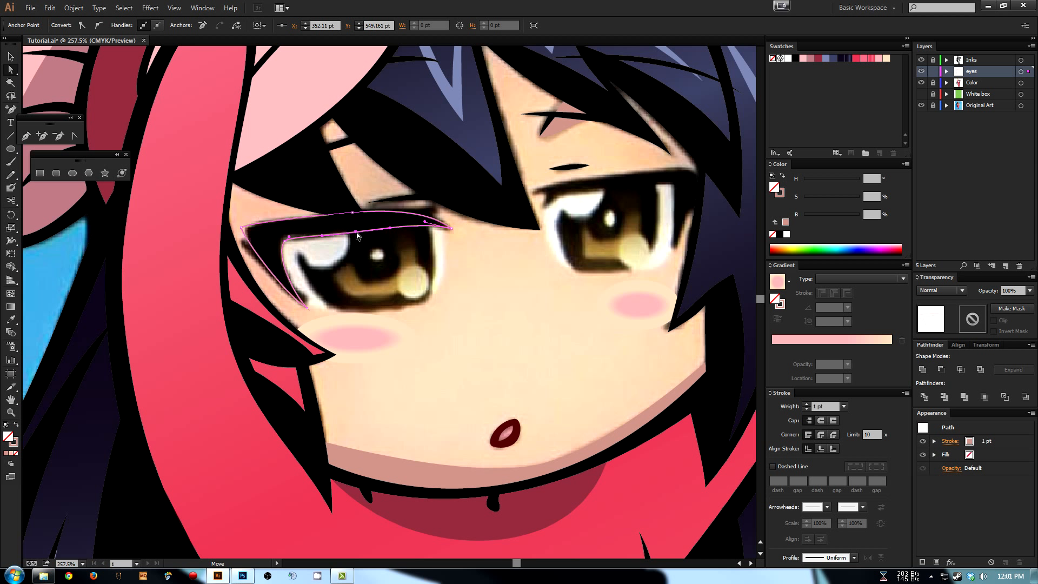
{"action": "left_click", "coordinate": [351, 252]}
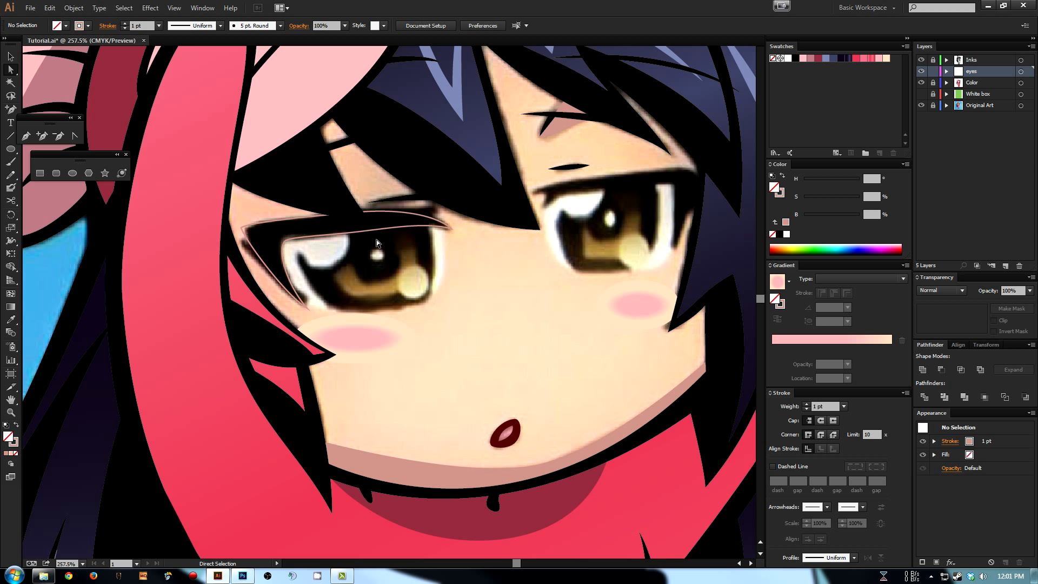
- Draw a small closed lash flick above the inner end of the traced upper lash with the Pen tool
{"action": "left_click_drag", "start_coordinate": [370, 223], "coordinate": [378, 244]}
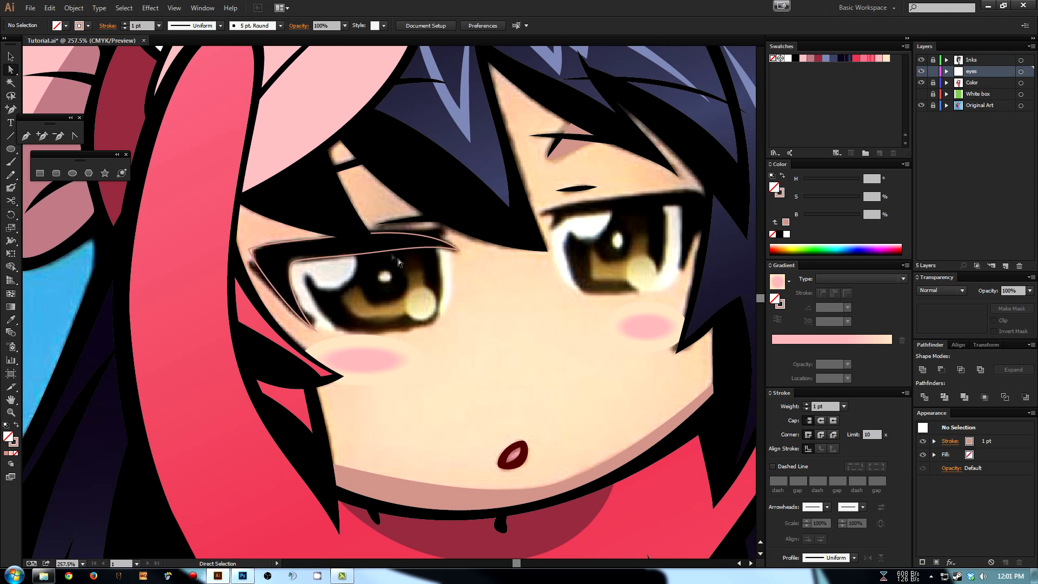
{"action": "left_click", "coordinate": [364, 253]}
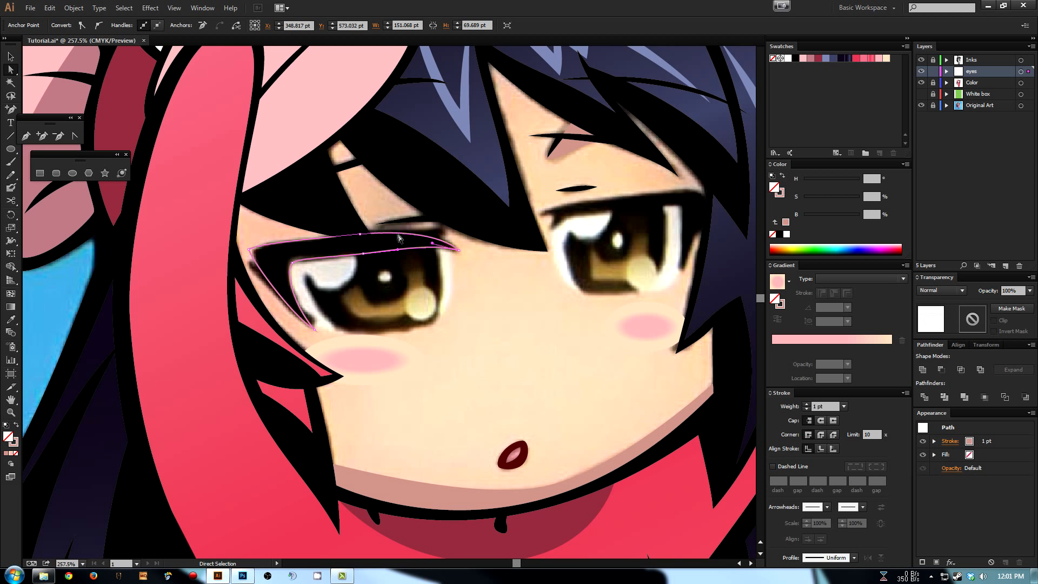
{"action": "scroll", "coordinate": [411, 258], "scroll_direction": "up", "scroll_amount": 1}
{"action": "key", "text": "p"}
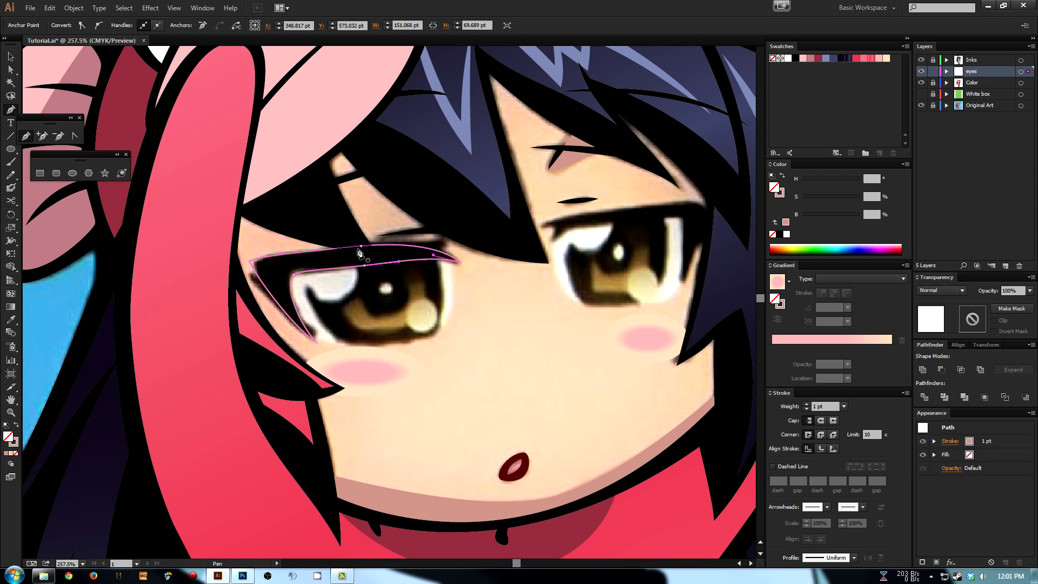
{"action": "left_click", "coordinate": [424, 254]}
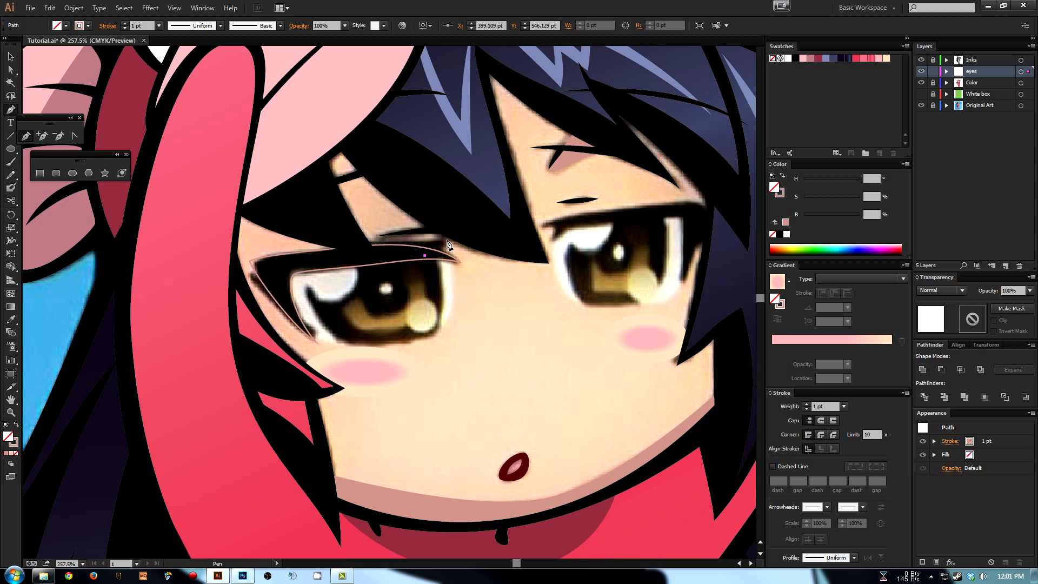
{"action": "left_click_drag", "start_coordinate": [446, 240], "coordinate": [413, 243]}
{"action": "left_click", "coordinate": [359, 247]}
- Add an anchor point on the flick's upper edge near its tip, adjust the curve, and deselect
{"action": "key", "text": "plus"}
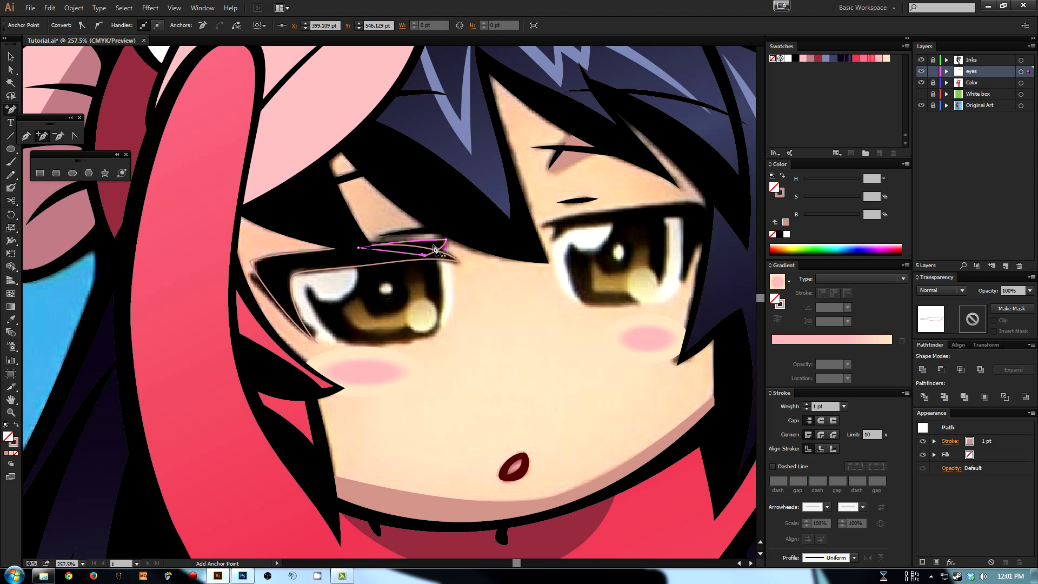
{"action": "left_click", "coordinate": [434, 240]}
{"action": "key", "text": "a"}
{"action": "mouse_move", "coordinate": [432, 240]}
{"action": "left_mouse_down"}
{"action": "mouse_move", "coordinate": [394, 241]}
{"action": "mouse_move", "coordinate": [420, 254]}
{"action": "left_mouse_up"}
{"action": "left_click", "coordinate": [450, 285]}
{"action": "left_click", "coordinate": [429, 277]}
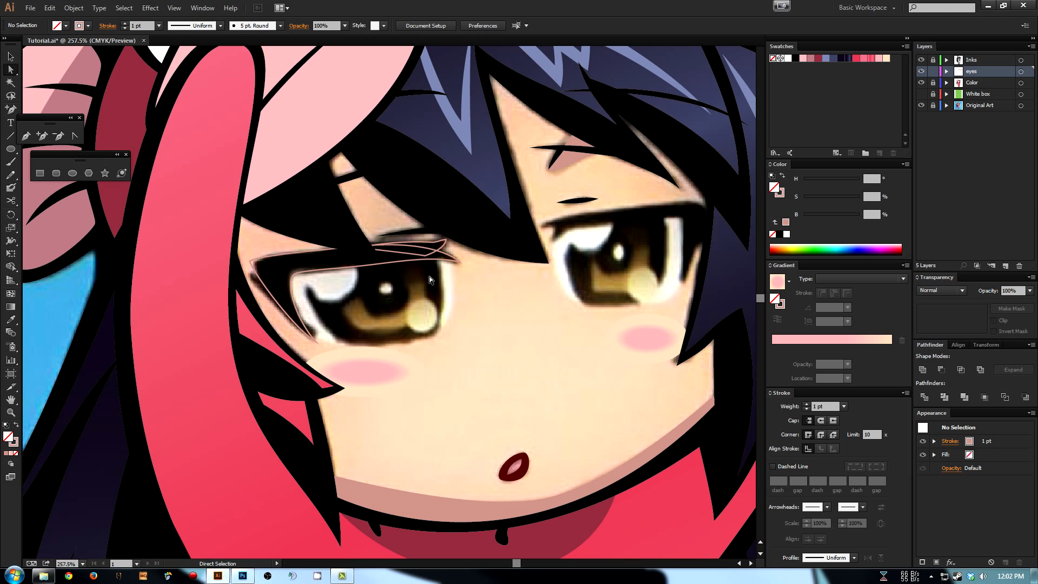
- Swap fill and stroke on the lash shapes to fill them solid, and refine the curve at the flick's tip
{"action": "left_click", "coordinate": [429, 276]}
{"action": "key", "text": "shift+x"}
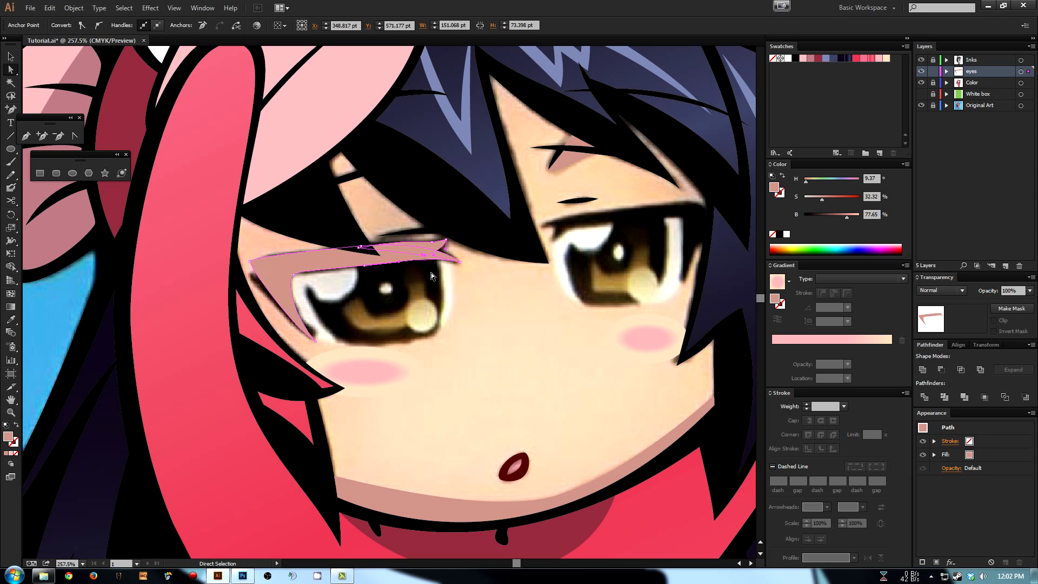
{"action": "left_click", "coordinate": [430, 273]}
{"action": "key", "text": "z"}
{"action": "left_click_drag", "start_coordinate": [246, 203], "coordinate": [530, 402]}
{"action": "left_click_drag", "start_coordinate": [457, 334], "coordinate": [538, 377]}
{"action": "key", "text": "a"}
{"action": "left_click", "coordinate": [612, 193]}
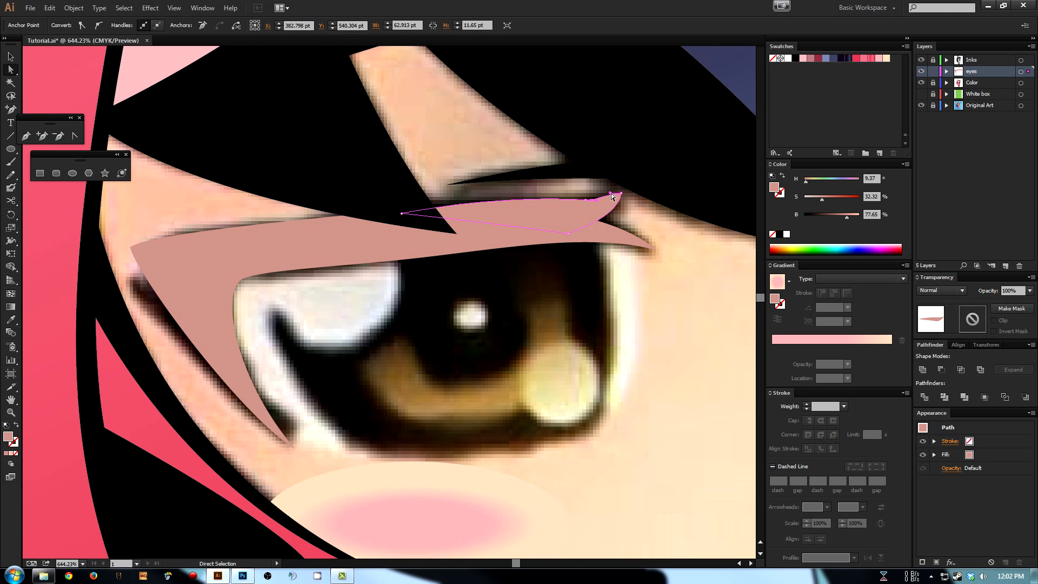
{"action": "left_click_drag", "start_coordinate": [598, 204], "coordinate": [603, 200]}
{"action": "left_click", "coordinate": [554, 280]}
- Draw a narrow pointed spike along the lash's outer corner down to its lower tip with the Pen tool
{"action": "key", "text": "space"}
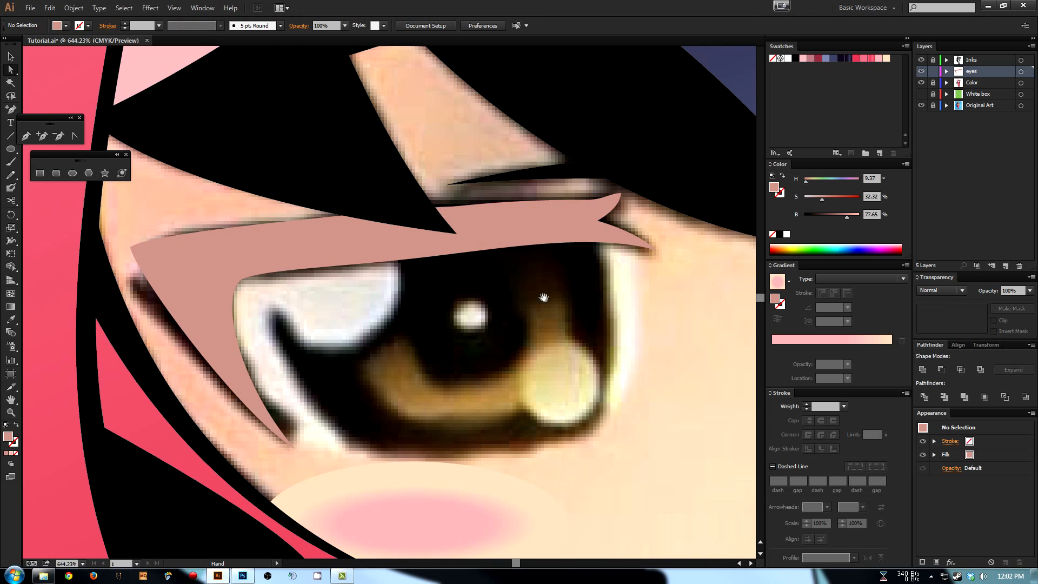
{"action": "left_click_drag", "start_coordinate": [544, 295], "coordinate": [572, 277]}
{"action": "left_click_drag", "start_coordinate": [468, 330], "coordinate": [508, 301]}
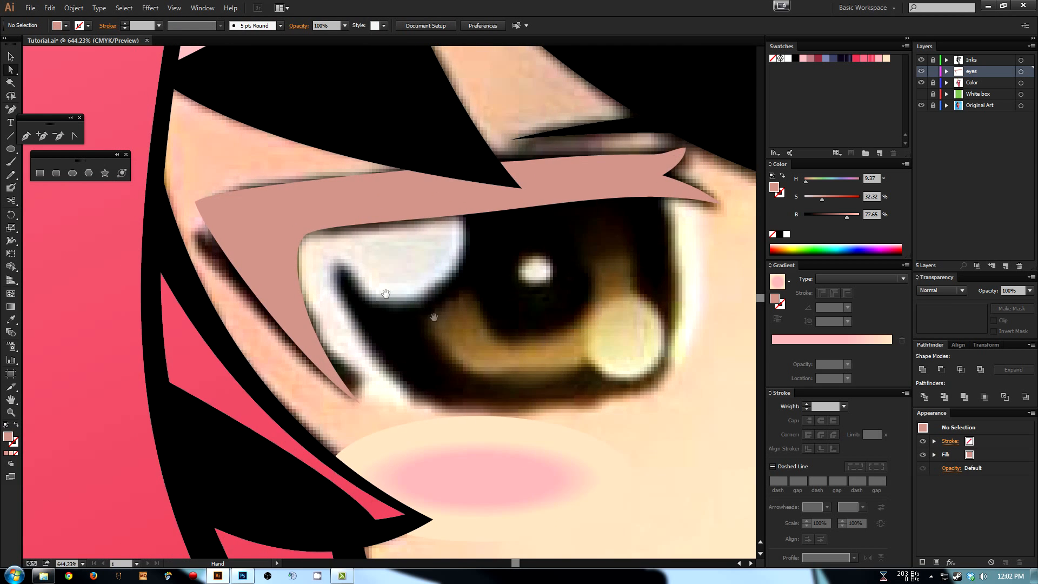
{"action": "left_click_drag", "start_coordinate": [383, 290], "coordinate": [439, 315]}
{"action": "key", "text": "p"}
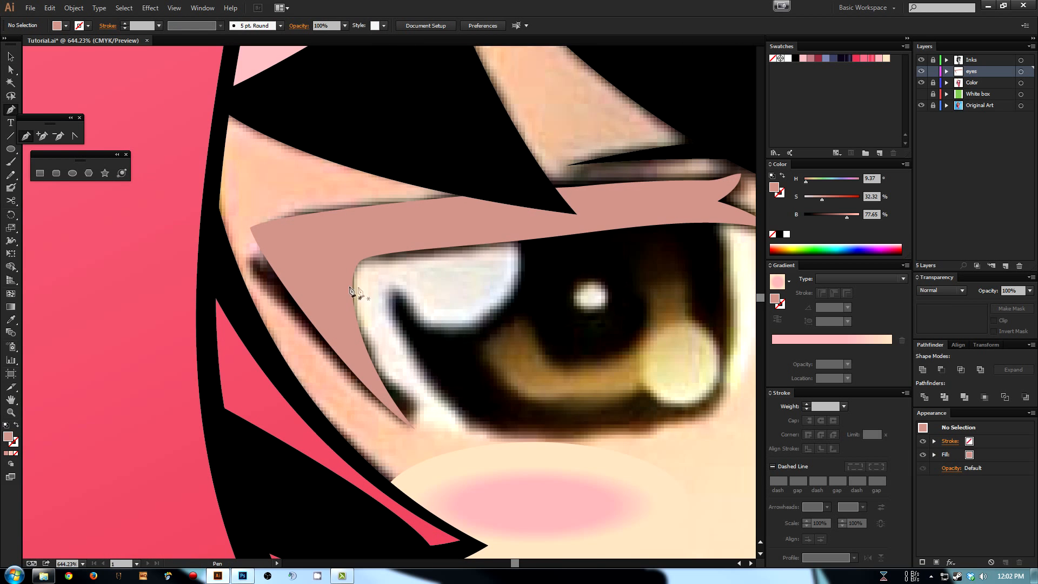
{"action": "left_click", "coordinate": [296, 271]}
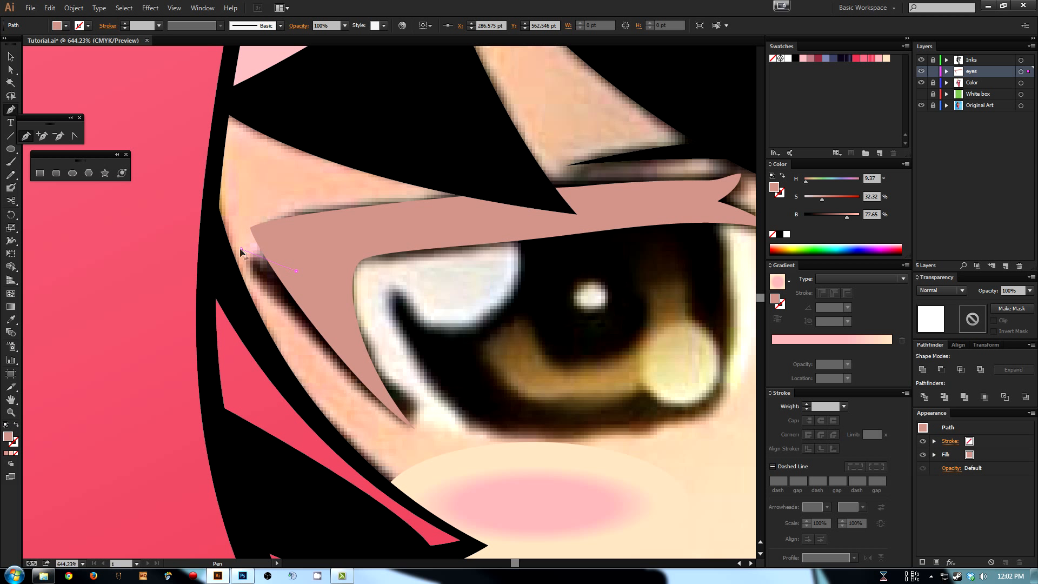
{"action": "left_click_drag", "start_coordinate": [230, 233], "coordinate": [268, 297]}
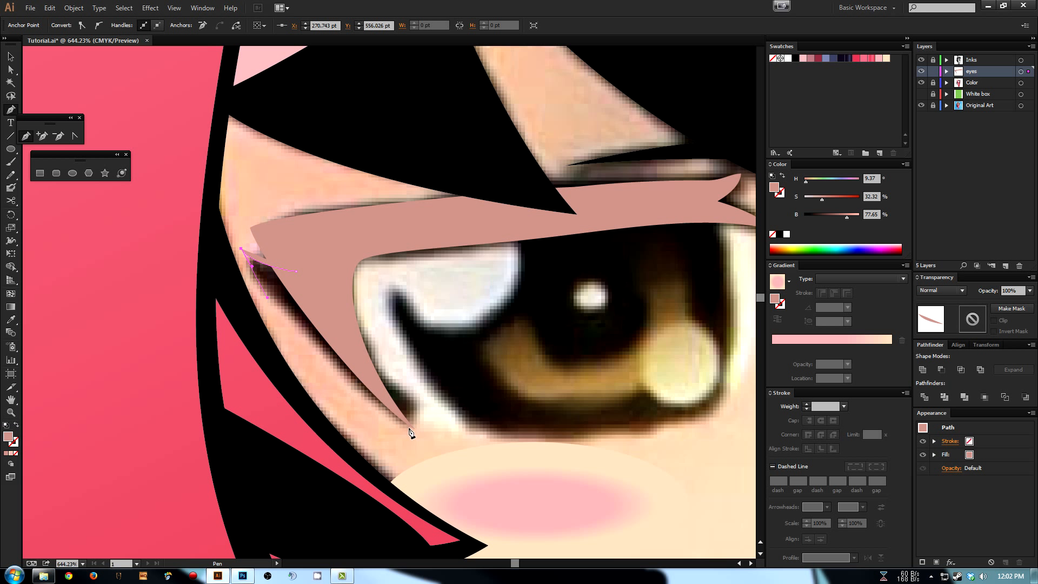
{"action": "left_click", "coordinate": [394, 409]}
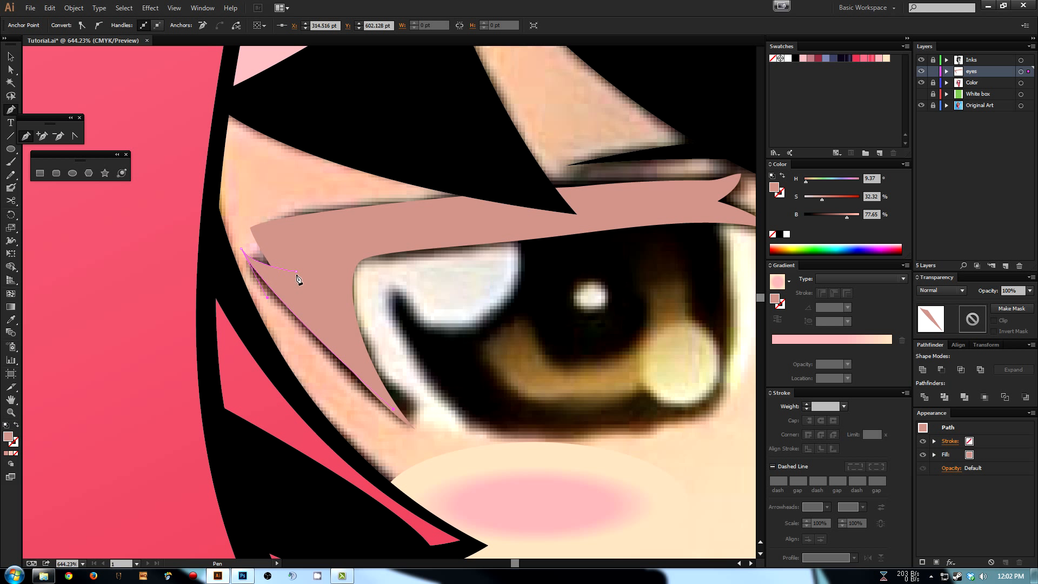
{"action": "left_click", "coordinate": [457, 316], "text": "ctrl"}
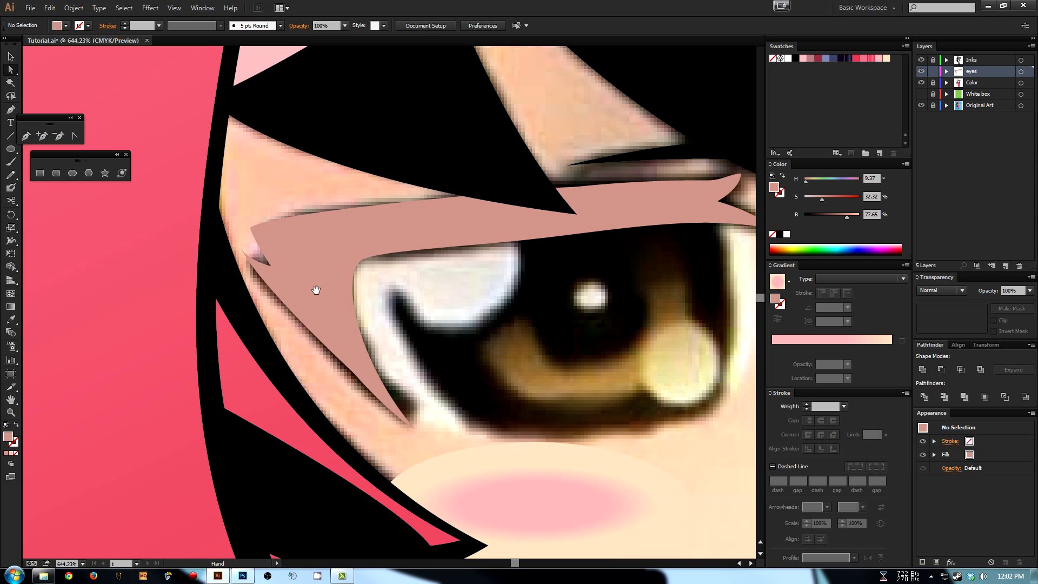
- Adjust the anchors and handles of the outer corner spike so it blends with the lash, and deselect
{"action": "left_click", "coordinate": [274, 268]}
{"action": "left_click_drag", "start_coordinate": [252, 268], "coordinate": [260, 270]}
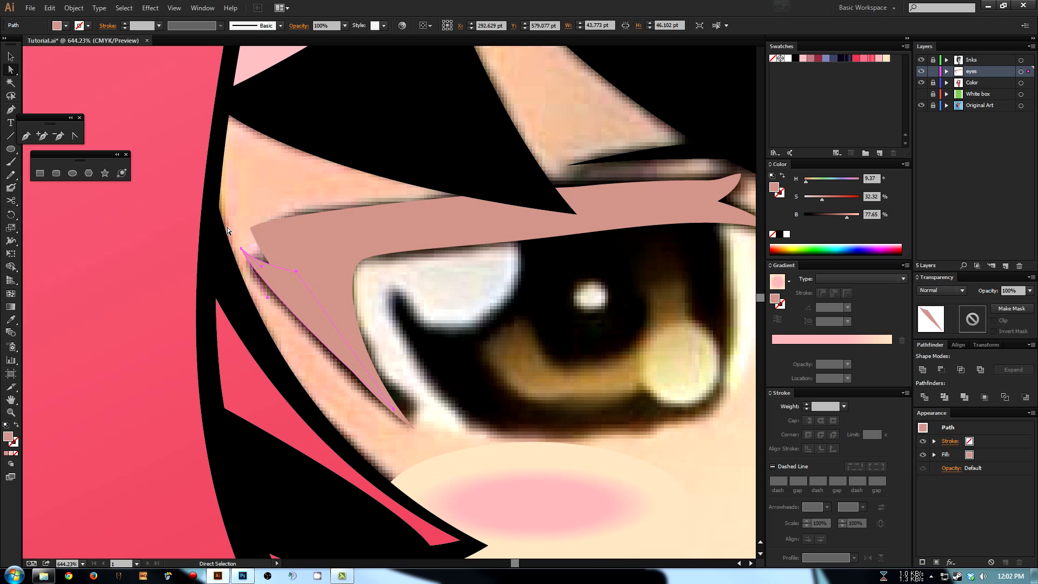
{"action": "key", "text": "ctrl+shift+a"}
{"action": "left_click_drag", "start_coordinate": [313, 287], "coordinate": [329, 242]}
{"action": "left_click", "coordinate": [301, 234]}
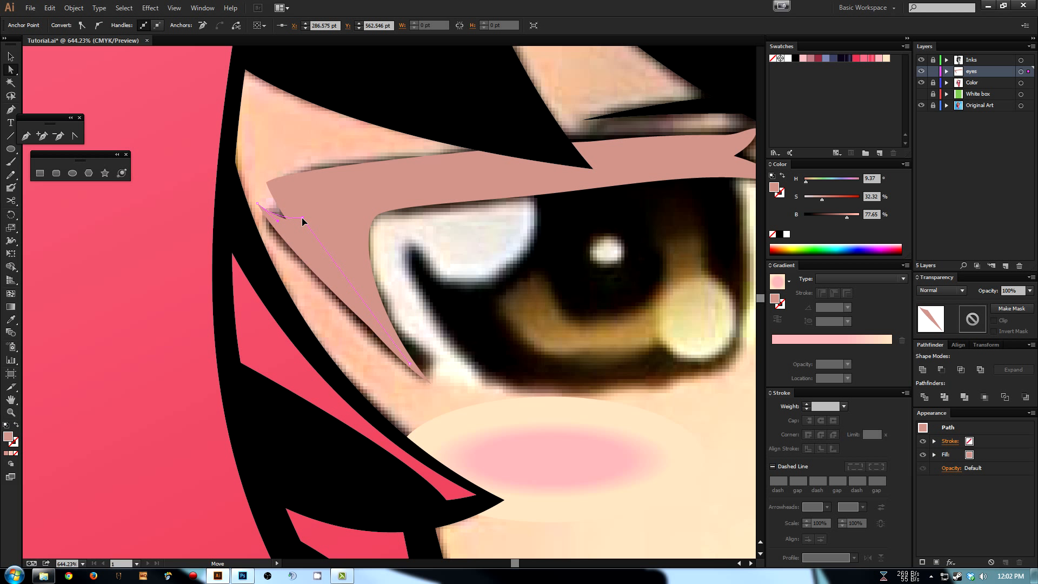
{"action": "left_click_drag", "start_coordinate": [302, 220], "coordinate": [296, 222]}
{"action": "left_click", "coordinate": [249, 188]}
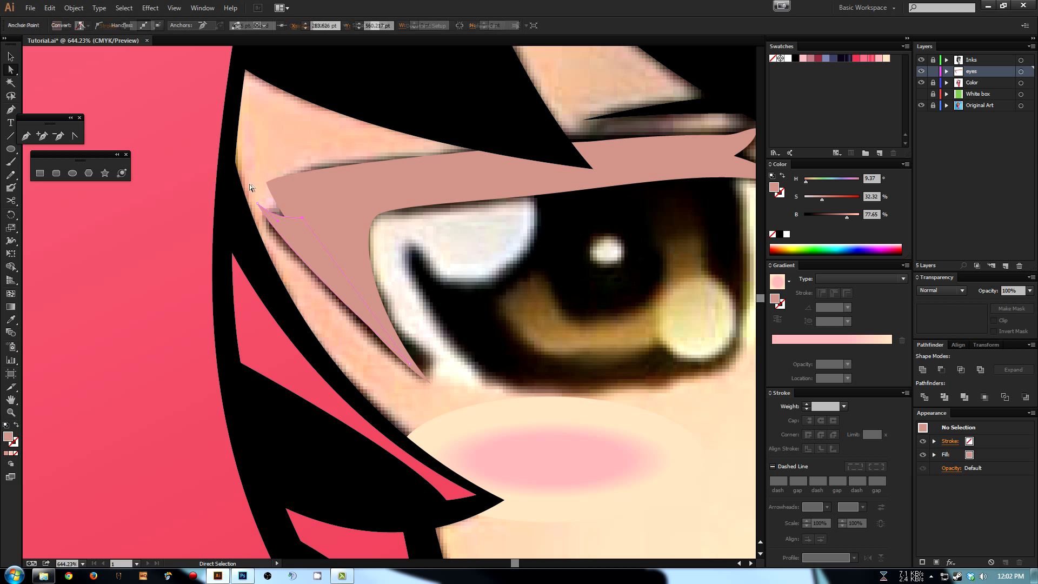
- Hide the Original Art layer, unite the outer spike with the main lash shape, and fill the result black
{"action": "left_click", "coordinate": [922, 106]}
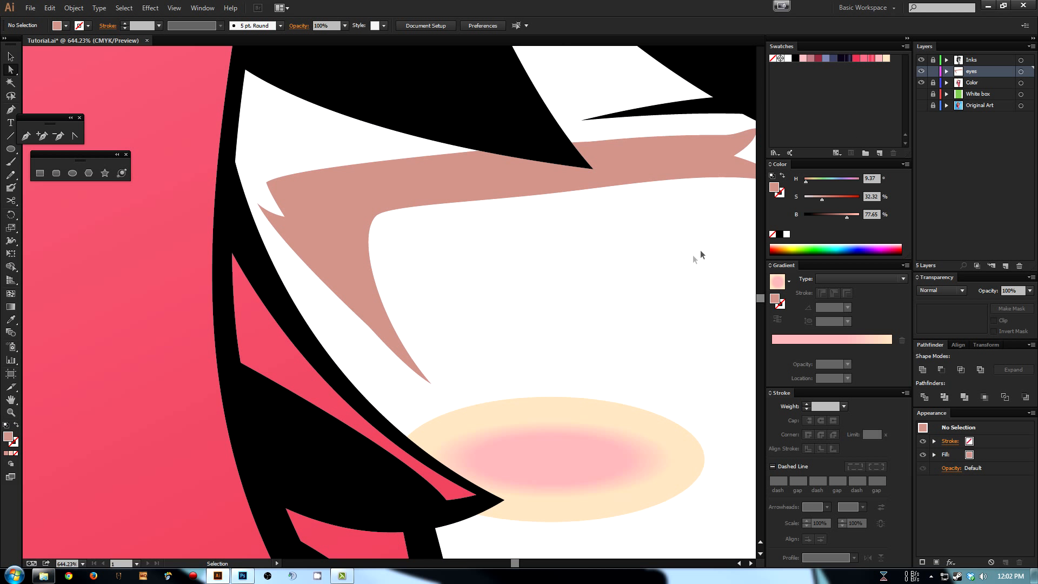
{"action": "key", "text": "ctrl+minus"}
{"action": "key", "text": "ctrl+minus"}
{"action": "key", "text": "ctrl+minus"}
{"action": "left_click_drag", "start_coordinate": [412, 297], "coordinate": [377, 257]}
{"action": "left_click_drag", "start_coordinate": [469, 312], "coordinate": [379, 274]}
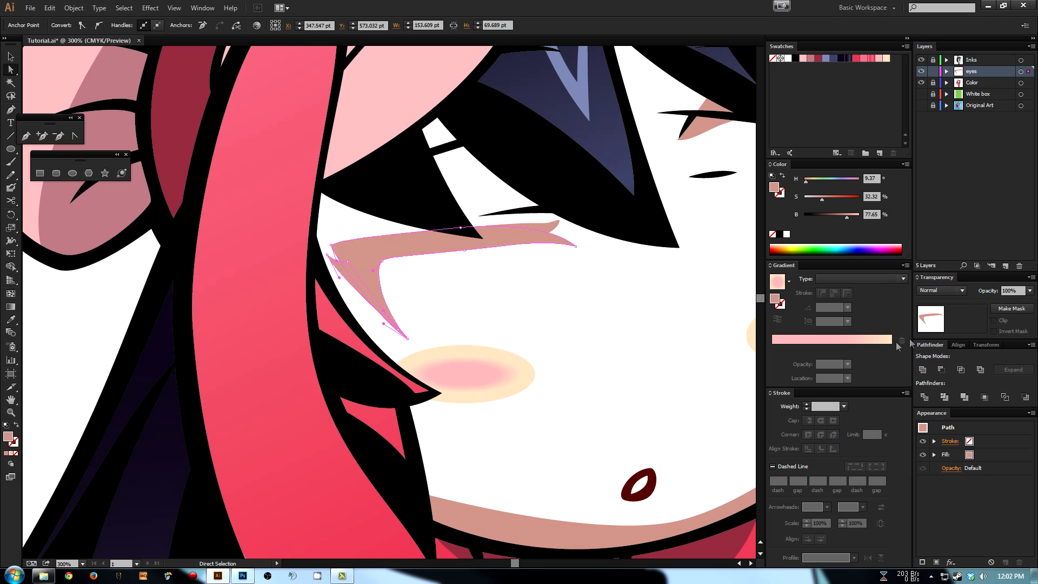
{"action": "left_click", "coordinate": [917, 369]}
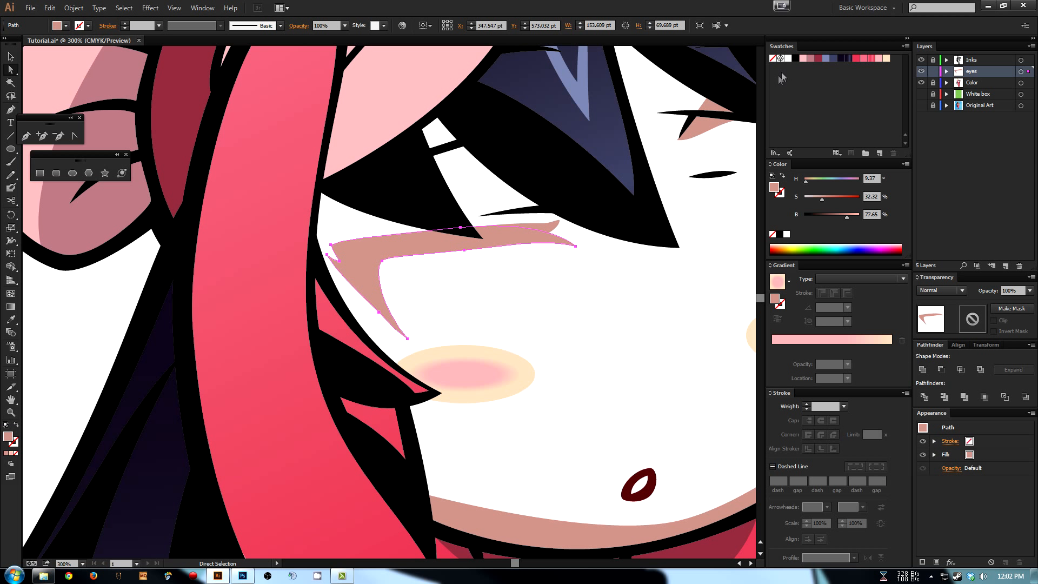
{"action": "left_click", "coordinate": [797, 59]}
{"action": "left_click", "coordinate": [612, 287]}
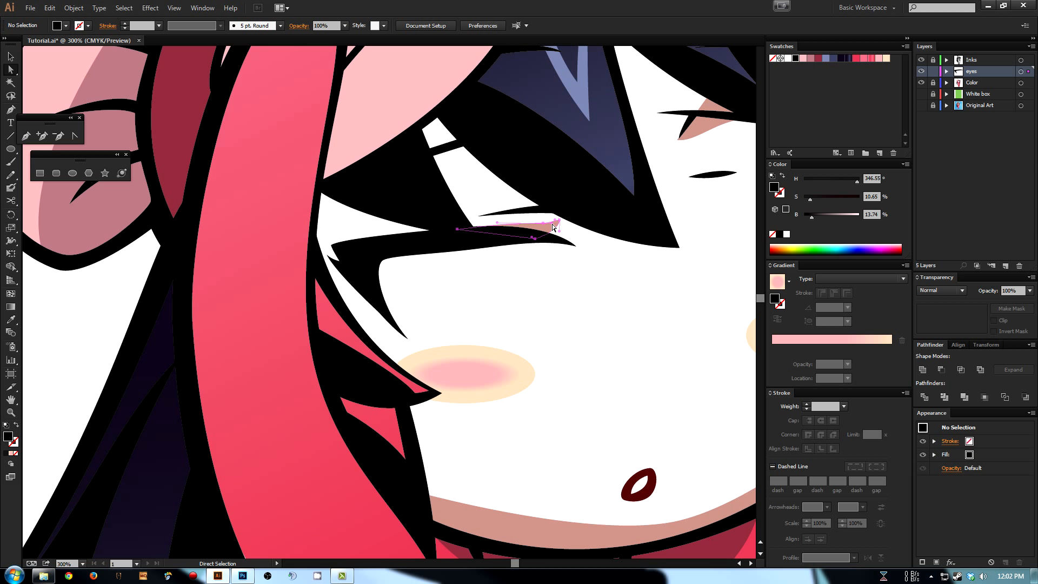
- Fill the inner lash flick black and unite it with the main lash shape
{"action": "left_click", "coordinate": [552, 228]}
{"action": "left_click", "coordinate": [795, 59]}
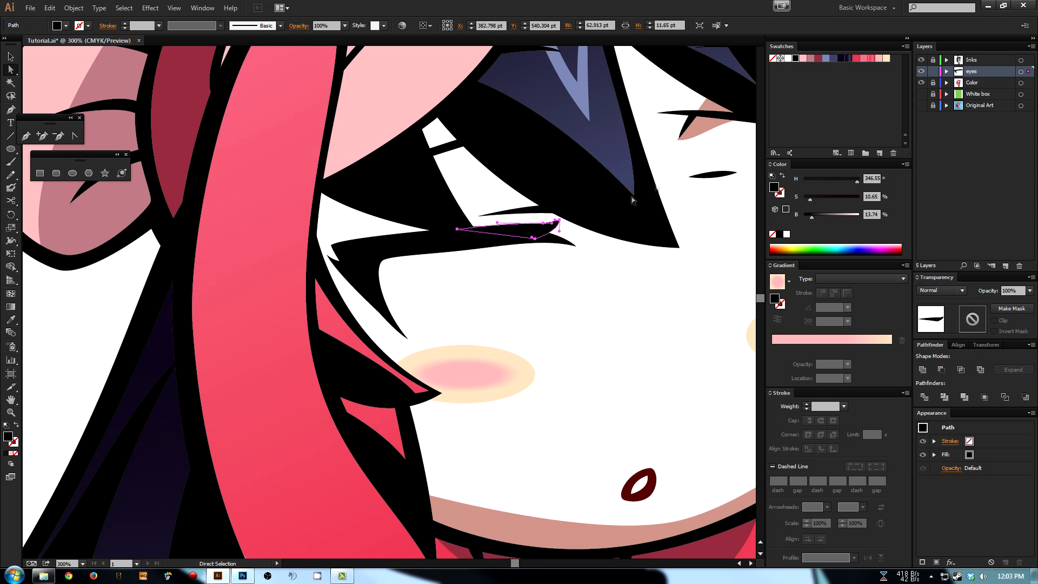
{"action": "left_click", "coordinate": [449, 250], "text": "shift"}
{"action": "left_click", "coordinate": [922, 369]}
{"action": "left_click", "coordinate": [644, 341]}
{"action": "left_click_drag", "start_coordinate": [647, 299], "coordinate": [550, 303]}
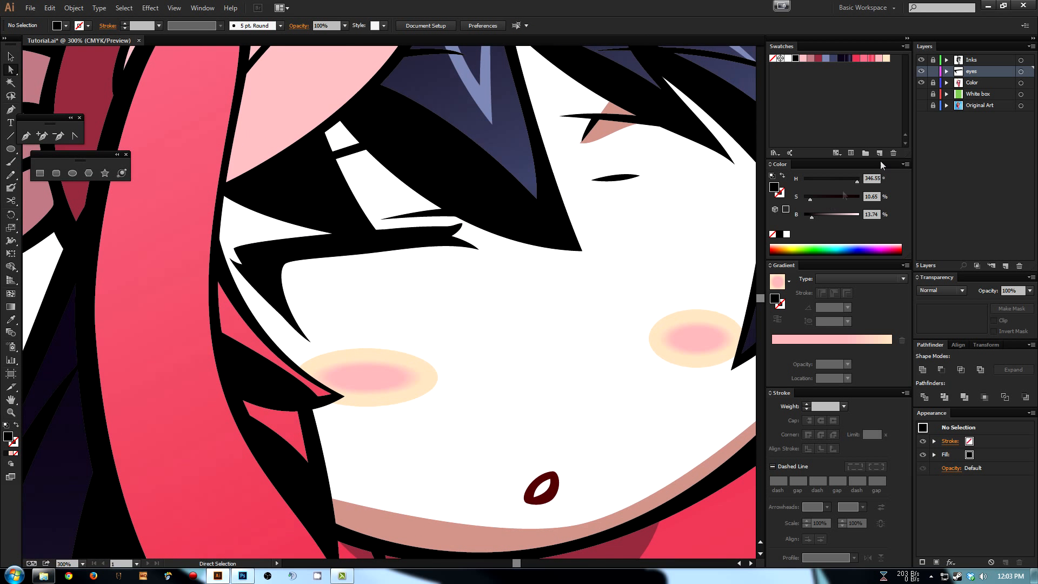
- Show the Original Art layer, trace the other eye's upper lash edge and outer corner with the Pen tool, and swap fill and stroke
{"action": "left_click", "coordinate": [921, 105]}
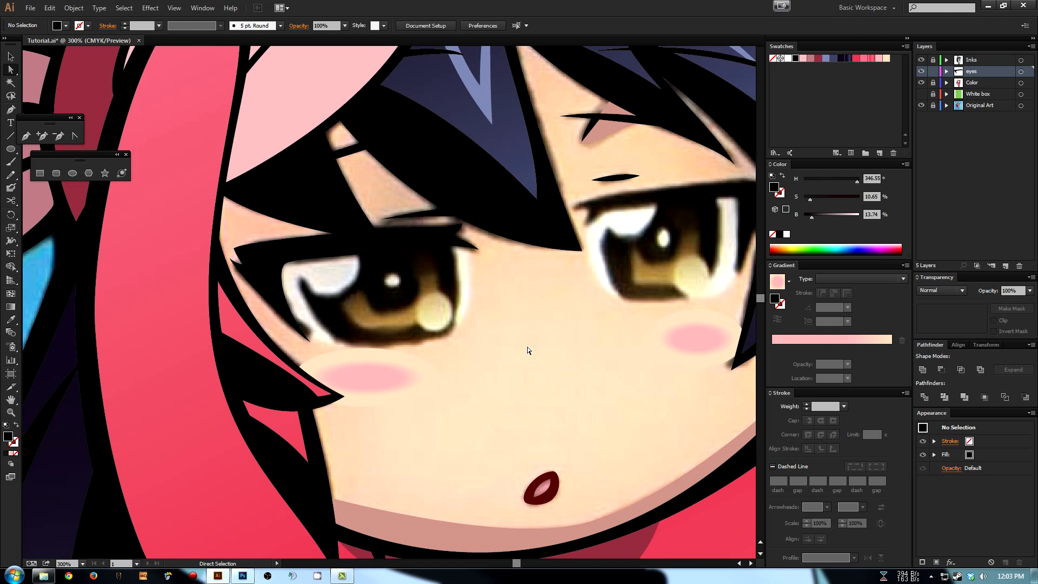
{"action": "left_click_drag", "start_coordinate": [490, 316], "coordinate": [437, 324]}
{"action": "left_click", "coordinate": [375, 248]}
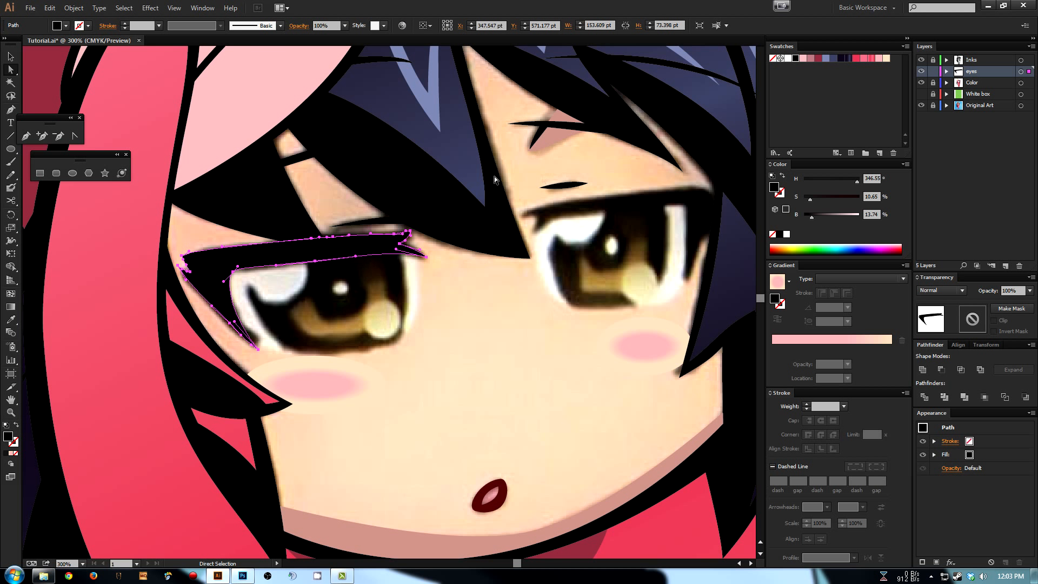
{"action": "left_click_drag", "start_coordinate": [583, 296], "coordinate": [494, 319]}
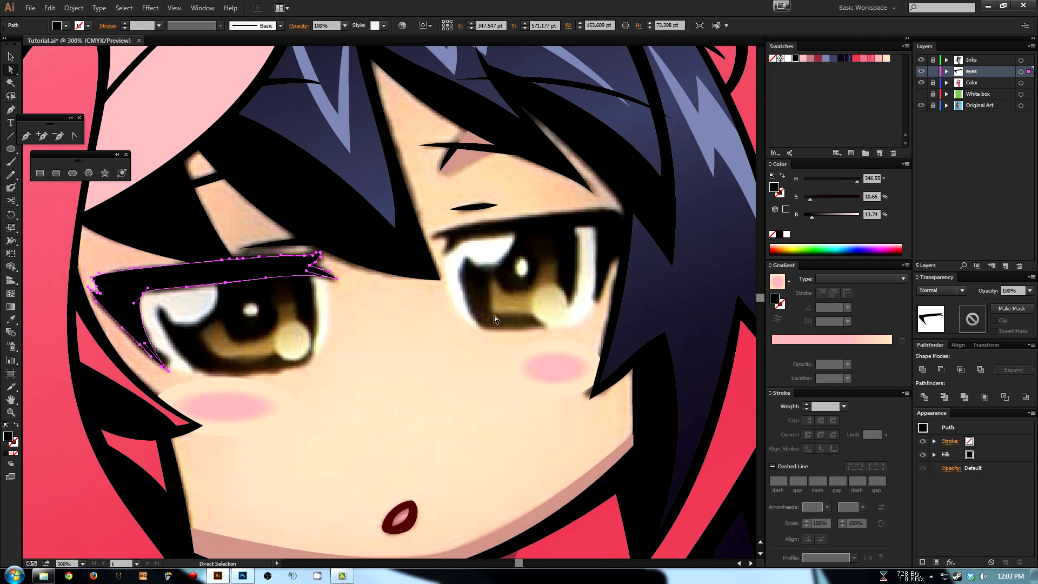
{"action": "key", "text": "p"}
{"action": "left_click", "coordinate": [429, 238]}
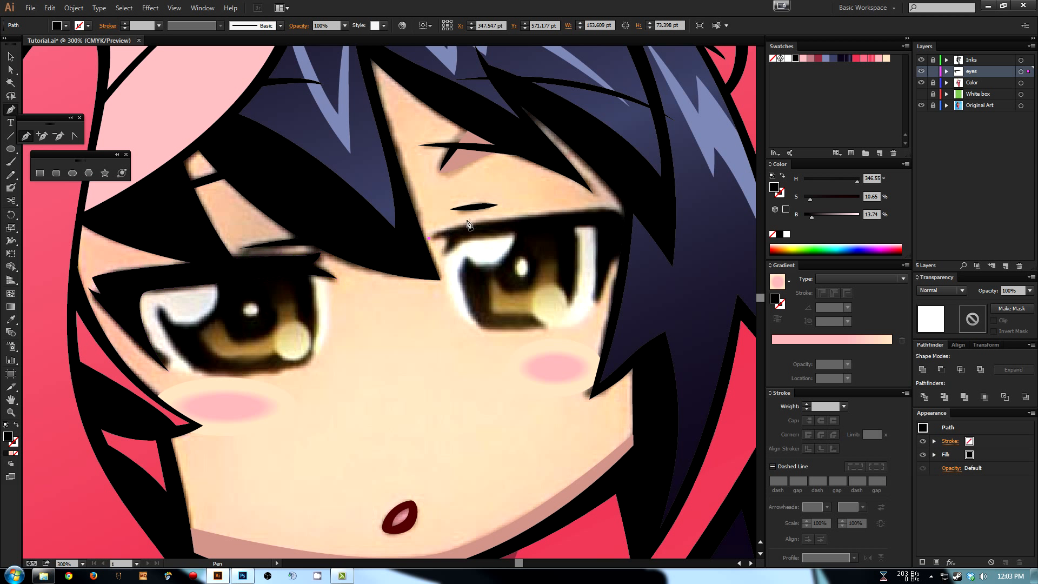
{"action": "left_click_drag", "start_coordinate": [539, 215], "coordinate": [560, 211]}
{"action": "mouse_move", "coordinate": [632, 215]}
{"action": "left_mouse_down"}
{"action": "mouse_move", "coordinate": [655, 228]}
{"action": "mouse_move", "coordinate": [632, 219]}
{"action": "left_mouse_up"}
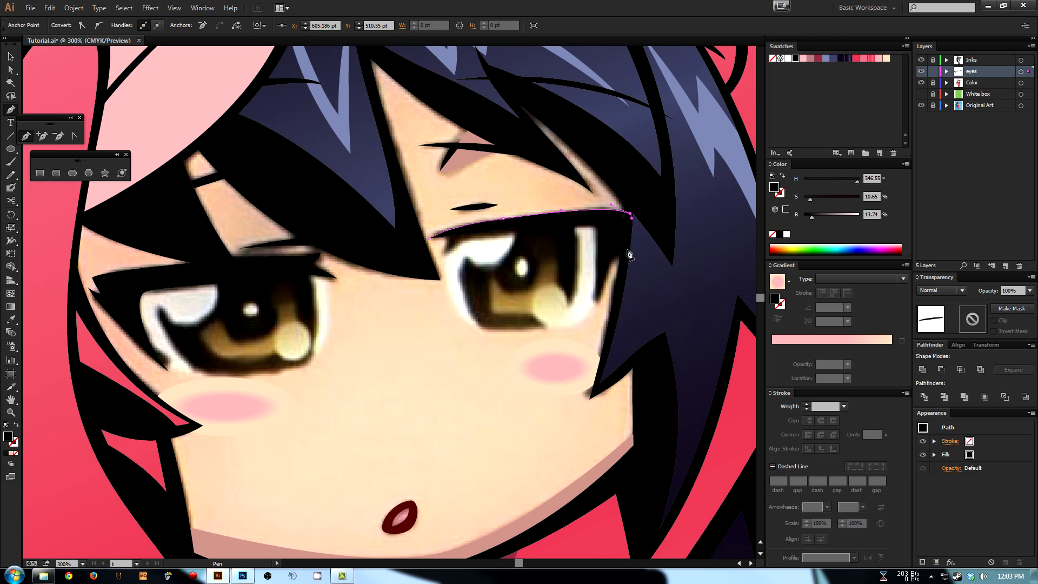
{"action": "left_click", "coordinate": [626, 249]}
{"action": "key", "text": "shift+x"}
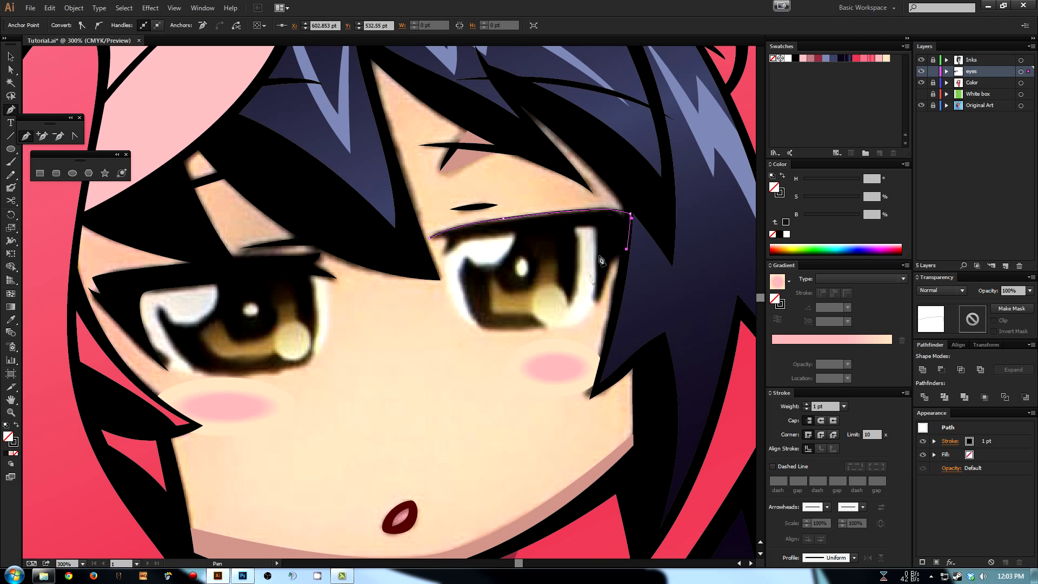
{"action": "left_click", "coordinate": [595, 303]}
{"action": "key", "text": "ctrl+z"}
{"action": "left_click_drag", "start_coordinate": [609, 267], "coordinate": [605, 276]}
{"action": "key", "text": "ctrl+z"}
- Trace the lash's outer spike and inner edge to close the shape, and refine the curve at its inside corner
{"action": "left_click", "coordinate": [593, 304]}
{"action": "left_click_drag", "start_coordinate": [602, 275], "coordinate": [602, 274]}
{"action": "left_click_drag", "start_coordinate": [597, 229], "coordinate": [593, 225]}
{"action": "left_click_drag", "start_coordinate": [430, 240], "coordinate": [400, 247]}
{"action": "key", "text": "a"}
{"action": "left_click_drag", "start_coordinate": [594, 228], "coordinate": [590, 222]}
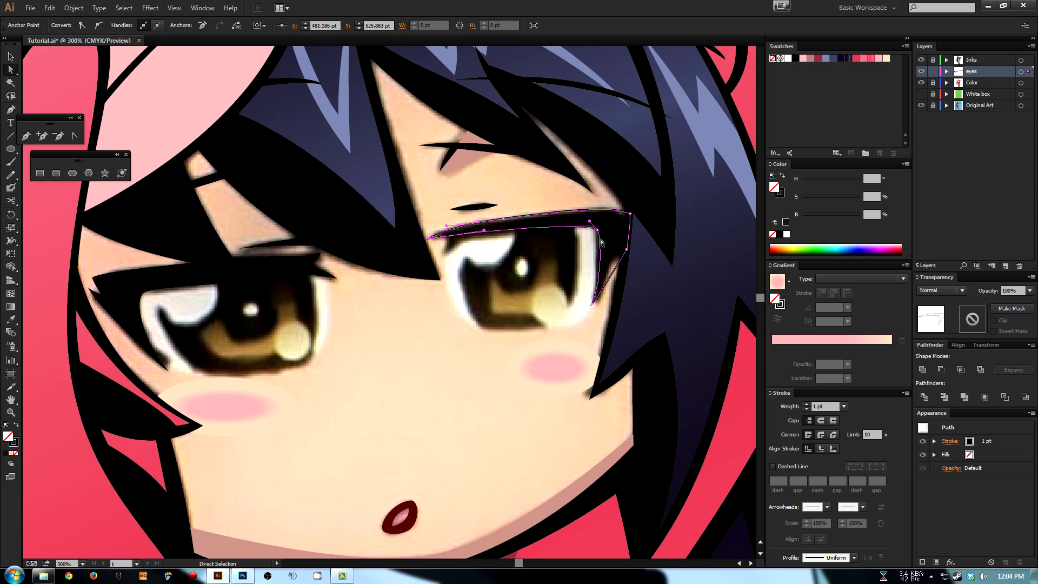
- Add anchor points along the lash's outer spike, reshape its edge, and swap stroke and fill to make it solid black
{"action": "key", "text": "plus"}
{"action": "key", "text": "a"}
{"action": "left_click", "coordinate": [616, 266]}
{"action": "left_click", "coordinate": [604, 278]}
{"action": "left_click", "coordinate": [605, 279]}
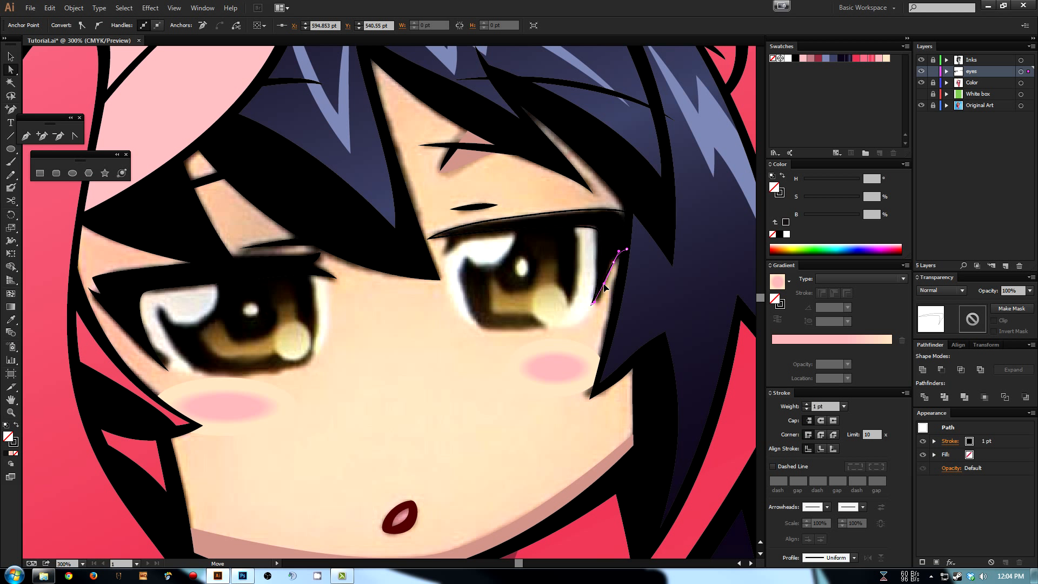
{"action": "left_click", "coordinate": [608, 270]}
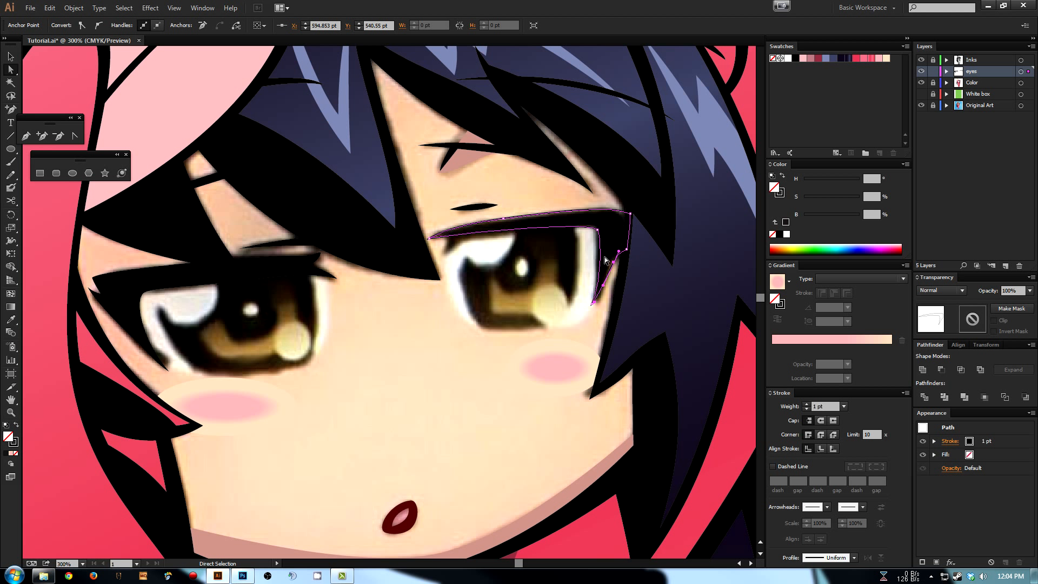
{"action": "key", "text": "shift+x"}
{"action": "left_click", "coordinate": [567, 284]}
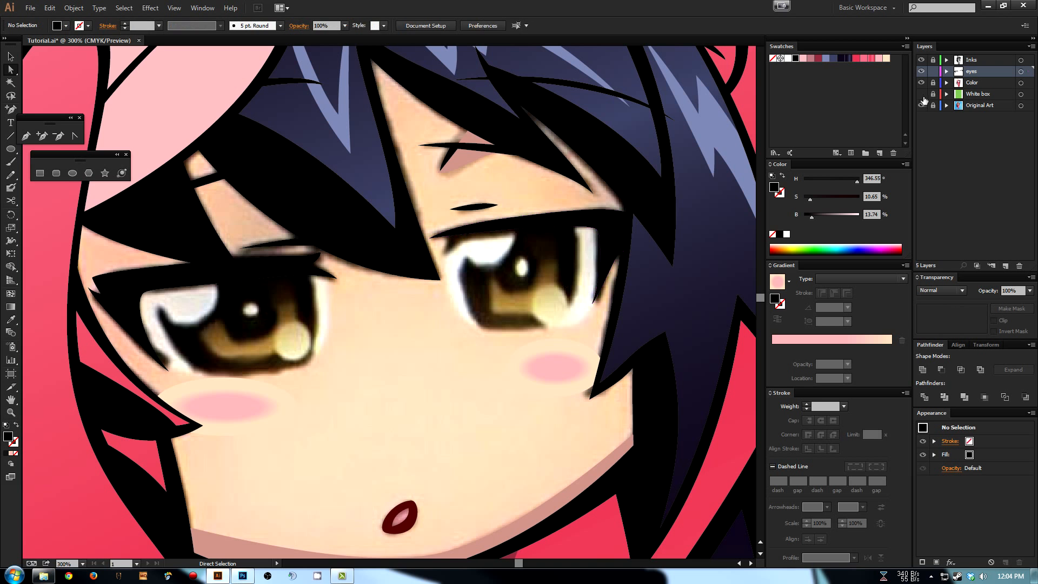
- Hide the Original Art layer and review the new lashes on the whole character
{"action": "left_click", "coordinate": [921, 106]}
{"action": "key", "text": "ctrl+minus"}
{"action": "key", "text": "ctrl+minus"}
{"action": "key", "text": "ctrl+minus"}
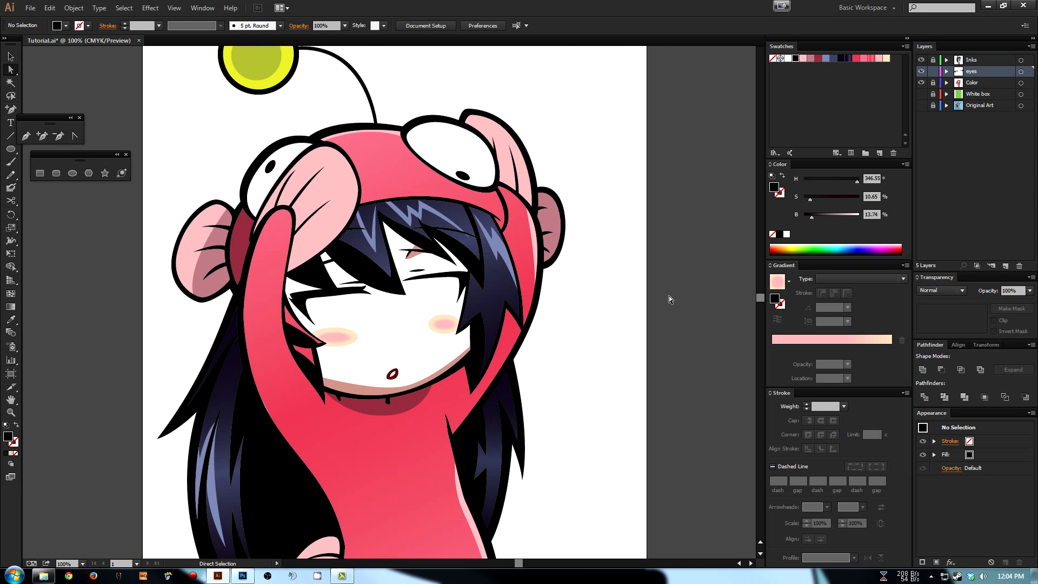
{"action": "key", "text": "ctrl+plus"}
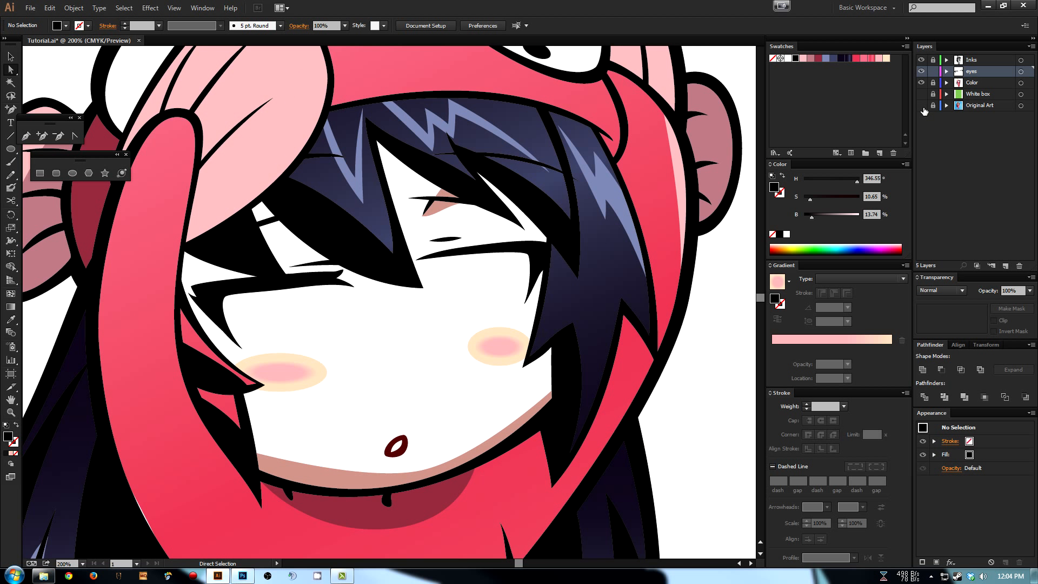
{"action": "key", "text": "p"}
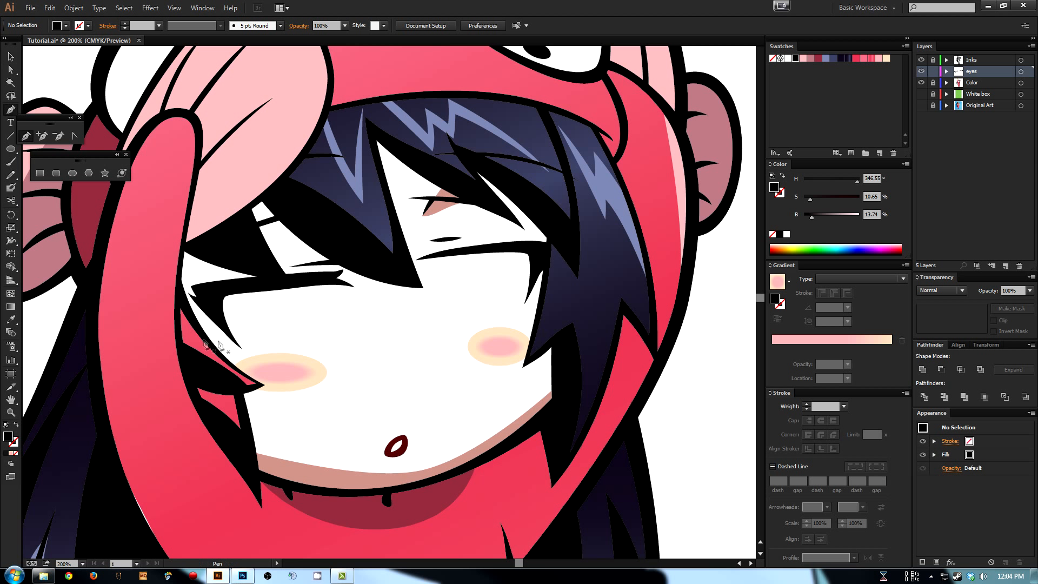
{"action": "left_click", "coordinate": [186, 336]}
{"action": "left_click", "coordinate": [562, 276]}
{"action": "left_click", "coordinate": [598, 420]}
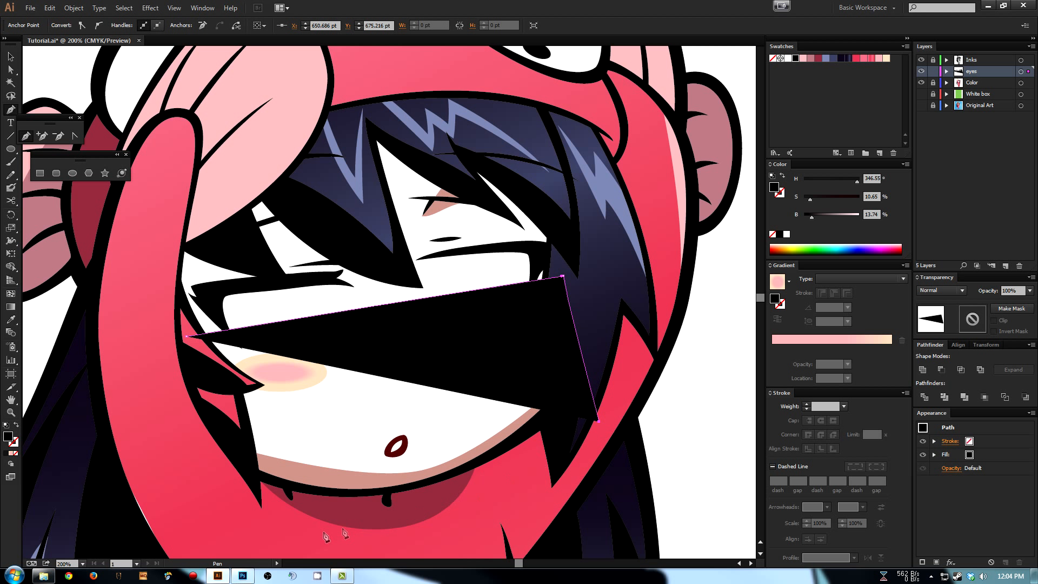
{"action": "left_click", "coordinate": [318, 531]}
{"action": "left_click", "coordinate": [155, 412]}
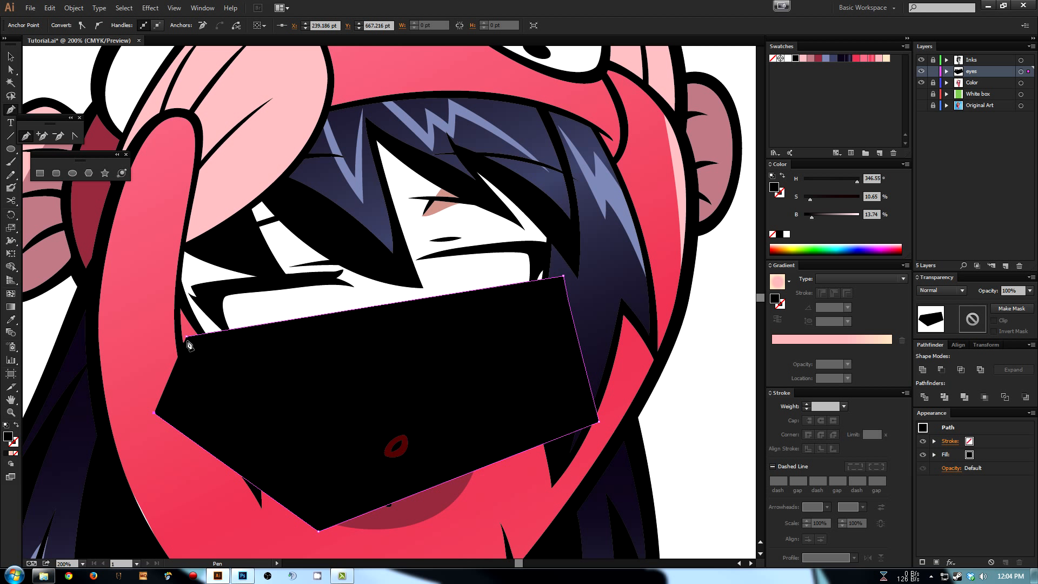
{"action": "key", "text": "ctrl+z"}
{"action": "key", "text": "ctrl+z"}
{"action": "key", "text": "ctrl+z"}
{"action": "key", "text": "ctrl+z"}
{"action": "key", "text": "ctrl+z"}
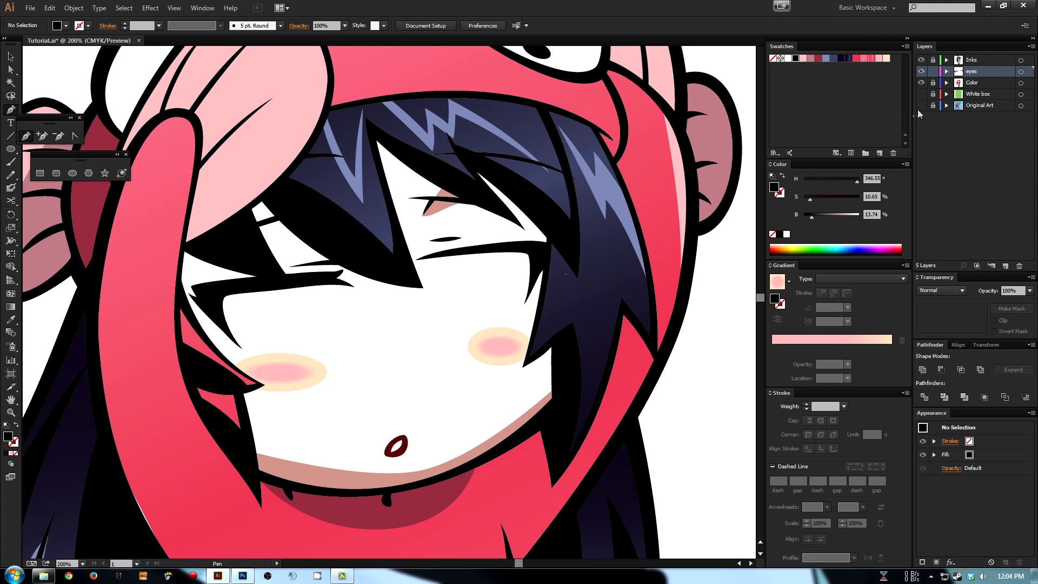
- Show the Original Art layer and draw a small closed black spike with the Pen tool under the inner end of the character's left upper lash
{"action": "left_click", "coordinate": [920, 105]}
{"action": "left_click_drag", "start_coordinate": [495, 216], "coordinate": [510, 217]}
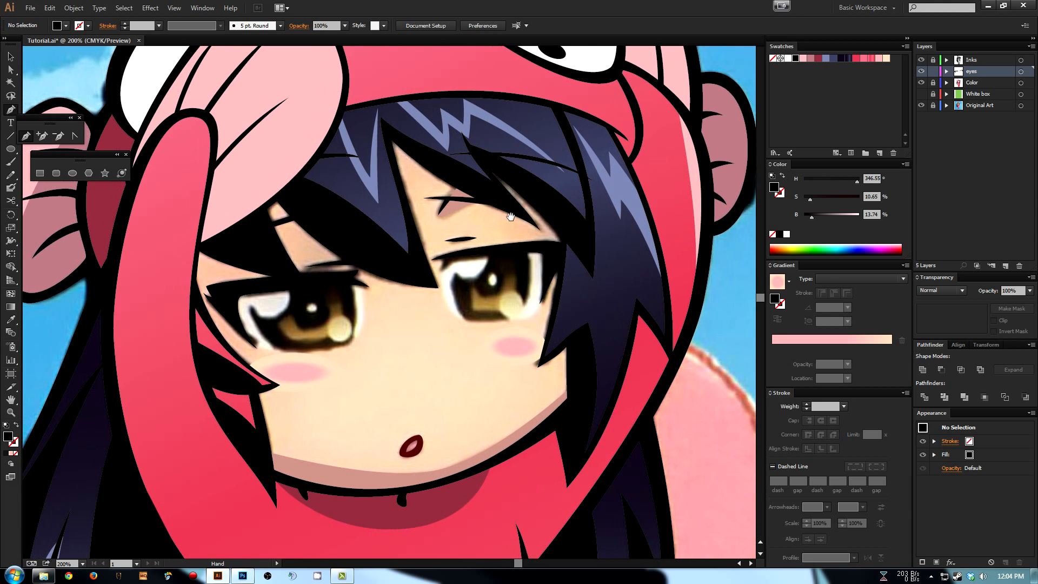
{"action": "left_click", "coordinate": [352, 343]}
{"action": "left_click", "coordinate": [351, 343]}
{"action": "left_click_drag", "start_coordinate": [462, 194], "coordinate": [194, 386]}
{"action": "key", "text": "a"}
{"action": "left_click", "coordinate": [443, 260]}
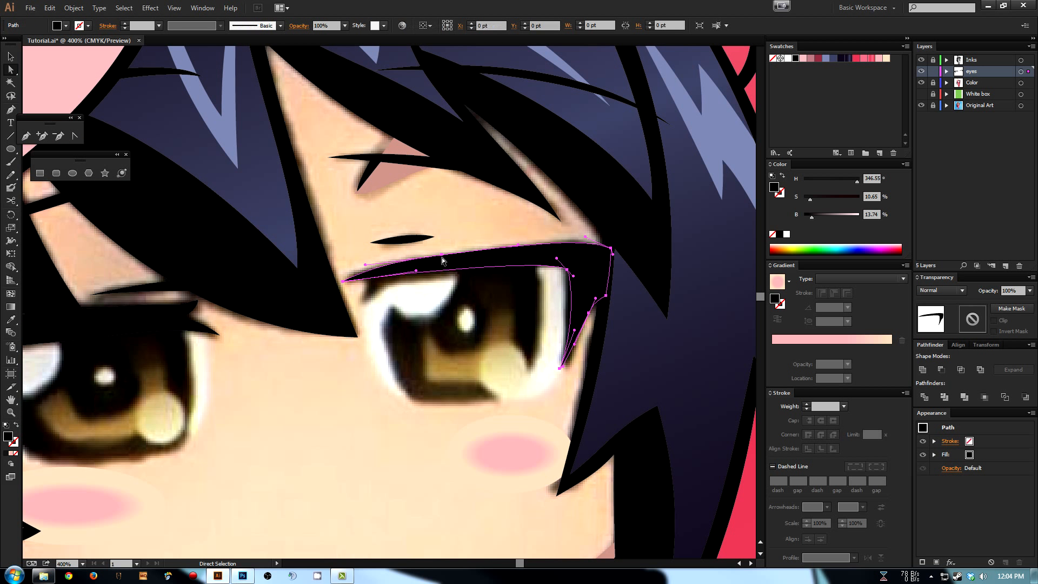
{"action": "key", "text": "p"}
{"action": "left_click", "coordinate": [398, 265]}
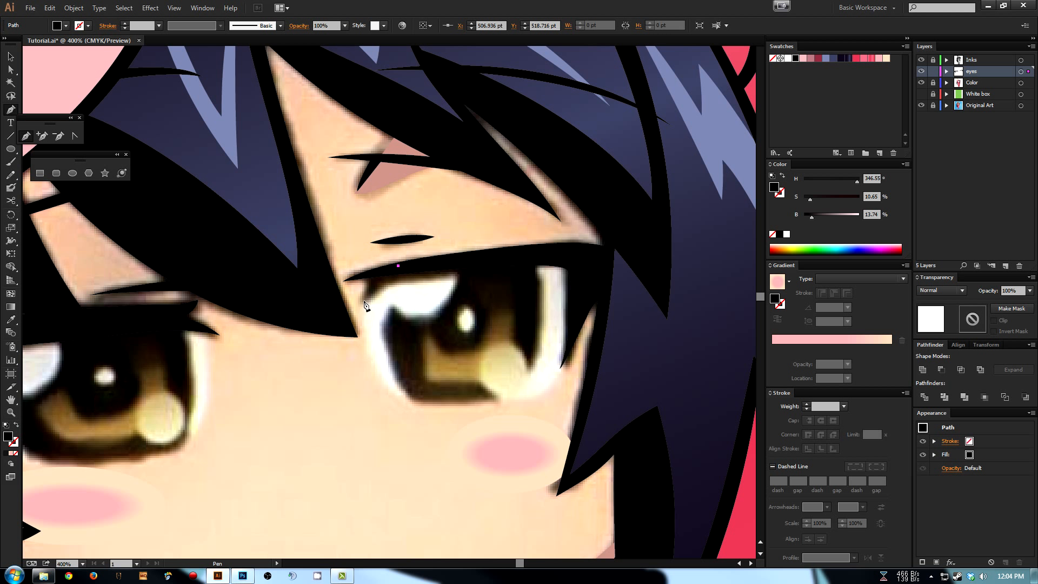
{"action": "left_click_drag", "start_coordinate": [361, 300], "coordinate": [384, 281]}
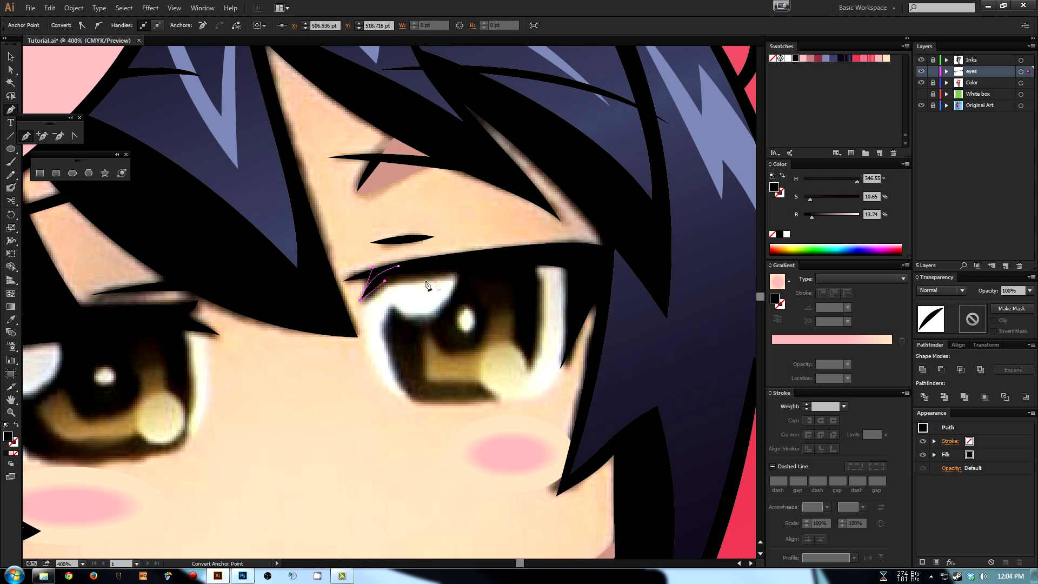
{"action": "left_click", "coordinate": [465, 260]}
{"action": "left_click", "coordinate": [398, 266]}
- Deselect the new lash spike and hide the Original Art layer to check the lash against the white face
{"action": "key", "text": "a"}
{"action": "left_click", "coordinate": [433, 223]}
{"action": "left_click", "coordinate": [931, 105]}
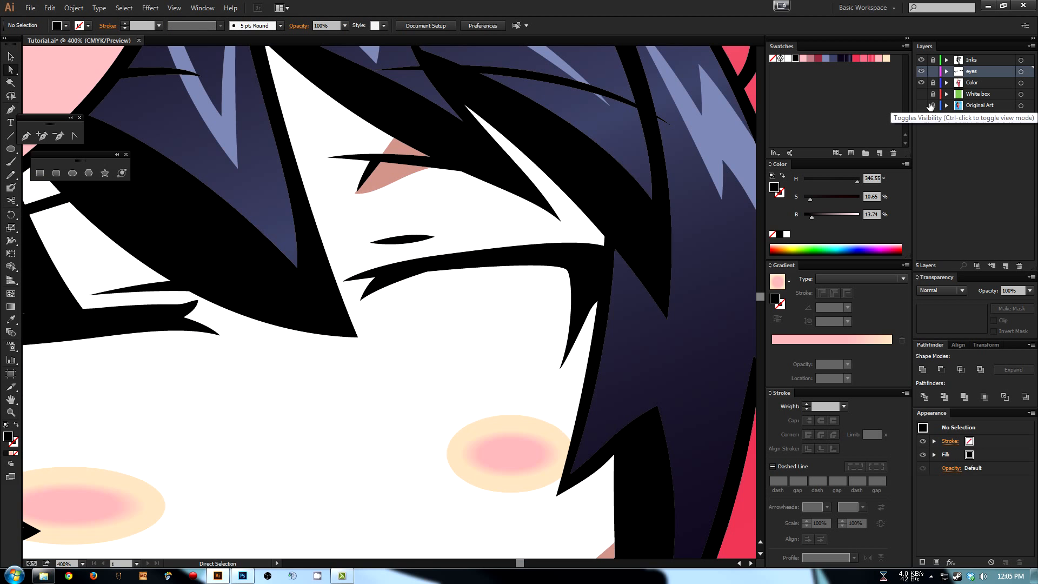
- Make the Original Art layer visible beneath the face as a reference for the eyes
{"action": "key", "text": "ctrl+minus"}
{"action": "key", "text": "ctrl+minus"}
{"action": "left_click_drag", "start_coordinate": [378, 355], "coordinate": [499, 278]}
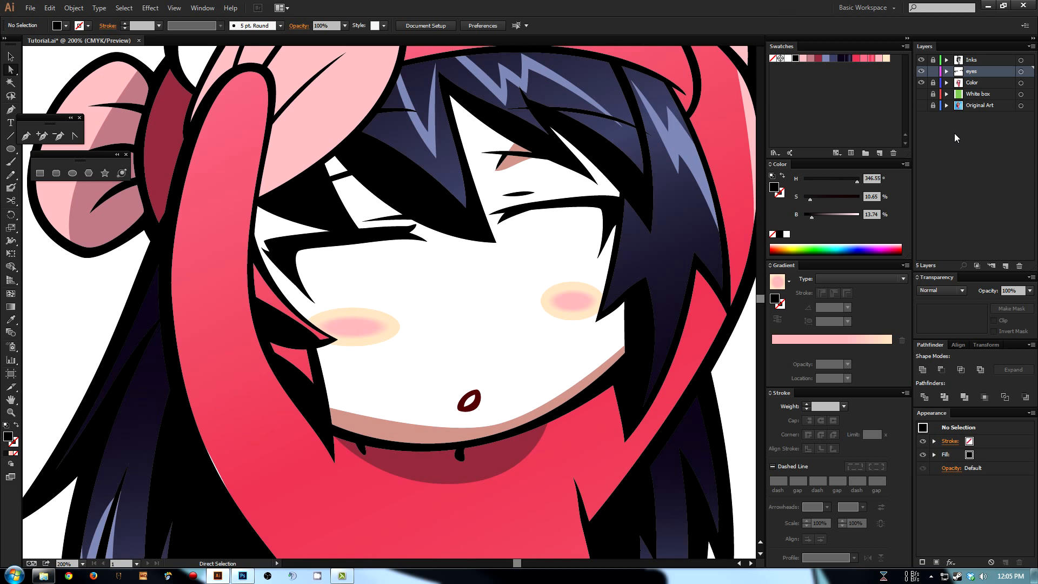
{"action": "left_click", "coordinate": [922, 106]}
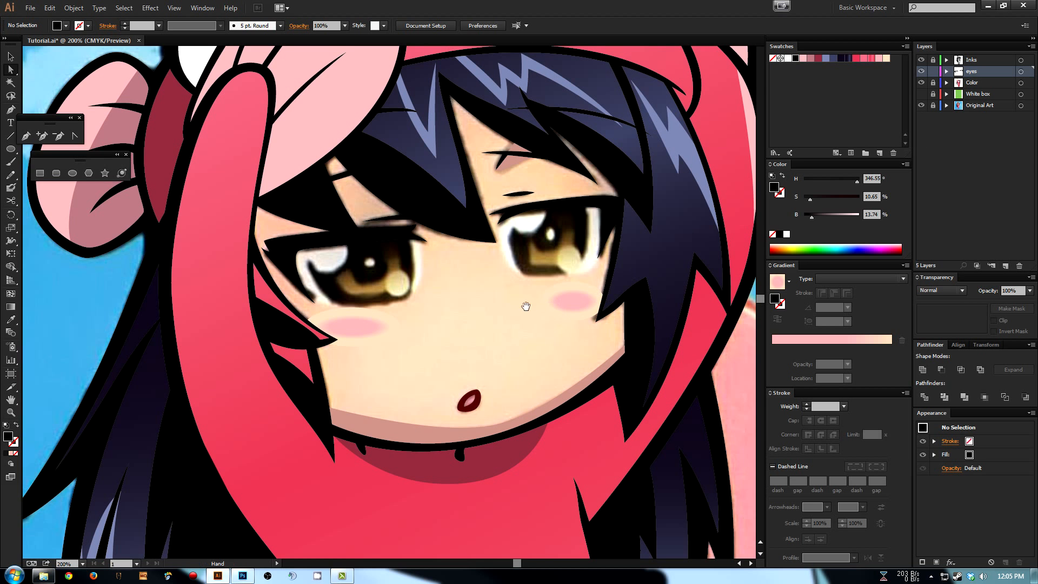
{"action": "left_click_drag", "start_coordinate": [528, 301], "coordinate": [509, 285]}
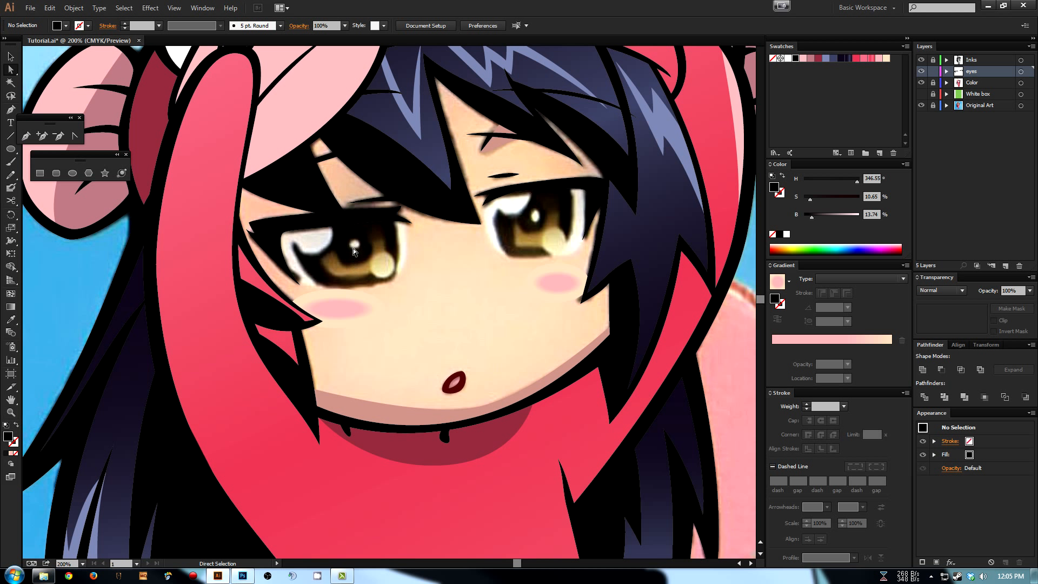
- Draw a circle about 9.3 pt wide over the small pupil highlight of the left eye and fill it white
{"action": "key", "text": "ctrl+plus"}
{"action": "key", "text": "ctrl+plus"}
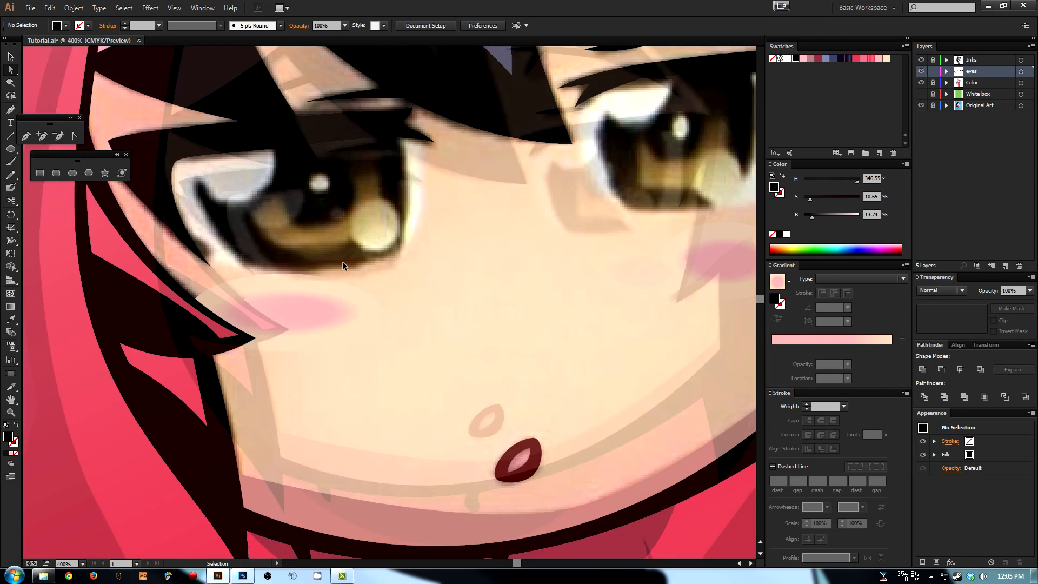
{"action": "left_click_drag", "start_coordinate": [310, 210], "coordinate": [347, 289]}
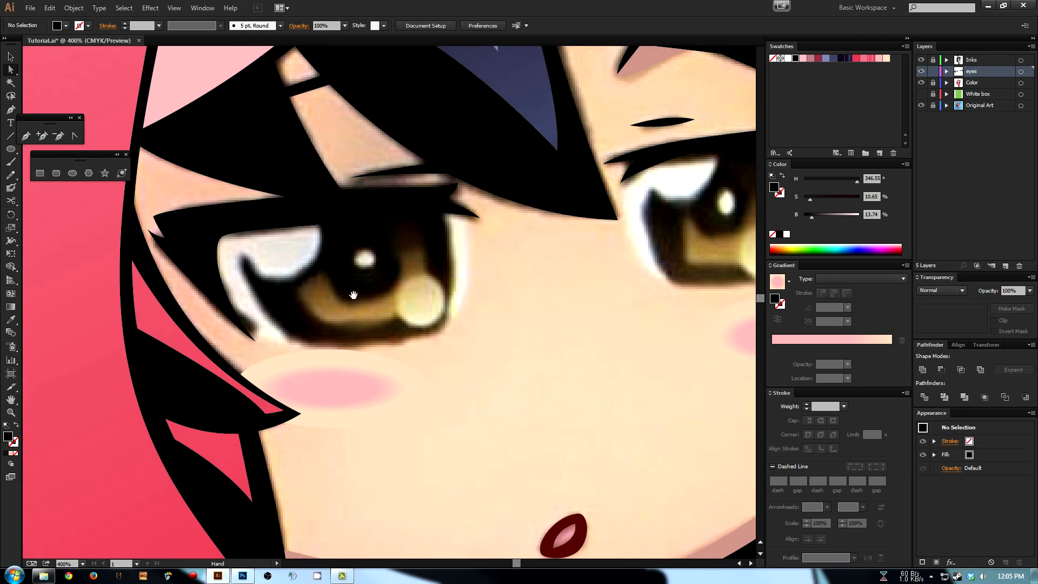
{"action": "key", "text": "ctrl+minus"}
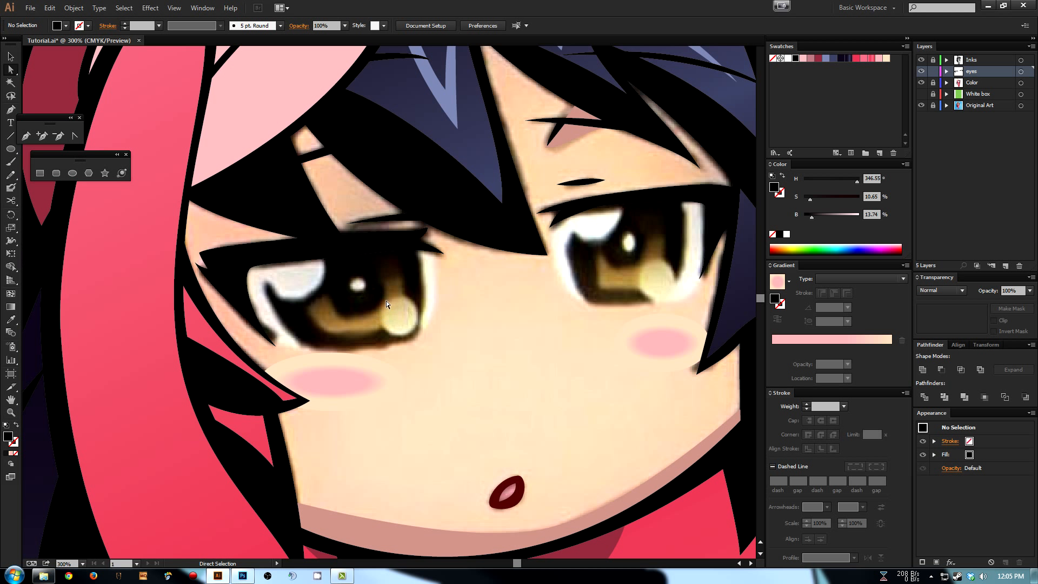
{"action": "left_click", "coordinate": [76, 167]}
{"action": "mouse_move", "coordinate": [362, 290]}
{"action": "left_mouse_down"}
{"action": "mouse_move", "coordinate": [371, 287]}
{"action": "mouse_move", "coordinate": [377, 305]}
{"action": "left_mouse_up"}
{"action": "left_click", "coordinate": [789, 58]}
{"action": "key", "text": "a"}
{"action": "left_click", "coordinate": [421, 341]}
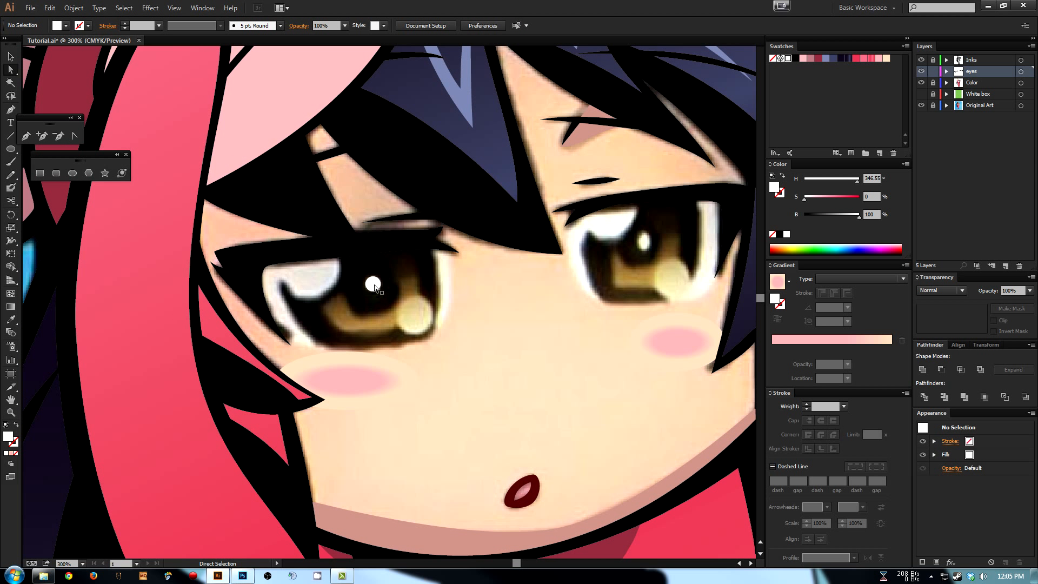
- Fine-tune the shape of the white pupil highlight in the left eye and deselect it
{"action": "left_click", "coordinate": [374, 286]}
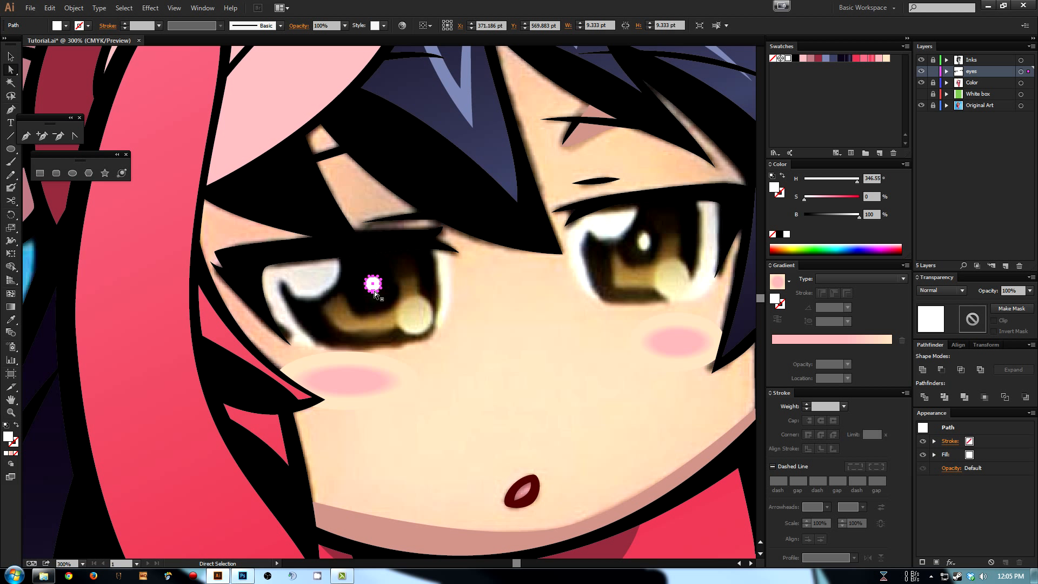
{"action": "key", "text": "v"}
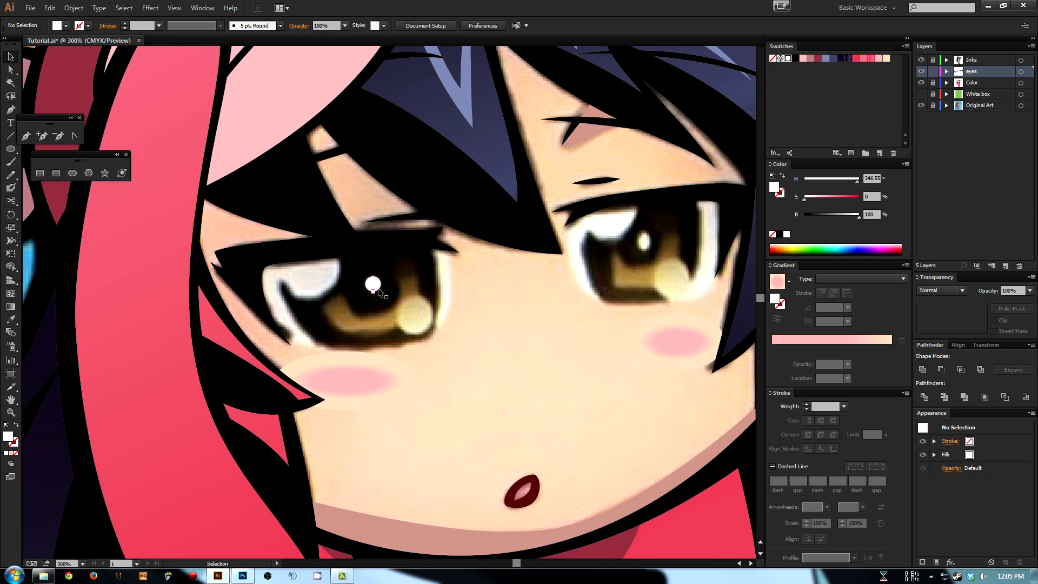
{"action": "left_click_drag", "start_coordinate": [373, 291], "coordinate": [373, 289]}
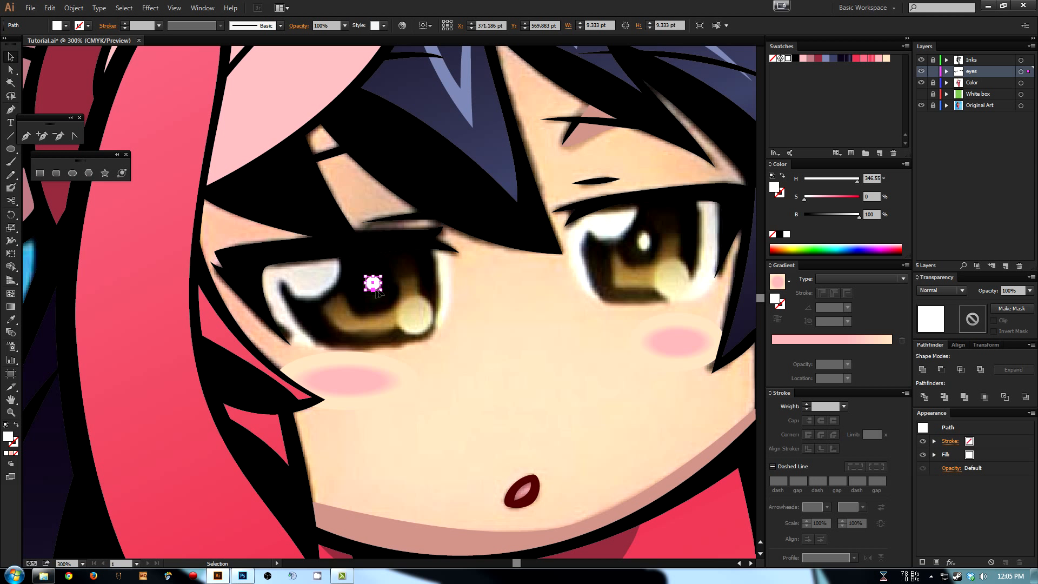
{"action": "left_click", "coordinate": [392, 275]}
{"action": "key", "text": "a"}
{"action": "key", "text": "v"}
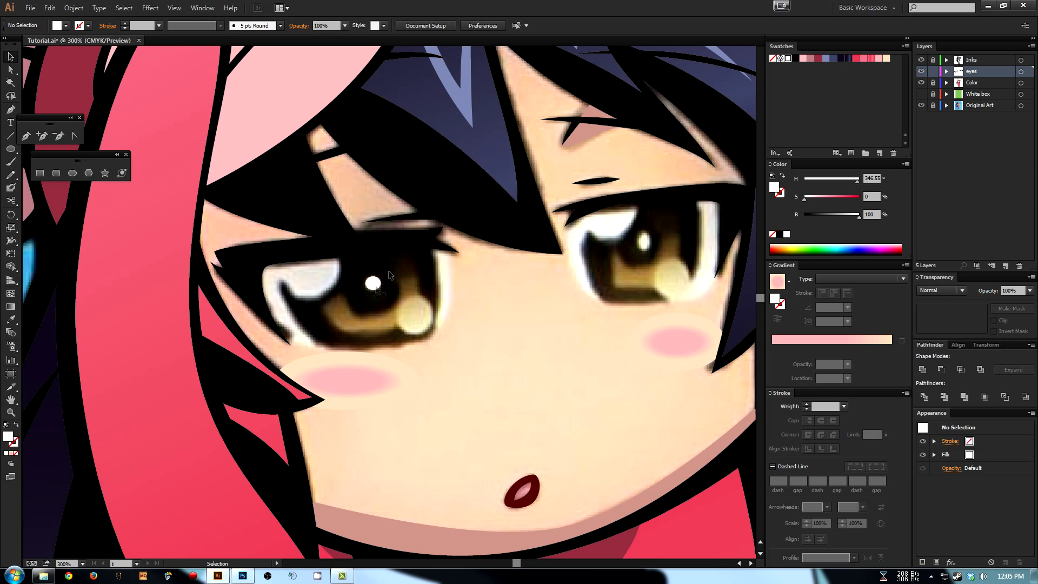
- Sample the pale cream and the tan of the left eye's lower round highlight and save each as a swatch
{"action": "left_click_drag", "start_coordinate": [381, 288], "coordinate": [365, 297]}
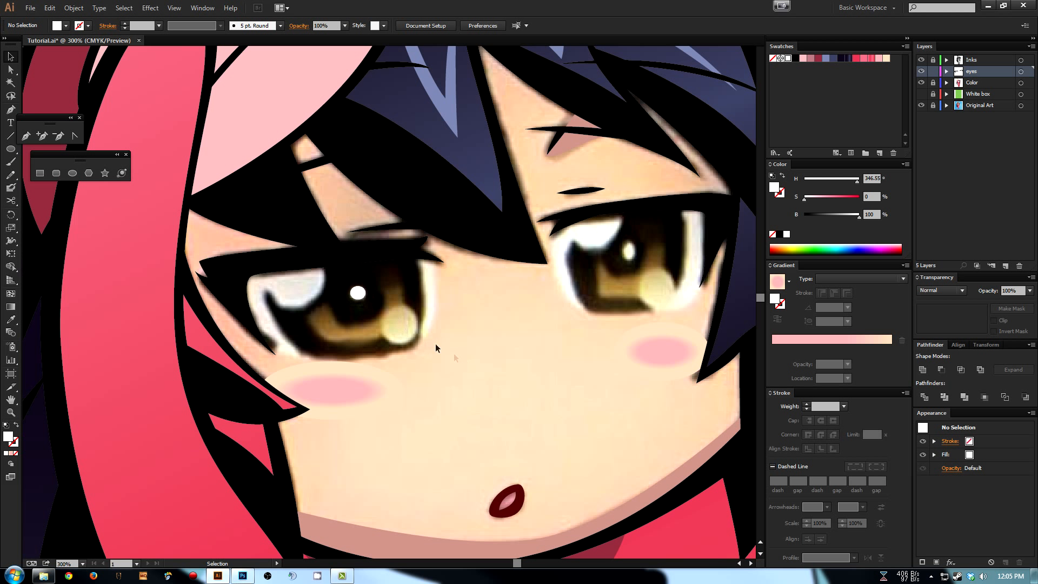
{"action": "key", "text": "o"}
{"action": "key", "text": "i"}
{"action": "left_click", "coordinate": [415, 339]}
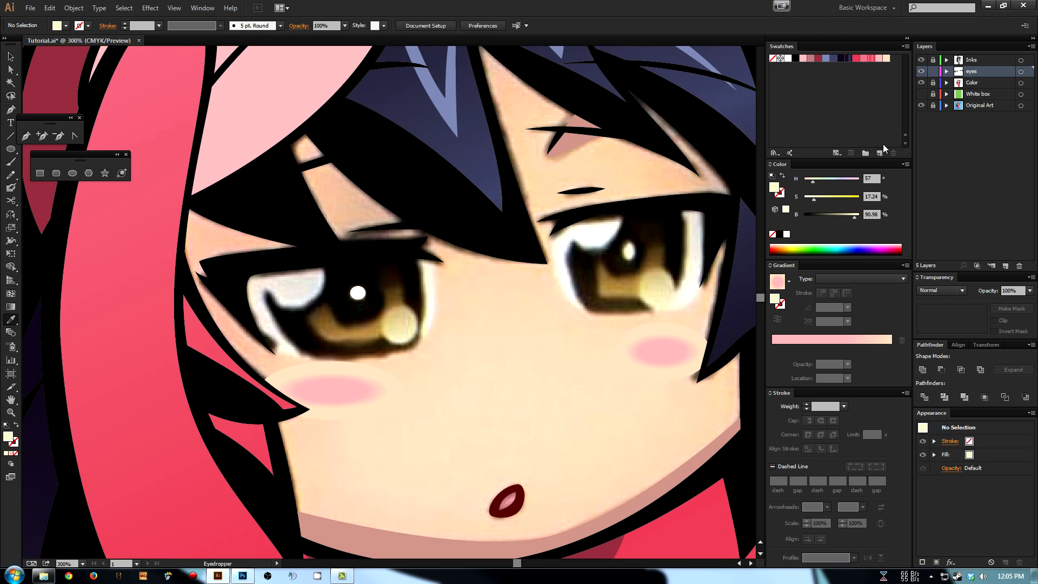
{"action": "left_click", "coordinate": [880, 153]}
{"action": "key", "text": "Return"}
{"action": "left_click", "coordinate": [393, 323]}
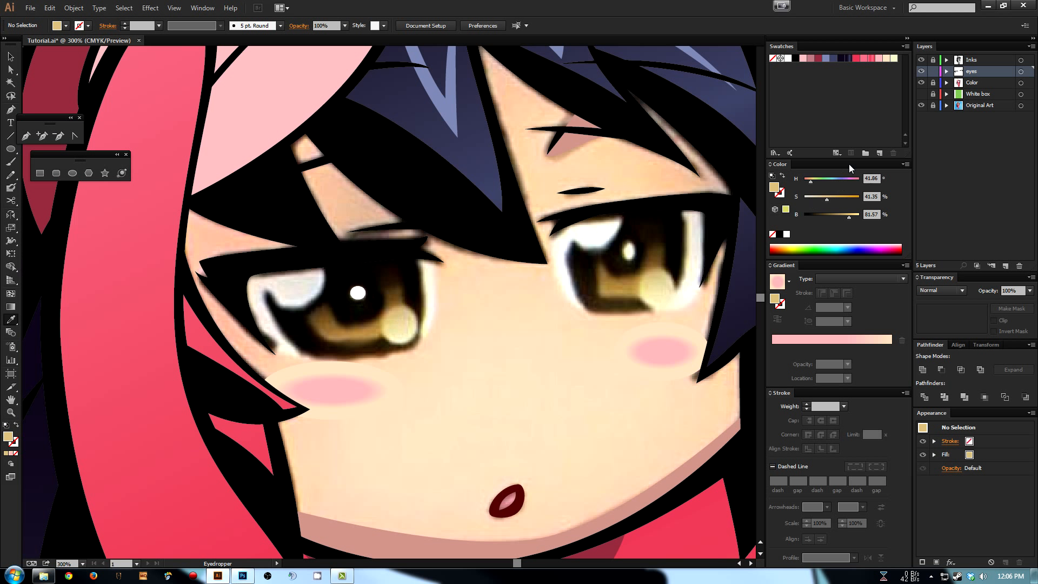
{"action": "left_click", "coordinate": [879, 153]}
{"action": "key", "text": "m"}
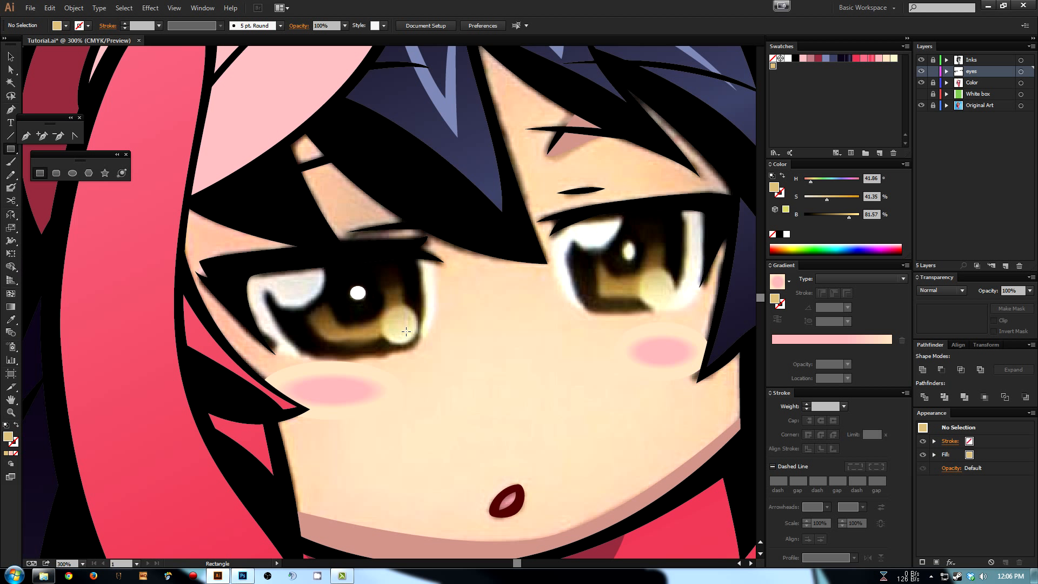
{"action": "left_click_drag", "start_coordinate": [385, 312], "coordinate": [415, 340]}
{"action": "key", "text": "F6"}
{"action": "key", "text": "ctrl+z"}
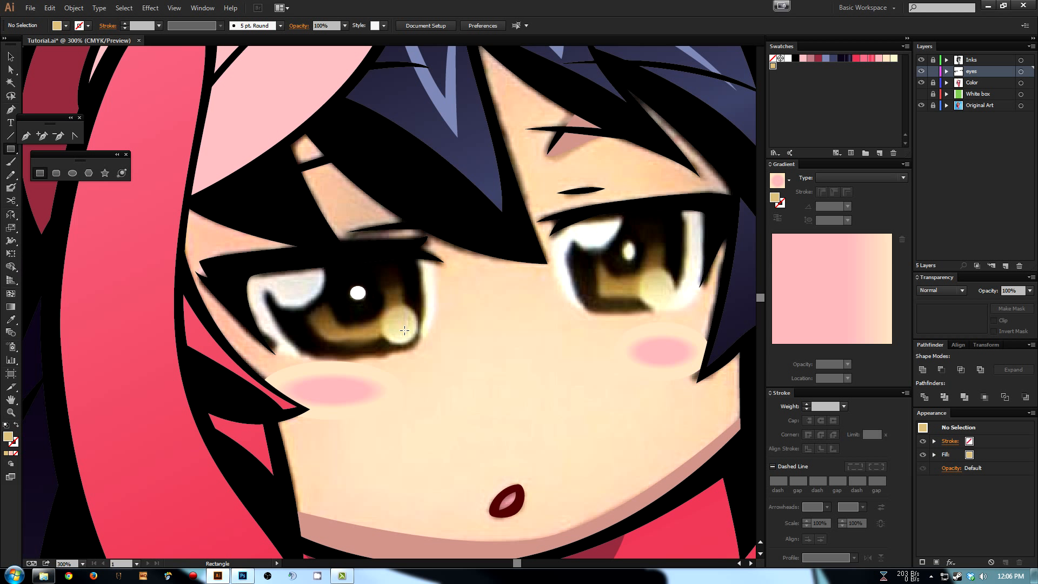
{"action": "left_click_drag", "start_coordinate": [425, 303], "coordinate": [377, 348]}
{"action": "key", "text": "ctrl+z"}
- Draw a tan circle about 24.7 pt wide over the left eye's lower highlight and nudge it into place
{"action": "left_click", "coordinate": [73, 172]}
{"action": "left_click_drag", "start_coordinate": [406, 330], "coordinate": [420, 310]}
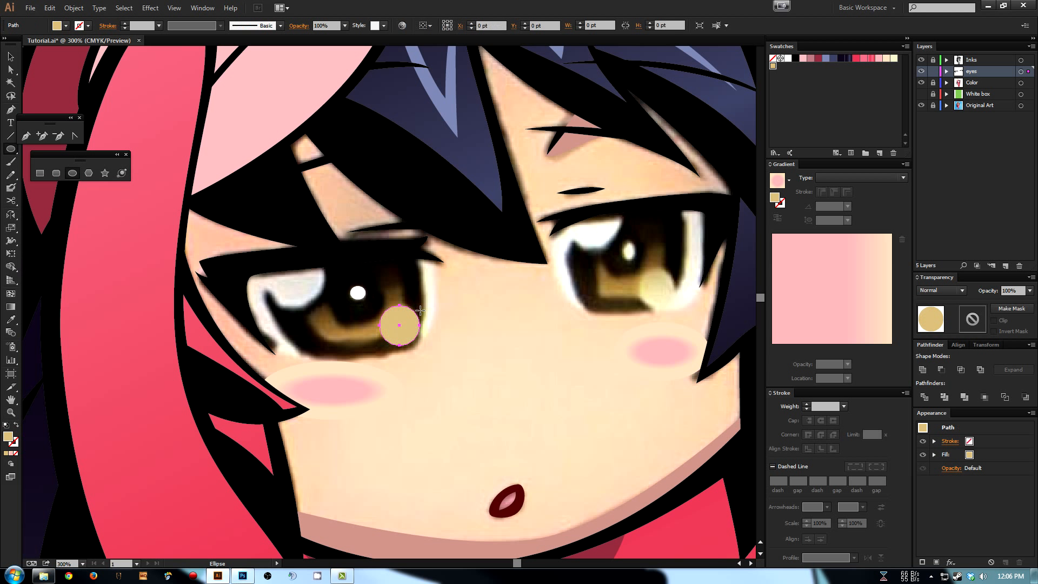
{"action": "key", "text": "Left"}
{"action": "key", "text": "Up"}
{"action": "key", "text": "Right"}
{"action": "key", "text": "Down"}
{"action": "key", "text": "Up"}
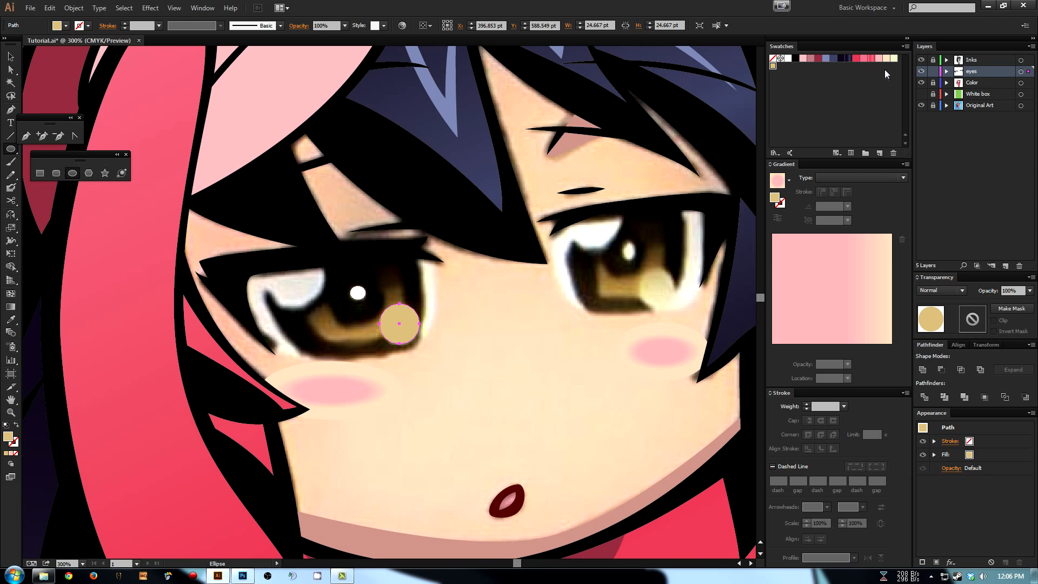
- Fill the lower highlight circle with a linear gradient running from the tan swatch to the pale cream swatch
{"action": "left_click", "coordinate": [838, 278]}
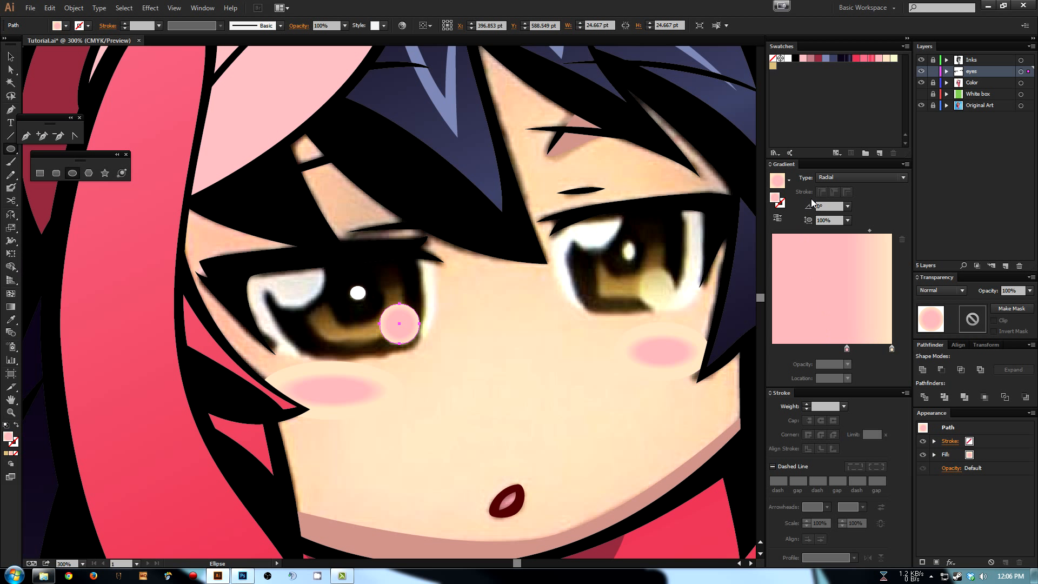
{"action": "left_click", "coordinate": [859, 177]}
{"action": "left_click", "coordinate": [843, 188]}
{"action": "left_click_drag", "start_coordinate": [846, 348], "coordinate": [772, 348]}
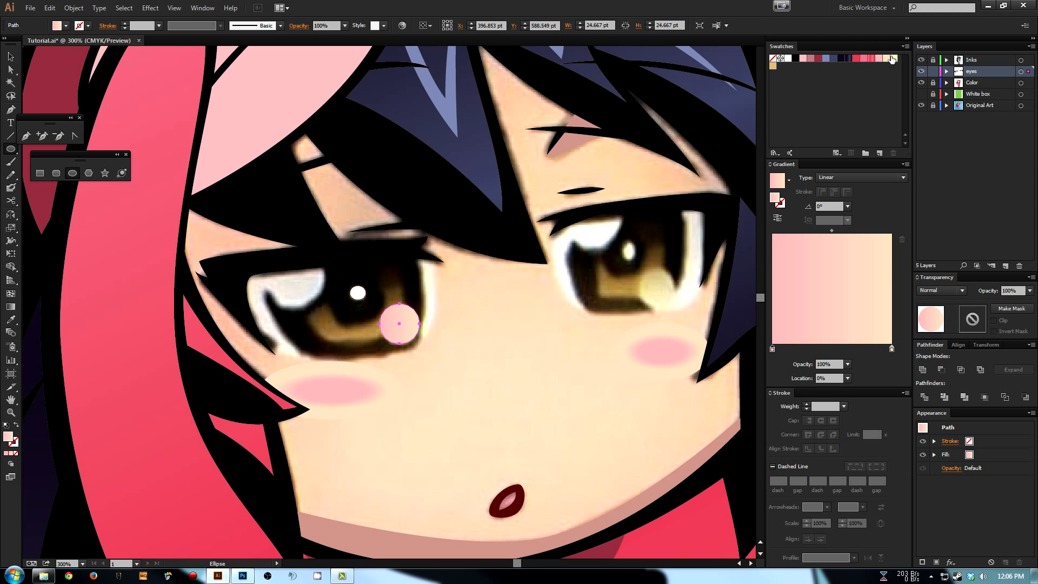
{"action": "left_click_drag", "start_coordinate": [887, 59], "coordinate": [773, 348]}
{"action": "left_click_drag", "start_coordinate": [894, 58], "coordinate": [891, 351]}
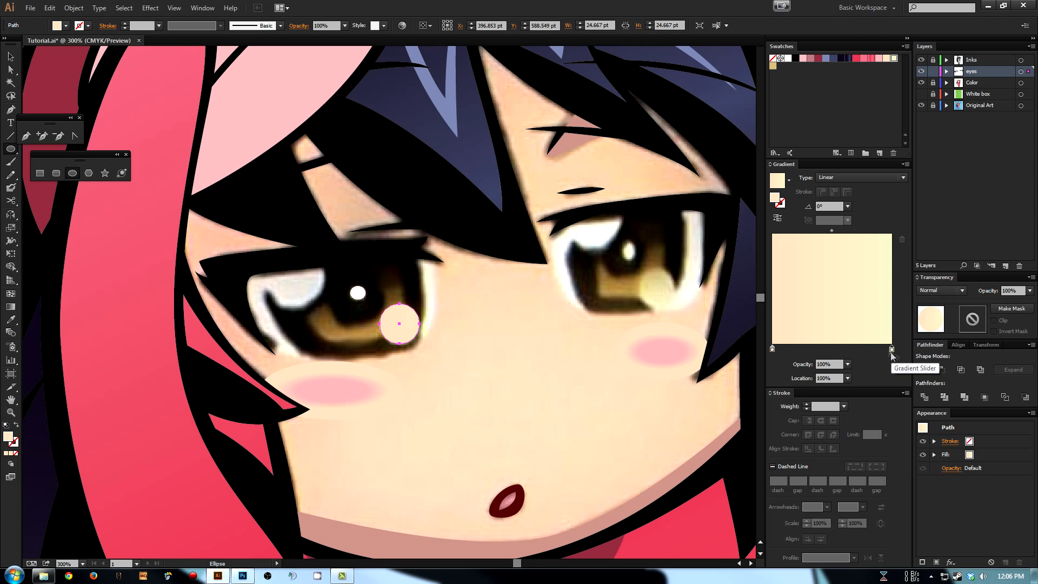
{"action": "left_click_drag", "start_coordinate": [773, 65], "coordinate": [772, 348]}
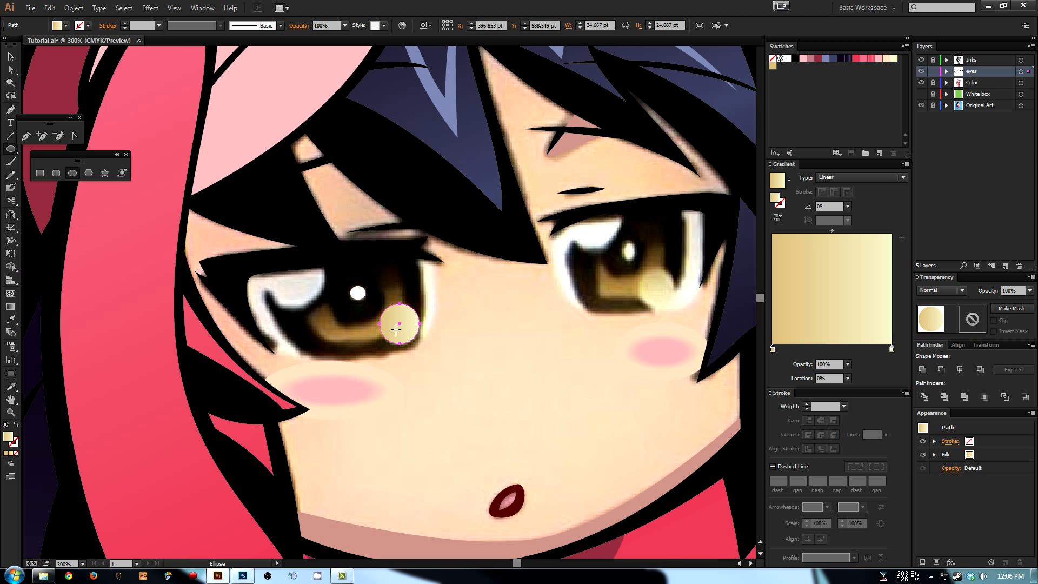
- Angle the lower highlight's gradient diagonally downward at about -41° with the Gradient tool and deselect the circle
{"action": "key", "text": "g"}
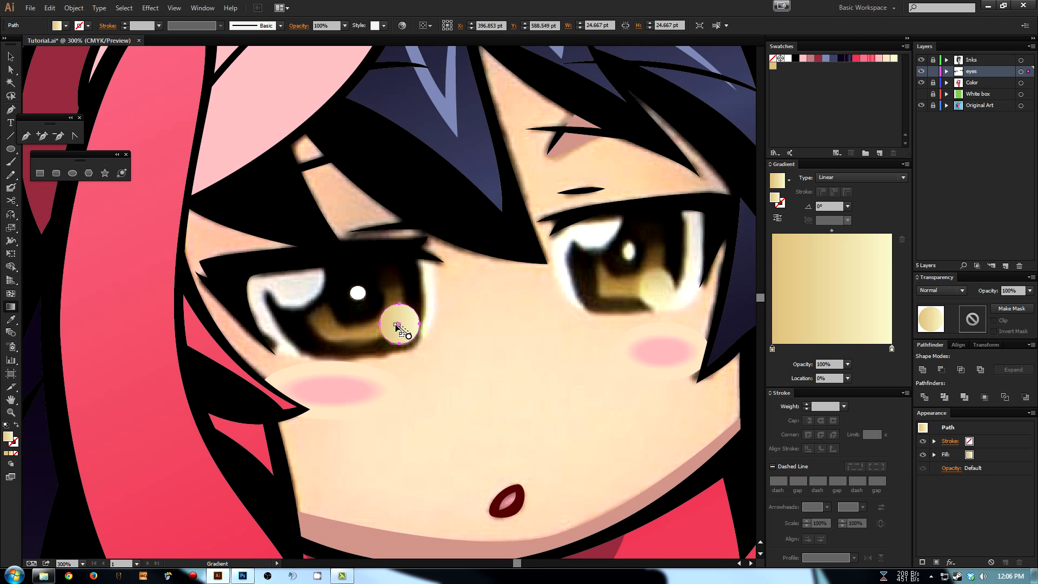
{"action": "mouse_move", "coordinate": [411, 333]}
{"action": "left_mouse_down"}
{"action": "mouse_move", "coordinate": [390, 315]}
{"action": "mouse_move", "coordinate": [419, 331]}
{"action": "left_mouse_up"}
{"action": "key", "text": "a"}
{"action": "left_click", "coordinate": [482, 330]}
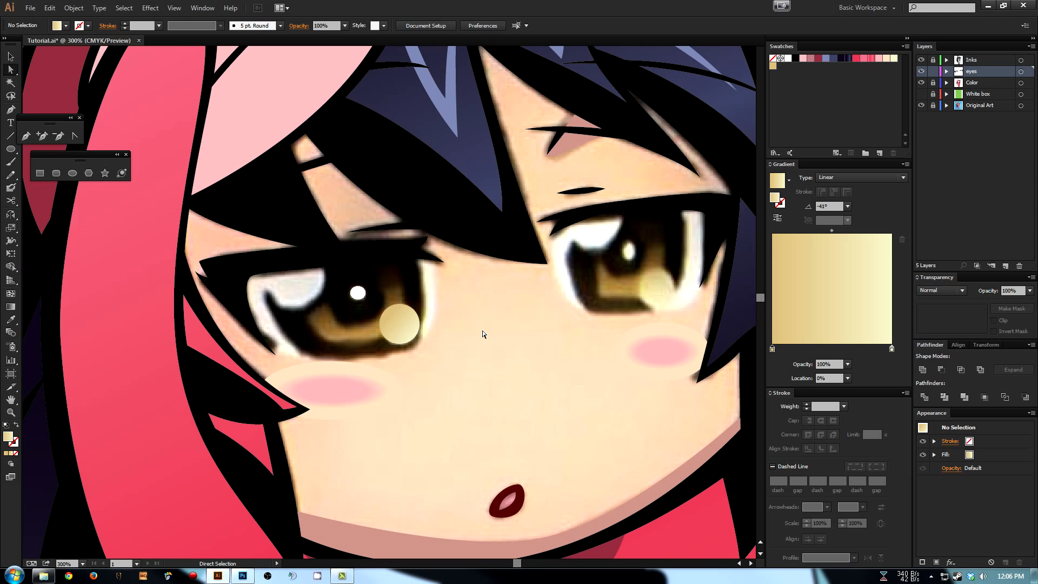
- Compare the eyes layer with the reference by toggling its visibility, and shrink the gradient circle to about 22 pt
{"action": "left_click", "coordinate": [925, 71]}
{"action": "left_click", "coordinate": [925, 71]}
{"action": "left_click", "coordinate": [925, 72]}
{"action": "left_click", "coordinate": [925, 71]}
{"action": "key", "text": "v"}
{"action": "left_click", "coordinate": [405, 324]}
{"action": "left_click_drag", "start_coordinate": [423, 307], "coordinate": [420, 308]}
{"action": "left_click", "coordinate": [437, 296]}
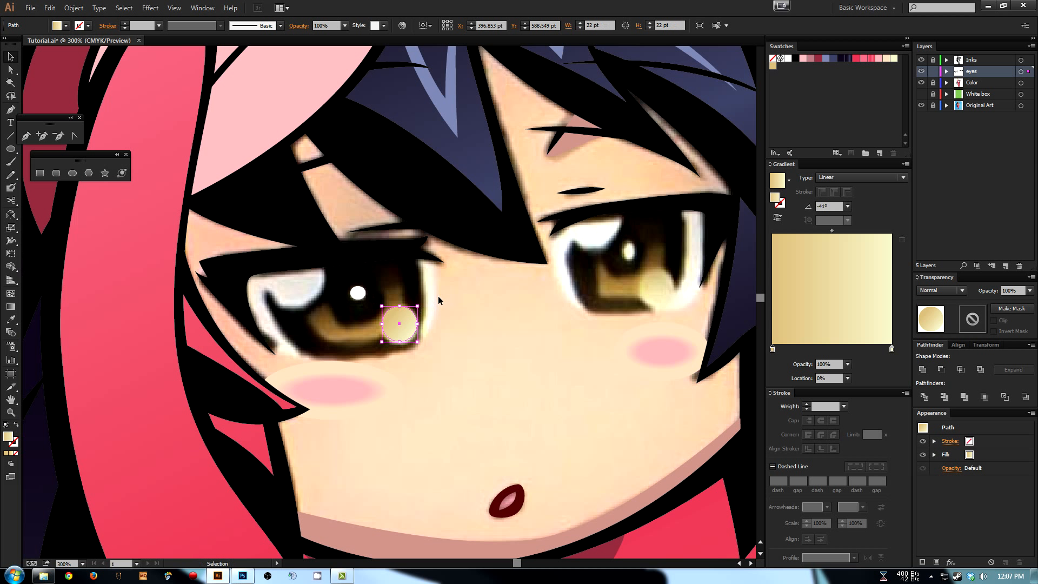
{"action": "left_click", "coordinate": [403, 320]}
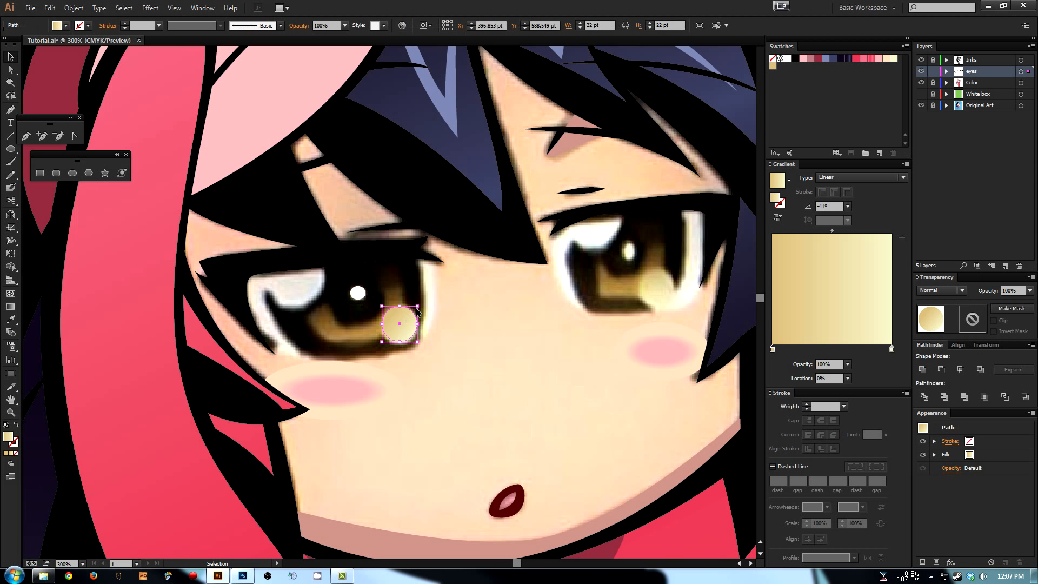
{"action": "left_click", "coordinate": [435, 287]}
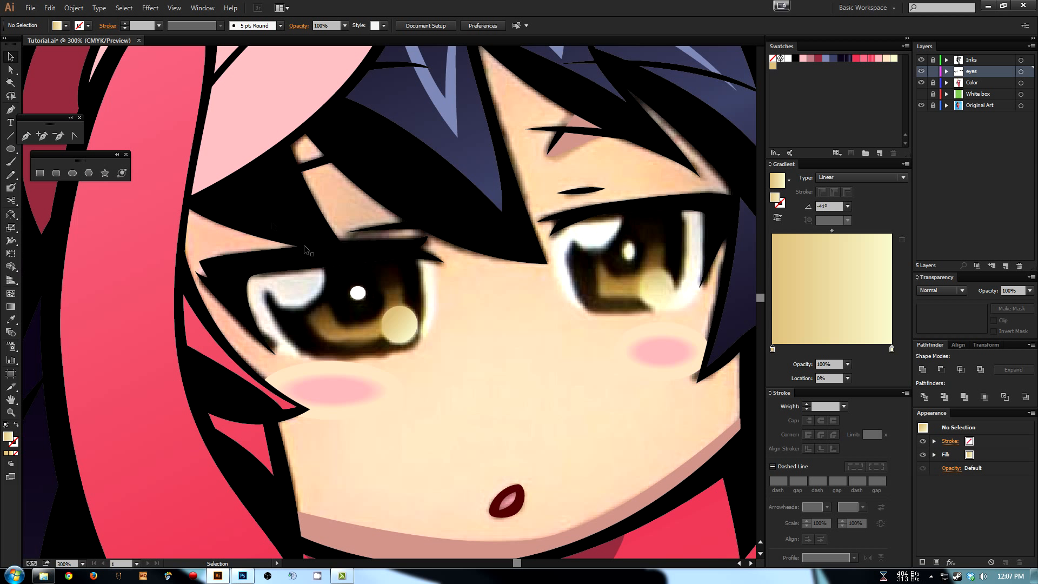
- Draw a black circle about 35.3 pt wide for the left eye's pupil, centred on the white highlight
{"action": "left_click", "coordinate": [72, 173]}
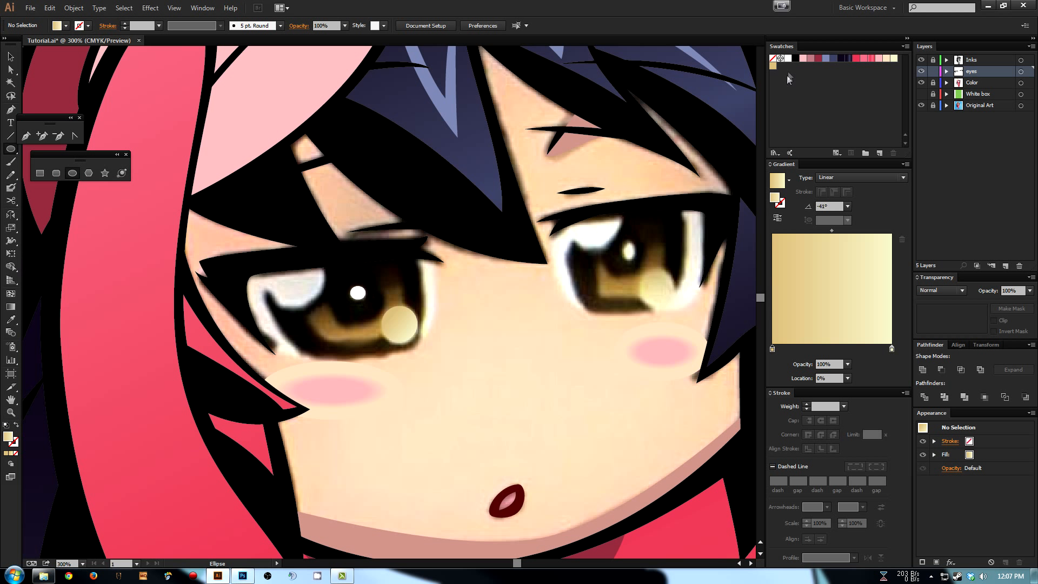
{"action": "left_click", "coordinate": [798, 58]}
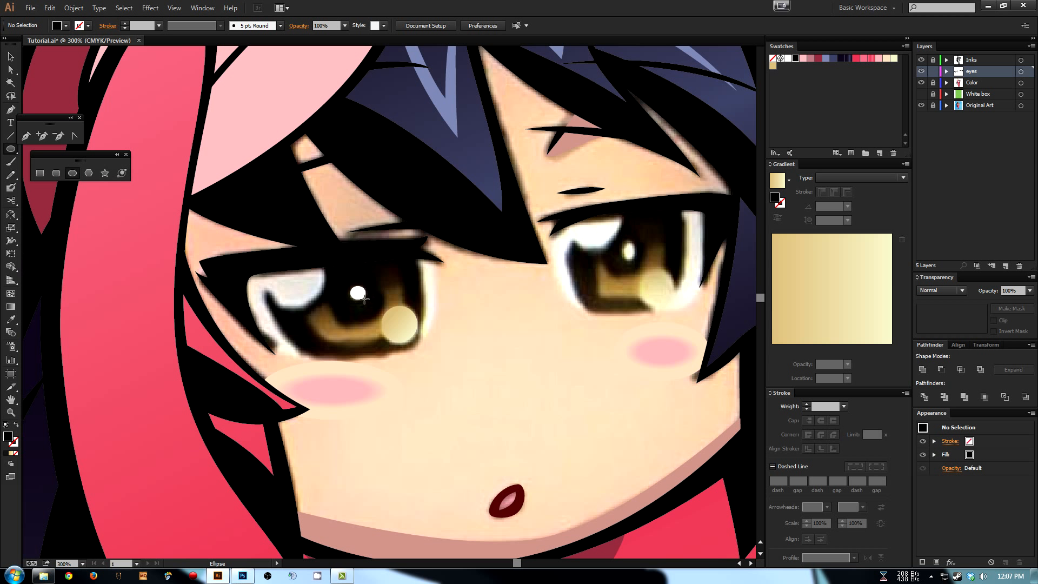
{"action": "left_click_drag", "start_coordinate": [362, 299], "coordinate": [377, 268]}
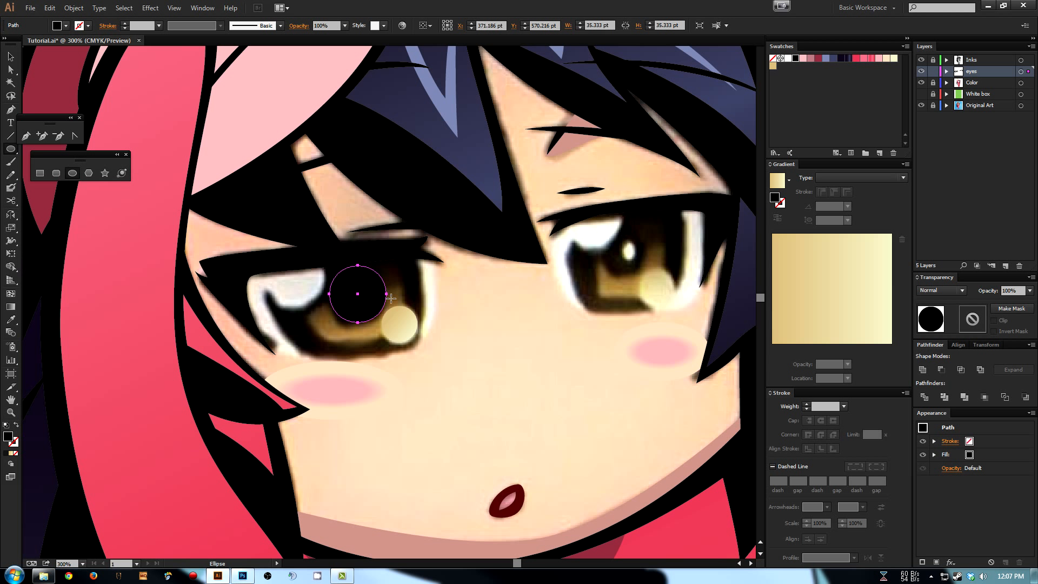
- Reshape the pupil circle into a black oval about 33.7 by 44.7 pt, using an outline view to match the reference
{"action": "key", "text": "v"}
{"action": "key", "text": "shift+x"}
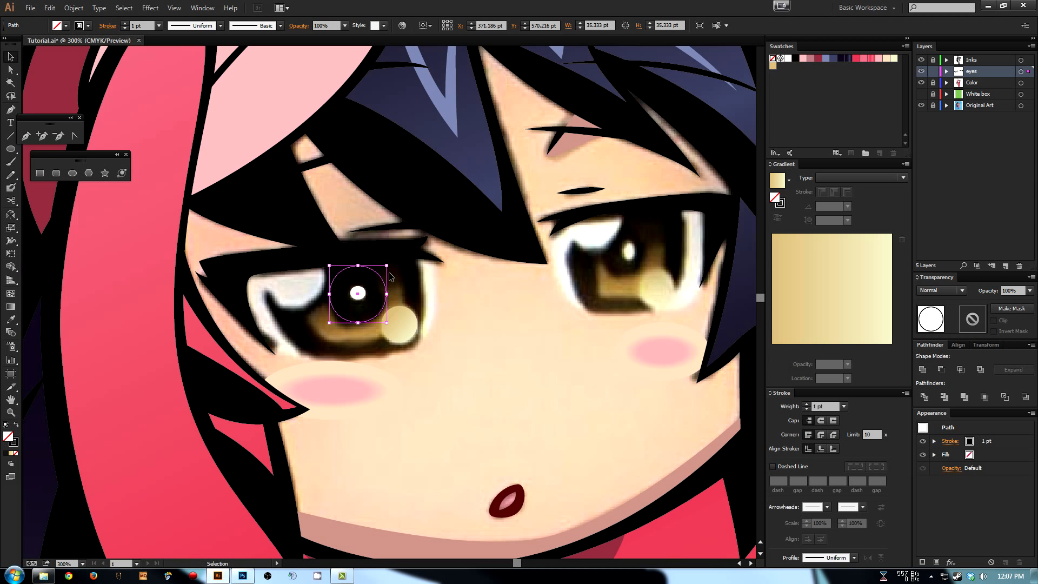
{"action": "left_click_drag", "start_coordinate": [390, 298], "coordinate": [362, 333]}
{"action": "left_click_drag", "start_coordinate": [355, 266], "coordinate": [370, 215]}
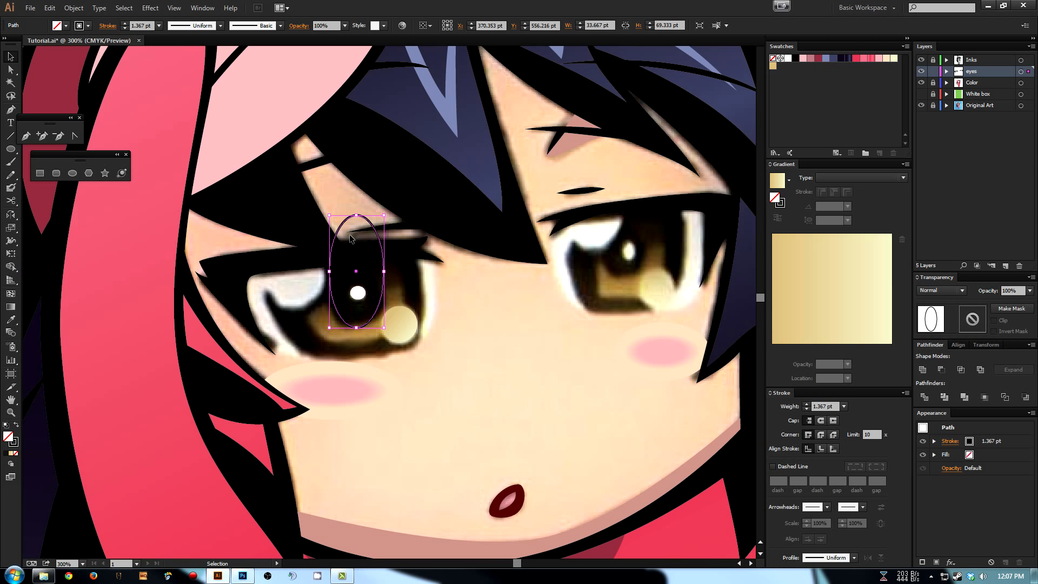
{"action": "key", "text": "shift+x"}
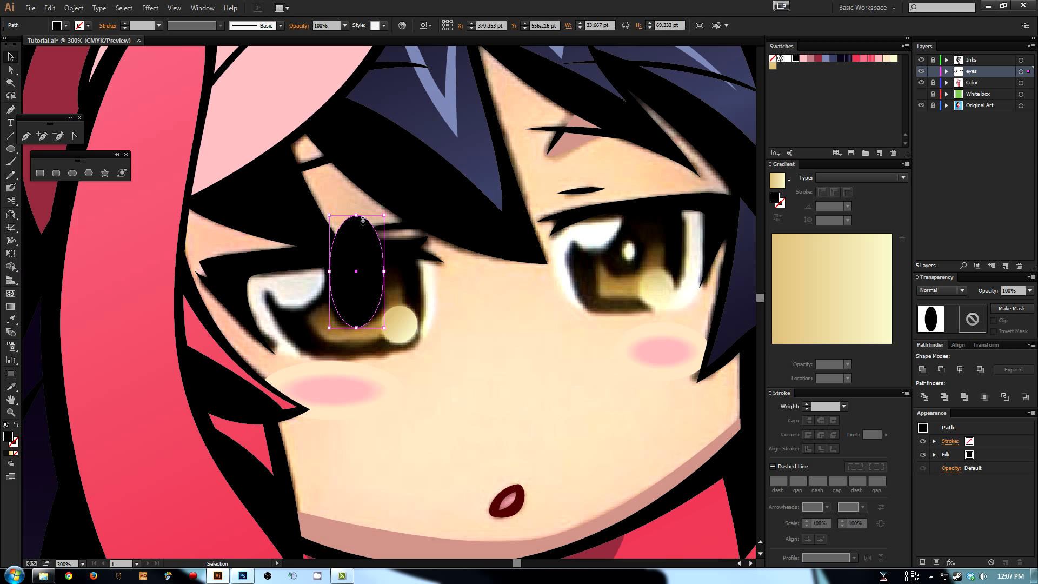
{"action": "left_click_drag", "start_coordinate": [360, 220], "coordinate": [355, 262]}
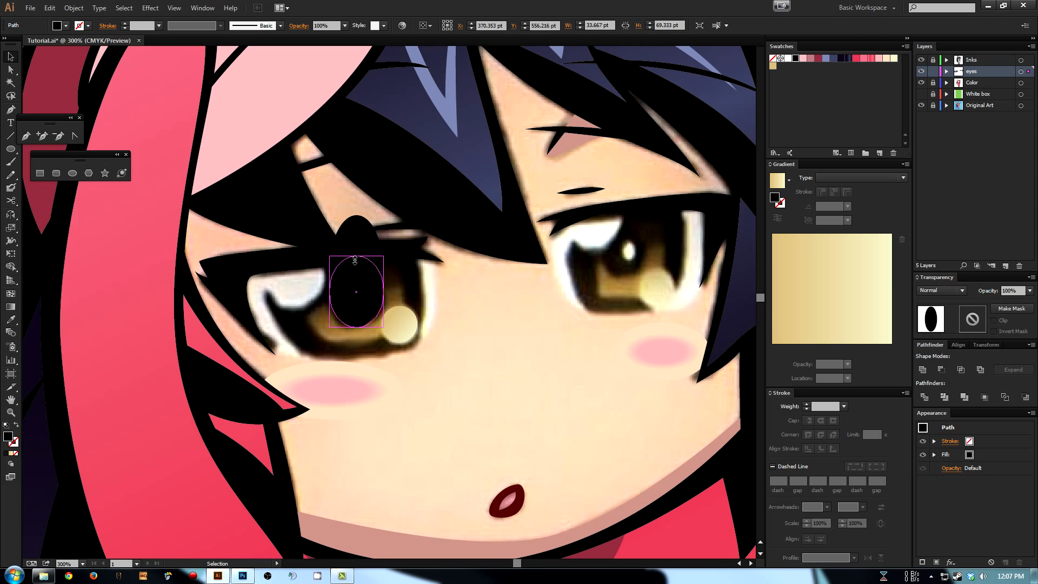
{"action": "left_click", "coordinate": [473, 325]}
{"action": "left_click", "coordinate": [370, 309]}
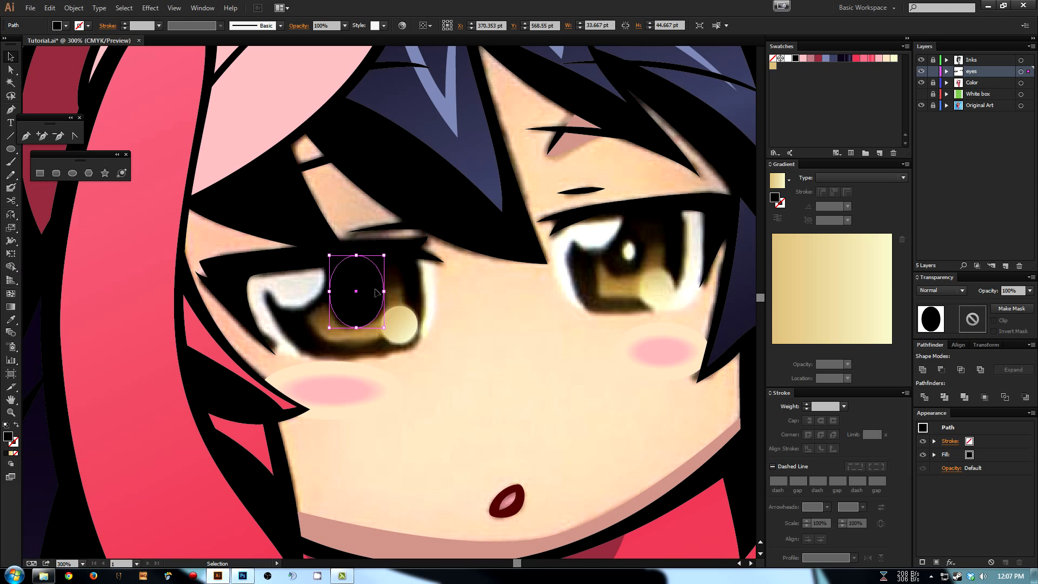
- Reshape the pupil oval by pulling its upper-right and upper-left curve outward into raised corners under the upper lash, and deselect it
{"action": "left_click", "coordinate": [487, 311]}
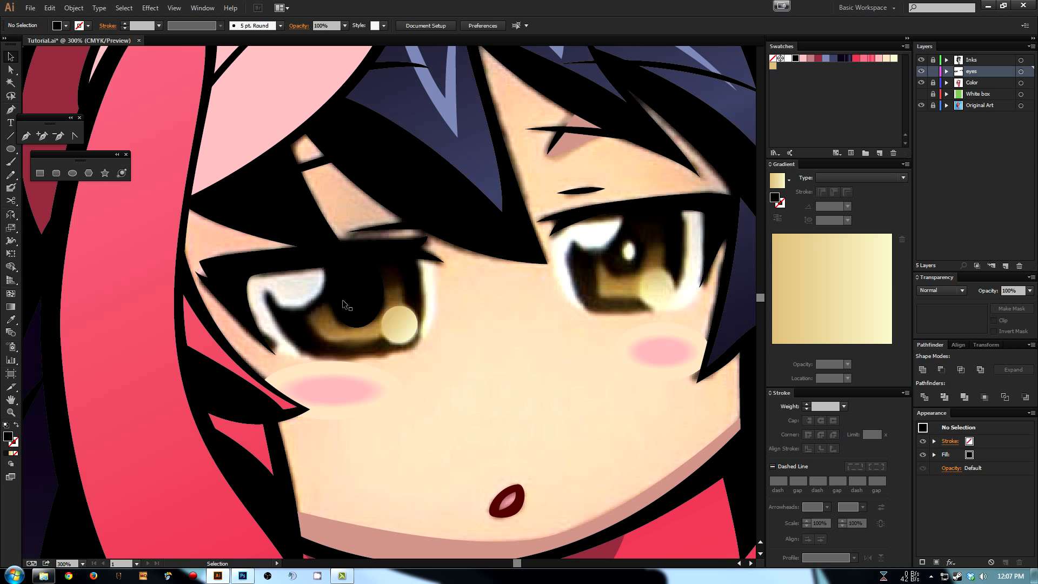
{"action": "left_click", "coordinate": [372, 305]}
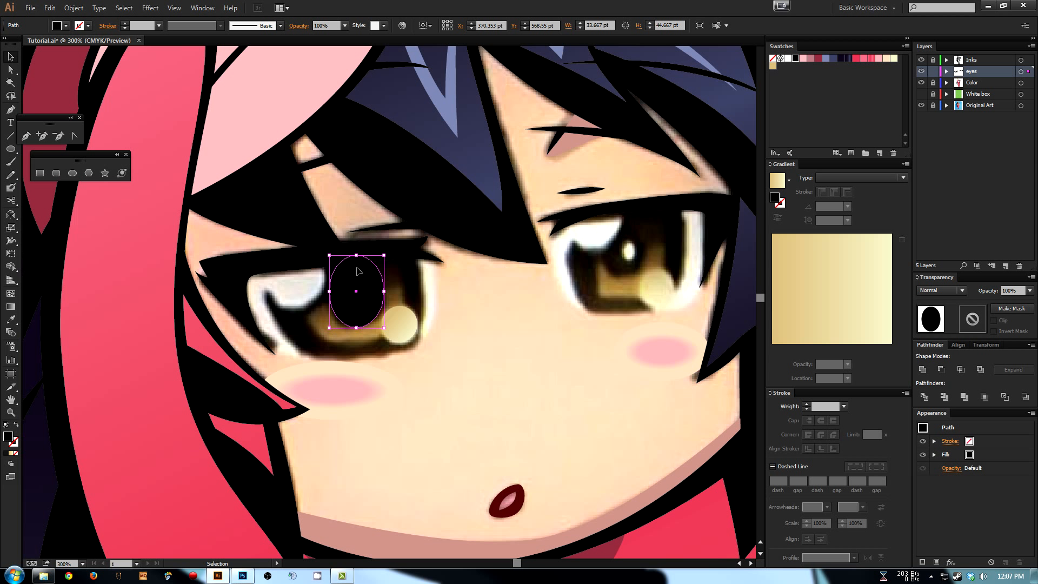
{"action": "key", "text": "a"}
{"action": "left_click", "coordinate": [384, 292]}
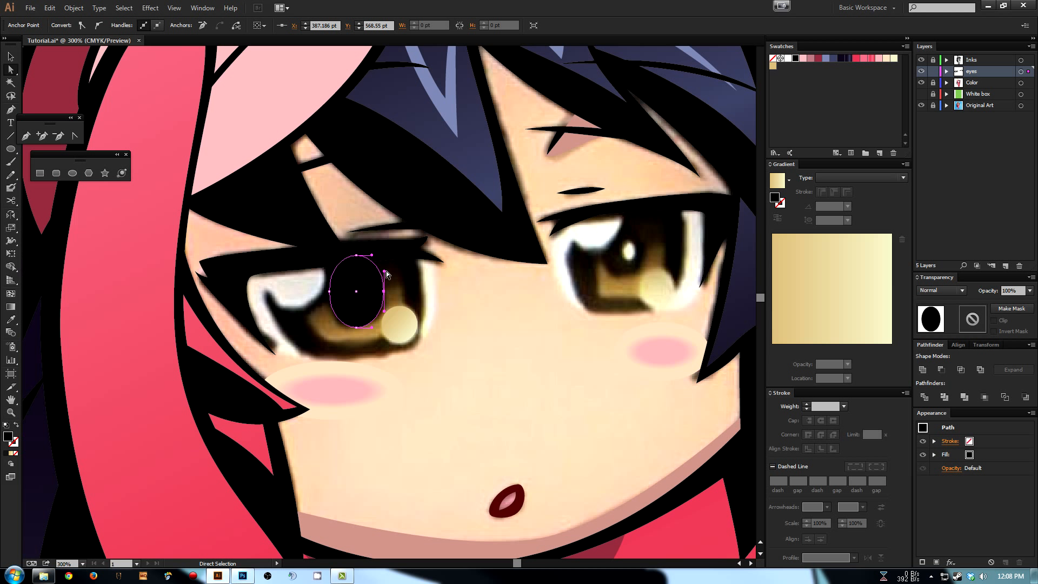
{"action": "key", "text": "plus"}
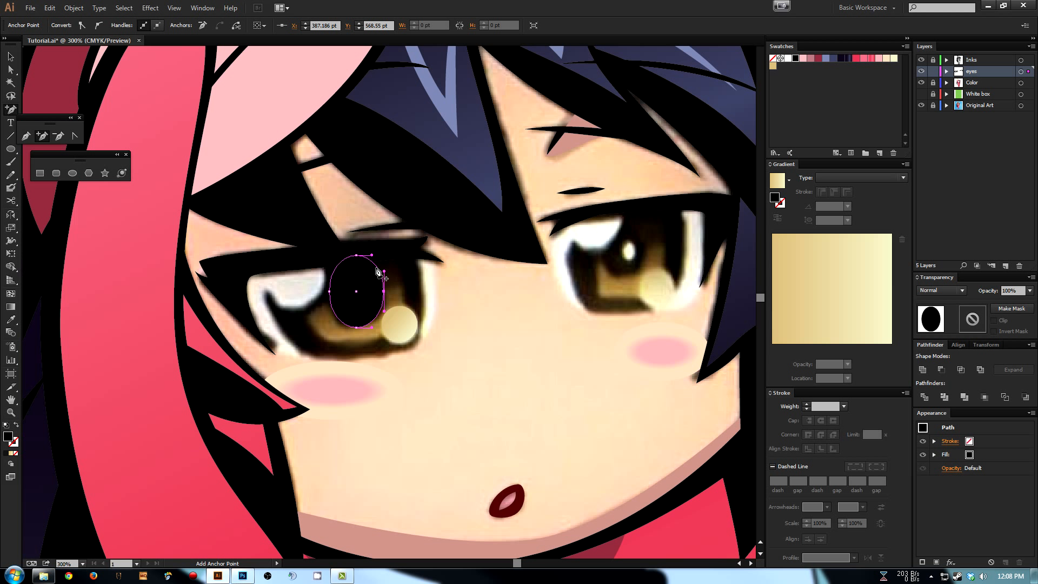
{"action": "key", "text": "a"}
{"action": "left_click_drag", "start_coordinate": [383, 270], "coordinate": [380, 251]}
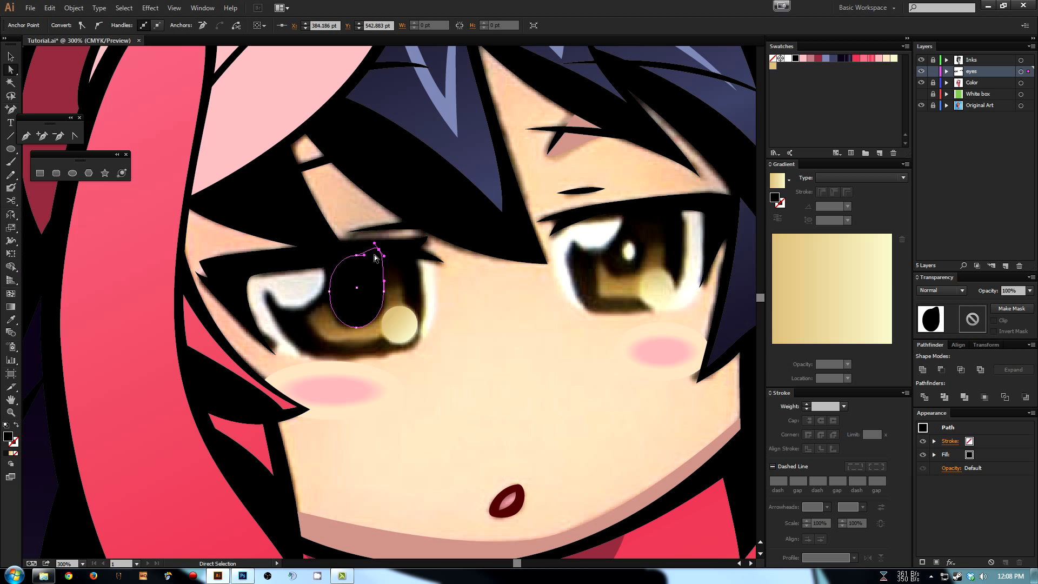
{"action": "left_click", "coordinate": [336, 274]}
{"action": "left_click_drag", "start_coordinate": [336, 274], "coordinate": [332, 257]}
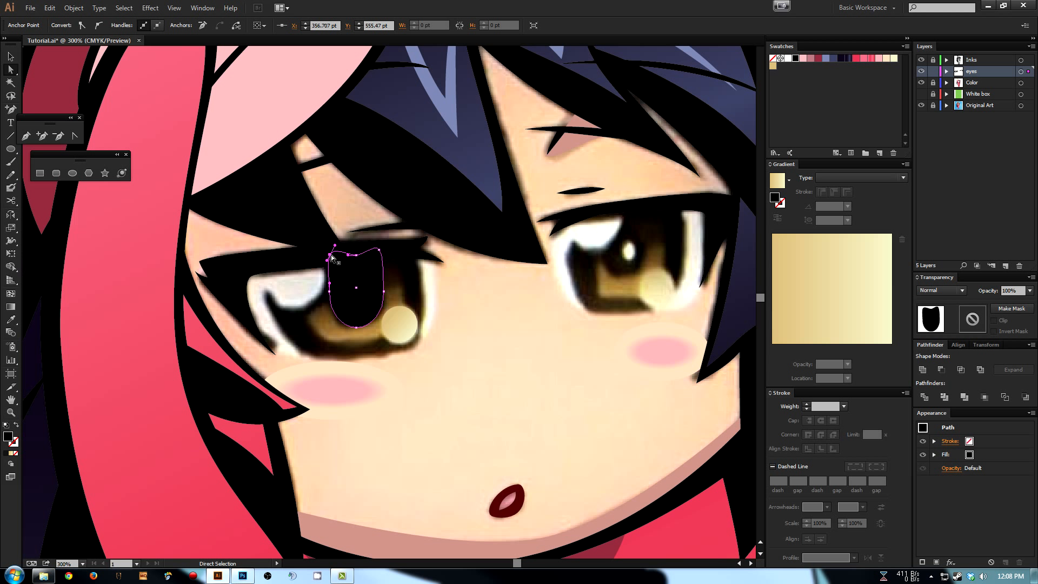
{"action": "left_click", "coordinate": [487, 294]}
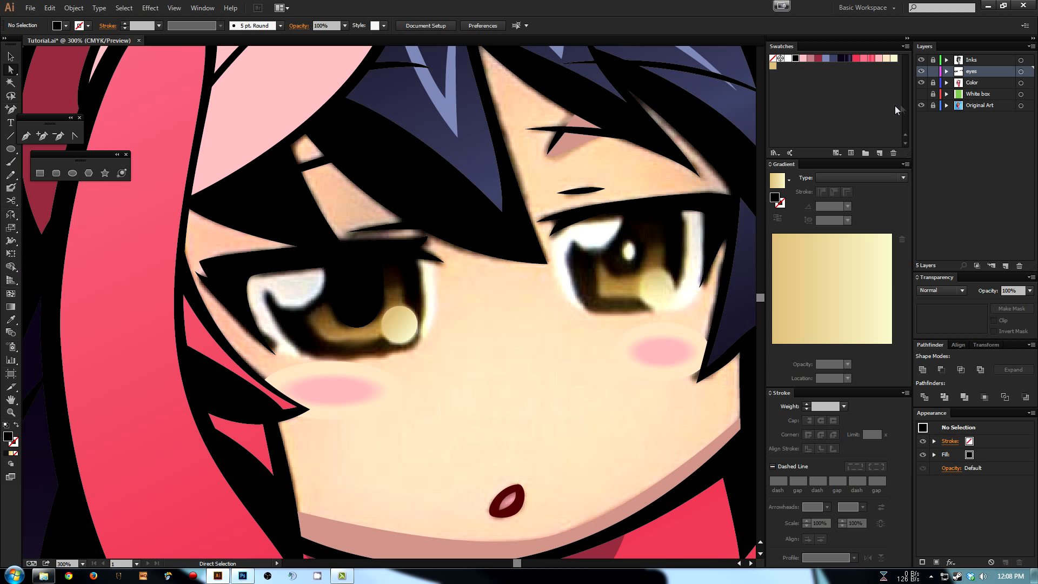
- Compare the traced left eye with the reference by hiding and reshowing the Original Art layer
{"action": "left_click", "coordinate": [922, 105]}
{"action": "mouse_move", "coordinate": [459, 366]}
{"action": "left_mouse_down"}
{"action": "mouse_move", "coordinate": [461, 340]}
{"action": "mouse_move", "coordinate": [442, 405]}
{"action": "left_mouse_up"}
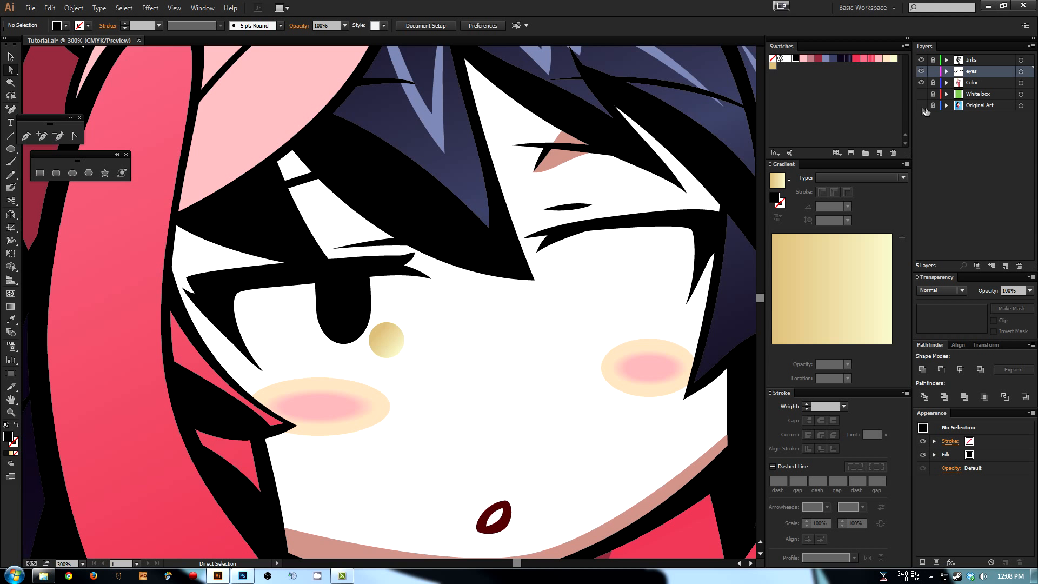
{"action": "left_click", "coordinate": [921, 106]}
{"action": "left_click_drag", "start_coordinate": [394, 342], "coordinate": [426, 339]}
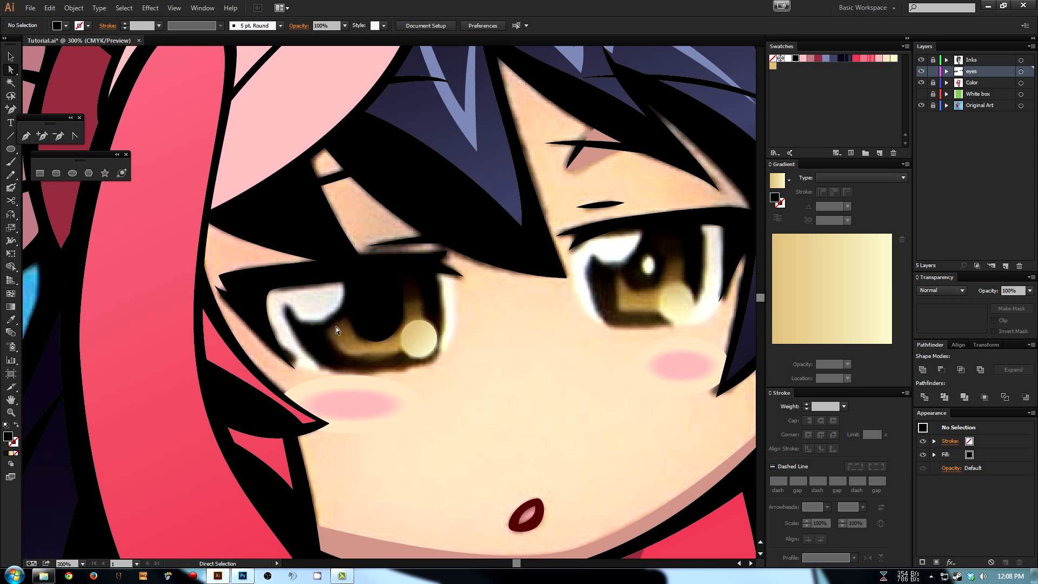
{"action": "left_click_drag", "start_coordinate": [330, 345], "coordinate": [362, 326]}
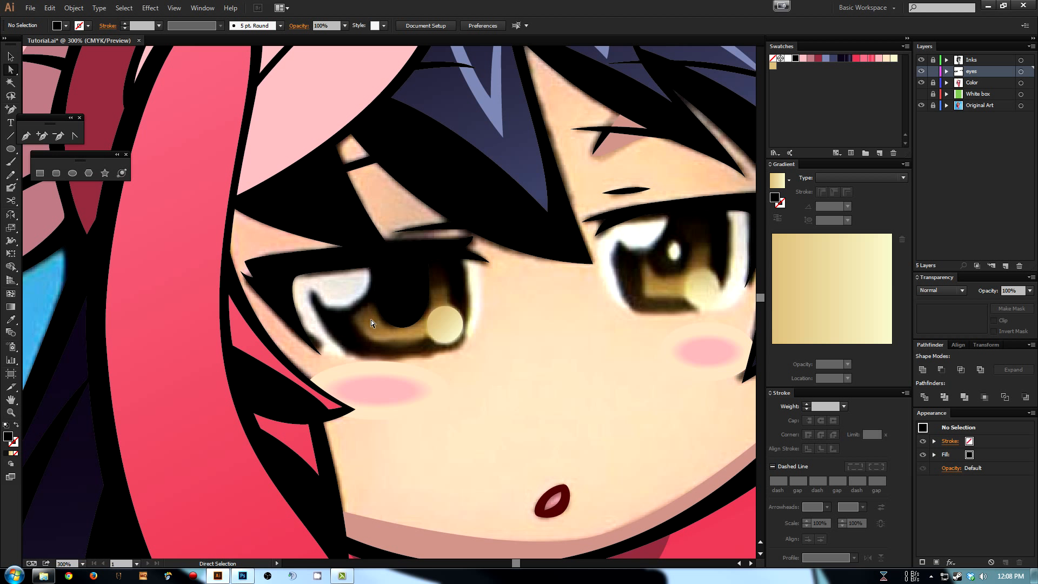
- Fine-tune the pupil's upper-left corner anchor so the shape is about 33.7 pt wide, and deselect it
{"action": "left_click", "coordinate": [394, 291]}
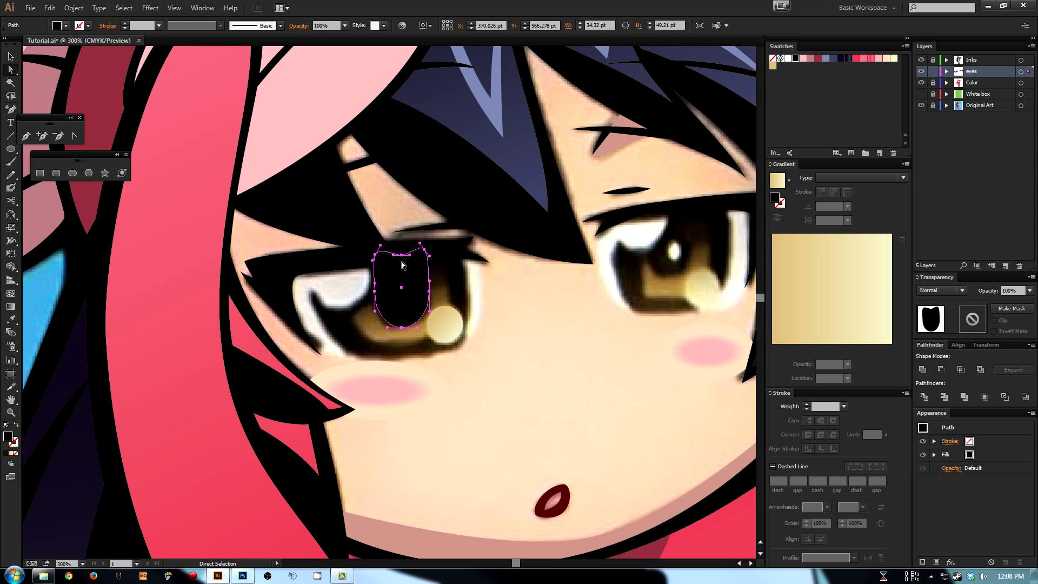
{"action": "left_click_drag", "start_coordinate": [350, 292], "coordinate": [367, 293]}
{"action": "left_click", "coordinate": [363, 290]}
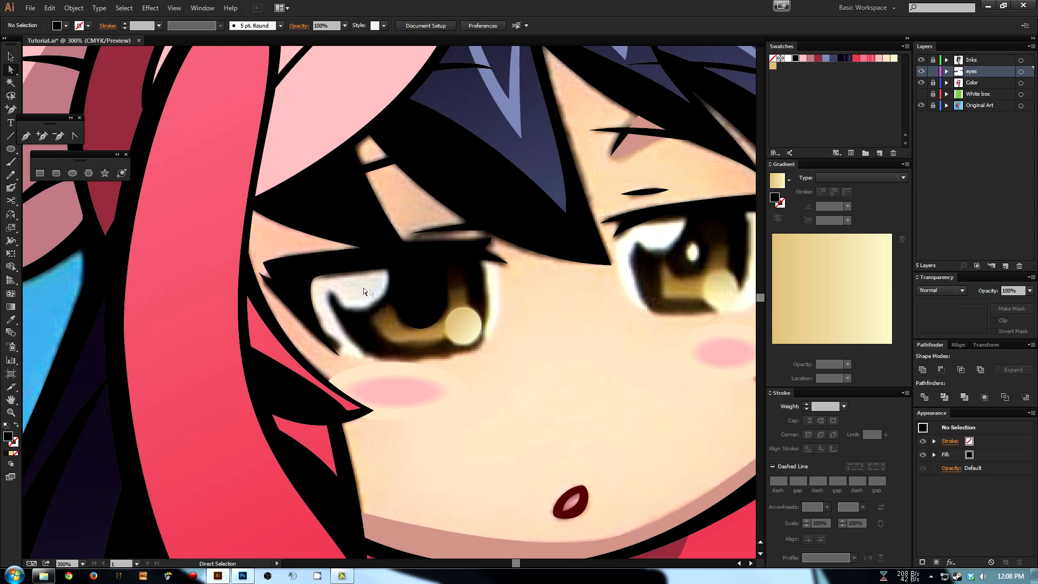
{"action": "left_click", "coordinate": [391, 293]}
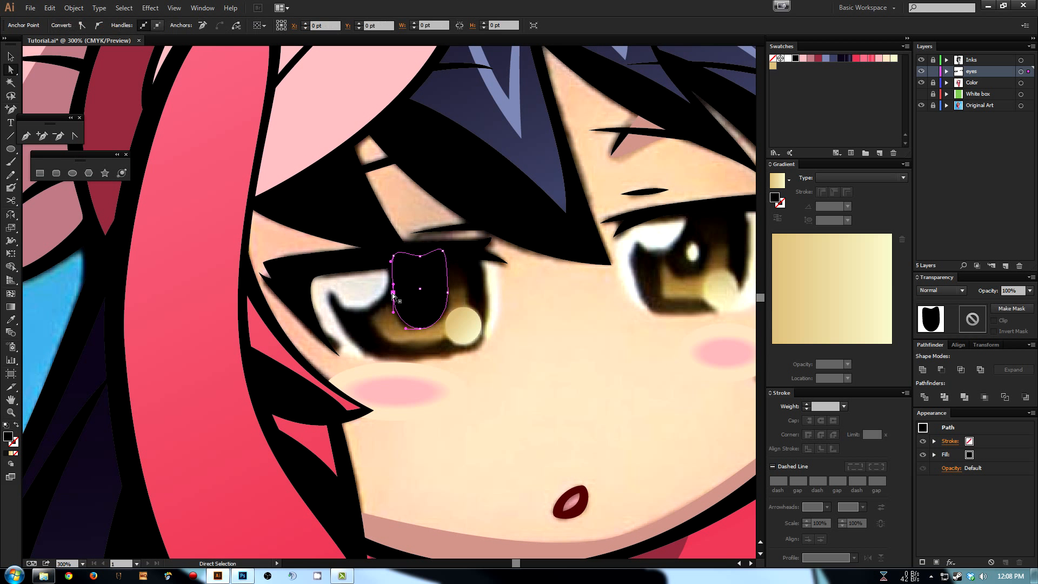
{"action": "left_click", "coordinate": [394, 261]}
{"action": "left_click_drag", "start_coordinate": [395, 257], "coordinate": [394, 259]}
{"action": "left_click", "coordinate": [359, 289]}
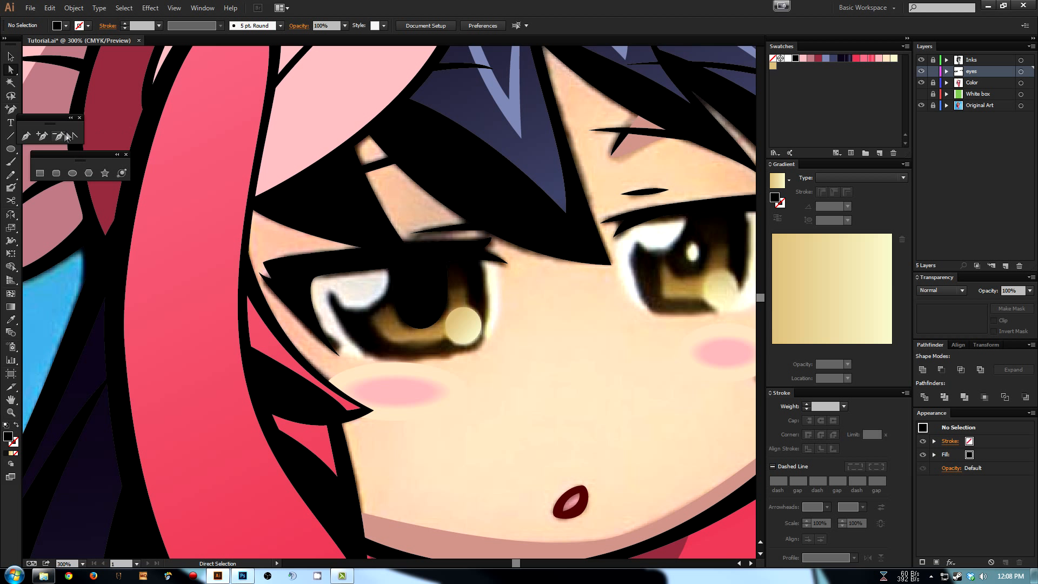
- Draw a white circle about 40.7 pt wide over the left eye's large upper highlight and send it to the back
{"action": "left_click", "coordinate": [73, 173]}
{"action": "left_click_drag", "start_coordinate": [351, 275], "coordinate": [391, 252]}
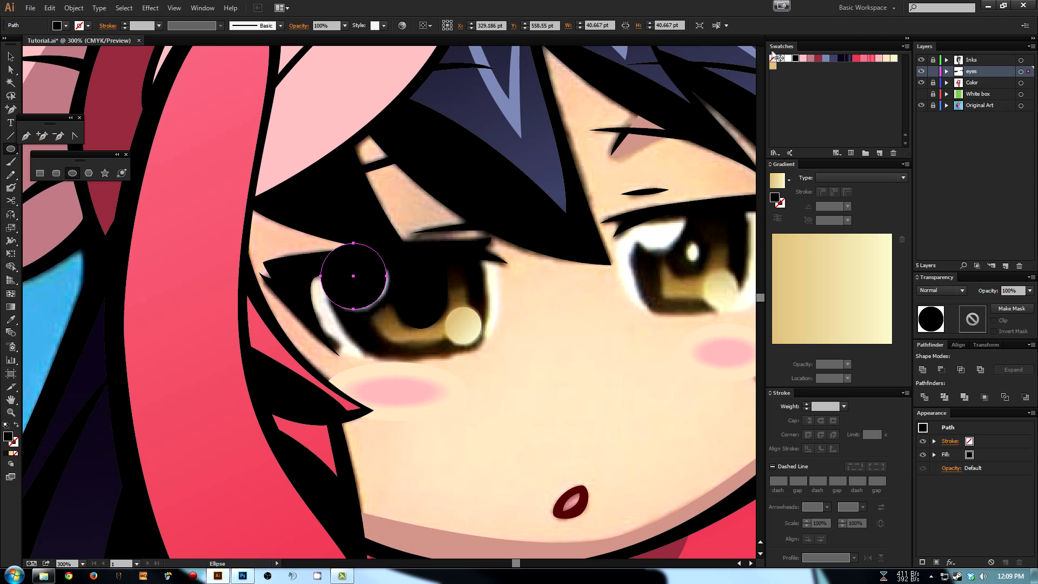
{"action": "left_click", "coordinate": [788, 58]}
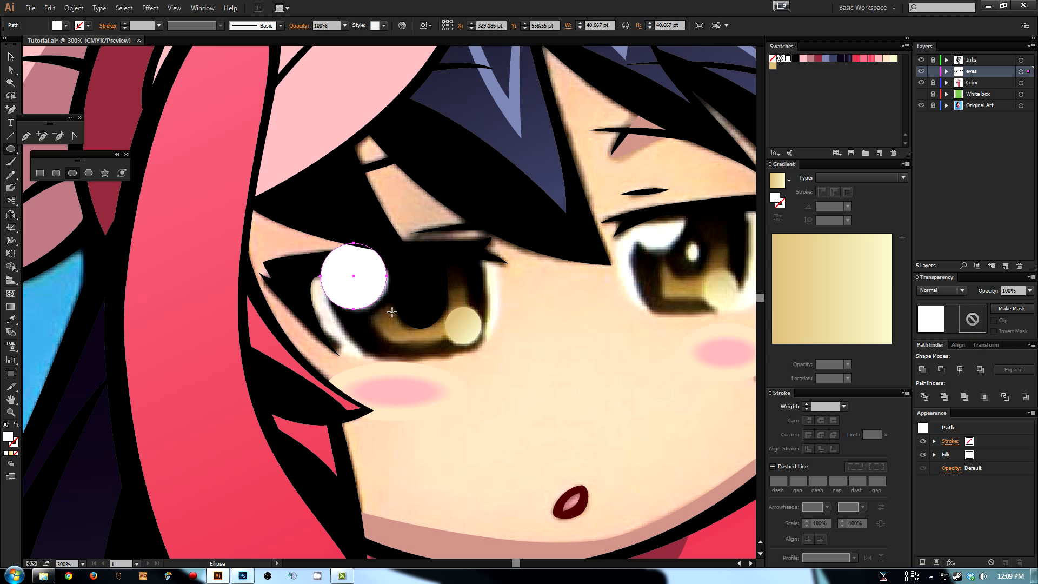
{"action": "key", "text": "ctrl+shift+bracketleft"}
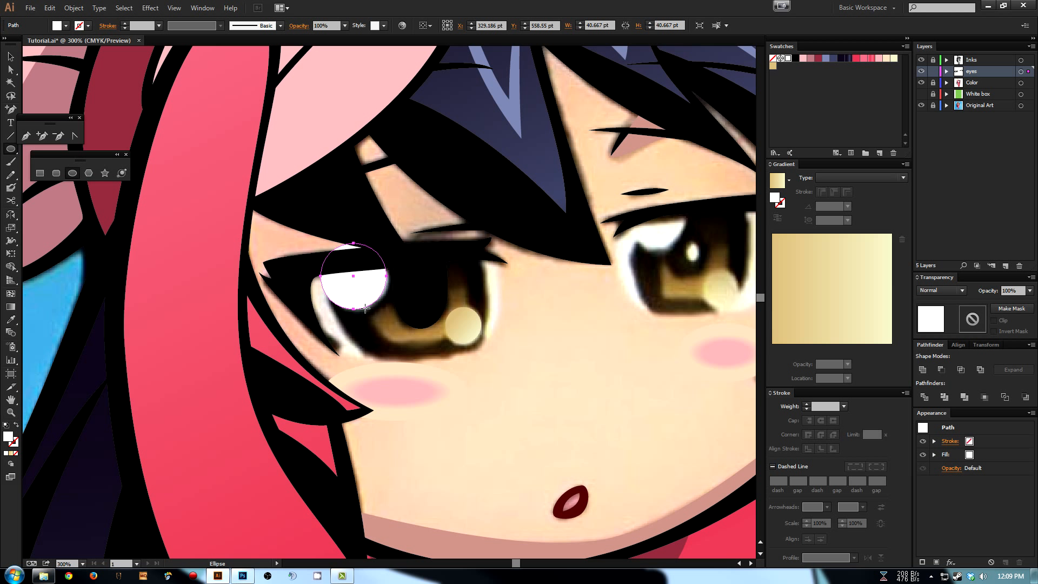
- Fit the white highlight circle to the reference at about 41.3 by 39.7 pt, temporarily showing it as an outline
{"action": "key", "text": "v"}
{"action": "key", "text": "Right"}
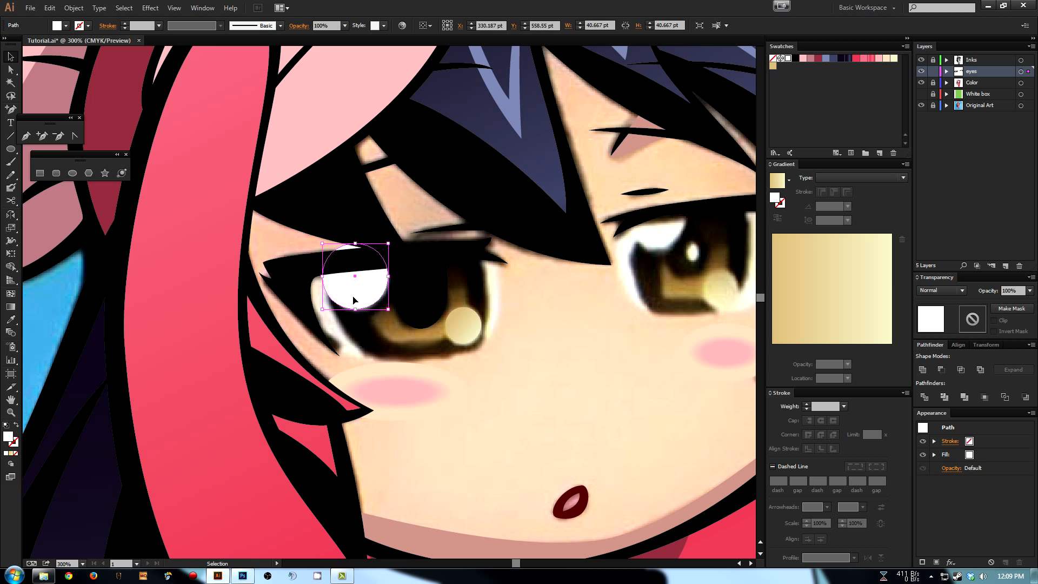
{"action": "key", "text": "shift+x"}
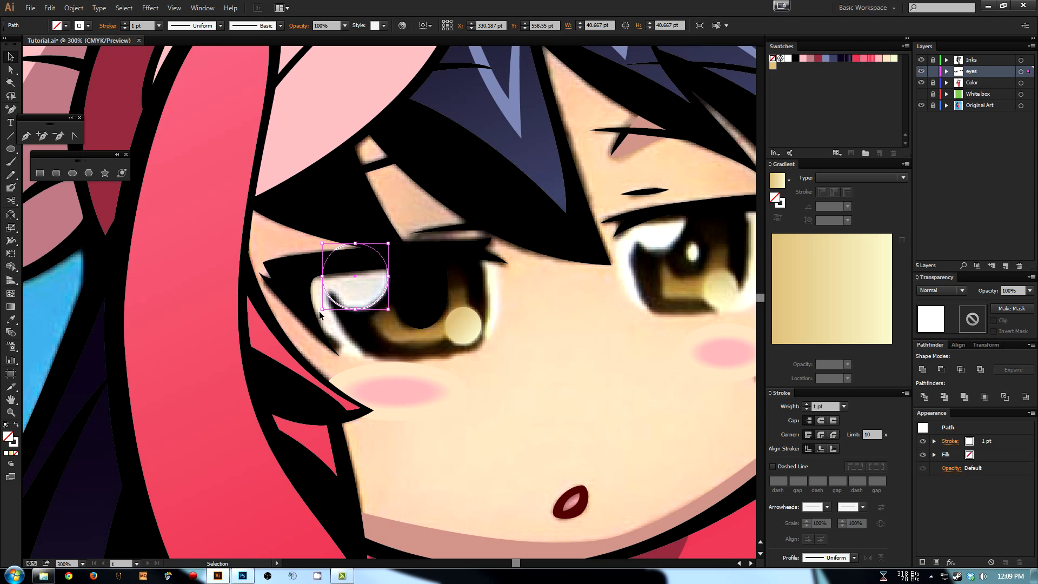
{"action": "left_click_drag", "start_coordinate": [325, 313], "coordinate": [324, 313]}
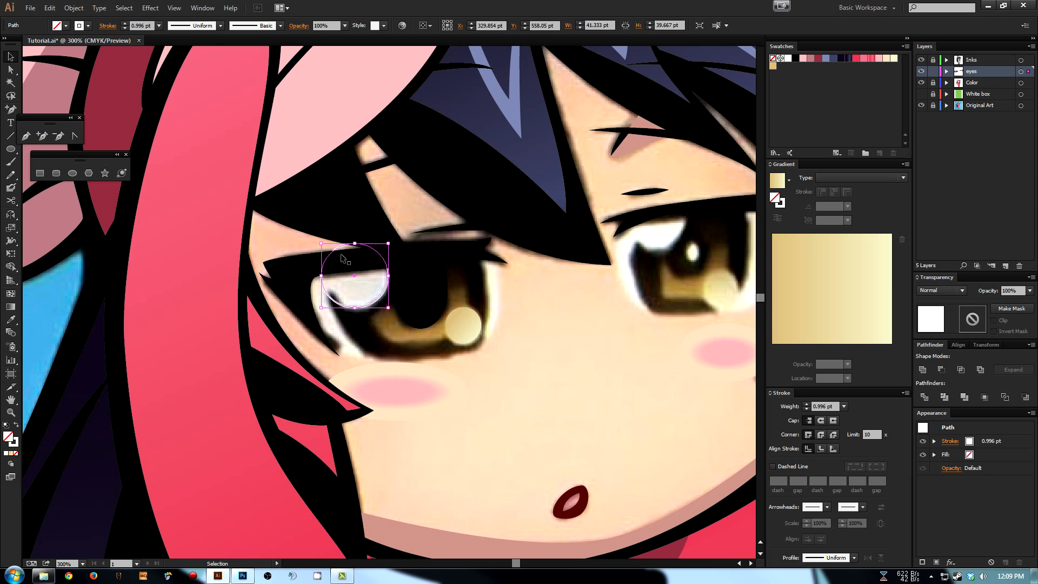
{"action": "key", "text": "shift+x"}
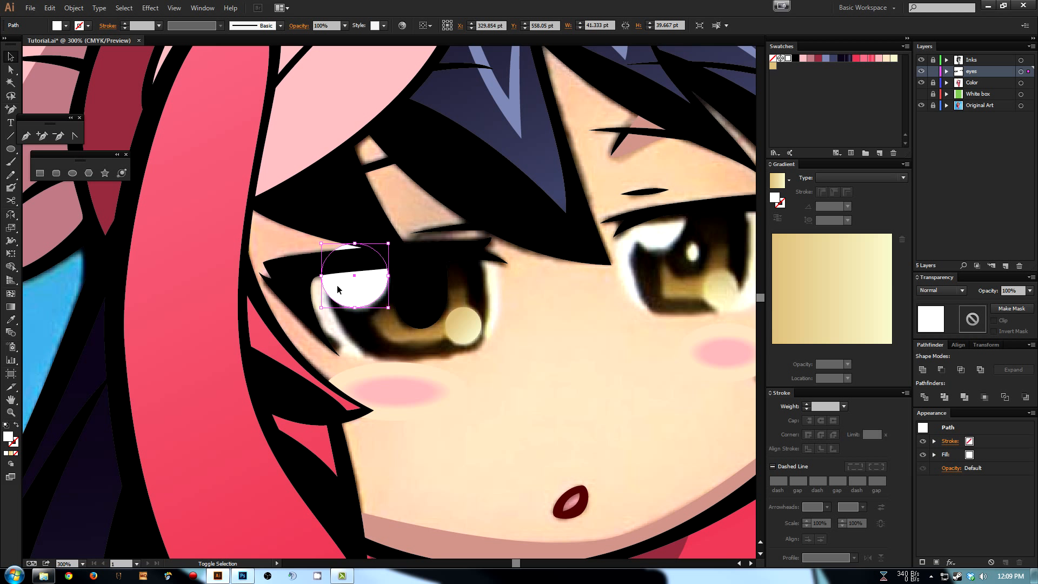
- Draw a closed Pen shape over the highlight circle's top and subtract it with Minus Front, leaving a slightly curved upper edge
{"action": "key", "text": "p"}
{"action": "left_click", "coordinate": [398, 262]}
{"action": "mouse_move", "coordinate": [304, 270]}
{"action": "left_mouse_down"}
{"action": "mouse_move", "coordinate": [282, 288]}
{"action": "mouse_move", "coordinate": [312, 252]}
{"action": "left_mouse_up"}
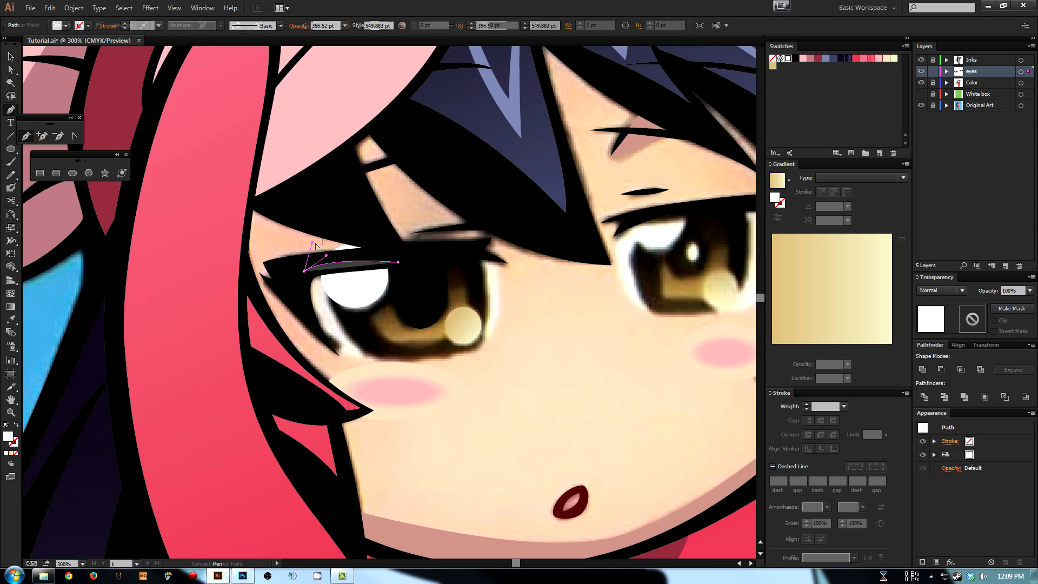
{"action": "left_click", "coordinate": [341, 209]}
{"action": "left_click", "coordinate": [373, 235]}
{"action": "left_click", "coordinate": [398, 264]}
{"action": "key", "text": "a"}
{"action": "left_click", "coordinate": [363, 292], "text": "shift"}
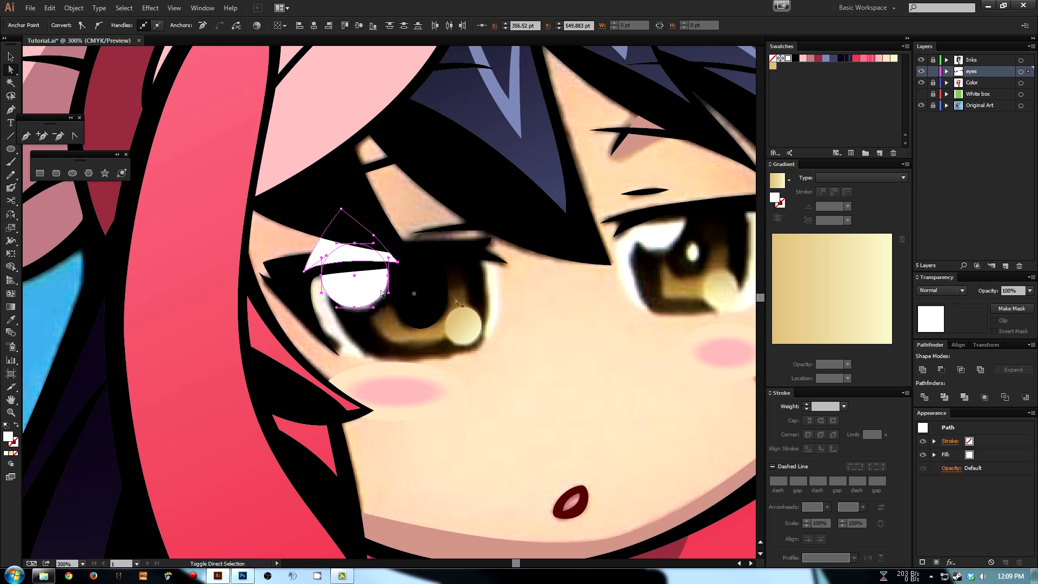
{"action": "left_click", "coordinate": [941, 370]}
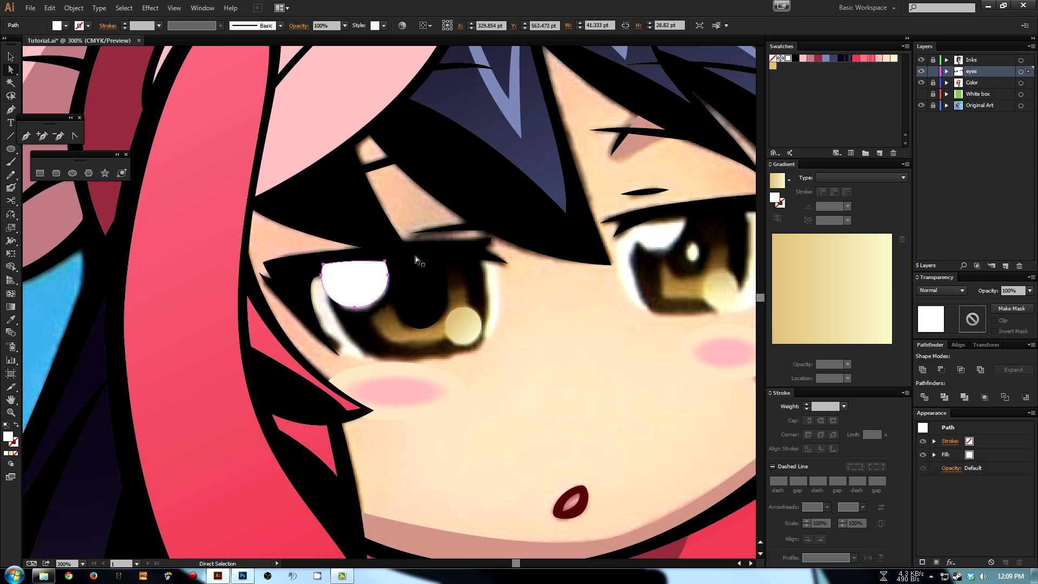
- Send the trimmed highlight behind the black eye shapes and place the pupil behind its small white highlight
{"action": "key", "text": "ctrl+z"}
{"action": "key", "text": "ctrl+]"}
{"action": "key", "text": "ctrl+["}
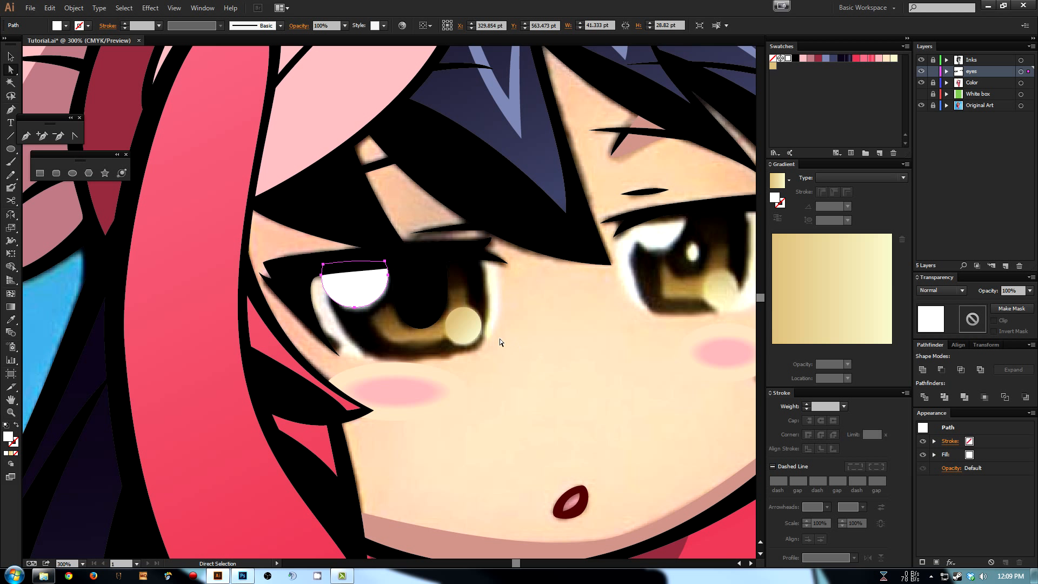
{"action": "left_click", "coordinate": [416, 304]}
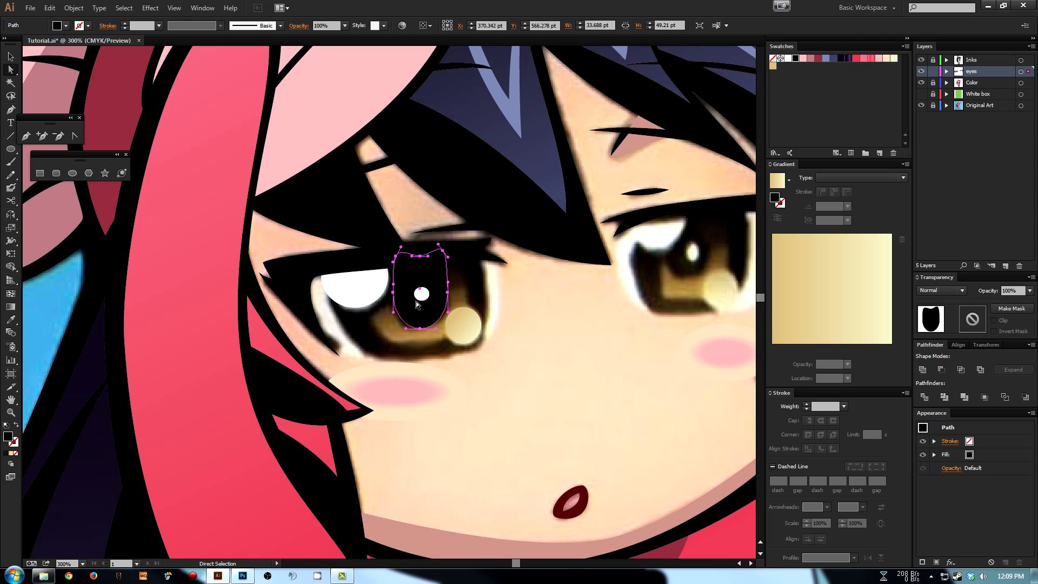
{"action": "left_click", "coordinate": [482, 281]}
{"action": "left_click", "coordinate": [422, 294]}
{"action": "left_click", "coordinate": [479, 286]}
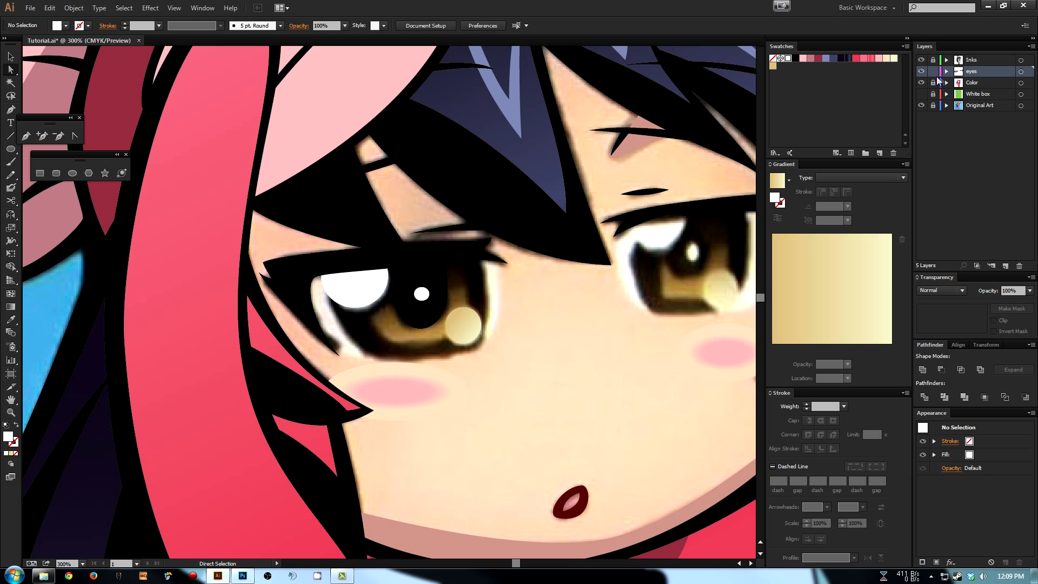
- Check the left eye's highlights against the reference by toggling the Original Art layer's visibility
{"action": "left_click", "coordinate": [922, 106]}
{"action": "left_click", "coordinate": [922, 106]}
{"action": "key", "text": "space"}
{"action": "left_click_drag", "start_coordinate": [373, 334], "coordinate": [343, 328]}
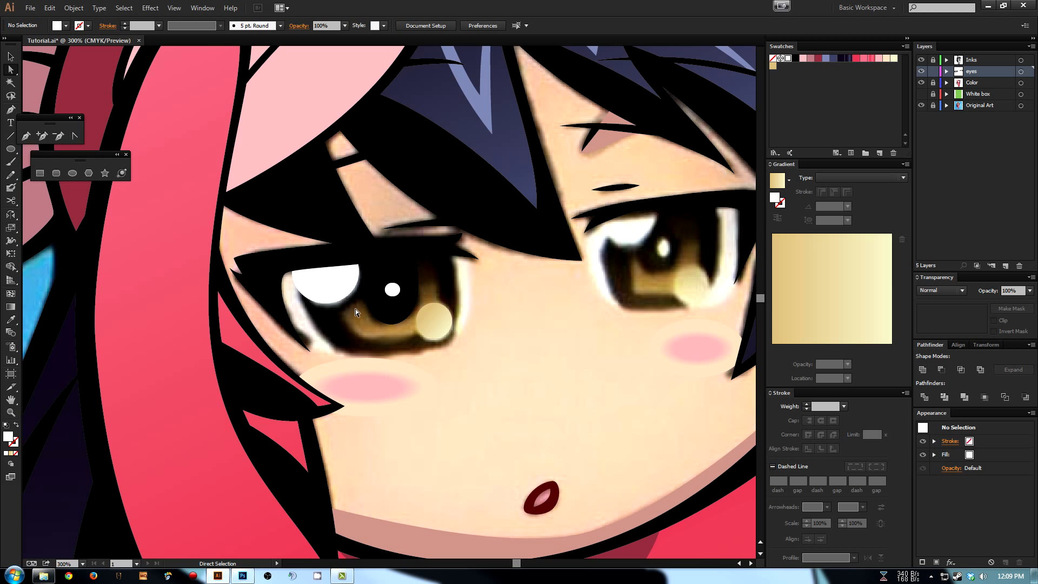
- Duplicate the pupil behind itself and stretch the copy to about 69.4 by 58.5 pt to form the iris
{"action": "left_click", "coordinate": [388, 311]}
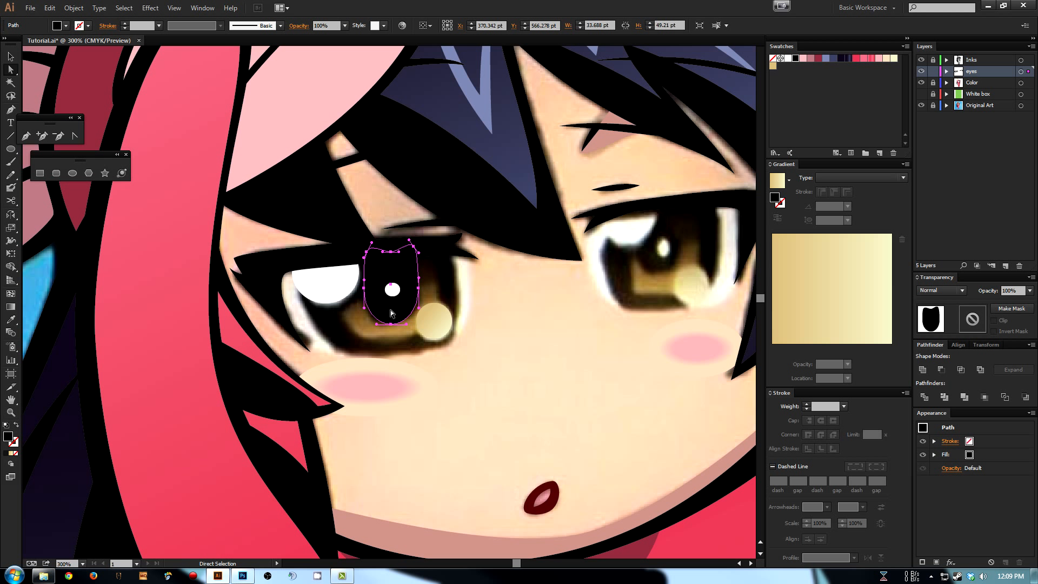
{"action": "key", "text": "v"}
{"action": "key", "text": "a"}
{"action": "key", "text": "v"}
{"action": "key", "text": "a"}
{"action": "key", "text": "v"}
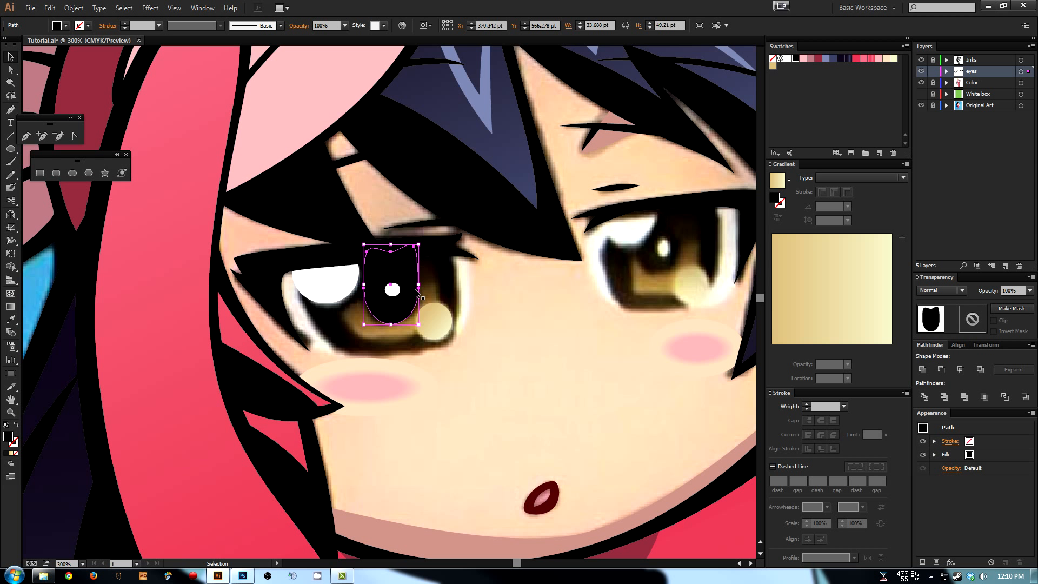
{"action": "left_click_drag", "start_coordinate": [418, 284], "coordinate": [442, 285]}
{"action": "left_click_drag", "start_coordinate": [369, 289], "coordinate": [330, 279]}
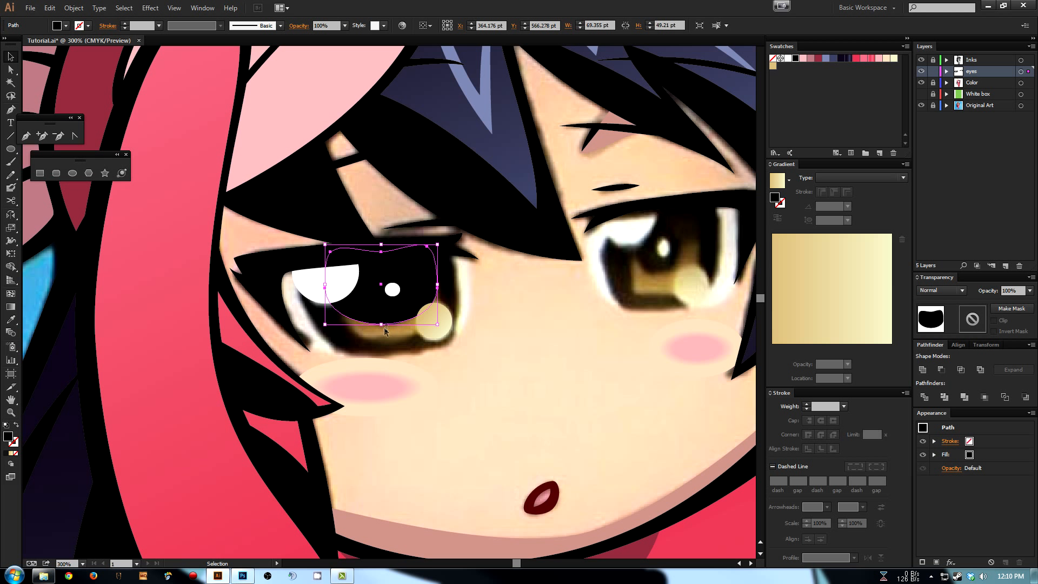
{"action": "left_click_drag", "start_coordinate": [384, 329], "coordinate": [387, 344]}
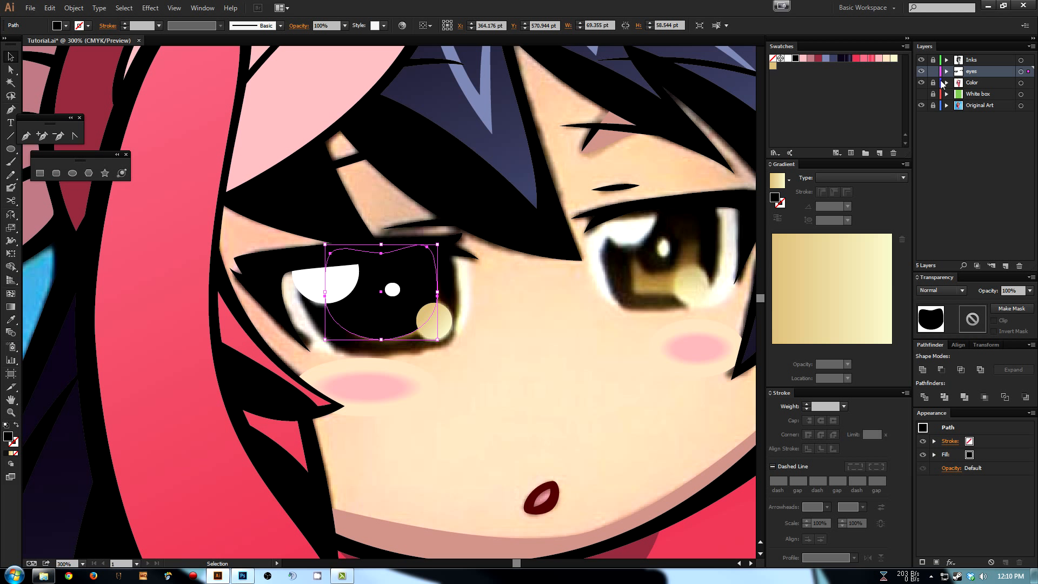
- Give the iris a pink-red stroke with no fill and narrow it to about 65.4 pt wide to match the reference
{"action": "left_click", "coordinate": [856, 58]}
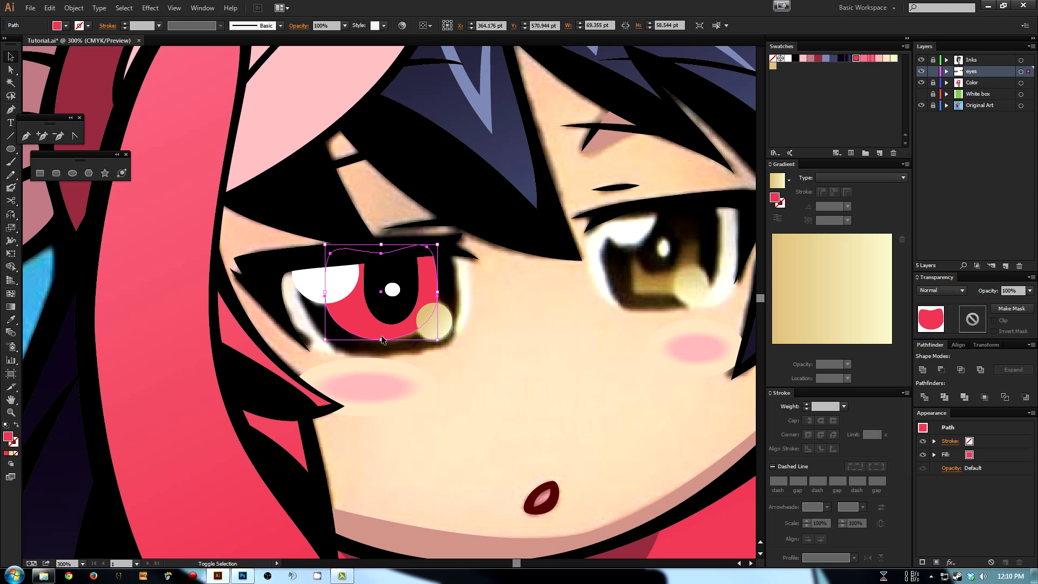
{"action": "key", "text": "shift+x"}
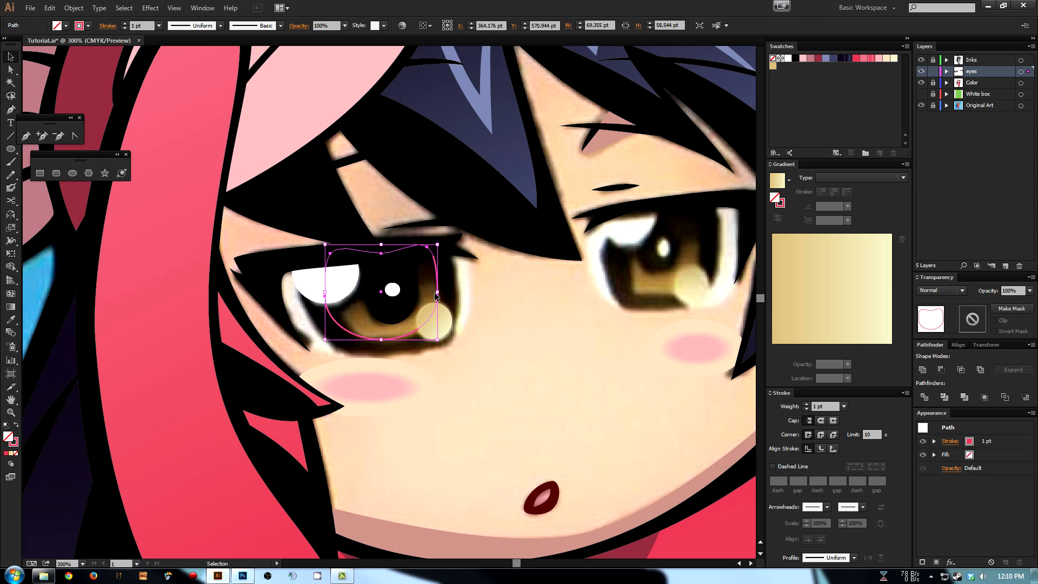
{"action": "left_click_drag", "start_coordinate": [441, 297], "coordinate": [435, 297]}
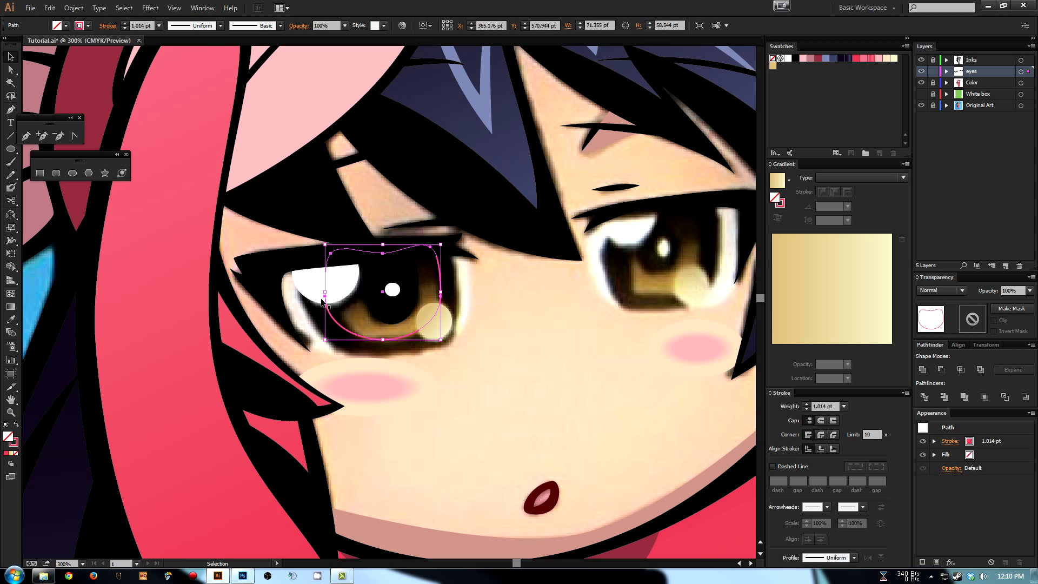
{"action": "left_click_drag", "start_coordinate": [331, 296], "coordinate": [341, 297]}
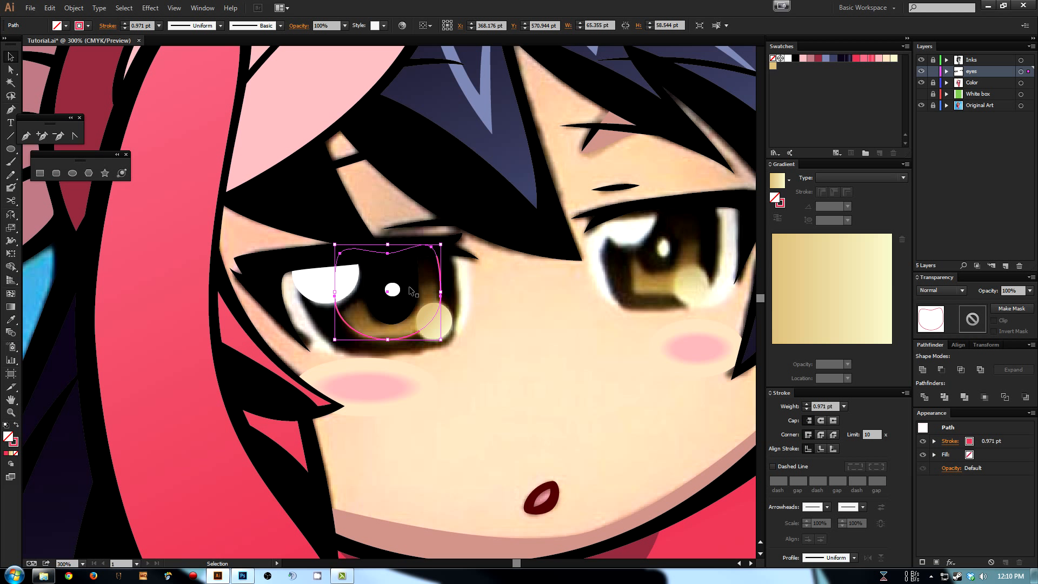
{"action": "left_click", "coordinate": [503, 284]}
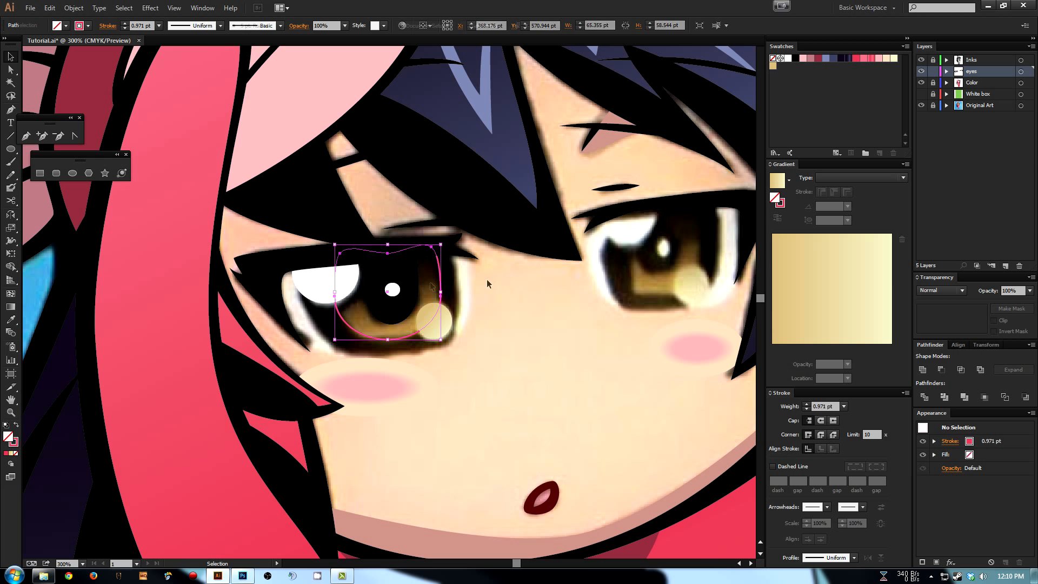
{"action": "left_click", "coordinate": [440, 276]}
{"action": "left_click", "coordinate": [566, 331]}
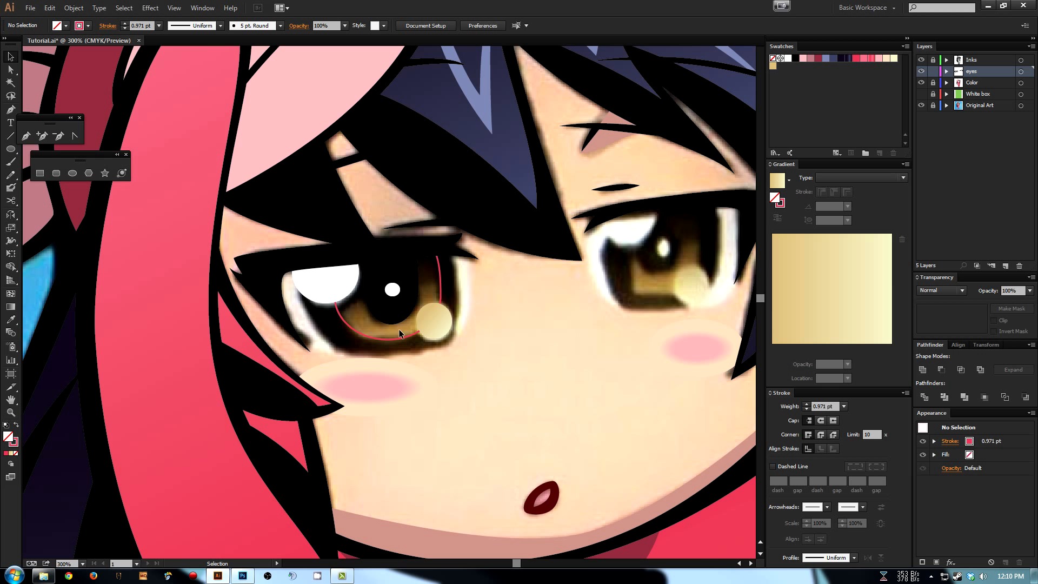
- Sample the reference iris's medium brown and its near-black brown and save each as a new swatch
{"action": "left_click", "coordinate": [430, 318]}
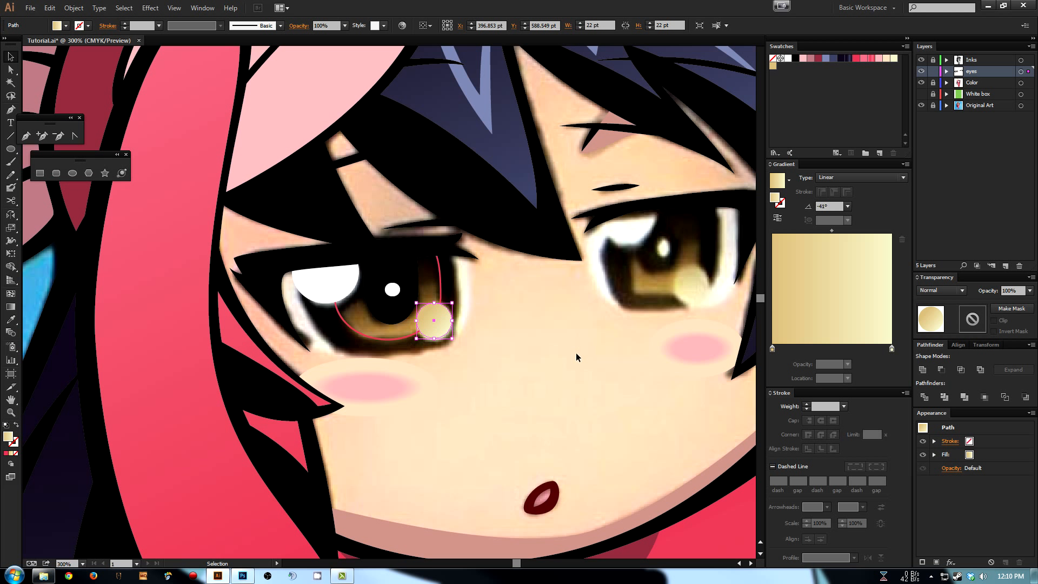
{"action": "left_click", "coordinate": [467, 321]}
{"action": "key", "text": "i"}
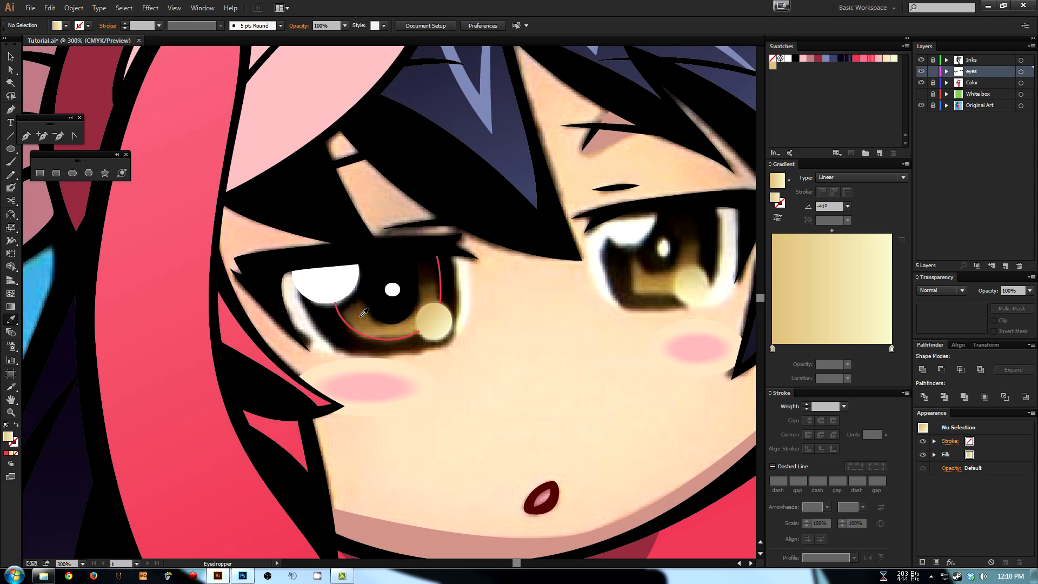
{"action": "left_click", "coordinate": [363, 315]}
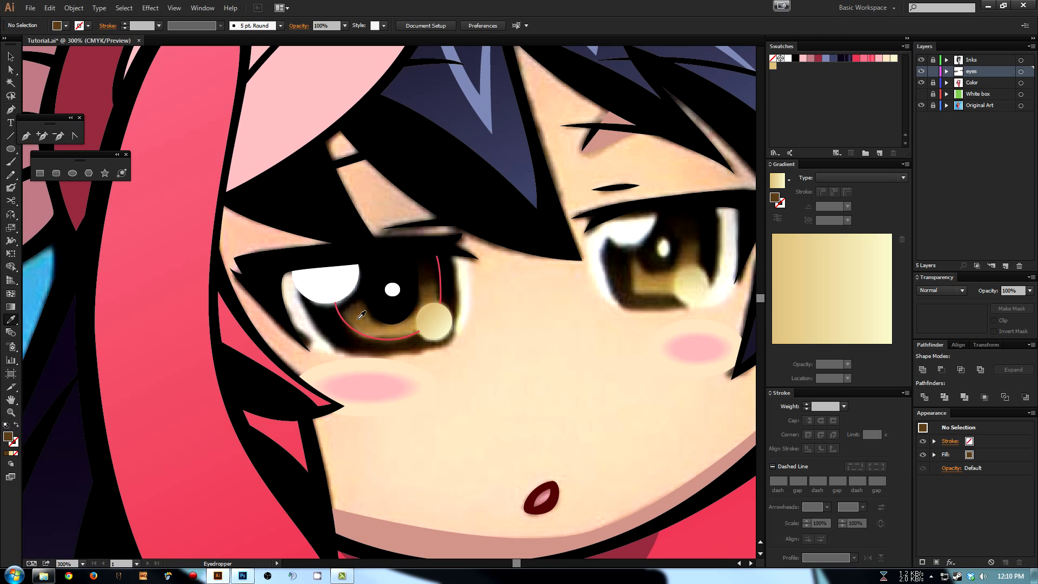
{"action": "left_click", "coordinate": [879, 154]}
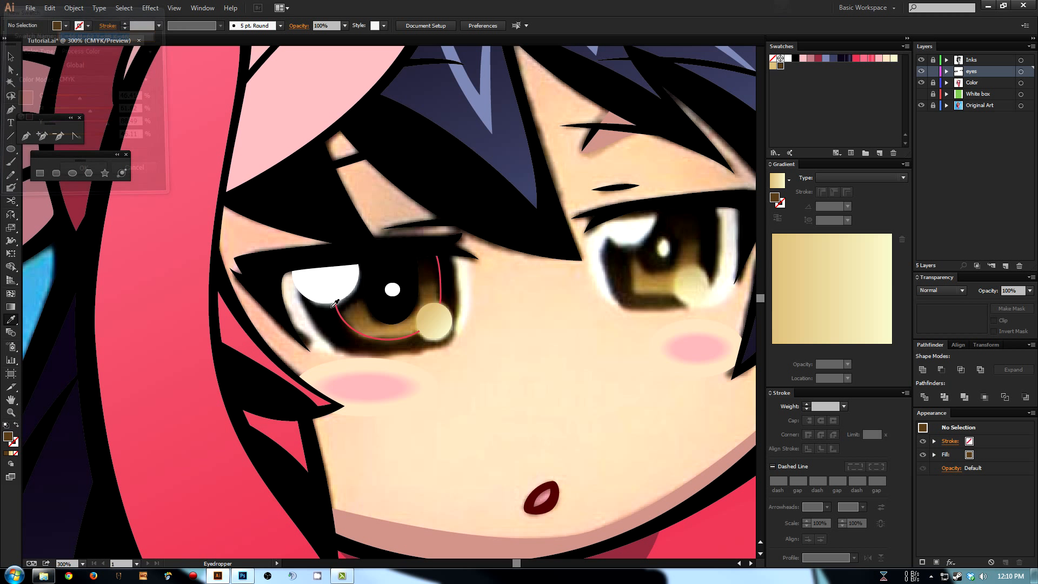
{"action": "left_click", "coordinate": [432, 276]}
{"action": "left_click", "coordinate": [880, 151]}
{"action": "key", "text": "Return"}
- Fill the left eye's iris with the tan-to-cream gradient and change its type to Radial
{"action": "key", "text": "a"}
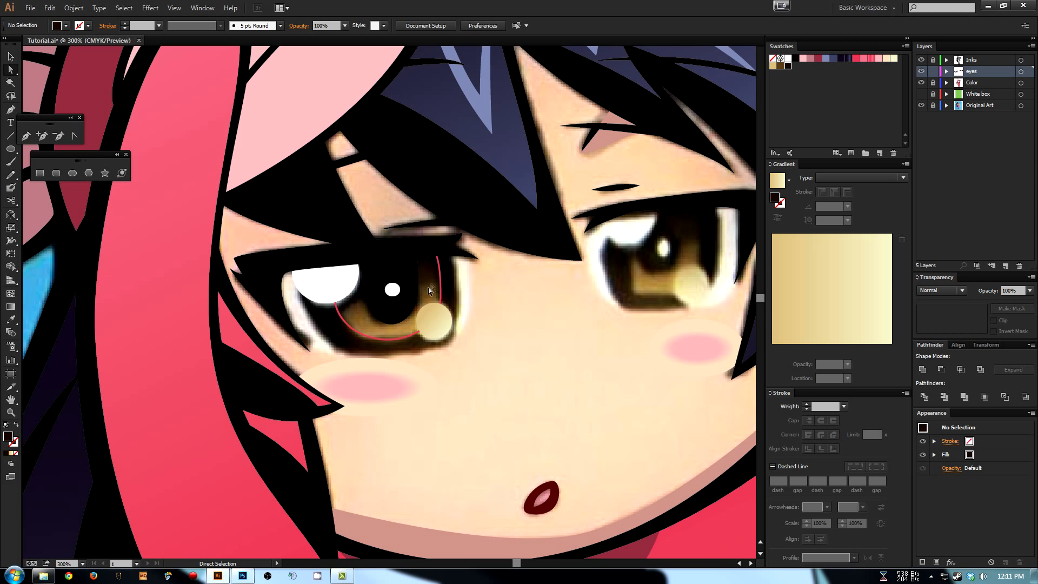
{"action": "left_click", "coordinate": [440, 276]}
{"action": "left_click", "coordinate": [813, 272]}
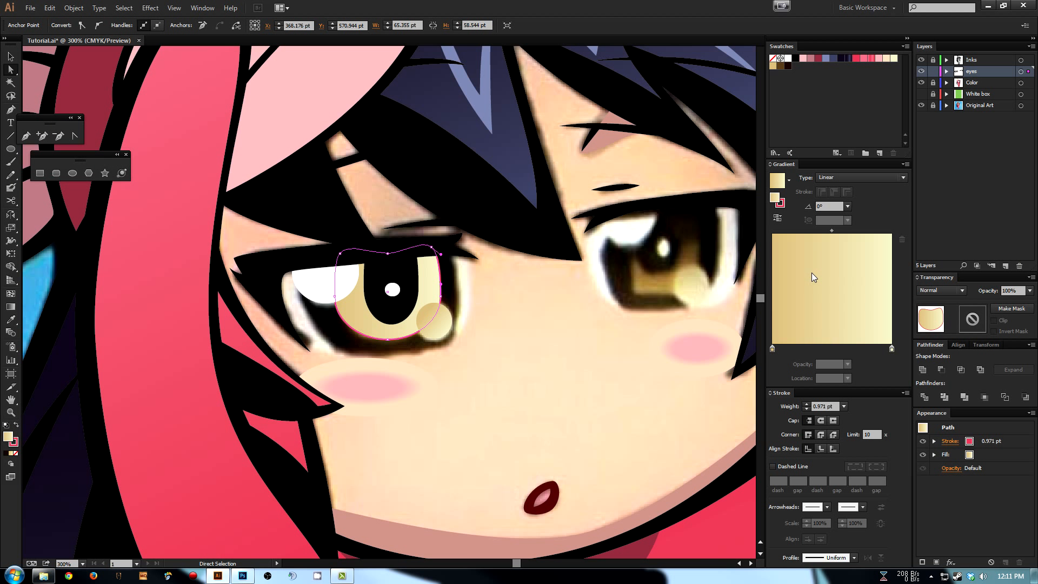
{"action": "left_click", "coordinate": [854, 178]}
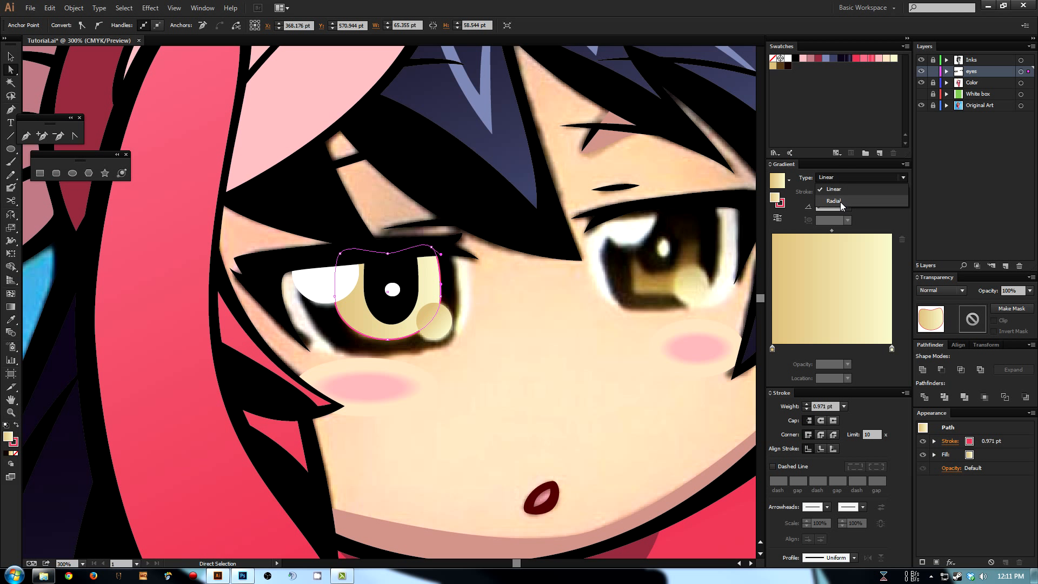
{"action": "left_click", "coordinate": [840, 202]}
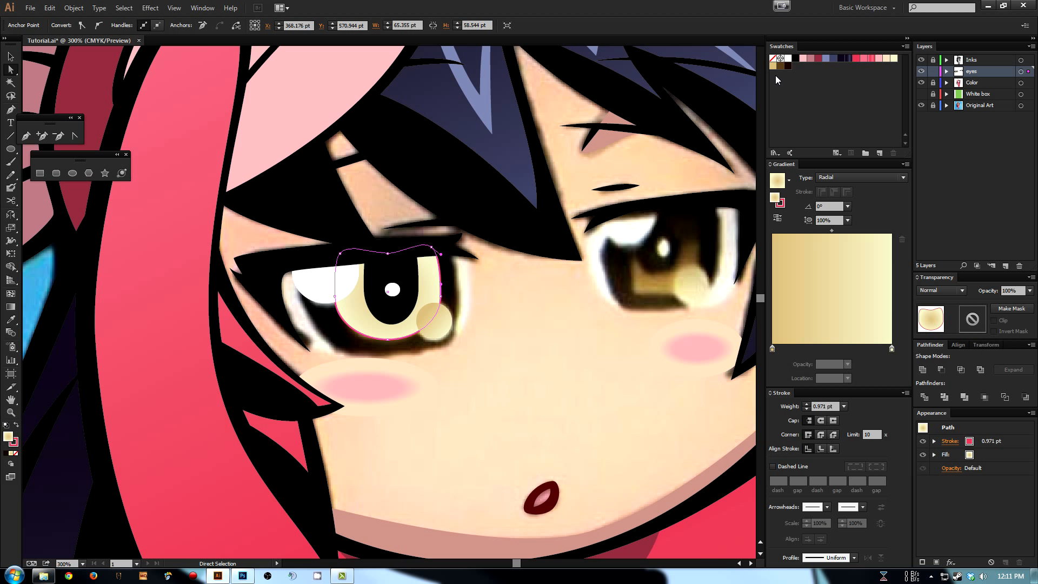
- Build the iris gradient from dark navy at 10.22%, near-black brown at 41.78%, medium brown and a tan end stop, removing the tan start stop
{"action": "left_click_drag", "start_coordinate": [778, 70], "coordinate": [892, 350]}
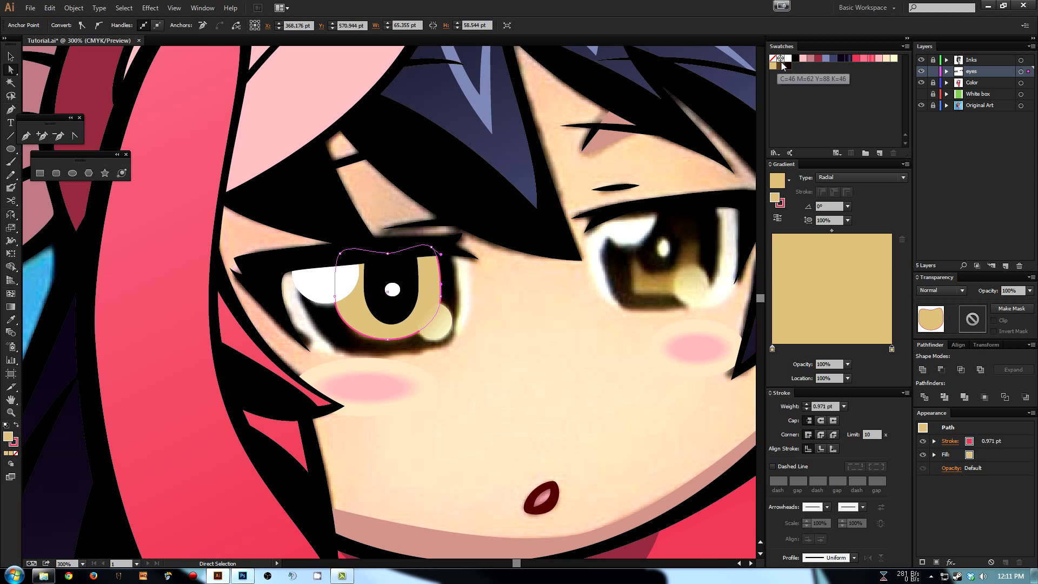
{"action": "left_click_drag", "start_coordinate": [780, 65], "coordinate": [835, 332]}
{"action": "left_click_drag", "start_coordinate": [792, 69], "coordinate": [822, 295]}
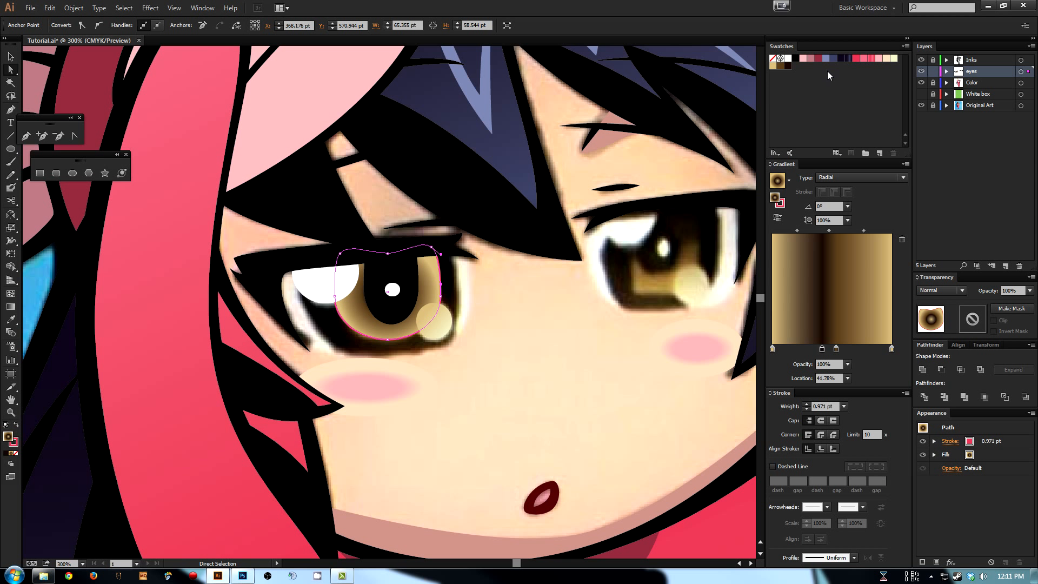
{"action": "left_click_drag", "start_coordinate": [841, 58], "coordinate": [784, 324]}
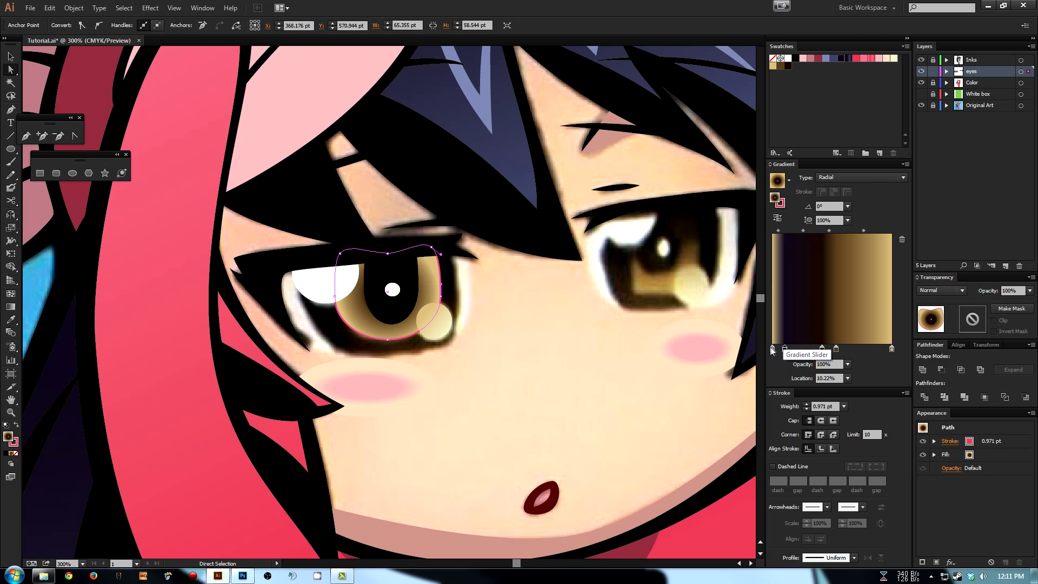
{"action": "left_click", "coordinate": [784, 349]}
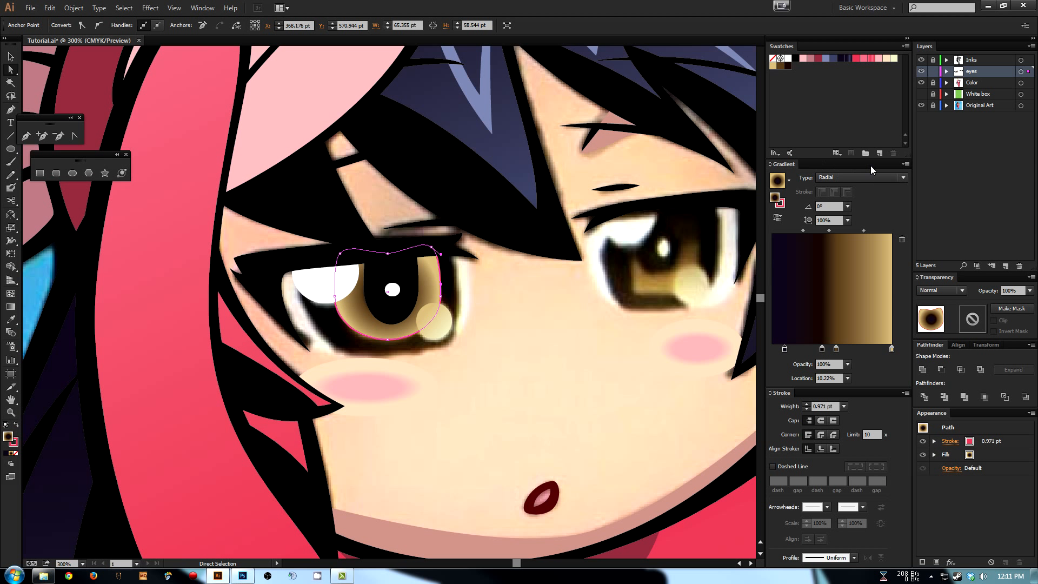
- Rearrange the floating panels into one stack with Swatches above Gradient and Stroke beneath
{"action": "mouse_move", "coordinate": [783, 164]}
{"action": "left_mouse_down"}
{"action": "mouse_move", "coordinate": [831, 440]}
{"action": "mouse_move", "coordinate": [805, 368]}
{"action": "mouse_move", "coordinate": [788, 391]}
{"action": "mouse_move", "coordinate": [787, 165]}
{"action": "left_mouse_up"}
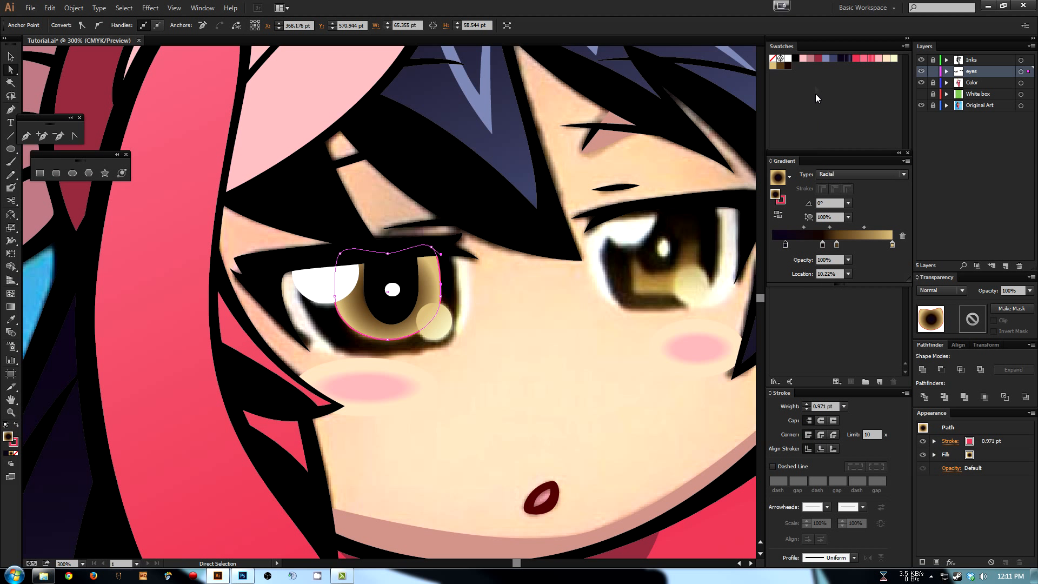
{"action": "left_click_drag", "start_coordinate": [805, 38], "coordinate": [540, 59]}
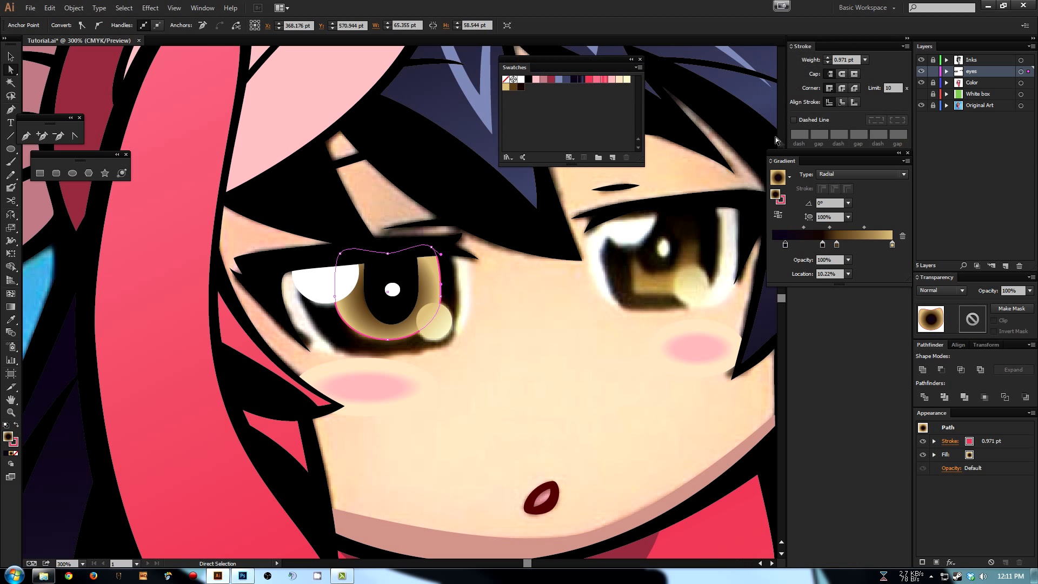
{"action": "left_click_drag", "start_coordinate": [786, 165], "coordinate": [537, 236]}
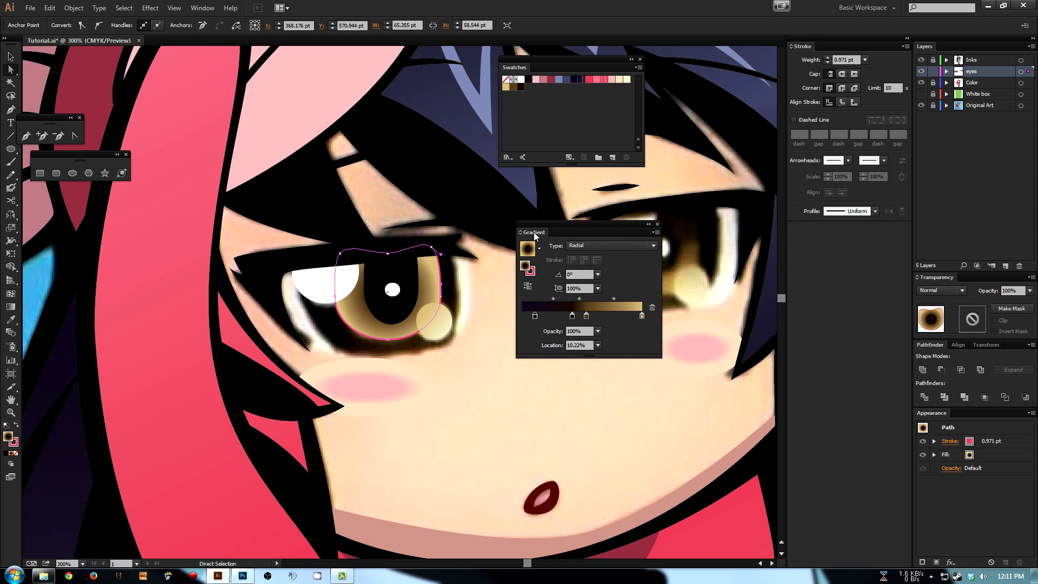
{"action": "mouse_move", "coordinate": [854, 40]}
{"action": "left_mouse_down"}
{"action": "mouse_move", "coordinate": [782, 73]}
{"action": "mouse_move", "coordinate": [660, 218]}
{"action": "mouse_move", "coordinate": [824, 104]}
{"action": "mouse_move", "coordinate": [868, 40]}
{"action": "mouse_move", "coordinate": [851, 47]}
{"action": "left_mouse_up"}
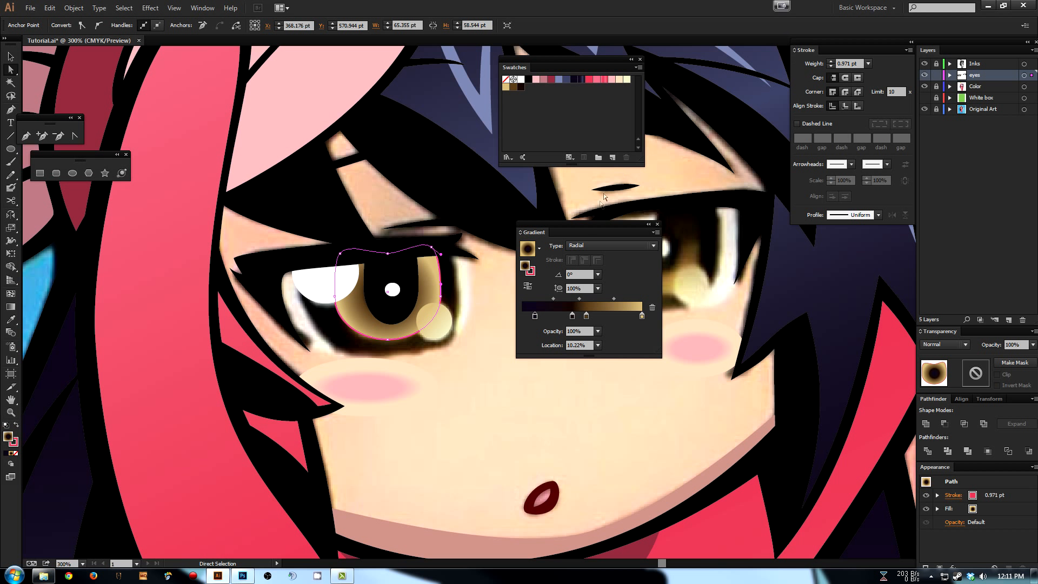
{"action": "left_click_drag", "start_coordinate": [543, 232], "coordinate": [818, 48]}
{"action": "left_click_drag", "start_coordinate": [514, 67], "coordinate": [823, 51]}
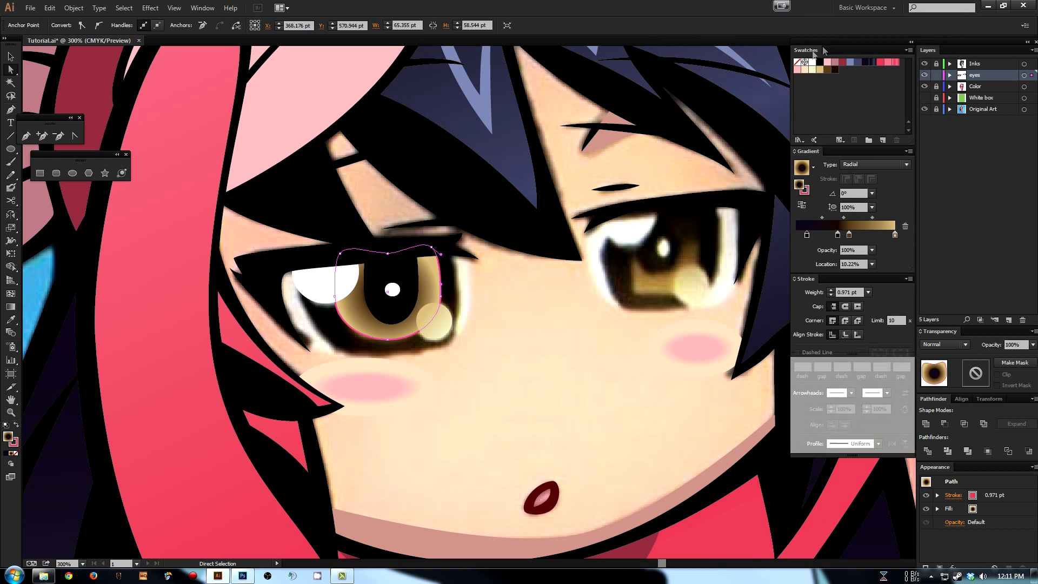
- Show the Color panel and dock it between Swatches and Gradient
{"action": "left_click", "coordinate": [202, 8]}
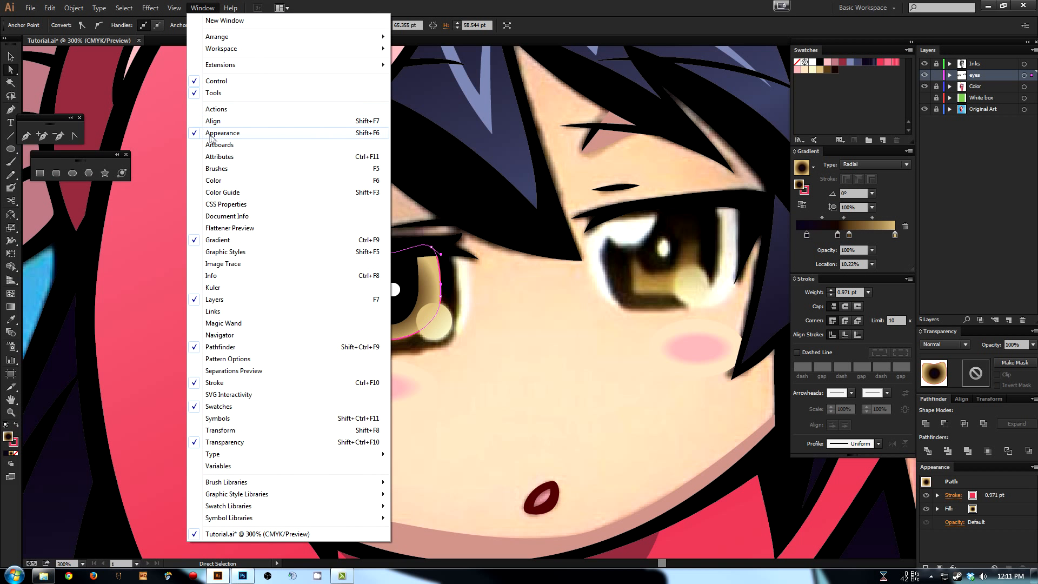
{"action": "left_click", "coordinate": [291, 180]}
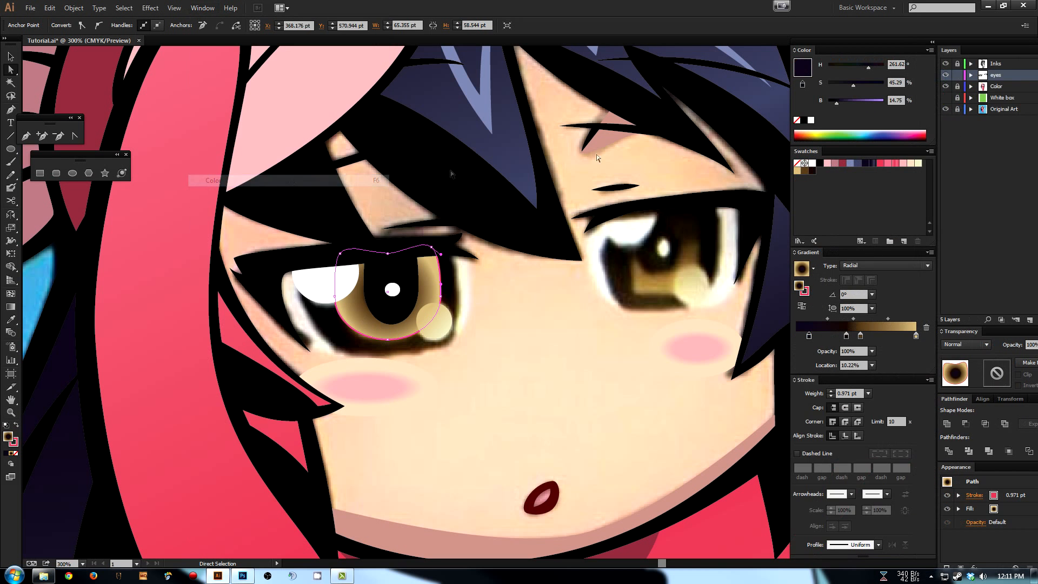
{"action": "left_click_drag", "start_coordinate": [804, 50], "coordinate": [829, 235]}
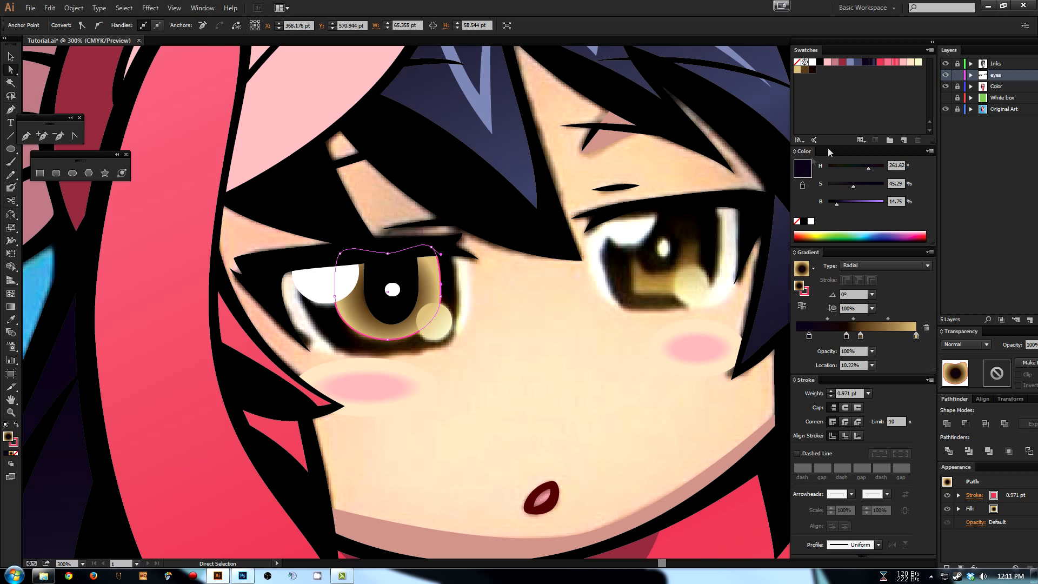
- Compare the gradient iris with the reference by expanding the eyes layer and toggling the iris path's visibility
{"action": "left_click", "coordinate": [970, 75]}
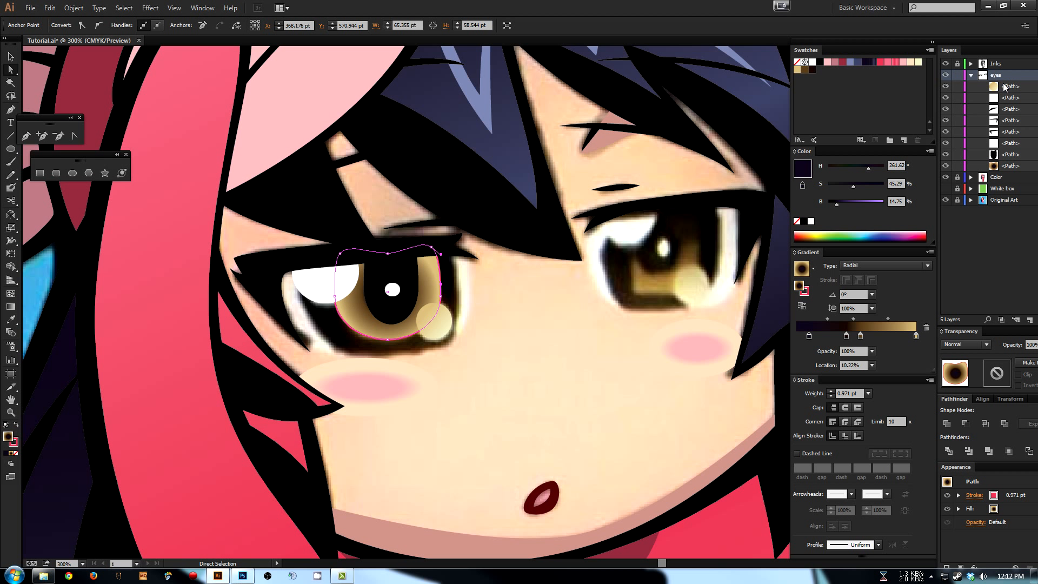
{"action": "left_click", "coordinate": [1003, 168]}
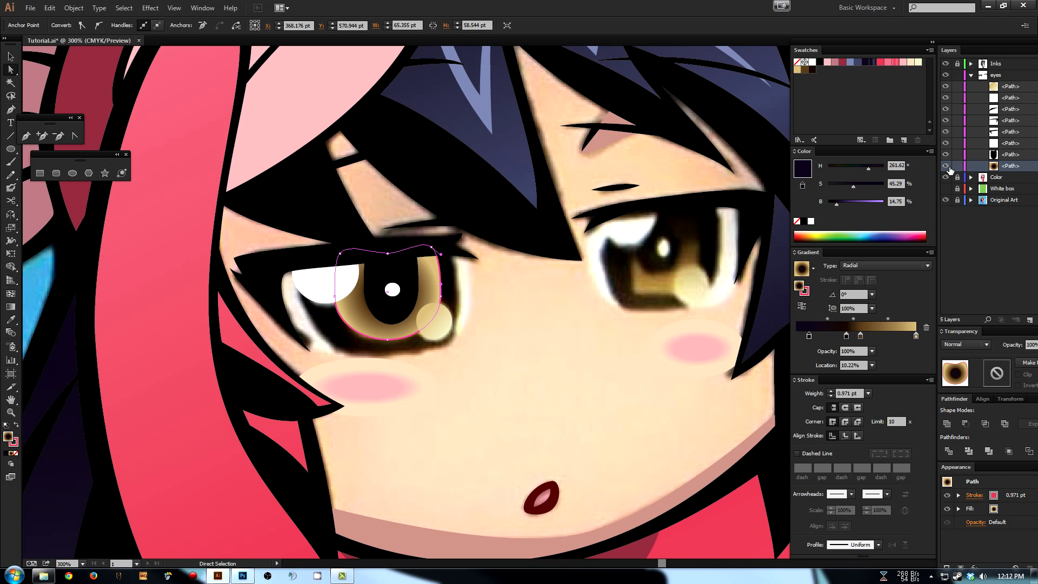
{"action": "left_click", "coordinate": [948, 168]}
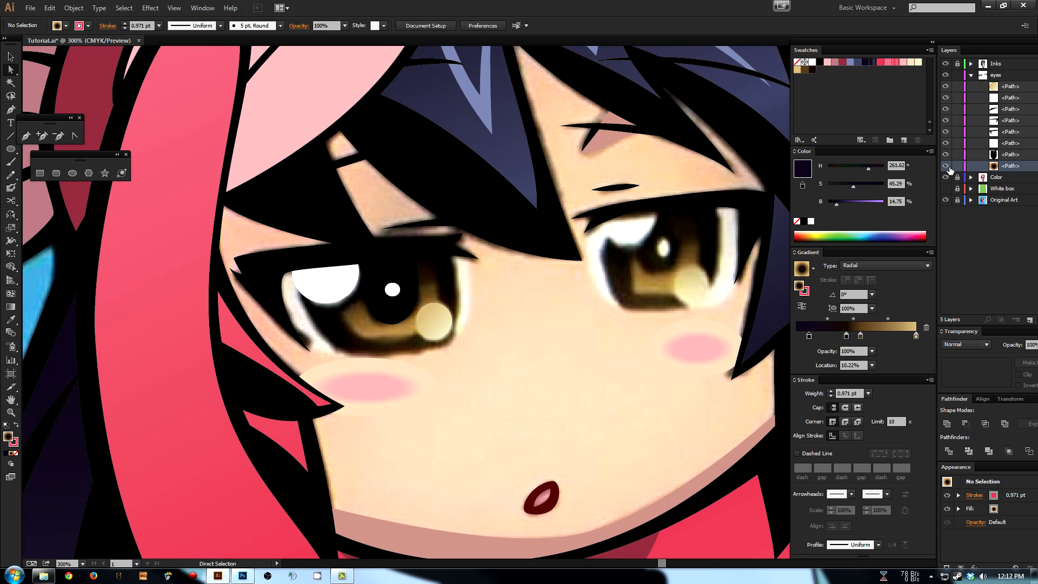
{"action": "left_click", "coordinate": [948, 168]}
{"action": "left_click", "coordinate": [949, 168]}
{"action": "left_click", "coordinate": [947, 166]}
{"action": "left_click", "coordinate": [949, 167]}
{"action": "left_click", "coordinate": [950, 169]}
{"action": "left_click", "coordinate": [950, 169]}
{"action": "left_click", "coordinate": [949, 169]}
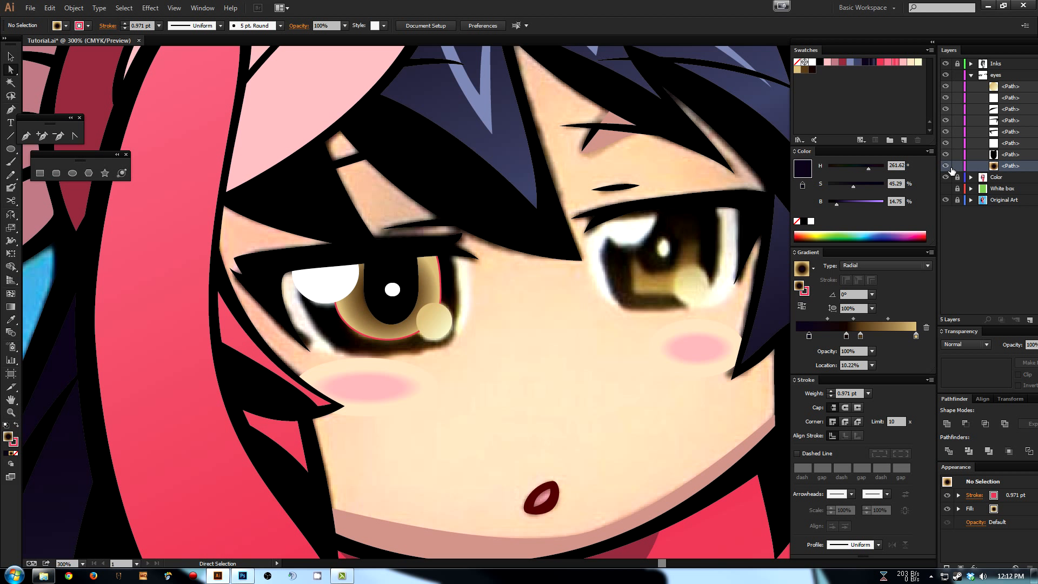
{"action": "left_click", "coordinate": [971, 76]}
{"action": "left_click", "coordinate": [971, 76]}
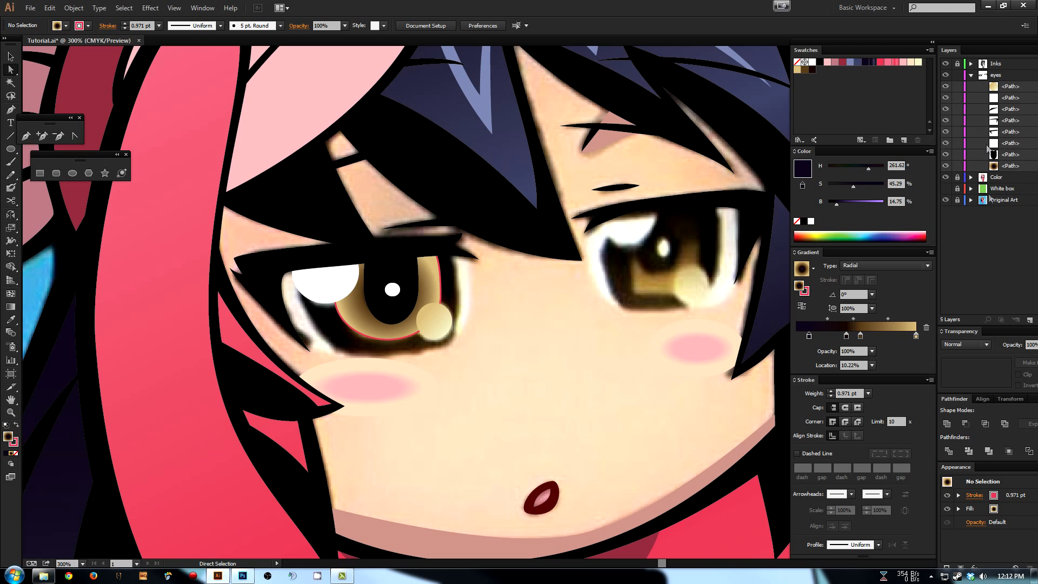
- Remove the pink stroke from the left eye's iris path and make its gradient fill the active attribute
{"action": "left_click", "coordinate": [999, 167]}
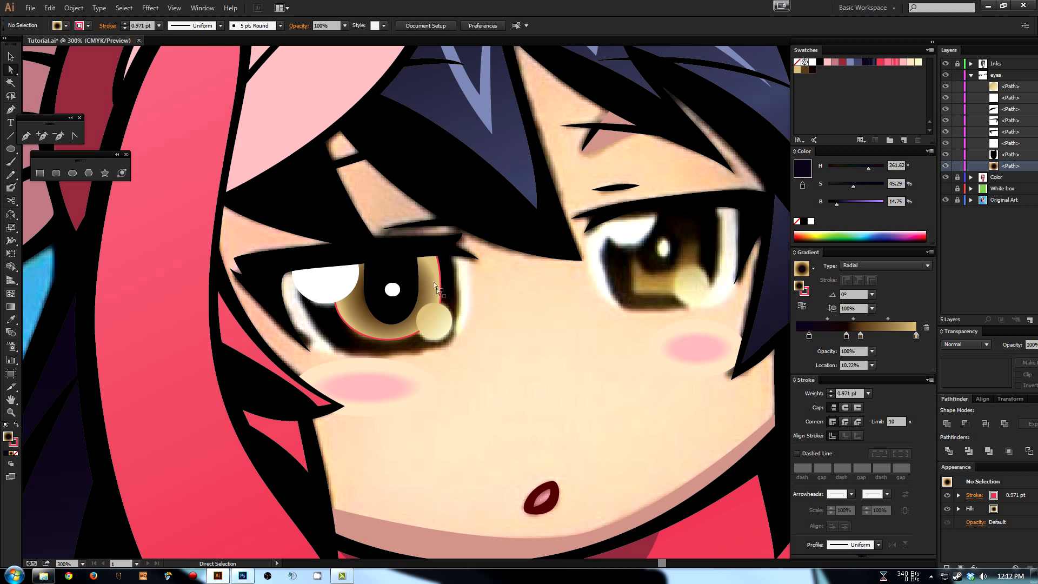
{"action": "left_click", "coordinate": [15, 446]}
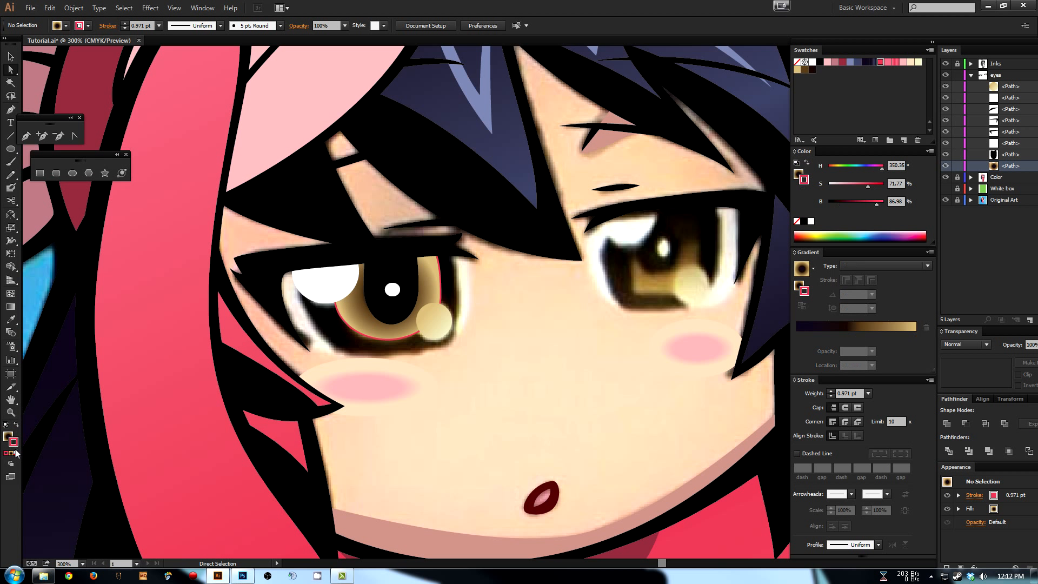
{"action": "left_click", "coordinate": [15, 452]}
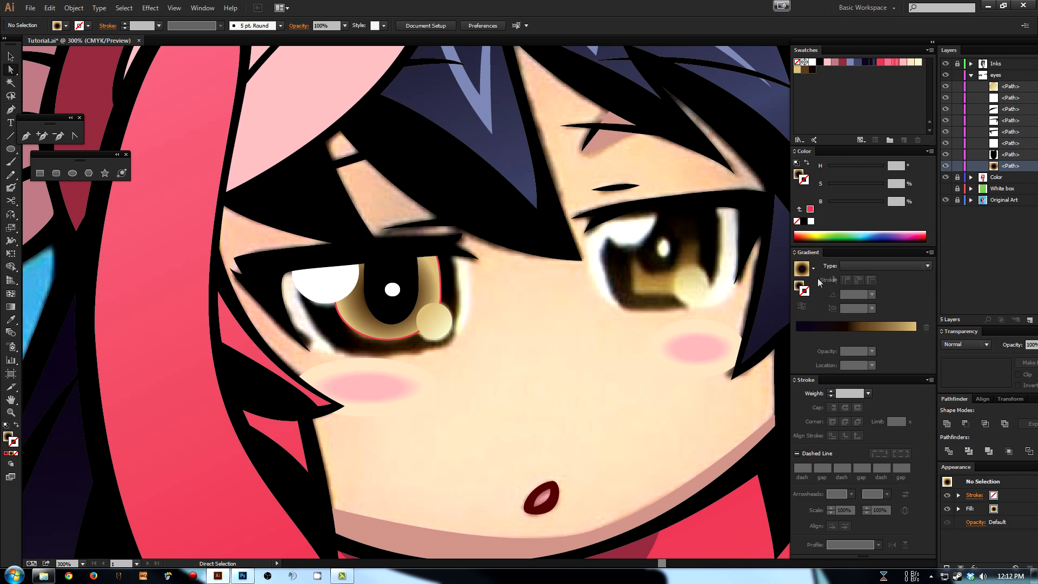
{"action": "left_click", "coordinate": [387, 339]}
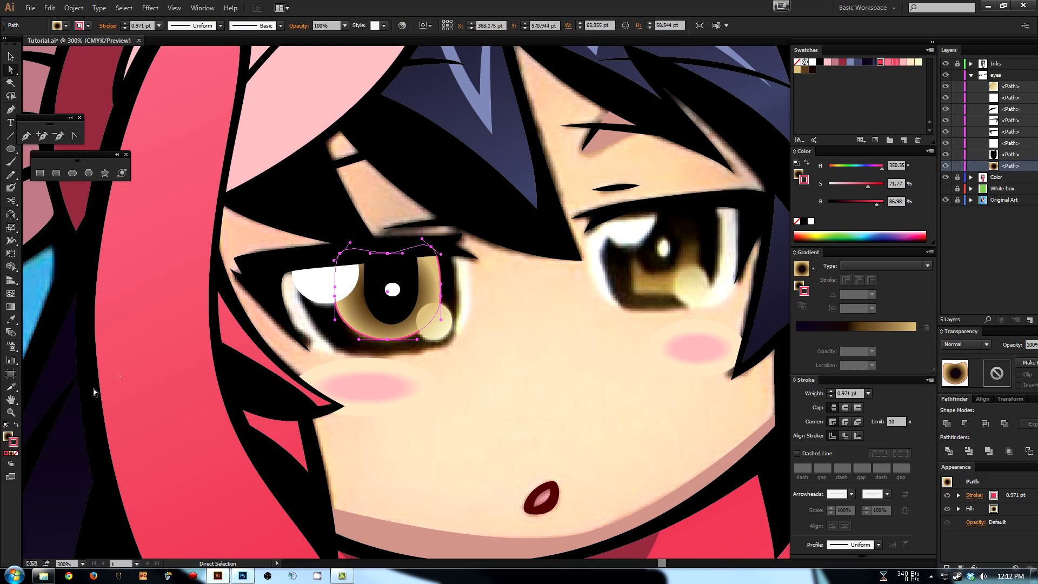
{"action": "left_click", "coordinate": [16, 453]}
{"action": "left_click", "coordinate": [7, 436]}
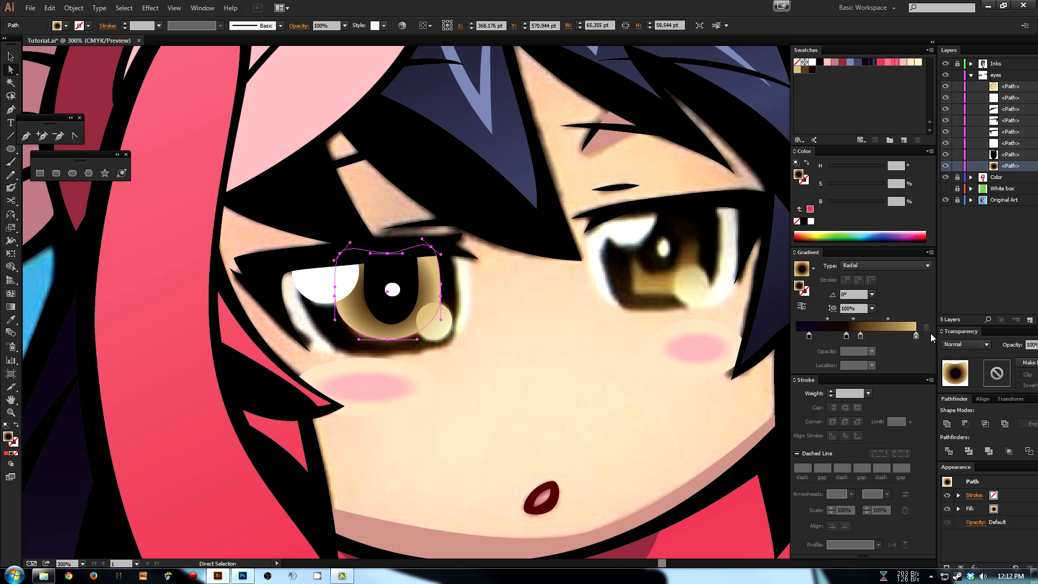
- Reverse the iris gradient to run from tan at the centre to dark navy, starting at the iris's bottom edge and extending to its upper left
{"action": "left_click_drag", "start_coordinate": [915, 335], "coordinate": [849, 336]}
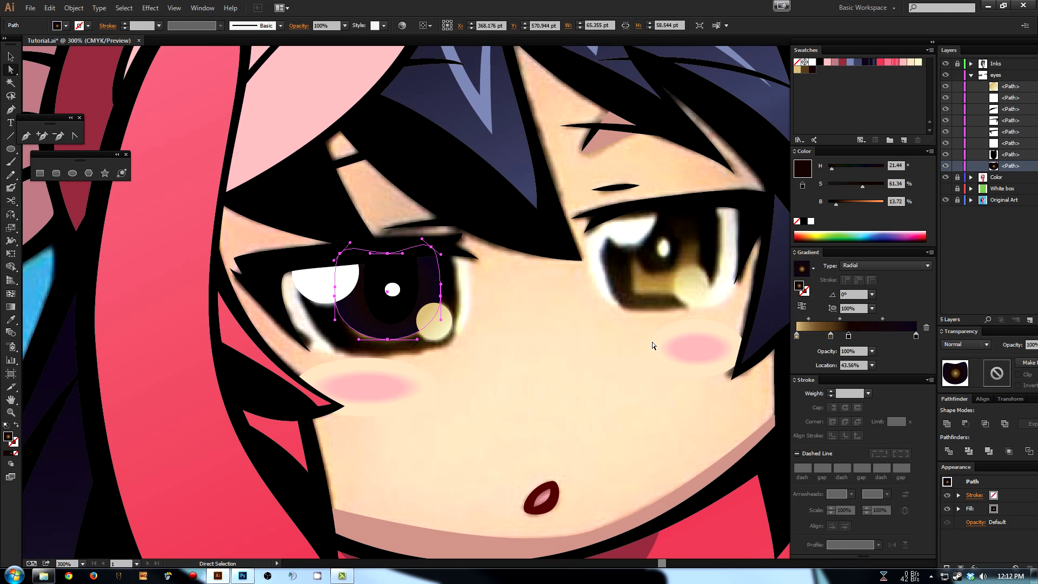
{"action": "key", "text": "g"}
{"action": "left_click_drag", "start_coordinate": [364, 286], "coordinate": [430, 361]}
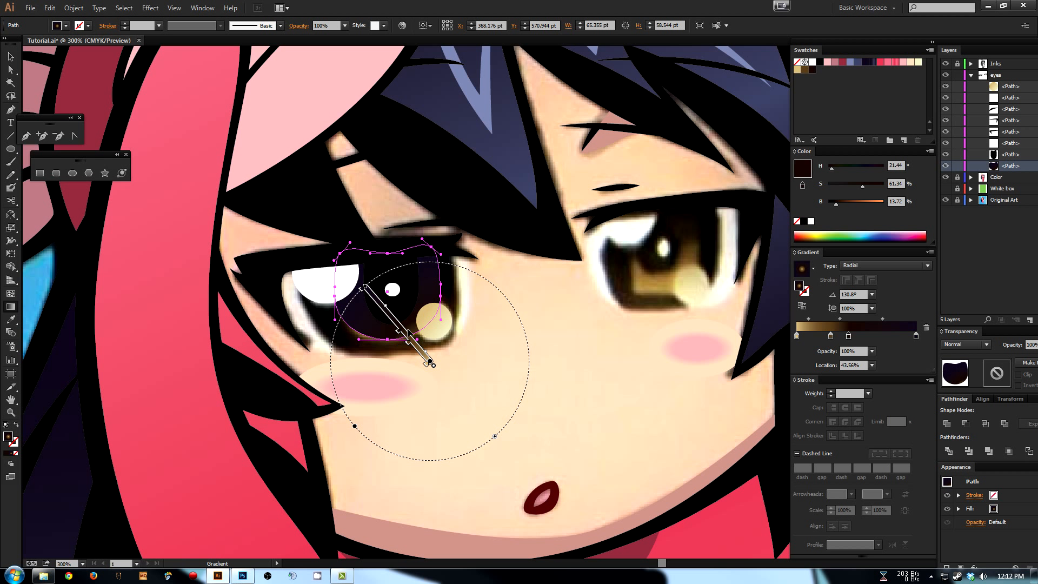
{"action": "mouse_move", "coordinate": [394, 340]}
{"action": "left_mouse_down"}
{"action": "mouse_move", "coordinate": [360, 301]}
{"action": "mouse_move", "coordinate": [350, 256]}
{"action": "left_mouse_up"}
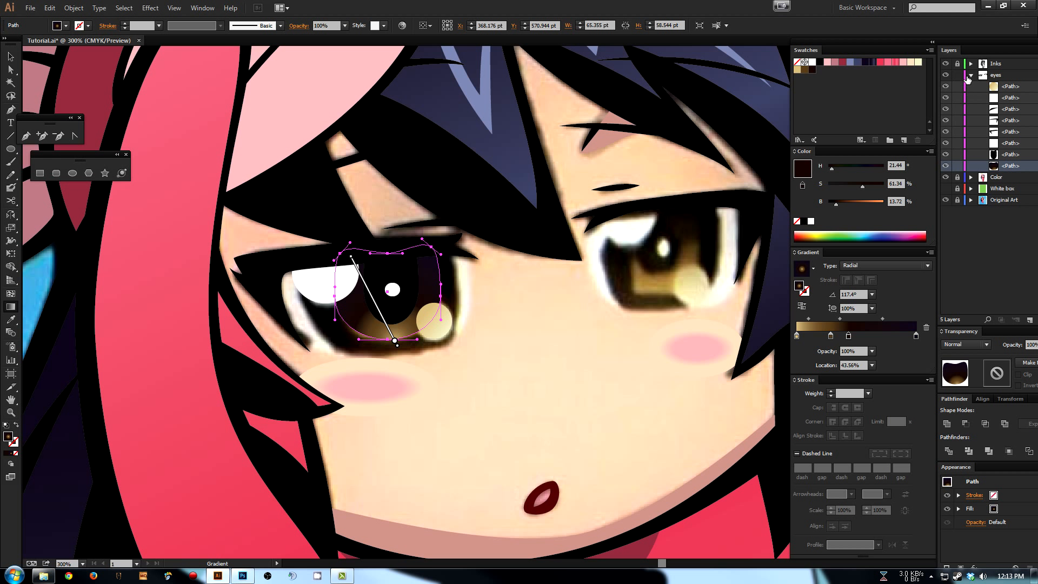
- Redraw the iris gradient from the cheek below the eye to the iris's upper left, and move its brown and near-black stops outward
{"action": "left_click", "coordinate": [951, 167]}
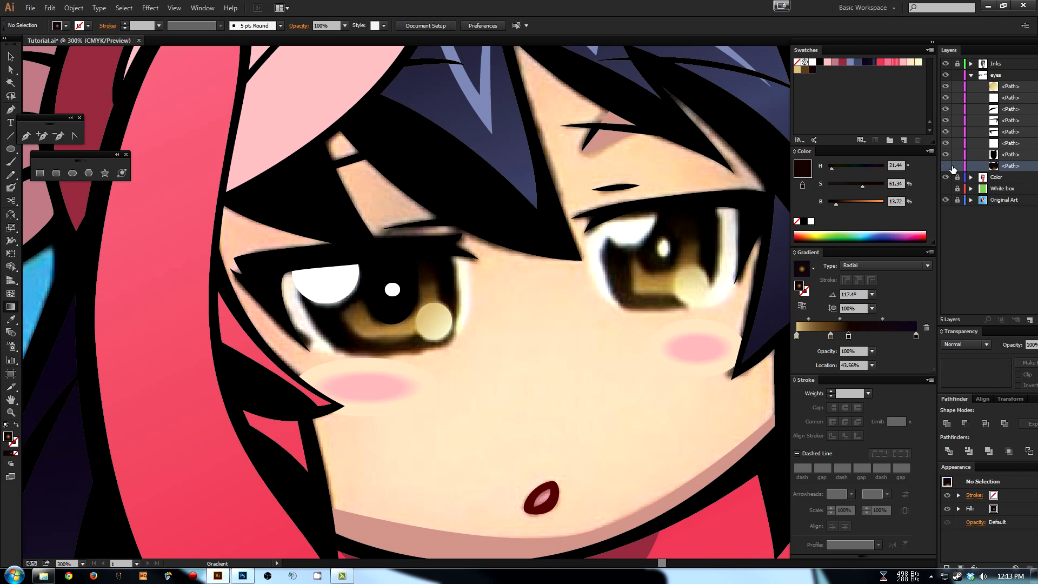
{"action": "left_click", "coordinate": [951, 167]}
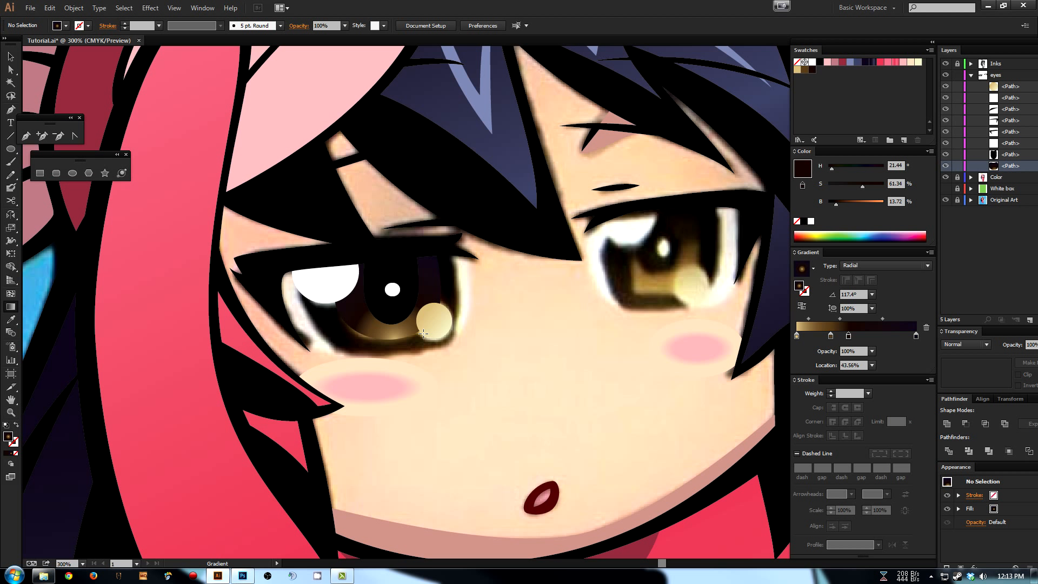
{"action": "left_click", "coordinate": [401, 335]}
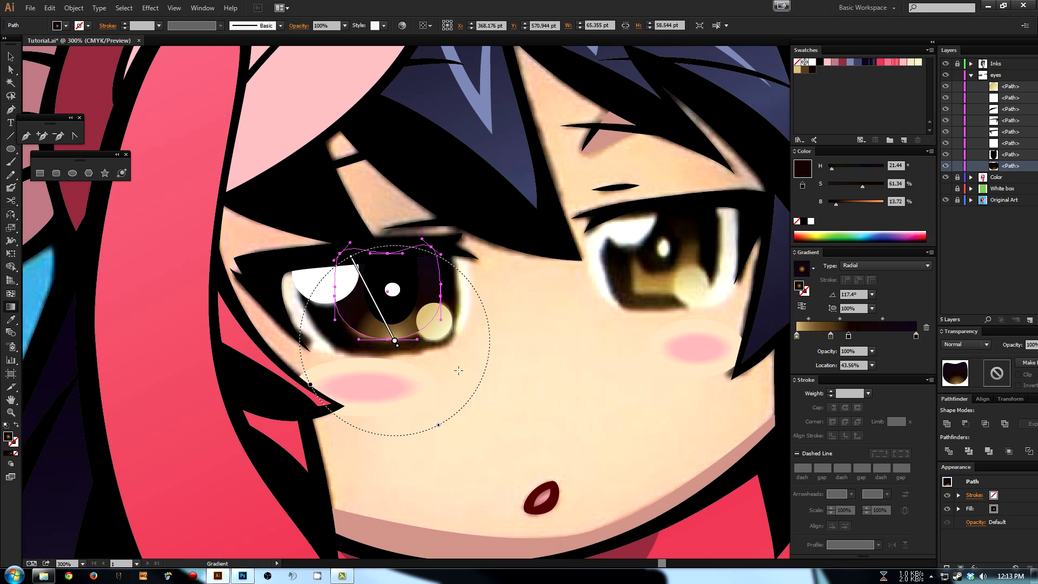
{"action": "left_click_drag", "start_coordinate": [458, 363], "coordinate": [354, 244]}
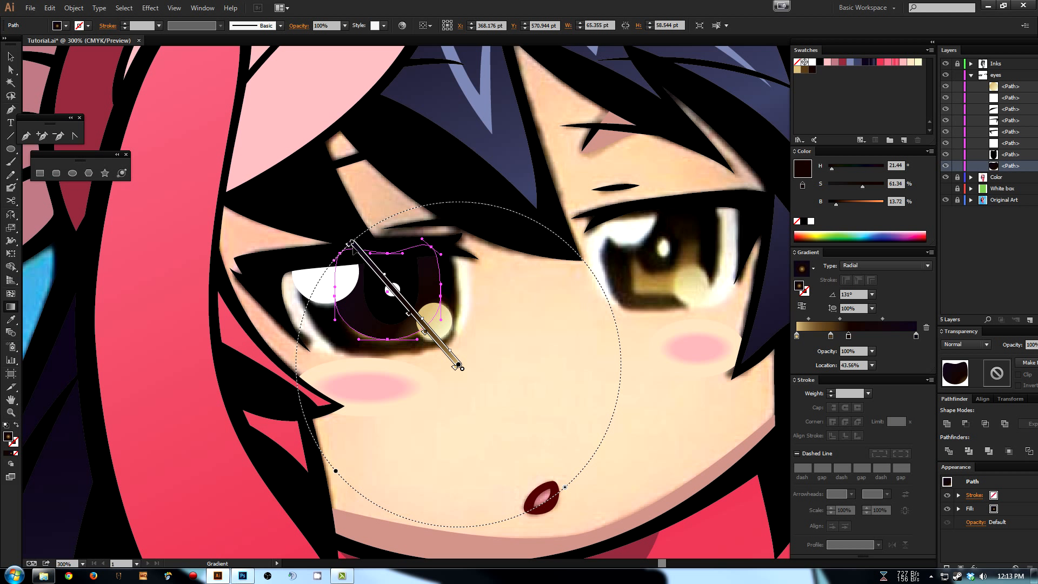
{"action": "left_click_drag", "start_coordinate": [411, 309], "coordinate": [380, 275]}
{"action": "left_click_drag", "start_coordinate": [431, 337], "coordinate": [388, 287]}
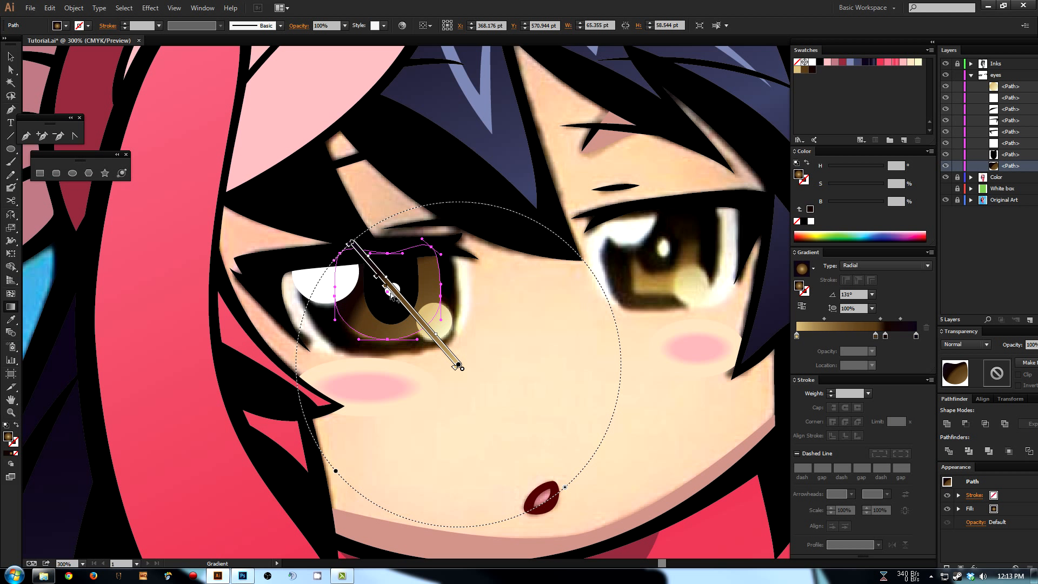
- Shift the whole iris gradient slightly down and left, and compare it with the original art by toggling the iris path's visibility
{"action": "left_click_drag", "start_coordinate": [459, 366], "coordinate": [448, 382]}
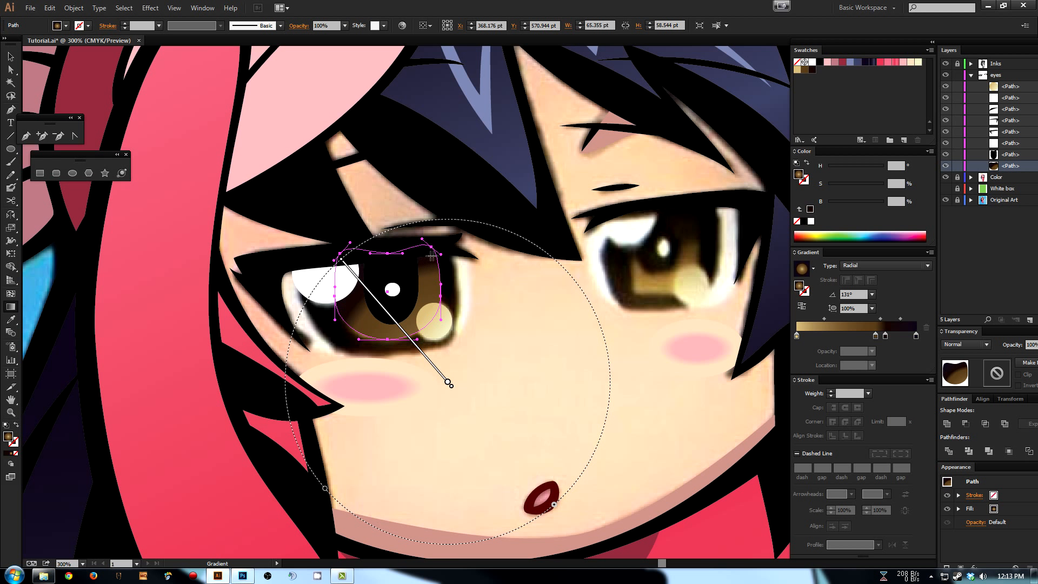
{"action": "left_click", "coordinate": [951, 166]}
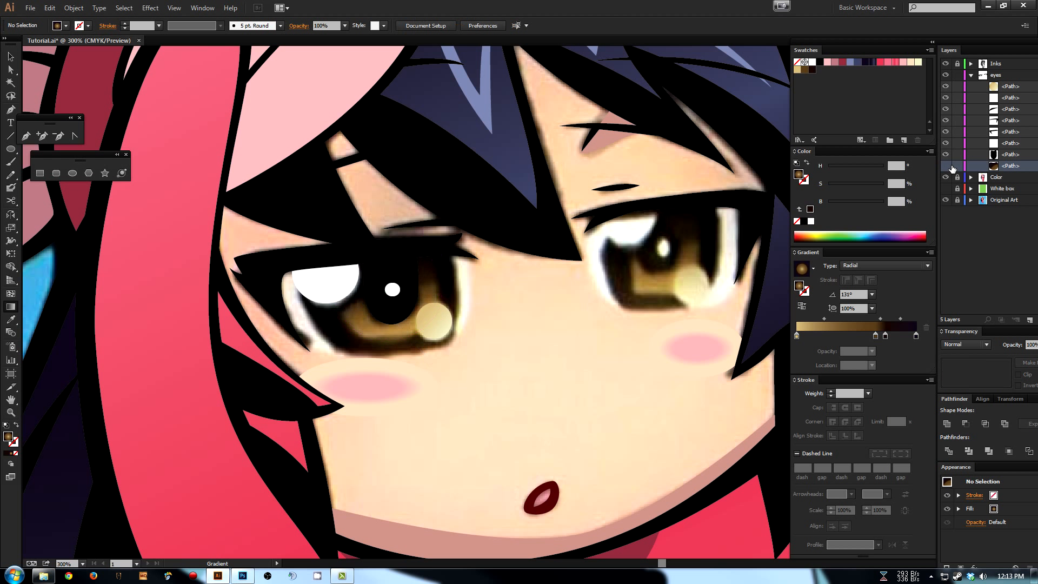
{"action": "left_click", "coordinate": [951, 167]}
- Move the iris gradient's origin further down toward the cheek blush and recheck the shading against the reference eye
{"action": "key", "text": "a"}
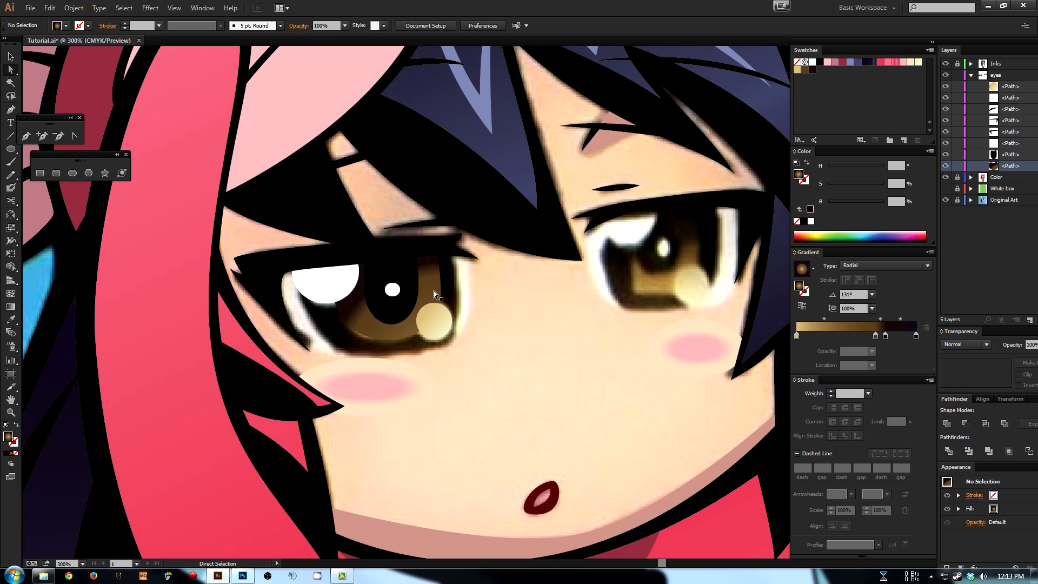
{"action": "left_click", "coordinate": [435, 294]}
{"action": "key", "text": "g"}
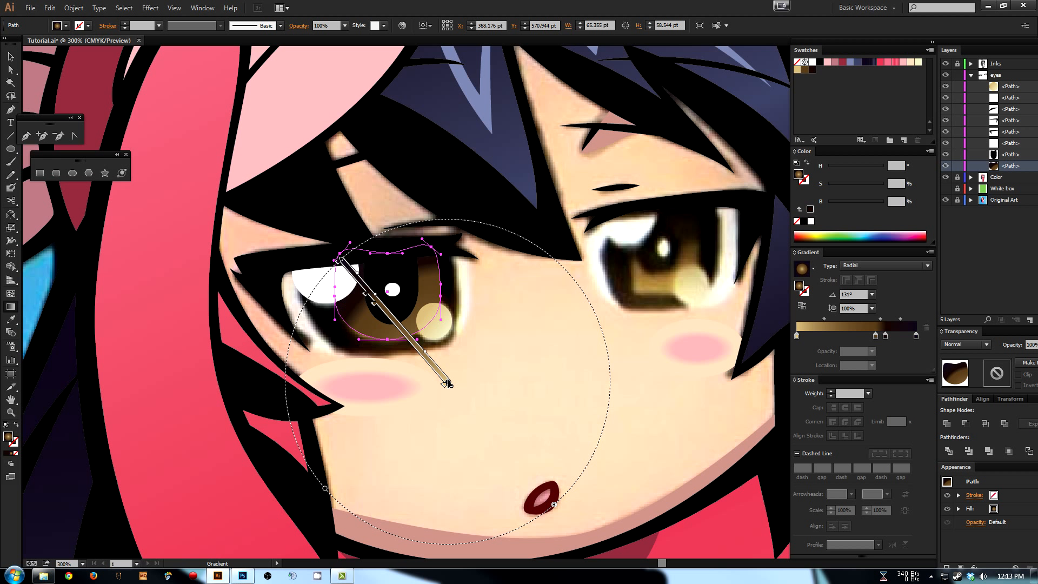
{"action": "left_click_drag", "start_coordinate": [448, 385], "coordinate": [438, 395]}
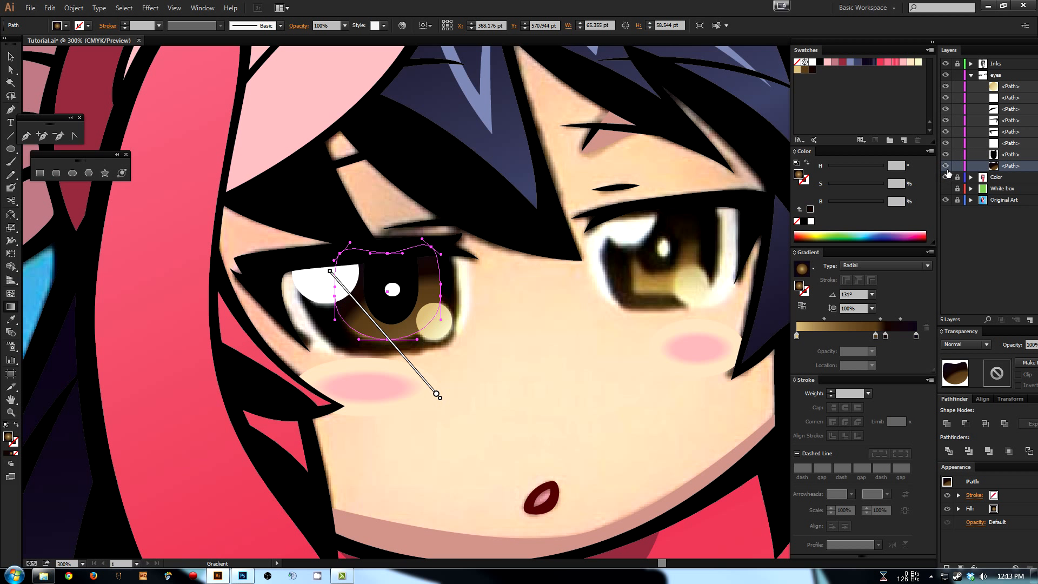
{"action": "left_click", "coordinate": [949, 167]}
{"action": "left_click", "coordinate": [948, 167]}
{"action": "left_click", "coordinate": [949, 167]}
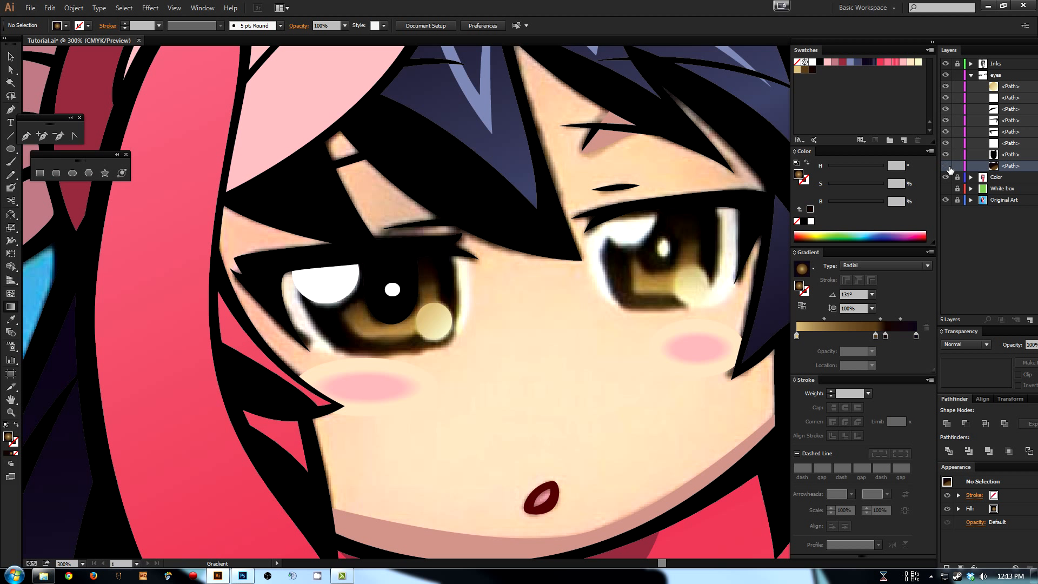
{"action": "left_click", "coordinate": [948, 167]}
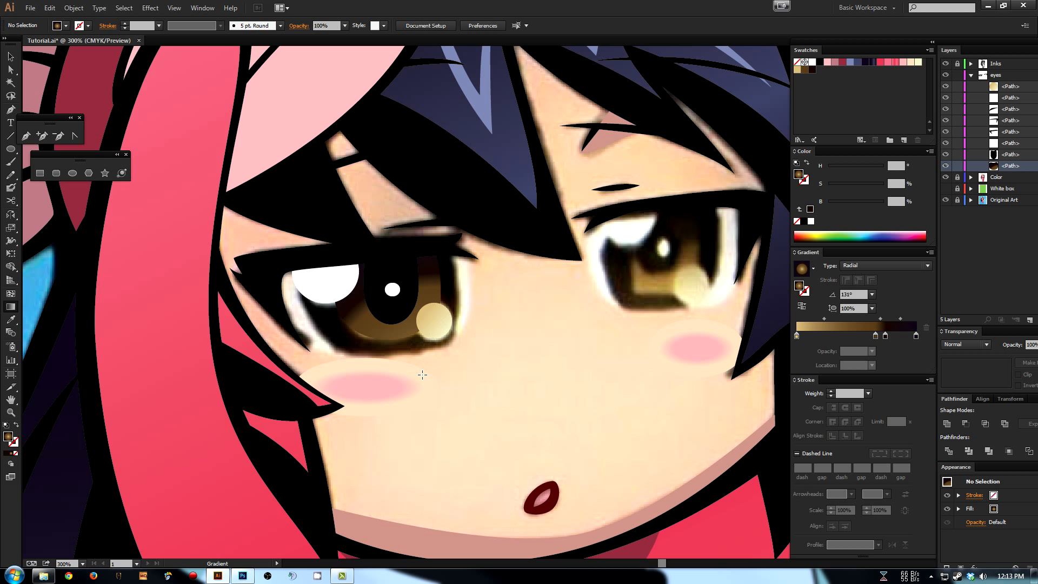
- Reselect the iris path, slide its radial gradient left over the blush, and deselect it to check the shading
{"action": "key", "text": "a"}
{"action": "left_click", "coordinate": [398, 332]}
{"action": "key", "text": "g"}
{"action": "left_click_drag", "start_coordinate": [438, 397], "coordinate": [419, 399]}
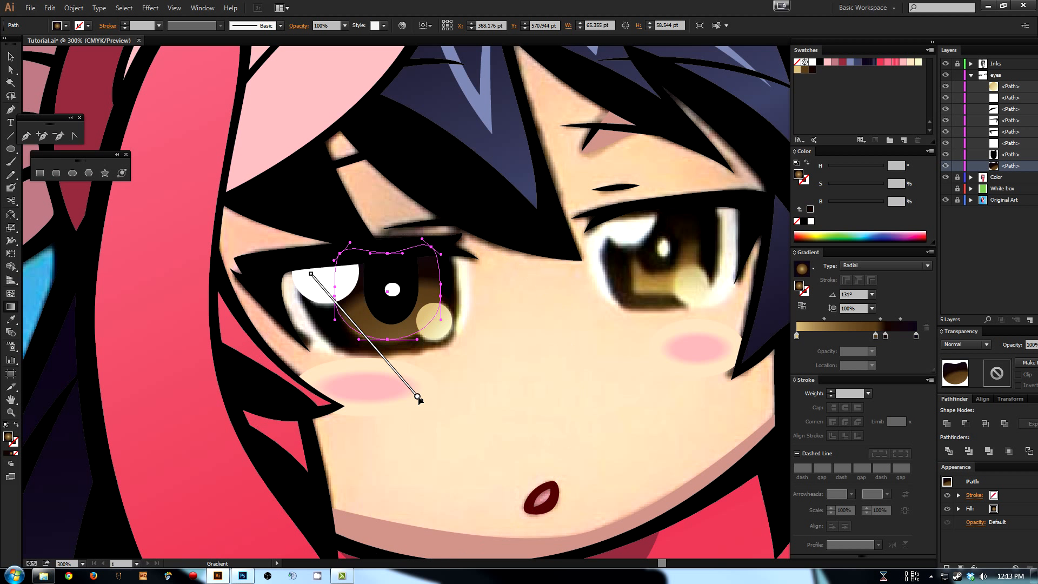
{"action": "key", "text": "ctrl+shift+a"}
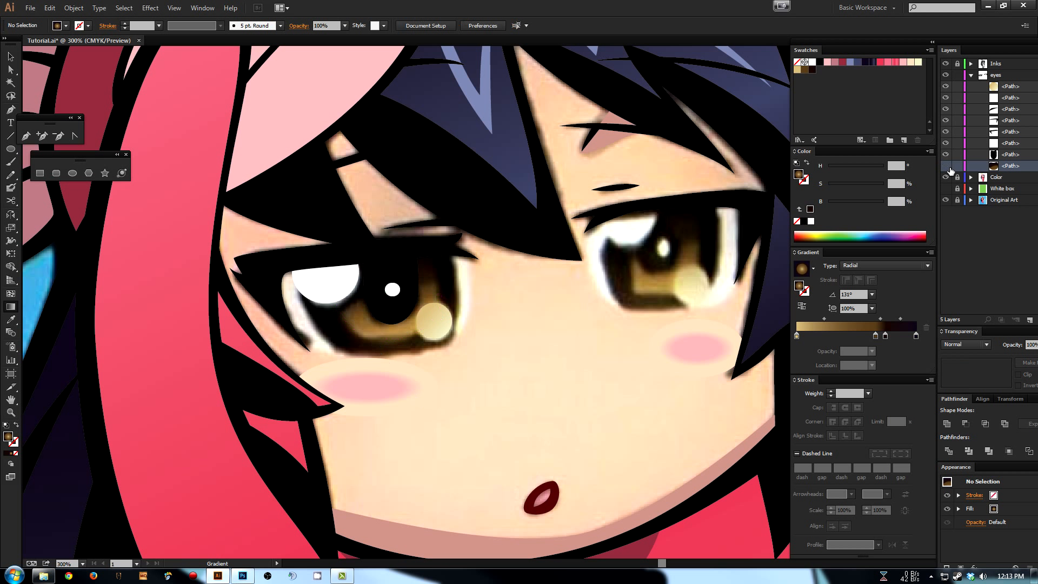
- Nudge the iris gradient slightly back to the right and toggle the path's visibility to compare with the reference
{"action": "key", "text": "a"}
{"action": "left_click", "coordinate": [394, 335]}
{"action": "key", "text": "g"}
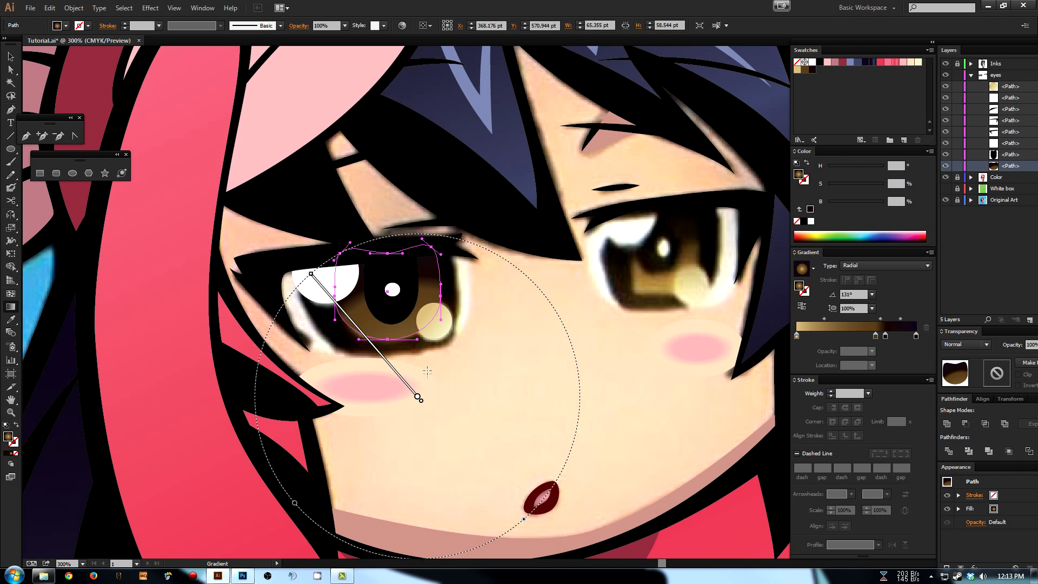
{"action": "left_click_drag", "start_coordinate": [418, 398], "coordinate": [423, 397]}
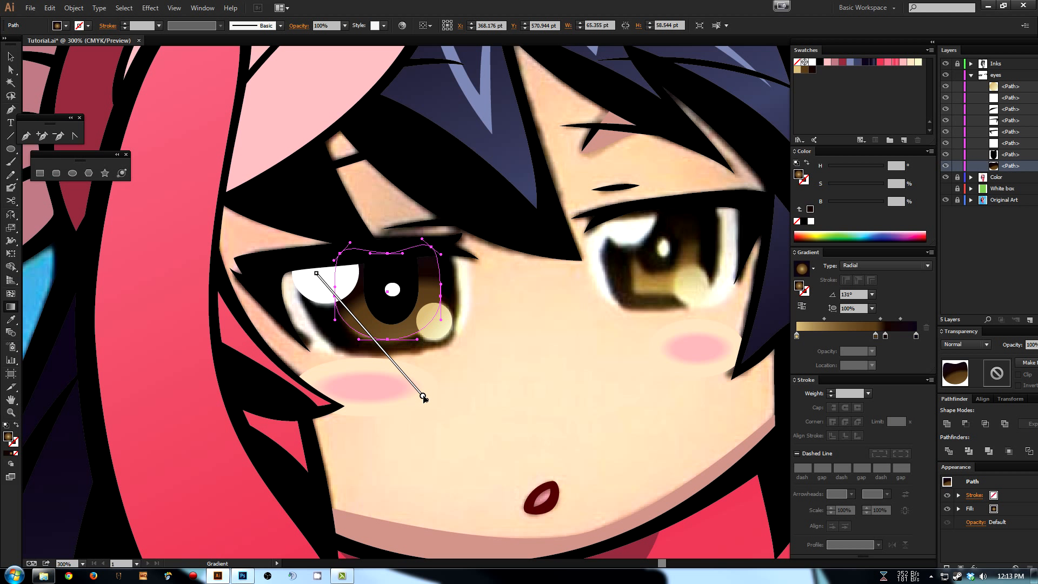
{"action": "left_click", "coordinate": [949, 167]}
{"action": "left_click", "coordinate": [949, 168]}
{"action": "left_click", "coordinate": [950, 167]}
- Move the tan stop of the iris gradient outward from the centre and shift the tan-to-brown midpoint closer to the brown stop
{"action": "key", "text": "a"}
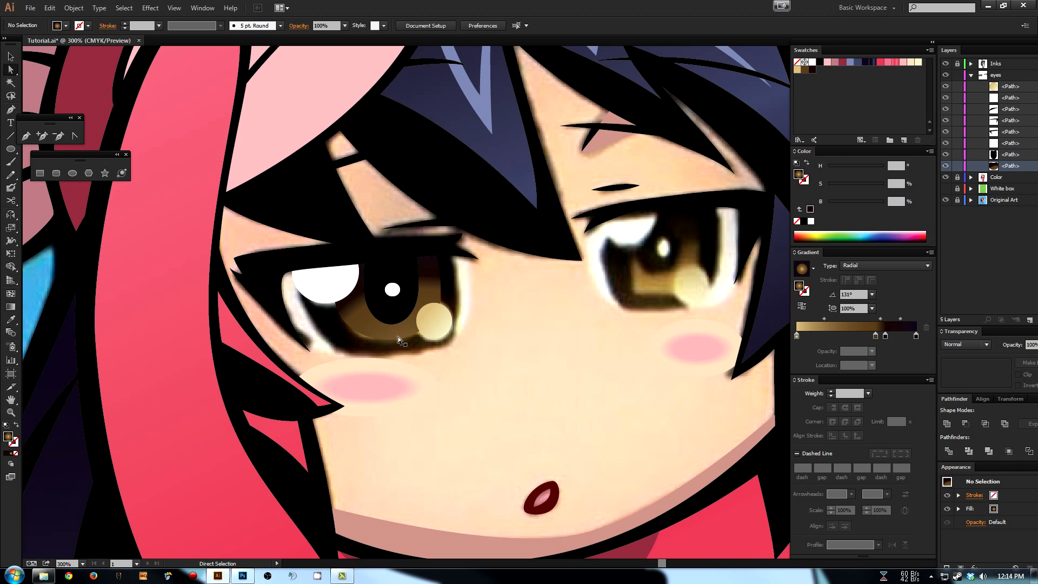
{"action": "left_click", "coordinate": [397, 341]}
{"action": "key", "text": "g"}
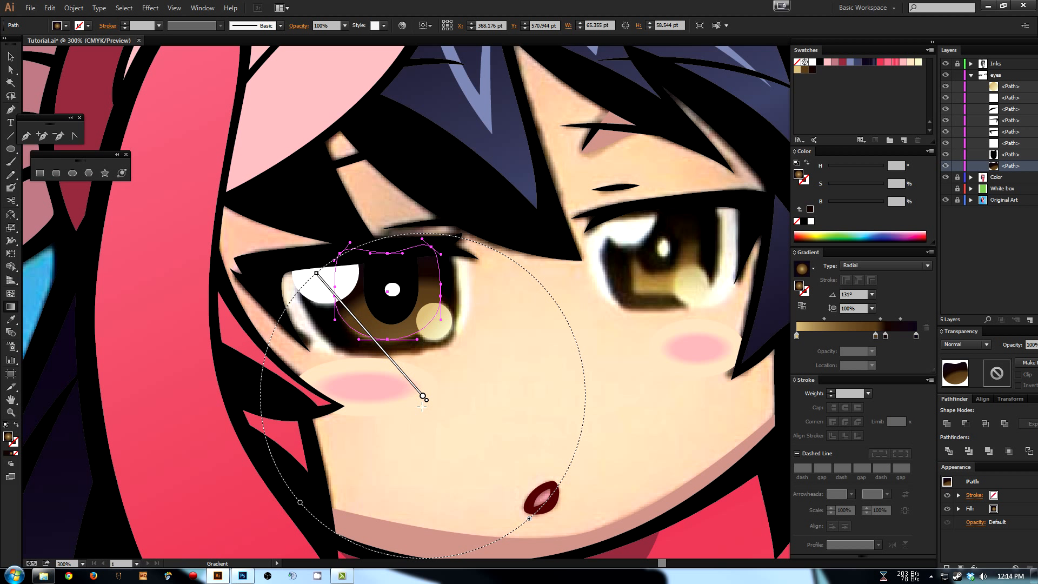
{"action": "mouse_move", "coordinate": [383, 348]}
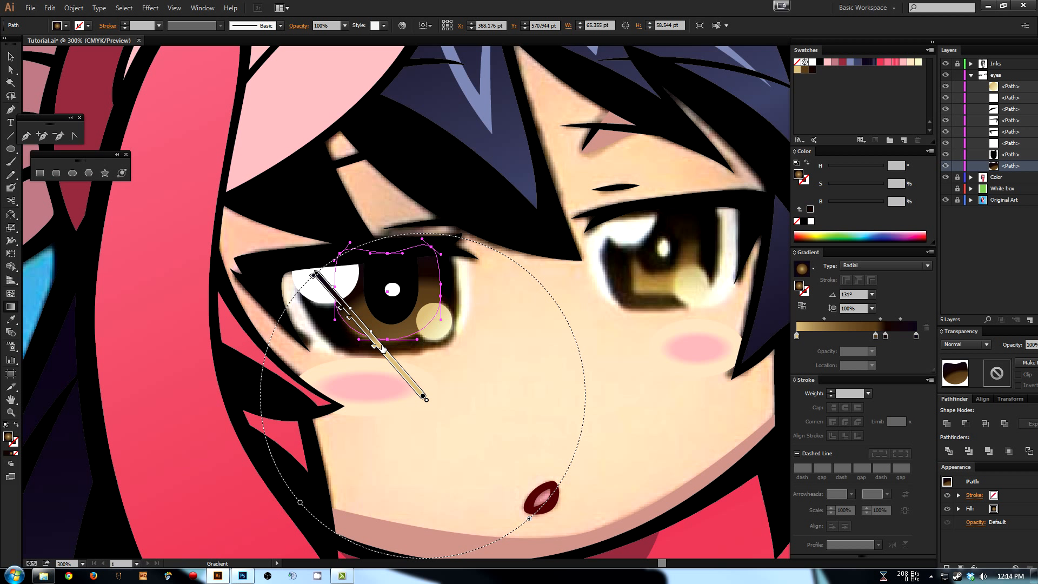
{"action": "mouse_move", "coordinate": [382, 348]}
{"action": "left_mouse_down"}
{"action": "mouse_move", "coordinate": [372, 336]}
{"action": "mouse_move", "coordinate": [390, 366]}
{"action": "left_mouse_up"}
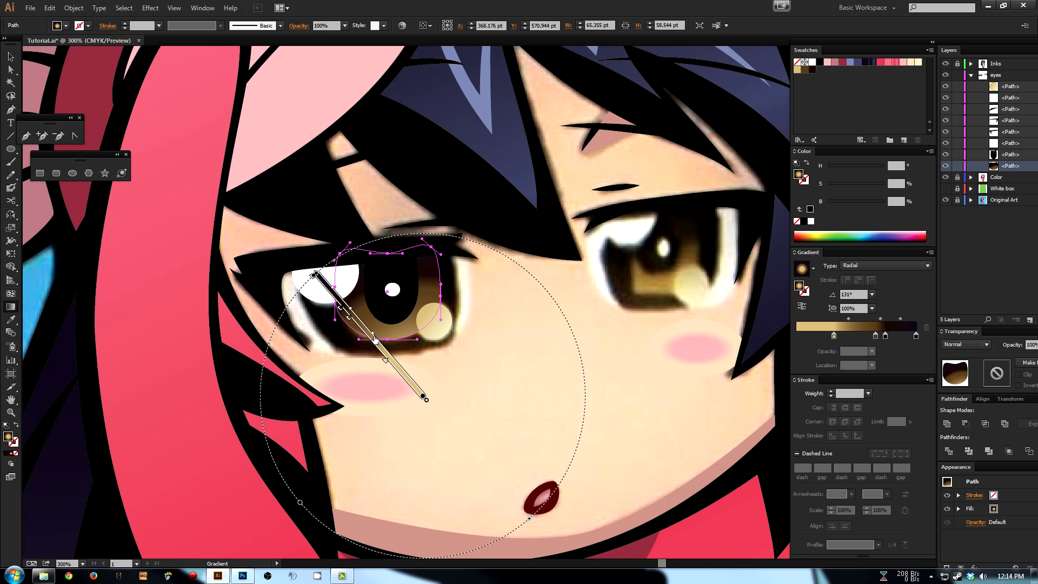
{"action": "left_click_drag", "start_coordinate": [379, 343], "coordinate": [373, 336]}
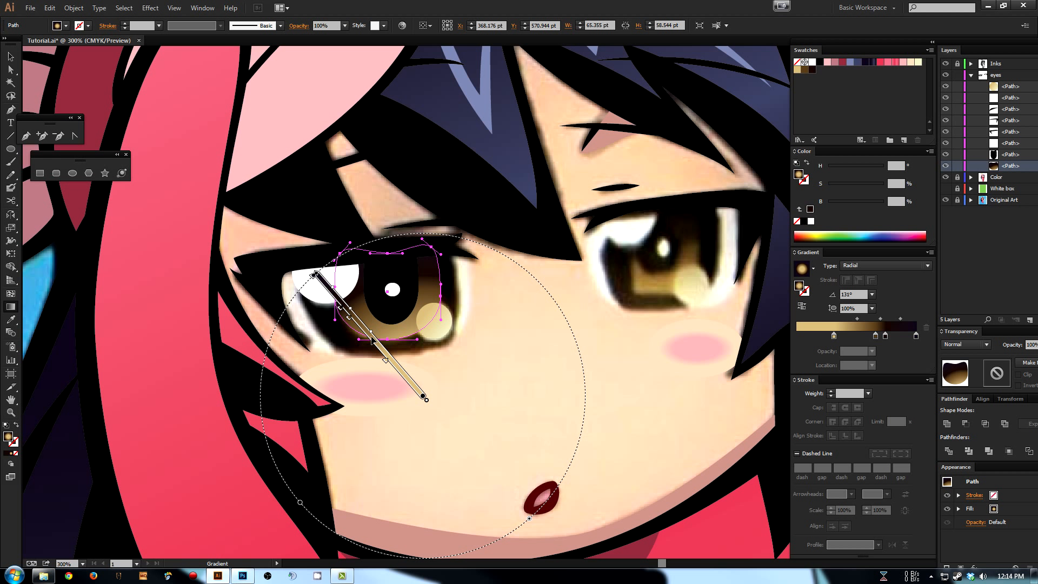
- Fine-tune the medium brown stop of the iris gradient by nudging it slightly outward toward the near-black stop
{"action": "key", "text": "a"}
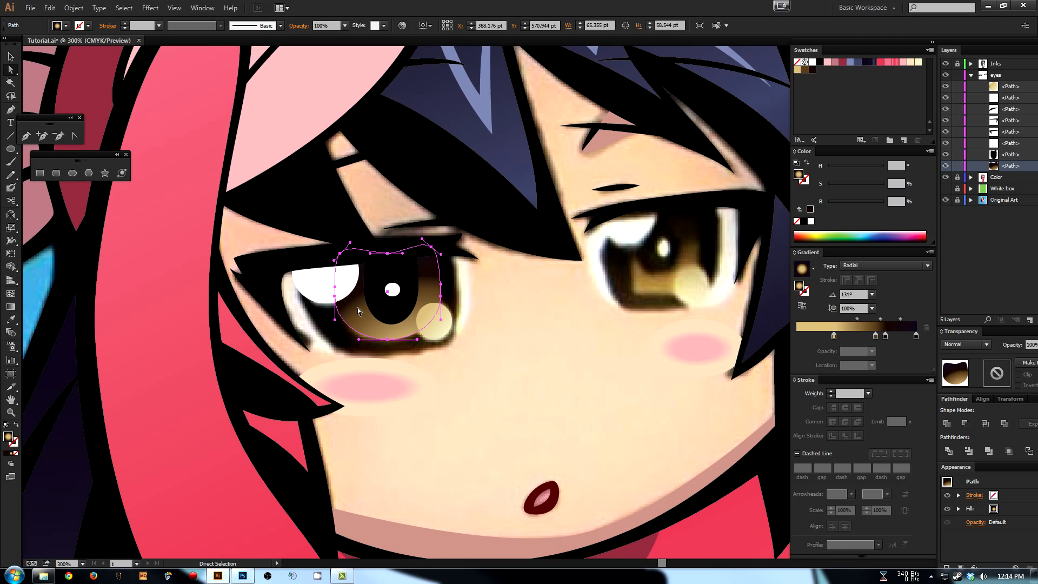
{"action": "key", "text": "g"}
{"action": "mouse_move", "coordinate": [356, 312]}
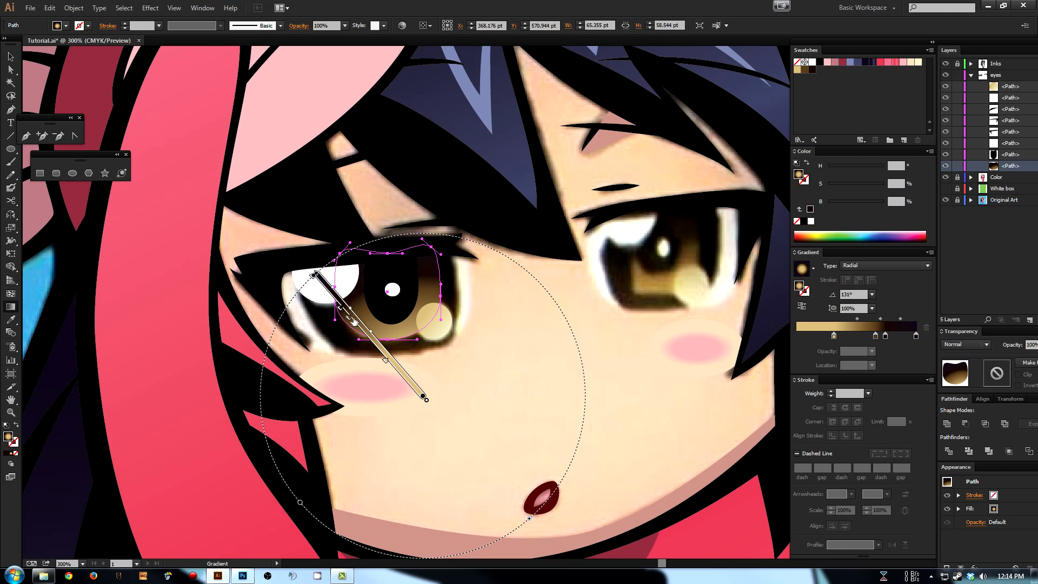
{"action": "left_click_drag", "start_coordinate": [351, 319], "coordinate": [351, 319]}
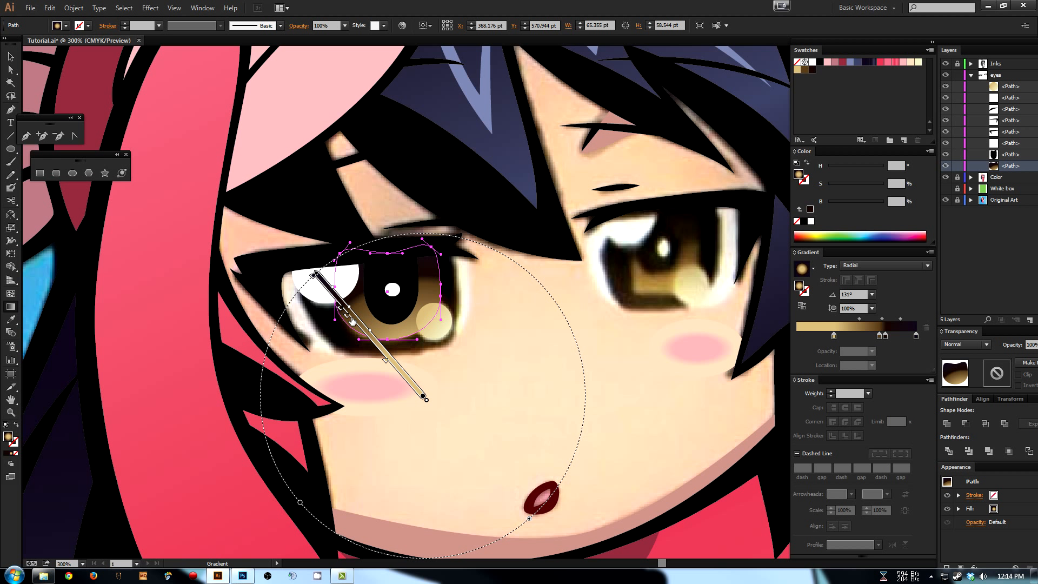
{"action": "left_click_drag", "start_coordinate": [352, 320], "coordinate": [352, 321]}
- Try recolouring the outermost dark purple stop of the left iris's radial gradient to pure black
{"action": "key", "text": "a"}
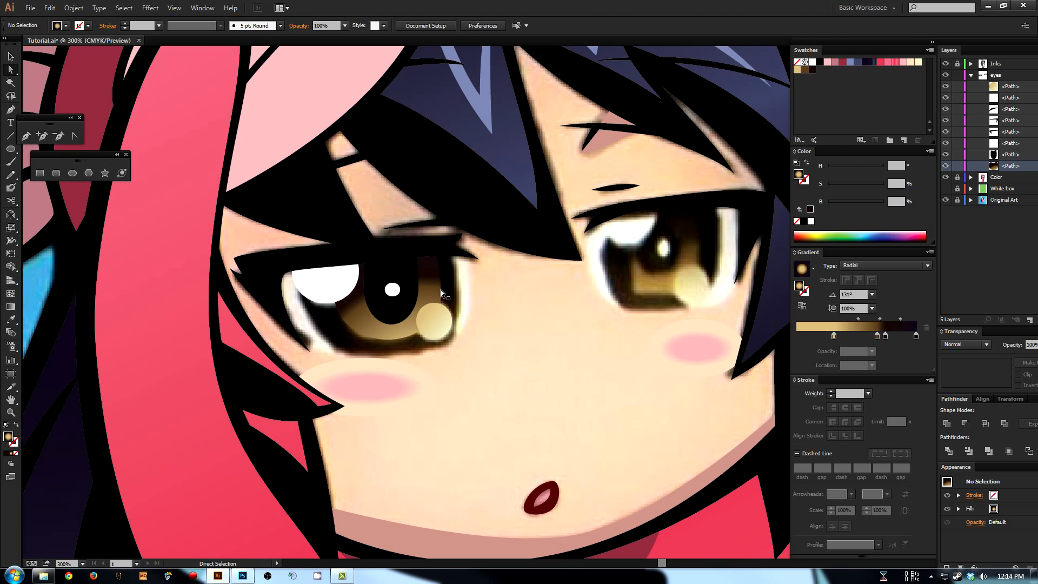
{"action": "key", "text": "g"}
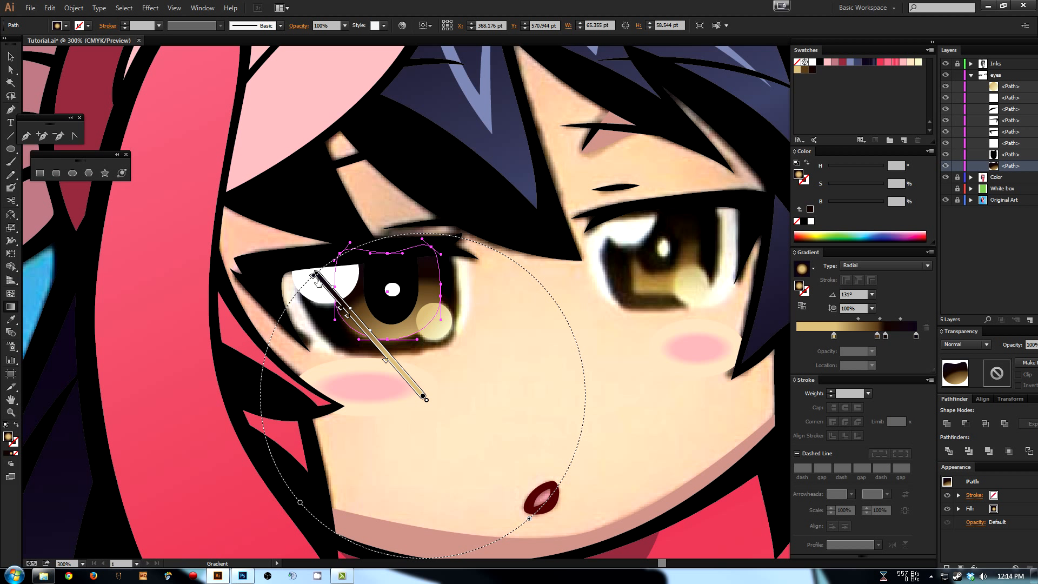
{"action": "left_click", "coordinate": [917, 336]}
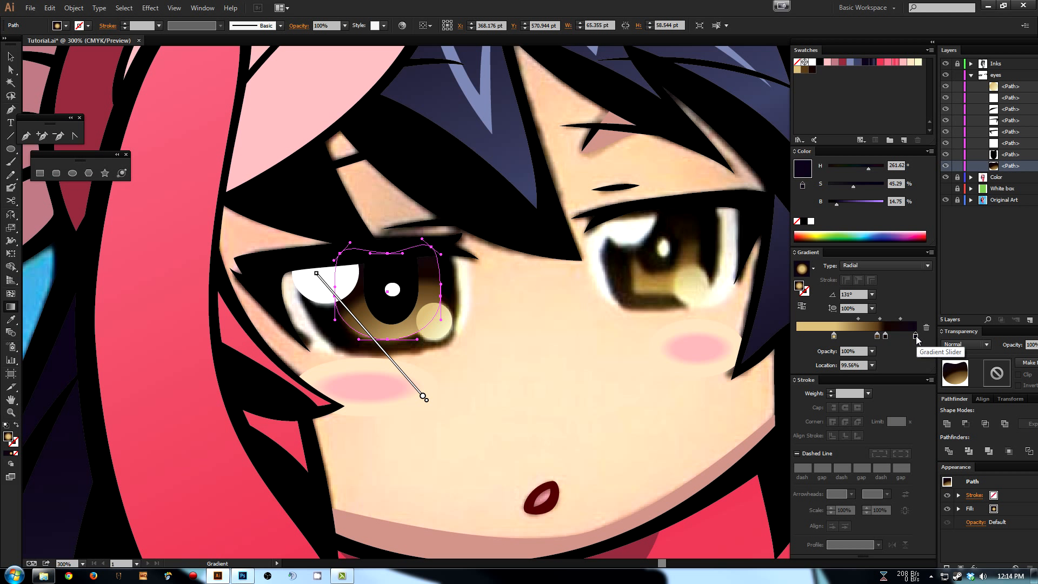
{"action": "left_click", "coordinate": [821, 62]}
{"action": "key", "text": "a"}
{"action": "left_click", "coordinate": [908, 327]}
{"action": "left_click", "coordinate": [915, 336]}
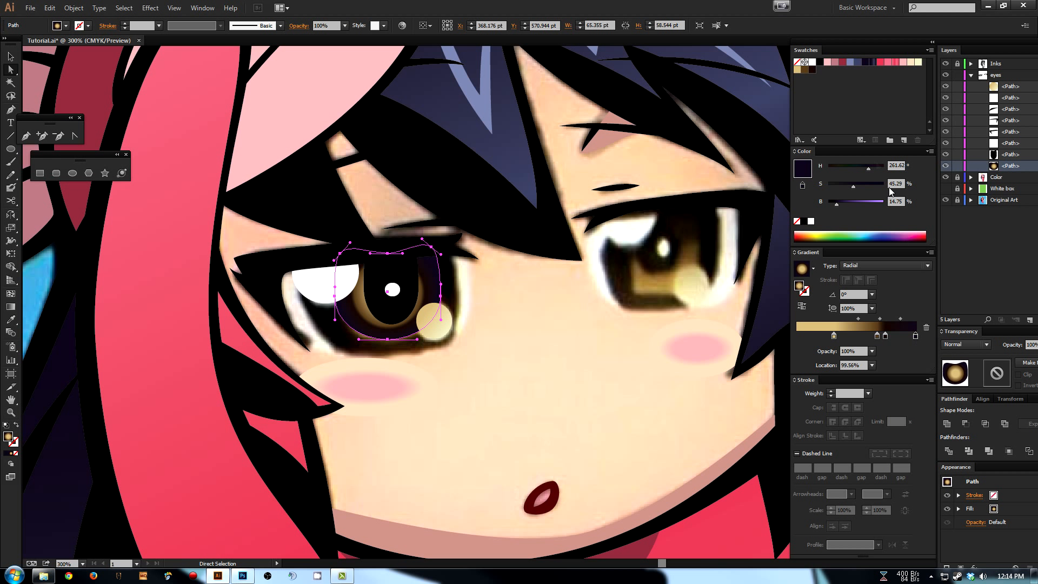
{"action": "left_click_drag", "start_coordinate": [869, 169], "coordinate": [811, 203]}
{"action": "left_click", "coordinate": [579, 349]}
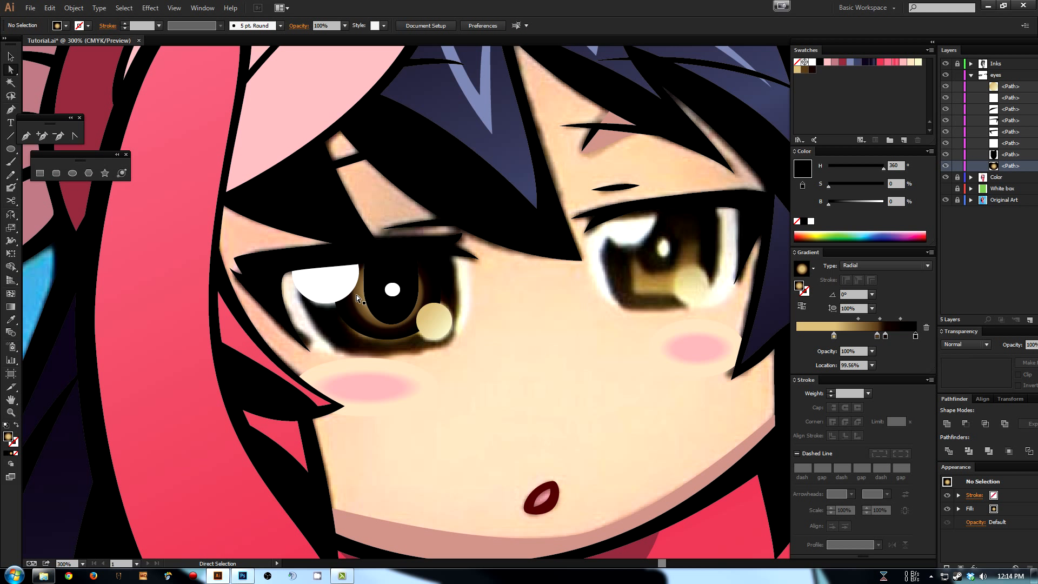
{"action": "left_click", "coordinate": [366, 336], "text": "ctrl"}
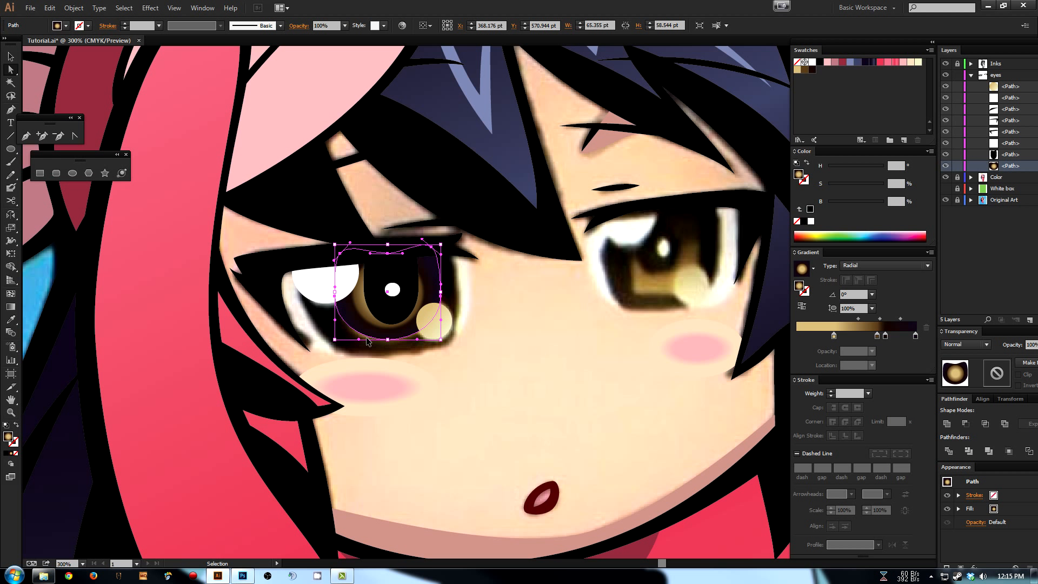
- Undo the stop recolouring and the angle reset on the left iris gradient
{"action": "key", "text": "ctrl+z"}
{"action": "key", "text": "ctrl+z"}
{"action": "key", "text": "ctrl+z"}
{"action": "key", "text": "ctrl+z"}
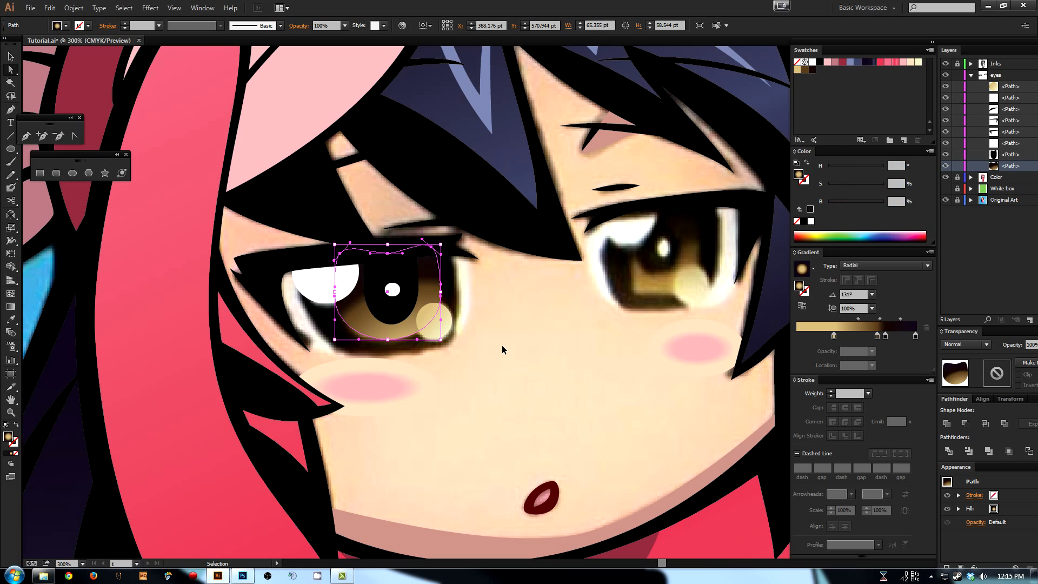
- Recolour the outermost stop of the left iris gradient to black and deselect the path to check the shading
{"action": "key", "text": "g"}
{"action": "left_click", "coordinate": [913, 336]}
{"action": "mouse_move", "coordinate": [869, 171]}
{"action": "left_mouse_down"}
{"action": "mouse_move", "coordinate": [886, 171]}
{"action": "mouse_move", "coordinate": [827, 186]}
{"action": "mouse_move", "coordinate": [827, 206]}
{"action": "left_mouse_up"}
{"action": "key", "text": "a"}
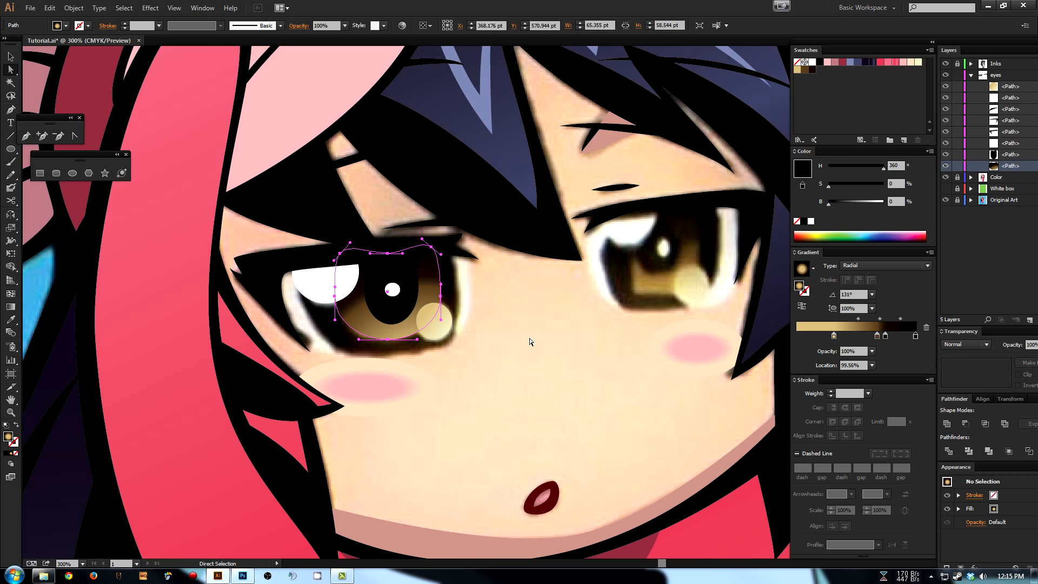
{"action": "left_click", "coordinate": [496, 327]}
- Move the iris gradient's black end stop inward to 85.33% and add another dark stop just before it at 82.22%
{"action": "left_click", "coordinate": [395, 338]}
{"action": "key", "text": "g"}
{"action": "left_click_drag", "start_coordinate": [915, 336], "coordinate": [901, 338]}
{"action": "left_click", "coordinate": [895, 336]}
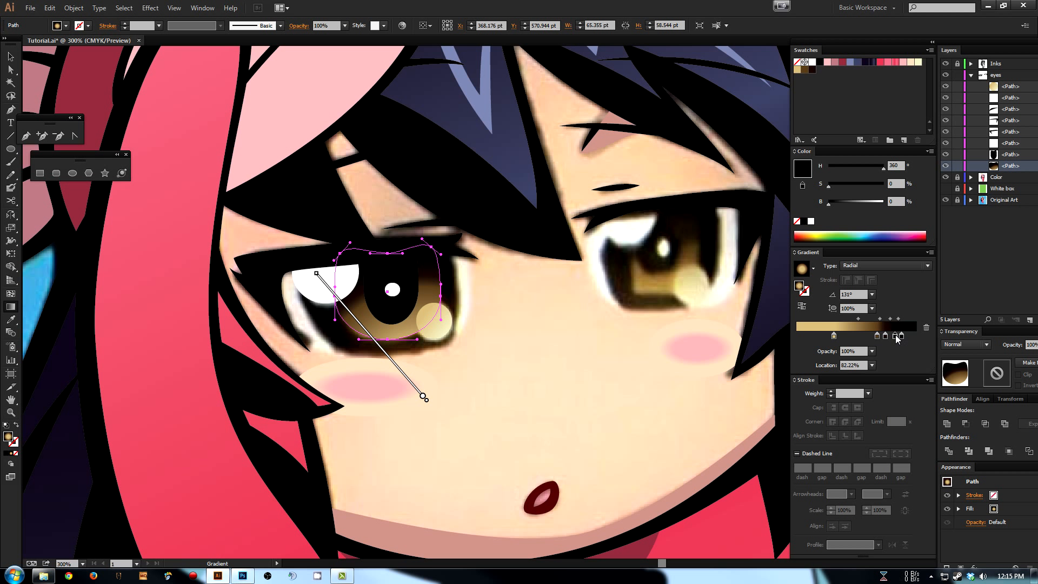
{"action": "left_click_drag", "start_coordinate": [900, 336], "coordinate": [898, 336]}
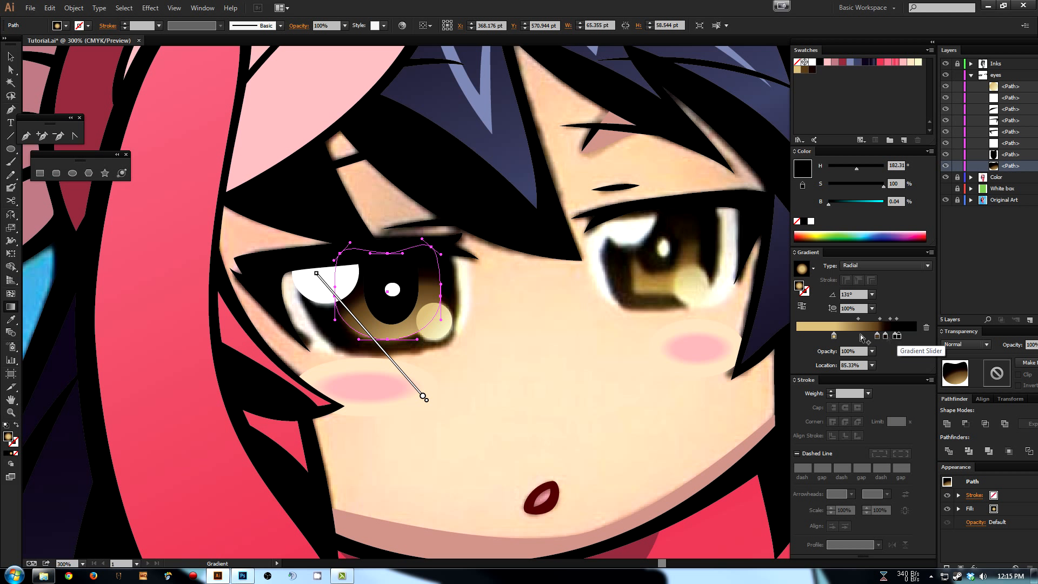
{"action": "mouse_move", "coordinate": [420, 399]}
{"action": "left_click", "coordinate": [418, 403], "text": "ctrl"}
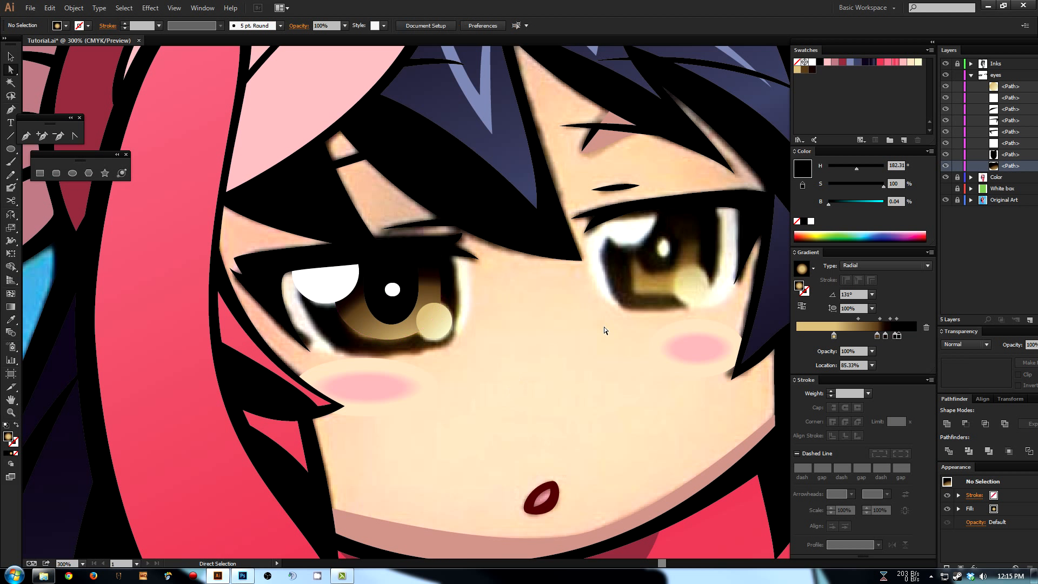
- Compare the iris with the reference by toggling its visibility, and shift its tan gradient stop inward toward the centre
{"action": "left_click", "coordinate": [945, 165]}
{"action": "left_click", "coordinate": [948, 166]}
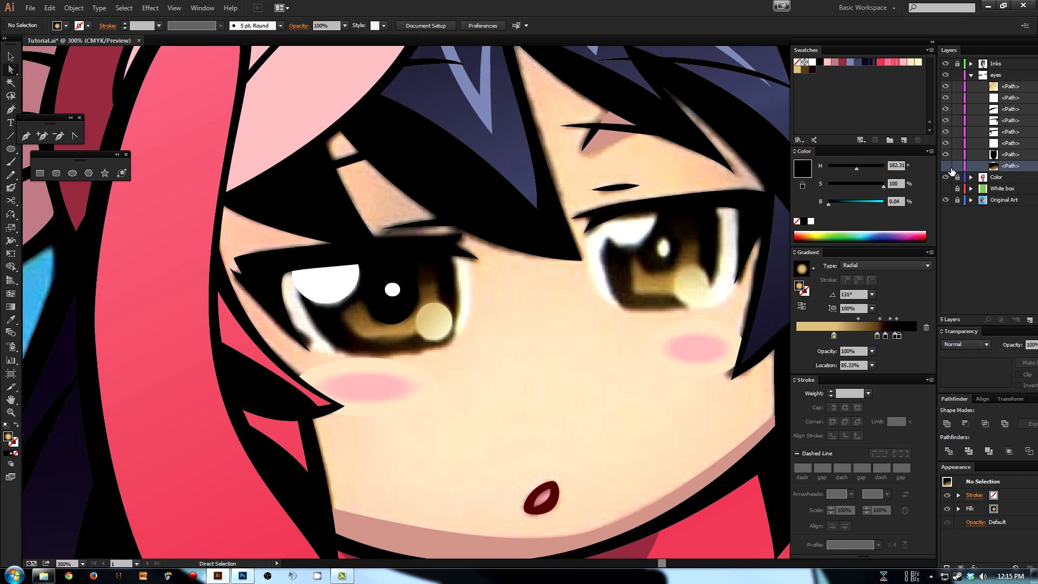
{"action": "left_click", "coordinate": [380, 332]}
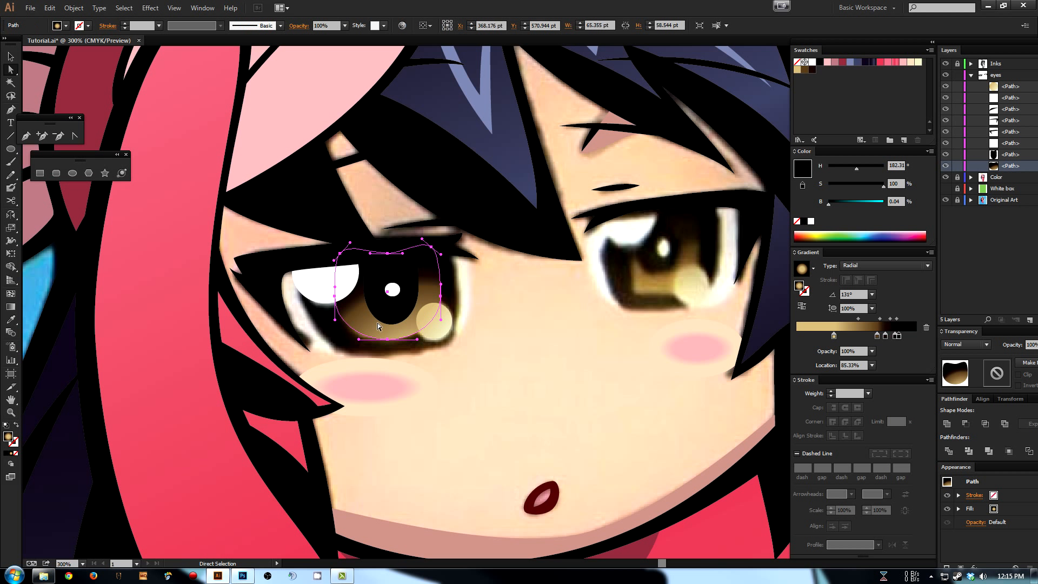
{"action": "key", "text": "g"}
{"action": "mouse_move", "coordinate": [387, 363]}
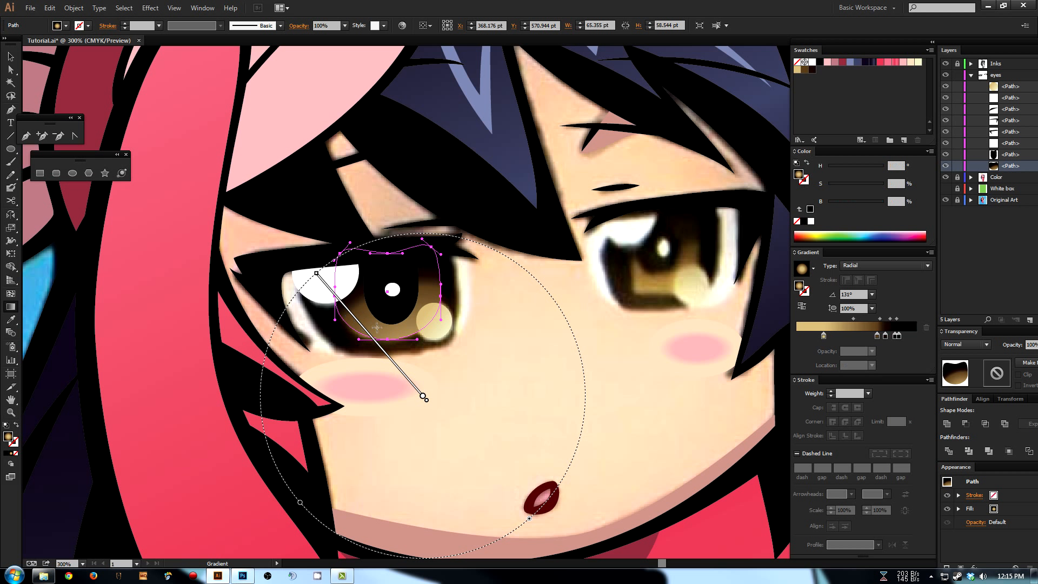
{"action": "mouse_move", "coordinate": [373, 337]}
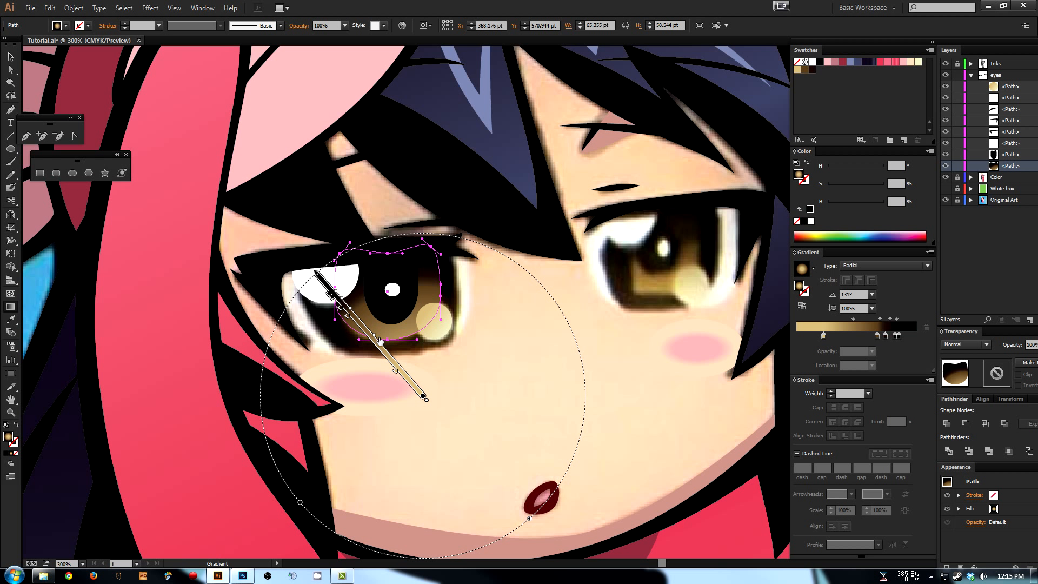
{"action": "key", "text": "a"}
{"action": "left_click", "coordinate": [465, 361]}
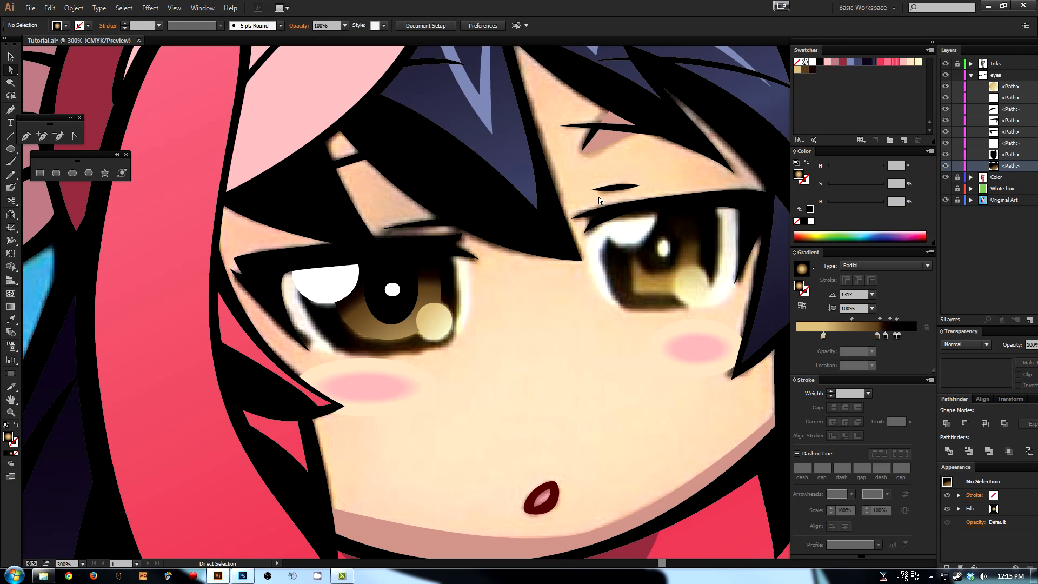
- Hide the Original Art layer to examine the vector eye by itself at different magnifications, and show the layer again
{"action": "left_click", "coordinate": [950, 201]}
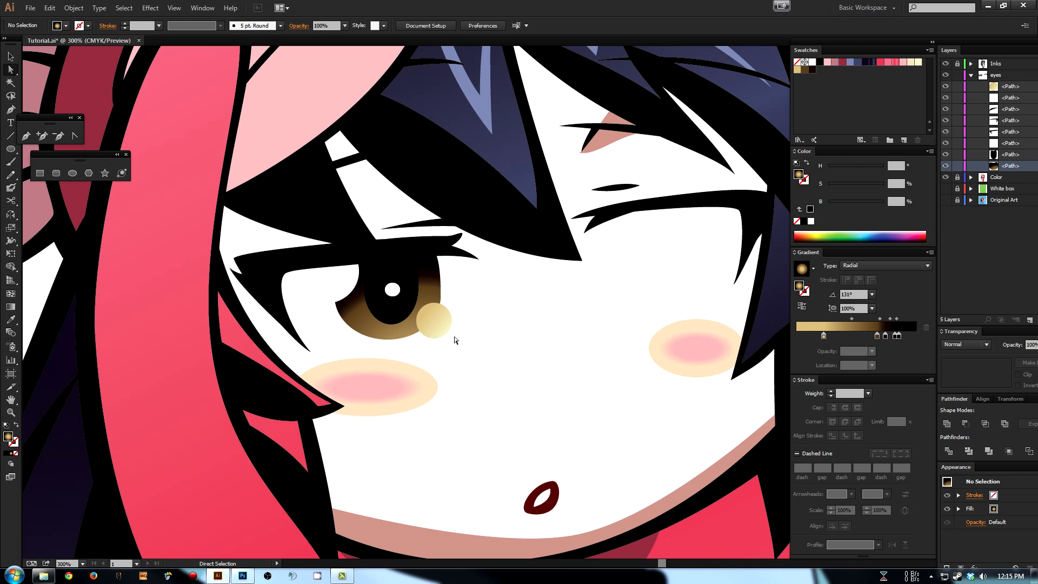
{"action": "key", "text": "ctrl+minus"}
{"action": "key", "text": "ctrl+minus"}
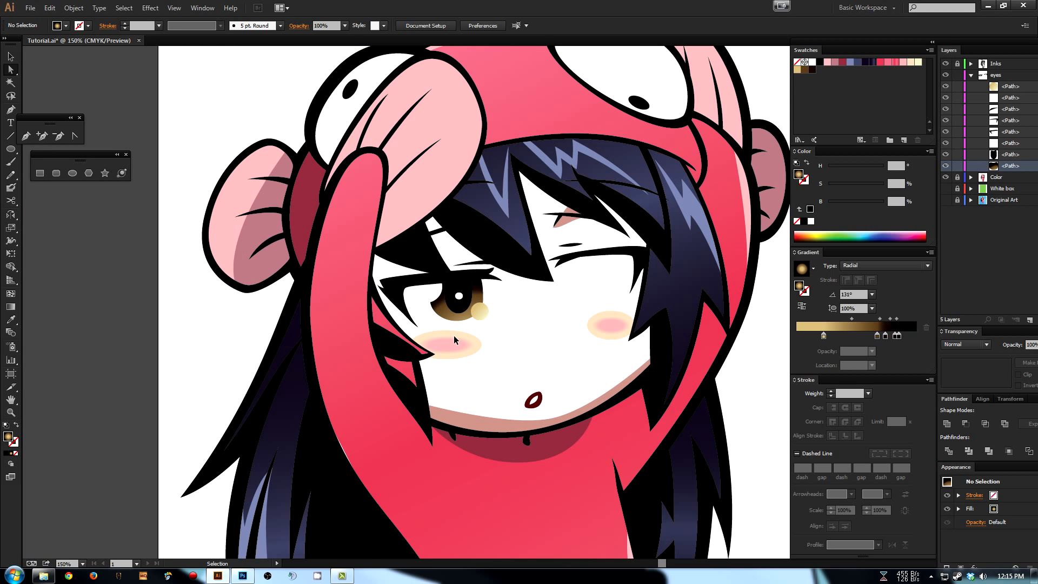
{"action": "key", "text": "ctrl+plus"}
{"action": "key", "text": "ctrl+plus"}
{"action": "key", "text": "ctrl+plus"}
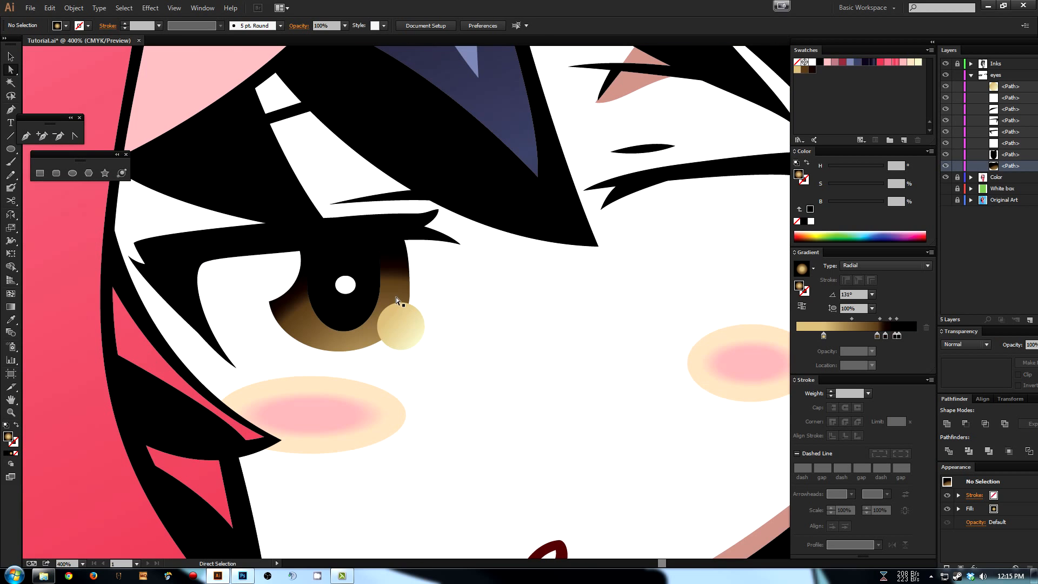
{"action": "left_click", "coordinate": [396, 289]}
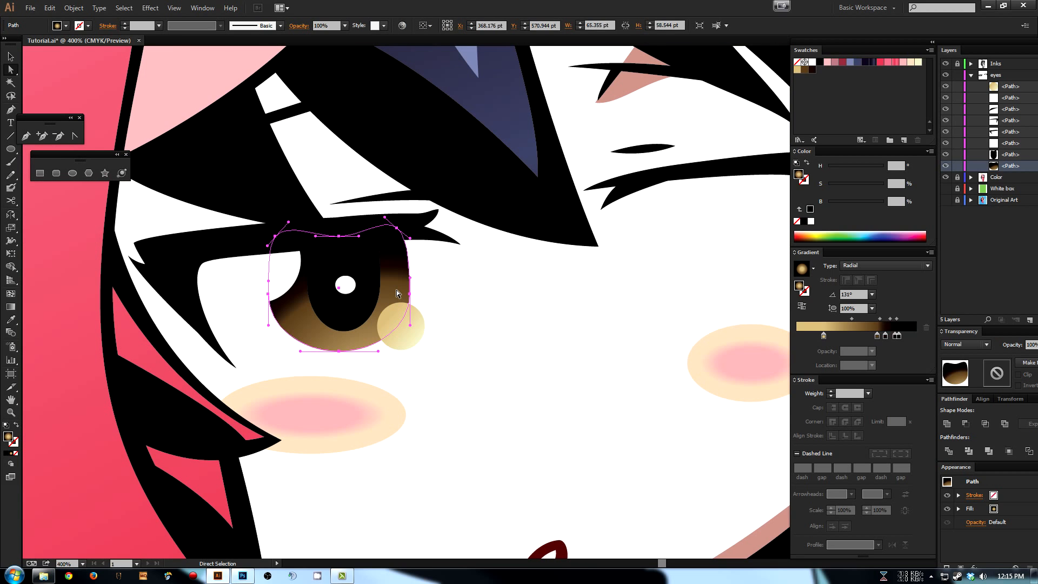
{"action": "left_click", "coordinate": [946, 199]}
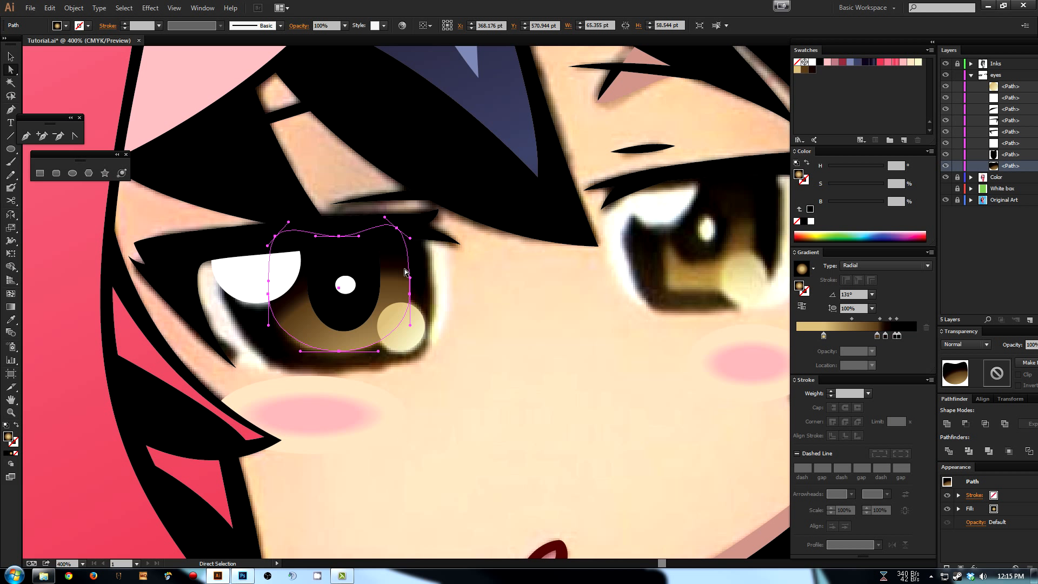
- Rotate the left iris's radial gradient to 135° and deselect the path
{"action": "key", "text": "g"}
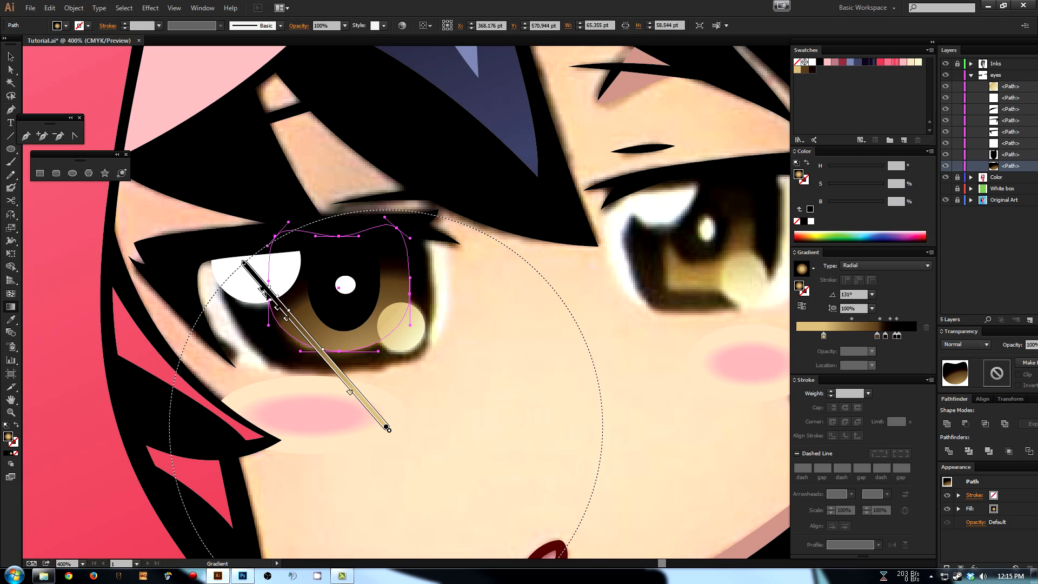
{"action": "mouse_move", "coordinate": [266, 293]}
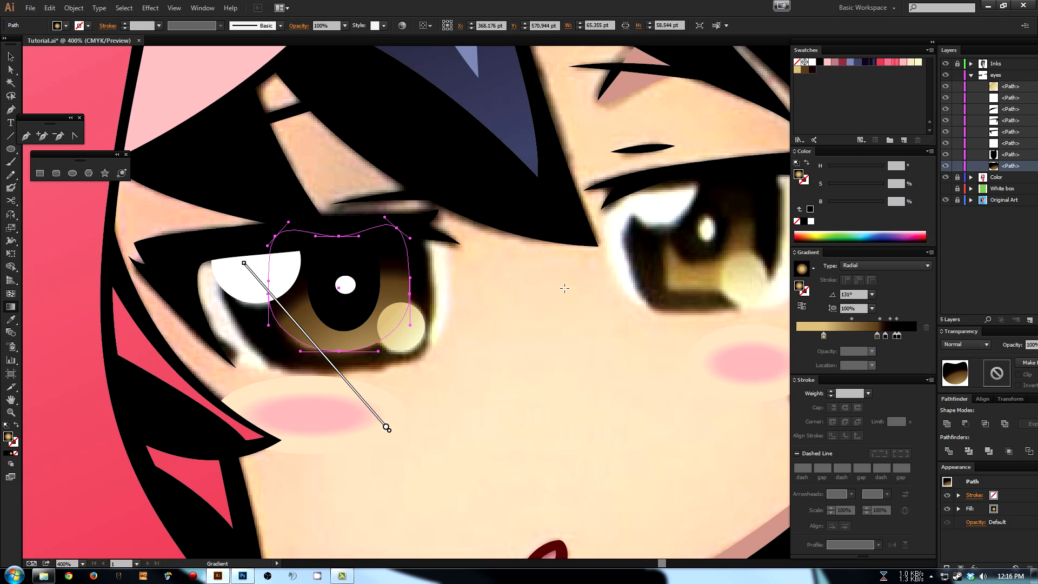
{"action": "mouse_move", "coordinate": [550, 295]}
{"action": "left_mouse_down"}
{"action": "mouse_move", "coordinate": [476, 248]}
{"action": "mouse_move", "coordinate": [534, 326]}
{"action": "mouse_move", "coordinate": [519, 313]}
{"action": "left_mouse_up"}
{"action": "mouse_move", "coordinate": [238, 281]}
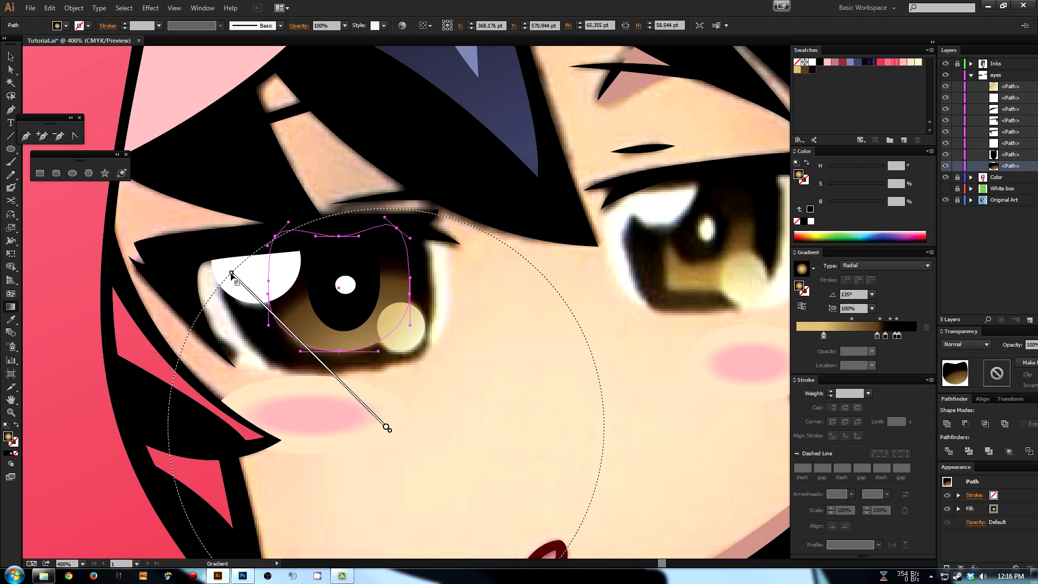
{"action": "mouse_move", "coordinate": [478, 246]}
{"action": "key", "text": "v"}
{"action": "left_click", "coordinate": [554, 323]}
{"action": "scroll", "coordinate": [540, 329], "scroll_direction": "left", "scroll_amount": 3}
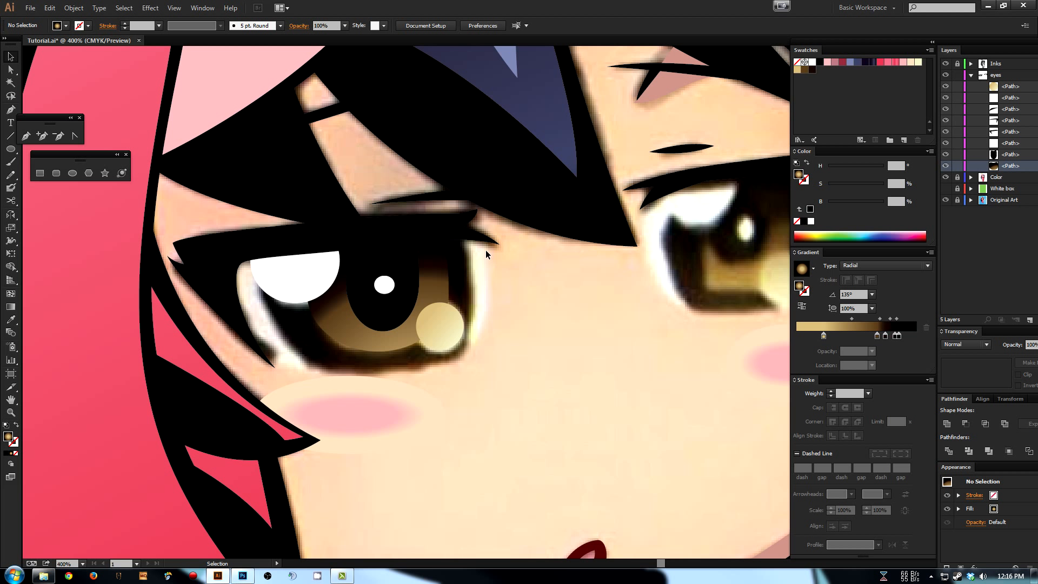
- Draw a closed Pen path around the dark outer edge of the left iris, from the upper lash around the bottom
{"action": "key", "text": "p"}
{"action": "left_click", "coordinate": [460, 234]}
{"action": "left_click_drag", "start_coordinate": [447, 362], "coordinate": [396, 376]}
{"action": "left_click_drag", "start_coordinate": [288, 347], "coordinate": [260, 307]}
{"action": "left_click_drag", "start_coordinate": [260, 251], "coordinate": [268, 238]}
{"action": "left_click", "coordinate": [459, 236]}
{"action": "key", "text": "v"}
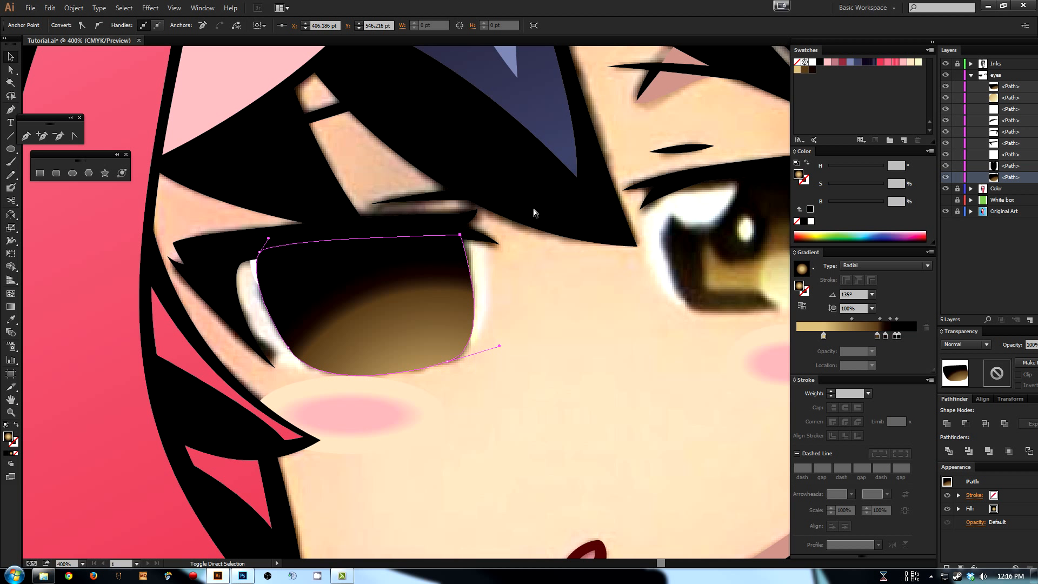
- Send the new outer iris shape behind the other eye paths and give it a linear gradient fill
{"action": "key", "text": "ctrl+shift+bracketleft"}
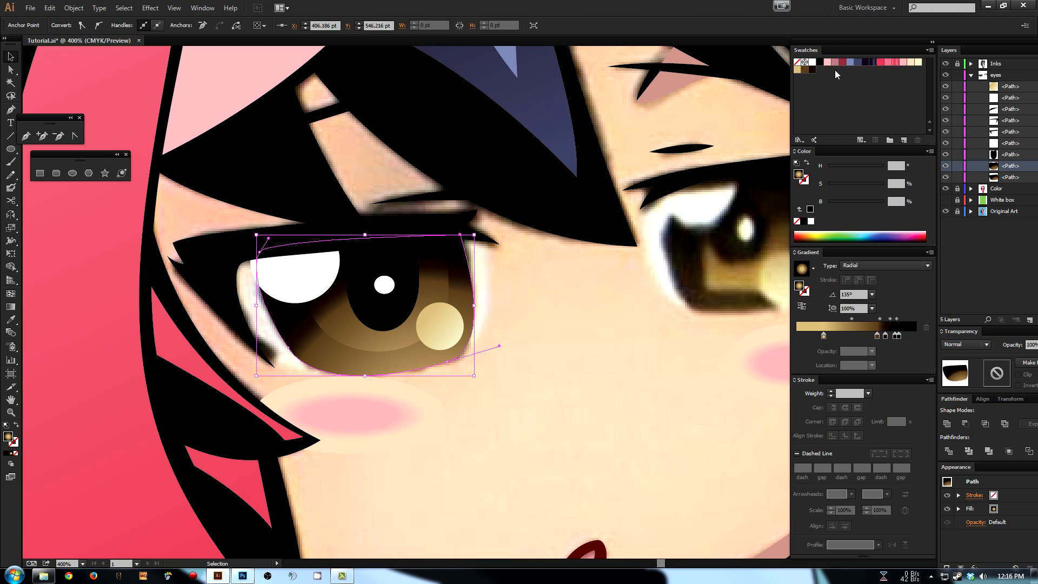
{"action": "left_click", "coordinate": [820, 62]}
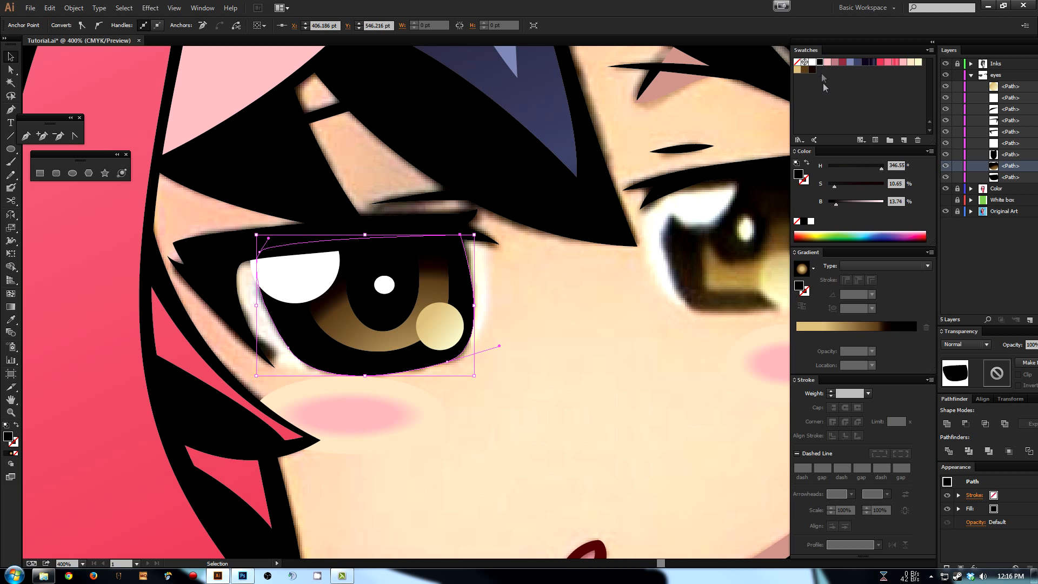
{"action": "left_click", "coordinate": [807, 276]}
{"action": "left_click", "coordinate": [867, 263]}
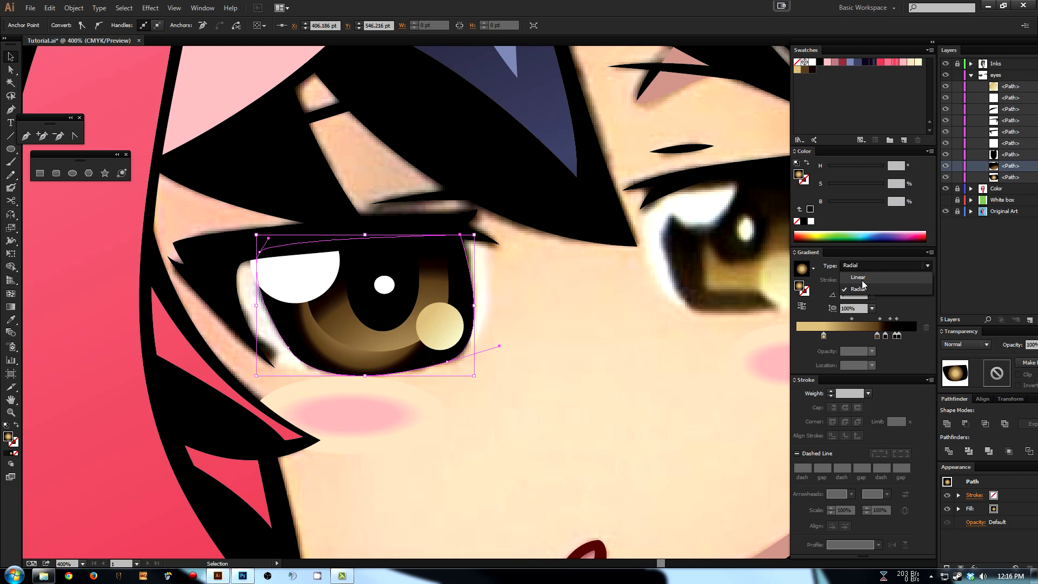
{"action": "left_click", "coordinate": [861, 279]}
- Reduce the outer iris shape's gradient to two near-black stops at its ends, orient it vertically at 90°, and deselect
{"action": "left_click_drag", "start_coordinate": [823, 336], "coordinate": [826, 354]}
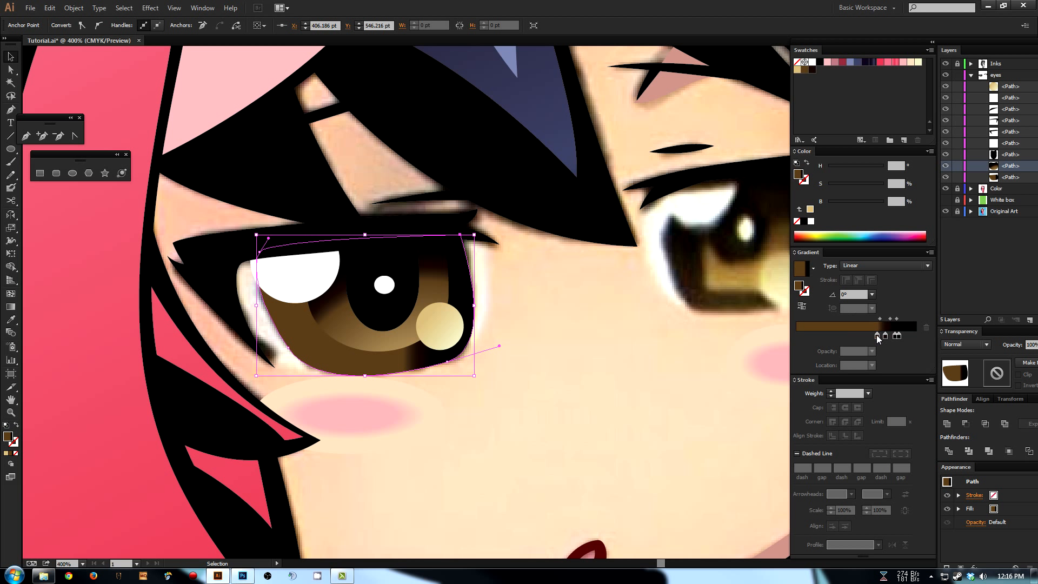
{"action": "left_click_drag", "start_coordinate": [885, 336], "coordinate": [758, 341]}
{"action": "left_click_drag", "start_coordinate": [900, 335], "coordinate": [915, 336]}
{"action": "key", "text": "g"}
{"action": "left_click_drag", "start_coordinate": [365, 359], "coordinate": [387, 269]}
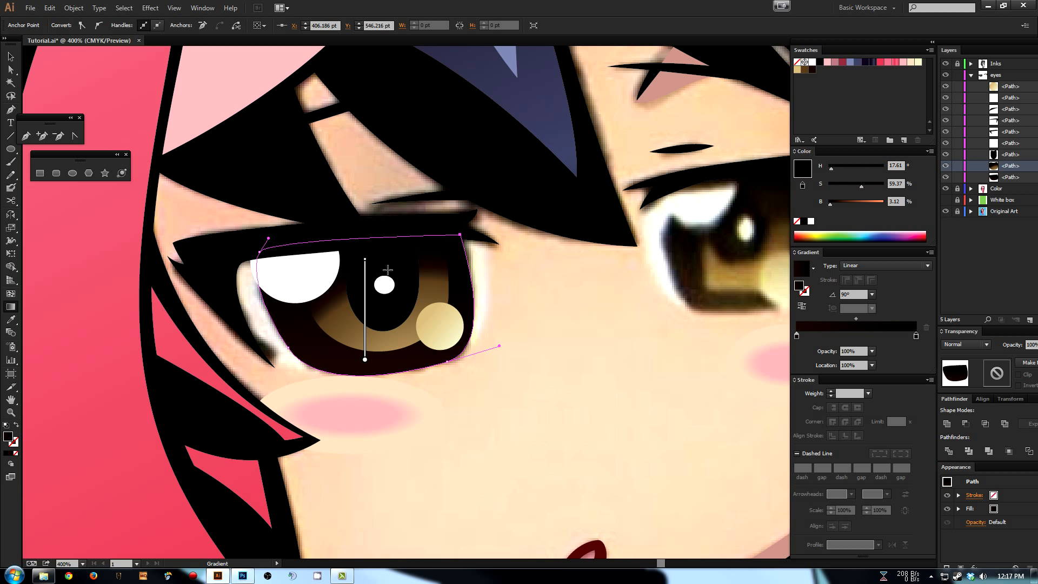
{"action": "key", "text": "a"}
{"action": "left_click", "coordinate": [593, 320]}
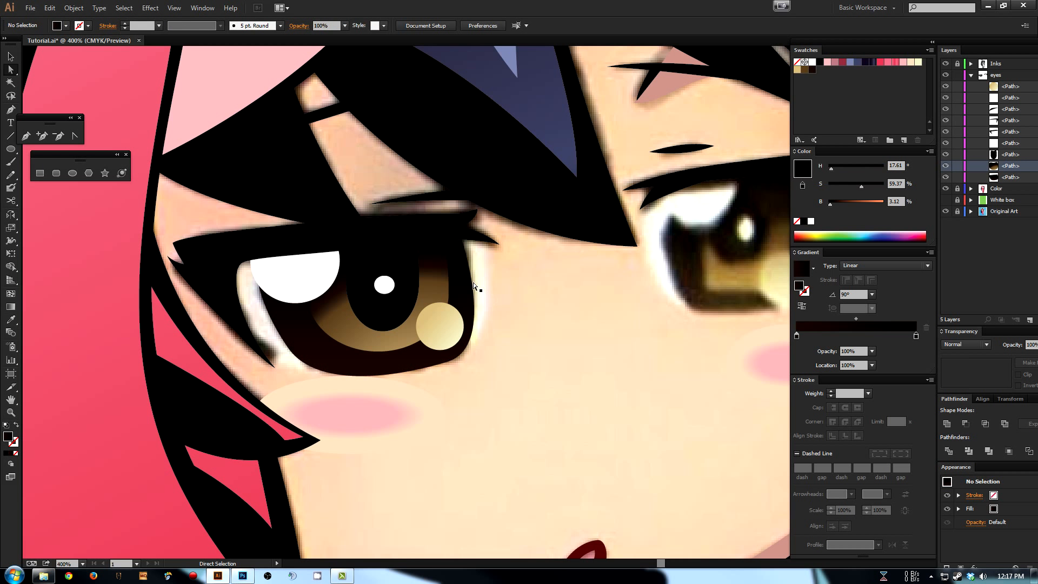
- Select the dark outer iris shape, check its gradient direction on the artwork, and deselect it
{"action": "left_click", "coordinate": [391, 369]}
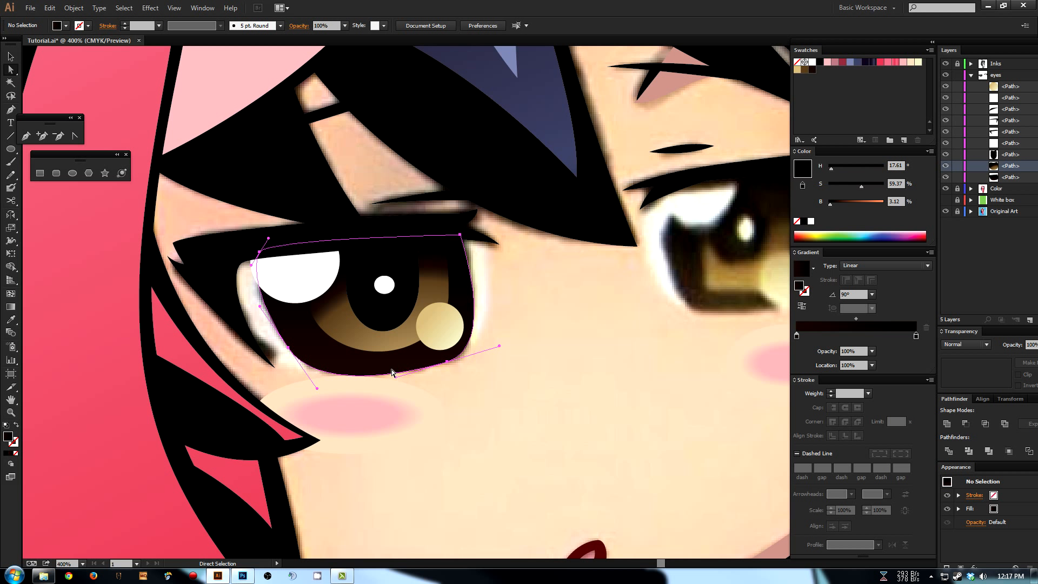
{"action": "key", "text": "f"}
{"action": "key", "text": "g"}
{"action": "mouse_move", "coordinate": [338, 294]}
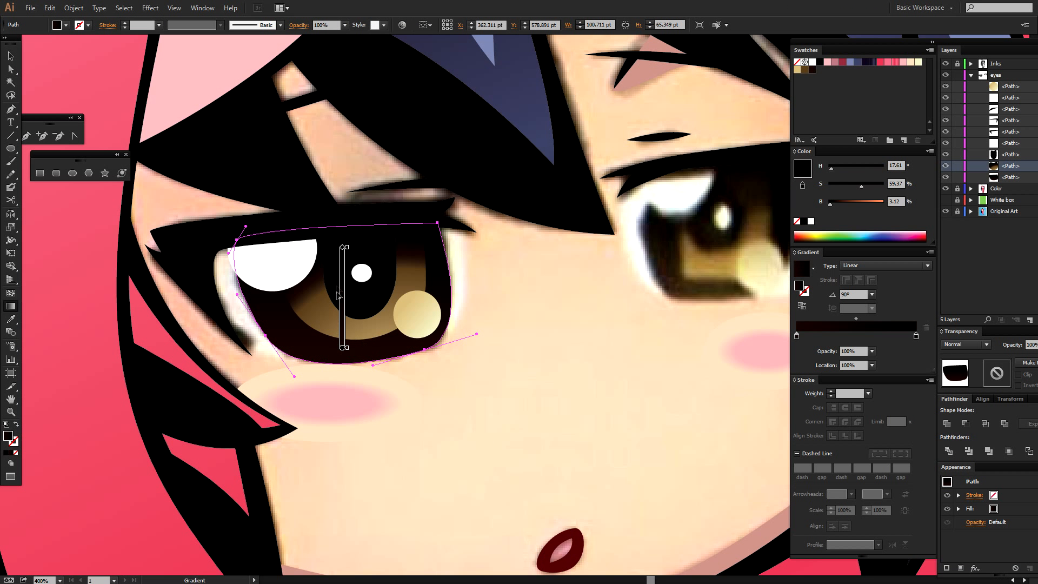
{"action": "key", "text": "f"}
{"action": "key", "text": "f"}
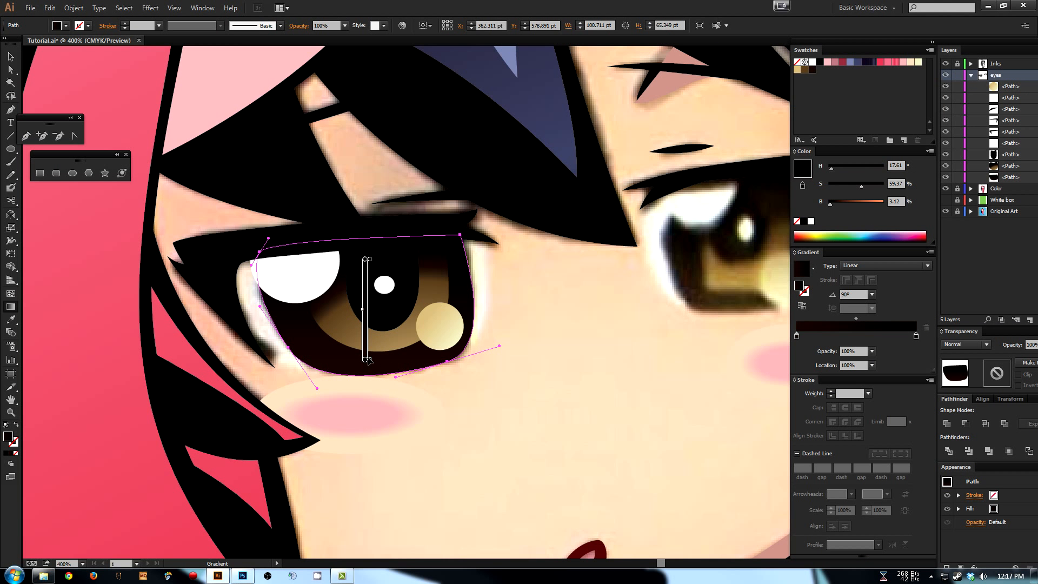
{"action": "key", "text": "a"}
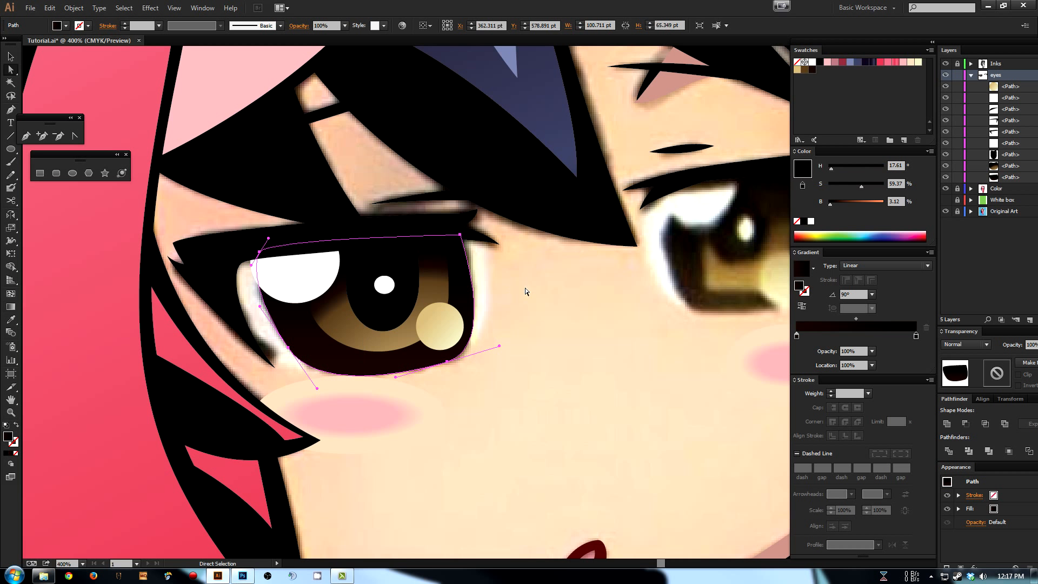
{"action": "left_click", "coordinate": [524, 288]}
- Hide and show the eyes layer to compare the traced left eye with the original art
{"action": "key", "text": "space"}
{"action": "left_click_drag", "start_coordinate": [465, 256], "coordinate": [466, 266]}
{"action": "left_click", "coordinate": [343, 366]}
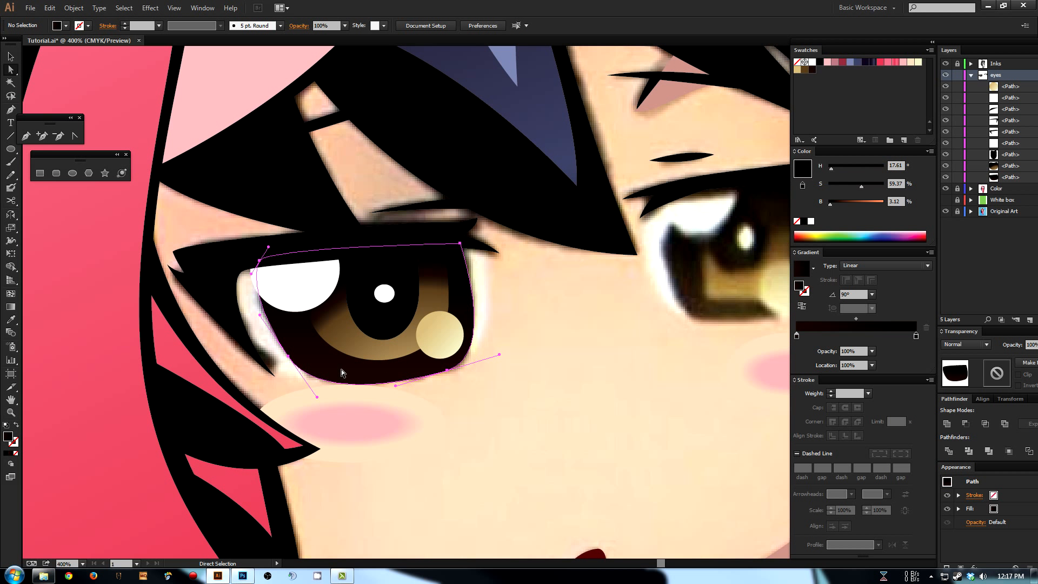
{"action": "left_click", "coordinate": [947, 75]}
{"action": "left_click", "coordinate": [946, 76]}
{"action": "left_click", "coordinate": [947, 76]}
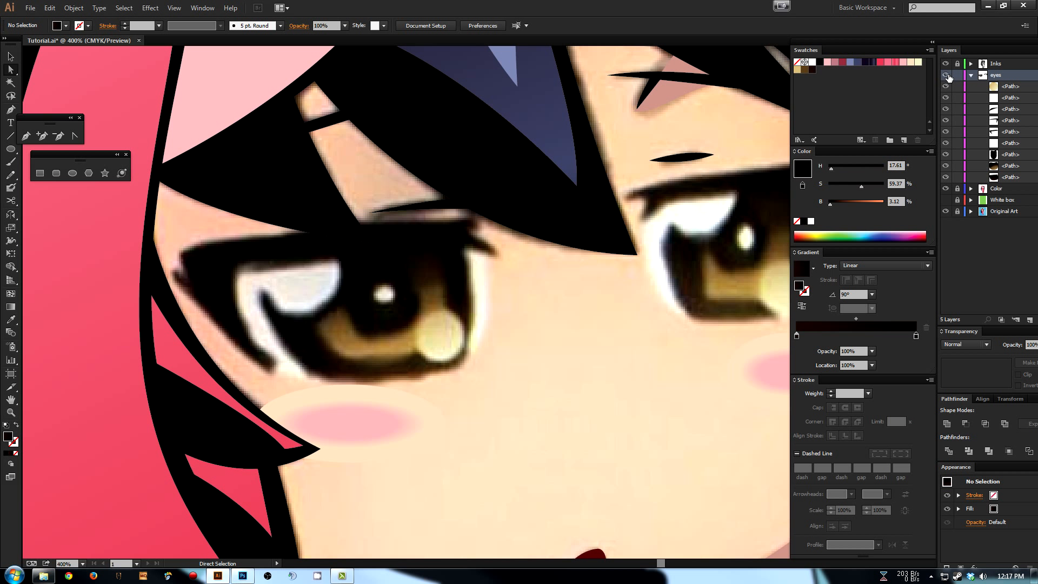
{"action": "left_click", "coordinate": [946, 76]}
{"action": "left_click", "coordinate": [390, 349]}
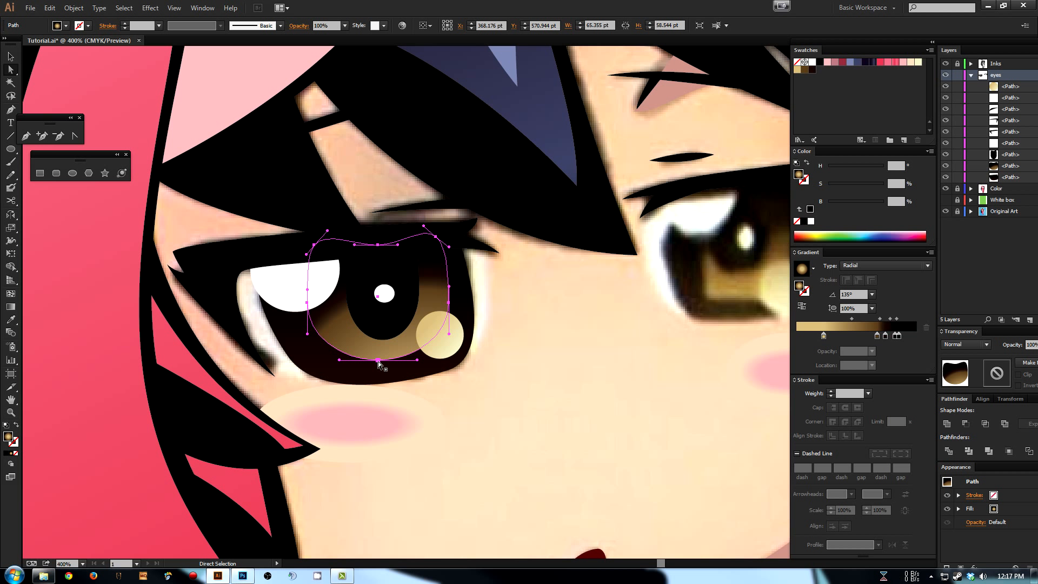
{"action": "left_click_drag", "start_coordinate": [339, 359], "coordinate": [331, 349]}
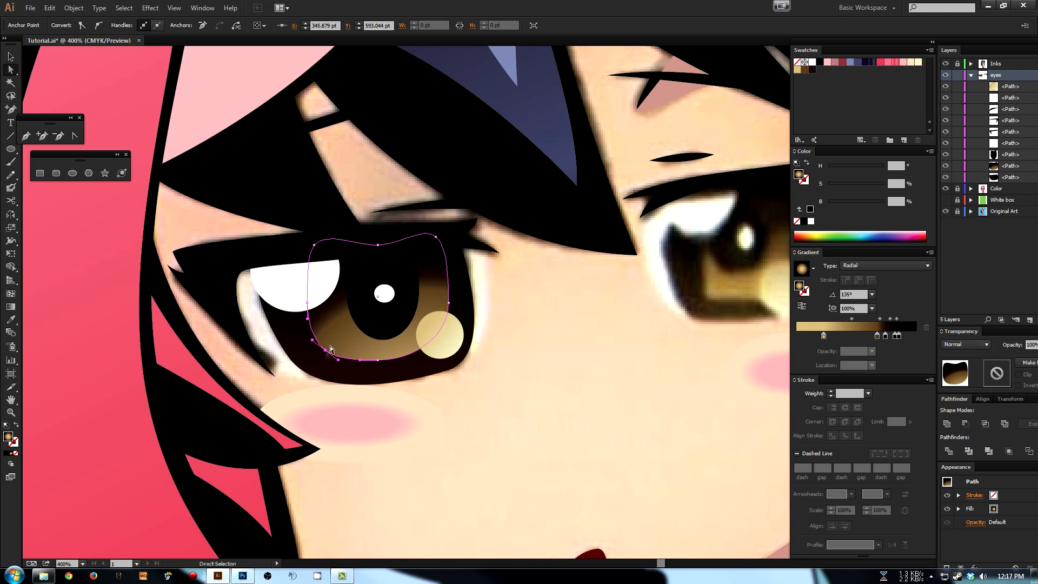
{"action": "left_click", "coordinate": [606, 325]}
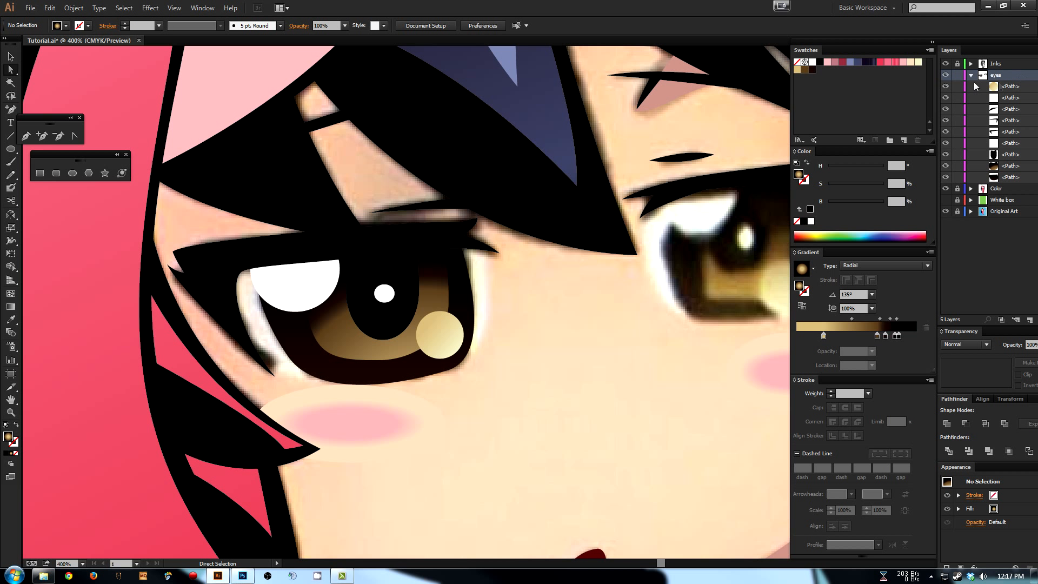
{"action": "left_click", "coordinate": [945, 86]}
{"action": "left_click", "coordinate": [947, 84]}
{"action": "left_click", "coordinate": [946, 85]}
{"action": "left_click", "coordinate": [946, 85]}
{"action": "left_click", "coordinate": [946, 75]}
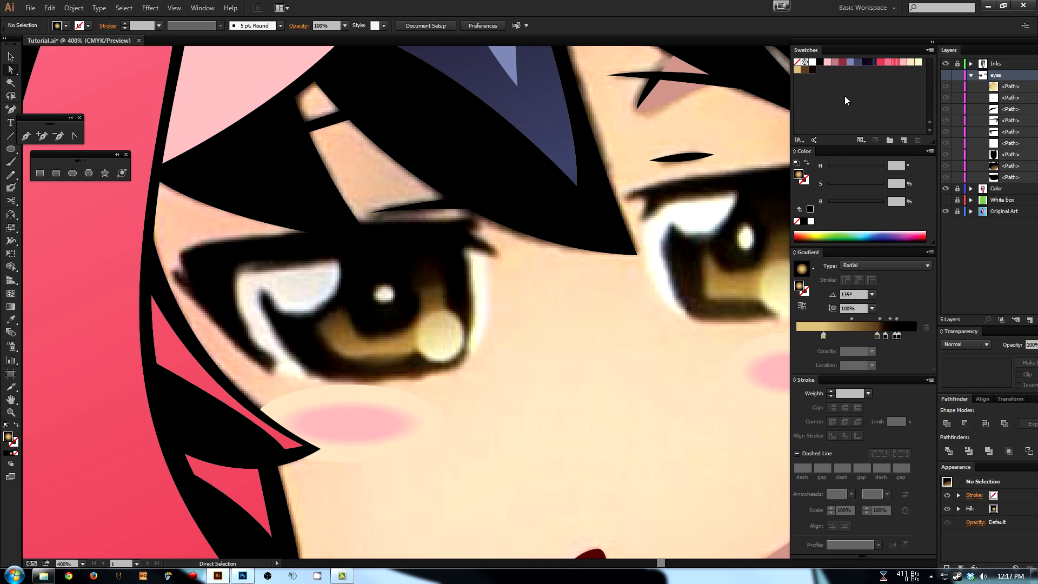
{"action": "left_click", "coordinate": [946, 75]}
{"action": "left_click", "coordinate": [329, 350]}
{"action": "left_click", "coordinate": [326, 350]}
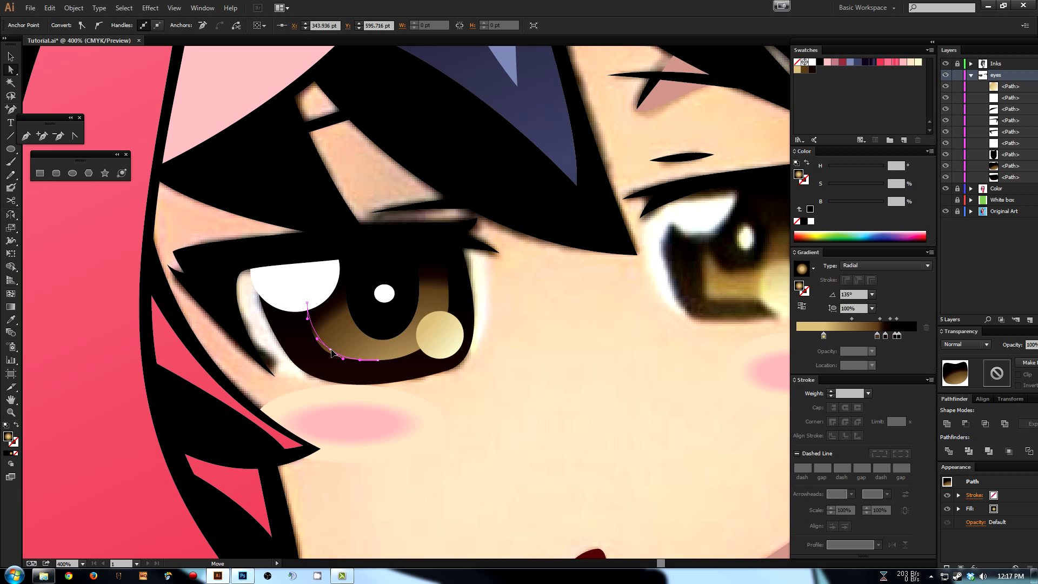
{"action": "key", "text": "ctrl+z"}
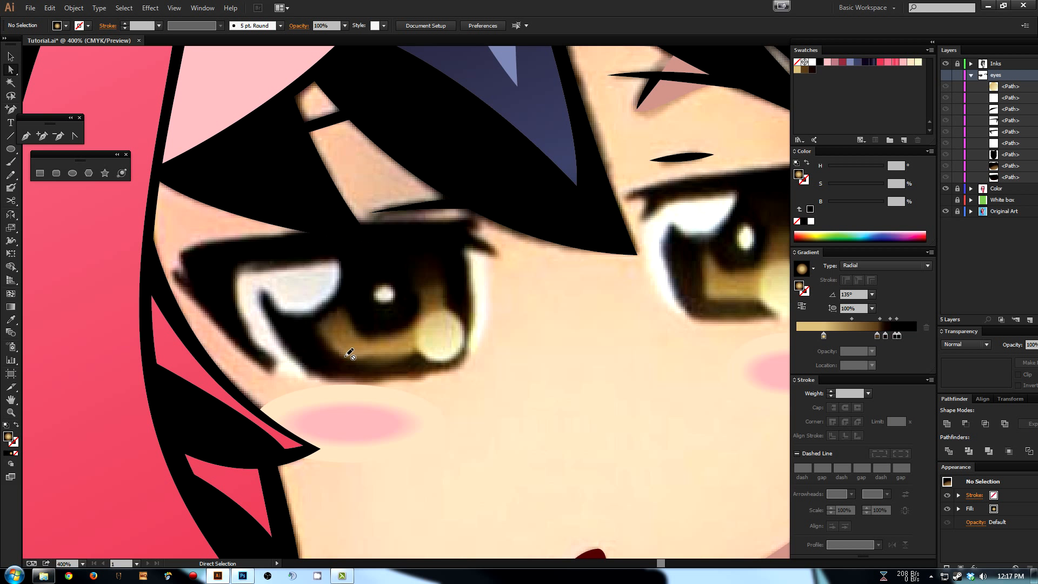
{"action": "key", "text": "ctrl+z"}
{"action": "key", "text": "ctrl+z"}
{"action": "key", "text": "ctrl+z"}
{"action": "key", "text": "ctrl+z"}
{"action": "key", "text": "ctrl+z"}
{"action": "key", "text": "ctrl+z"}
{"action": "key", "text": "ctrl+z"}
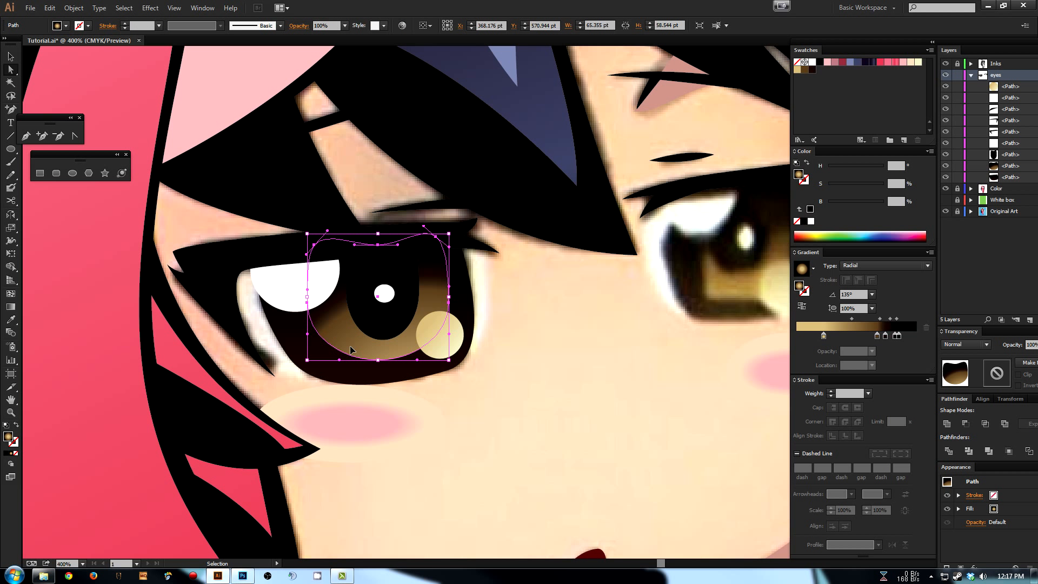
- Add an anchor point on the lower-left curve of the brown iris shape and nudge it to fit the reference
{"action": "key", "text": "plus"}
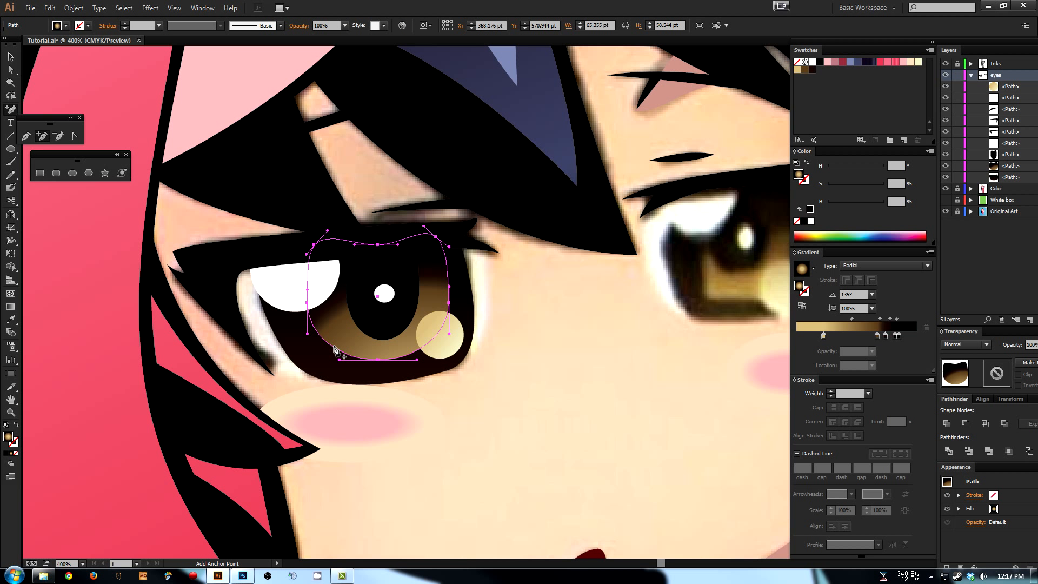
{"action": "left_click", "coordinate": [333, 347]}
{"action": "key", "text": "a"}
{"action": "left_click", "coordinate": [333, 349]}
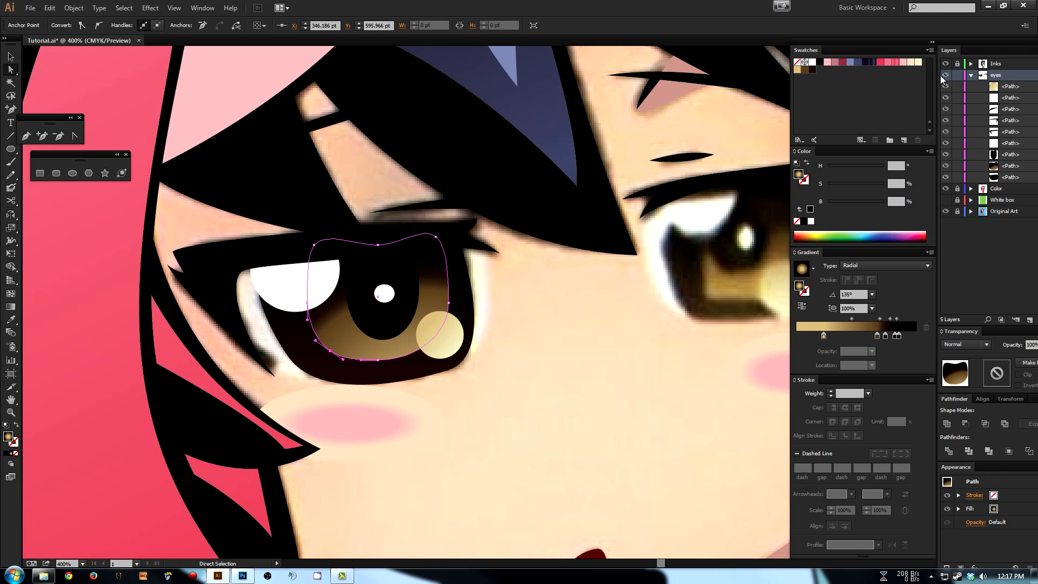
{"action": "left_click", "coordinate": [947, 76]}
{"action": "left_click", "coordinate": [946, 76]}
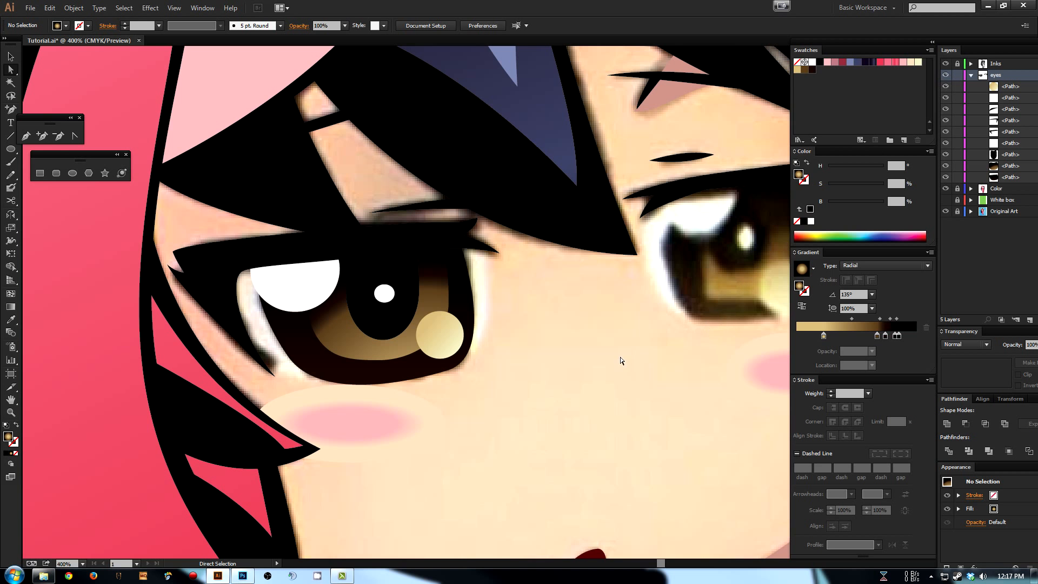
- Compare the traced left eye with the reference by toggling the visibility of the Original Art and eyes layers
{"action": "left_click_drag", "start_coordinate": [537, 331], "coordinate": [522, 338]}
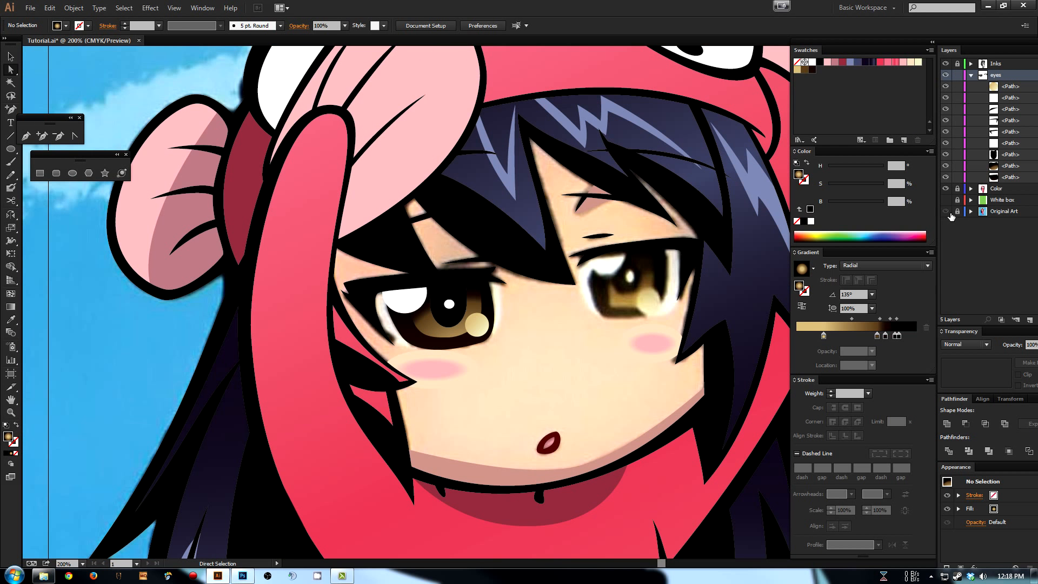
{"action": "left_click", "coordinate": [946, 211]}
{"action": "left_click_drag", "start_coordinate": [442, 322], "coordinate": [381, 329]}
{"action": "left_click", "coordinate": [381, 330]}
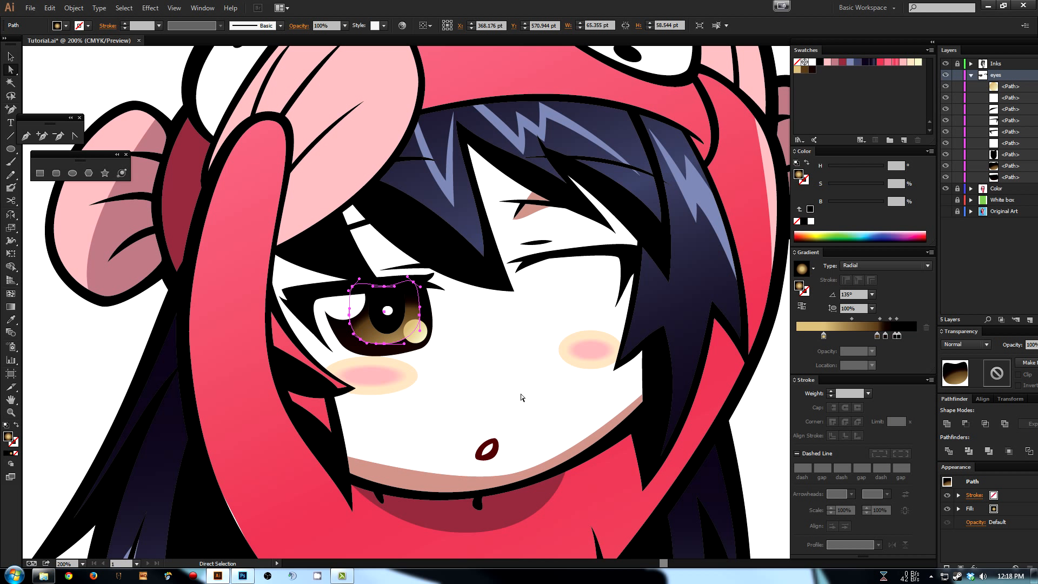
{"action": "left_click", "coordinate": [522, 398]}
{"action": "left_click", "coordinate": [946, 76]}
{"action": "left_click", "coordinate": [946, 76]}
{"action": "left_click", "coordinate": [945, 177]}
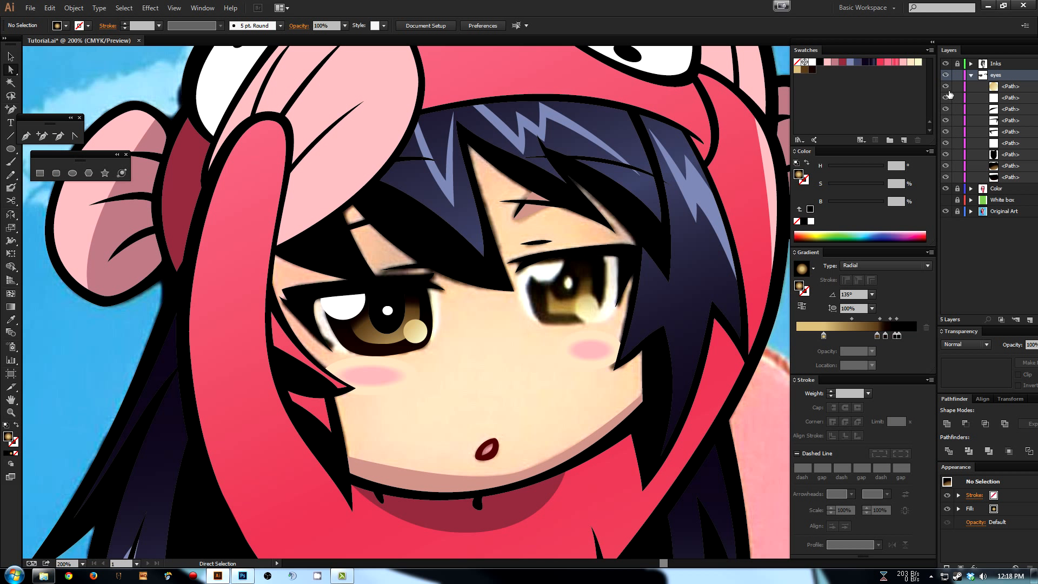
{"action": "left_click", "coordinate": [945, 75]}
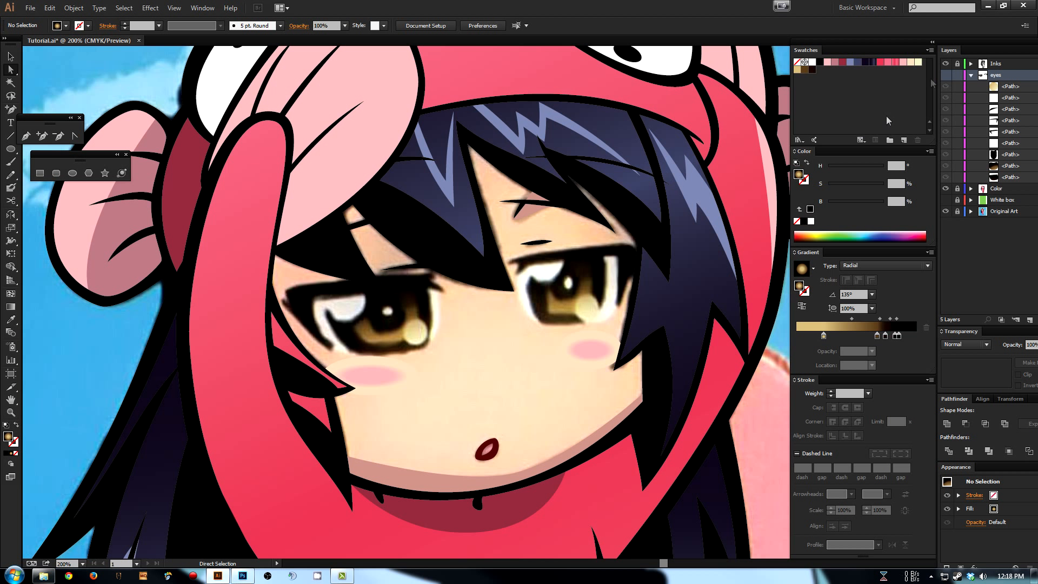
{"action": "left_click", "coordinate": [947, 76]}
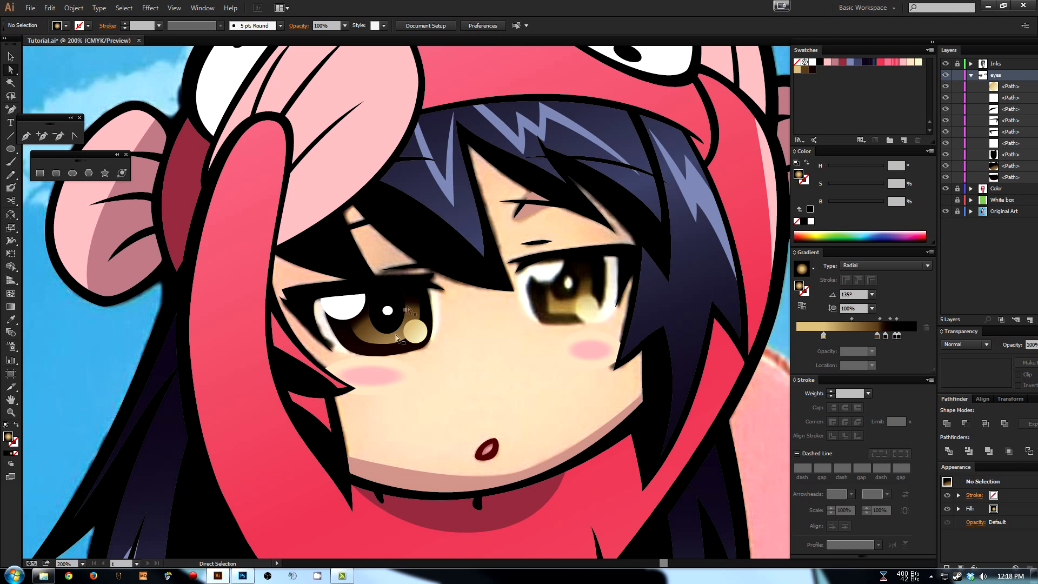
- Apply the last-used Gaussian Blur effect to the brown gradient iris shape and deselect it
{"action": "left_click", "coordinate": [378, 346]}
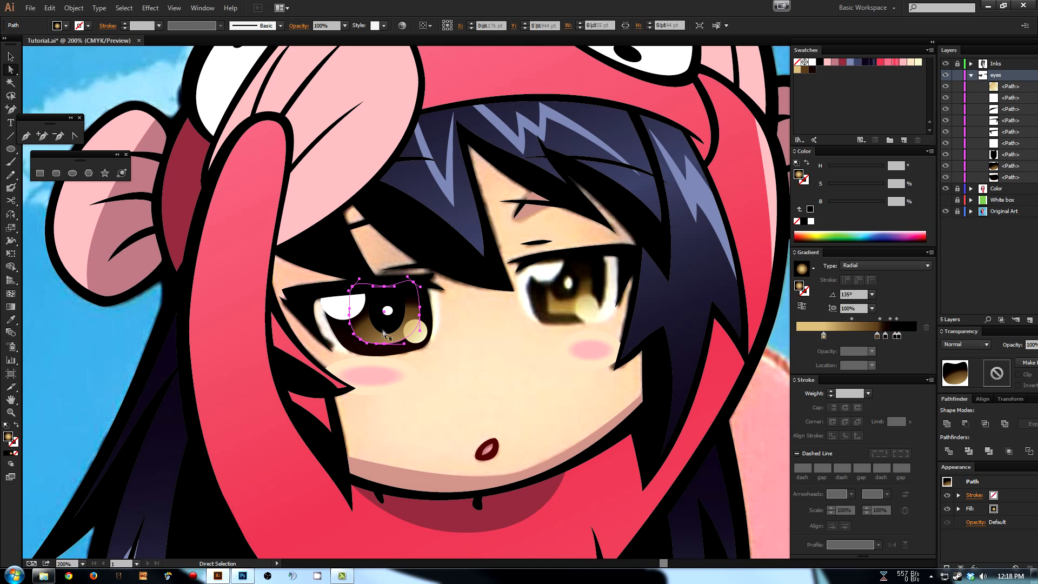
{"action": "left_click", "coordinate": [157, 10]}
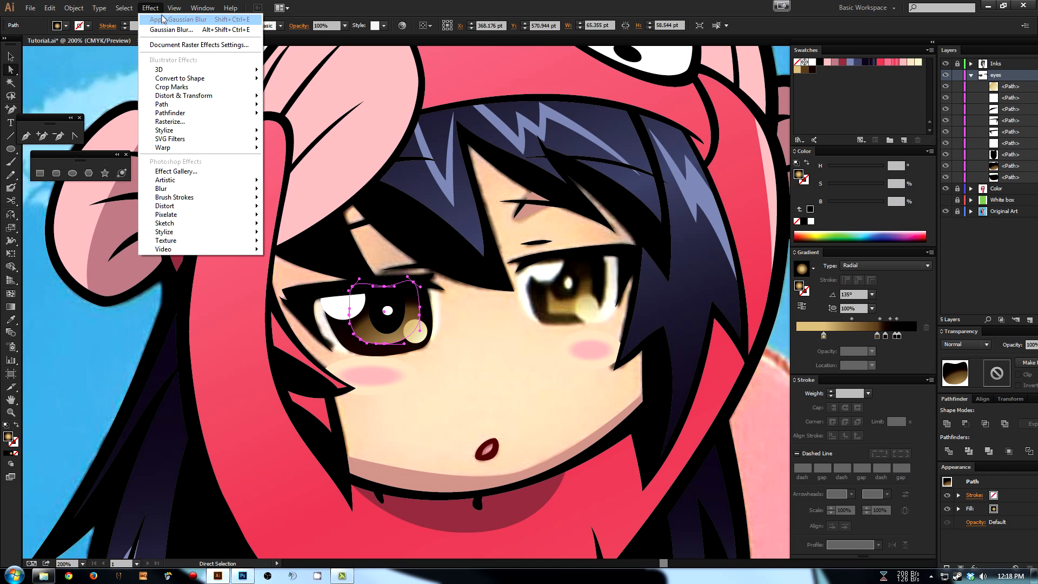
{"action": "left_click", "coordinate": [173, 20]}
{"action": "left_click", "coordinate": [467, 378]}
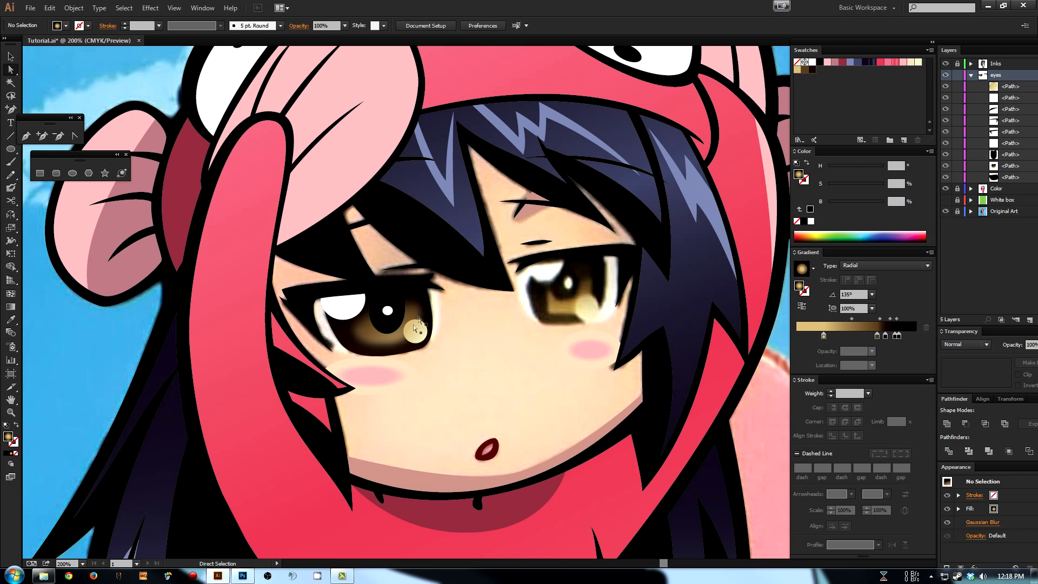
- Set the brown iris shape's Gaussian Blur radius to 9.1 pixels with the preview on and selection edges hidden
{"action": "left_click", "coordinate": [385, 345]}
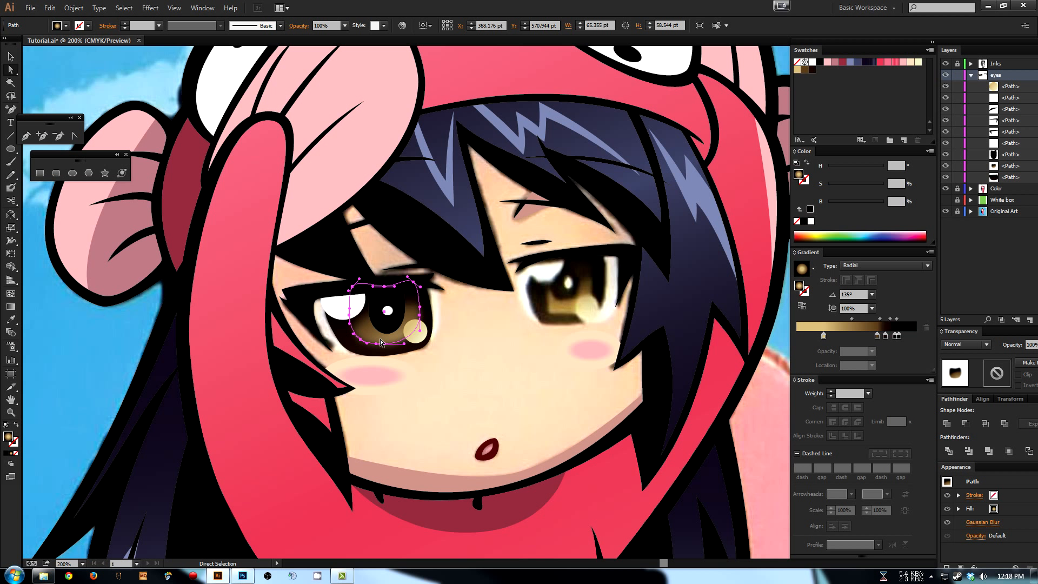
{"action": "key", "text": "v"}
{"action": "key", "text": "ctrl+h"}
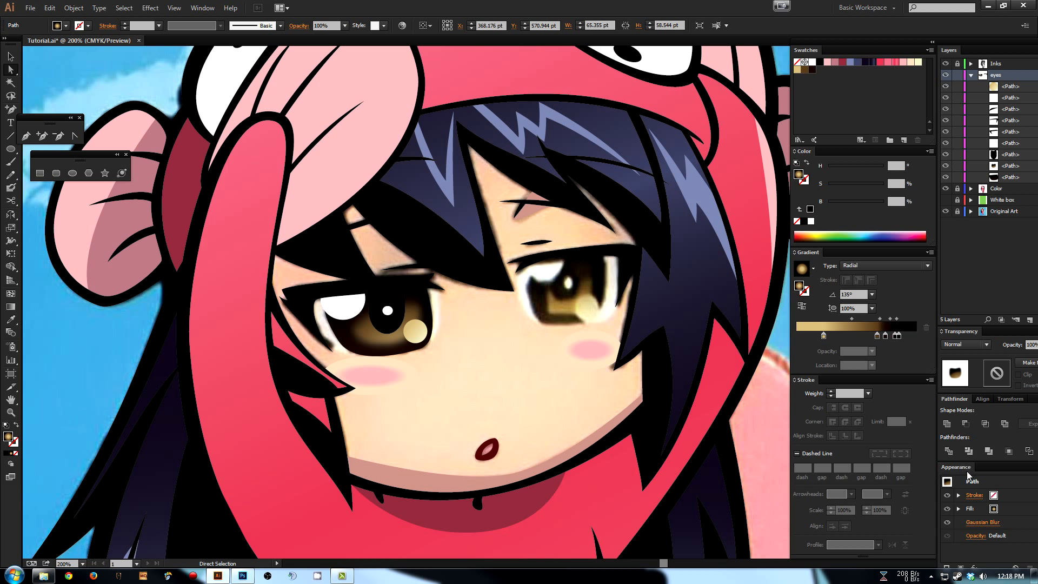
{"action": "left_click", "coordinate": [983, 523]}
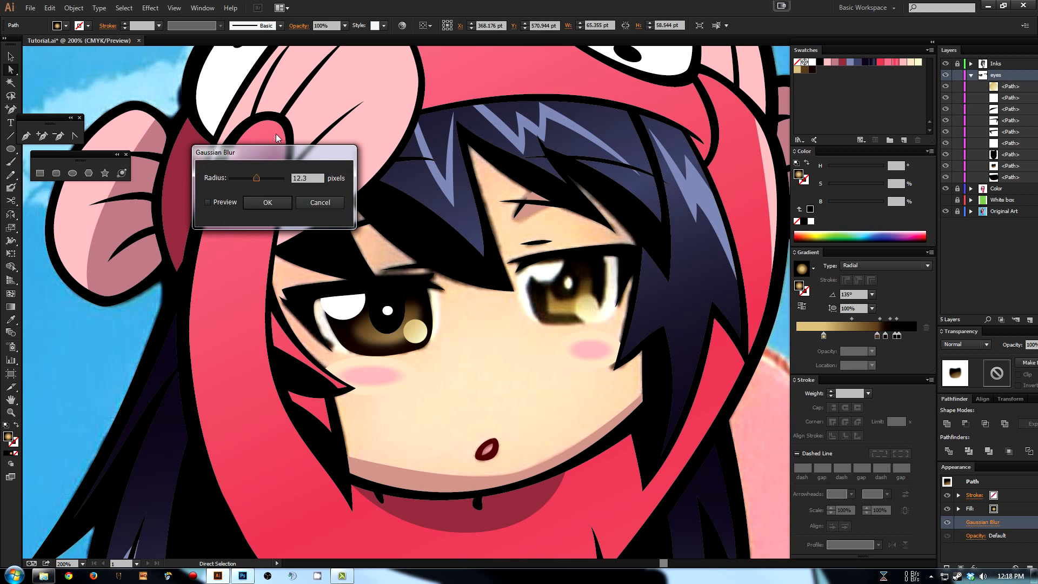
{"action": "left_click_drag", "start_coordinate": [269, 155], "coordinate": [631, 273]}
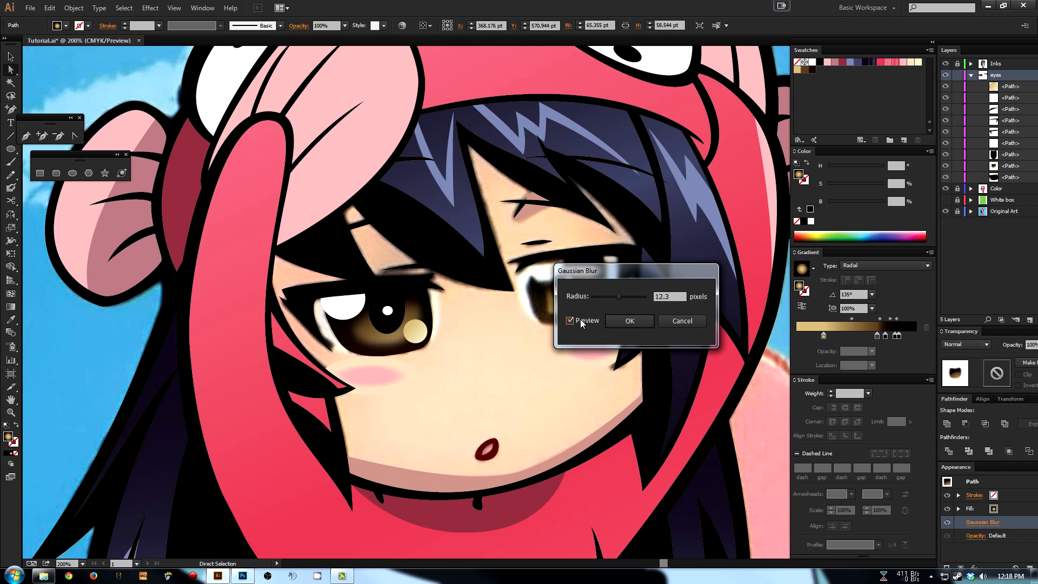
{"action": "left_click_drag", "start_coordinate": [616, 298], "coordinate": [618, 298]}
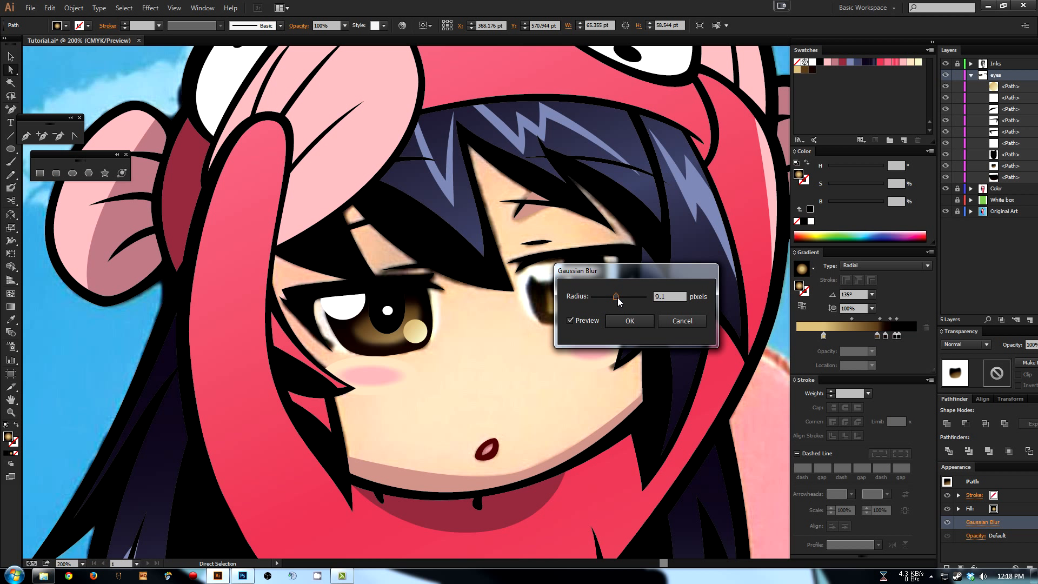
{"action": "left_click", "coordinate": [626, 323]}
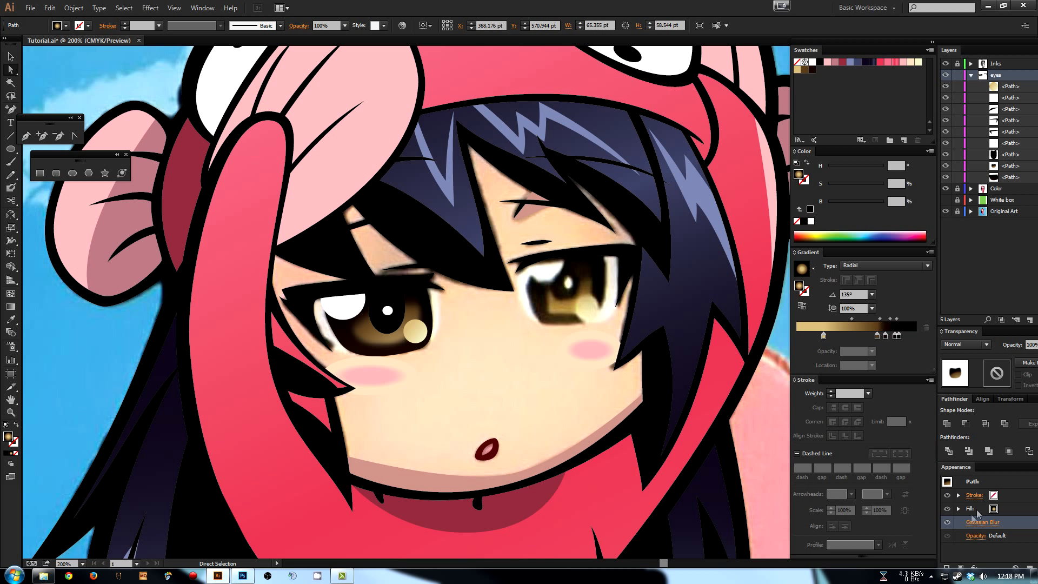
- Toggle the brown iris shape's Gaussian Blur on and off to compare both looks, leaving it enabled, and deselect
{"action": "left_click", "coordinate": [947, 522]}
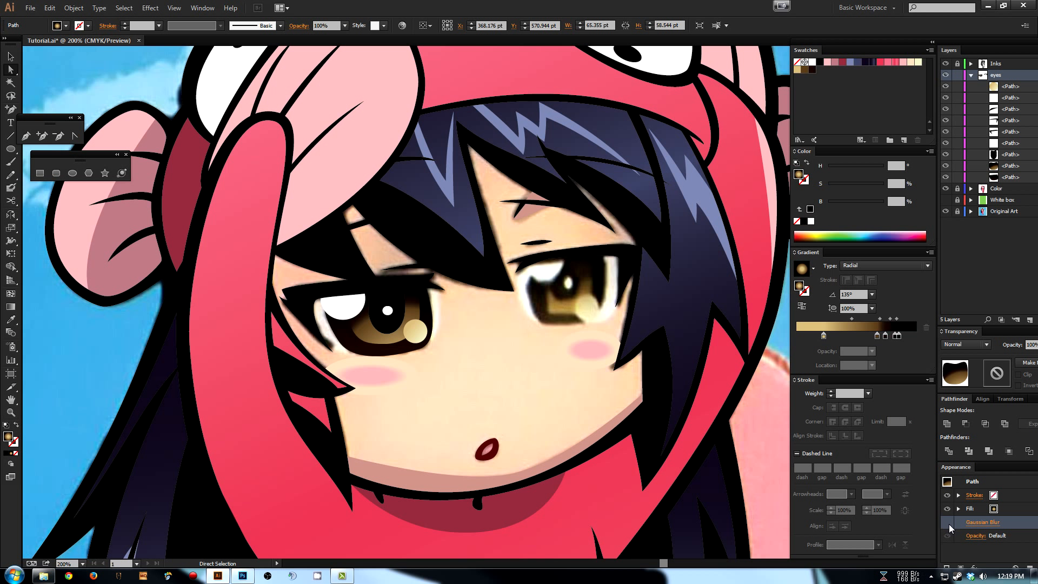
{"action": "left_click", "coordinate": [949, 523]}
{"action": "left_click", "coordinate": [947, 523]}
{"action": "left_click", "coordinate": [948, 522]}
{"action": "left_click", "coordinate": [947, 523]}
{"action": "left_click", "coordinate": [948, 523]}
{"action": "left_click", "coordinate": [947, 523]}
{"action": "left_click", "coordinate": [948, 522]}
{"action": "left_click", "coordinate": [488, 351]}
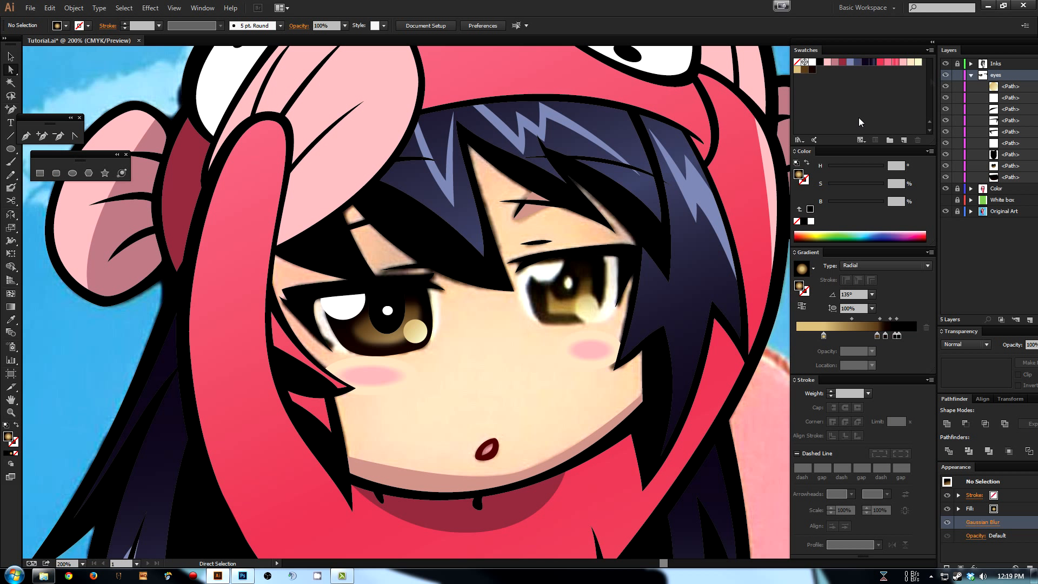
- Apply Gaussian Blur to the left iris's cream highlight circle, set its radius to 6.7 pixels with the preview on, and deselect
{"action": "left_click", "coordinate": [420, 334]}
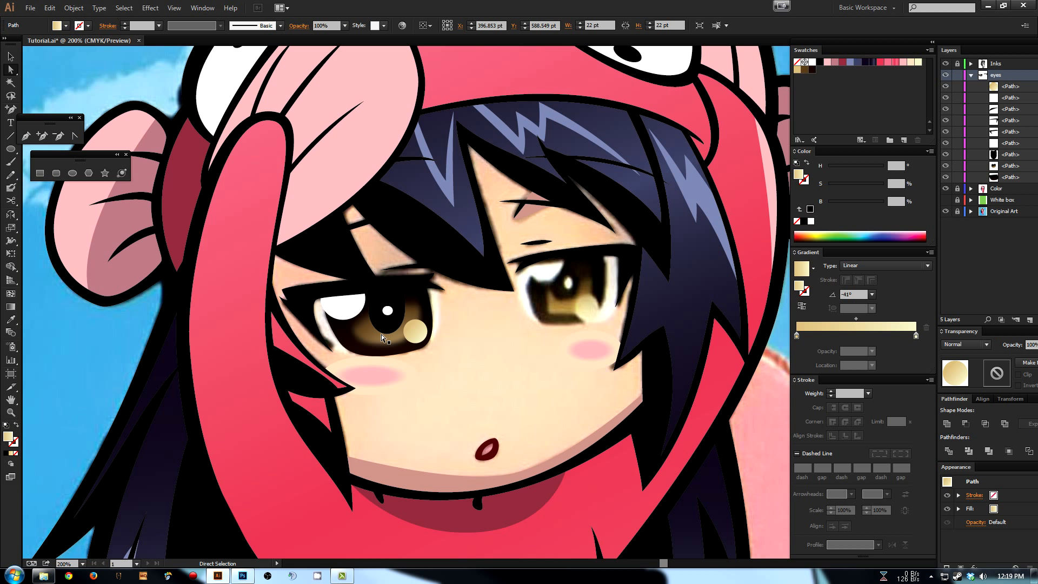
{"action": "left_click", "coordinate": [145, 8]}
{"action": "left_click", "coordinate": [172, 20]}
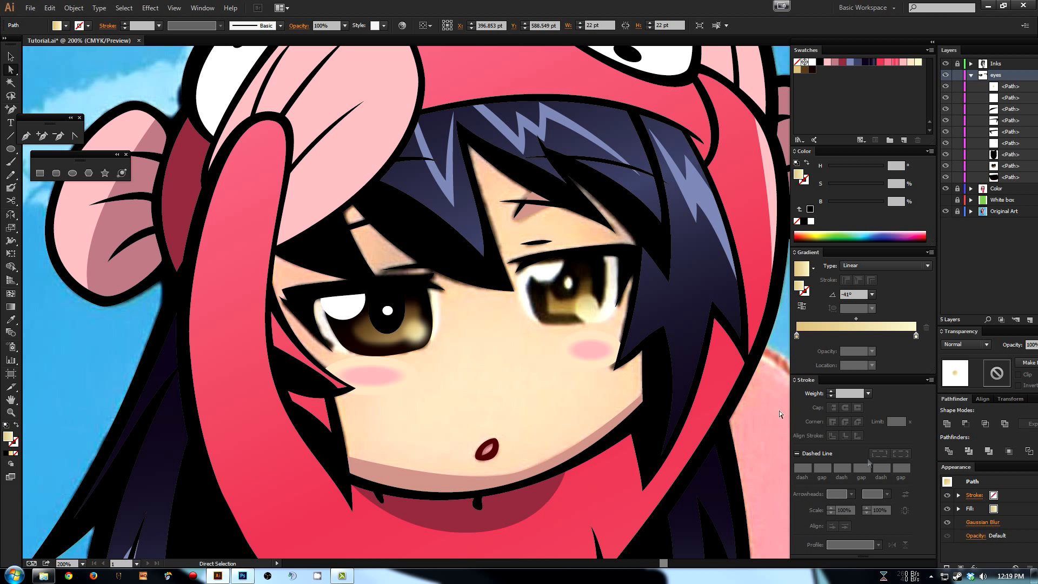
{"action": "left_click", "coordinate": [973, 522]}
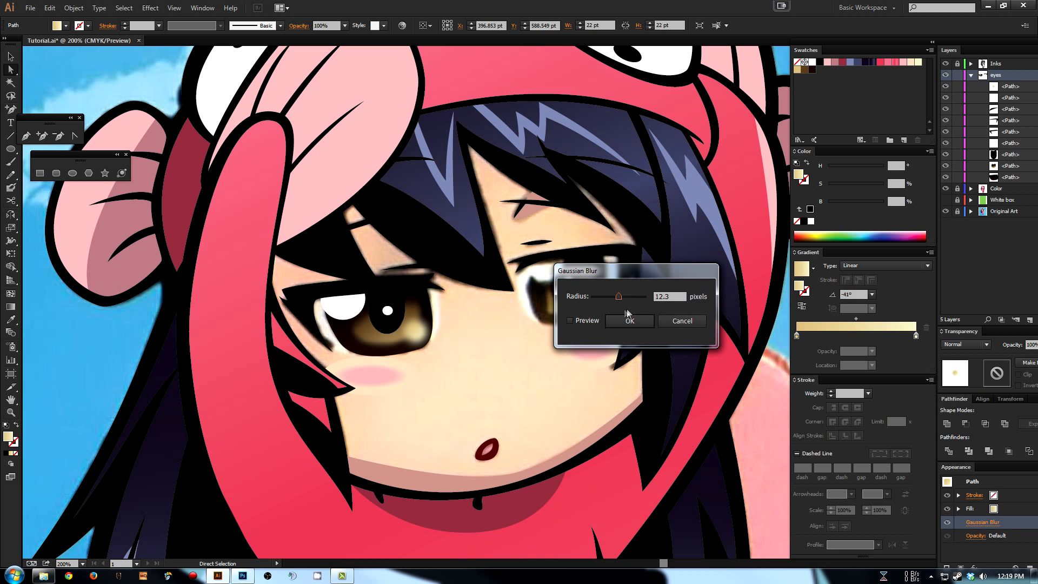
{"action": "left_click", "coordinate": [570, 321]}
{"action": "left_click_drag", "start_coordinate": [618, 297], "coordinate": [610, 301]}
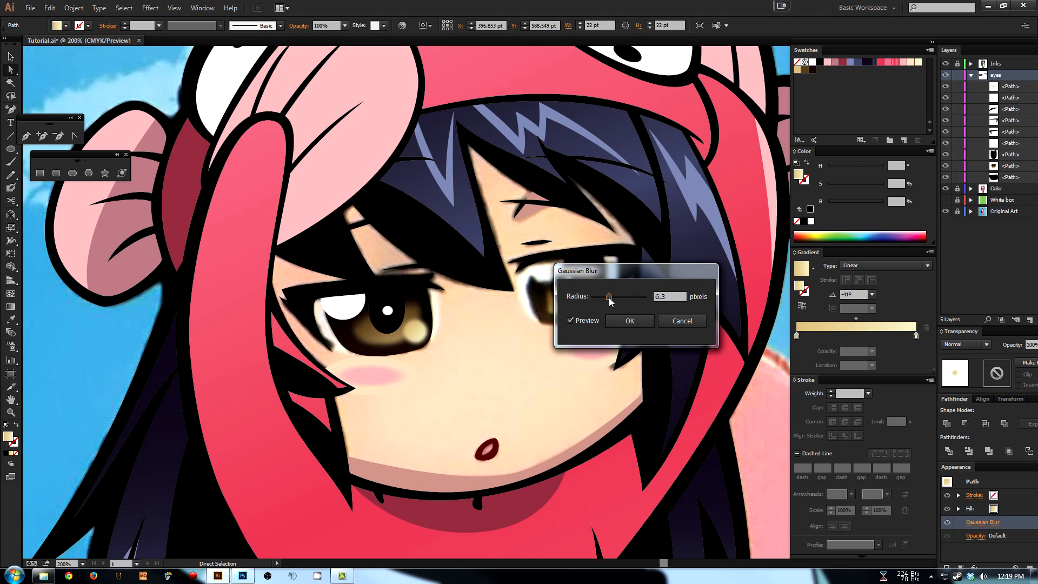
{"action": "left_click", "coordinate": [628, 321]}
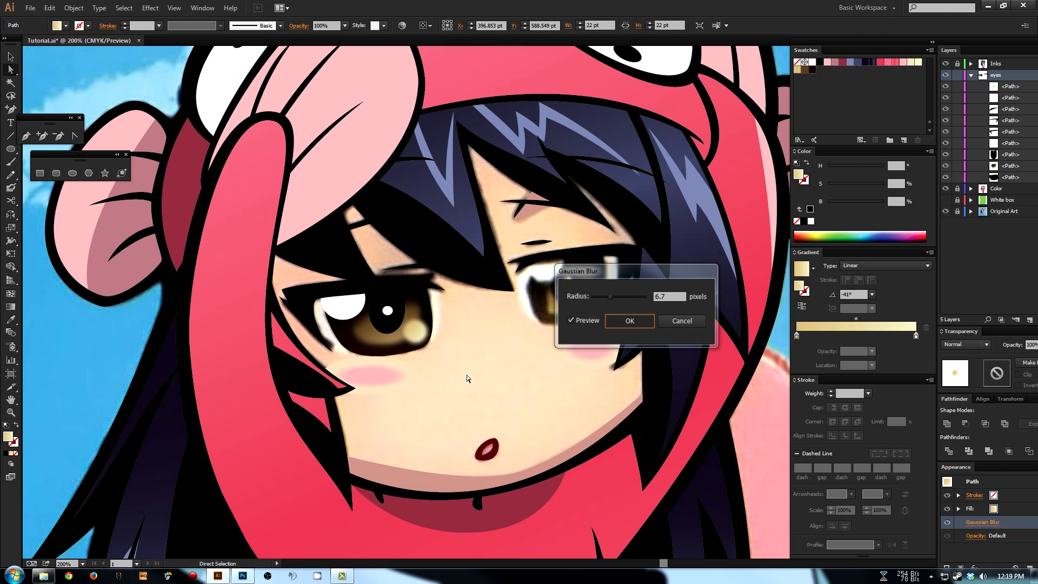
{"action": "key", "text": "ctrl+shift+a"}
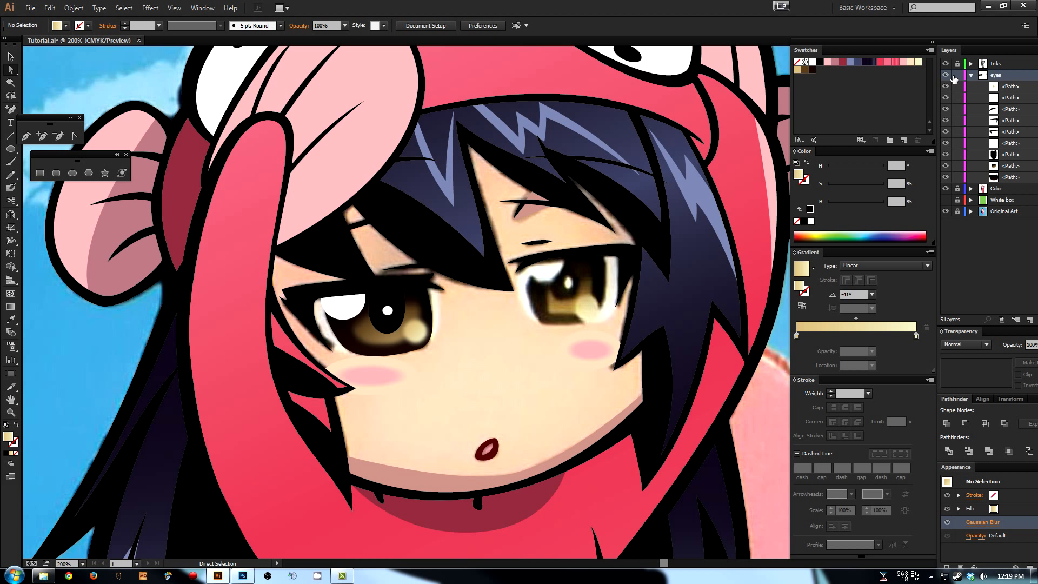
- Compare the blurred left iris with the reference by toggling the eyes layer's visibility, leaving the layer visible
{"action": "left_click", "coordinate": [946, 75]}
{"action": "left_click", "coordinate": [949, 77]}
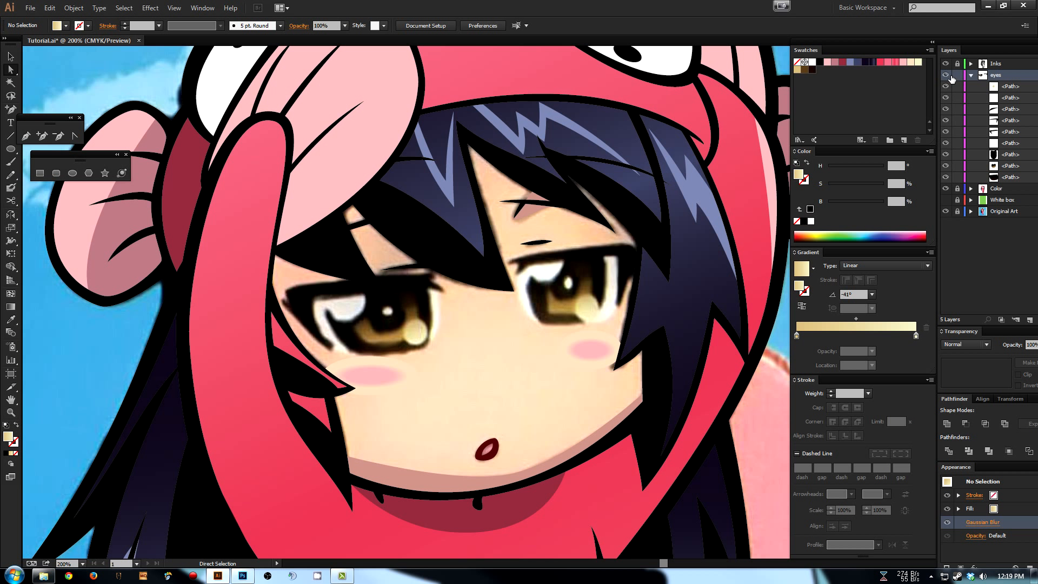
{"action": "left_click", "coordinate": [950, 77]}
{"action": "left_click", "coordinate": [950, 77]}
{"action": "left_click", "coordinate": [950, 77]}
{"action": "left_click", "coordinate": [949, 76]}
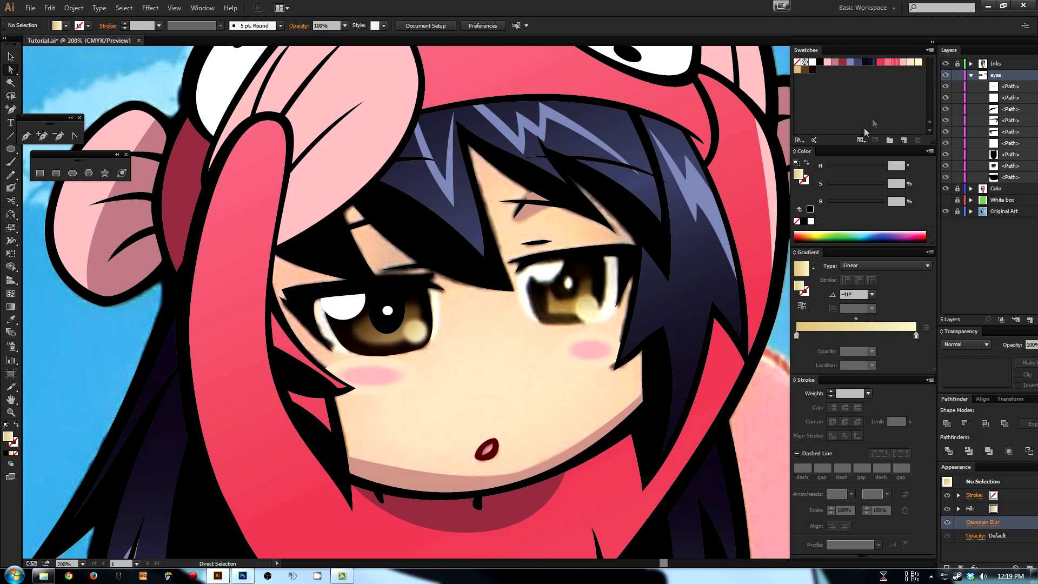
- Nudge the blurred cream highlight circle in the left iris slightly upward and deselect it
{"action": "left_click", "coordinate": [419, 334], "text": "ctrl"}
{"action": "left_click_drag", "start_coordinate": [430, 321], "coordinate": [431, 319]}
{"action": "left_click", "coordinate": [412, 384]}
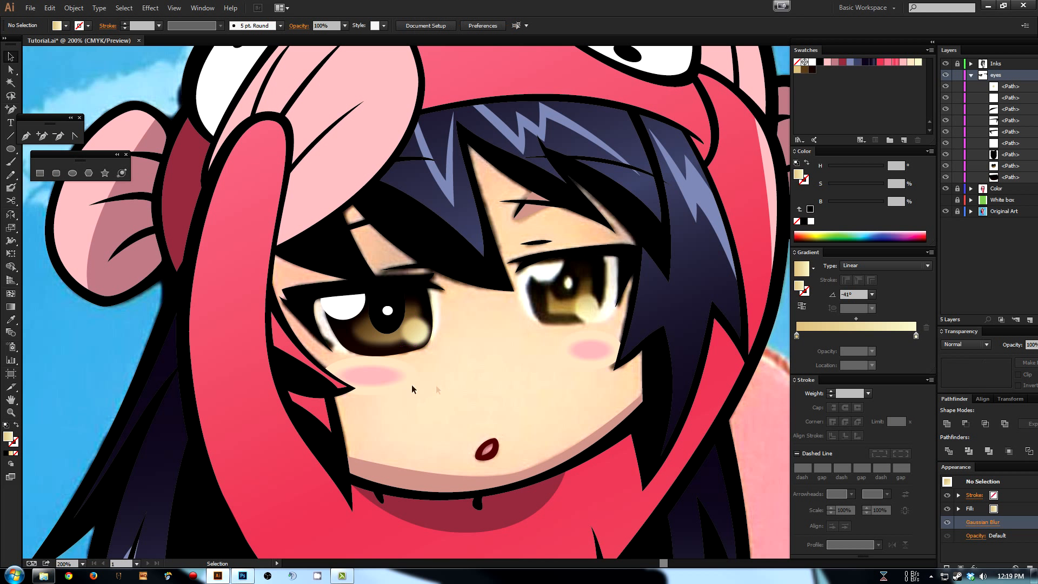
- Check the left eye's large white highlight against the original art by hiding and reshowing the eyes layer
{"action": "left_click_drag", "start_coordinate": [396, 383], "coordinate": [411, 385]}
{"action": "left_click", "coordinate": [374, 303]}
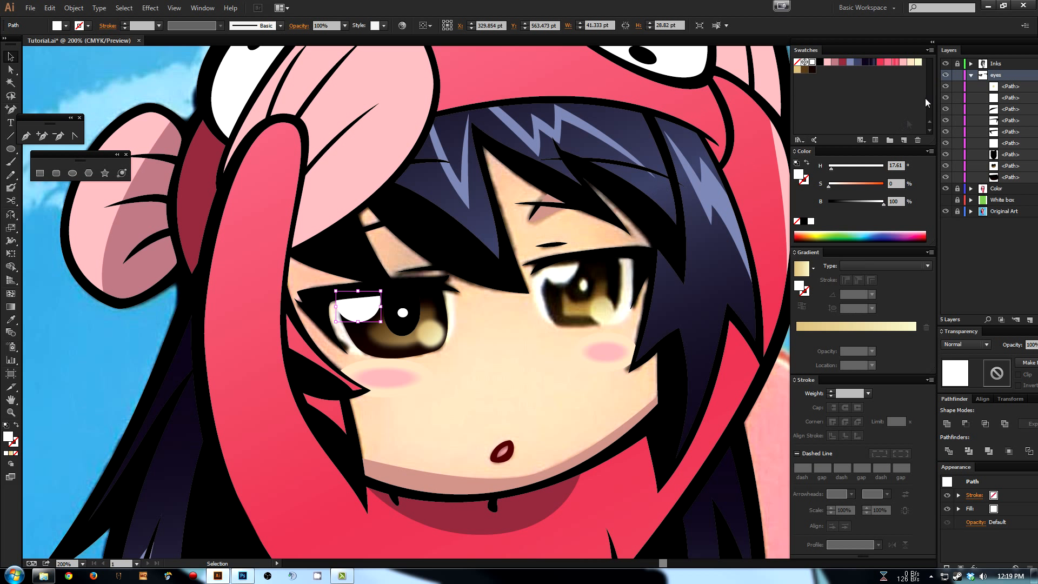
{"action": "left_click", "coordinate": [945, 75]}
{"action": "left_click", "coordinate": [945, 75]}
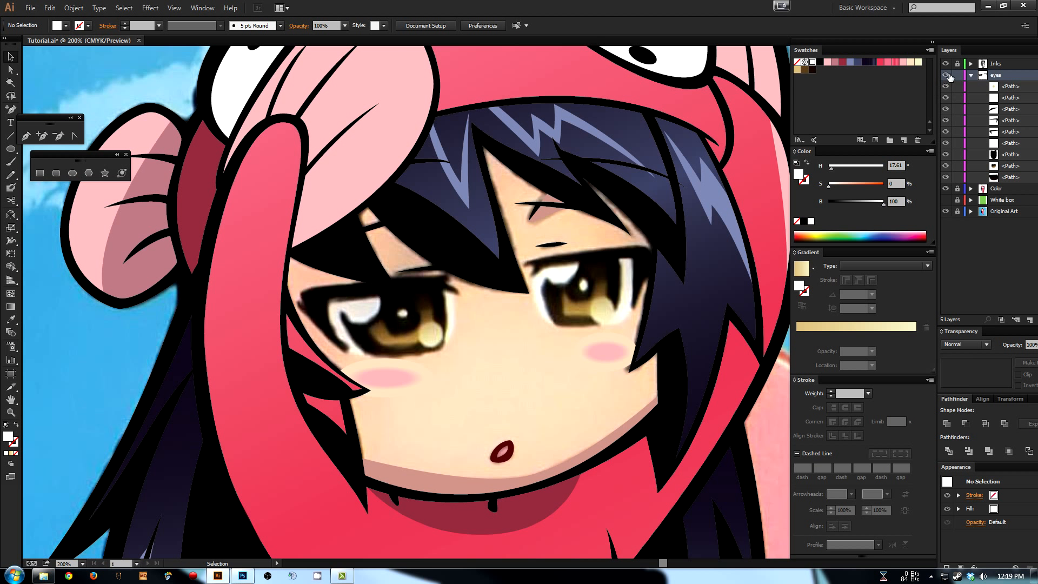
- Try the last-used Gaussian Blur on the left eye's large white highlight and deselect it
{"action": "left_click", "coordinate": [361, 312]}
{"action": "left_click", "coordinate": [147, 8]}
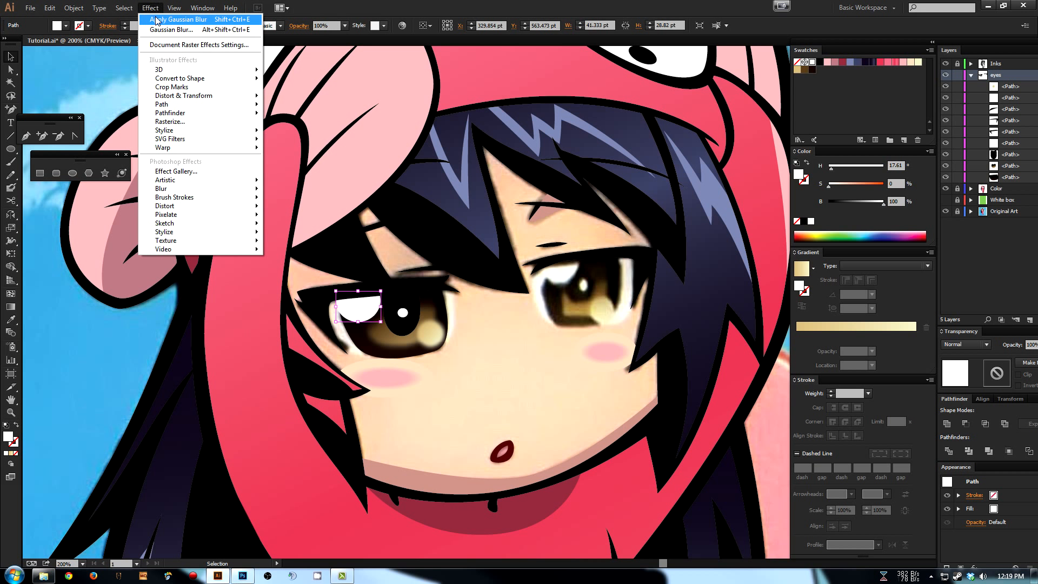
{"action": "left_click", "coordinate": [156, 20]}
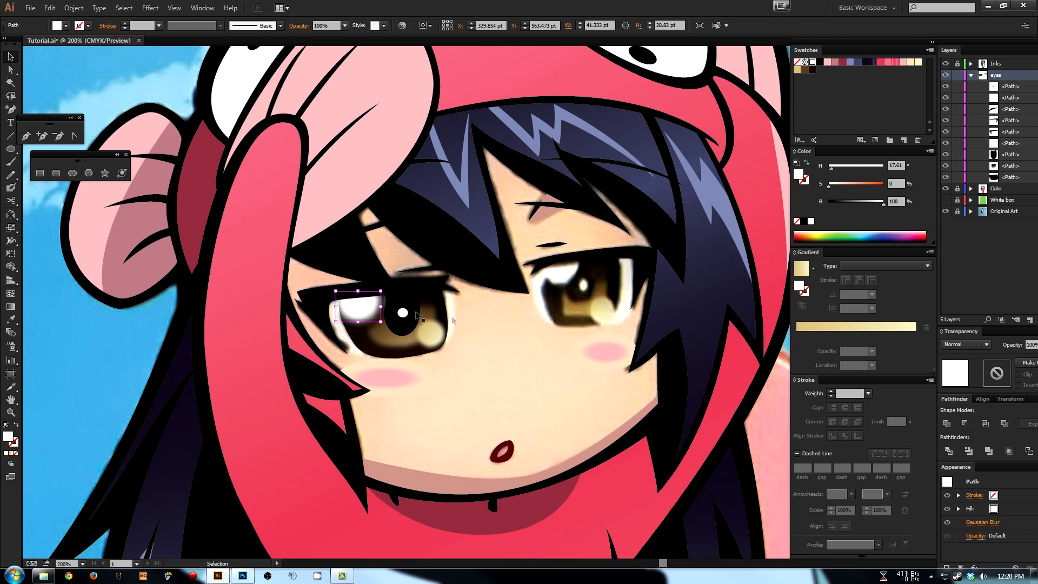
{"action": "left_click", "coordinate": [500, 358]}
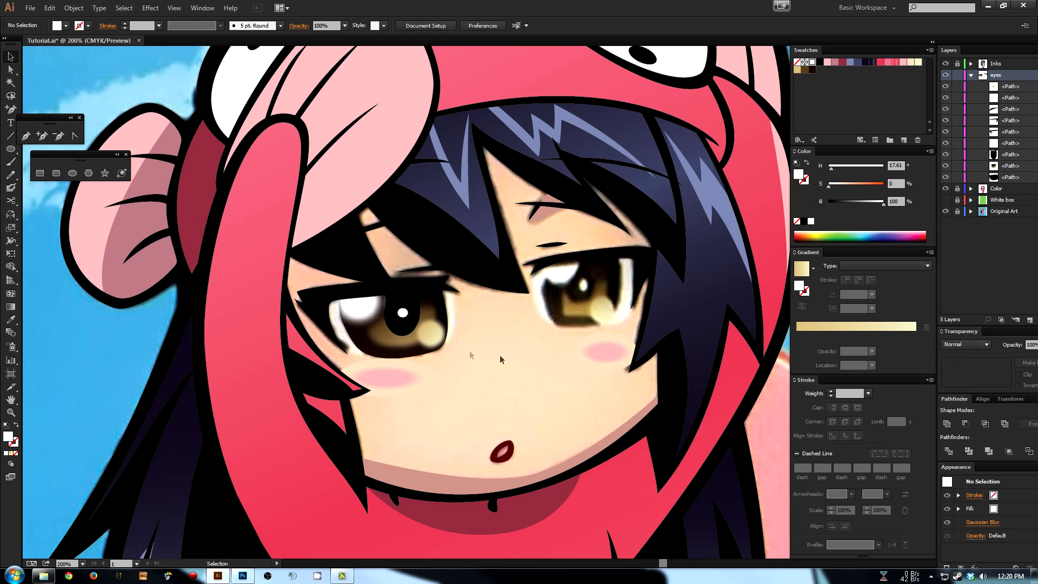
- Try the last-used Gaussian Blur on the left pupil's small white highlight and undo it
{"action": "left_click", "coordinate": [370, 306]}
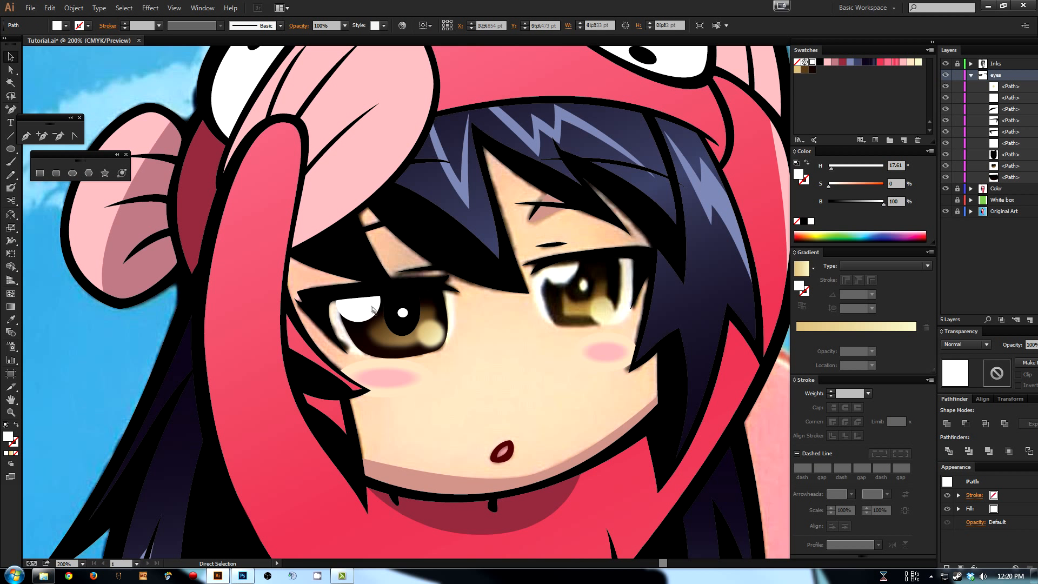
{"action": "left_click", "coordinate": [402, 312]}
{"action": "key", "text": "ctrl+shift+e"}
{"action": "left_click", "coordinate": [490, 340]}
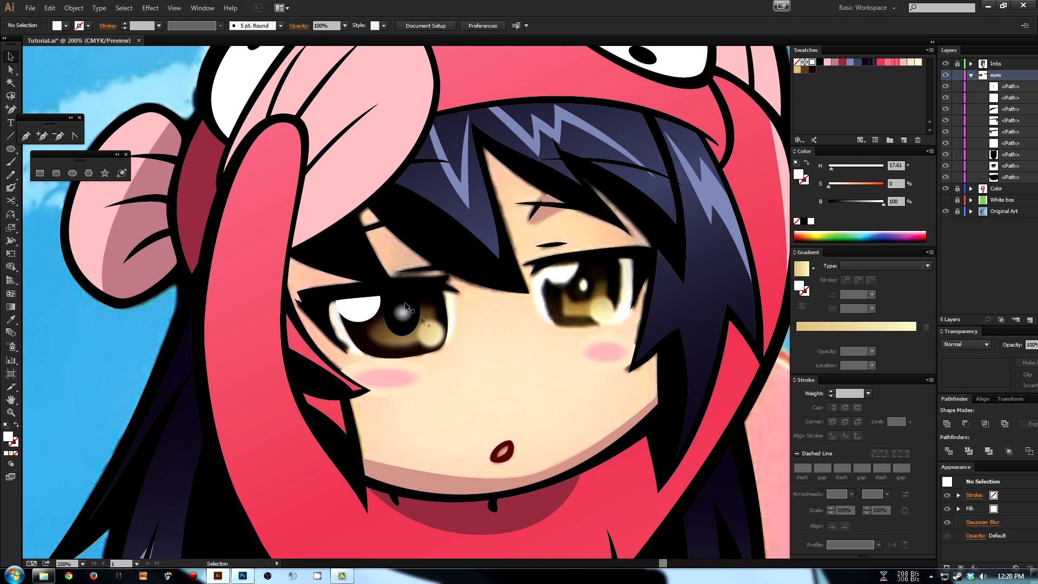
{"action": "key", "text": "ctrl+z"}
{"action": "key", "text": "ctrl+z"}
{"action": "left_click", "coordinate": [497, 338]}
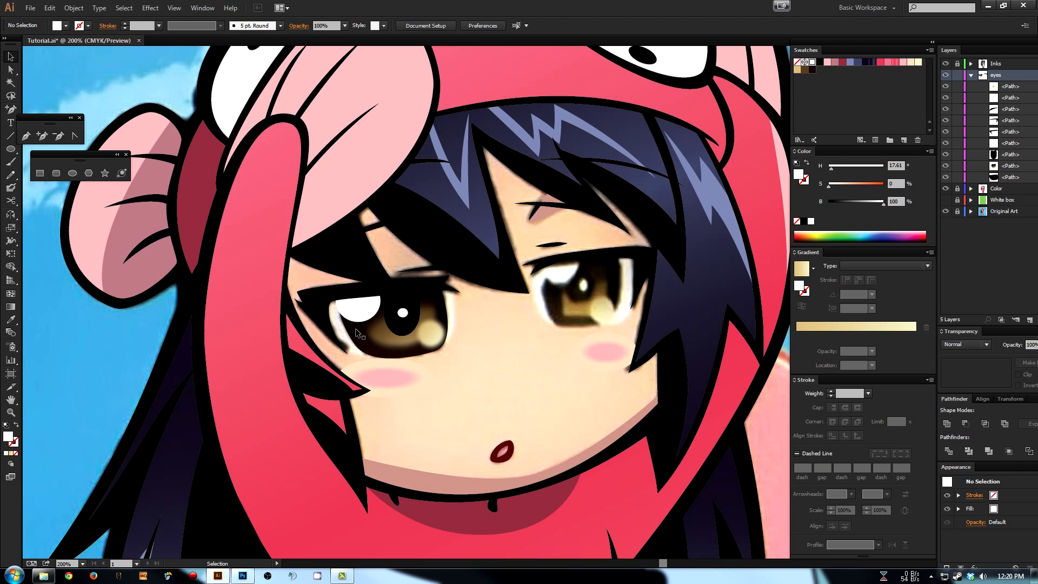
- Draw a closed white-filled Pen shape for the left eye's white, following the lower lid and extending under the upper lashes
{"action": "scroll", "coordinate": [356, 338], "scroll_direction": "up", "scroll_amount": 2}
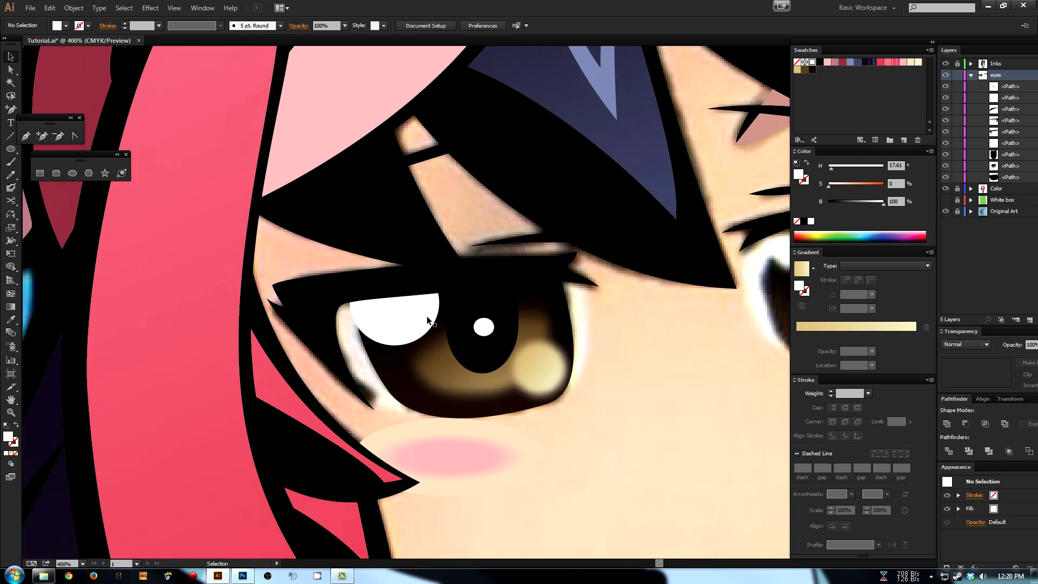
{"action": "left_click", "coordinate": [427, 319]}
{"action": "key", "text": "p"}
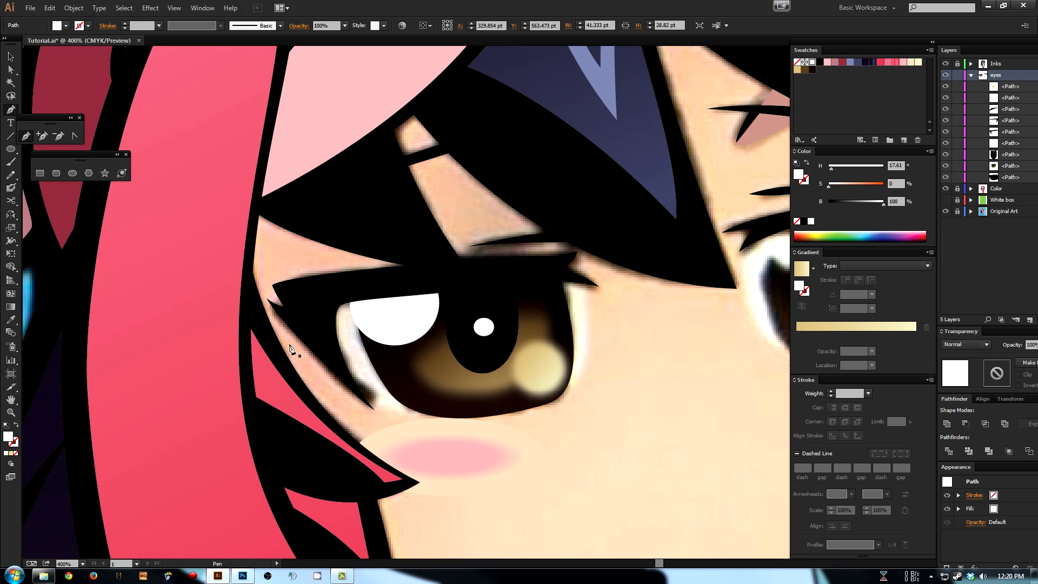
{"action": "left_click", "coordinate": [307, 322]}
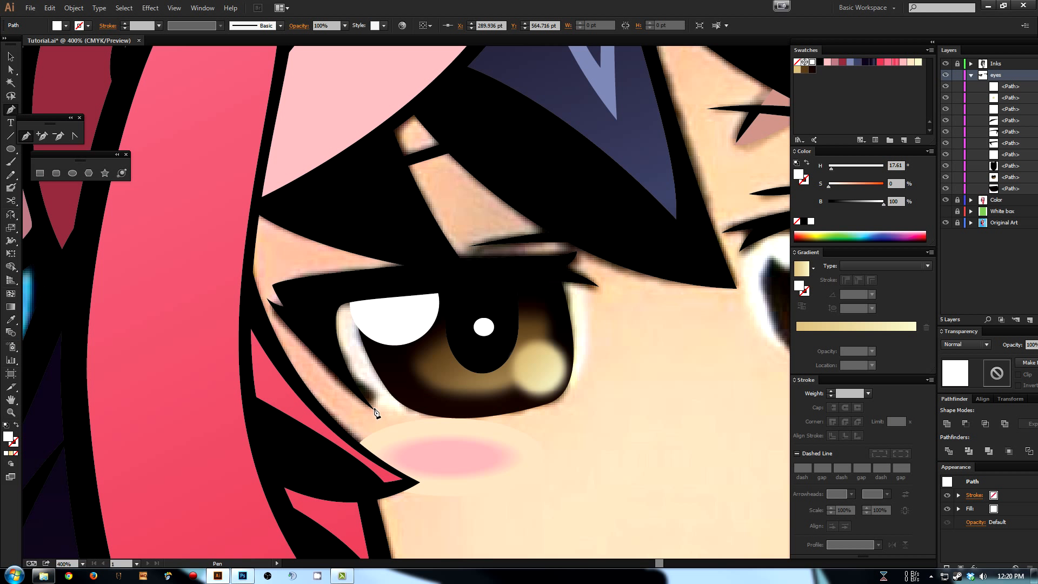
{"action": "left_click_drag", "start_coordinate": [373, 407], "coordinate": [385, 415]}
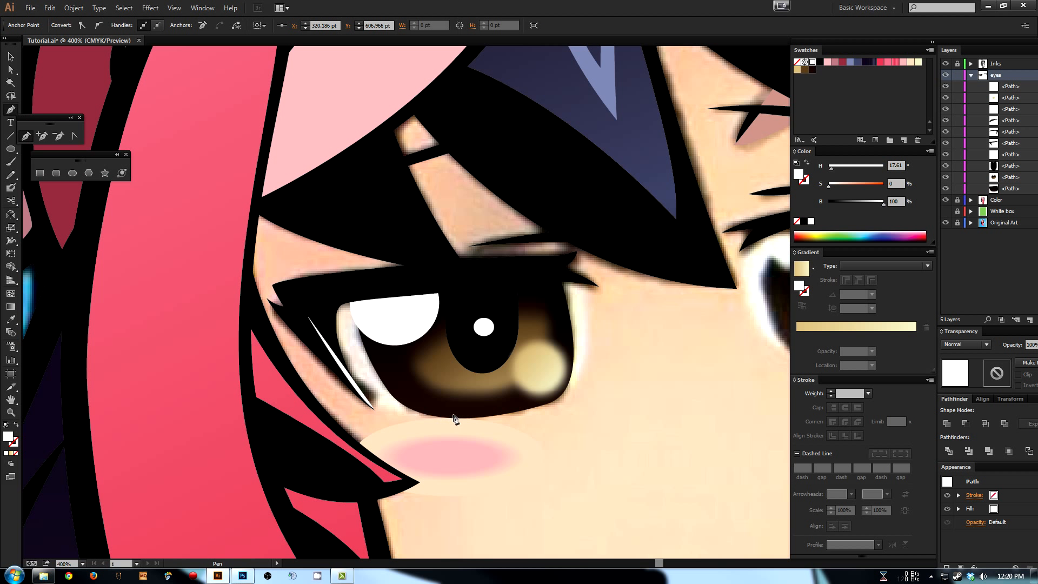
{"action": "left_click", "coordinate": [452, 414]}
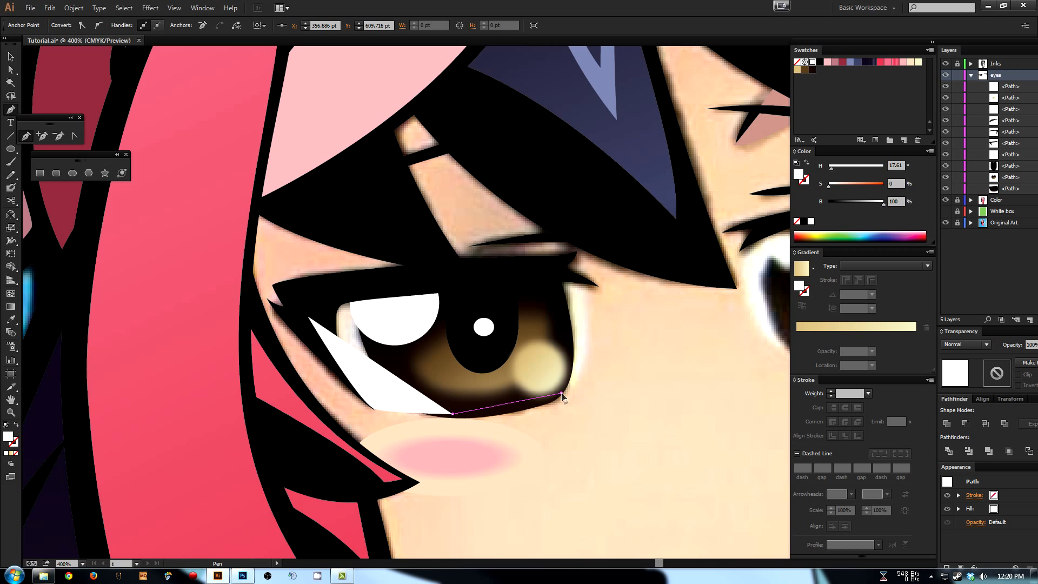
{"action": "left_click", "coordinate": [561, 394]}
{"action": "mouse_move", "coordinate": [584, 340]}
{"action": "left_mouse_down"}
{"action": "mouse_move", "coordinate": [586, 297]}
{"action": "mouse_move", "coordinate": [572, 278]}
{"action": "left_mouse_up"}
{"action": "left_click", "coordinate": [477, 271]}
{"action": "left_click", "coordinate": [331, 297]}
{"action": "left_click_drag", "start_coordinate": [307, 318], "coordinate": [310, 343]}
- Send the left eye-white shape to the back of the eyes layer and deselect it
{"action": "key", "text": "v"}
{"action": "key", "text": "ctrl+shift+bracketleft"}
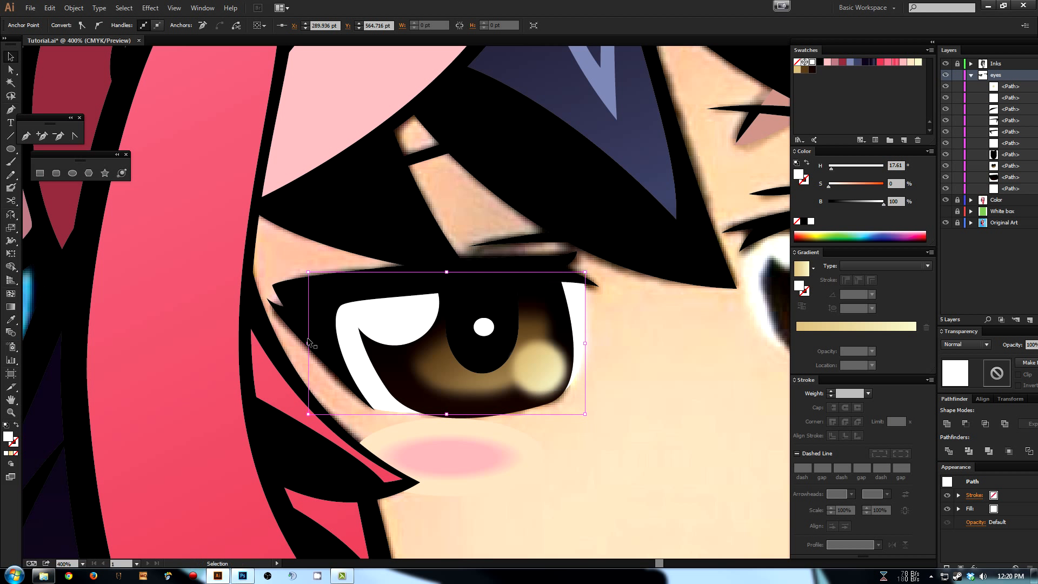
{"action": "left_click", "coordinate": [625, 347]}
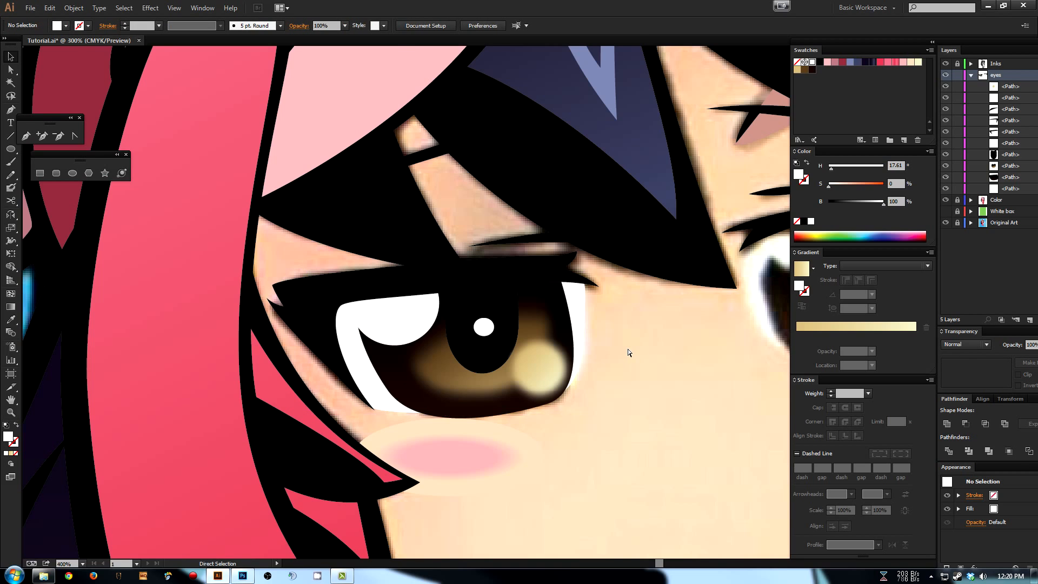
- Inspect the traced face with the Original Art layer hidden, and make that layer visible again
{"action": "key", "text": "ctrl+minus"}
{"action": "key", "text": "ctrl+minus"}
{"action": "key", "text": "ctrl+minus"}
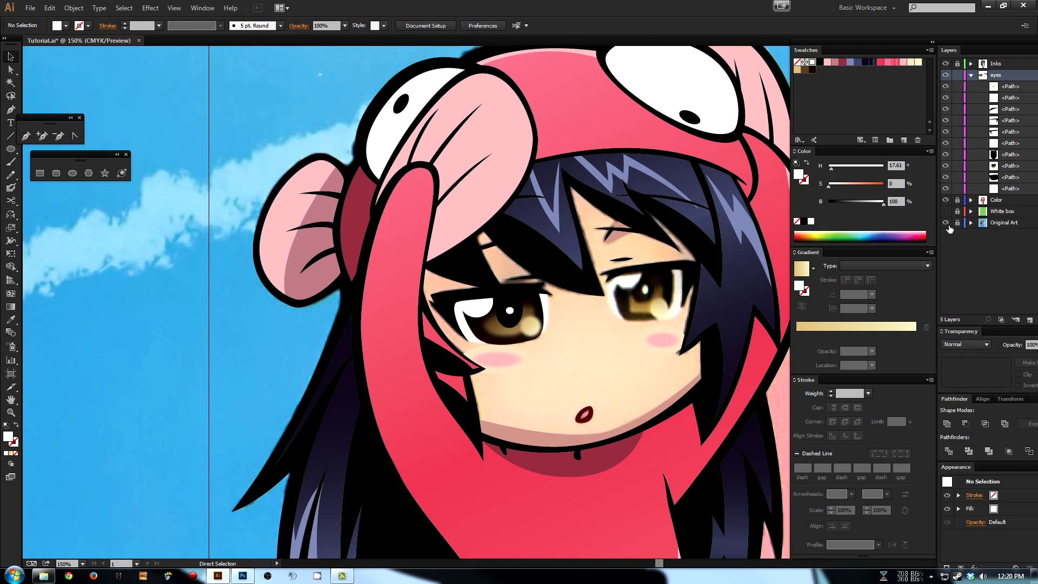
{"action": "left_click", "coordinate": [946, 223]}
{"action": "key", "text": "ctrl+minus"}
{"action": "left_click_drag", "start_coordinate": [548, 304], "coordinate": [386, 291]}
{"action": "key", "text": "z"}
{"action": "left_click_drag", "start_coordinate": [261, 222], "coordinate": [575, 364]}
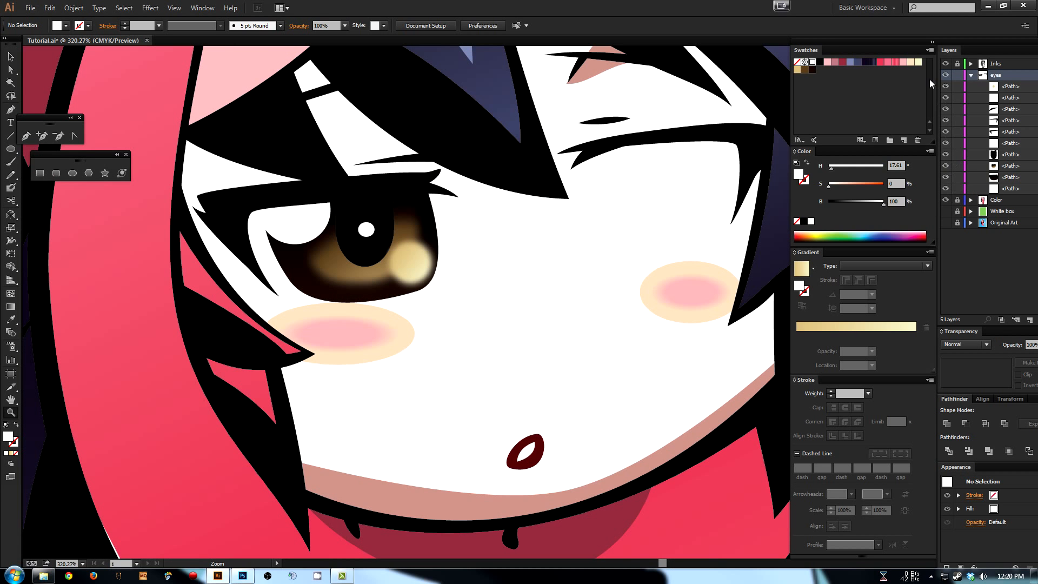
{"action": "left_click", "coordinate": [945, 222]}
- Duplicate the left pupil's small white highlight onto the right pupil and reshape it to about 7 by 11.5 pt
{"action": "left_click_drag", "start_coordinate": [610, 294], "coordinate": [534, 290]}
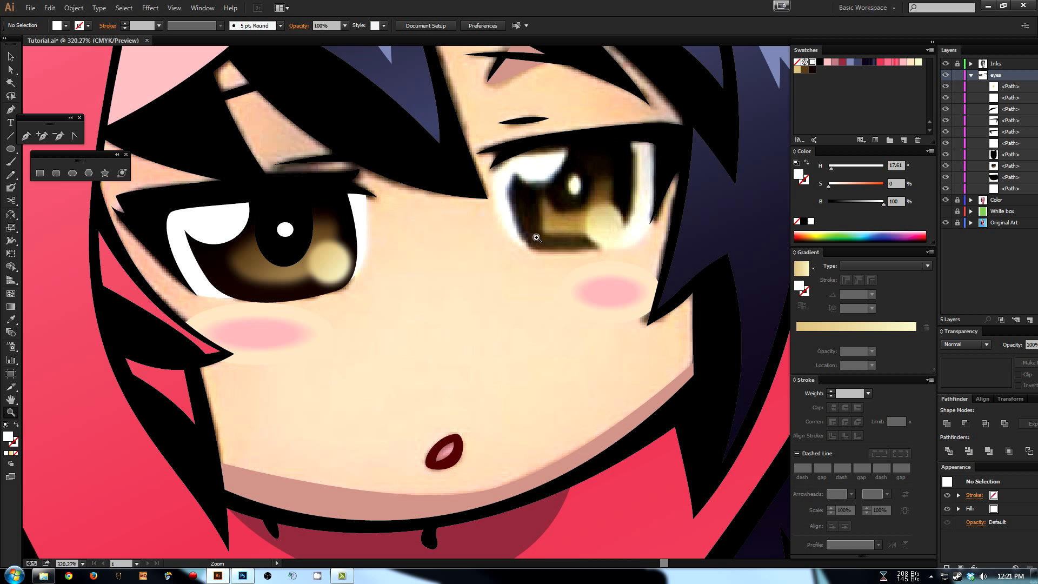
{"action": "key", "text": "v"}
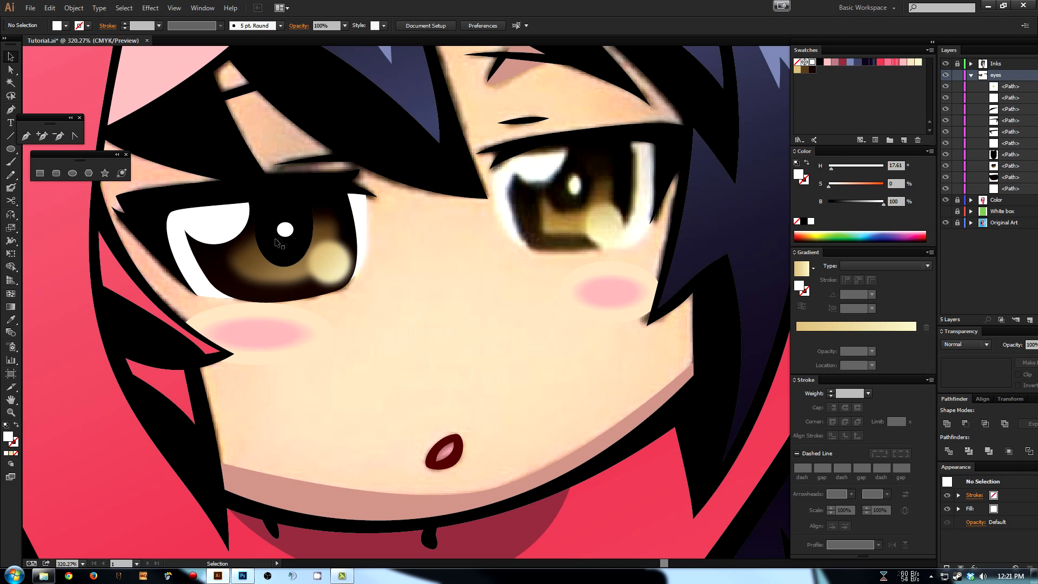
{"action": "left_click", "coordinate": [285, 229]}
{"action": "left_click_drag", "start_coordinate": [287, 231], "coordinate": [579, 198]}
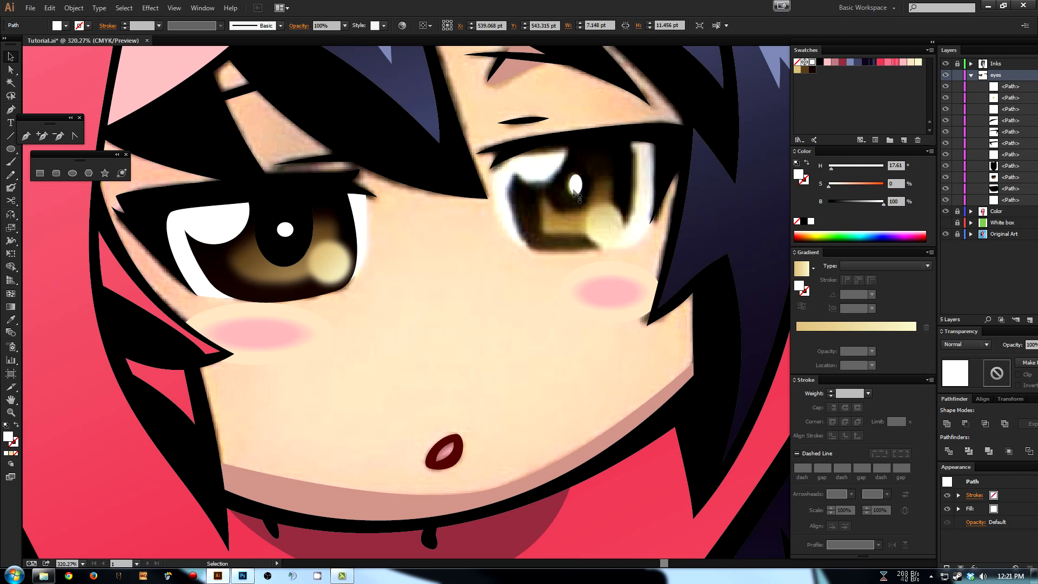
{"action": "key", "text": "Left"}
{"action": "left_click", "coordinate": [378, 267]}
- Paste a copy of the left eye's black pupil over the right pupil as an outline, scaled to about 31.8 by 46.4 pt
{"action": "left_click", "coordinate": [303, 256]}
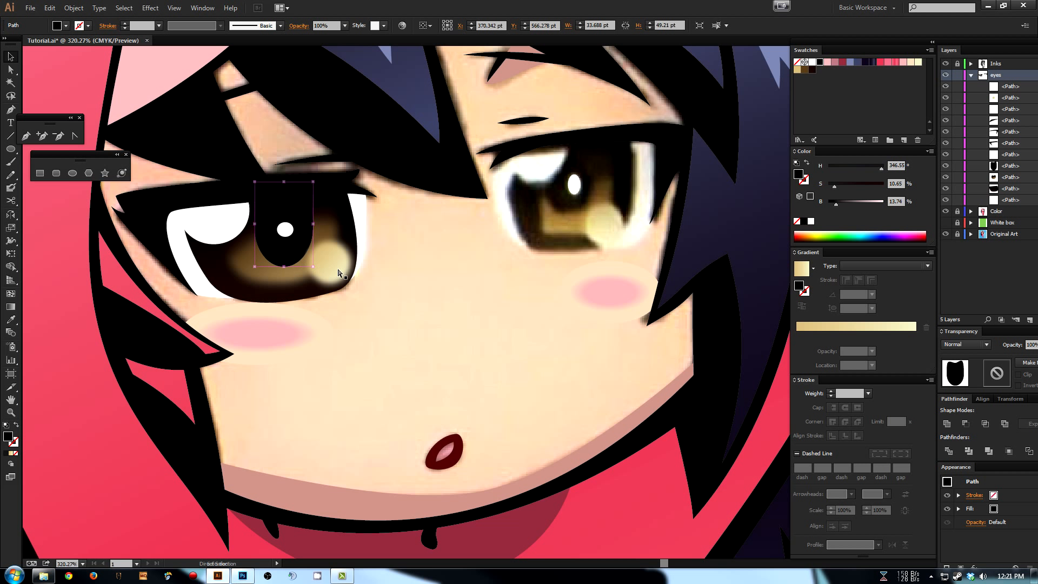
{"action": "key", "text": "ctrl+c"}
{"action": "key", "text": "ctrl+v"}
{"action": "left_click_drag", "start_coordinate": [515, 319], "coordinate": [561, 173]}
{"action": "key", "text": "shift+x"}
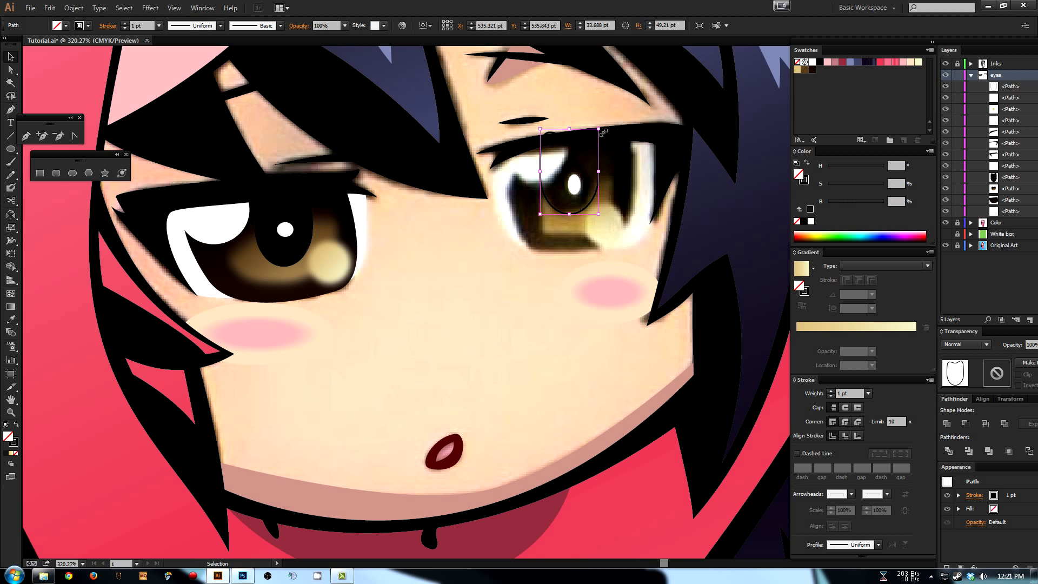
{"action": "left_click_drag", "start_coordinate": [604, 132], "coordinate": [599, 137]}
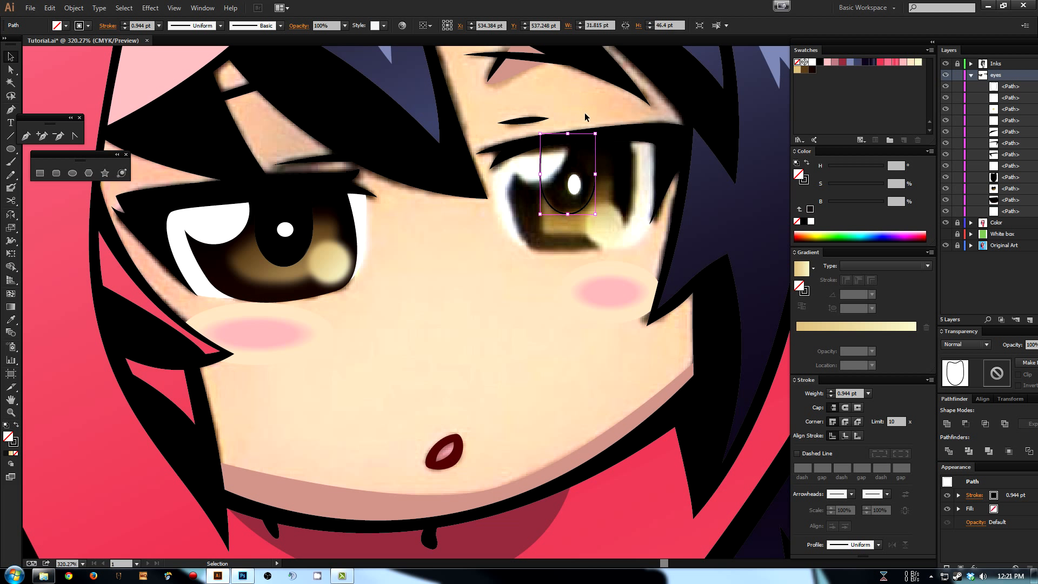
- Preview the right pupil copy with a black fill, send it to the back of the layer, and return it to an outline
{"action": "key", "text": "shift+x"}
{"action": "key", "text": "ctrl+h"}
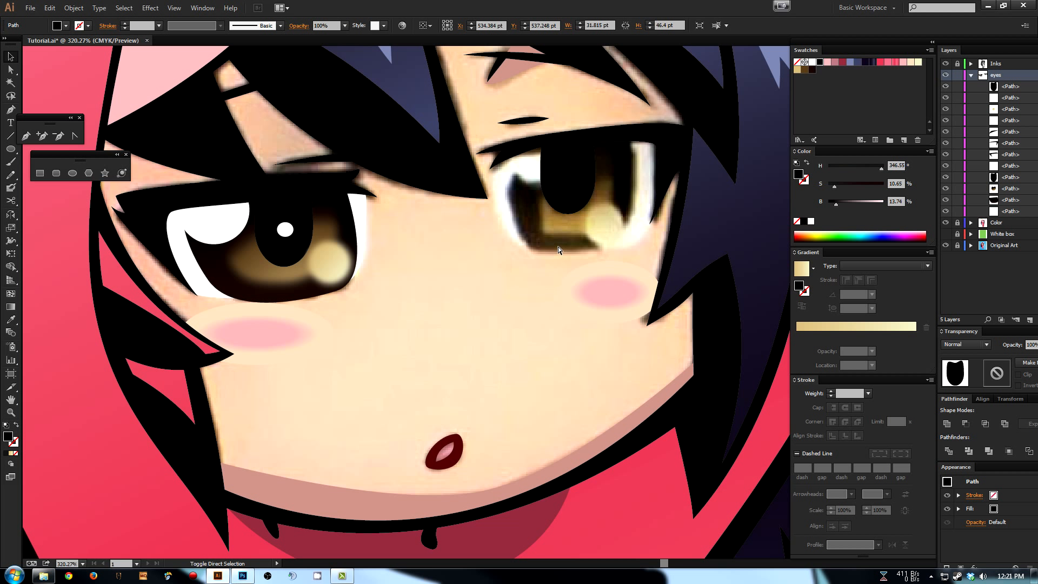
{"action": "key", "text": "ctrl+shift+bracketleft"}
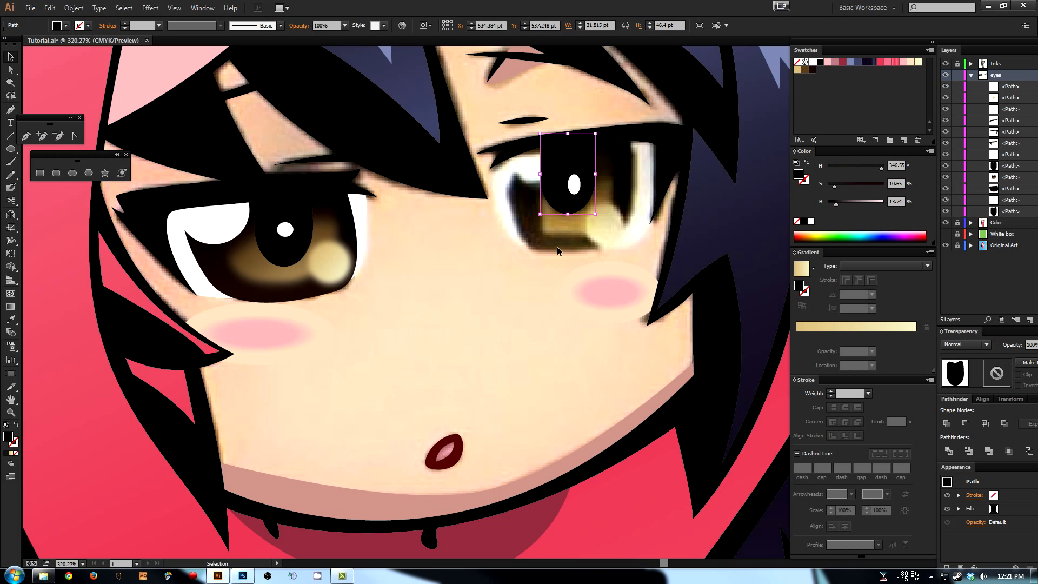
{"action": "key", "text": "d"}
- Paste a copy of the left eye's large white highlight onto the right eye as an outline, scaled to about 32.6 by 25.9 pt
{"action": "left_click", "coordinate": [222, 237]}
{"action": "key", "text": "a"}
{"action": "key", "text": "v"}
{"action": "key", "text": "ctrl+v"}
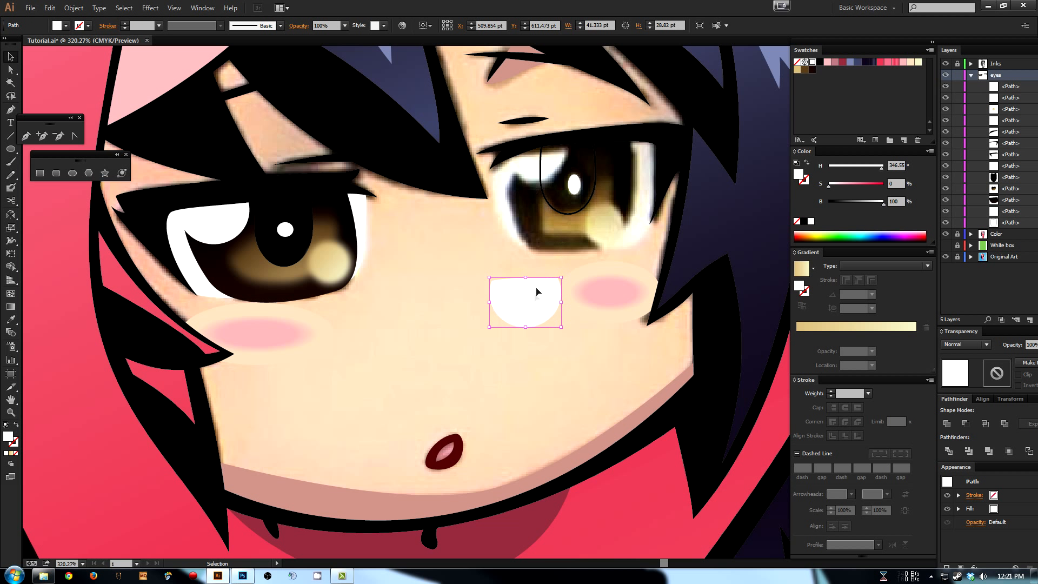
{"action": "mouse_move", "coordinate": [552, 162]}
{"action": "left_mouse_down"}
{"action": "mouse_move", "coordinate": [581, 140]}
{"action": "mouse_move", "coordinate": [568, 138]}
{"action": "left_mouse_up"}
{"action": "key", "text": "shift+x"}
{"action": "left_click_drag", "start_coordinate": [544, 190], "coordinate": [544, 188]}
{"action": "left_click_drag", "start_coordinate": [511, 139], "coordinate": [518, 142]}
{"action": "key", "text": "ctrl"}
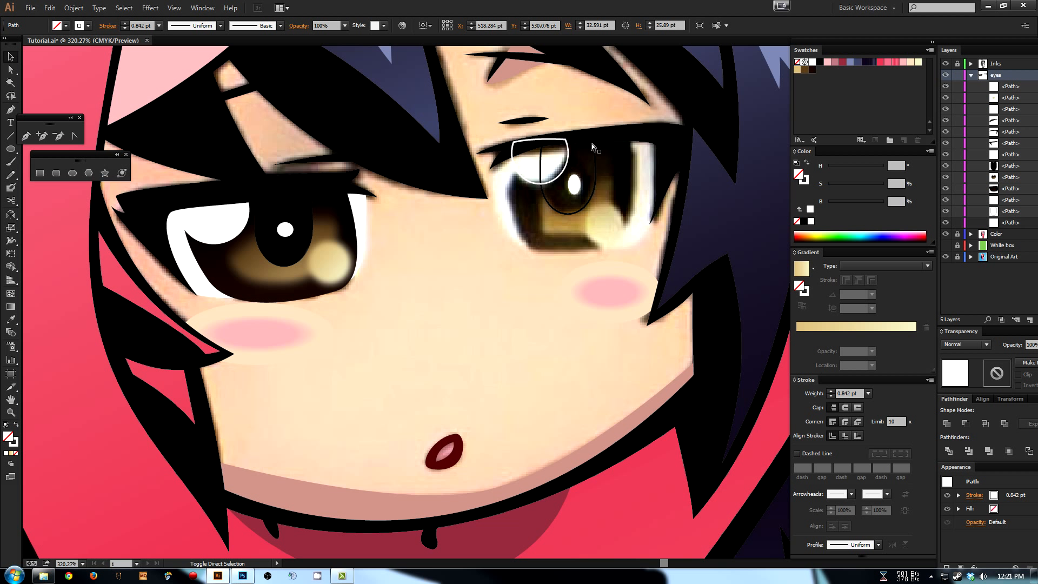
- Turn the right eye's large highlight outline into a white fill and its pupil outline into a black fill
{"action": "left_click", "coordinate": [576, 208]}
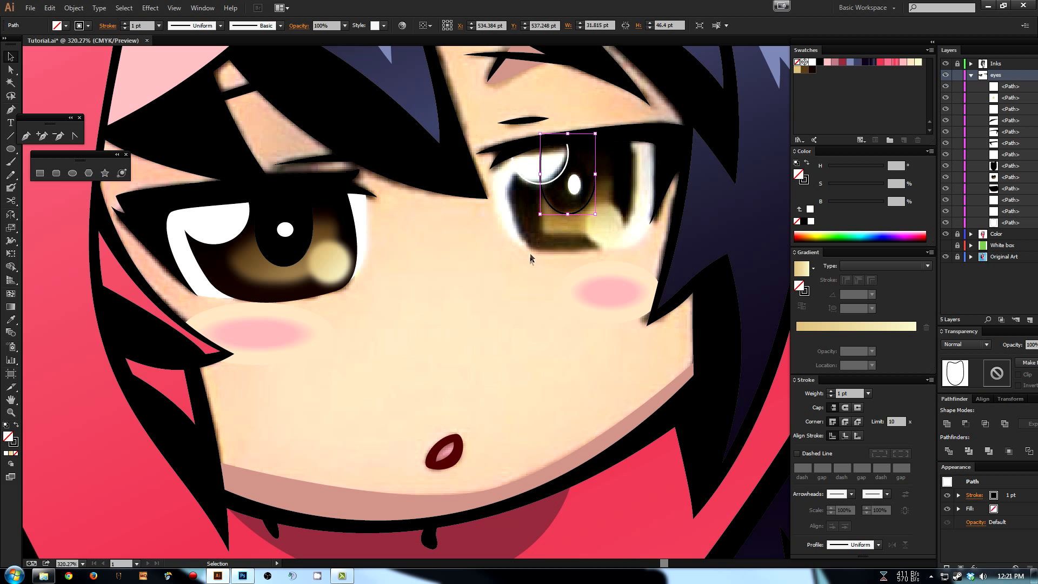
{"action": "left_click", "coordinate": [516, 181]}
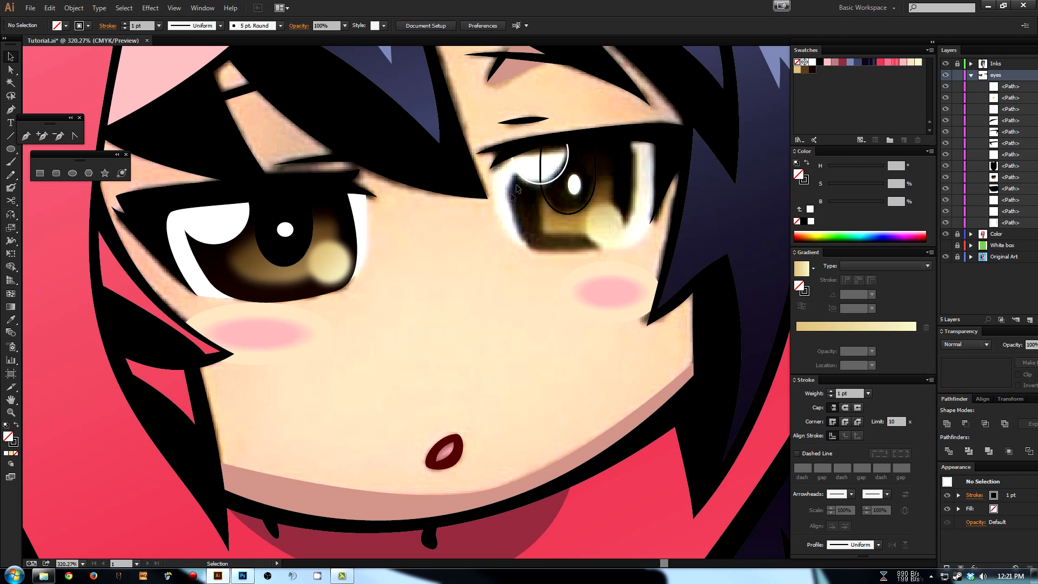
{"action": "left_click", "coordinate": [534, 184]}
{"action": "key", "text": "shift+x"}
{"action": "left_click", "coordinate": [536, 204]}
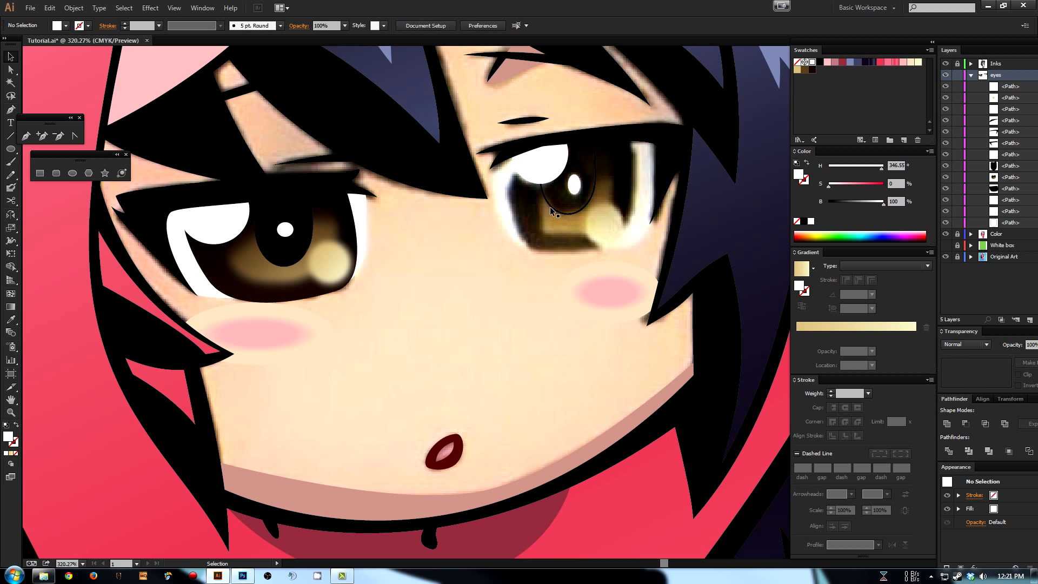
{"action": "left_click", "coordinate": [556, 213]}
{"action": "key", "text": "shift+x"}
{"action": "left_click", "coordinate": [572, 188]}
{"action": "left_click_drag", "start_coordinate": [583, 179], "coordinate": [581, 181]}
{"action": "left_click", "coordinate": [581, 238]}
{"action": "left_click_drag", "start_coordinate": [537, 261], "coordinate": [490, 272]}
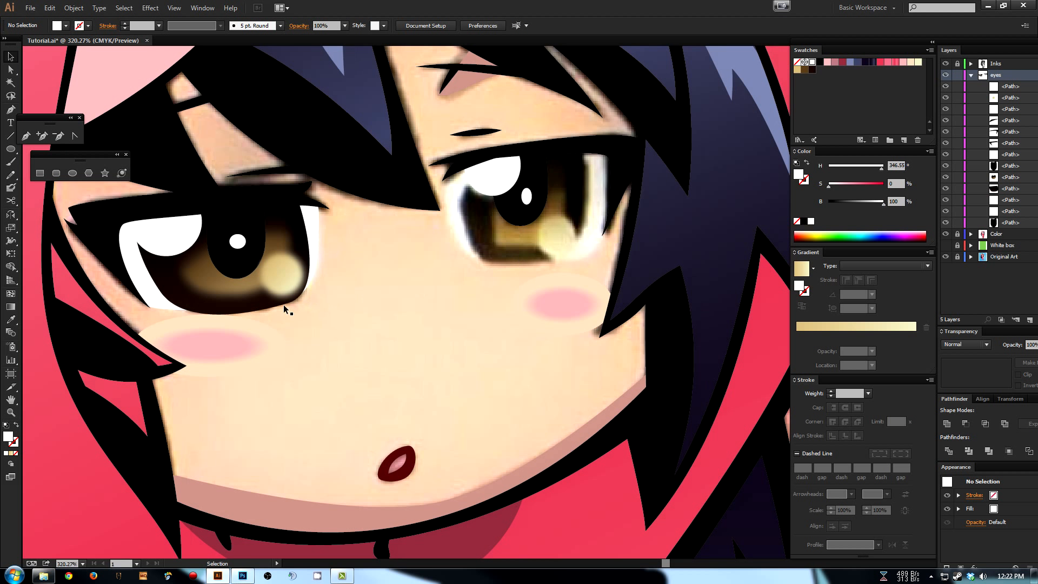
- Duplicate the left eye's blurred cream glow circle onto the matching glow at the lower edge of the right iris
{"action": "left_click", "coordinate": [276, 280]}
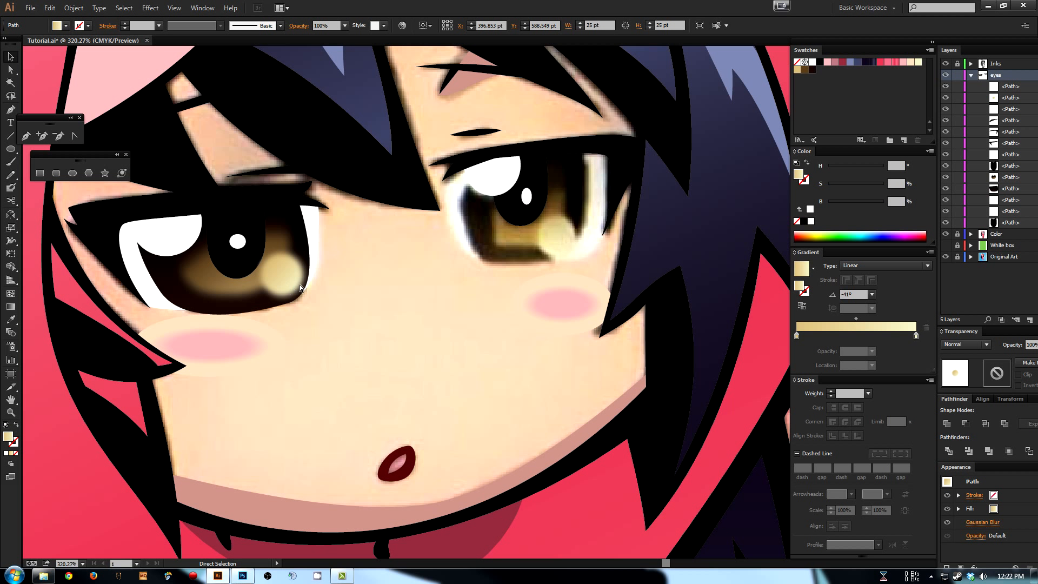
{"action": "key", "text": "ctrl+c"}
{"action": "key", "text": "ctrl+f"}
{"action": "left_click_drag", "start_coordinate": [289, 278], "coordinate": [561, 242]}
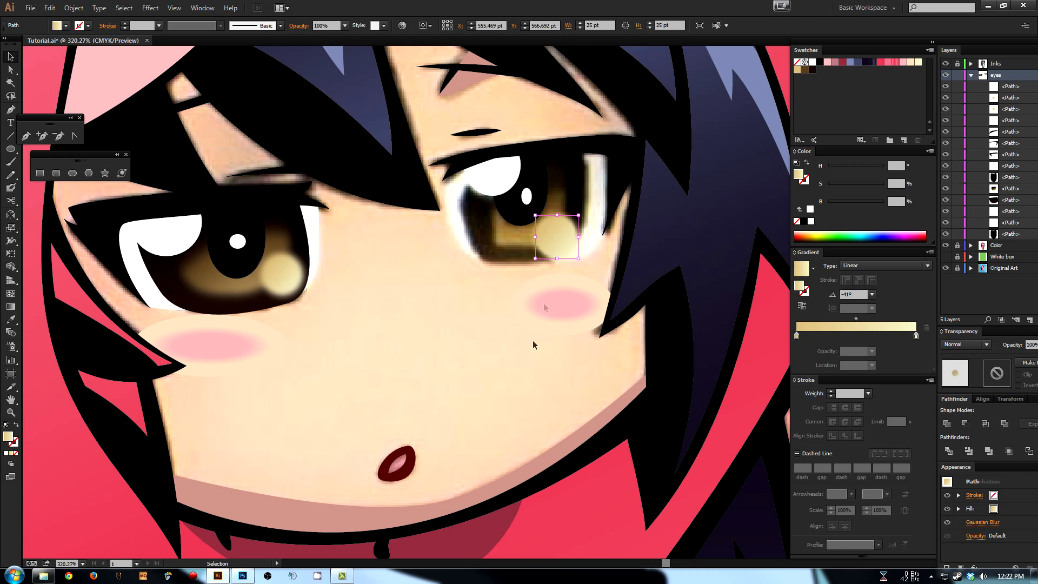
{"action": "left_click", "coordinate": [533, 342]}
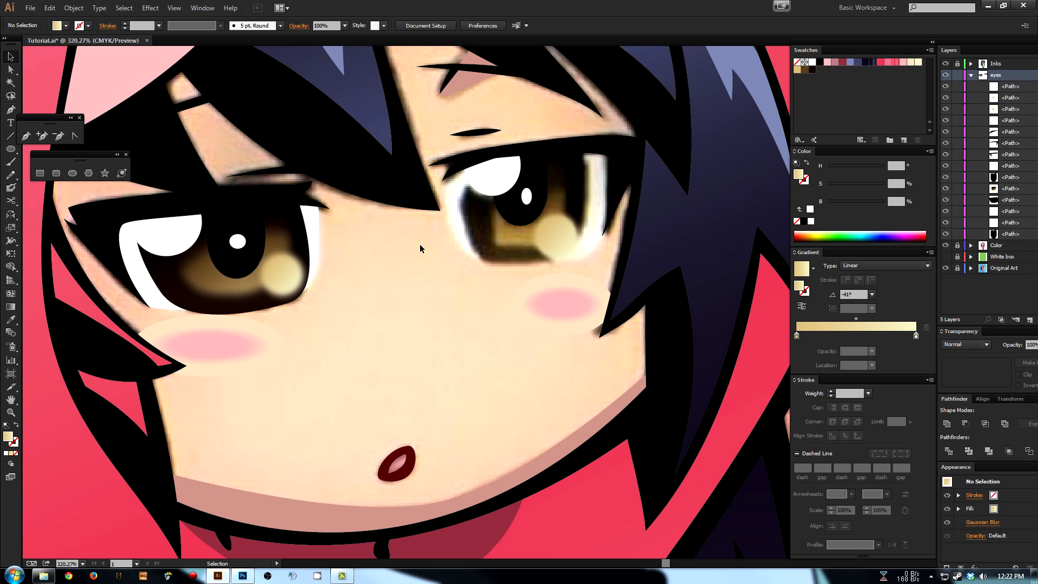
- Duplicate the left eye's brown gradient iris onto the right eye, scaled to about 45.4 by 58.1 pt
{"action": "left_click", "coordinate": [232, 292]}
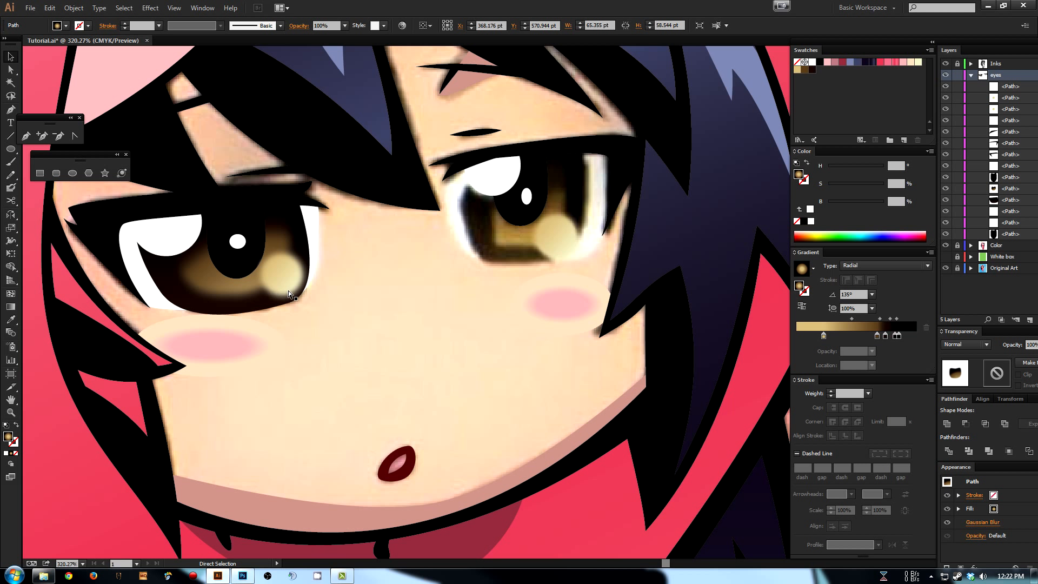
{"action": "key", "text": "ctrl+f"}
{"action": "left_click_drag", "start_coordinate": [221, 283], "coordinate": [560, 219]}
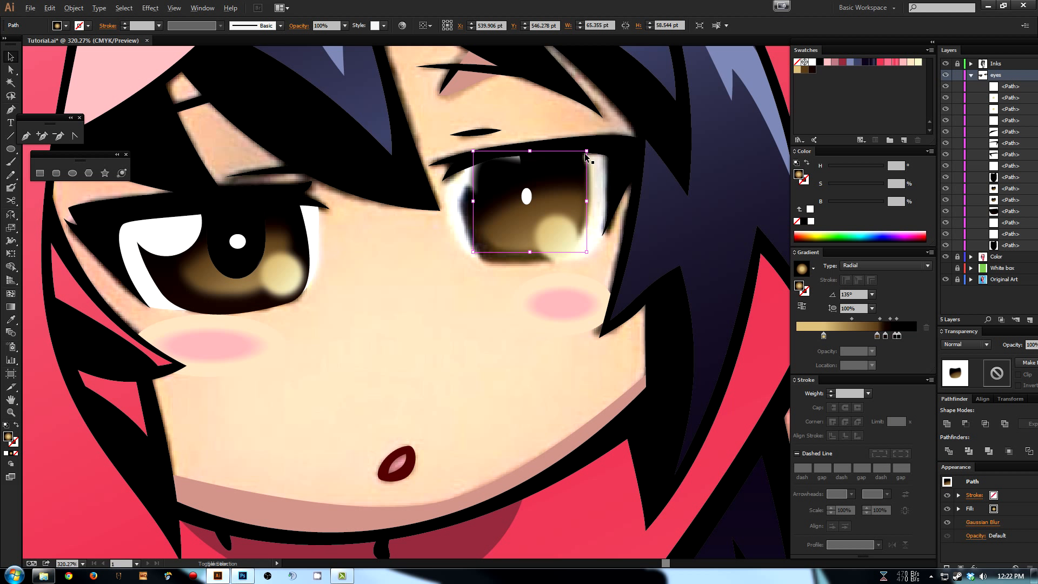
{"action": "left_click_drag", "start_coordinate": [586, 156], "coordinate": [569, 172]}
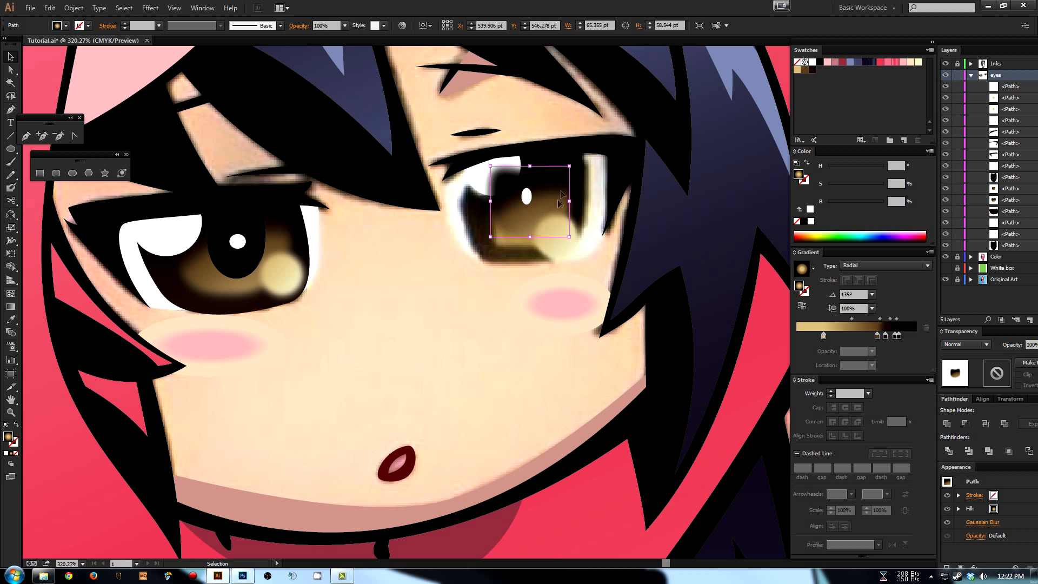
{"action": "mouse_move", "coordinate": [529, 220]}
{"action": "left_mouse_down"}
{"action": "mouse_move", "coordinate": [449, 358]}
{"action": "mouse_move", "coordinate": [531, 227]}
{"action": "left_mouse_up"}
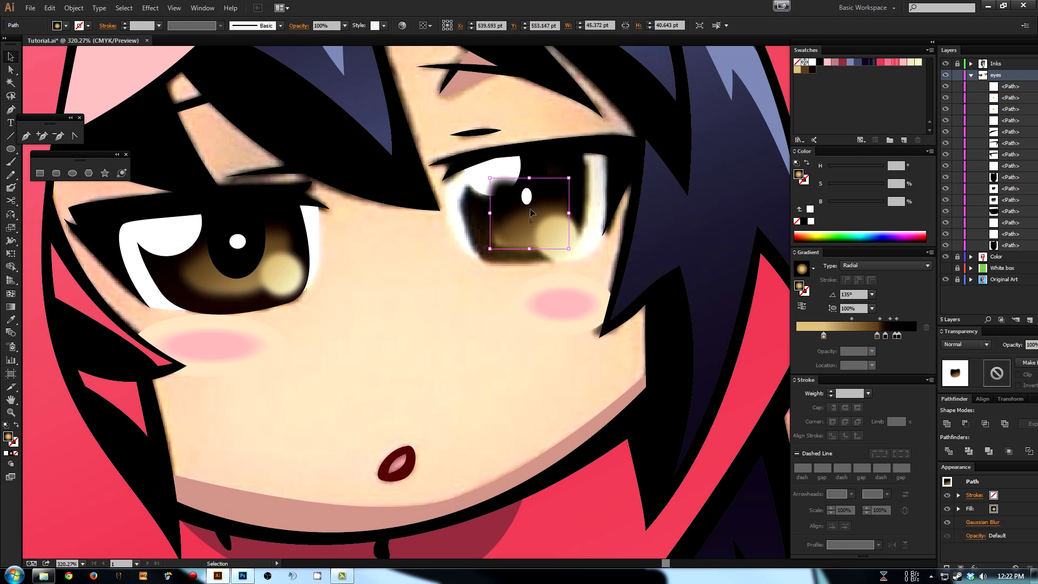
{"action": "left_click_drag", "start_coordinate": [532, 183], "coordinate": [529, 147]}
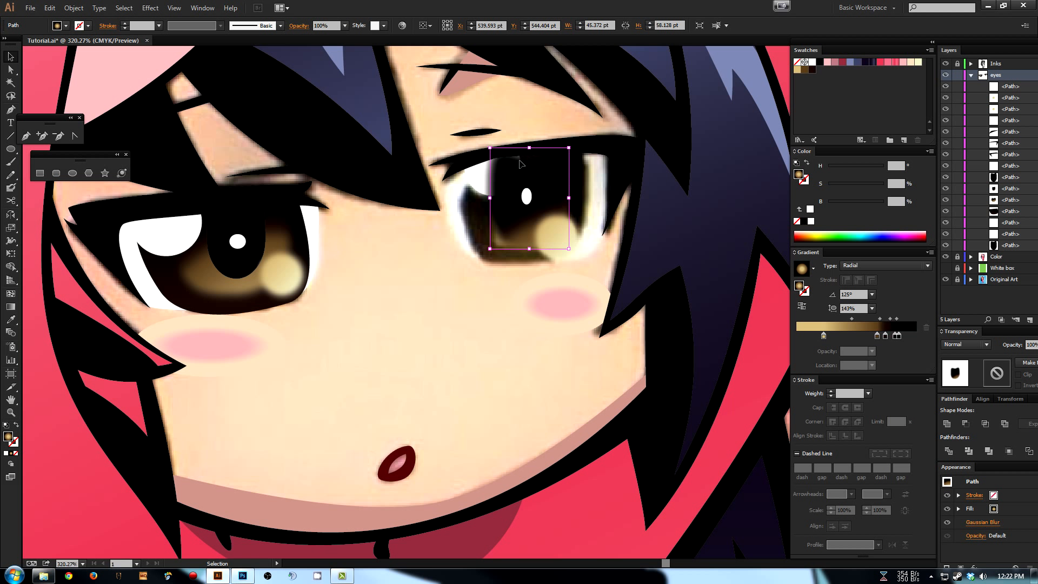
- Reshape the right iris copy by raising its top middle anchor and shifting its lower-left curve slightly outward
{"action": "key", "text": "a"}
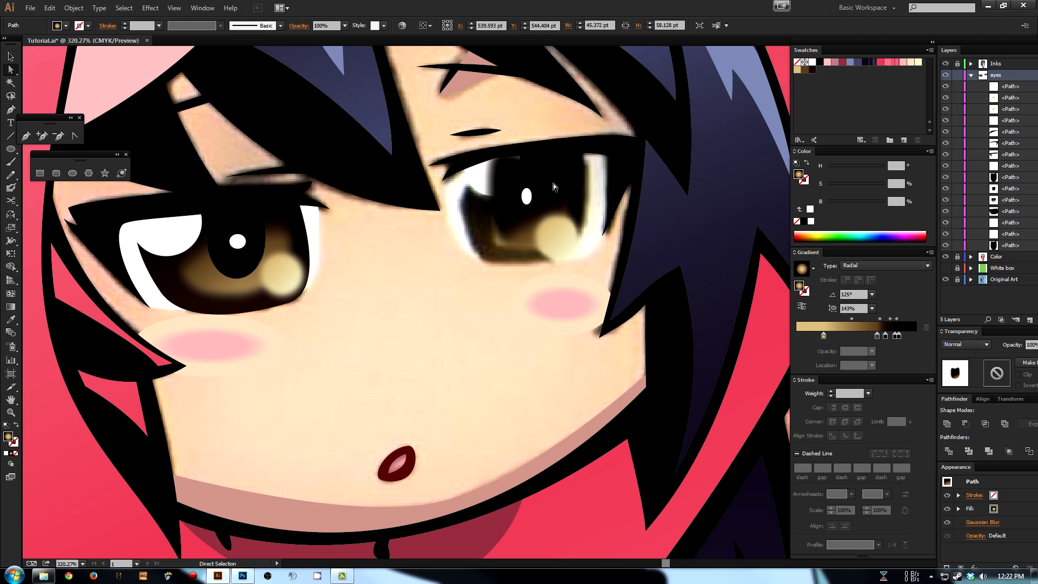
{"action": "left_click", "coordinate": [551, 184]}
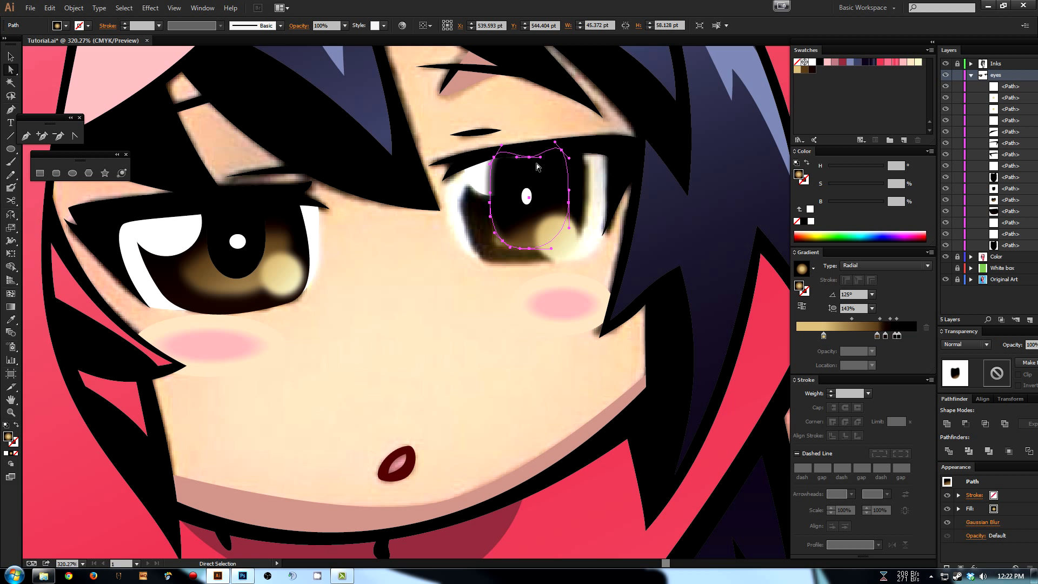
{"action": "left_click_drag", "start_coordinate": [529, 157], "coordinate": [528, 149]}
{"action": "left_click_drag", "start_coordinate": [503, 245], "coordinate": [497, 246]}
{"action": "left_click", "coordinate": [475, 285]}
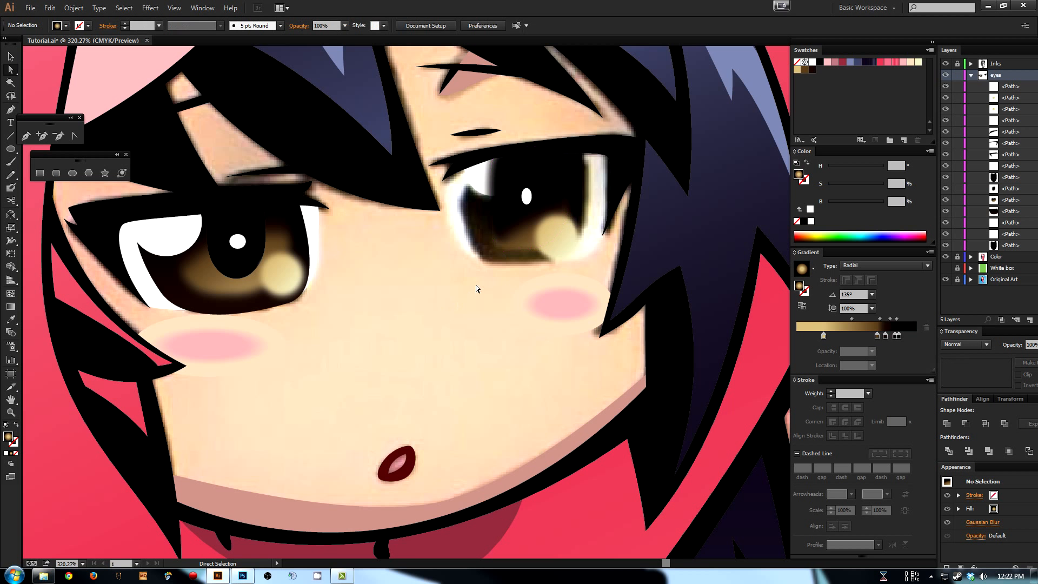
- Send the right iris to the back of the eyes layer and hide it to compare with the original art
{"action": "left_click_drag", "start_coordinate": [479, 289], "coordinate": [466, 312]}
{"action": "left_click", "coordinate": [508, 256]}
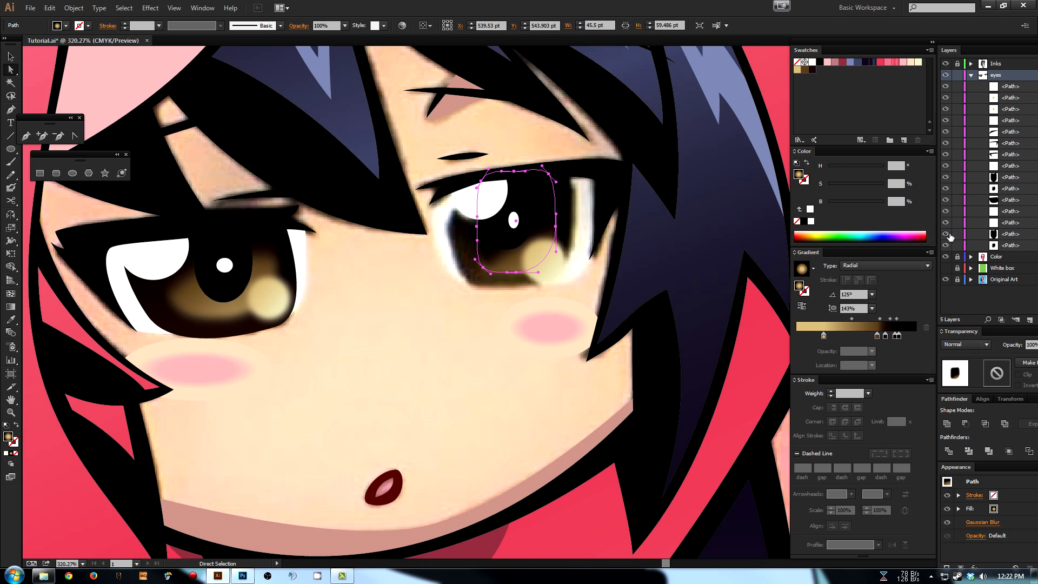
{"action": "left_click", "coordinate": [948, 235]}
{"action": "left_click", "coordinate": [446, 366]}
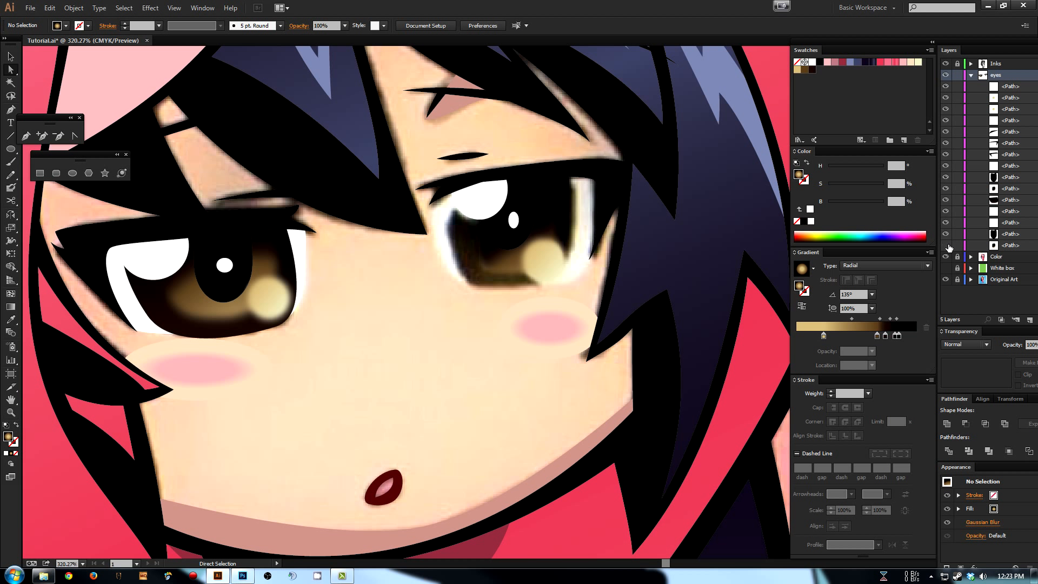
{"action": "left_click", "coordinate": [948, 246]}
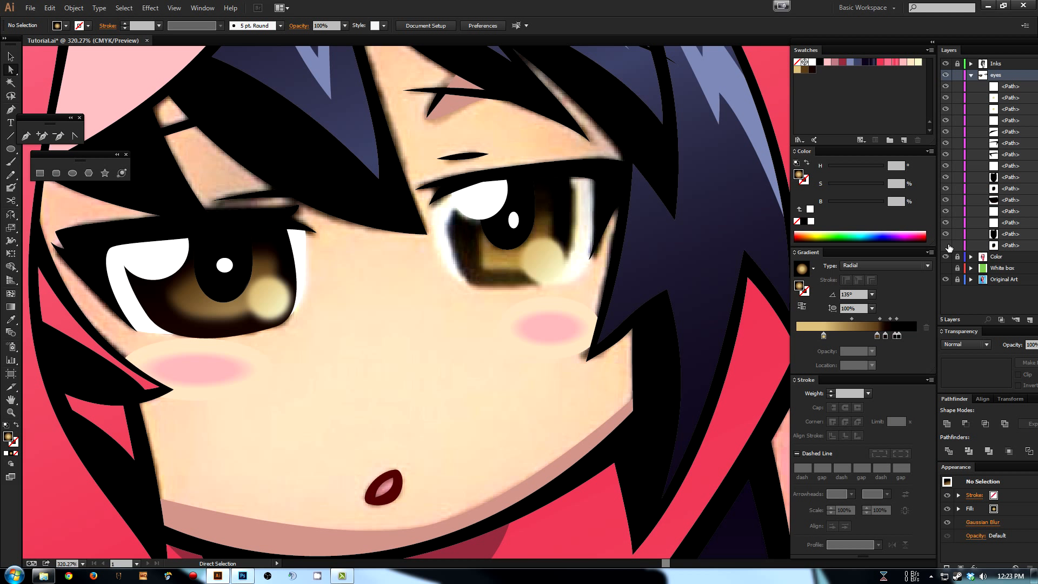
- Show the right iris again and reposition its radial gradient at a 125° angle with a 99.3% aspect ratio
{"action": "left_click", "coordinate": [504, 258]}
{"action": "key", "text": "g"}
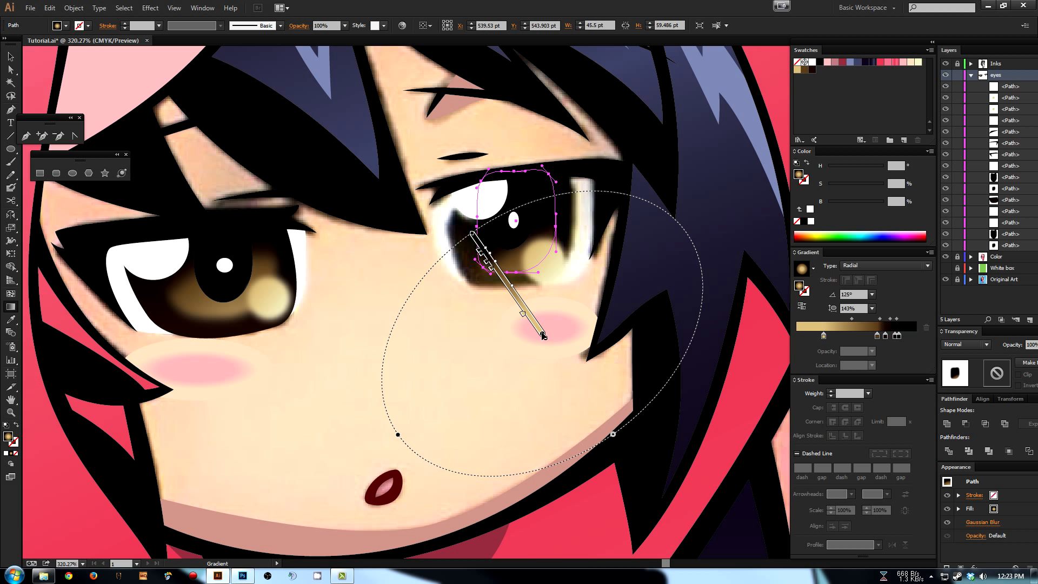
{"action": "left_click_drag", "start_coordinate": [454, 202], "coordinate": [524, 304]}
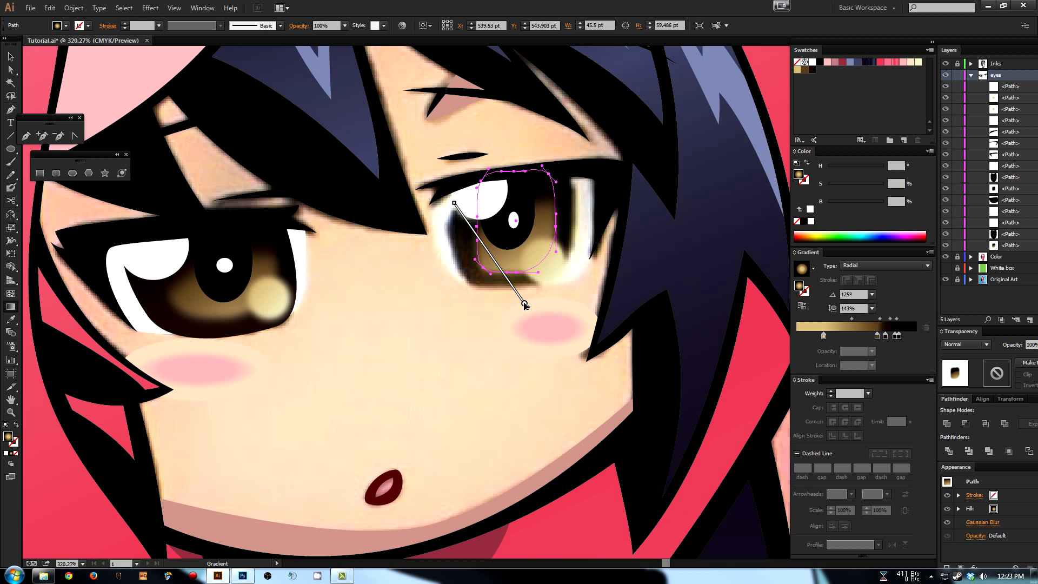
{"action": "left_click_drag", "start_coordinate": [457, 208], "coordinate": [528, 309]}
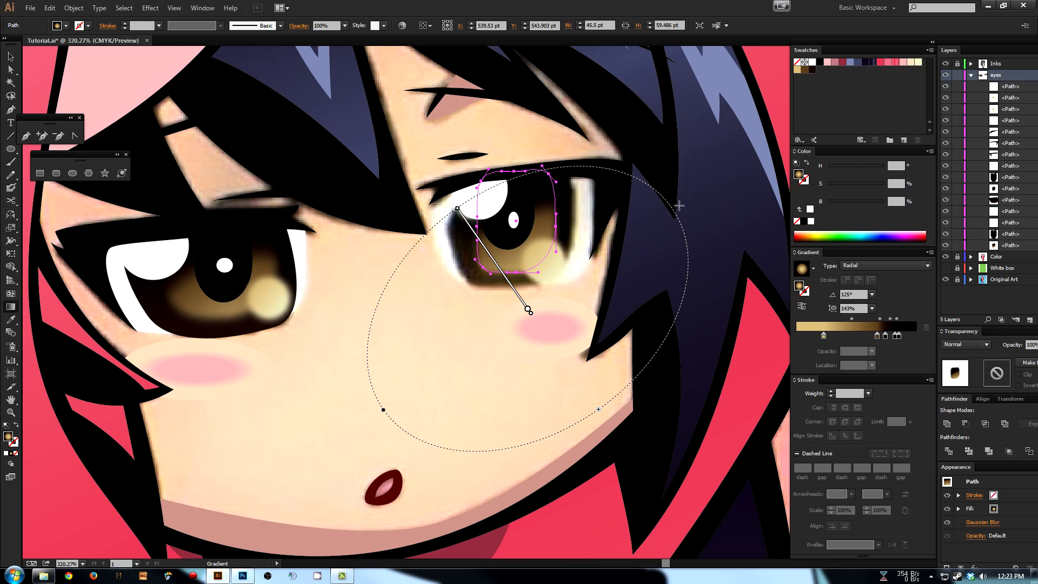
{"action": "mouse_move", "coordinate": [672, 210]}
{"action": "mouse_move", "coordinate": [385, 412]}
{"action": "left_mouse_down"}
{"action": "mouse_move", "coordinate": [437, 371]}
{"action": "mouse_move", "coordinate": [428, 379]}
{"action": "left_mouse_up"}
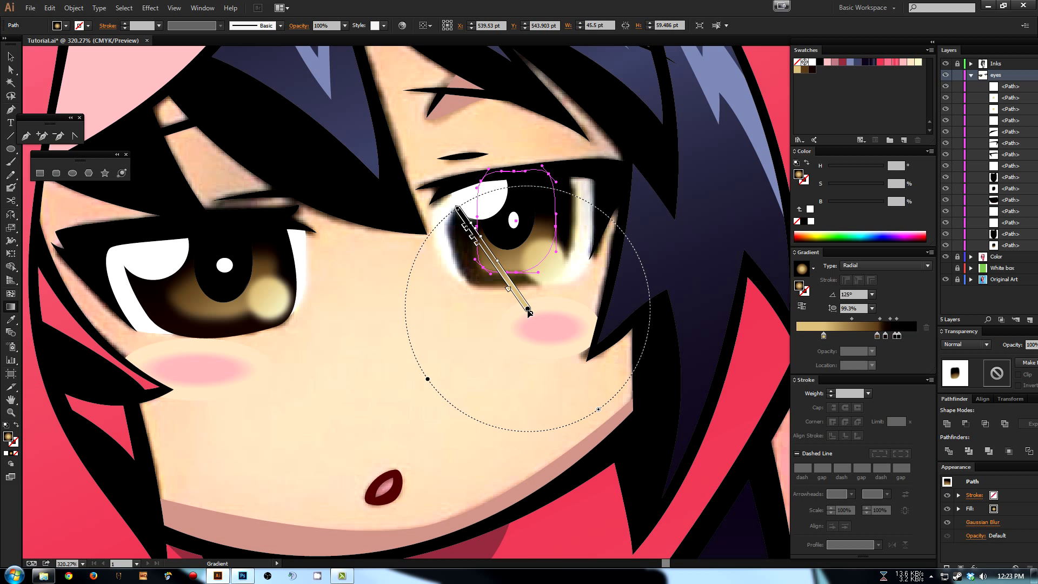
{"action": "left_click_drag", "start_coordinate": [530, 309], "coordinate": [547, 307]}
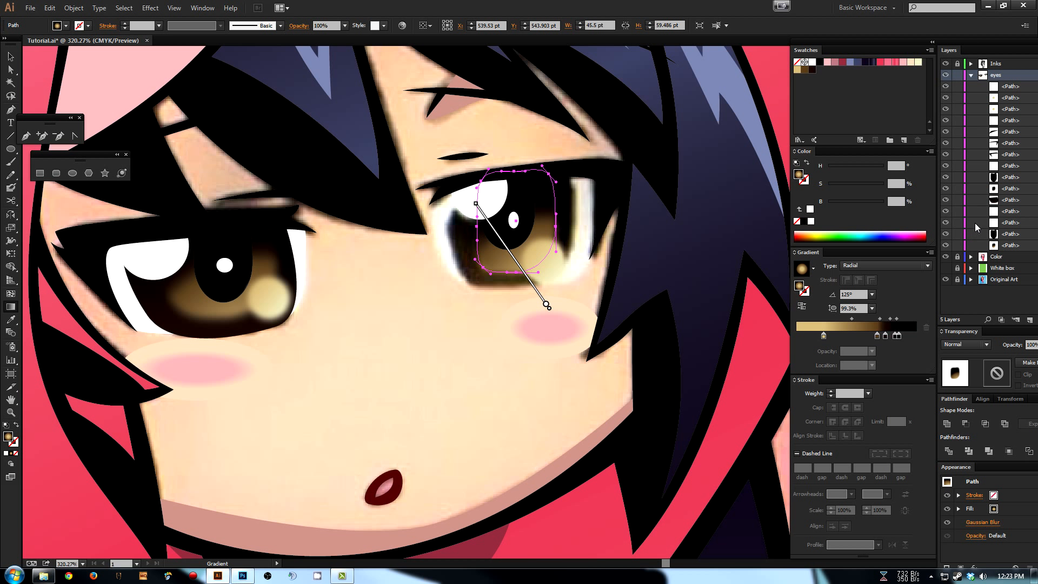
- Compare the adjusted iris gradient with the original art by toggling the iris path's visibility
{"action": "key", "text": "ctrl+shift+a"}
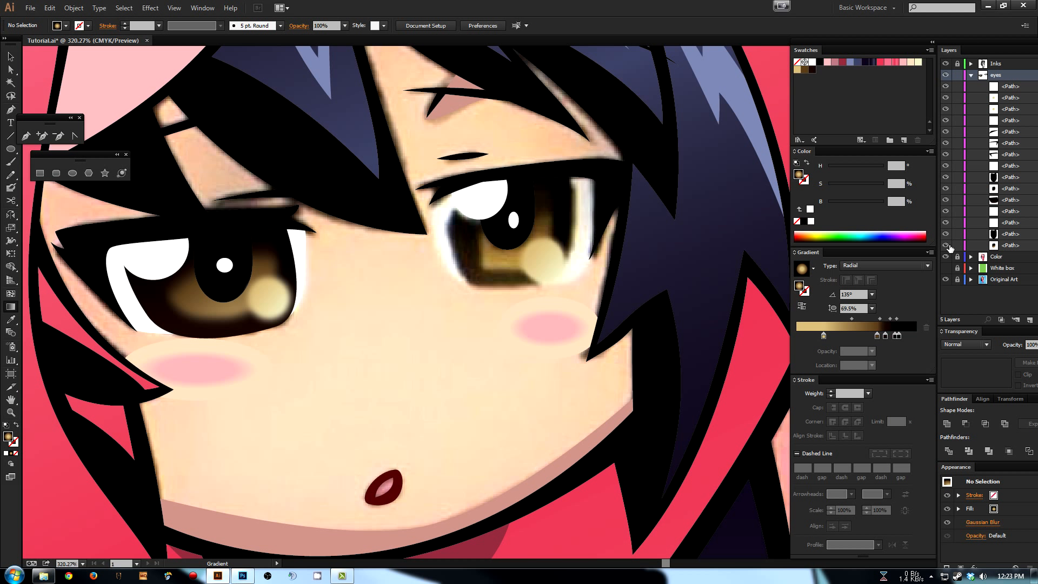
{"action": "key", "text": "a"}
{"action": "left_click", "coordinate": [493, 268]}
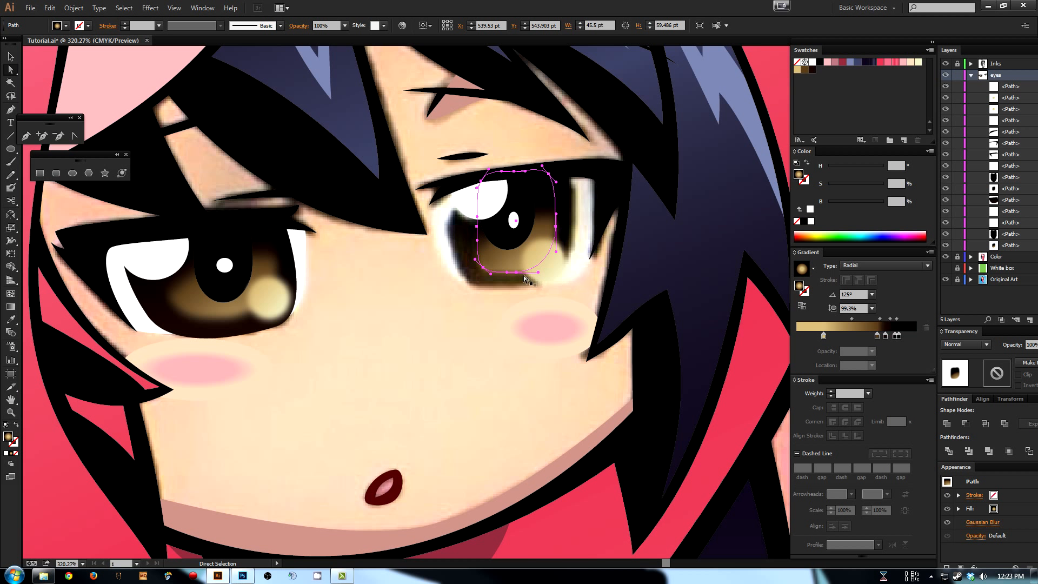
{"action": "key", "text": "g"}
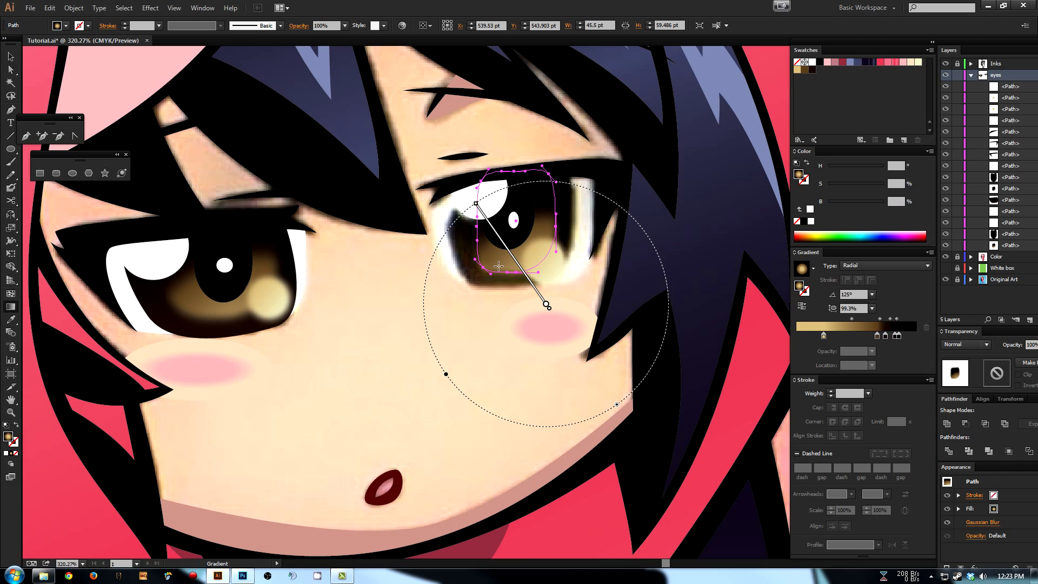
{"action": "left_click", "coordinate": [946, 246]}
{"action": "key", "text": "a"}
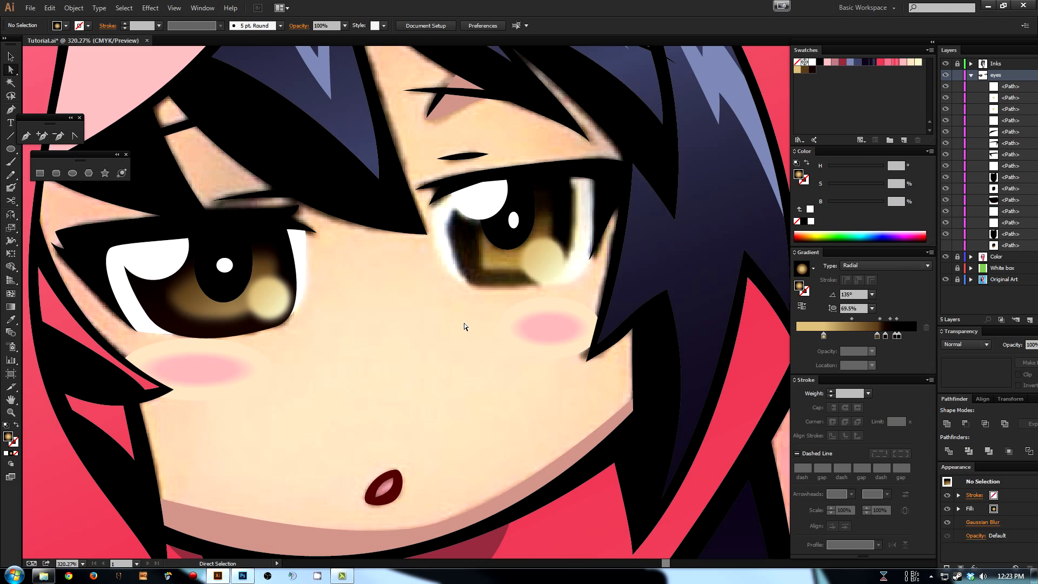
- Sample the golden brown of the original right iris and save it as a new swatch
{"action": "key", "text": "i"}
{"action": "left_click", "coordinate": [494, 270]}
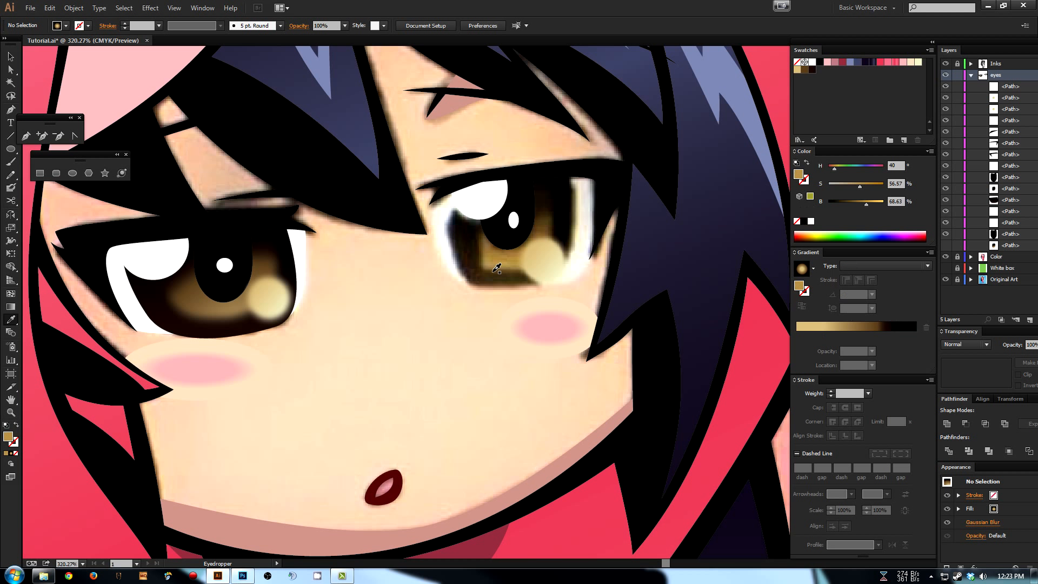
{"action": "left_click", "coordinate": [902, 141]}
{"action": "key", "text": "Return"}
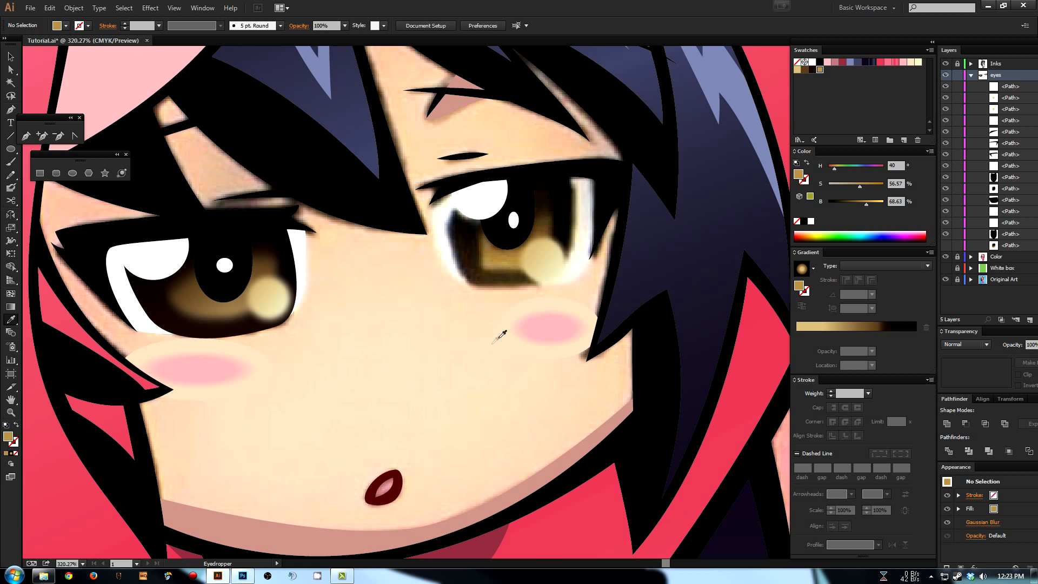
{"action": "left_click", "coordinate": [494, 341]}
{"action": "key", "text": "a"}
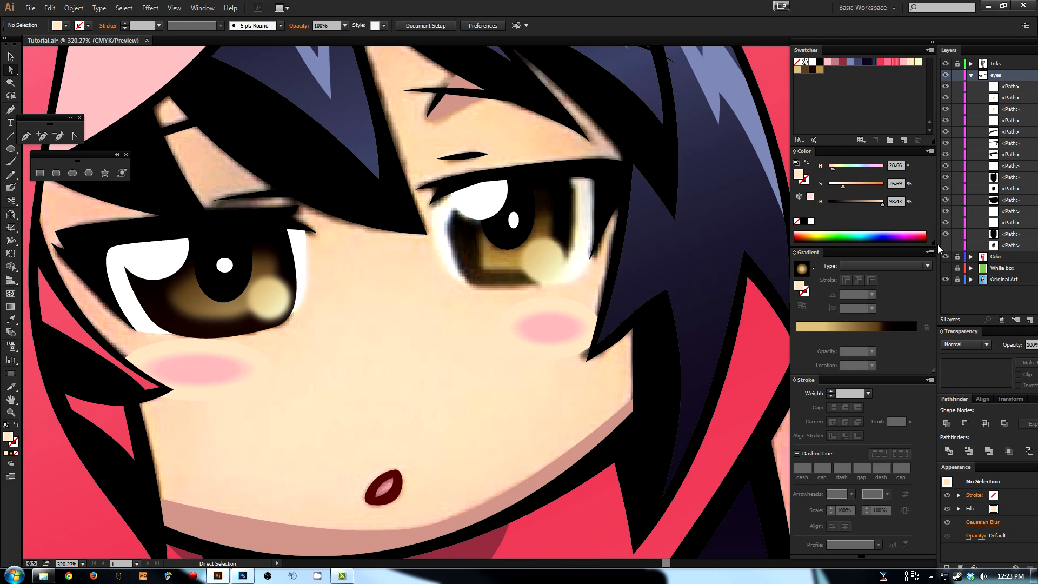
- Apply the new golden brown swatch to the lightest color stop of the right iris's gradient, at 22.53% location
{"action": "left_click", "coordinate": [493, 263]}
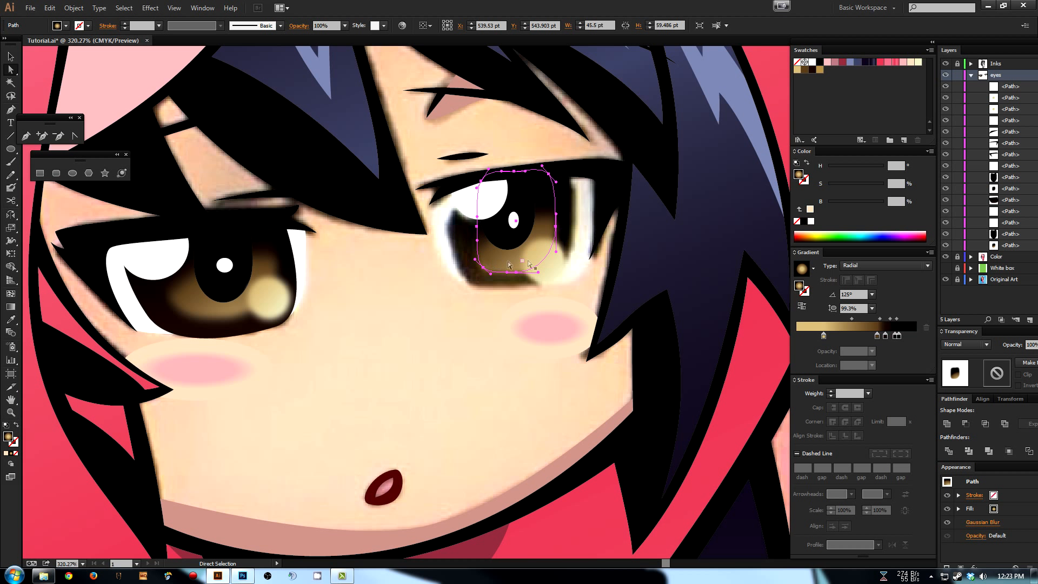
{"action": "left_click", "coordinate": [945, 267]}
{"action": "left_click", "coordinate": [945, 279]}
{"action": "left_click_drag", "start_coordinate": [825, 75], "coordinate": [822, 338]}
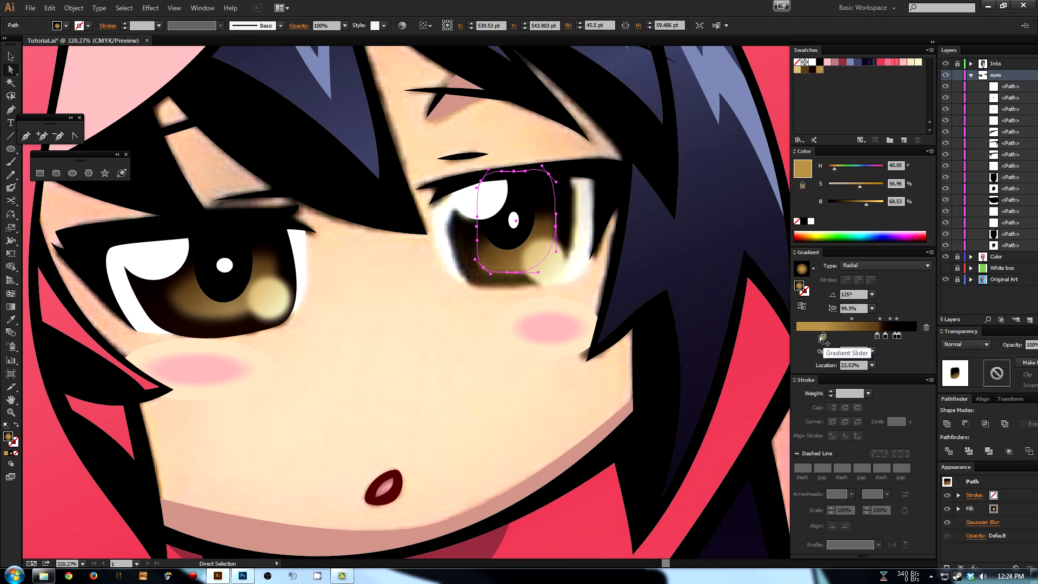
{"action": "left_click", "coordinate": [457, 319]}
{"action": "left_click_drag", "start_coordinate": [565, 292], "coordinate": [560, 314]}
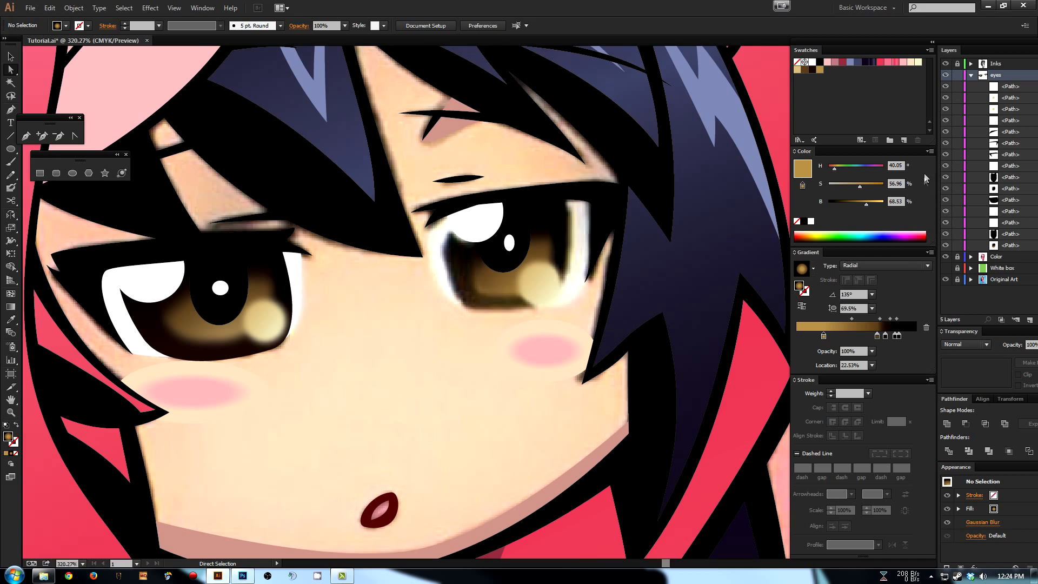
- Hide the Original Art layer to examine the traced eyes on their own, and show the layer again
{"action": "left_click", "coordinate": [946, 280]}
{"action": "left_click_drag", "start_coordinate": [492, 442], "coordinate": [490, 416]}
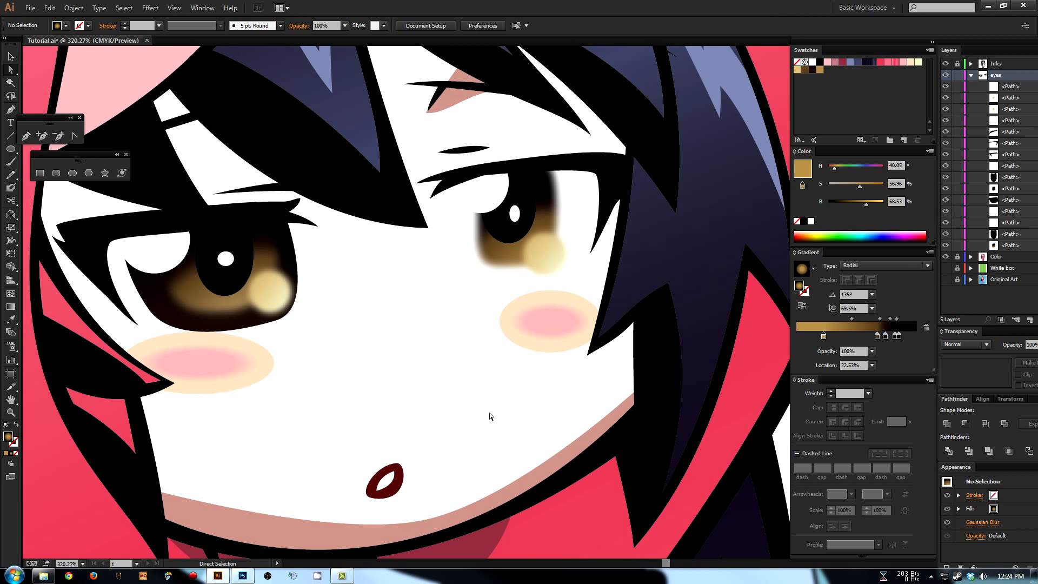
{"action": "scroll", "coordinate": [489, 411], "scroll_direction": "down", "scroll_amount": 2}
{"action": "scroll", "coordinate": [489, 410], "scroll_direction": "up", "scroll_amount": 3}
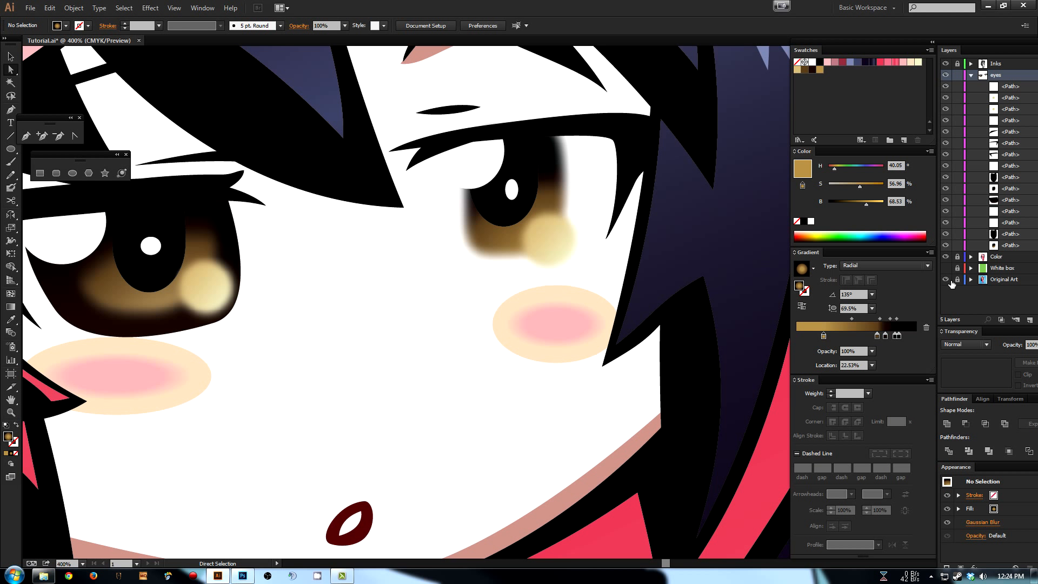
{"action": "left_click", "coordinate": [946, 280]}
- Draw the right eye's dark base as a closed path about 76 by 68 pt, using the left base's fill, and swap it to an outline
{"action": "left_click_drag", "start_coordinate": [257, 263], "coordinate": [274, 266]}
{"action": "left_click", "coordinate": [127, 338]}
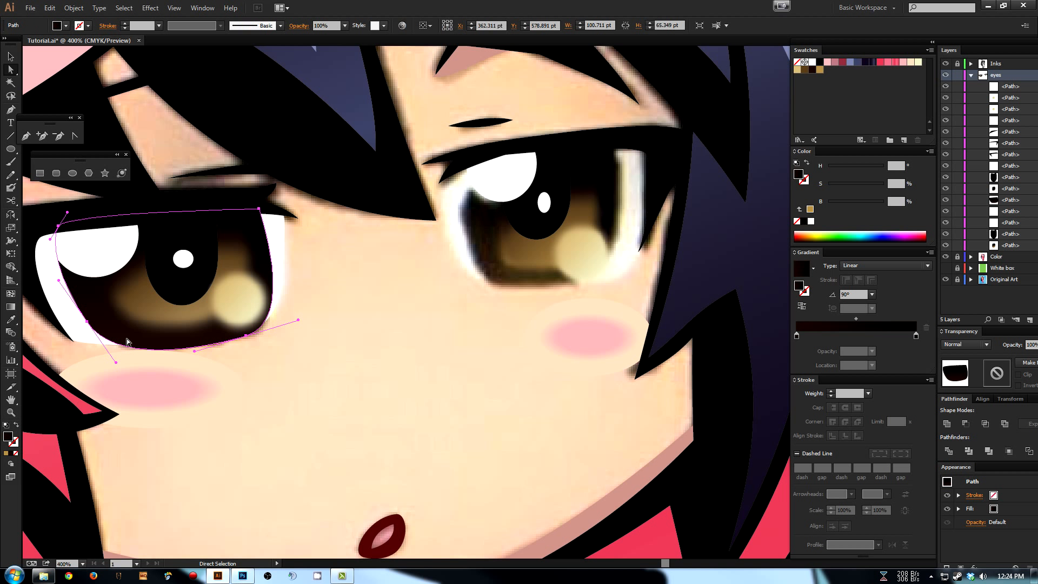
{"action": "scroll", "coordinate": [326, 273], "scroll_direction": "up", "scroll_amount": 1}
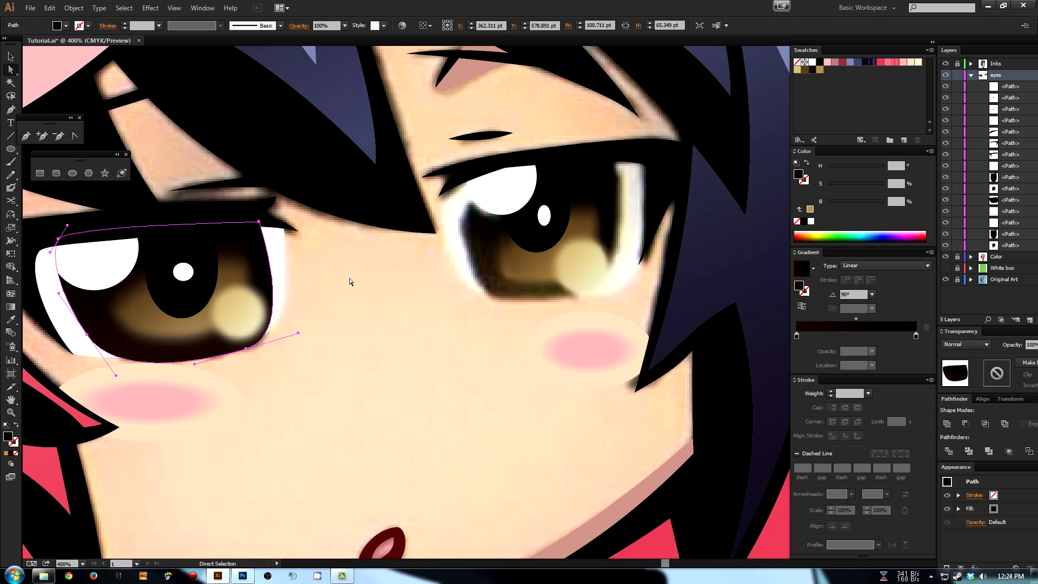
{"action": "left_click_drag", "start_coordinate": [413, 264], "coordinate": [425, 266]}
{"action": "key", "text": "p"}
{"action": "left_click", "coordinate": [468, 184]}
{"action": "mouse_move", "coordinate": [506, 301]}
{"action": "left_mouse_down"}
{"action": "mouse_move", "coordinate": [540, 315]}
{"action": "mouse_move", "coordinate": [523, 308]}
{"action": "left_mouse_up"}
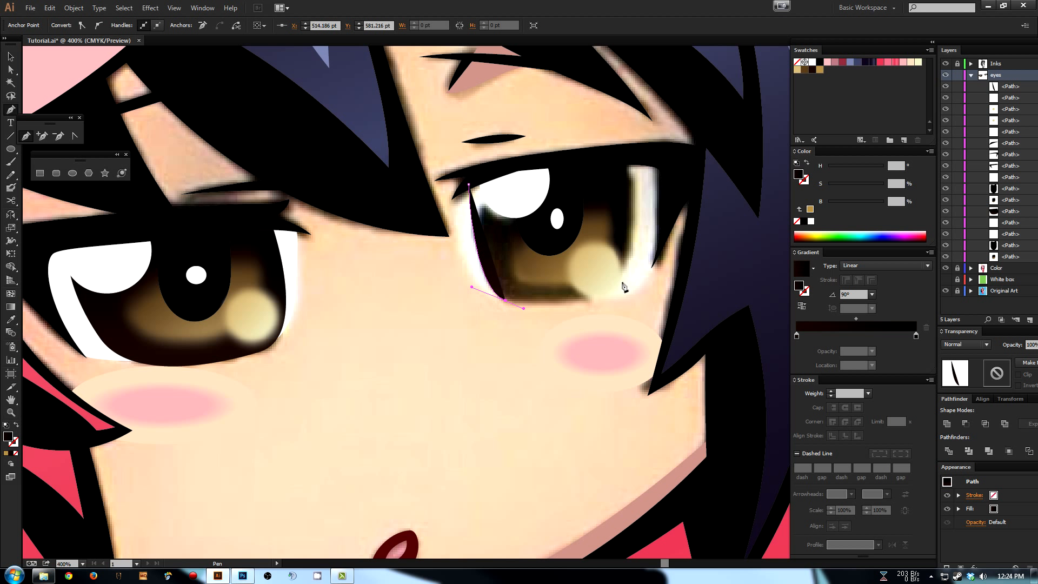
{"action": "left_click_drag", "start_coordinate": [621, 273], "coordinate": [639, 239]}
{"action": "left_click_drag", "start_coordinate": [623, 160], "coordinate": [613, 155]}
{"action": "left_click_drag", "start_coordinate": [468, 185], "coordinate": [449, 213]}
{"action": "key", "text": "v"}
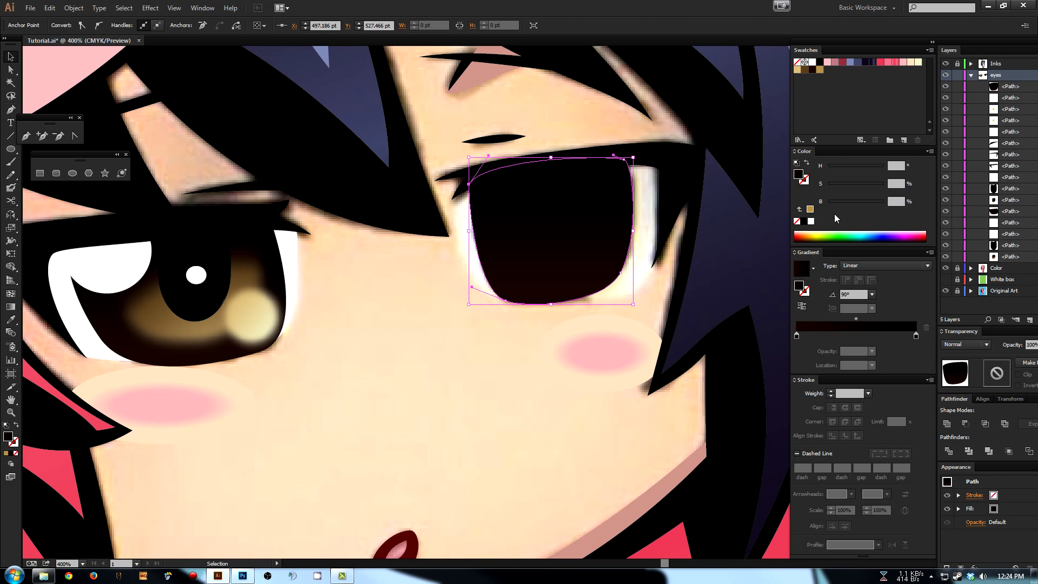
{"action": "key", "text": "shift+x"}
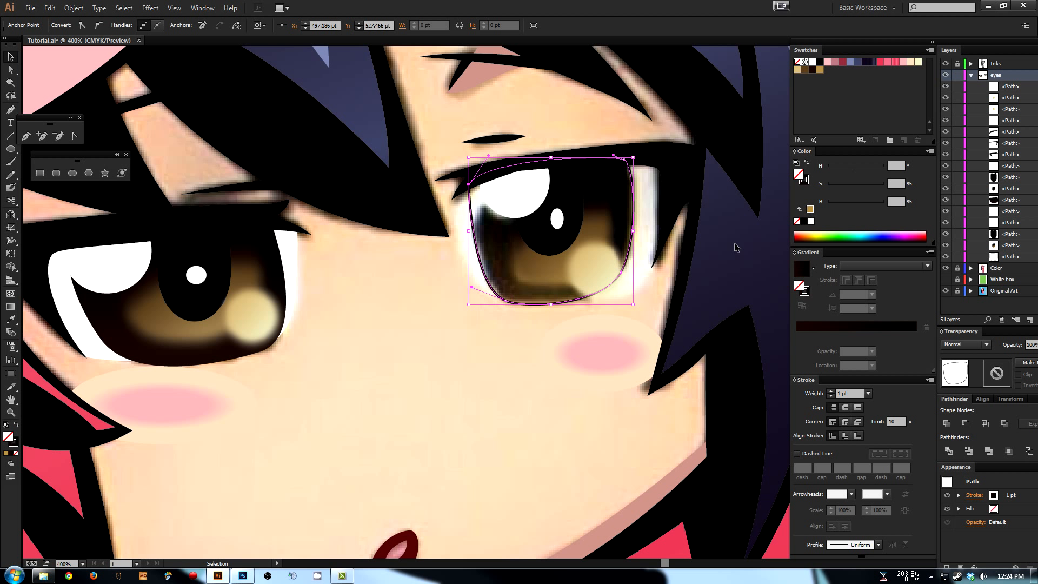
{"action": "left_click", "coordinate": [493, 204]}
{"action": "key", "text": "p"}
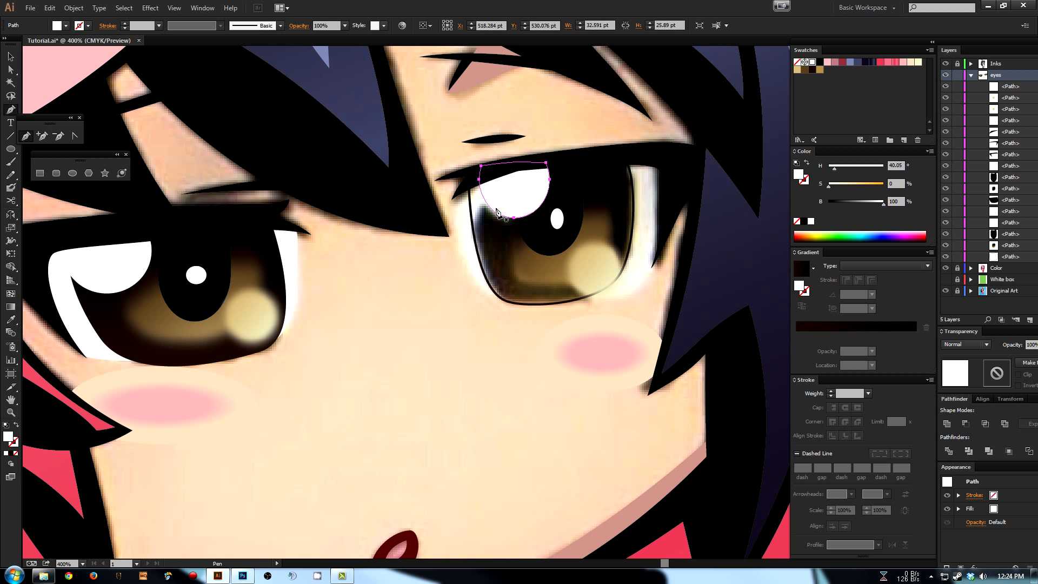
{"action": "key", "text": "a"}
{"action": "left_click", "coordinate": [443, 268]}
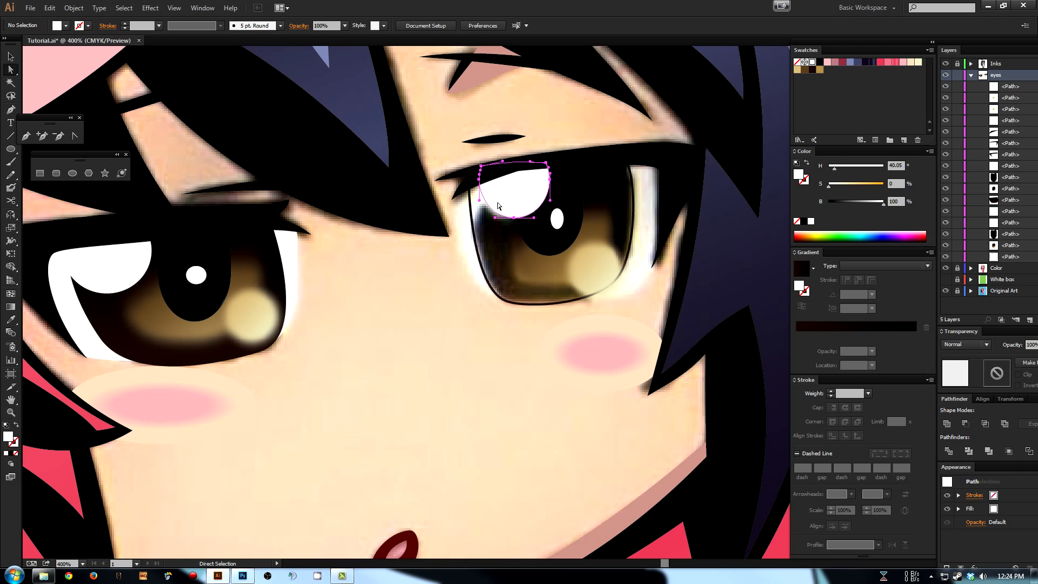
{"action": "left_click", "coordinate": [439, 295]}
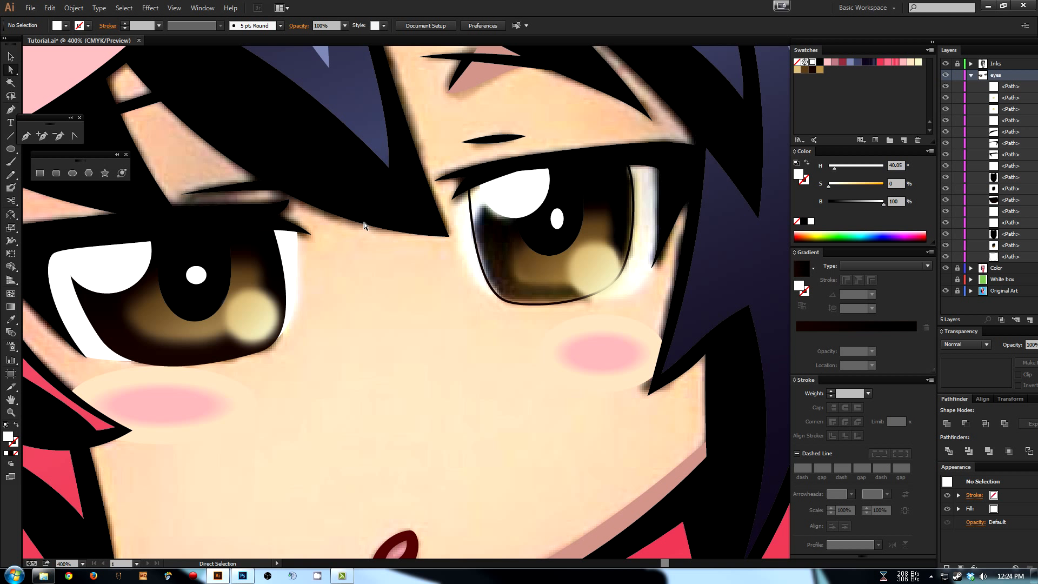
- Turn on Smart Guides and draw a closed white shape extending the right eye's large highlight down the iris's inner edge
{"action": "left_click", "coordinate": [174, 8]}
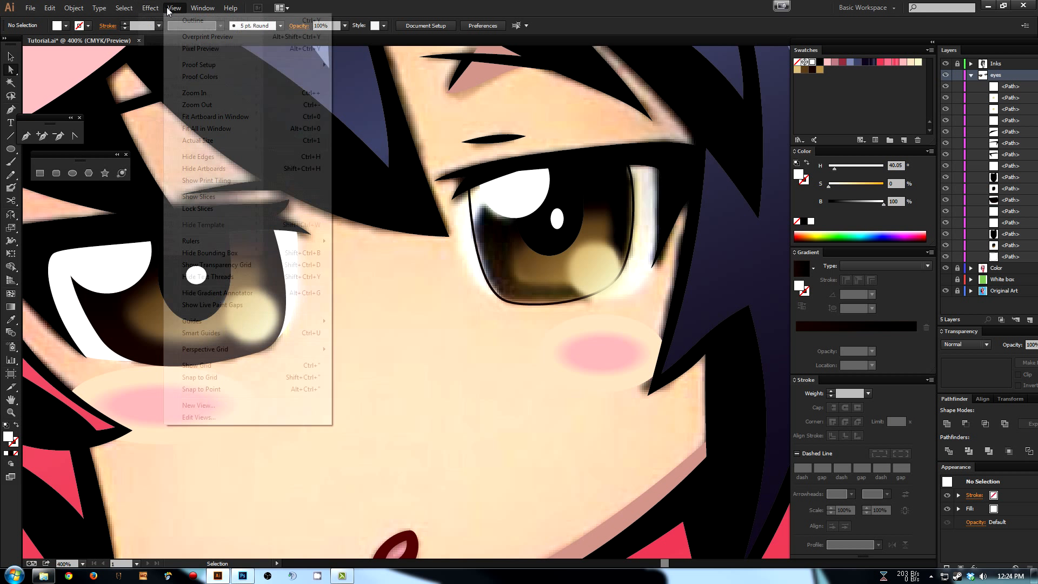
{"action": "left_click", "coordinate": [231, 338]}
{"action": "left_click", "coordinate": [510, 194]}
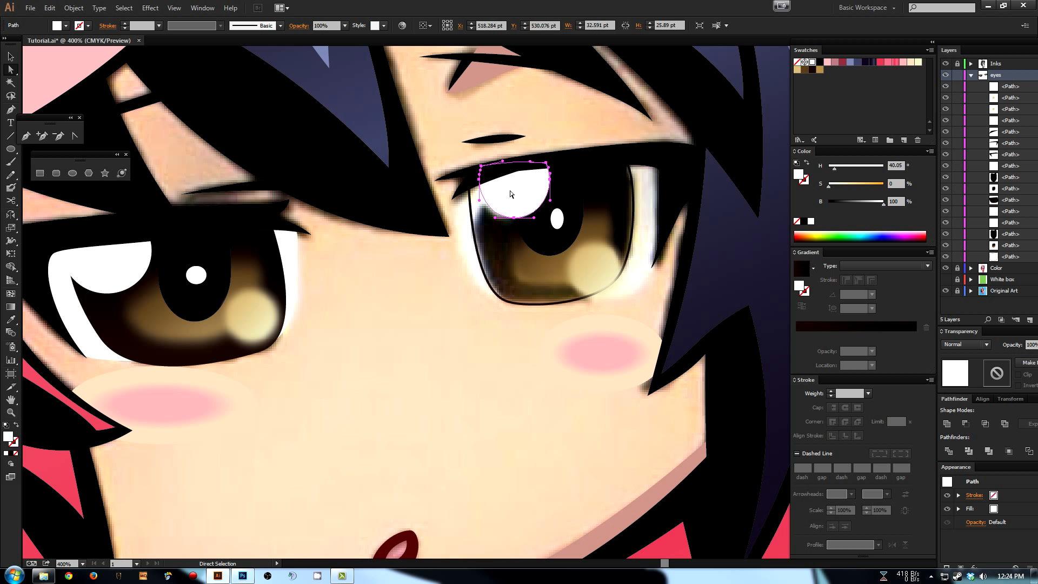
{"action": "key", "text": "p"}
{"action": "left_click", "coordinate": [500, 204]}
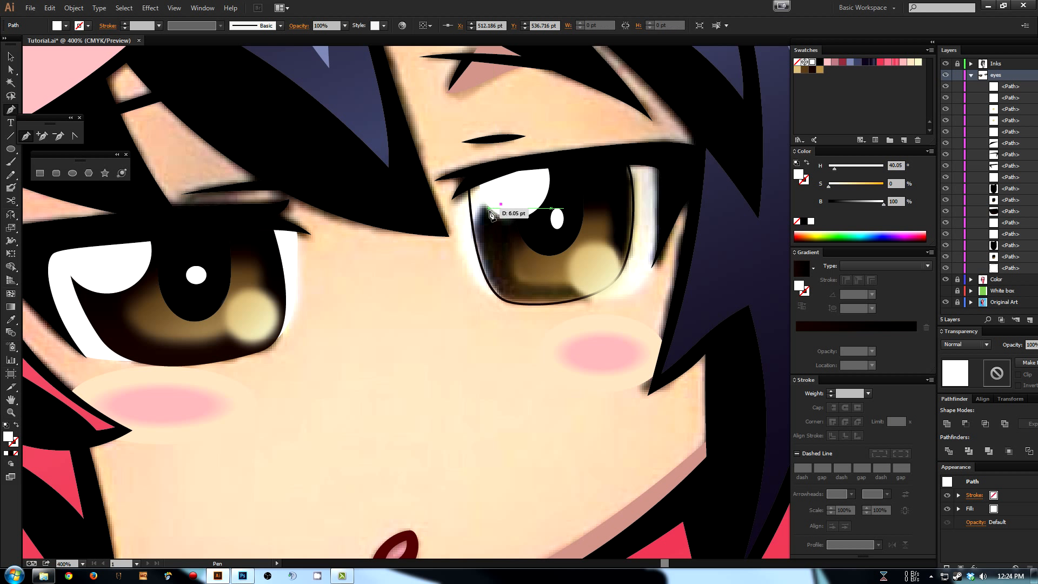
{"action": "left_click_drag", "start_coordinate": [490, 208], "coordinate": [491, 209]}
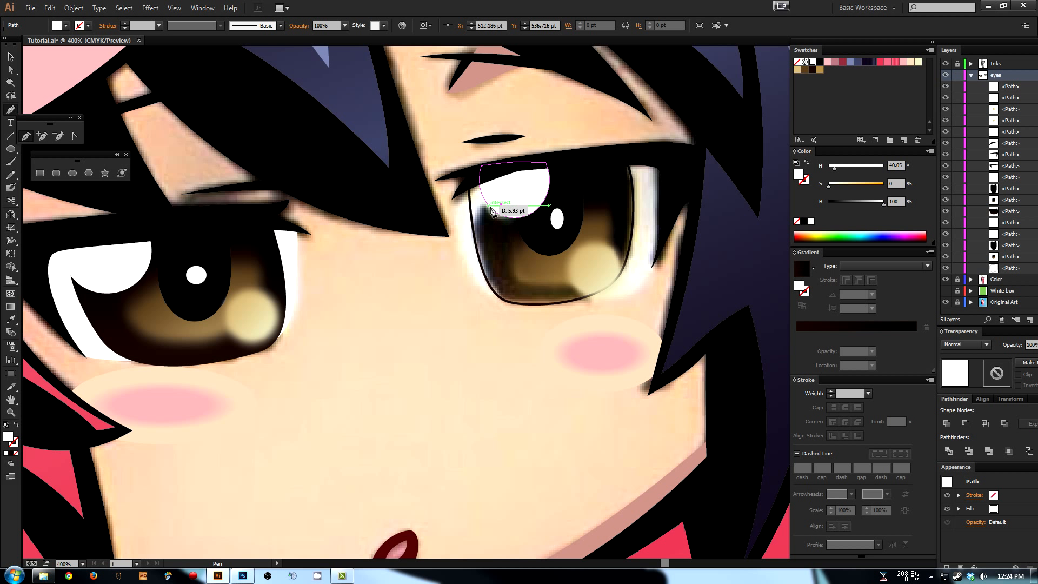
{"action": "left_click", "coordinate": [490, 208]}
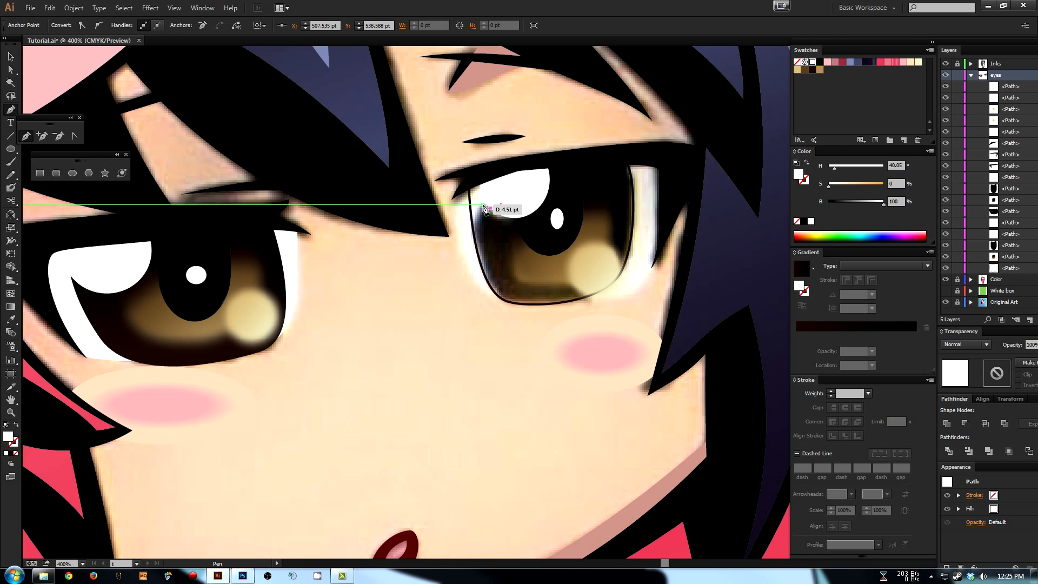
{"action": "left_click_drag", "start_coordinate": [483, 205], "coordinate": [478, 205]}
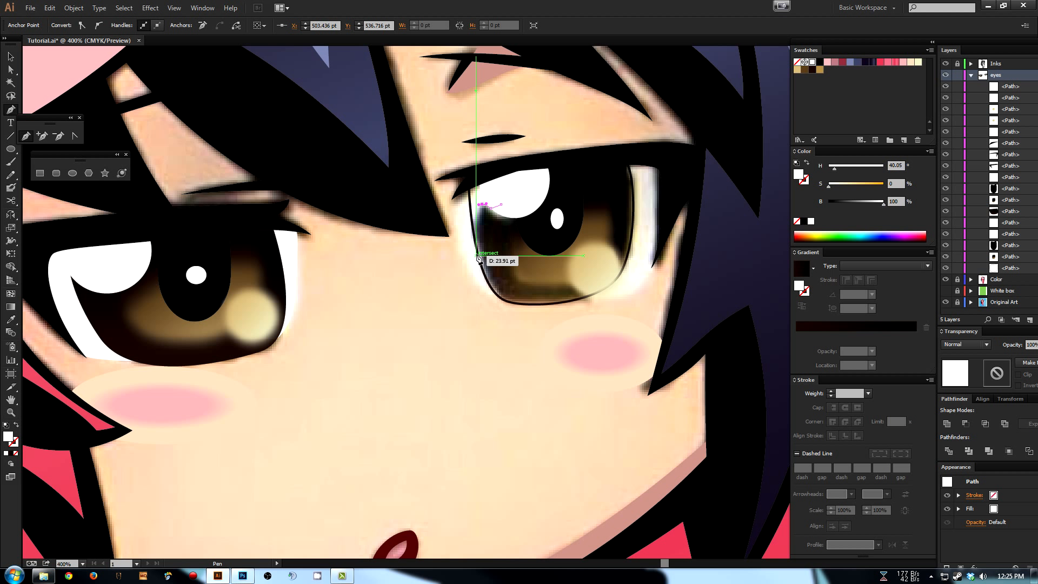
{"action": "left_click_drag", "start_coordinate": [475, 255], "coordinate": [462, 229]}
{"action": "left_click_drag", "start_coordinate": [468, 185], "coordinate": [479, 177]}
{"action": "left_click", "coordinate": [501, 203]}
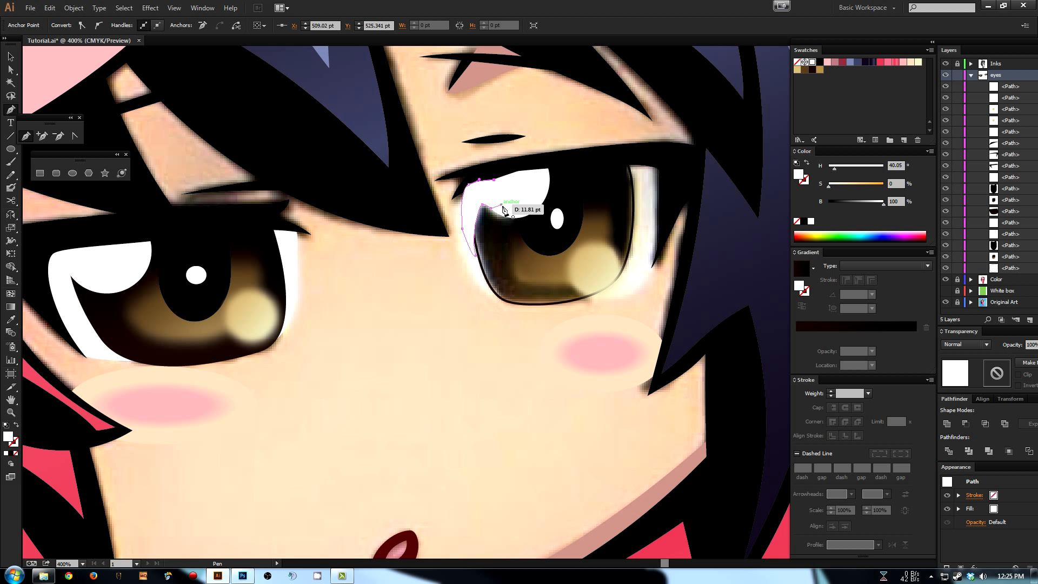
{"action": "key", "text": "v"}
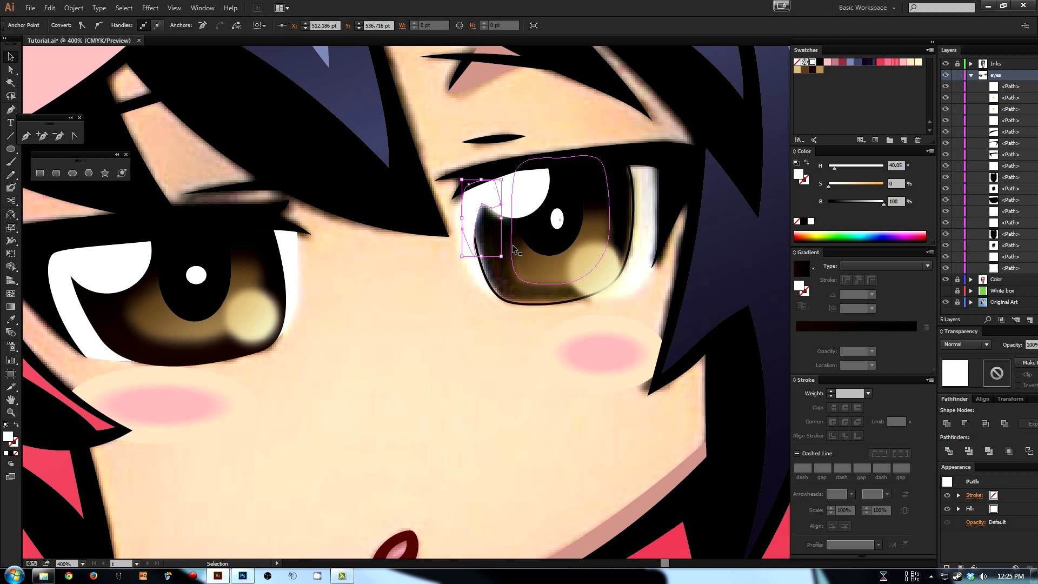
{"action": "key", "text": "ctrl+shift+a"}
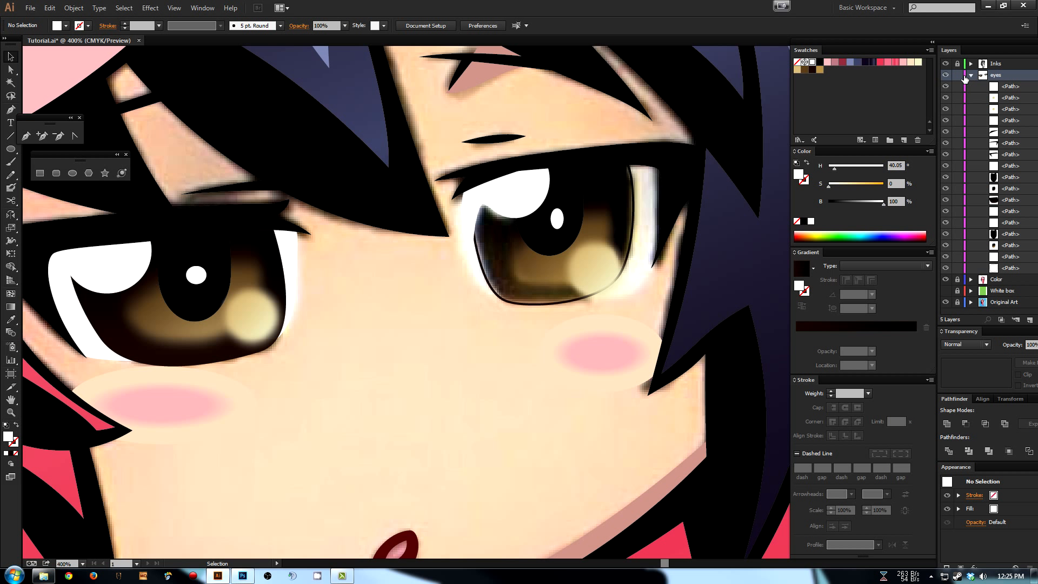
- Swap the right eye's base outline back to its dark gradient fill and place it behind the other eye shapes
{"action": "left_click", "coordinate": [541, 281]}
{"action": "left_click", "coordinate": [501, 367]}
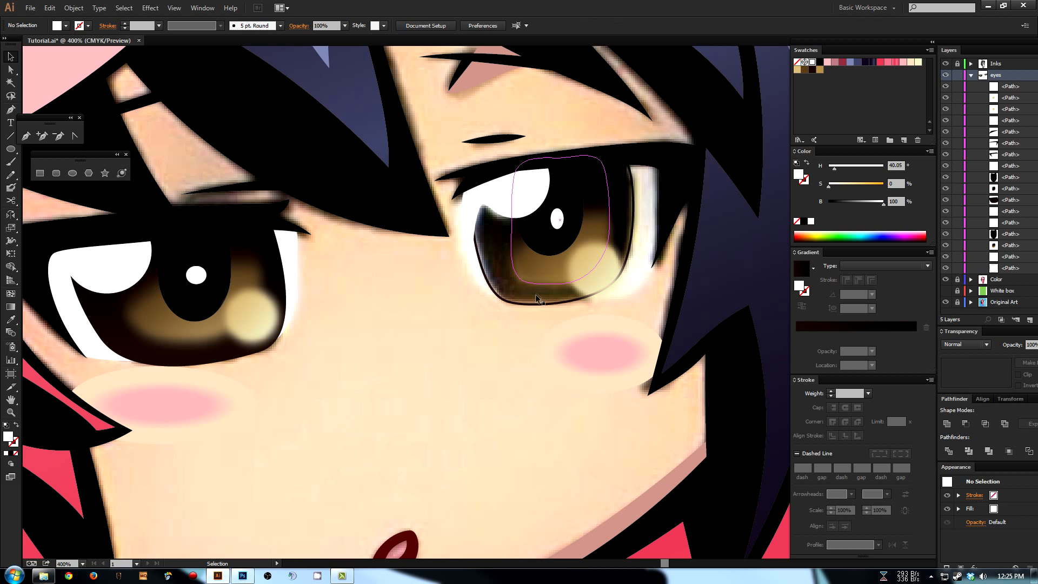
{"action": "left_click", "coordinate": [525, 304]}
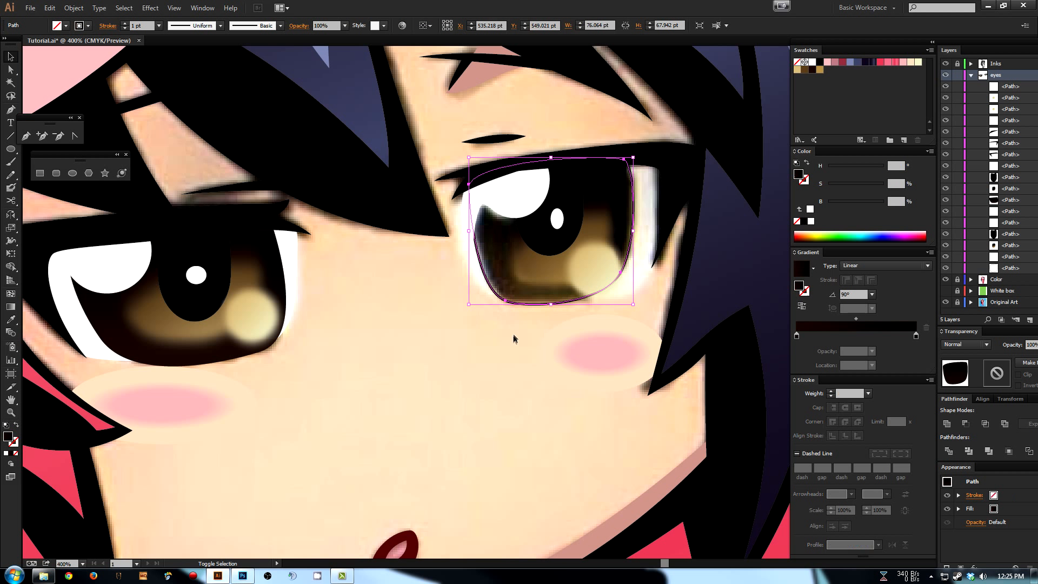
{"action": "key", "text": "shift+x"}
{"action": "left_click", "coordinate": [507, 344]}
- Smooth the new white highlight extension by lengthening the curve handle at its peak beside the iris
{"action": "key", "text": "z"}
{"action": "left_click_drag", "start_coordinate": [436, 172], "coordinate": [557, 315]}
{"action": "left_click_drag", "start_coordinate": [544, 262], "coordinate": [543, 301]}
{"action": "key", "text": "a"}
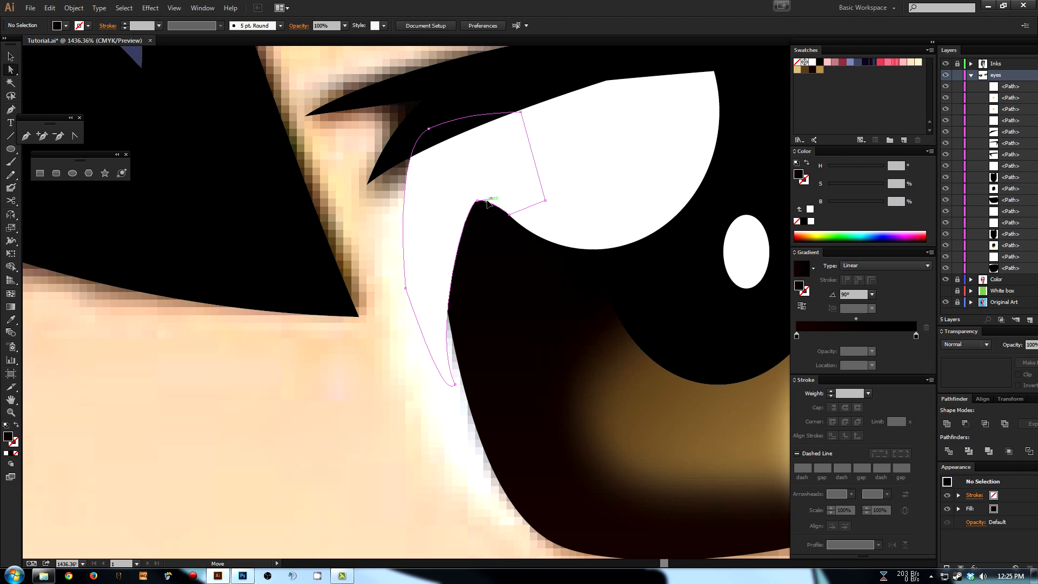
{"action": "left_click", "coordinate": [428, 129]}
{"action": "left_click", "coordinate": [478, 201]}
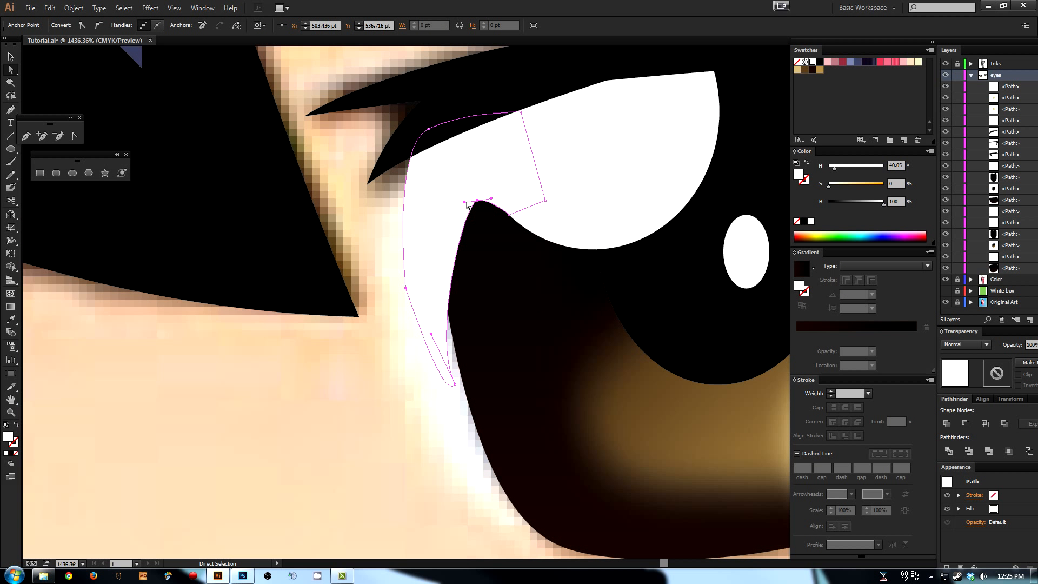
{"action": "left_click_drag", "start_coordinate": [465, 204], "coordinate": [455, 205]}
{"action": "left_click", "coordinate": [425, 405]}
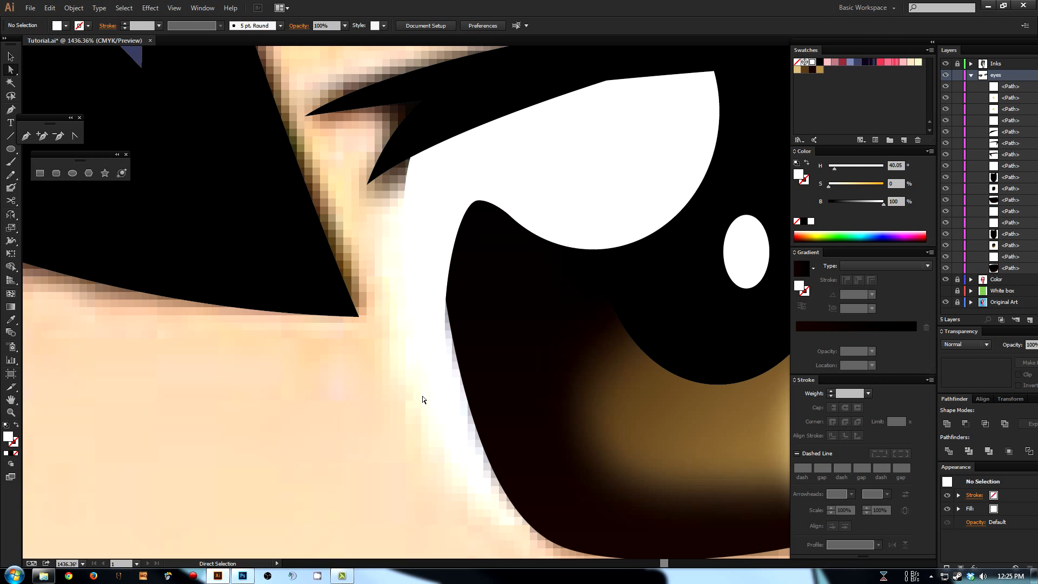
- Start a white-filled Pen path for the white of the right eye, curving down its inner edge from the upper lash
{"action": "key", "text": "ctrl+minus"}
{"action": "key", "text": "ctrl+minus"}
{"action": "key", "text": "ctrl+minus"}
{"action": "key", "text": "space"}
{"action": "left_click_drag", "start_coordinate": [478, 313], "coordinate": [332, 308]}
{"action": "key", "text": "p"}
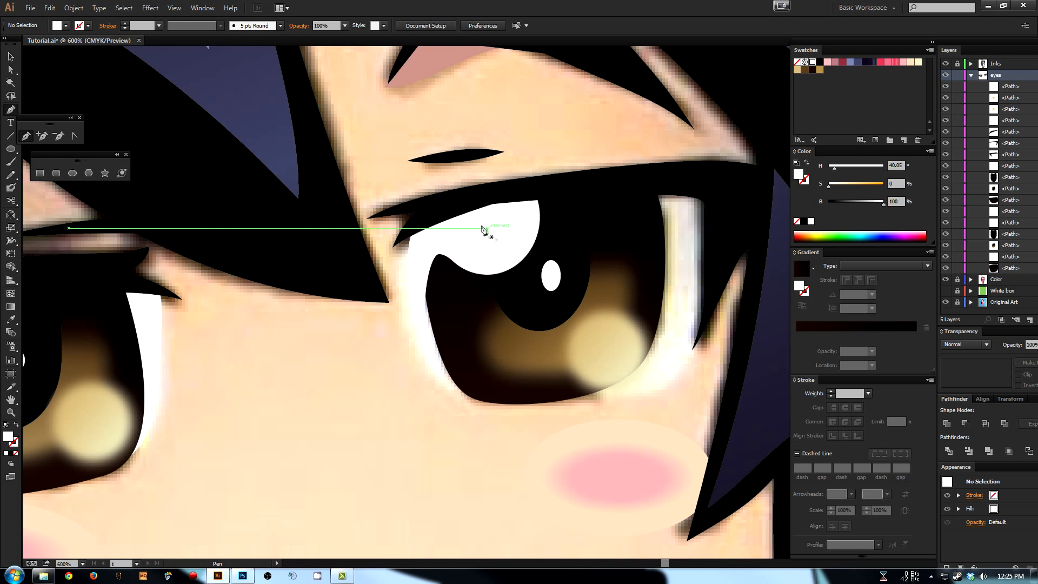
{"action": "left_click", "coordinate": [409, 227]}
{"action": "left_click", "coordinate": [393, 290]}
{"action": "left_click", "coordinate": [411, 328]}
{"action": "left_click", "coordinate": [430, 367]}
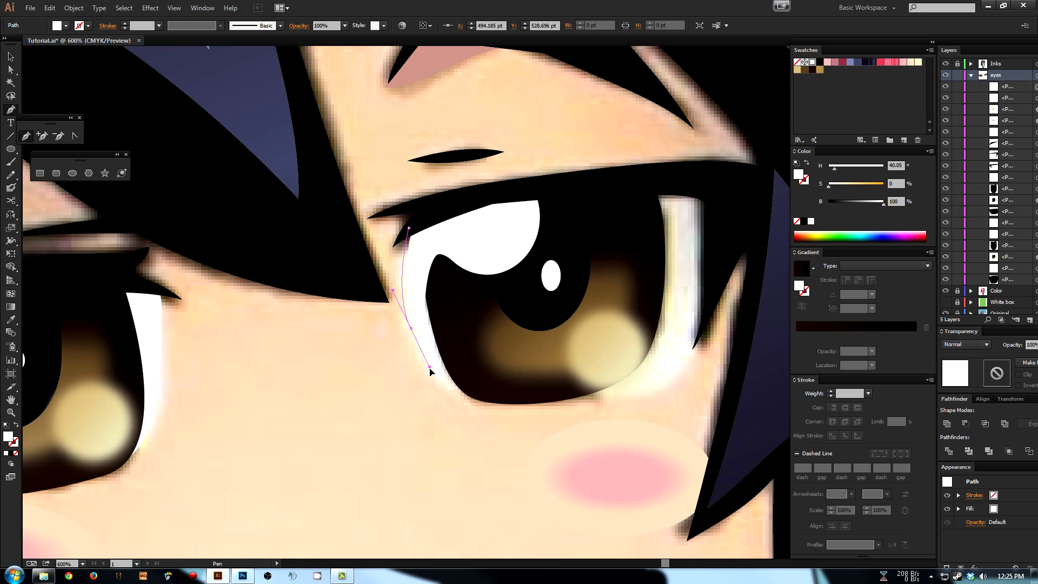
{"action": "left_click_drag", "start_coordinate": [517, 396], "coordinate": [722, 358]}
{"action": "key", "text": "ctrl+z"}
{"action": "key", "text": "ctrl+z"}
{"action": "key", "text": "ctrl+z"}
- Continue the white eye shape along the lower edge, outer corner and beneath the upper lash, and close the path
{"action": "left_click_drag", "start_coordinate": [514, 404], "coordinate": [578, 400]}
{"action": "left_click_drag", "start_coordinate": [587, 401], "coordinate": [588, 399]}
{"action": "left_click_drag", "start_coordinate": [695, 347], "coordinate": [727, 283]}
{"action": "left_click", "coordinate": [732, 232]}
{"action": "left_click_drag", "start_coordinate": [671, 181], "coordinate": [633, 187]}
{"action": "left_click_drag", "start_coordinate": [456, 208], "coordinate": [431, 215]}
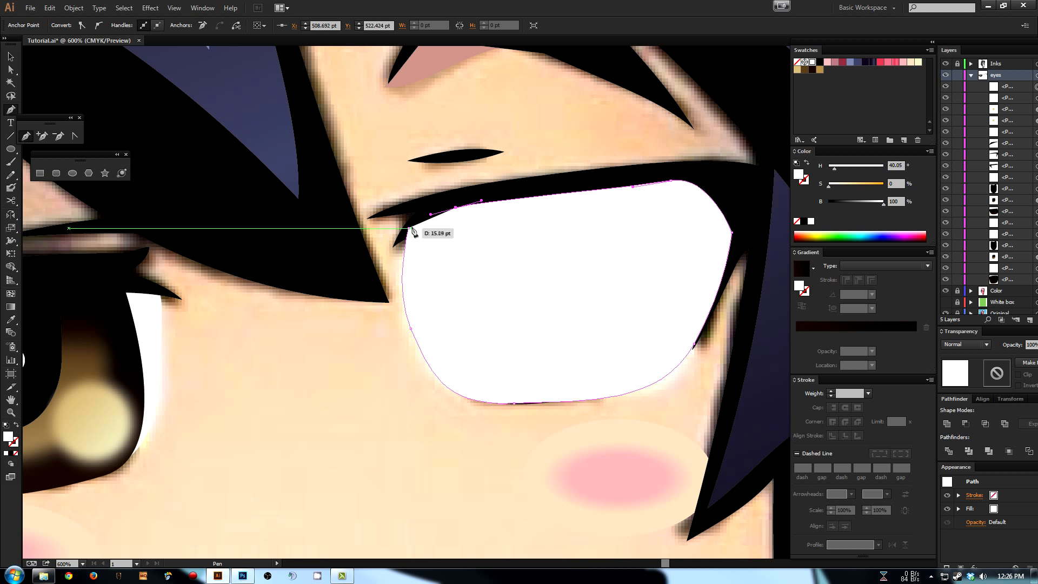
{"action": "left_click", "coordinate": [408, 228]}
{"action": "key", "text": "v"}
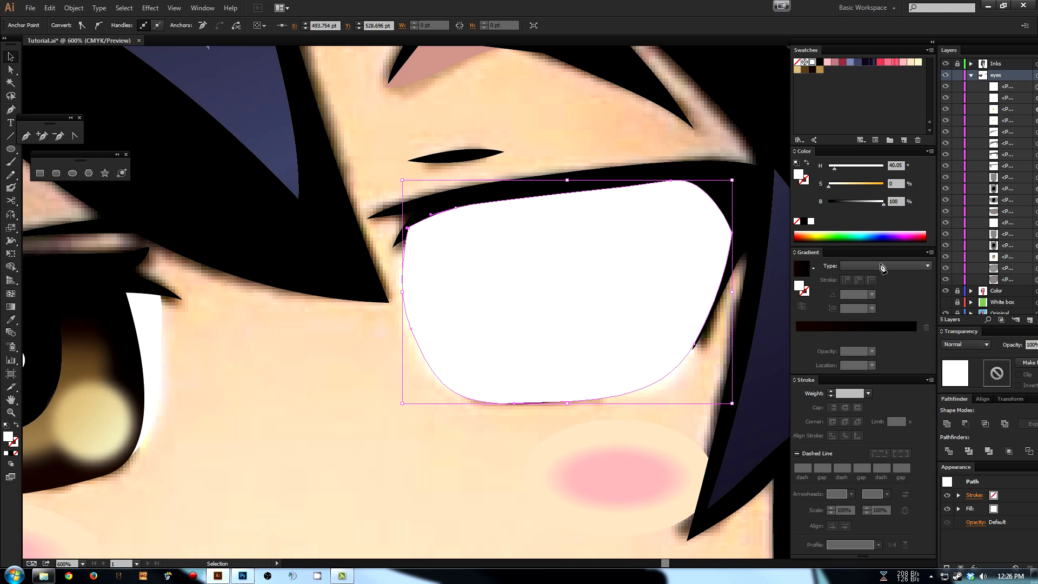
- Send the white eye shape to the back, behind all other eye shapes
{"action": "key", "text": "ctrl+shift+bracketleft"}
{"action": "key", "text": "a"}
{"action": "left_click", "coordinate": [507, 482]}
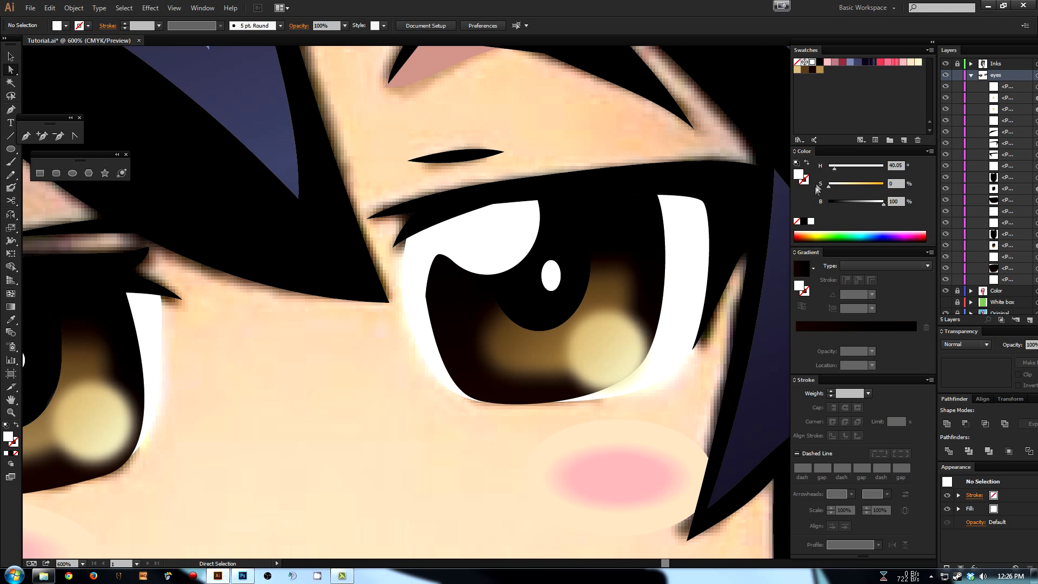
{"action": "left_click", "coordinate": [610, 354]}
{"action": "left_click_drag", "start_coordinate": [612, 355], "coordinate": [618, 361]}
{"action": "key", "text": "v"}
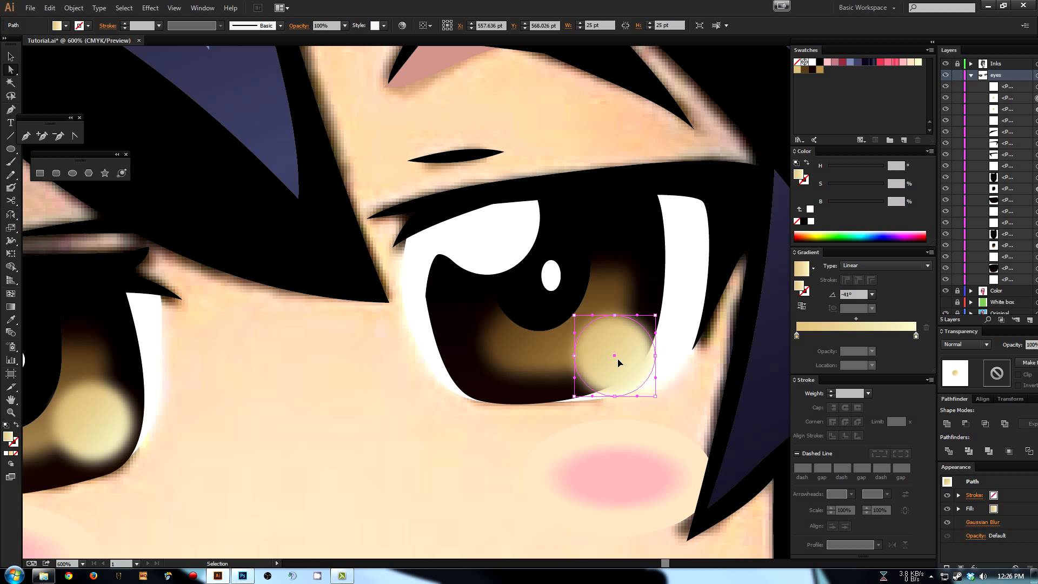
{"action": "key", "text": "ctrl+z"}
- Reduce the Gaussian Blur radius of the right eye's round cream highlight to 3.7 pixels, with the preview on
{"action": "key", "text": "a"}
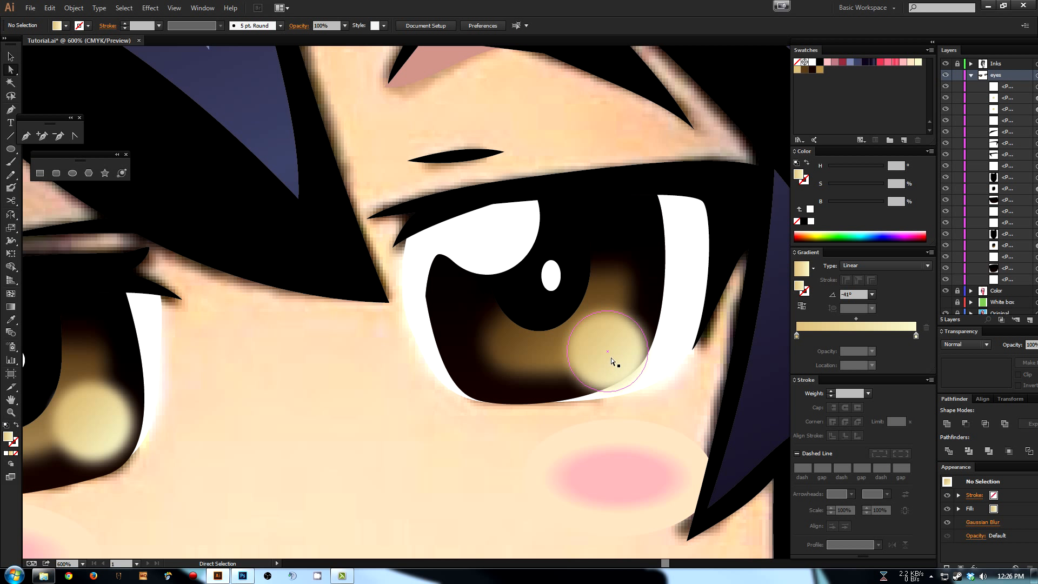
{"action": "left_click", "coordinate": [982, 522]}
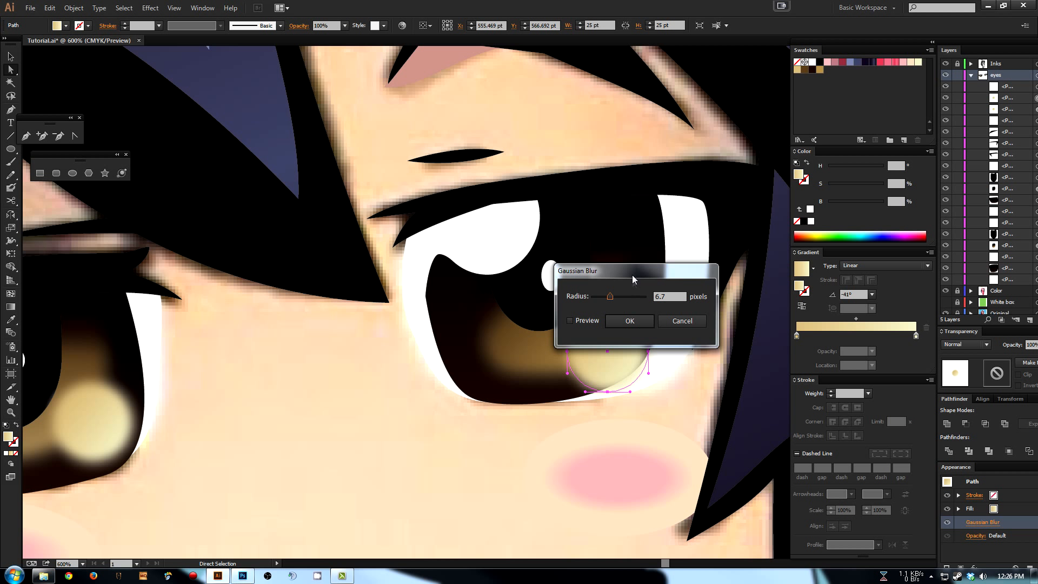
{"action": "left_click_drag", "start_coordinate": [637, 269], "coordinate": [813, 341]}
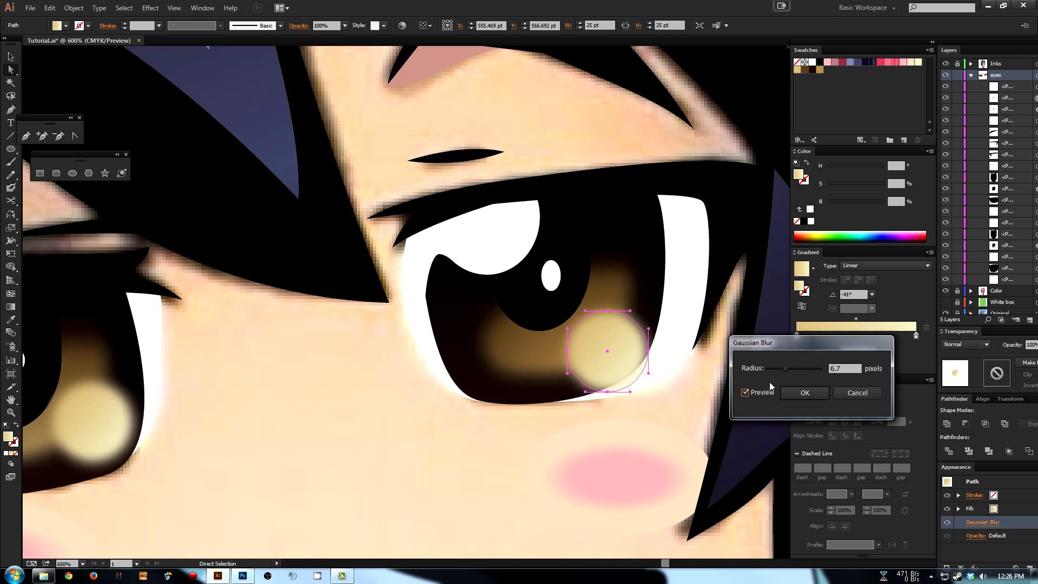
{"action": "left_click_drag", "start_coordinate": [785, 372], "coordinate": [778, 372]}
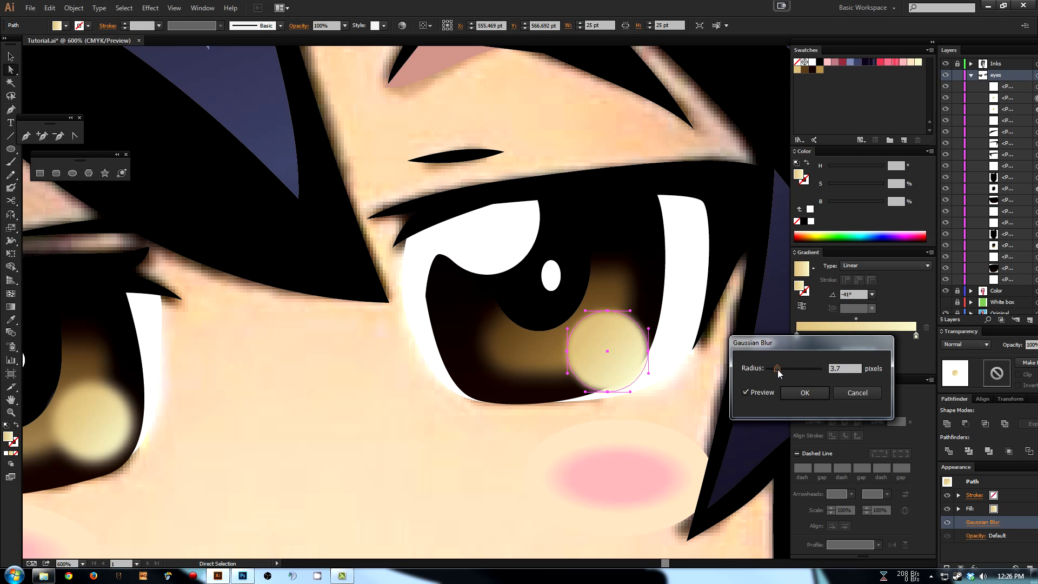
{"action": "left_click", "coordinate": [802, 392]}
{"action": "left_click", "coordinate": [608, 505]}
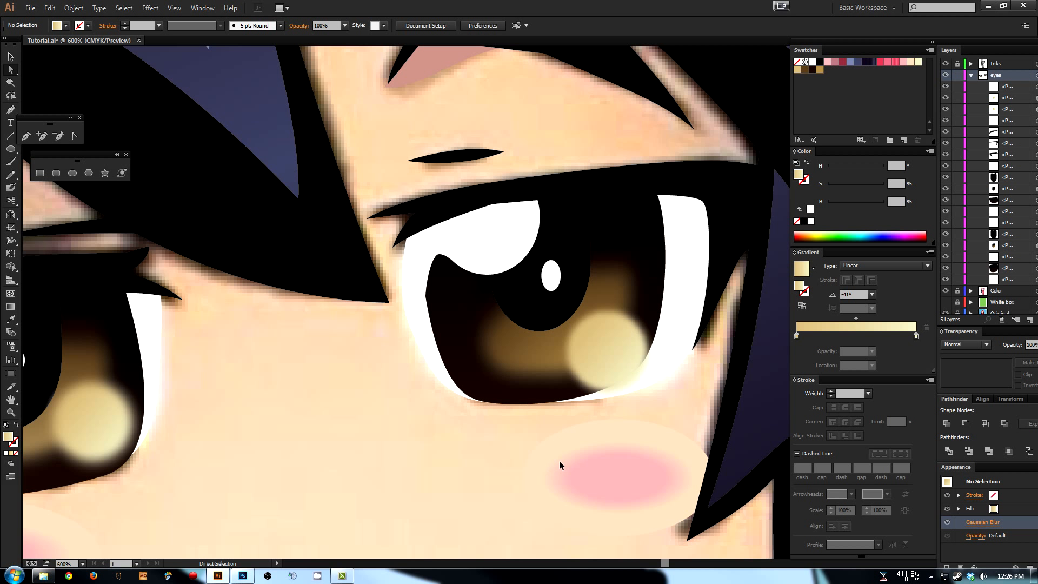
- Collapse the contents of the eyes layer and hide the Original Art layer
{"action": "key", "text": "ctrl+minus"}
{"action": "key", "text": "ctrl+minus"}
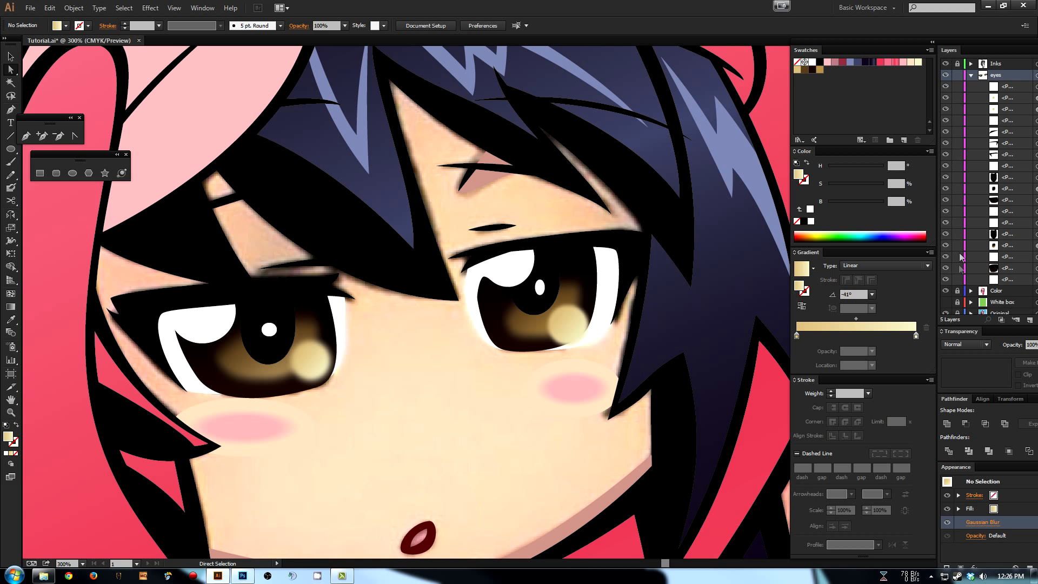
{"action": "left_click", "coordinate": [971, 75]}
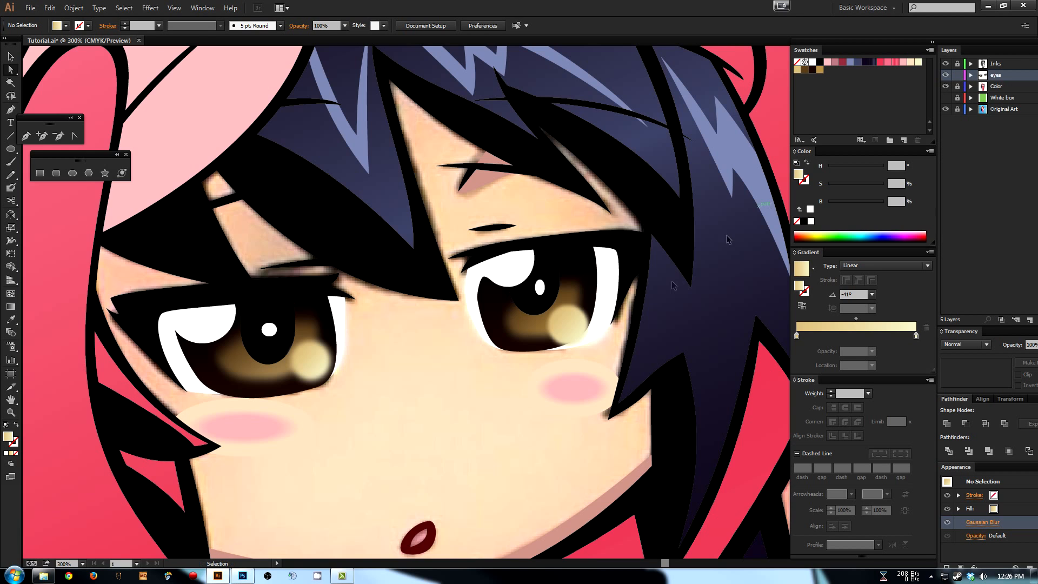
{"action": "key", "text": "ctrl+minus"}
{"action": "key", "text": "ctrl+minus"}
{"action": "key", "text": "ctrl+minus"}
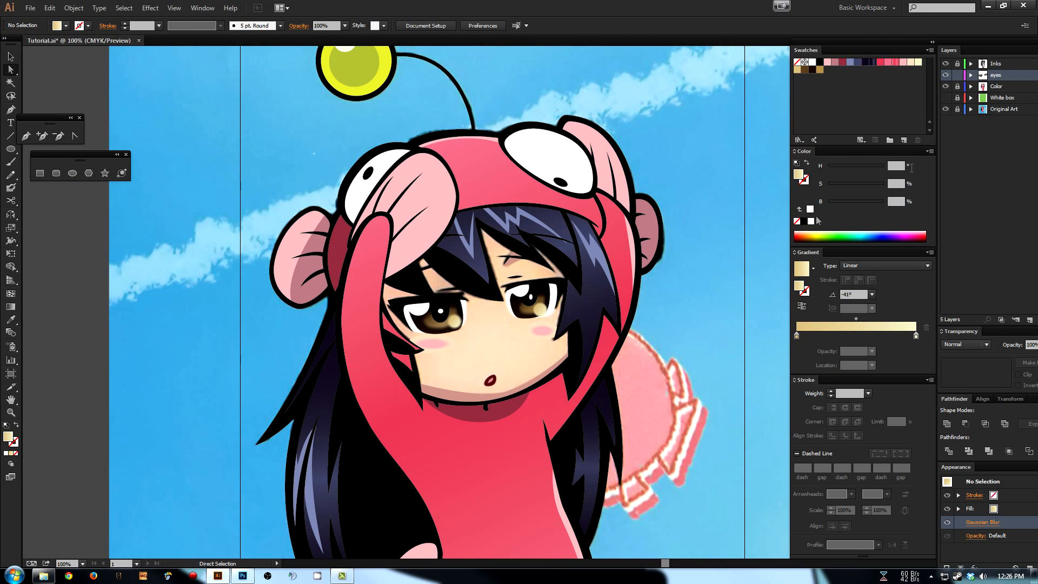
{"action": "left_click", "coordinate": [946, 109]}
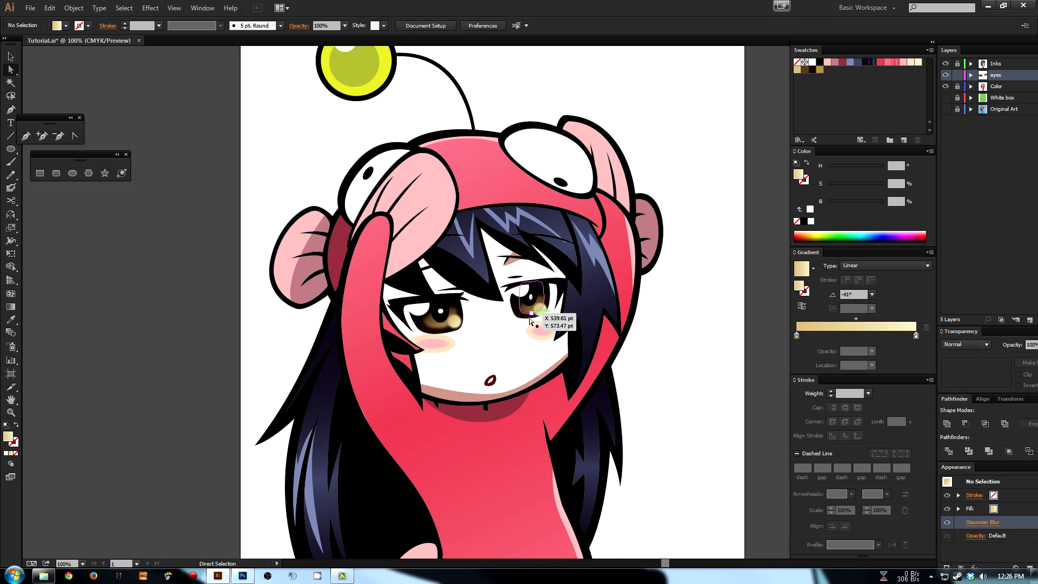
{"action": "key", "text": "ctrl+plus"}
{"action": "key", "text": "ctrl+minus"}
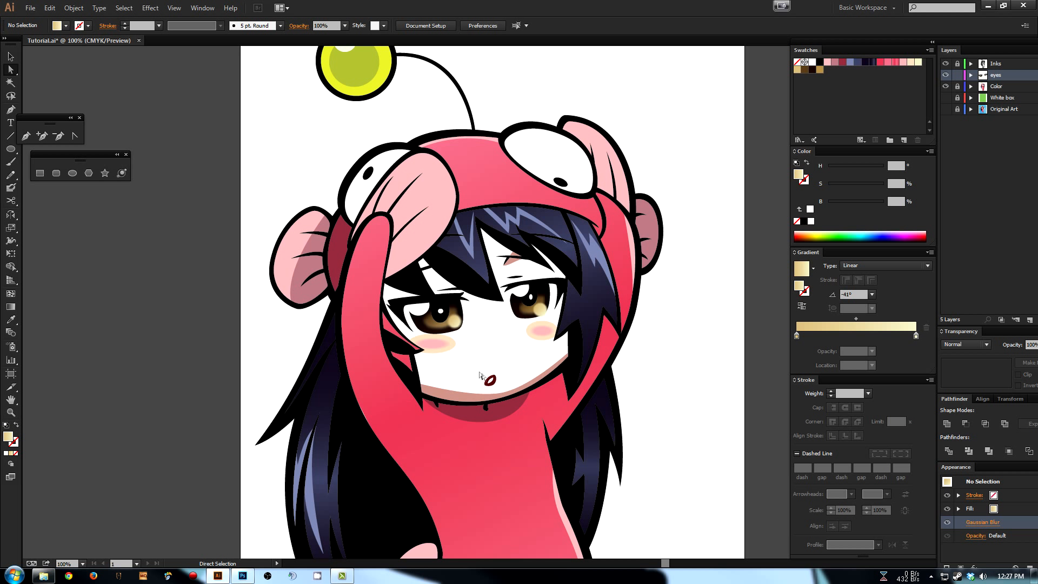
- Set the fill to the light cream skin swatch for the Pen tool, lock the eyes layer, and make the unlocked Color layer active
{"action": "left_click", "coordinate": [910, 63]}
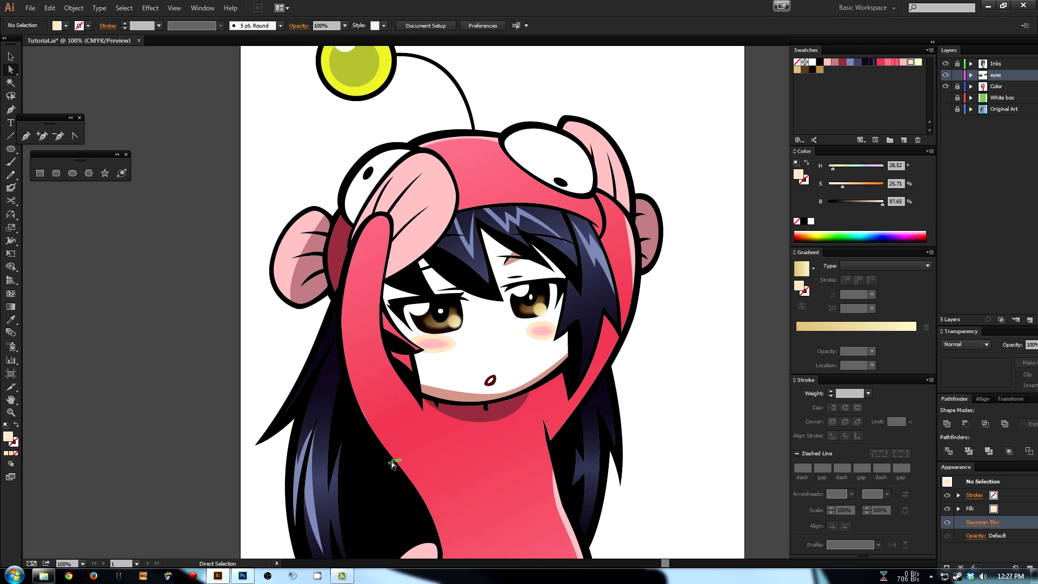
{"action": "key", "text": "p"}
{"action": "left_click", "coordinate": [956, 74]}
{"action": "left_click", "coordinate": [974, 87]}
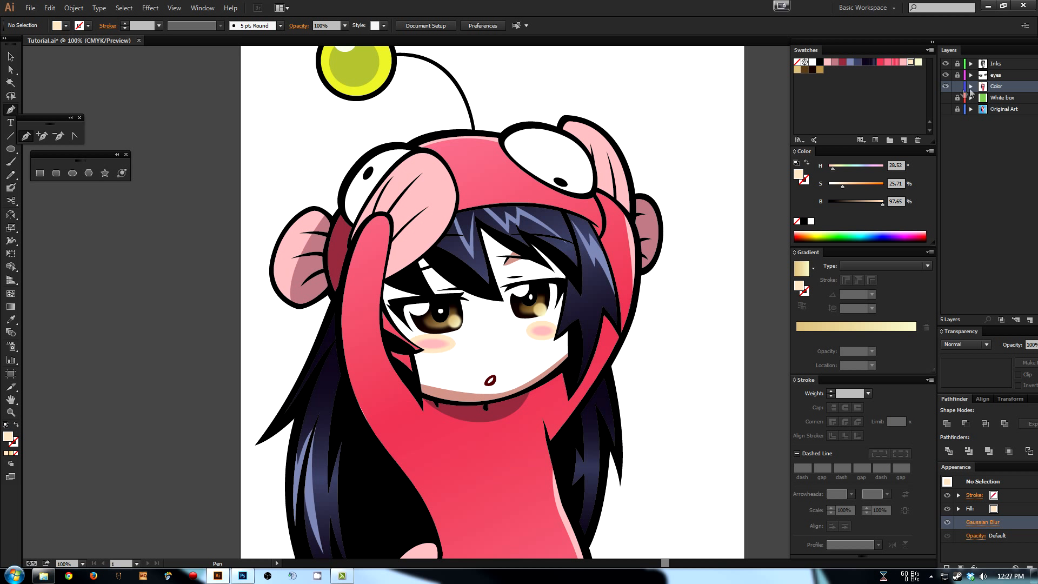
- Draw a closed cream skin shape with the Pen covering the whole face, from the chin around the cheeks and up under the hood
{"action": "left_click", "coordinate": [449, 402]}
{"action": "left_click_drag", "start_coordinate": [590, 353], "coordinate": [612, 302]}
{"action": "left_click", "coordinate": [580, 241]}
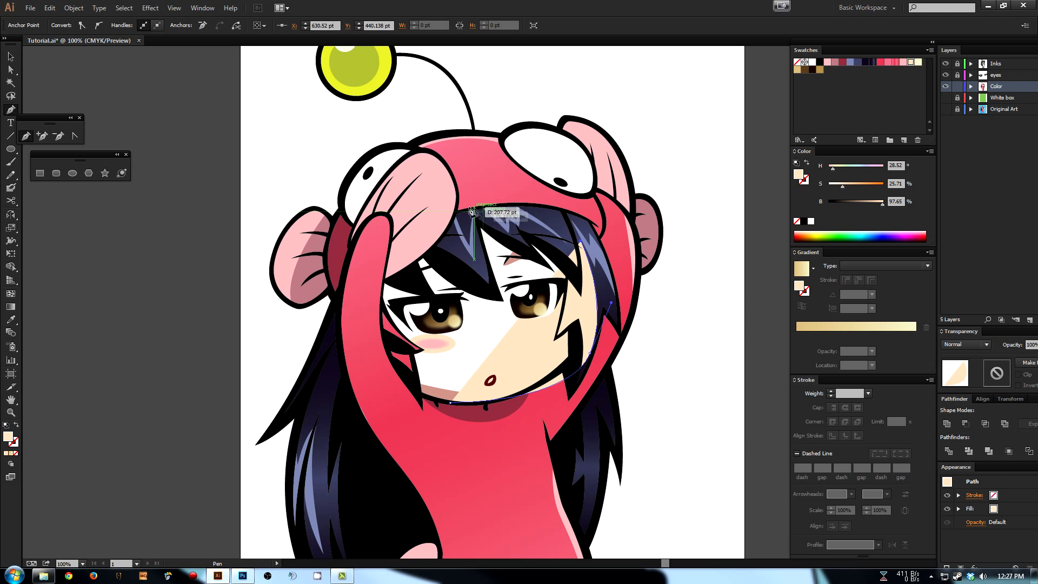
{"action": "left_click", "coordinate": [476, 213]}
{"action": "left_click", "coordinate": [373, 262]}
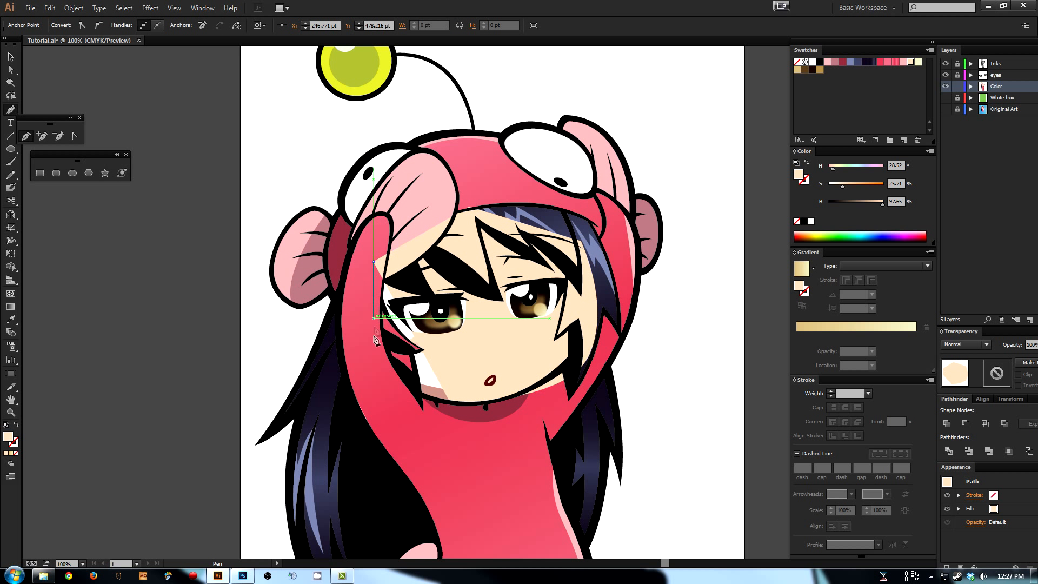
{"action": "left_click", "coordinate": [374, 319]}
{"action": "left_click", "coordinate": [411, 398]}
{"action": "left_click_drag", "start_coordinate": [450, 403], "coordinate": [474, 413]}
- Send the cream face shape behind the hair, blush and shading on the Color layer, and deselect it
{"action": "key", "text": "ctrl+bracketleft"}
{"action": "key", "text": "ctrl+bracketleft"}
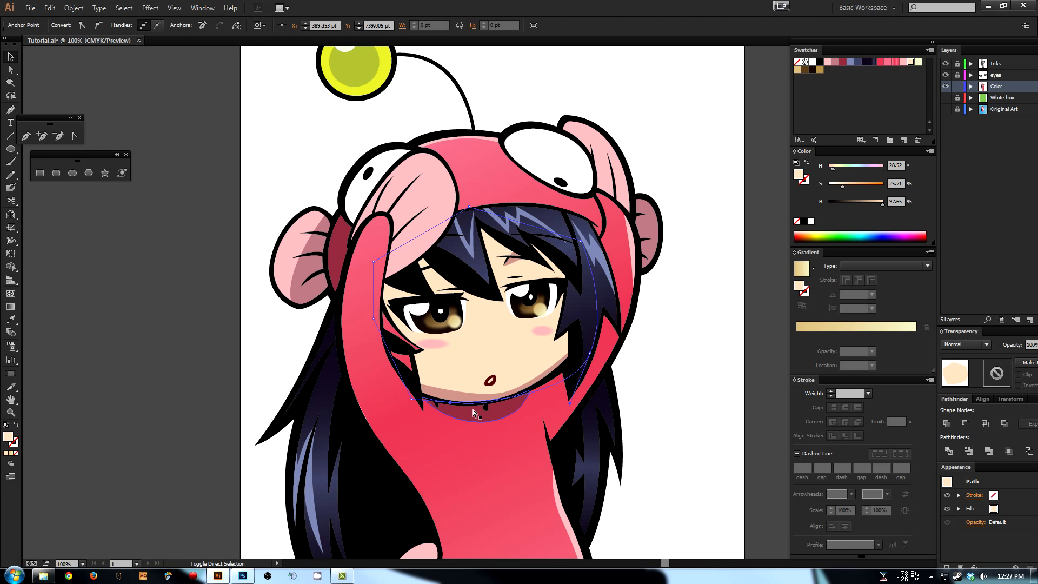
{"action": "key", "text": "a"}
{"action": "left_click", "coordinate": [213, 234]}
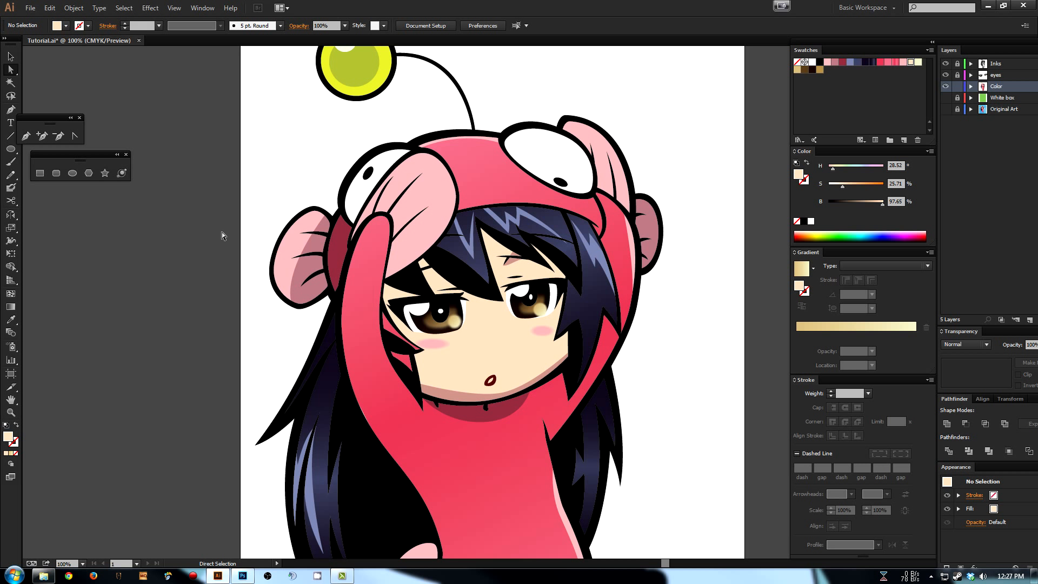
- Examine the whole character and the face up close on a clean workspace without panels, and restore the panels
{"action": "key", "text": "ctrl+minus"}
{"action": "key", "text": "ctrl+minus"}
{"action": "left_click_drag", "start_coordinate": [479, 347], "coordinate": [469, 258]}
{"action": "key", "text": "z"}
{"action": "left_click_drag", "start_coordinate": [408, 71], "coordinate": [600, 502]}
{"action": "key", "text": "Tab"}
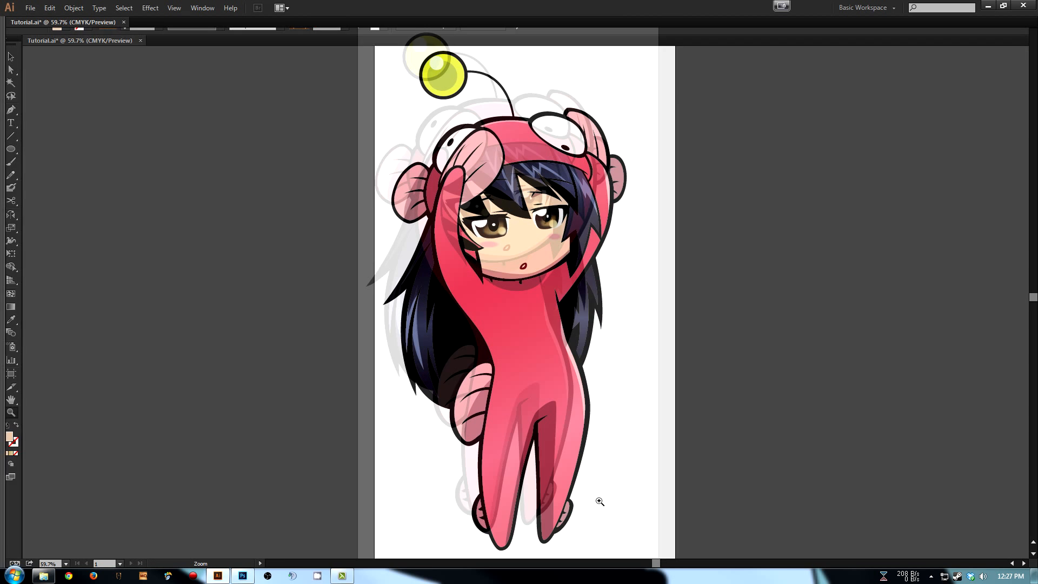
{"action": "left_click", "coordinate": [471, 191]}
{"action": "left_click", "coordinate": [471, 191]}
{"action": "left_click_drag", "start_coordinate": [650, 387], "coordinate": [540, 265]}
{"action": "left_click_drag", "start_coordinate": [538, 346], "coordinate": [528, 196]}
{"action": "left_click_drag", "start_coordinate": [493, 417], "coordinate": [449, 419]}
{"action": "left_click_drag", "start_coordinate": [457, 320], "coordinate": [493, 445]}
{"action": "left_click_drag", "start_coordinate": [499, 386], "coordinate": [510, 438]}
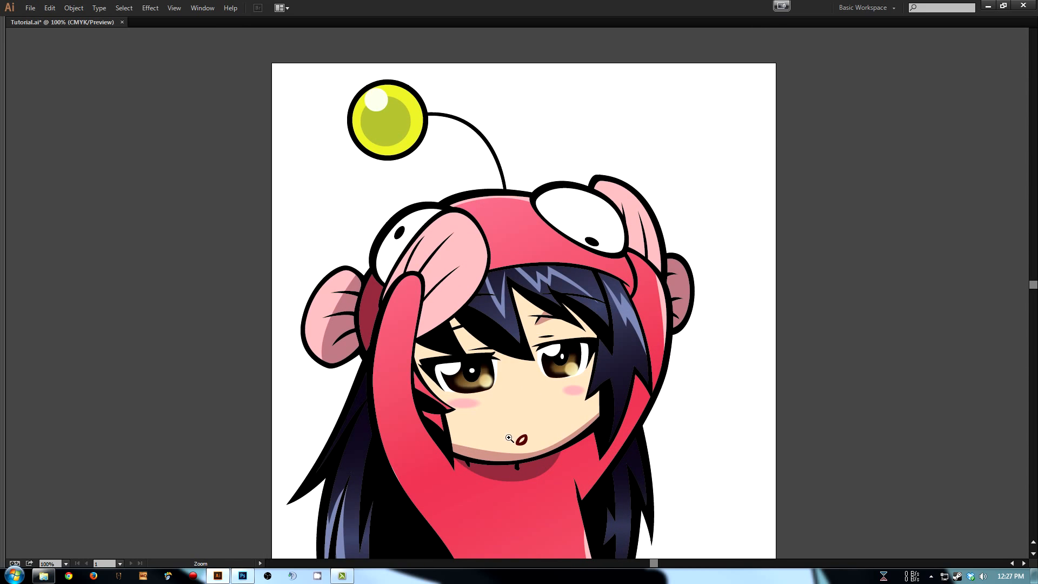
{"action": "key", "text": "ctrl+minus"}
{"action": "key", "text": "ctrl+minus"}
{"action": "left_click_drag", "start_coordinate": [534, 505], "coordinate": [541, 403]}
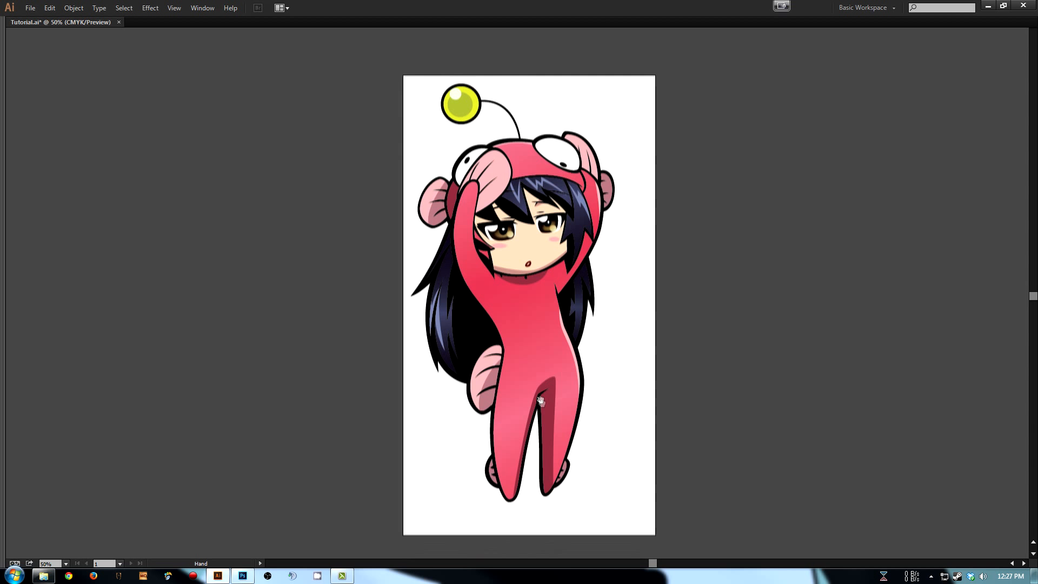
{"action": "key", "text": "Tab"}
{"action": "key", "text": "z"}
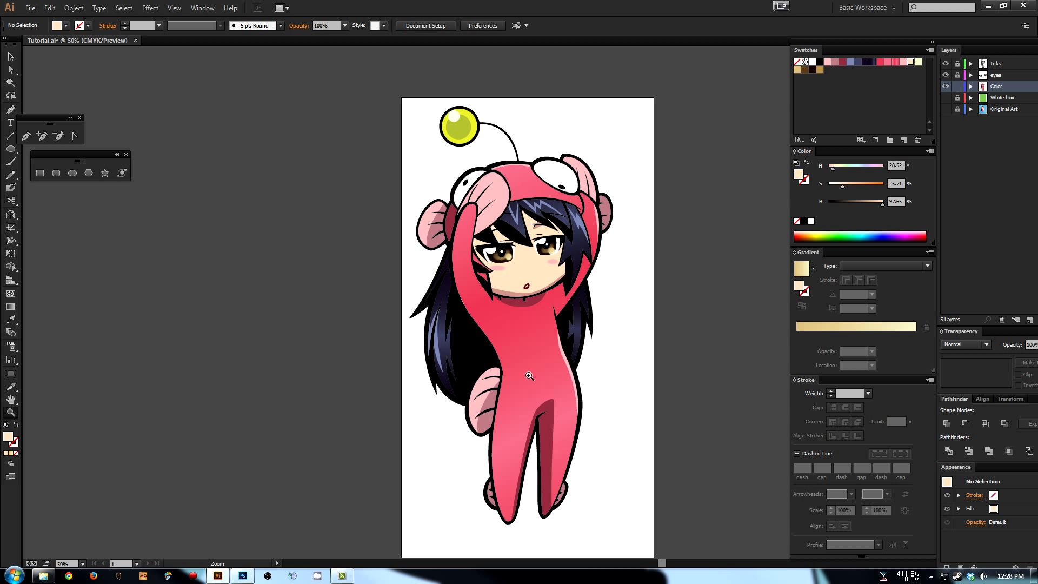